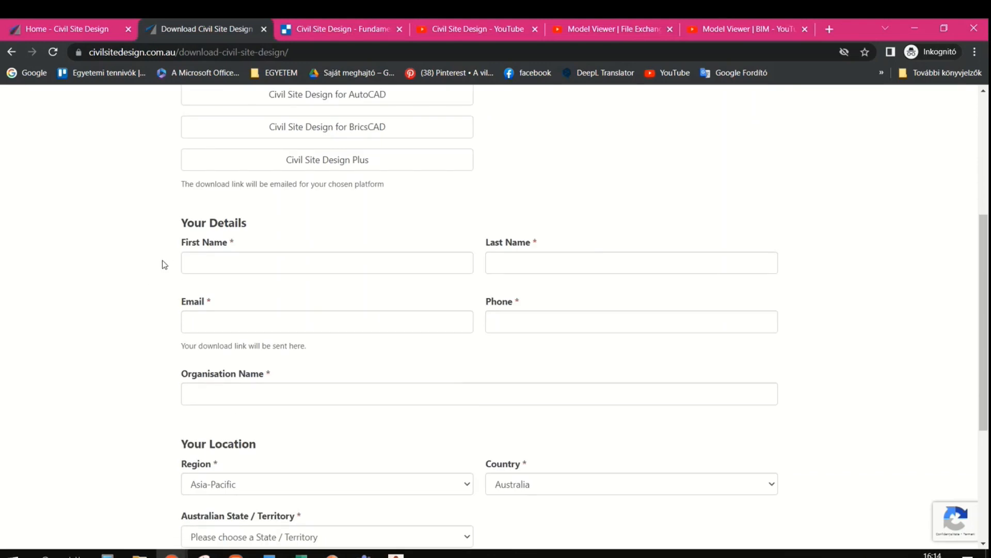
Step: Review the Civil Site Design download form, the Fundamentals (Metric) course page and the Civil Site Design YouTube channel
{"action": "scroll", "coordinate": [158, 268], "scroll_direction": "down", "scroll_amount": 1}
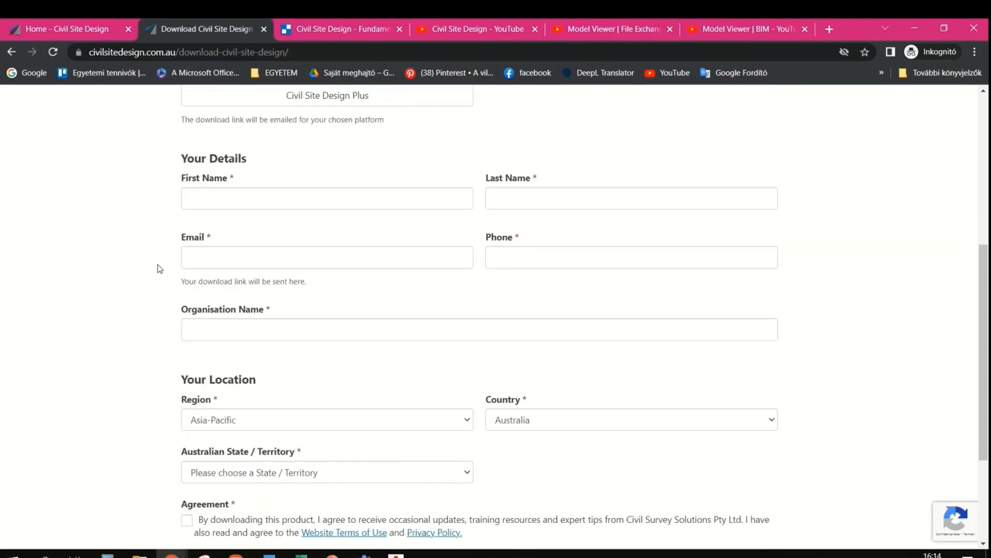
{"action": "scroll", "coordinate": [158, 267], "scroll_direction": "up", "scroll_amount": 4}
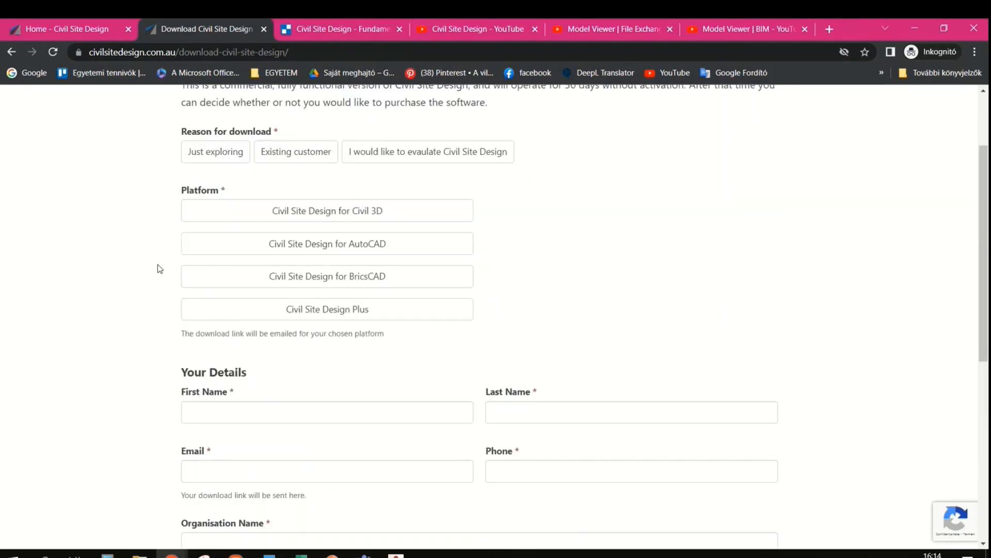
{"action": "left_click", "coordinate": [359, 33]}
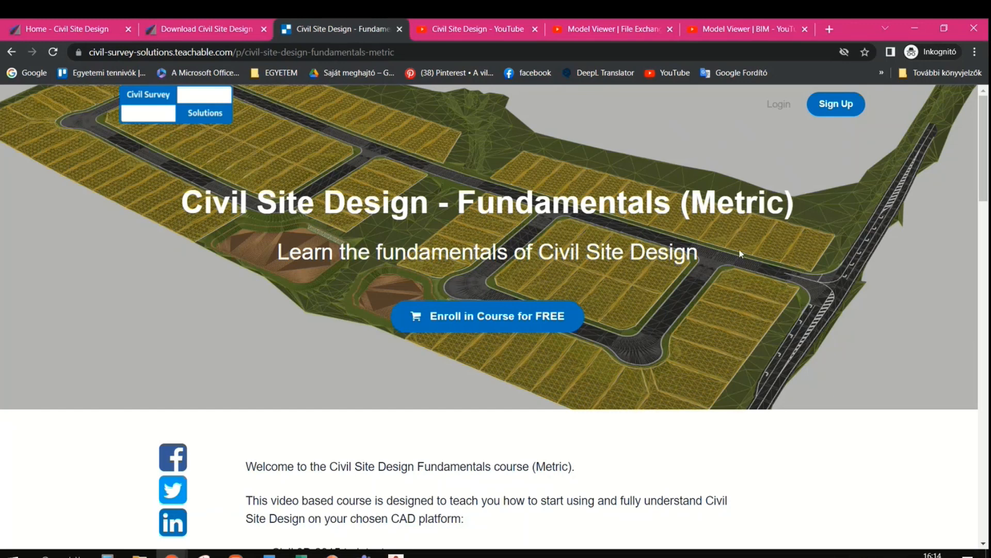
{"action": "left_click", "coordinate": [448, 30]}
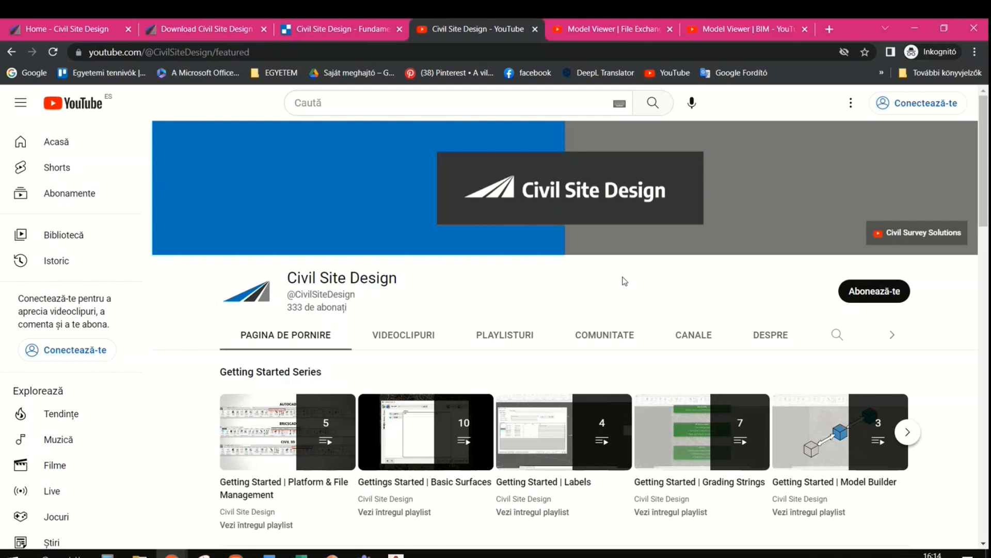
{"action": "left_click", "coordinate": [309, 32]}
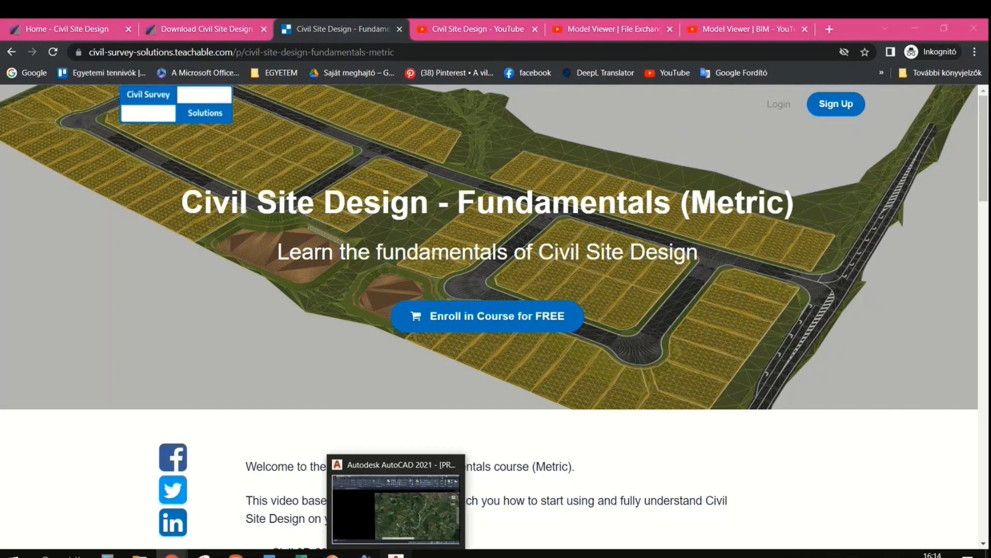
Step: Switch to AutoCAD and examine the road and the satellite image in the PROJECT CARTAGENA drawing
{"action": "left_click", "coordinate": [395, 554]}
{"action": "scroll", "coordinate": [257, 285], "scroll_direction": "down", "scroll_amount": 2}
{"action": "middle_click_drag", "start_coordinate": [531, 313], "coordinate": [337, 292]}
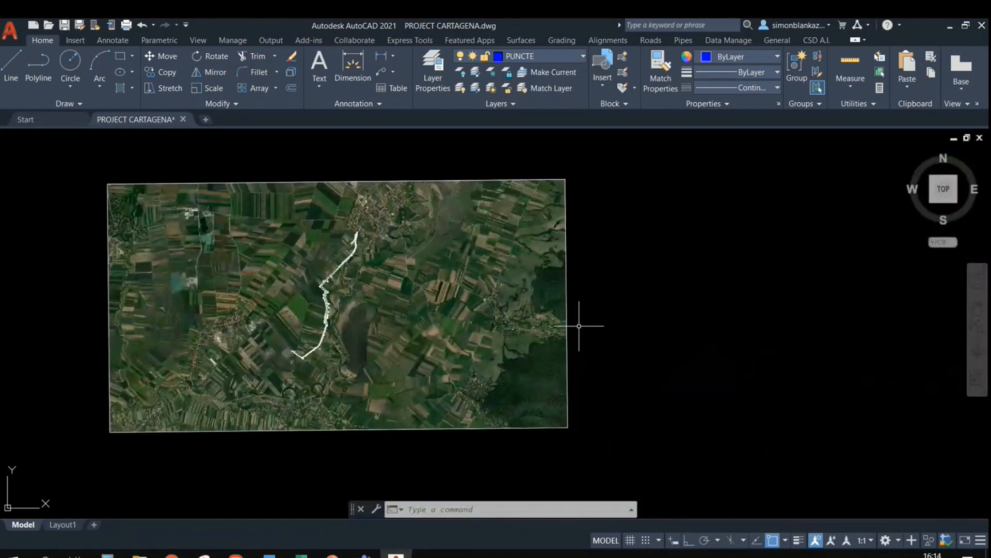
{"action": "mouse_move", "coordinate": [643, 264]}
{"action": "middle_mouse_down"}
{"action": "mouse_move", "coordinate": [675, 279]}
{"action": "mouse_move", "coordinate": [745, 261]}
{"action": "middle_mouse_up"}
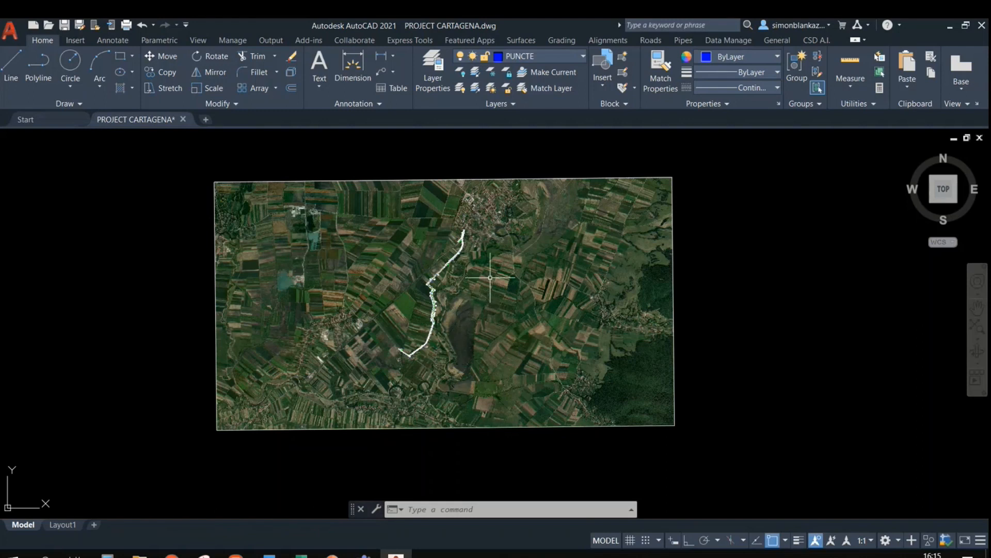
{"action": "middle_click_drag", "start_coordinate": [489, 279], "coordinate": [547, 304]}
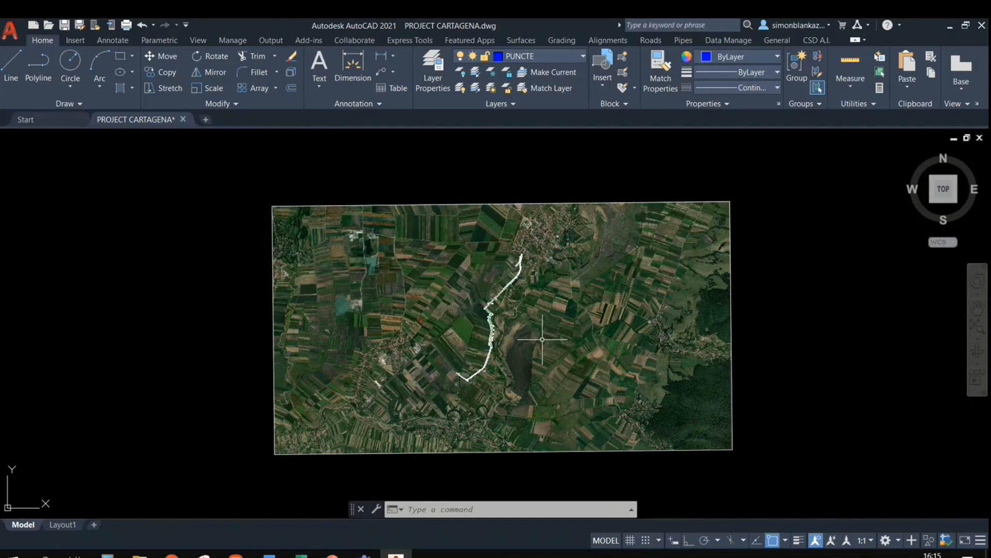
{"action": "middle_click_drag", "start_coordinate": [531, 332], "coordinate": [411, 320]}
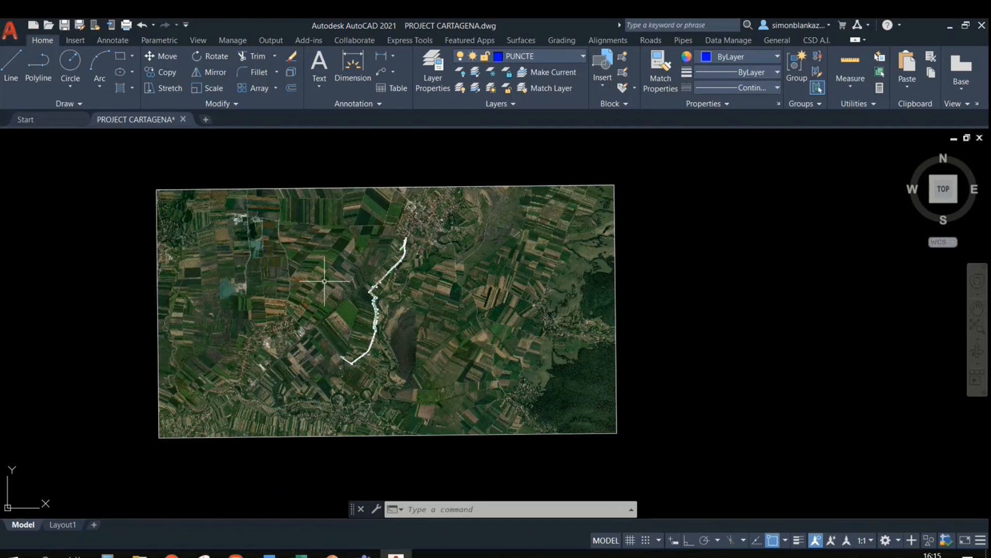
{"action": "scroll", "coordinate": [324, 281], "scroll_direction": "up", "scroll_amount": 2}
Step: Start the Create/Edit Surface tool, continuing with the evaluation license
{"action": "left_click", "coordinate": [519, 41]}
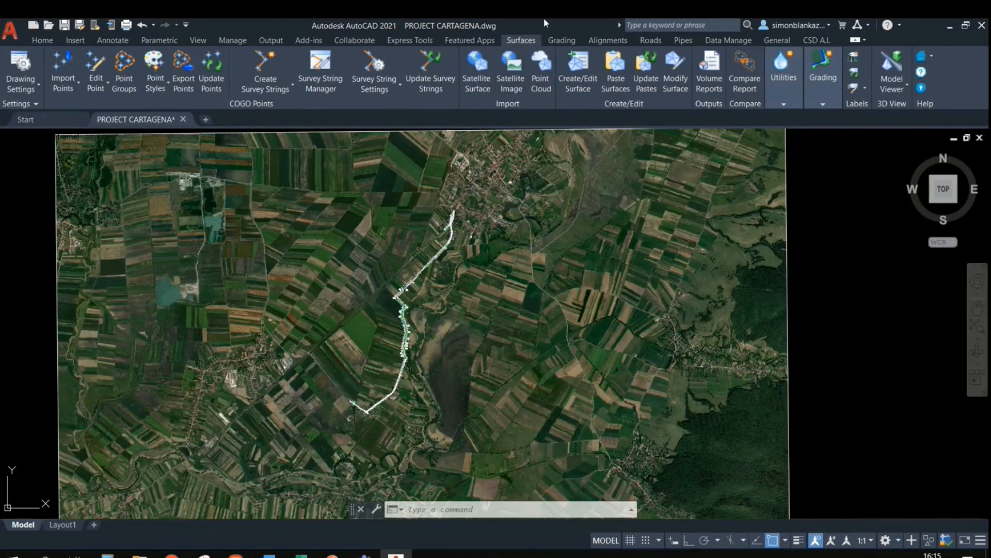
{"action": "left_click", "coordinate": [581, 63]}
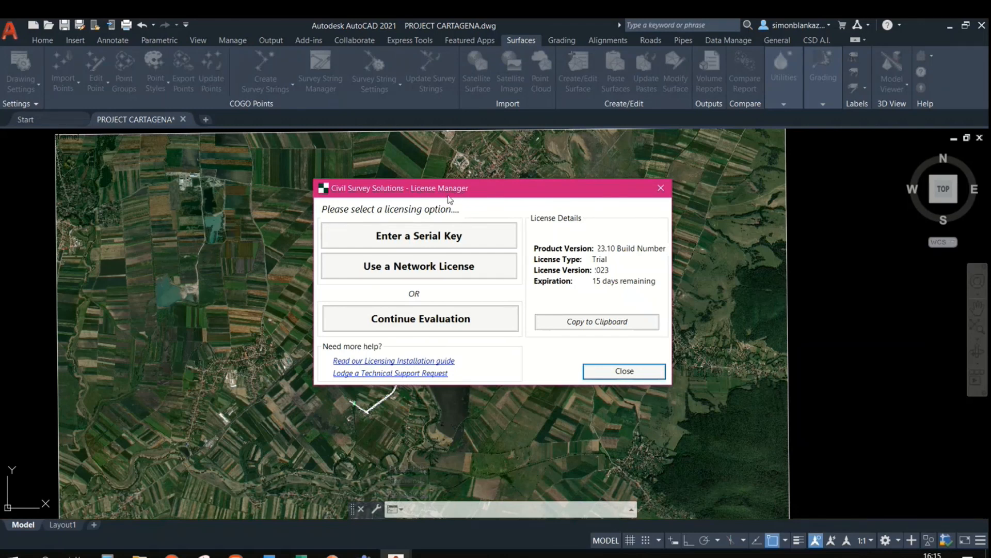
{"action": "left_click", "coordinate": [416, 320]}
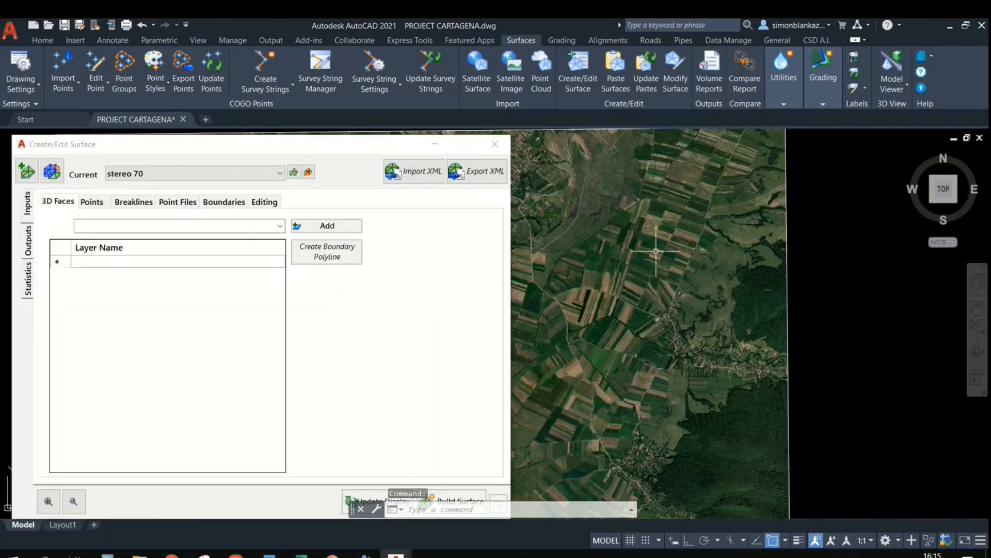
Step: Examine the surveyed road and the point and breakline layers used as inputs for the stereo 70 surface
{"action": "middle_click_drag", "start_coordinate": [656, 251], "coordinate": [795, 255]}
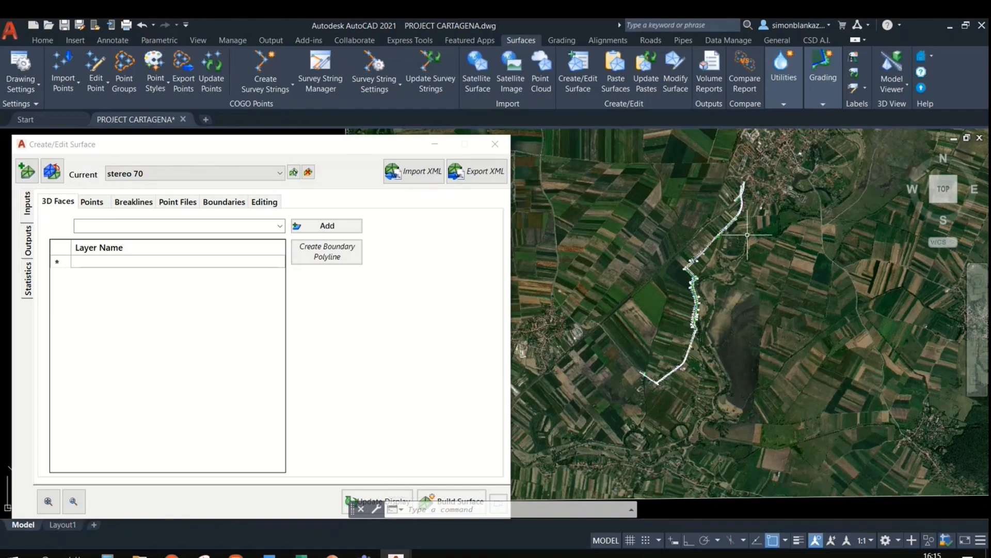
{"action": "scroll", "coordinate": [709, 279], "scroll_direction": "up", "scroll_amount": 3}
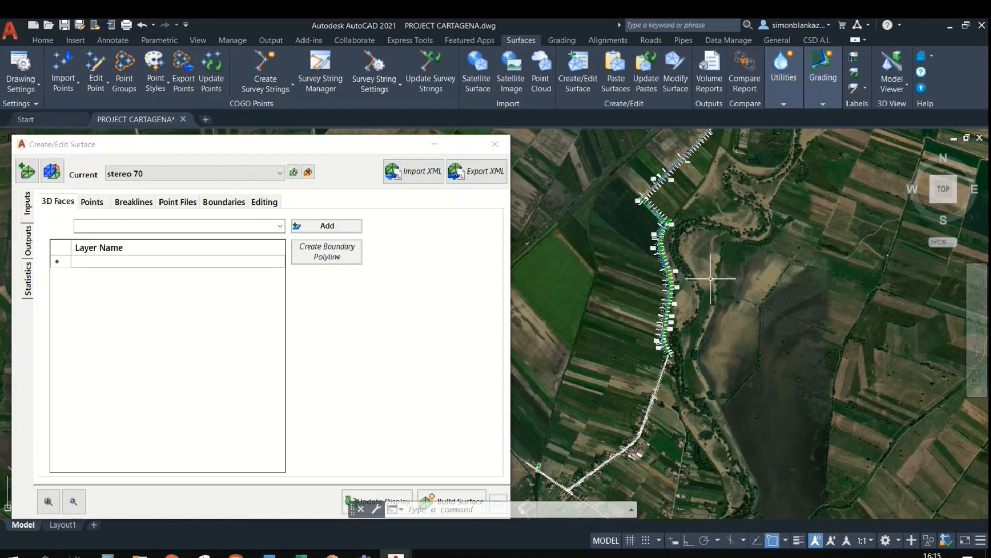
{"action": "mouse_move", "coordinate": [710, 279]}
{"action": "middle_mouse_down"}
{"action": "mouse_move", "coordinate": [767, 312]}
{"action": "mouse_move", "coordinate": [740, 360]}
{"action": "middle_mouse_up"}
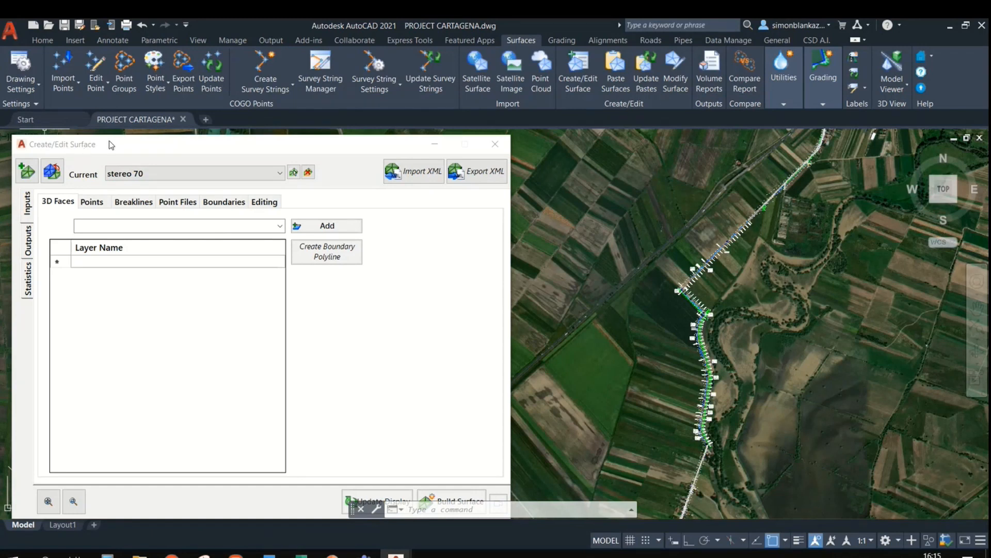
{"action": "scroll", "coordinate": [725, 387], "scroll_direction": "up", "scroll_amount": 2}
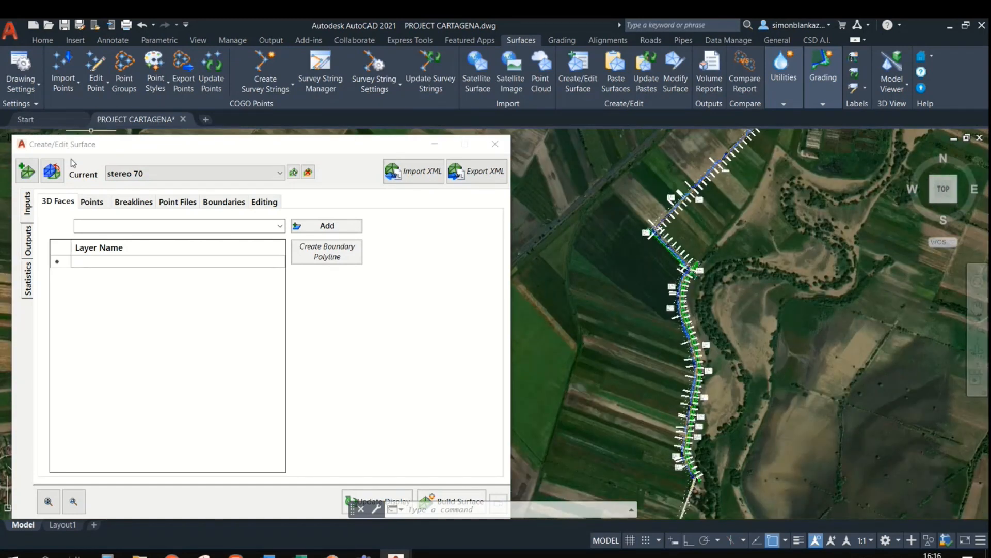
{"action": "left_click", "coordinate": [137, 174]}
{"action": "left_click", "coordinate": [134, 173]}
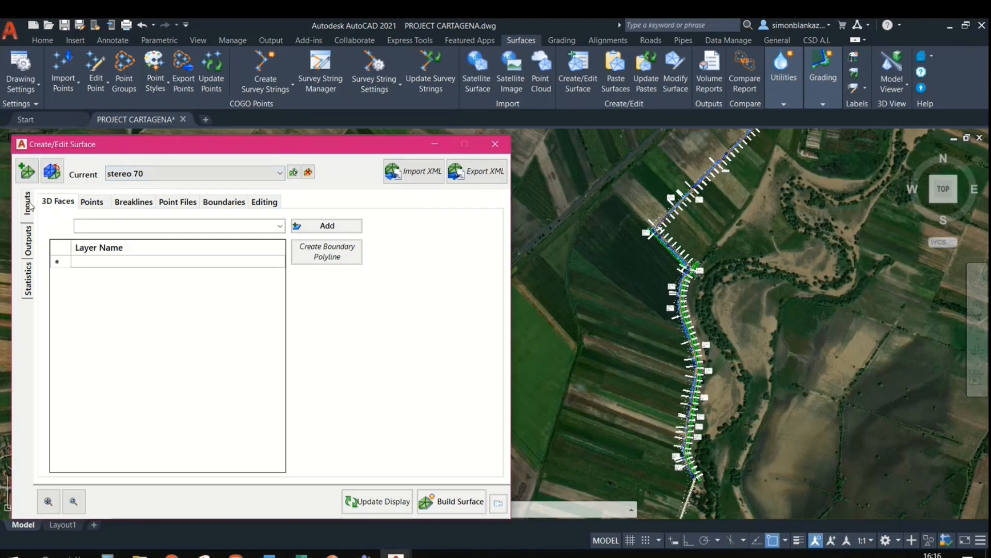
{"action": "left_click", "coordinate": [99, 206]}
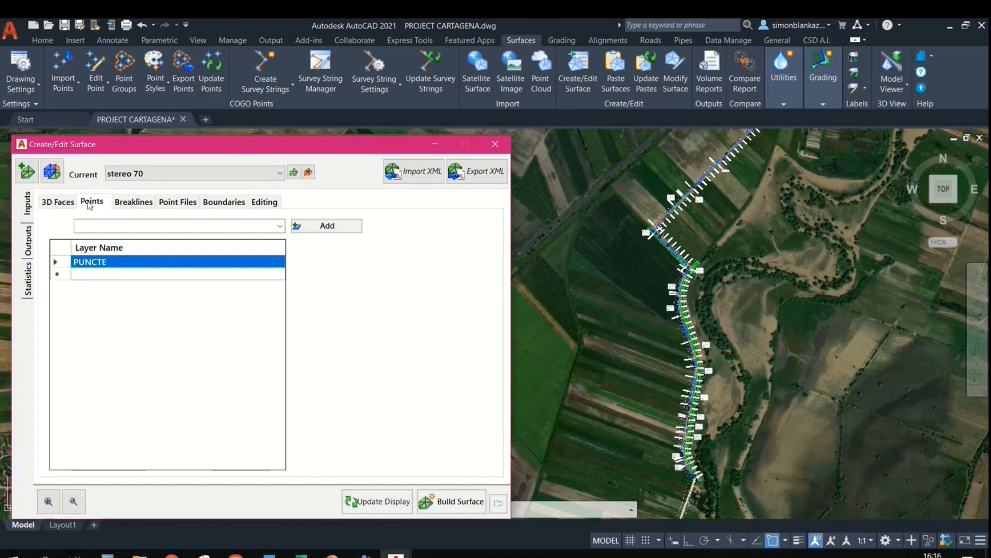
{"action": "left_click", "coordinate": [279, 226]}
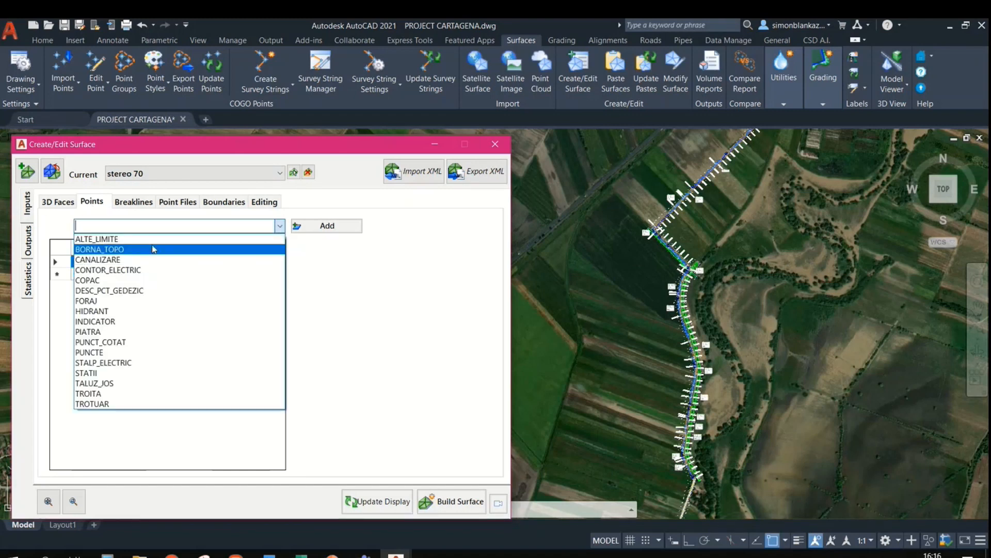
{"action": "left_click", "coordinate": [278, 231]}
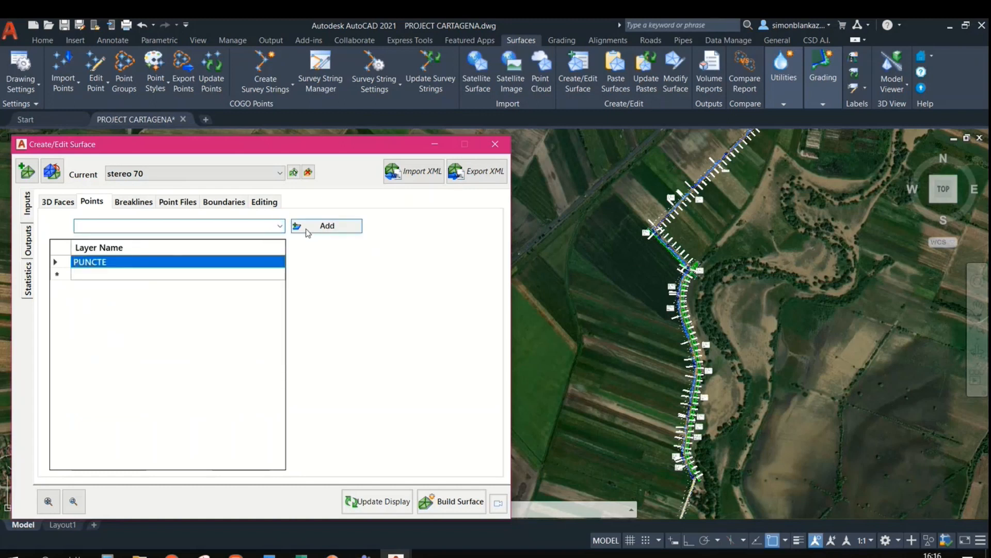
{"action": "left_click", "coordinate": [125, 205]}
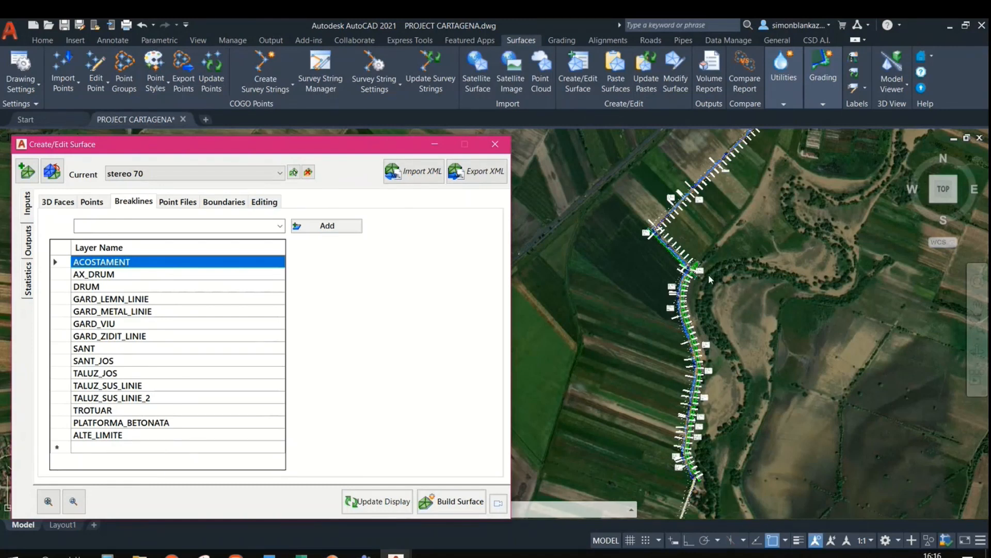
Step: Turn on drawing of the mesh and the major and minor contours for the stereo 70 surface
{"action": "left_click", "coordinate": [31, 237]}
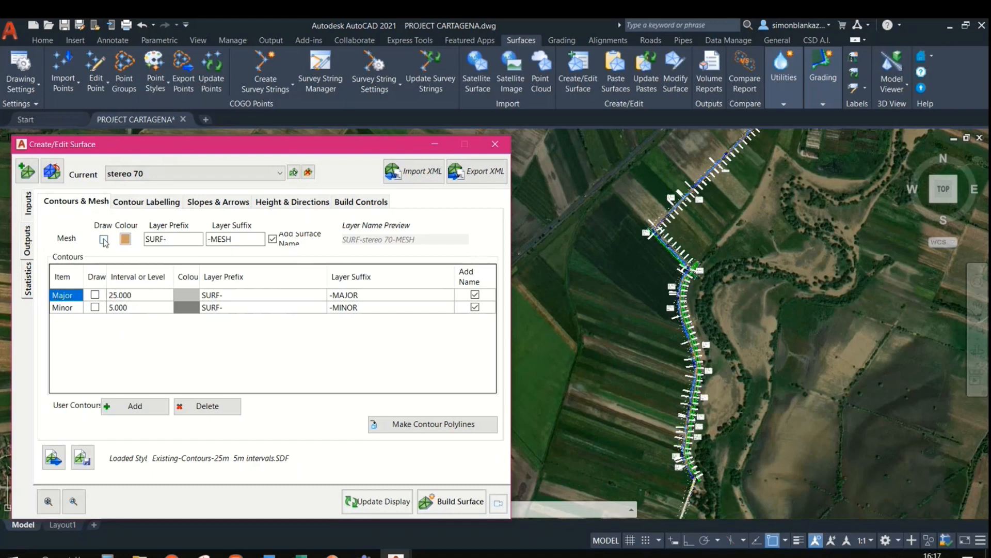
{"action": "left_click", "coordinate": [104, 239]}
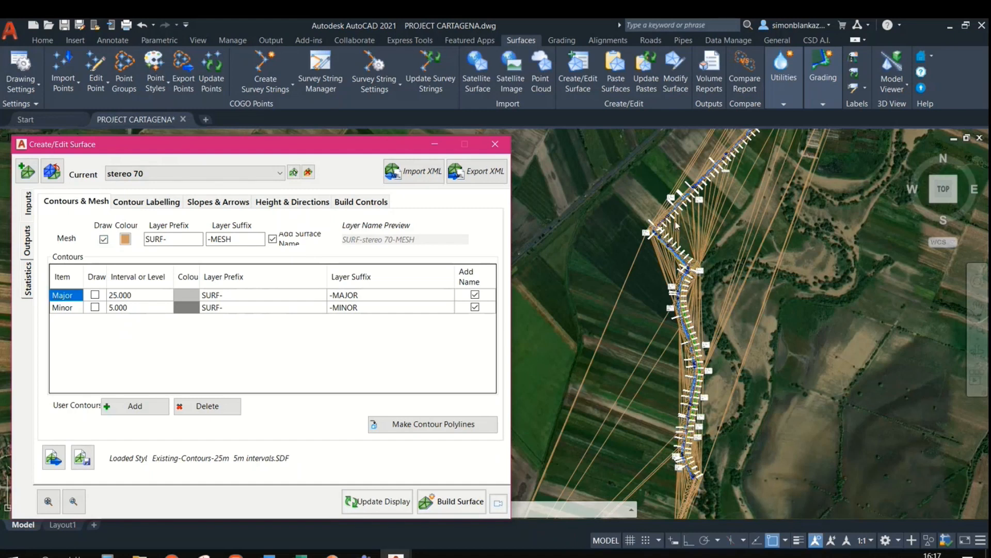
{"action": "scroll", "coordinate": [692, 320], "scroll_direction": "up", "scroll_amount": 5}
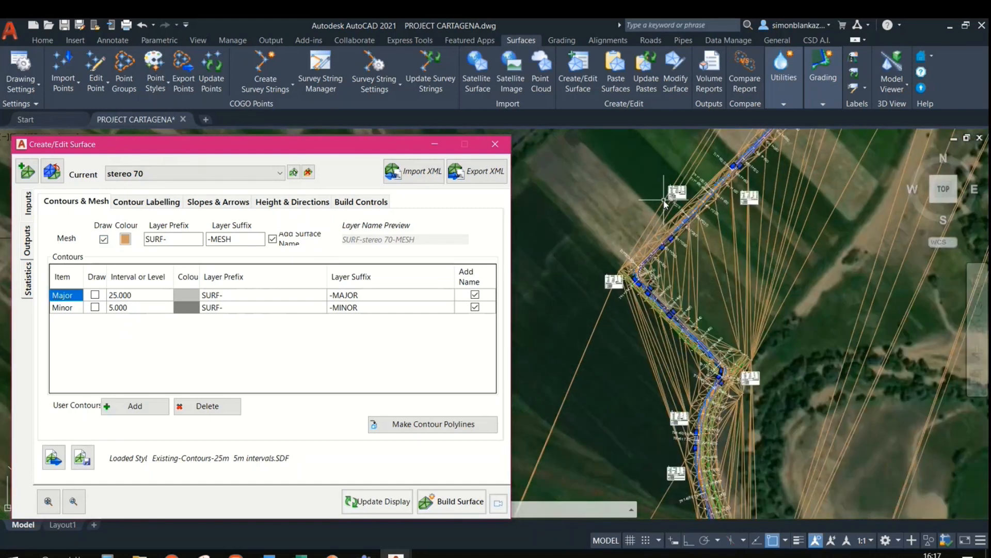
{"action": "left_click", "coordinate": [95, 295]}
{"action": "left_click", "coordinate": [96, 308]}
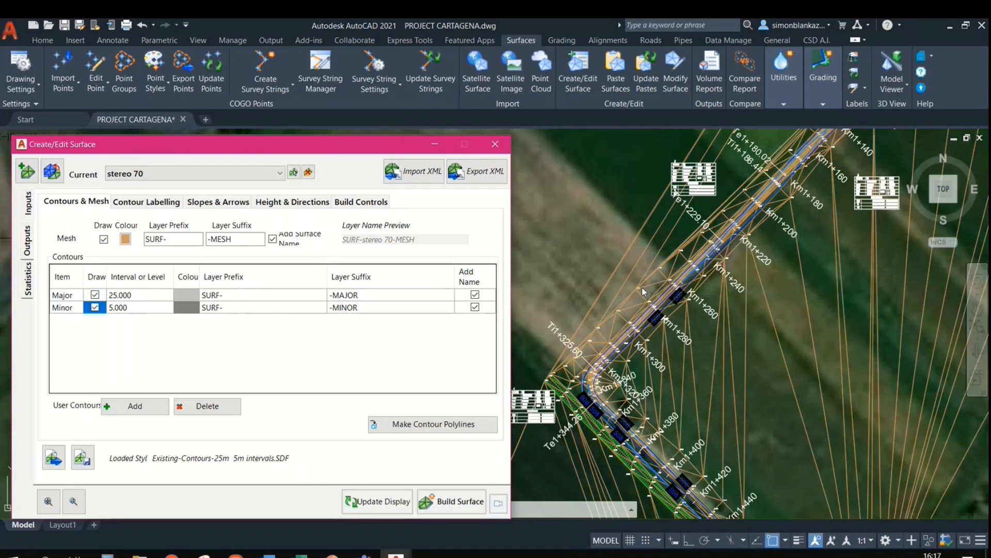
Step: Turn off drawing of the major contours, the minor contours and the mesh for the stereo 70 surface
{"action": "scroll", "coordinate": [642, 287], "scroll_direction": "down", "scroll_amount": 2}
{"action": "left_click", "coordinate": [95, 296]}
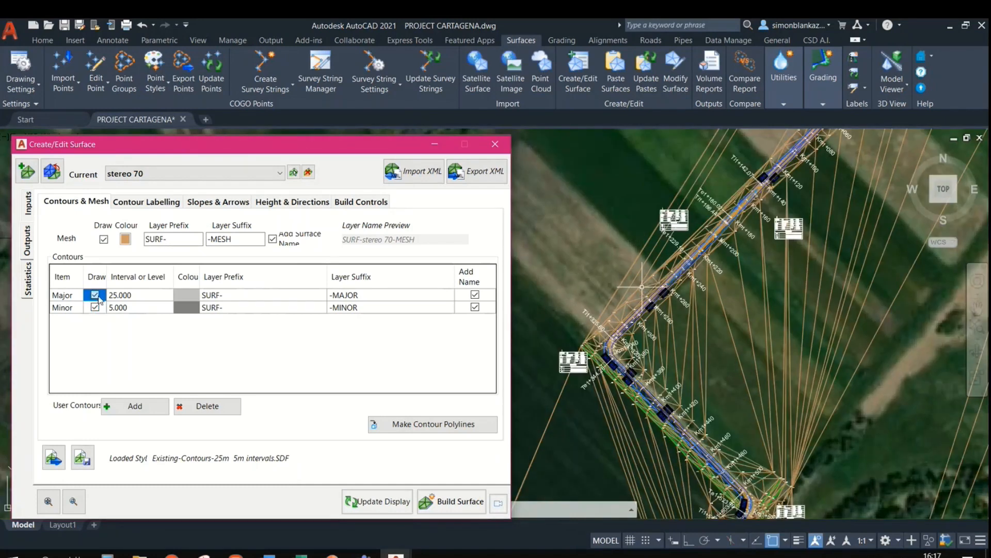
{"action": "left_click", "coordinate": [95, 307]}
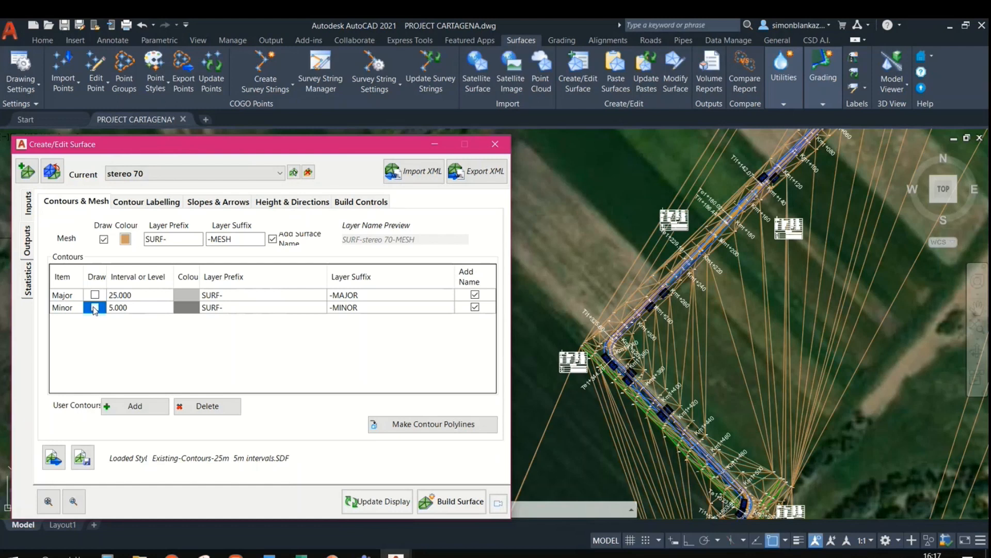
{"action": "left_click", "coordinate": [103, 240]}
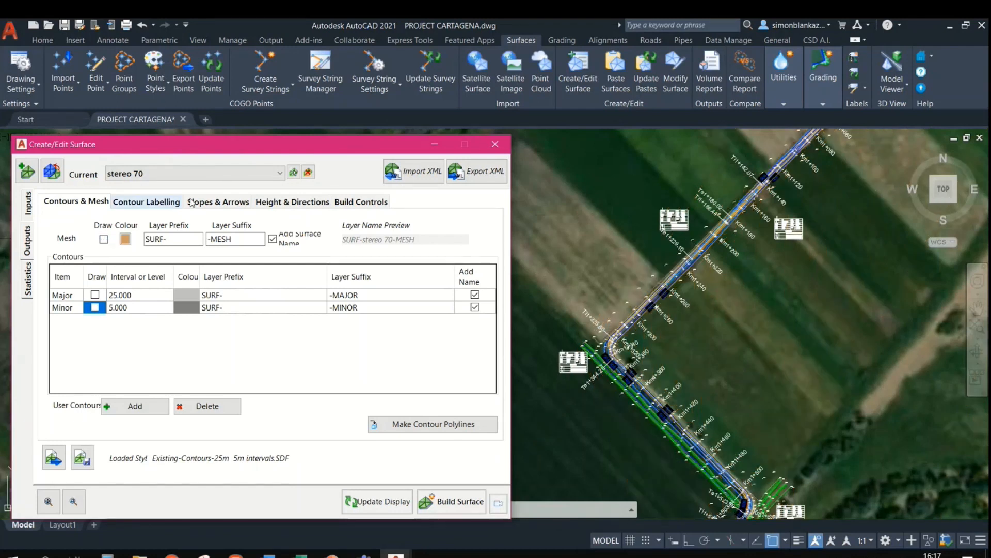
Step: Show slope arrows on the stereo 70 surface and update its display around Km1+280
{"action": "left_click", "coordinate": [217, 202]}
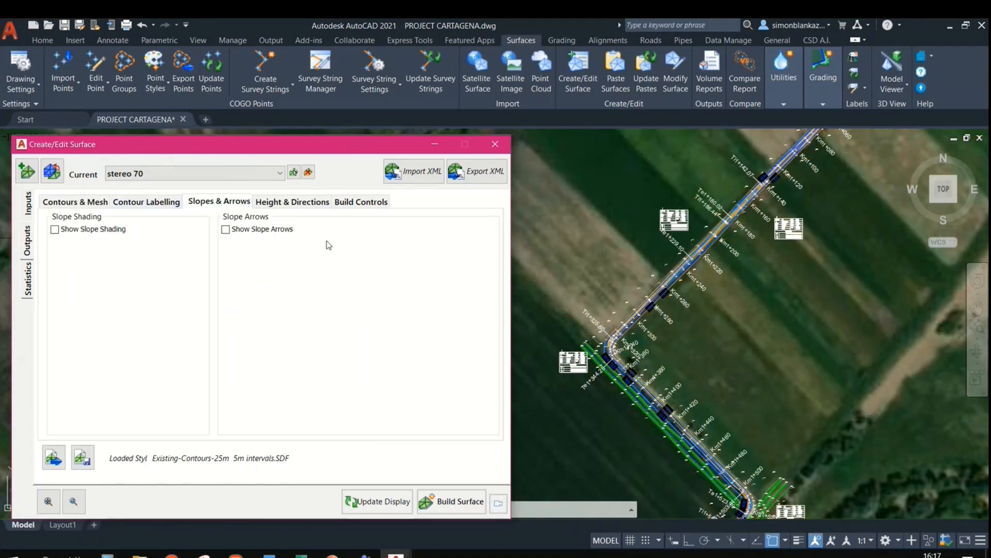
{"action": "left_click", "coordinate": [225, 230]}
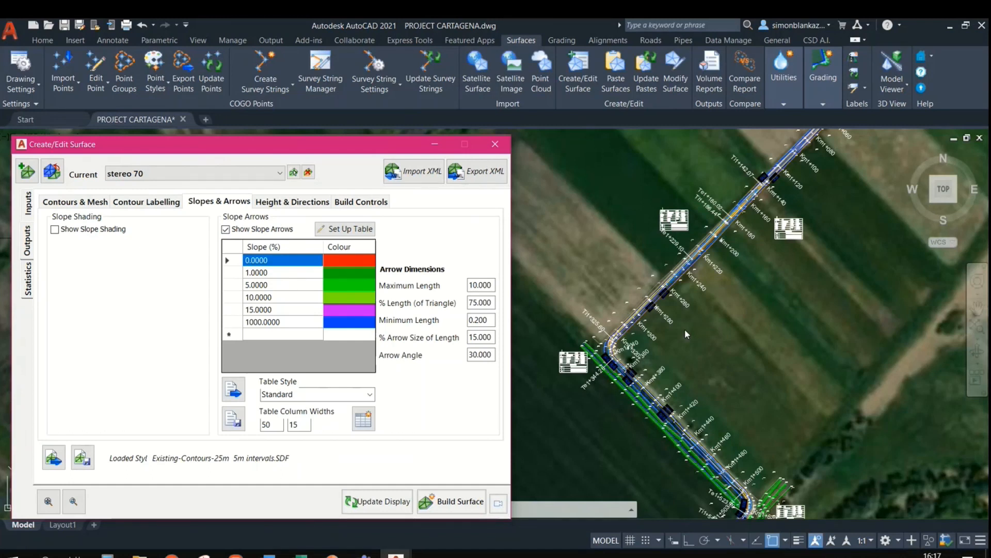
{"action": "scroll", "coordinate": [634, 300], "scroll_direction": "up", "scroll_amount": 10}
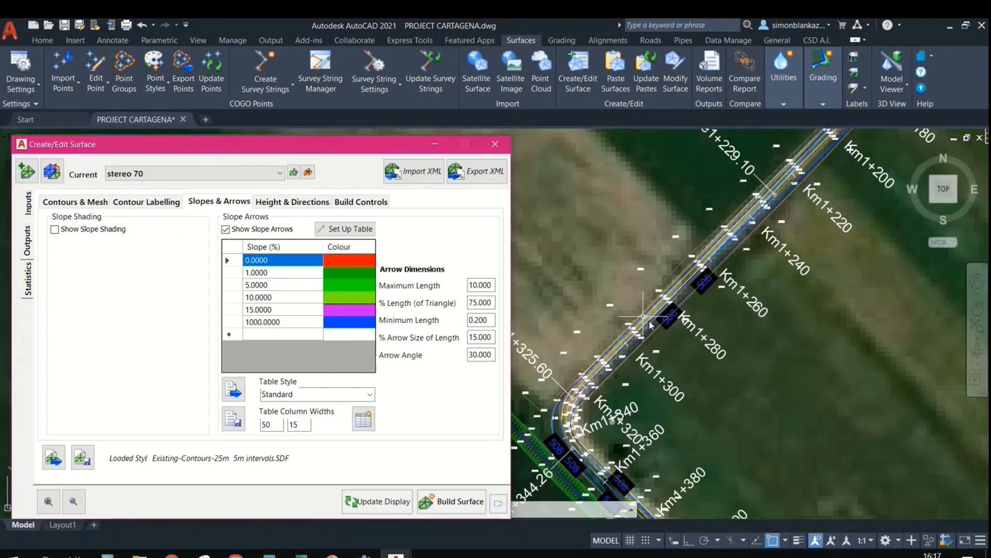
{"action": "left_click", "coordinate": [387, 503]}
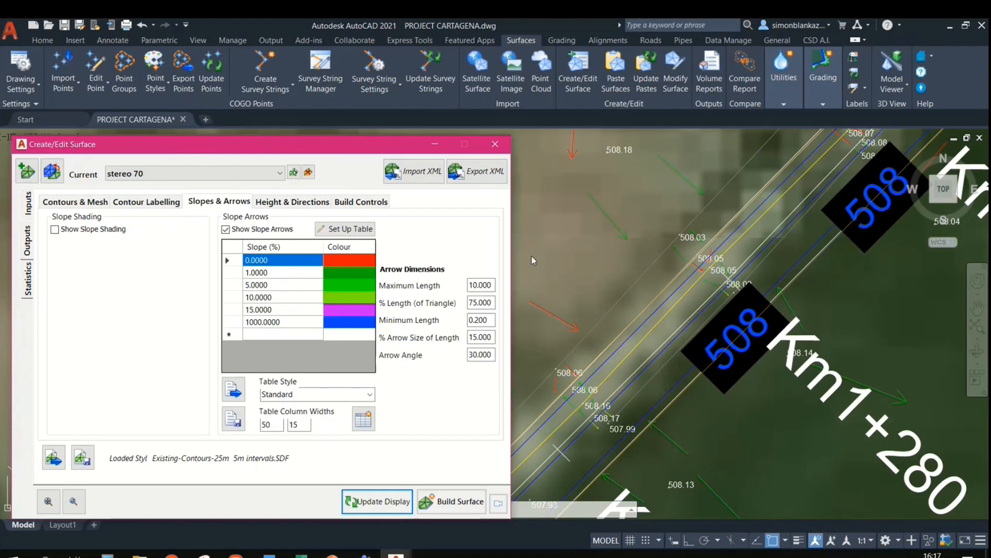
Step: Hide the slope arrows of the stereo 70 surface and update its display
{"action": "left_click", "coordinate": [226, 230]}
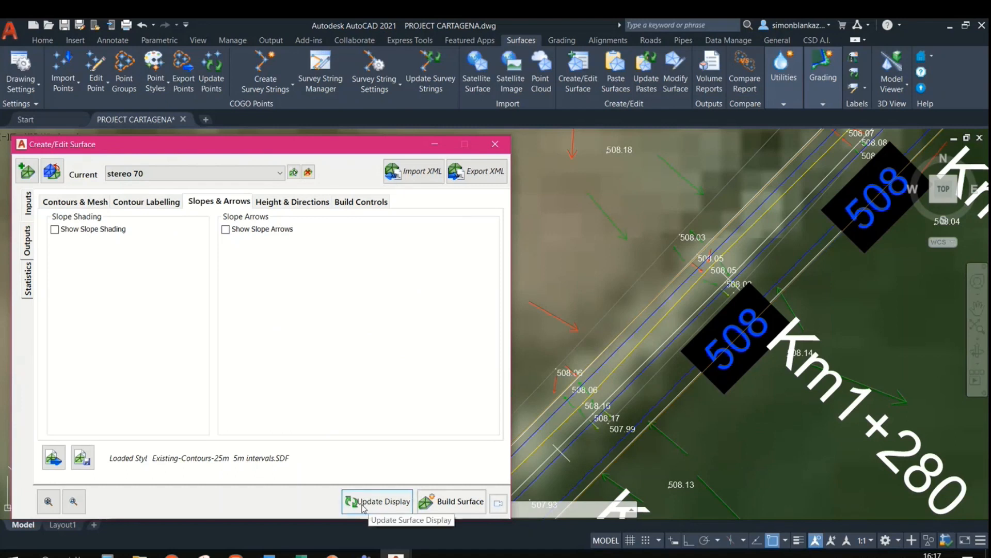
{"action": "left_click", "coordinate": [377, 504]}
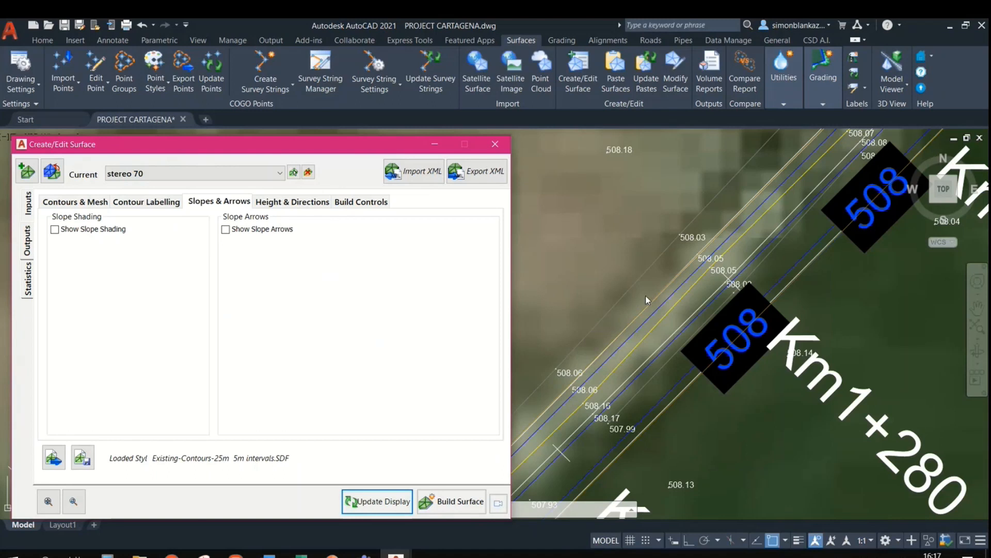
{"action": "scroll", "coordinate": [653, 290], "scroll_direction": "down", "scroll_amount": 10}
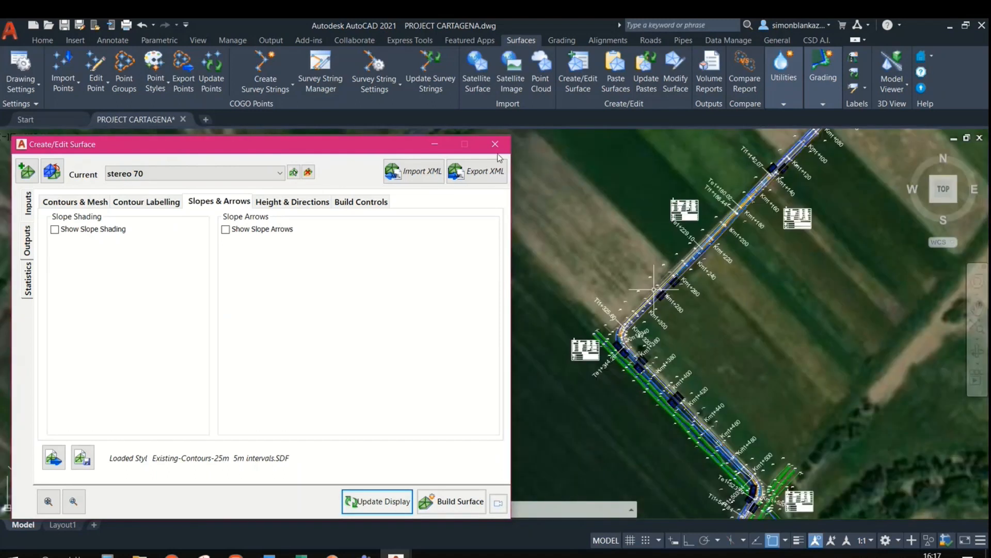
Step: Close the surface editor for the stereo 70 surface
{"action": "left_click", "coordinate": [495, 144]}
{"action": "scroll", "coordinate": [420, 296], "scroll_direction": "down", "scroll_amount": 6}
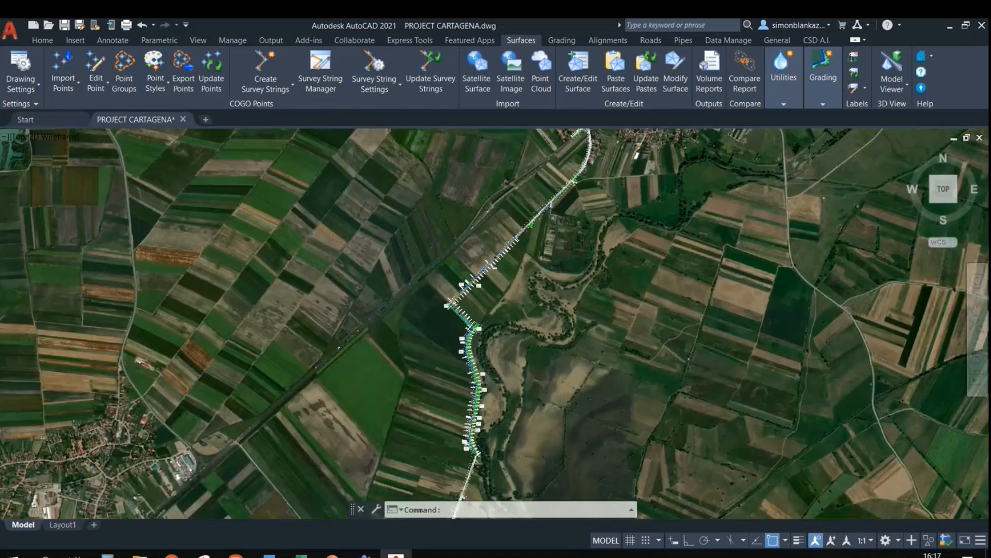
{"action": "scroll", "coordinate": [493, 315], "scroll_direction": "down", "scroll_amount": 6}
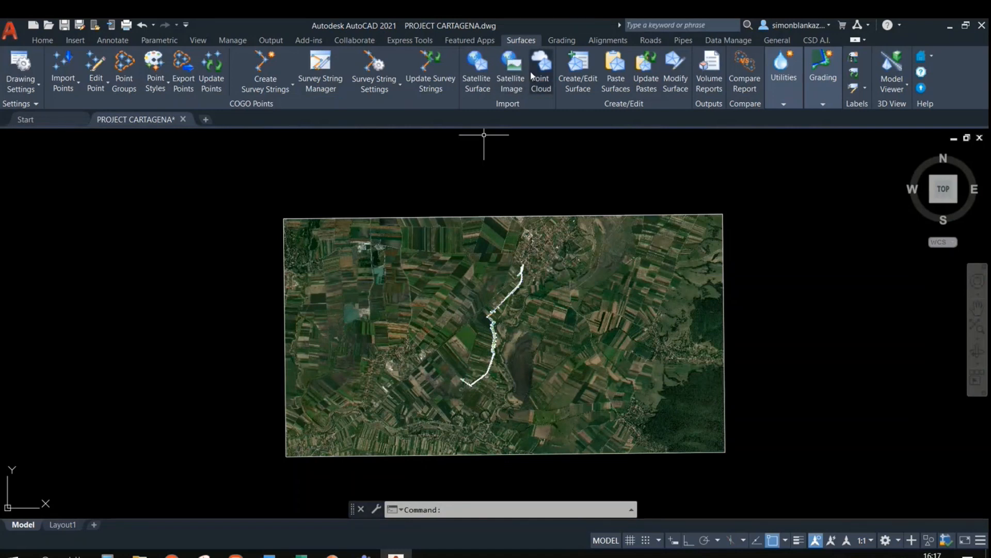
Step: Start a satellite image import and set its coordinate system to category NationalGrids, system Stereo1970
{"action": "left_click", "coordinate": [509, 67]}
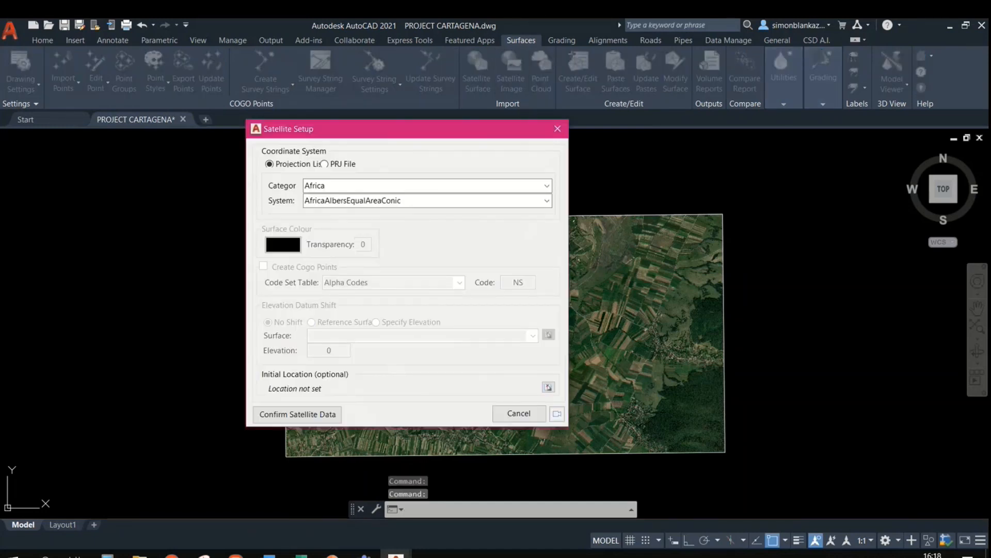
{"action": "left_click_drag", "start_coordinate": [385, 134], "coordinate": [252, 131]}
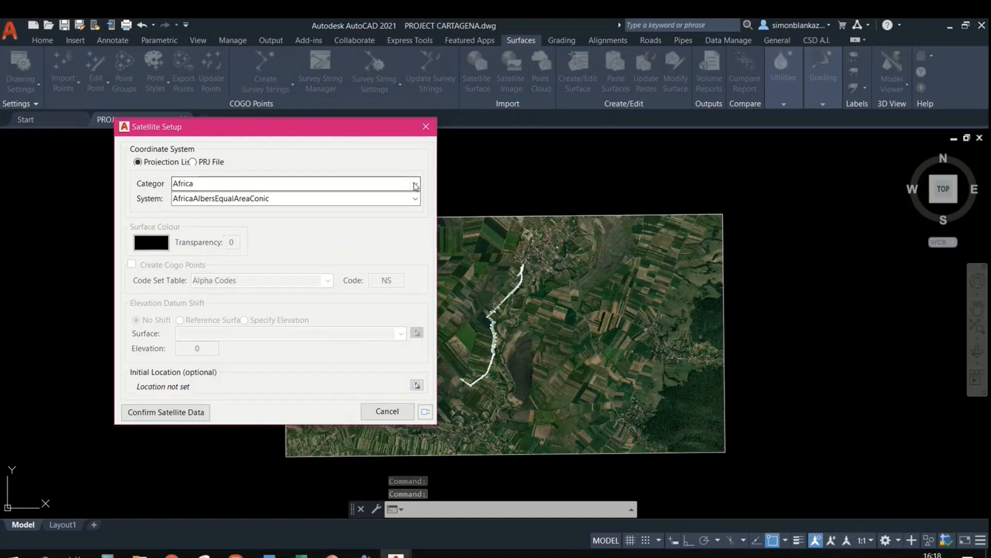
{"action": "left_click", "coordinate": [326, 185]}
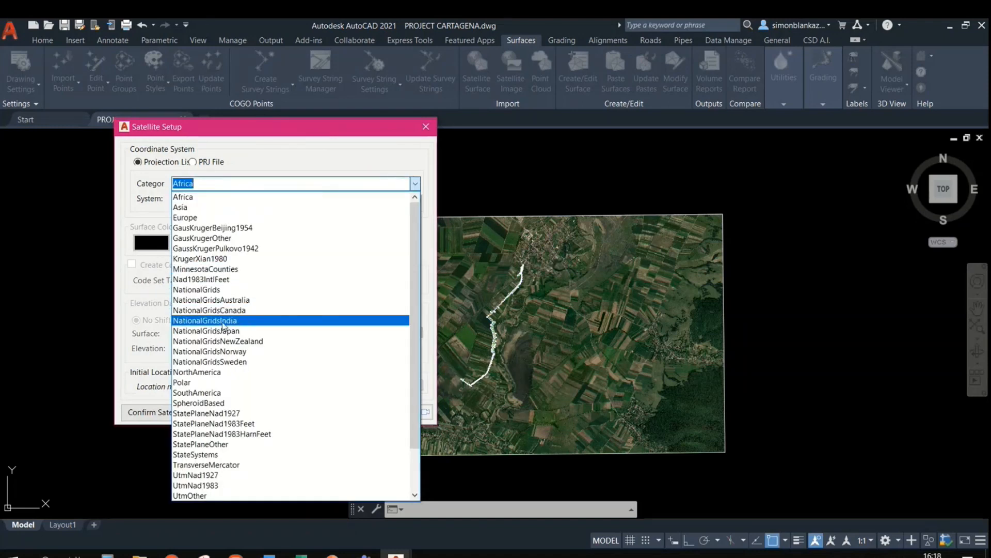
{"action": "left_click", "coordinate": [219, 290]}
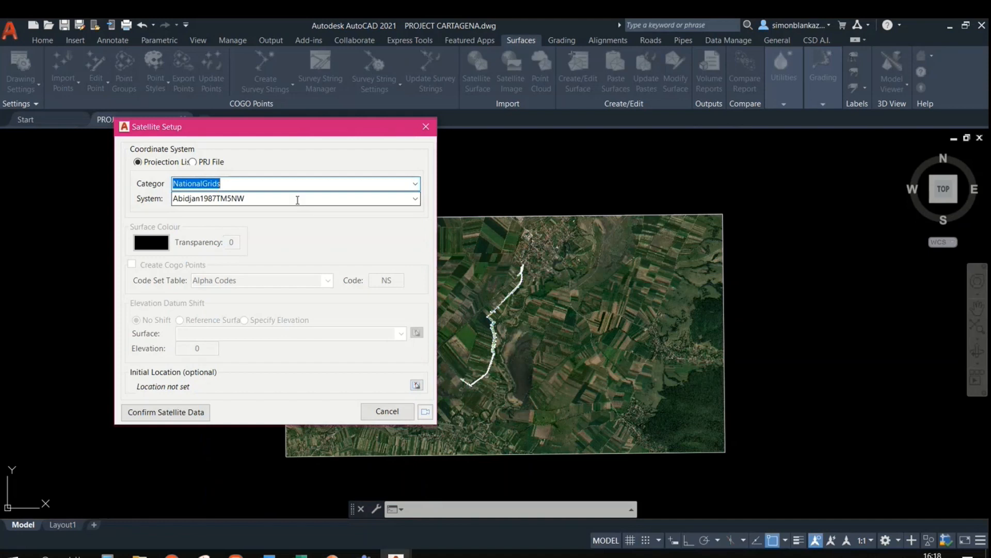
{"action": "left_click", "coordinate": [415, 198]}
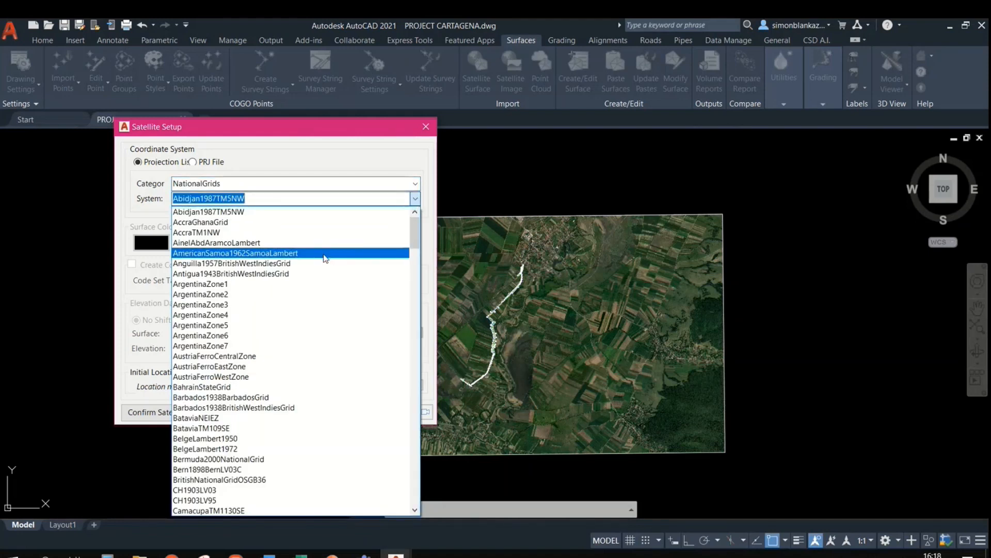
{"action": "type", "text": "st"}
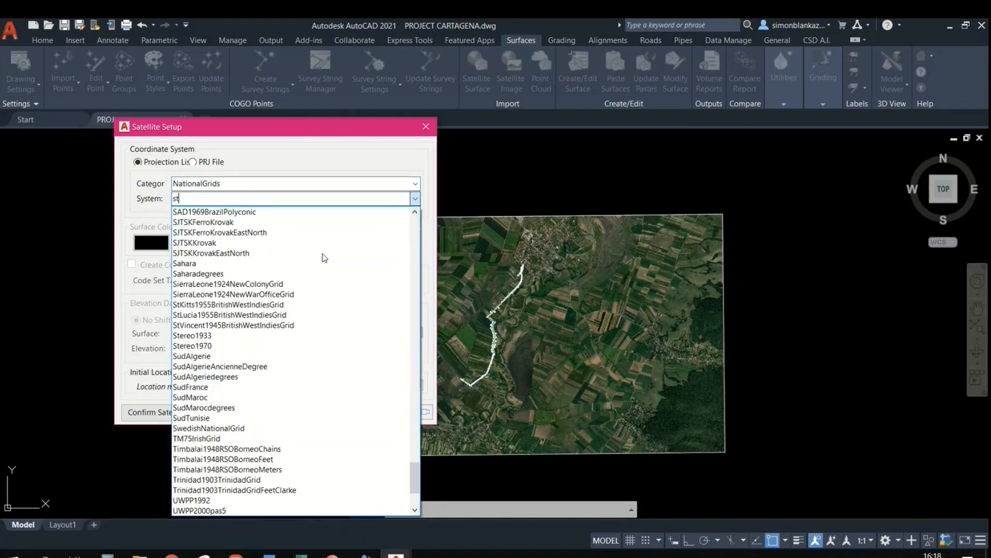
{"action": "left_click", "coordinate": [227, 250]}
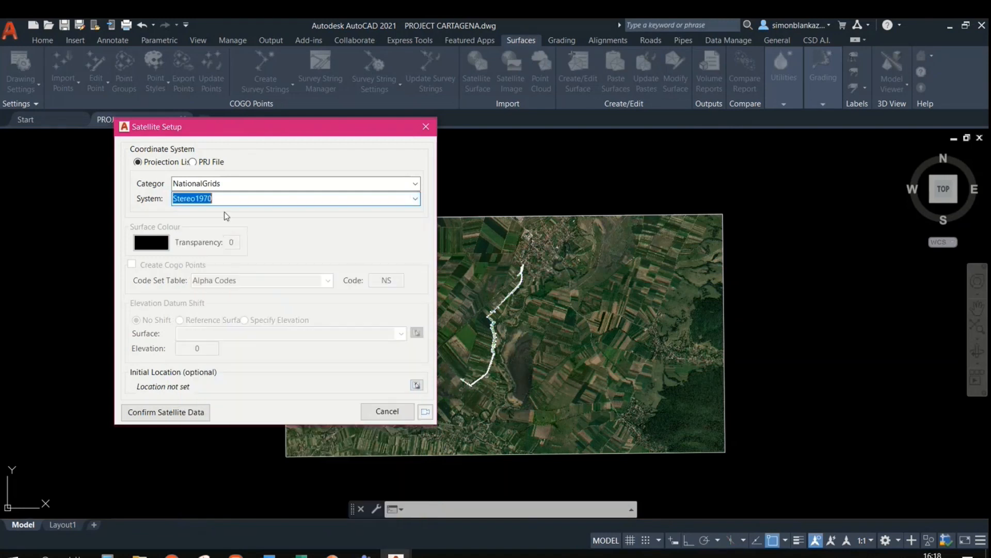
Step: Pick an initial location just east of the road in the drawing and confirm the satellite data
{"action": "left_click", "coordinate": [417, 385]}
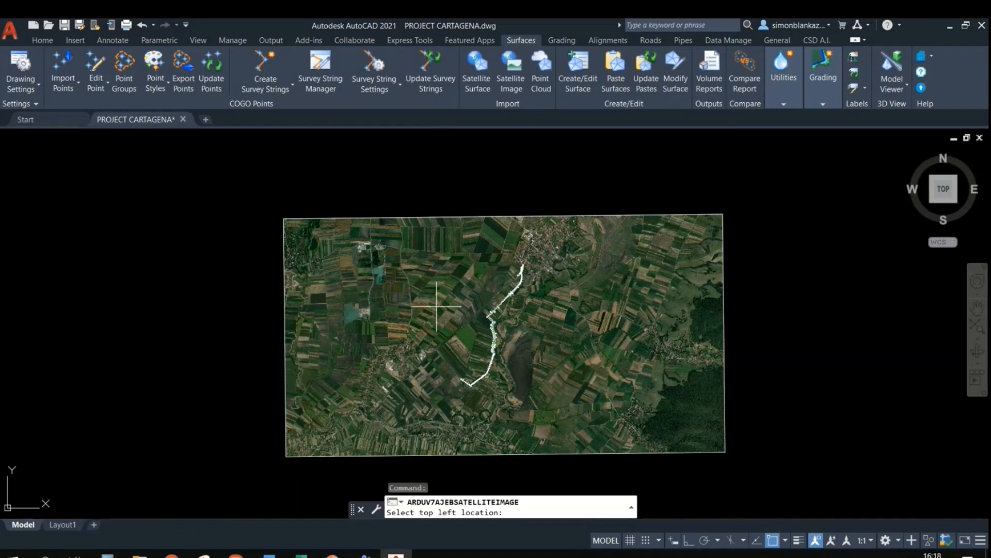
{"action": "left_click", "coordinate": [513, 331]}
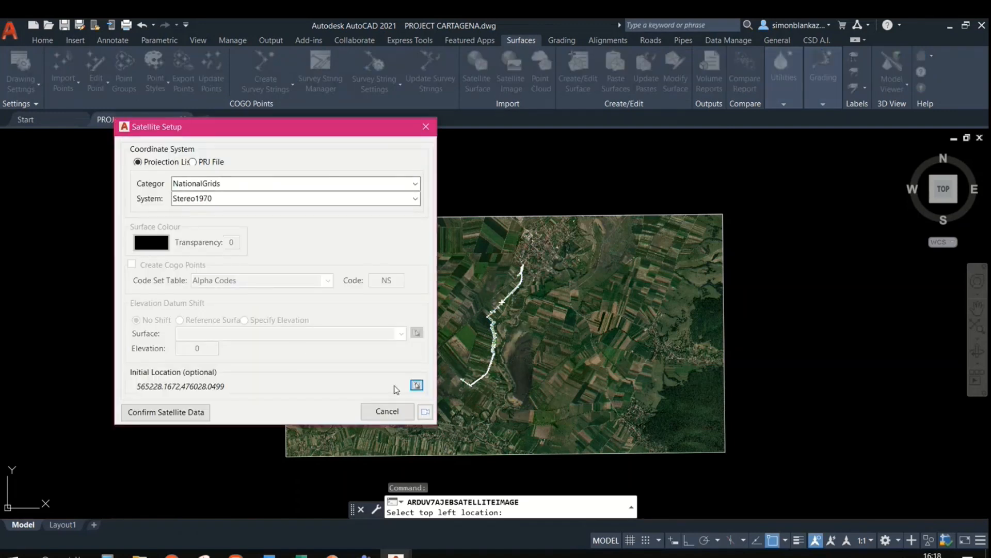
{"action": "left_click", "coordinate": [192, 412]}
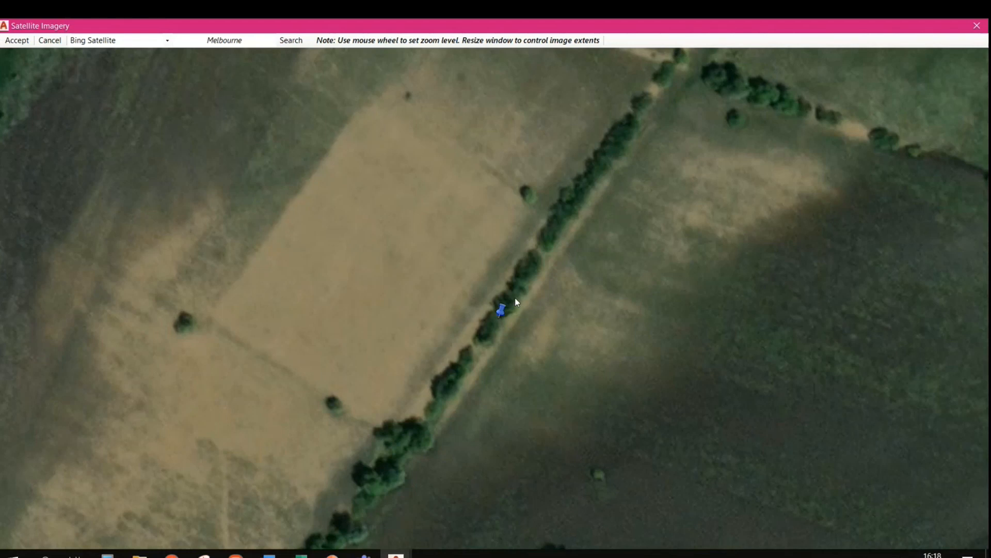
Step: Preview the satellite imagery around the picked location, switch its source to Google Satellite and close it without importing
{"action": "scroll", "coordinate": [548, 336], "scroll_direction": "up", "scroll_amount": 3}
{"action": "scroll", "coordinate": [493, 303], "scroll_direction": "down", "scroll_amount": 2}
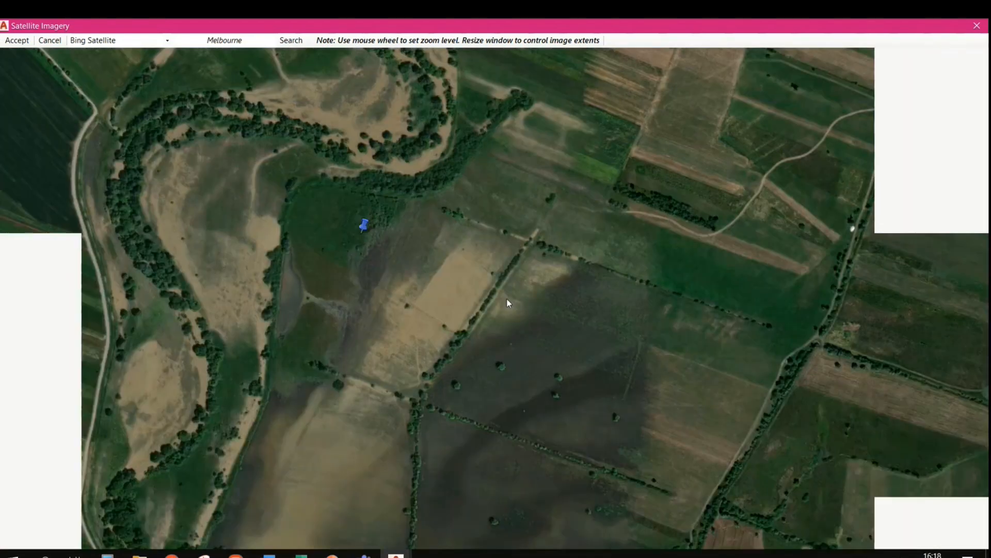
{"action": "scroll", "coordinate": [583, 315], "scroll_direction": "down", "scroll_amount": 3}
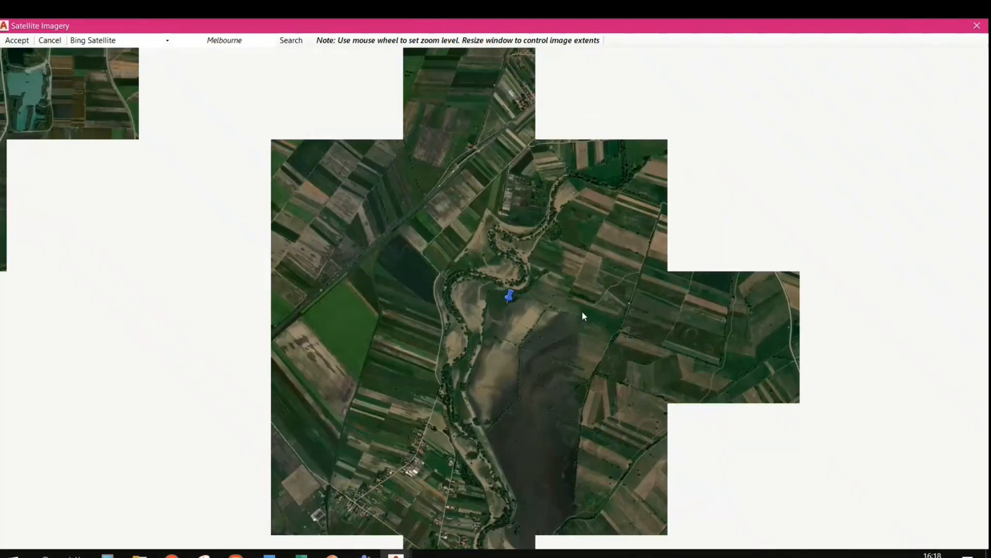
{"action": "scroll", "coordinate": [493, 307], "scroll_direction": "down", "scroll_amount": 2}
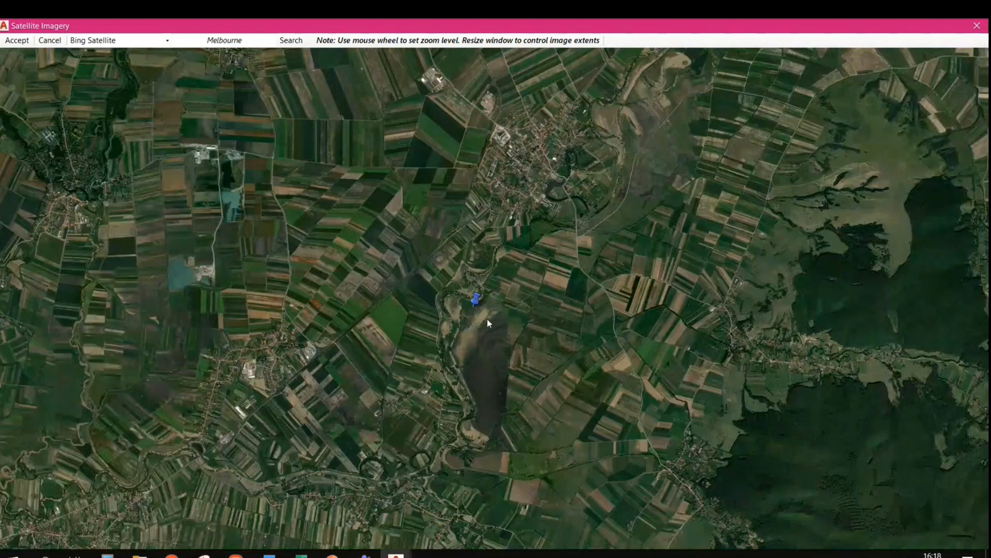
{"action": "mouse_move", "coordinate": [496, 314]}
{"action": "left_mouse_down"}
{"action": "mouse_move", "coordinate": [448, 333]}
{"action": "mouse_move", "coordinate": [589, 303]}
{"action": "mouse_move", "coordinate": [491, 328]}
{"action": "left_mouse_up"}
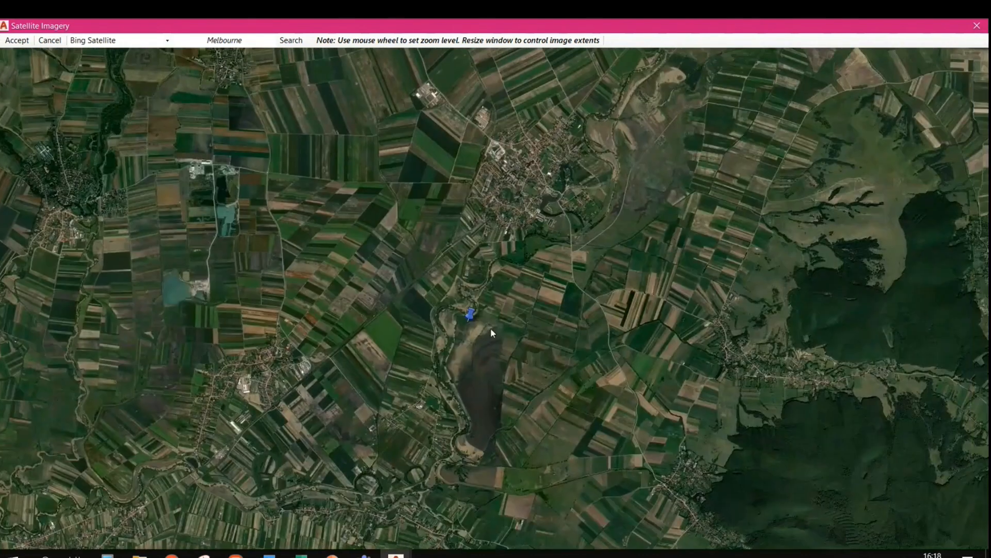
{"action": "scroll", "coordinate": [494, 308], "scroll_direction": "down", "scroll_amount": 2}
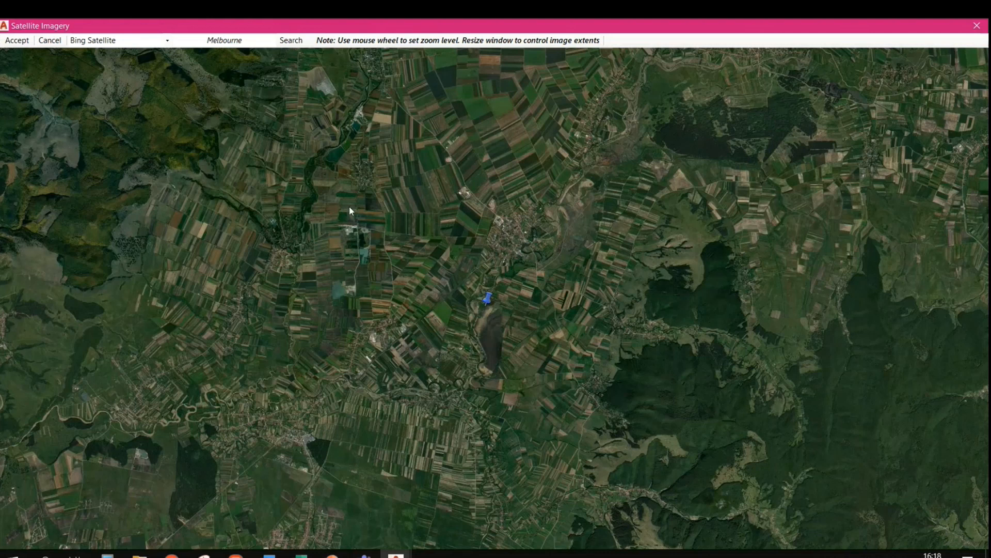
{"action": "left_click", "coordinate": [167, 40]}
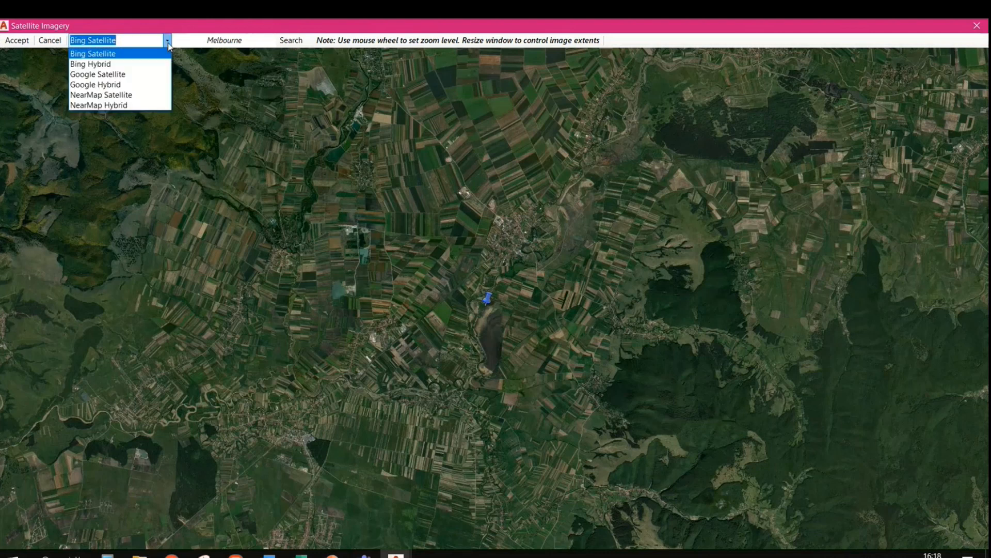
{"action": "left_click", "coordinate": [143, 74]}
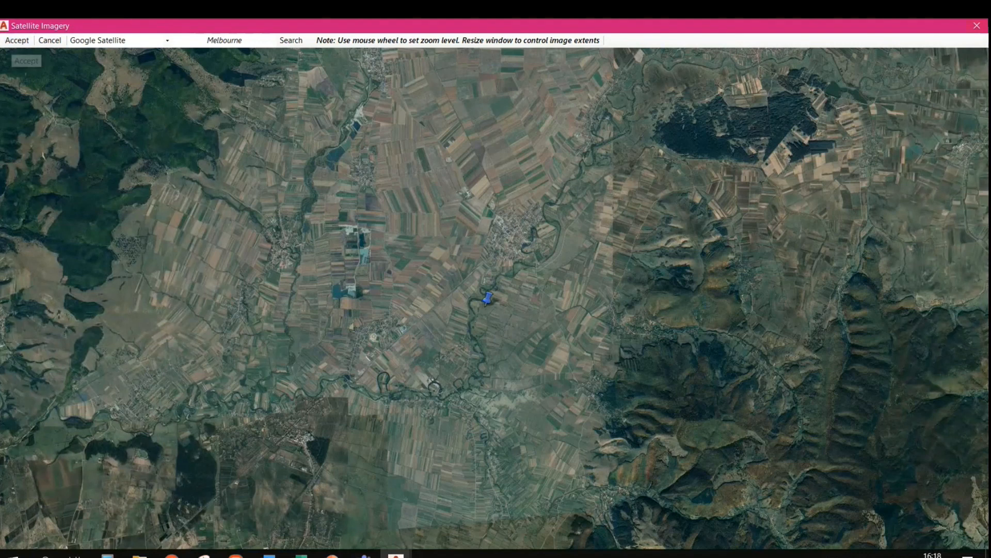
{"action": "left_click", "coordinate": [977, 25]}
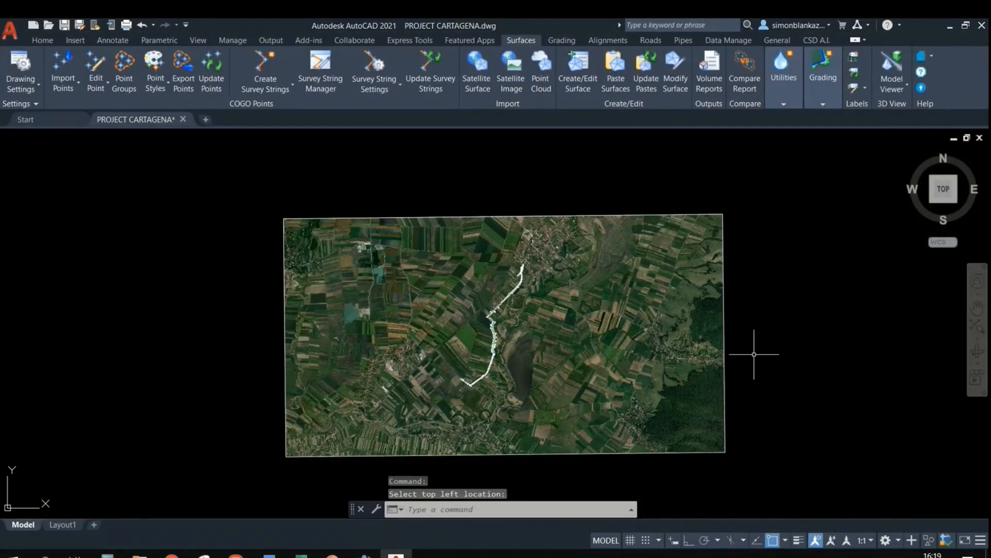
Step: Draw an open two-segment polyline across the fields northwest of the existing road
{"action": "middle_click_drag", "start_coordinate": [738, 352], "coordinate": [680, 298]}
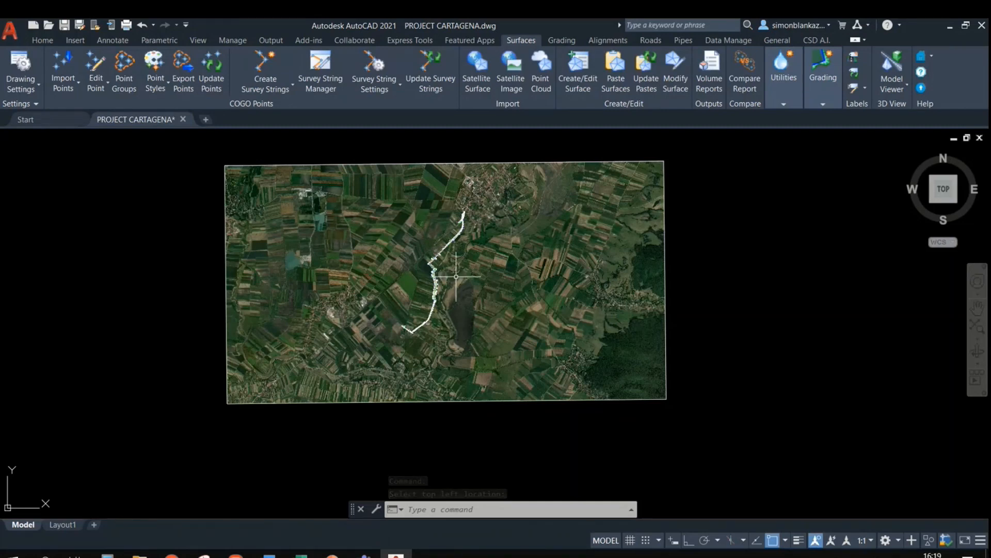
{"action": "left_click", "coordinate": [607, 41]}
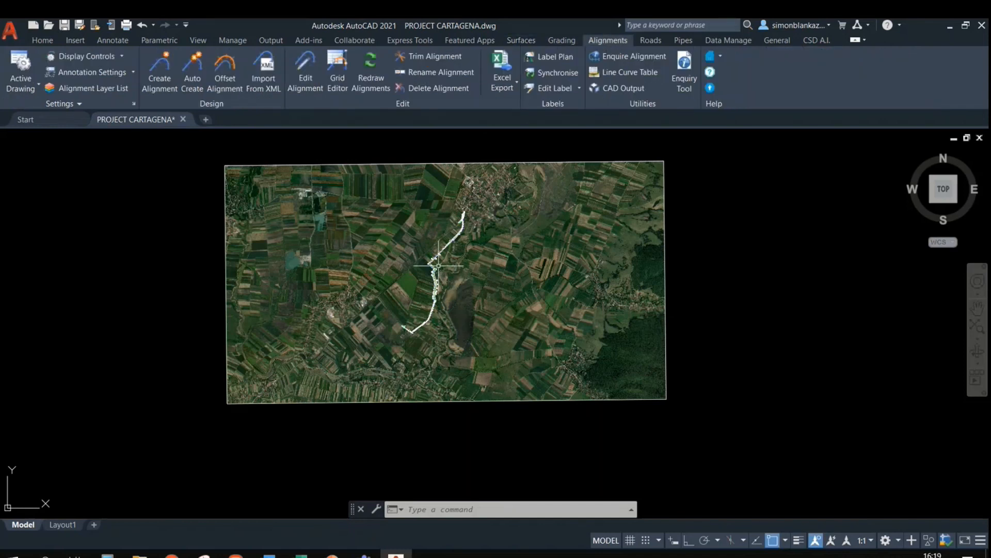
{"action": "scroll", "coordinate": [425, 267], "scroll_direction": "up", "scroll_amount": 2}
{"action": "scroll", "coordinate": [432, 261], "scroll_direction": "up", "scroll_amount": 5}
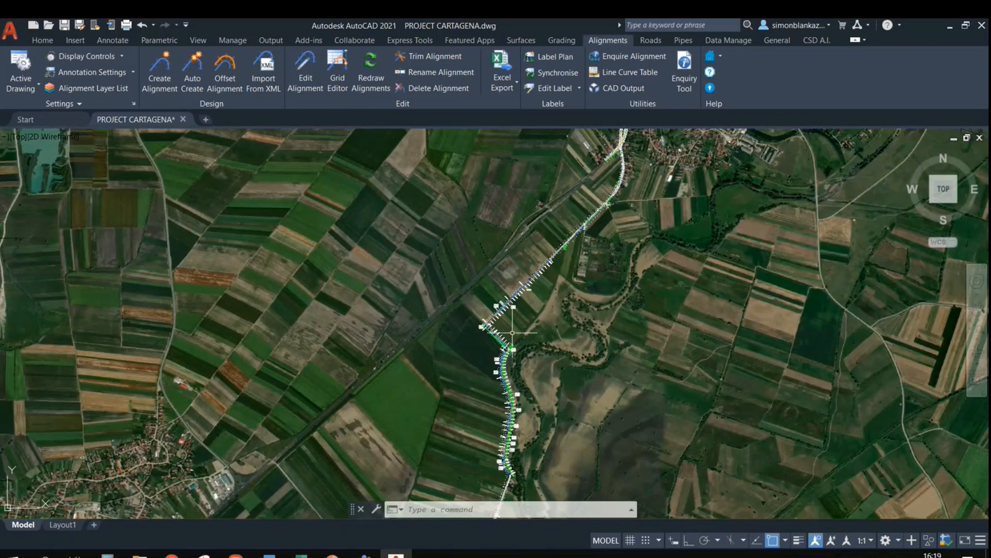
{"action": "type", "text": "pl"}
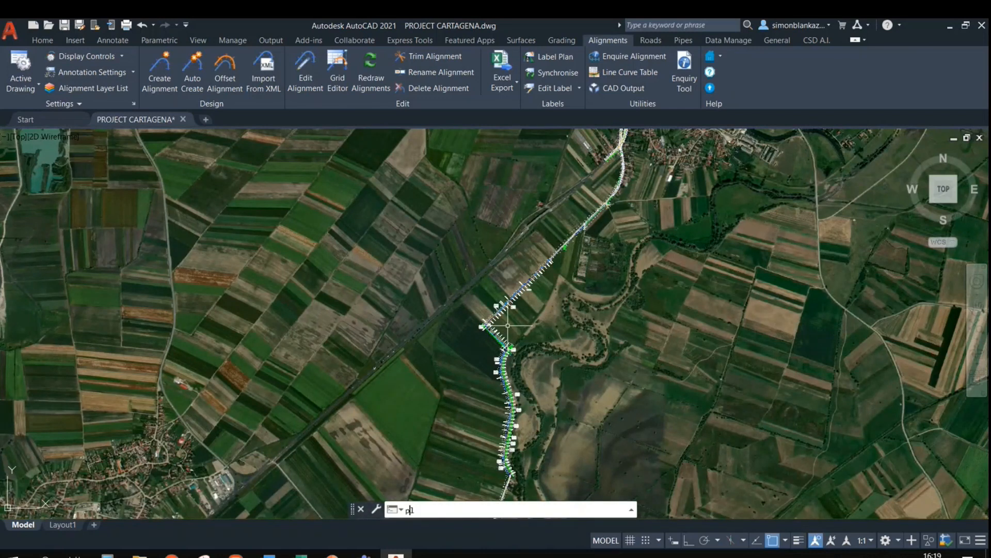
{"action": "key", "text": "Return"}
{"action": "left_click", "coordinate": [431, 228]}
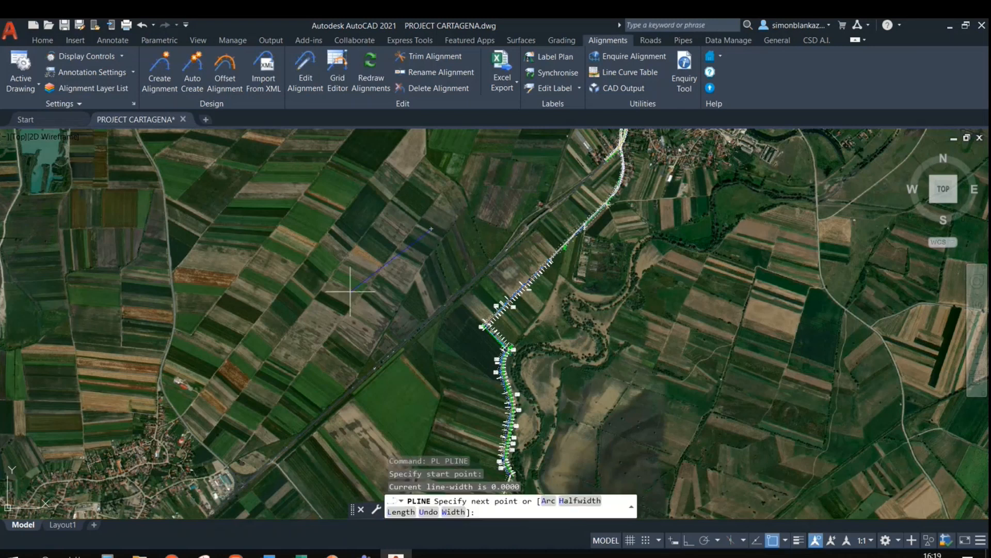
{"action": "left_click", "coordinate": [331, 282]}
{"action": "left_click", "coordinate": [366, 351]}
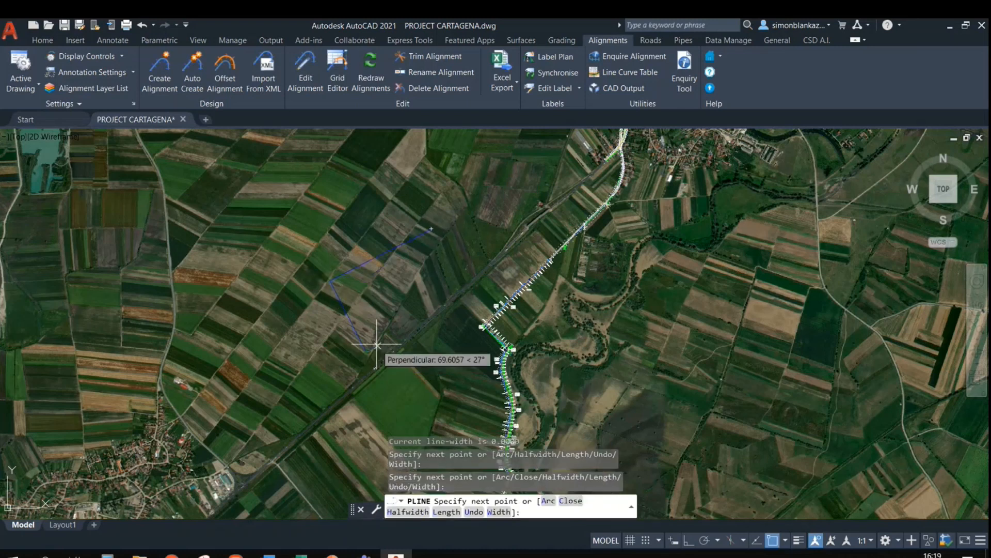
{"action": "key", "text": "Escape"}
Step: Start a new alignment from the drawn polyline and set its string type to Road
{"action": "scroll", "coordinate": [333, 281], "scroll_direction": "up", "scroll_amount": 4}
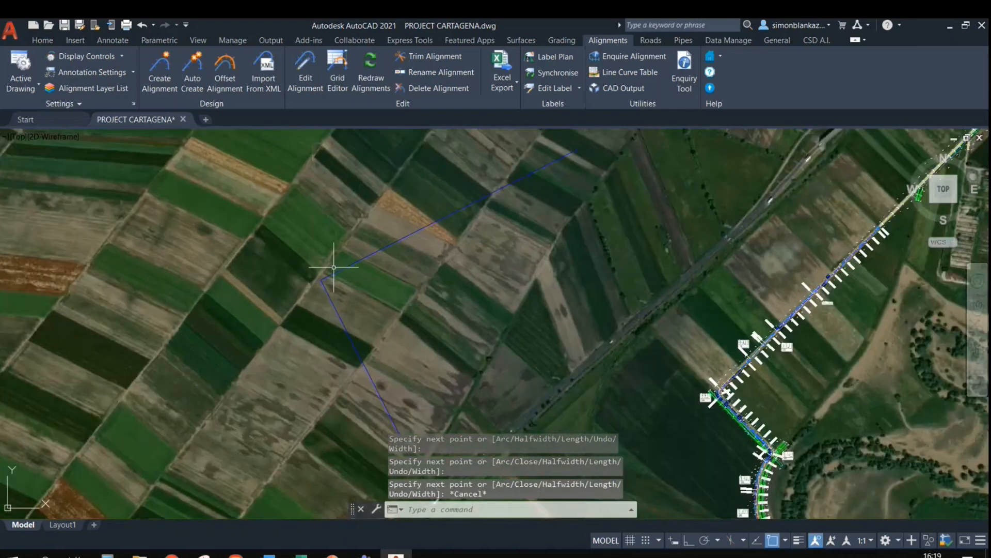
{"action": "left_click", "coordinate": [158, 68]}
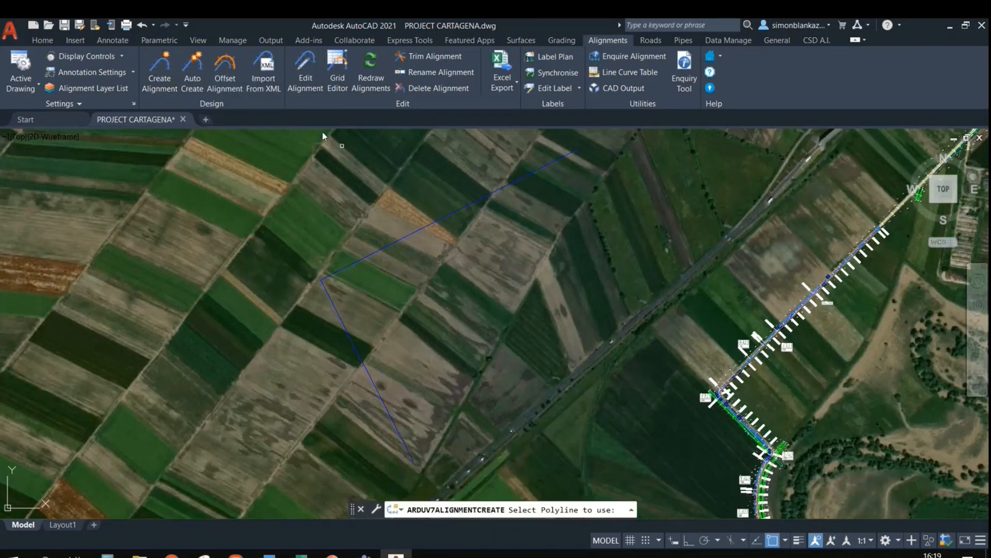
{"action": "left_click", "coordinate": [525, 177]}
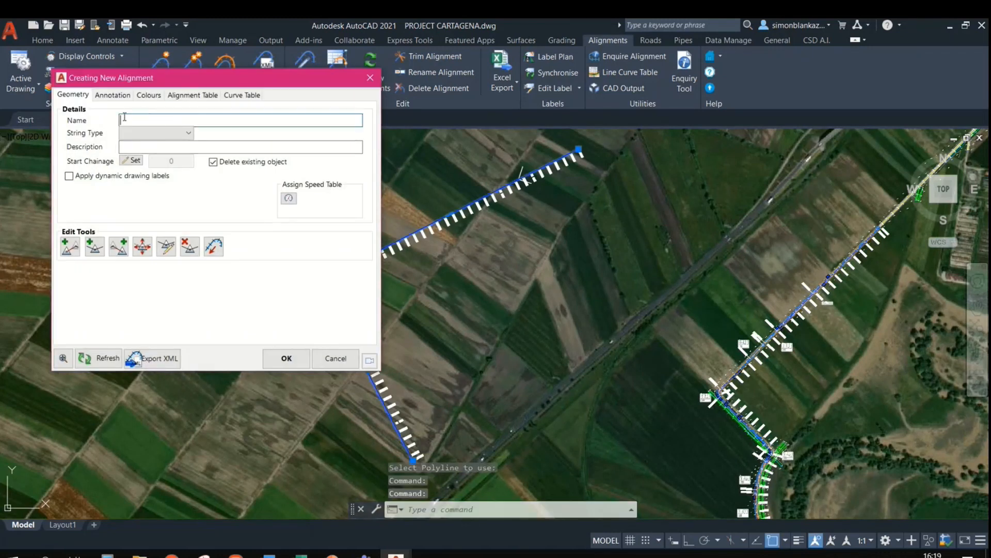
{"action": "left_click", "coordinate": [189, 135]}
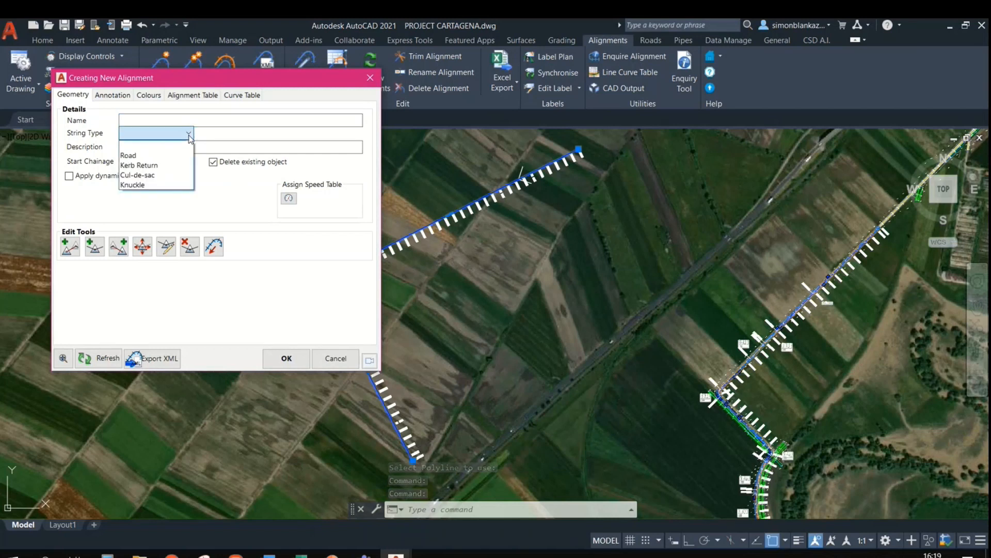
{"action": "left_click", "coordinate": [172, 157]}
{"action": "left_click", "coordinate": [133, 147]}
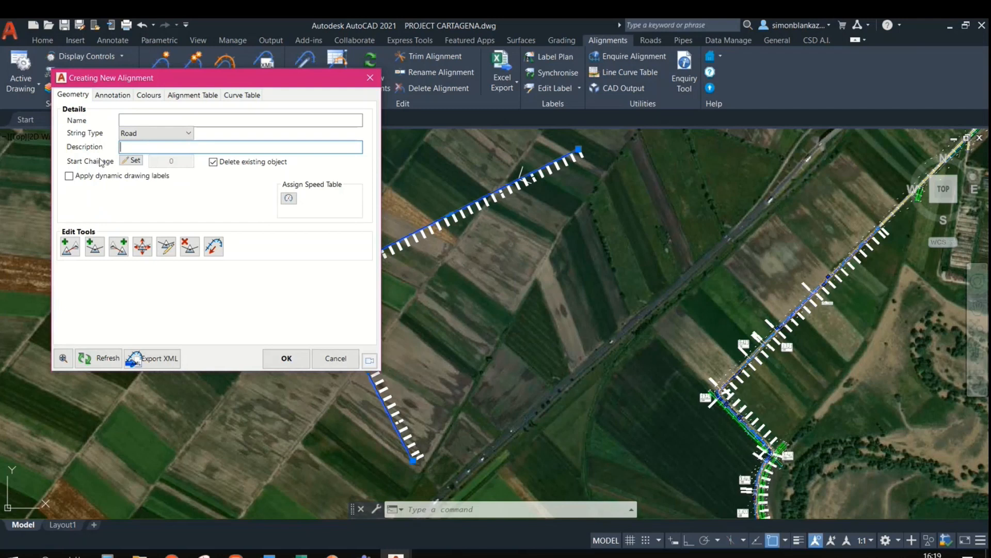
{"action": "left_click", "coordinate": [135, 161]}
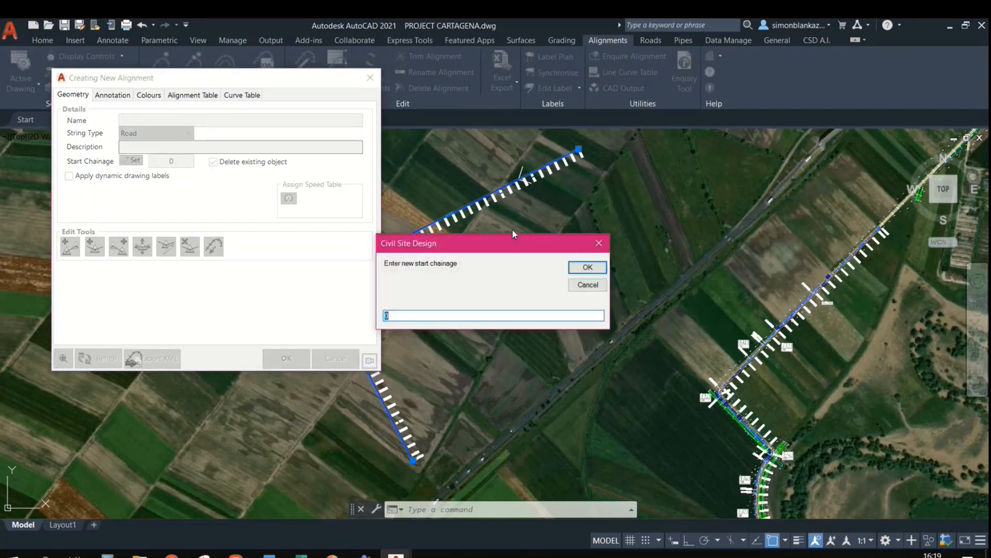
{"action": "left_click", "coordinate": [600, 289]}
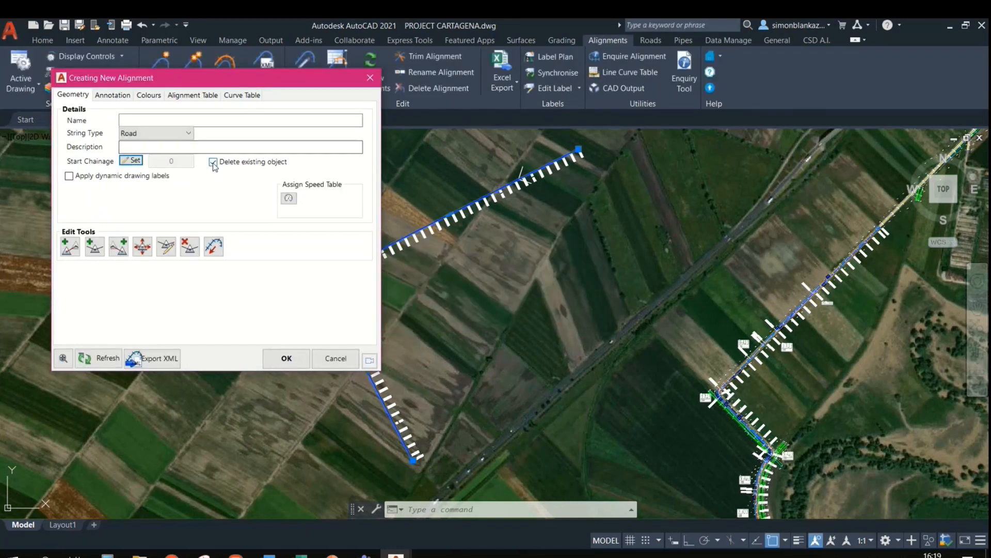
Step: Review the new alignment's annotation settings and the list of saved annotation styles without loading one
{"action": "left_click", "coordinate": [113, 95]}
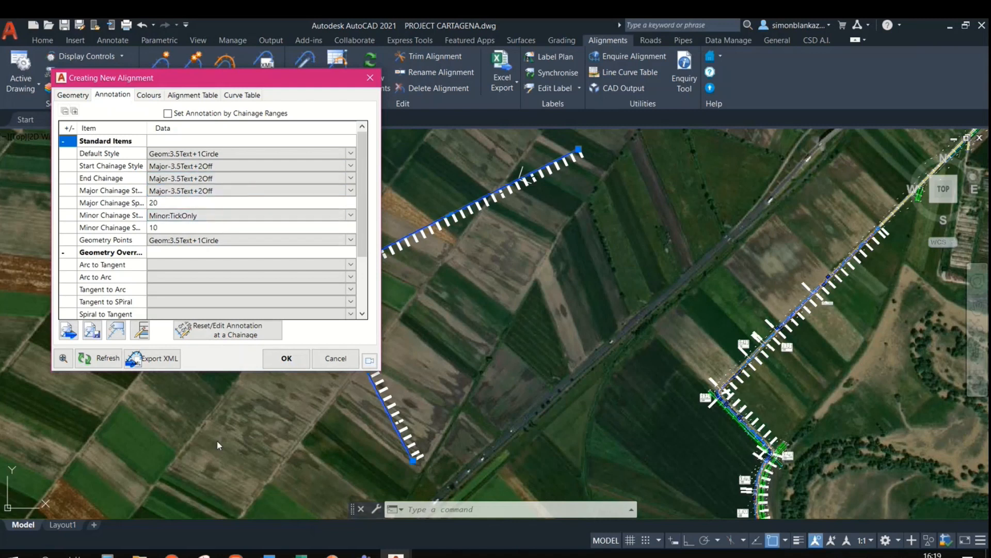
{"action": "left_click", "coordinate": [139, 555]}
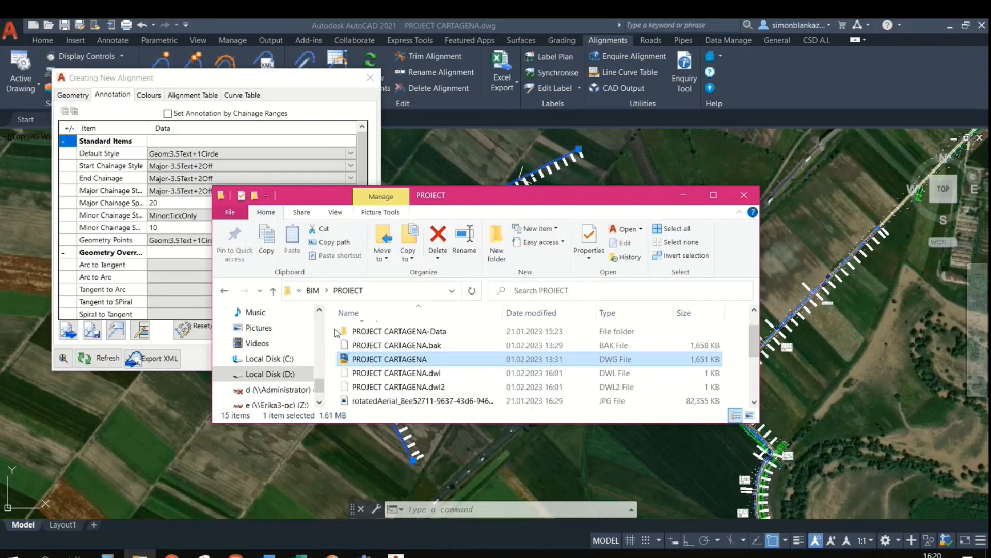
{"action": "left_click", "coordinate": [743, 195]}
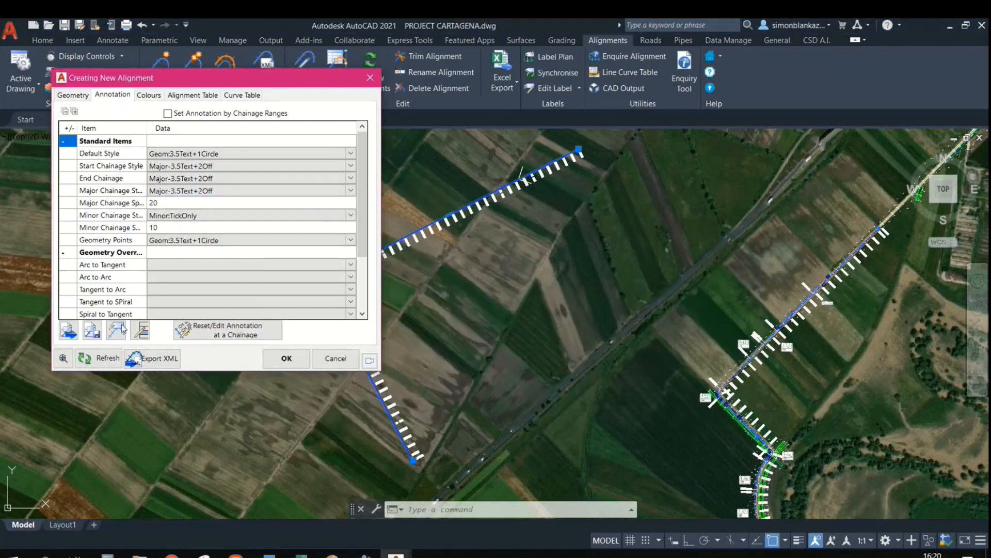
{"action": "left_click", "coordinate": [62, 333]}
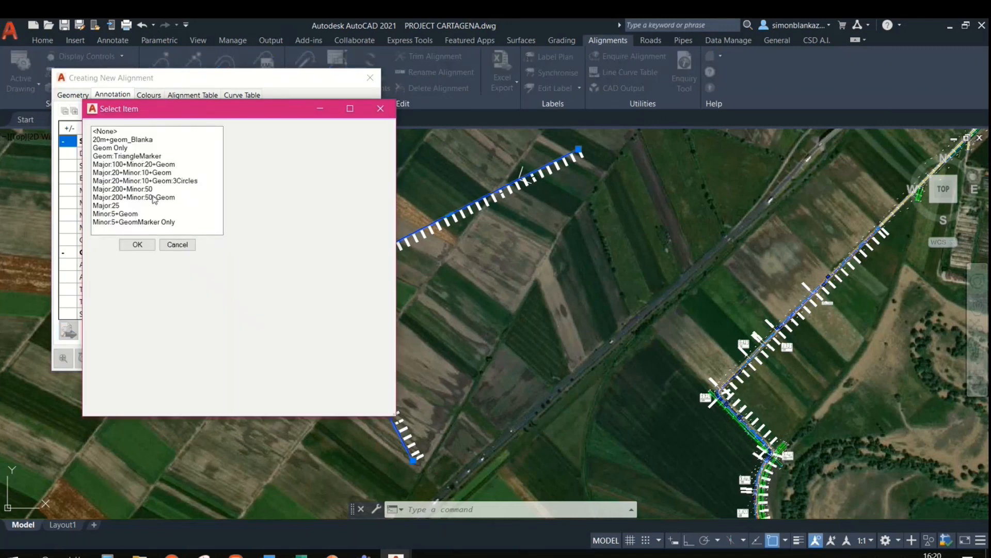
{"action": "key", "text": "Escape"}
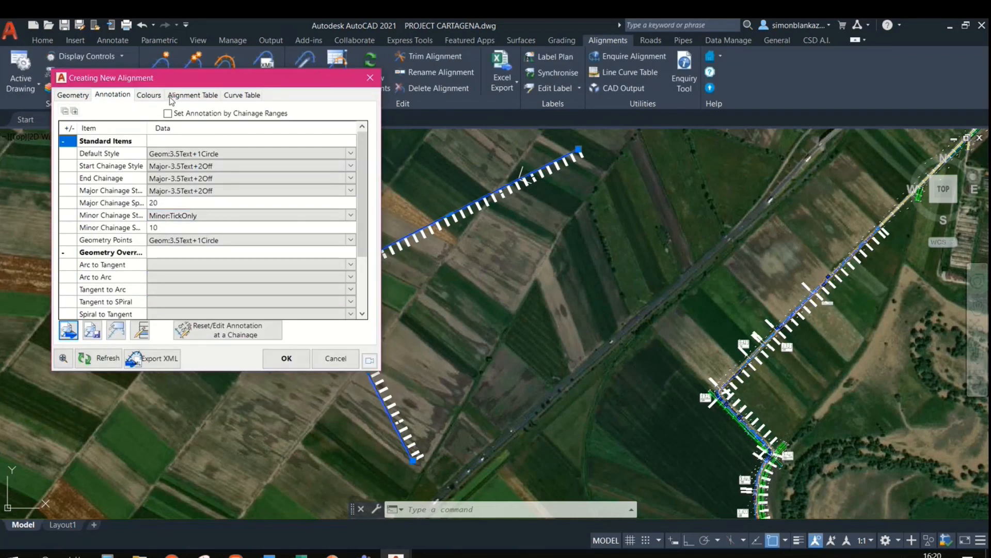
Step: Cancel the new alignment and delete the two-segment polyline drawn for it across the fields
{"action": "left_click", "coordinate": [73, 95]}
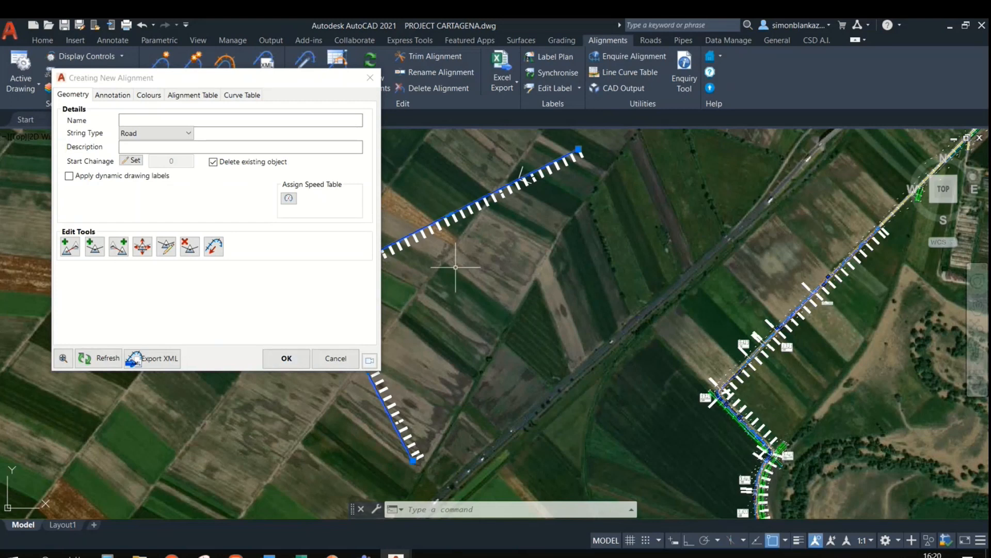
{"action": "middle_click_drag", "start_coordinate": [453, 261], "coordinate": [566, 293]}
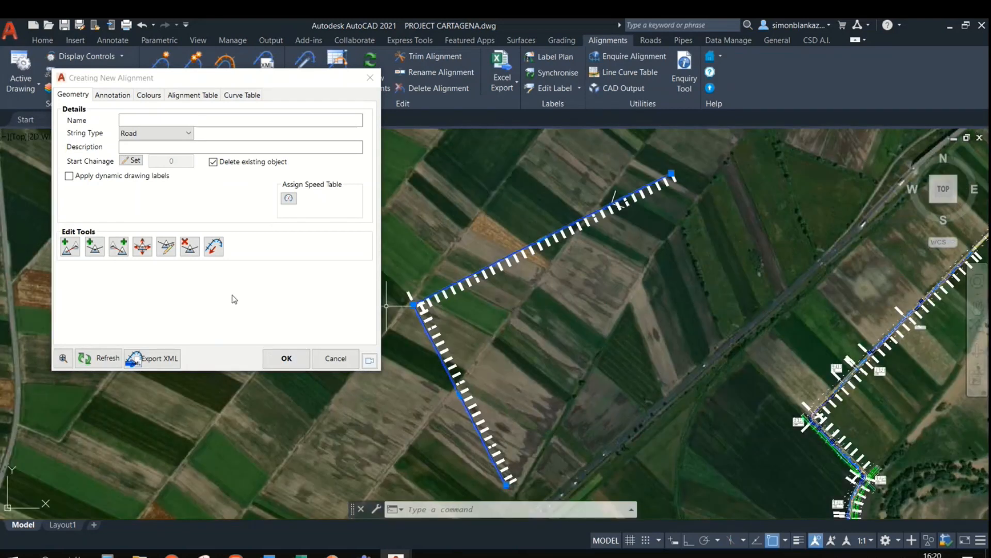
{"action": "left_click", "coordinate": [335, 359]}
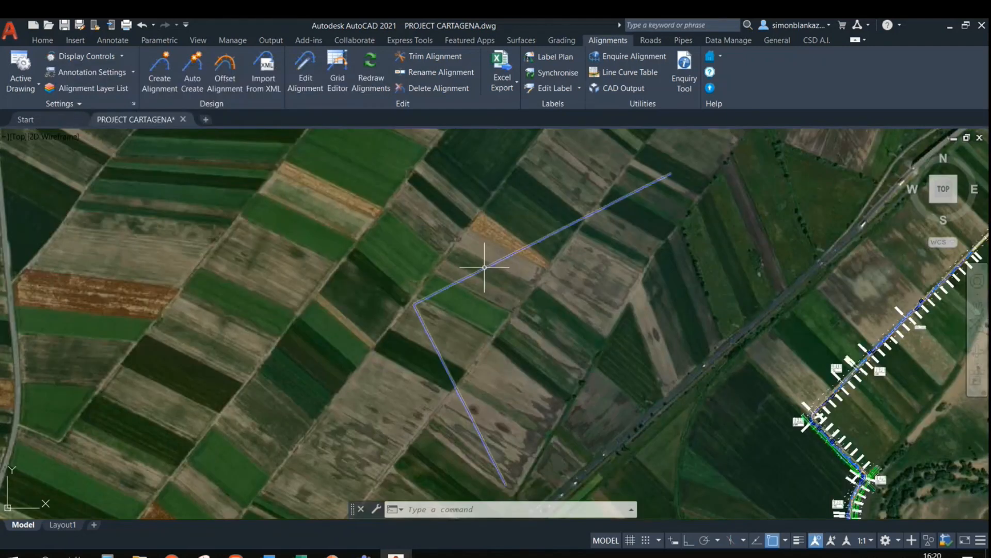
{"action": "left_click", "coordinate": [485, 267]}
{"action": "key", "text": "Delete"}
Step: Open the existing road alignment ROAD_1 for editing, inspect the IP at its sharp western bend and cancel without changes
{"action": "middle_click_drag", "start_coordinate": [655, 310], "coordinate": [243, 250]}
{"action": "scroll", "coordinate": [243, 250], "scroll_direction": "up", "scroll_amount": 4}
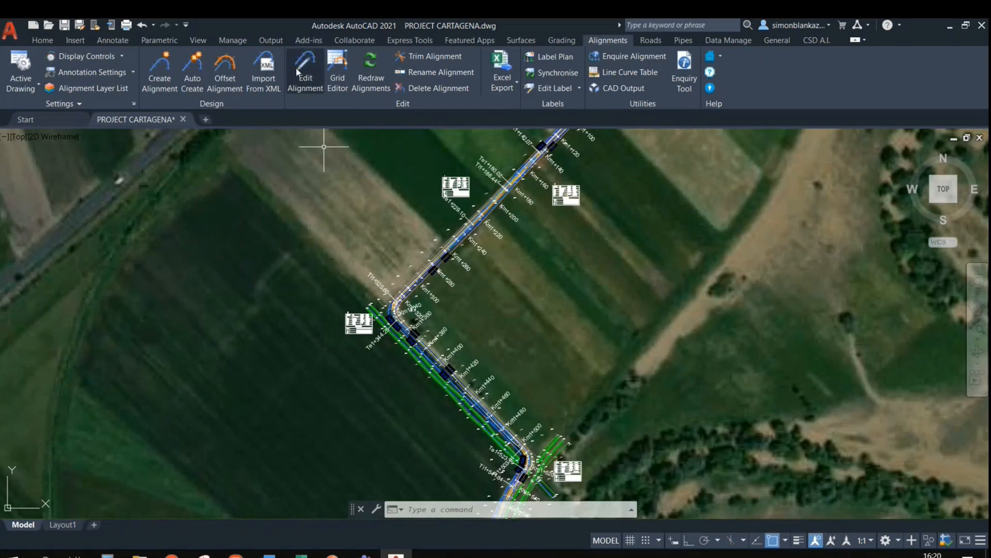
{"action": "left_click", "coordinate": [299, 72]}
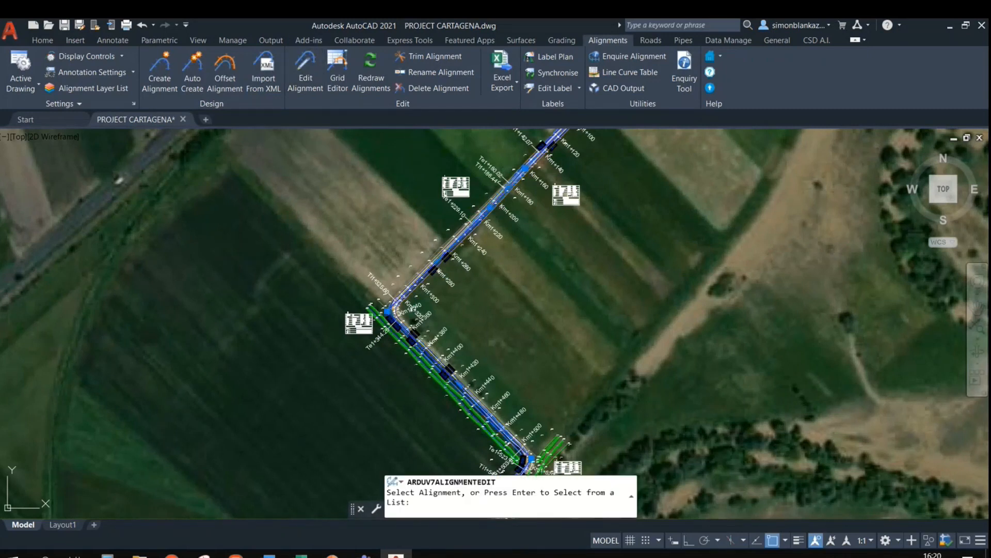
{"action": "left_click", "coordinate": [388, 194]}
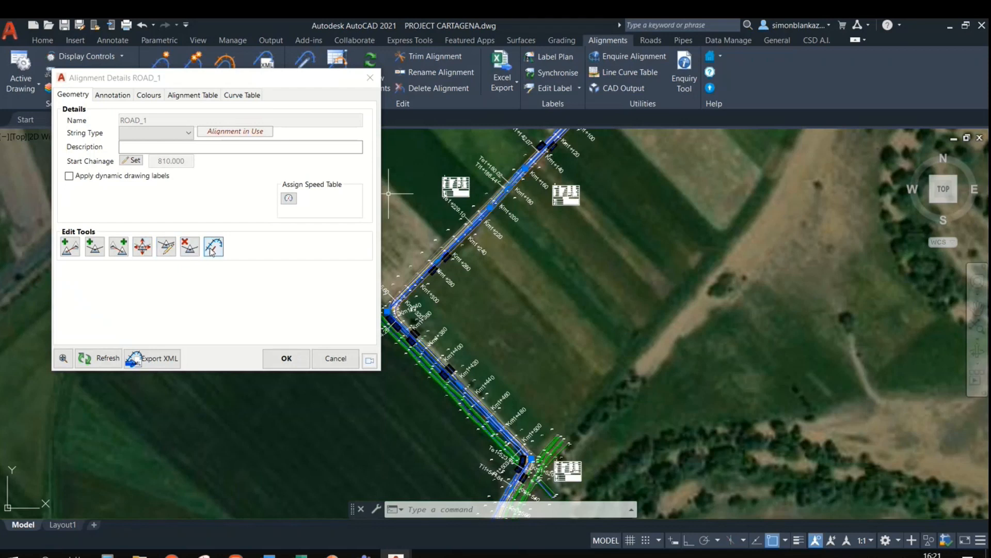
{"action": "left_click", "coordinate": [165, 248]}
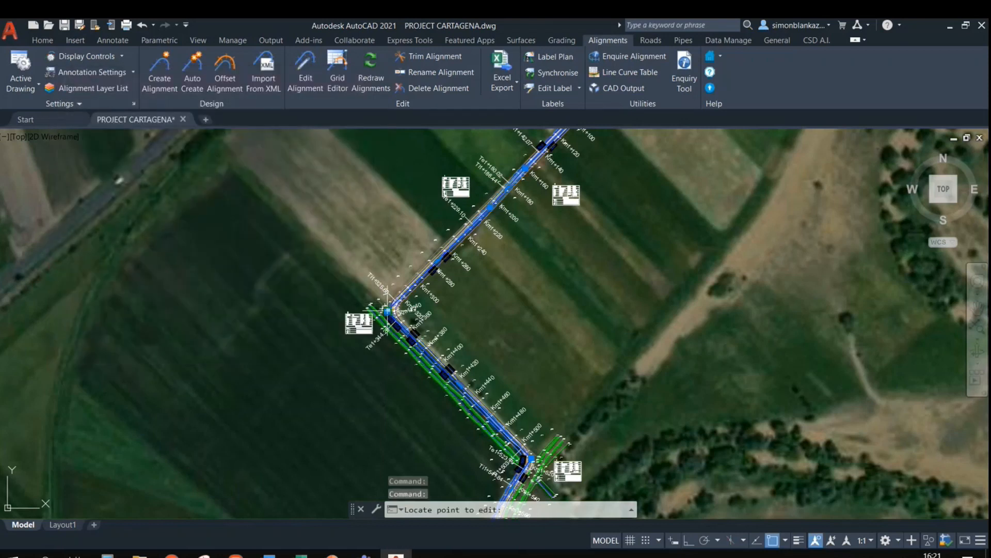
{"action": "left_click", "coordinate": [388, 311]}
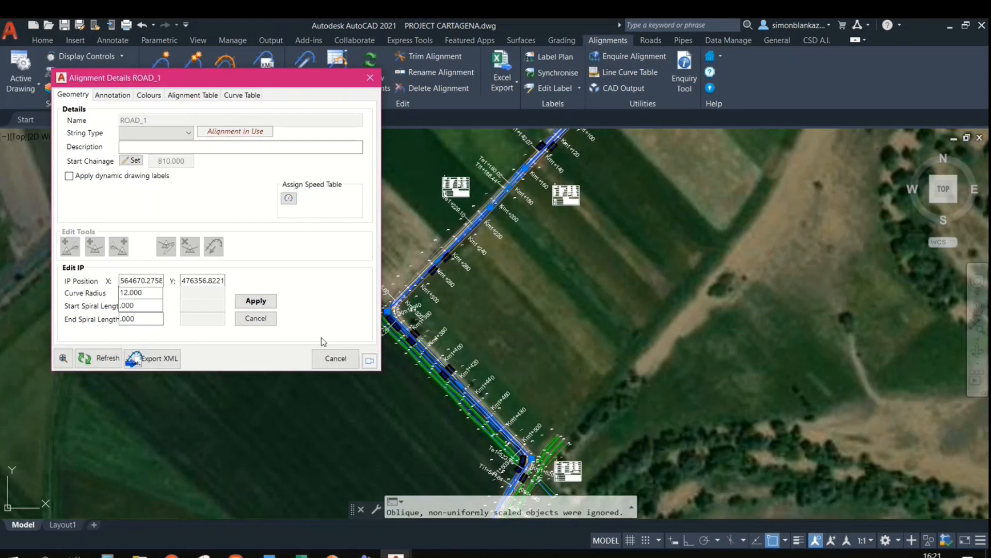
{"action": "left_click", "coordinate": [336, 358]}
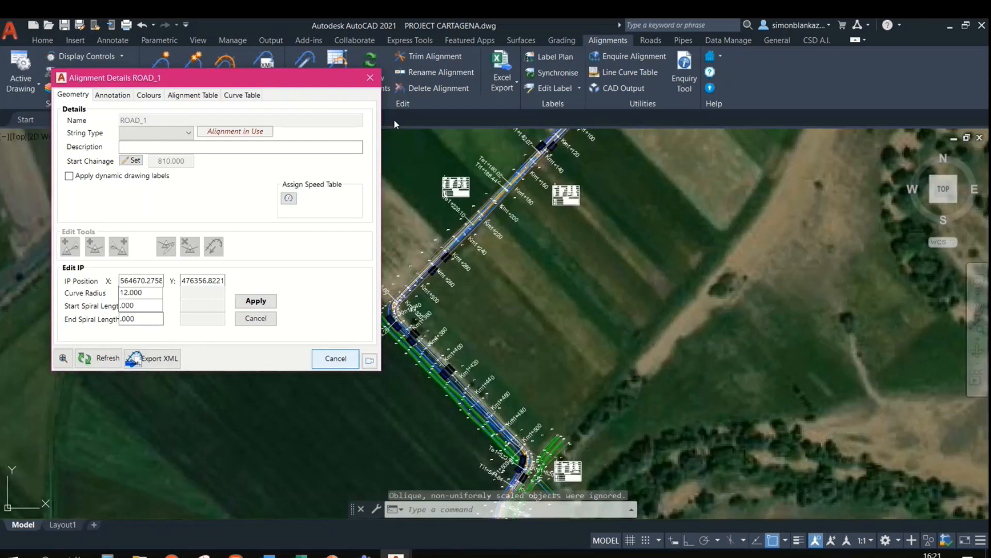
Step: Review ROAD_1's IP data in the Alignment Grid Editor, close it and examine the curve data table beside the western bend
{"action": "left_click", "coordinate": [338, 63]}
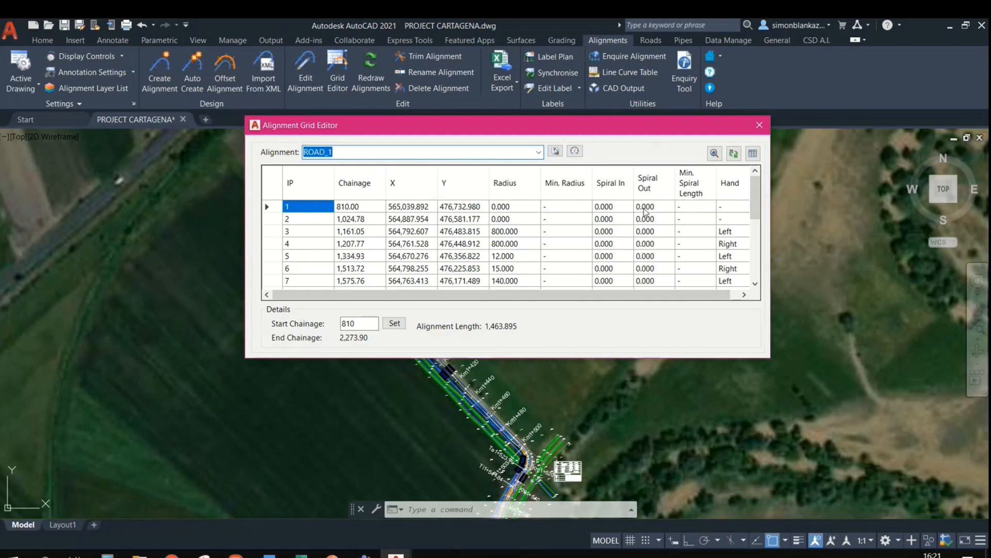
{"action": "left_click", "coordinate": [759, 125]}
{"action": "scroll", "coordinate": [337, 320], "scroll_direction": "up", "scroll_amount": 4}
{"action": "scroll", "coordinate": [377, 325], "scroll_direction": "up", "scroll_amount": 5}
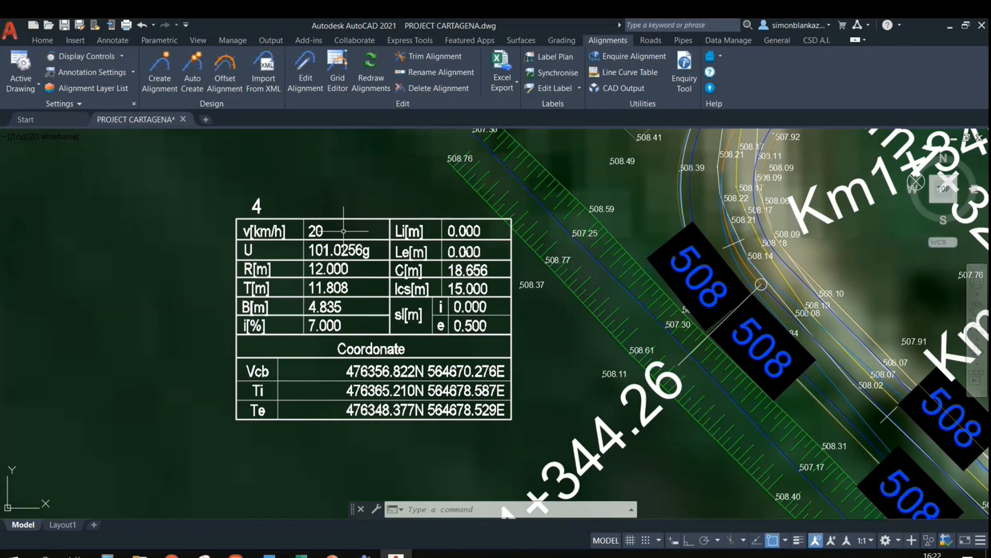
{"action": "scroll", "coordinate": [350, 272], "scroll_direction": "down", "scroll_amount": 2}
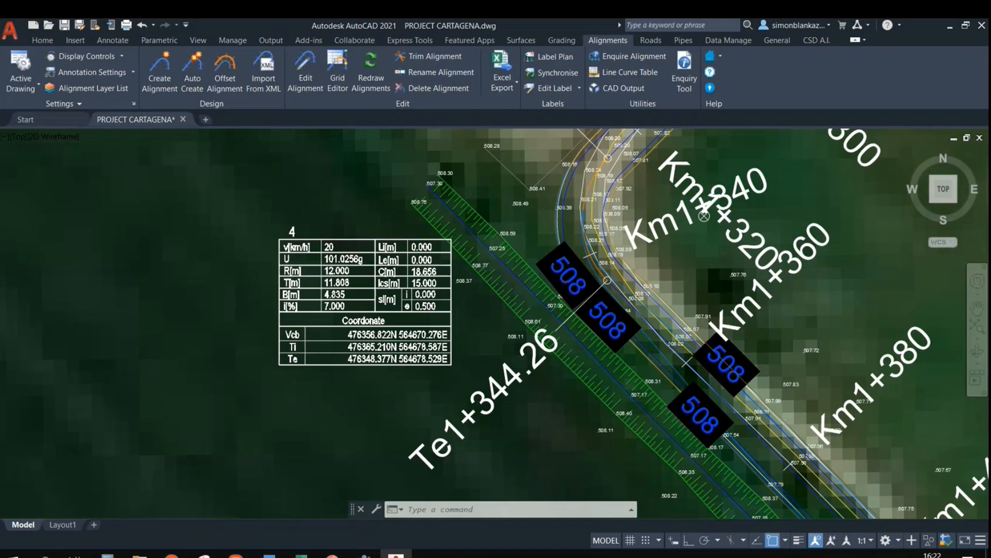
{"action": "scroll", "coordinate": [97, 474], "scroll_direction": "down", "scroll_amount": 2}
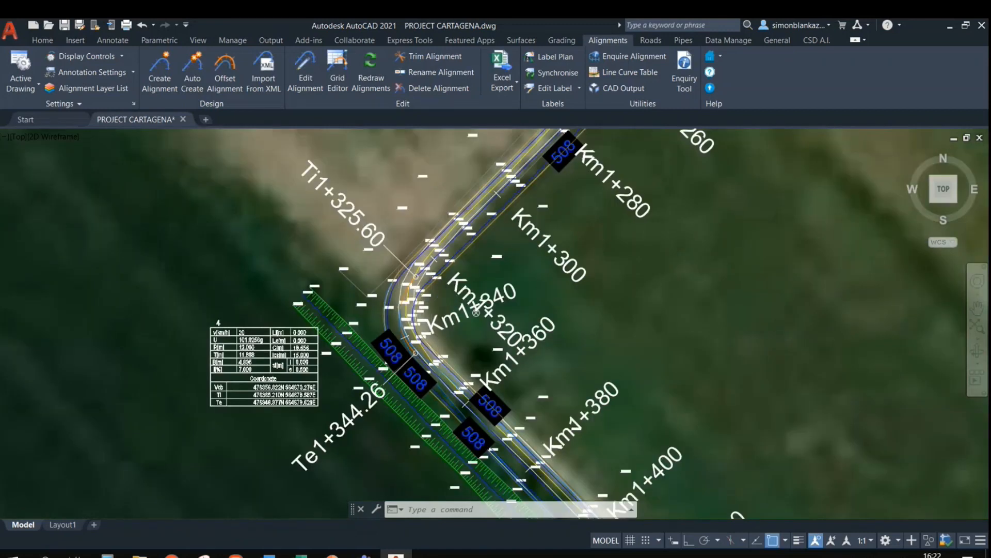
{"action": "scroll", "coordinate": [350, 262], "scroll_direction": "down", "scroll_amount": 4}
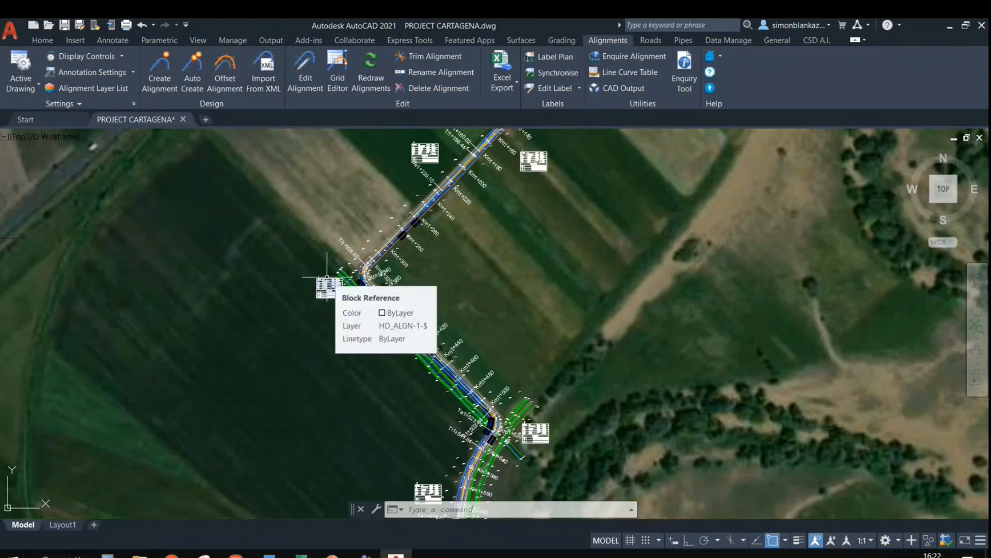
{"action": "scroll", "coordinate": [405, 274], "scroll_direction": "up", "scroll_amount": 3}
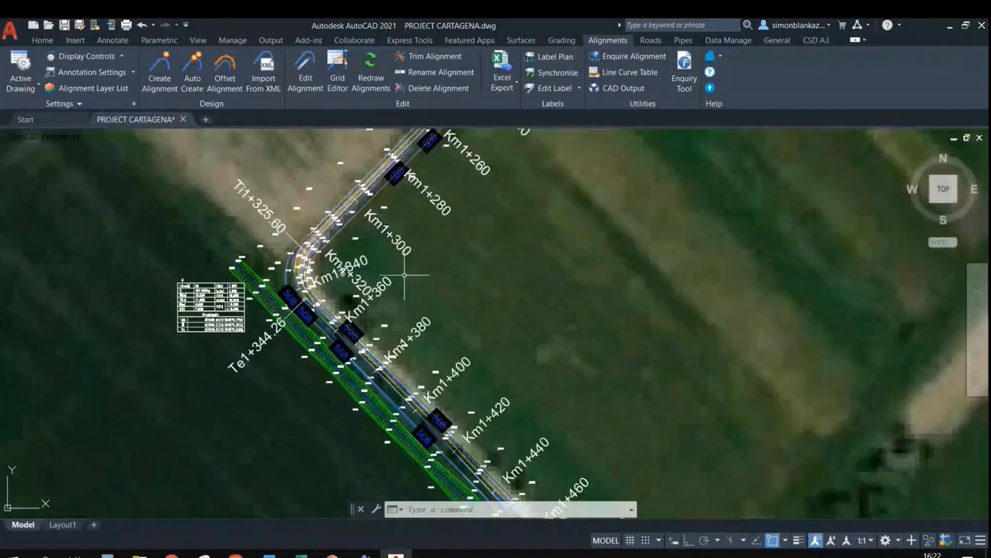
{"action": "scroll", "coordinate": [405, 275], "scroll_direction": "down", "scroll_amount": 2}
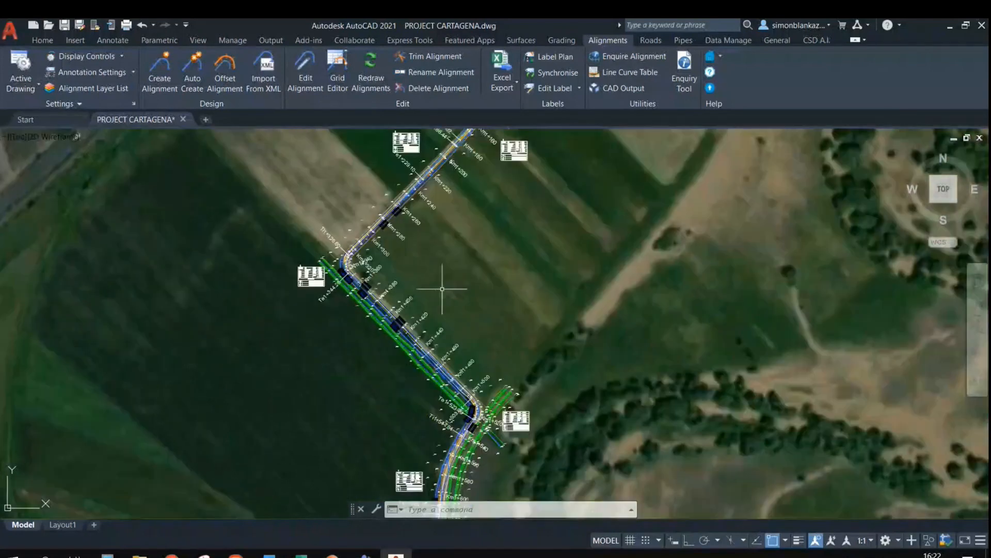
Step: Start the Road String command and open the vertical profile of the ROAD_1 alignment
{"action": "scroll", "coordinate": [325, 272], "scroll_direction": "down", "scroll_amount": 2}
{"action": "scroll", "coordinate": [325, 272], "scroll_direction": "down", "scroll_amount": 2}
{"action": "middle_click_drag", "start_coordinate": [346, 271], "coordinate": [715, 264]}
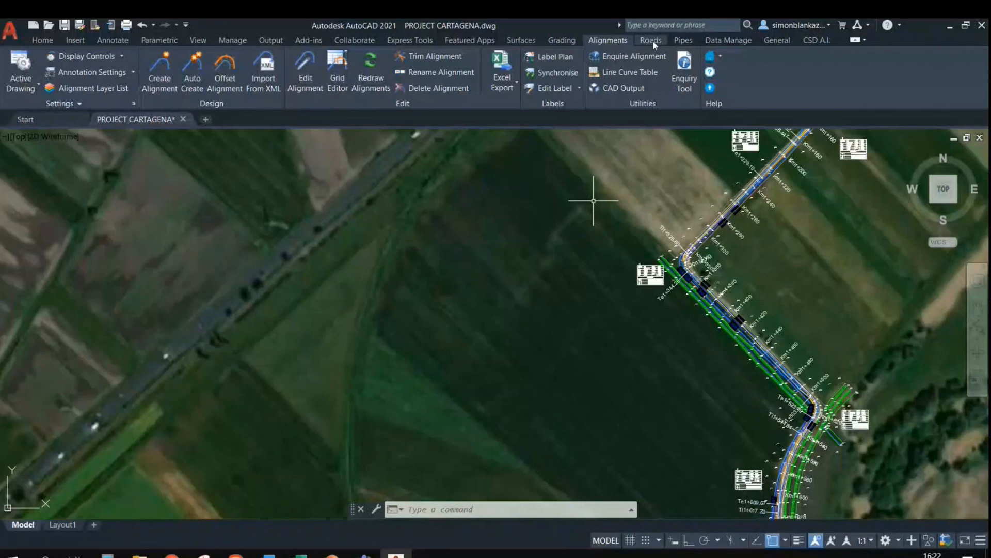
{"action": "left_click", "coordinate": [651, 41]}
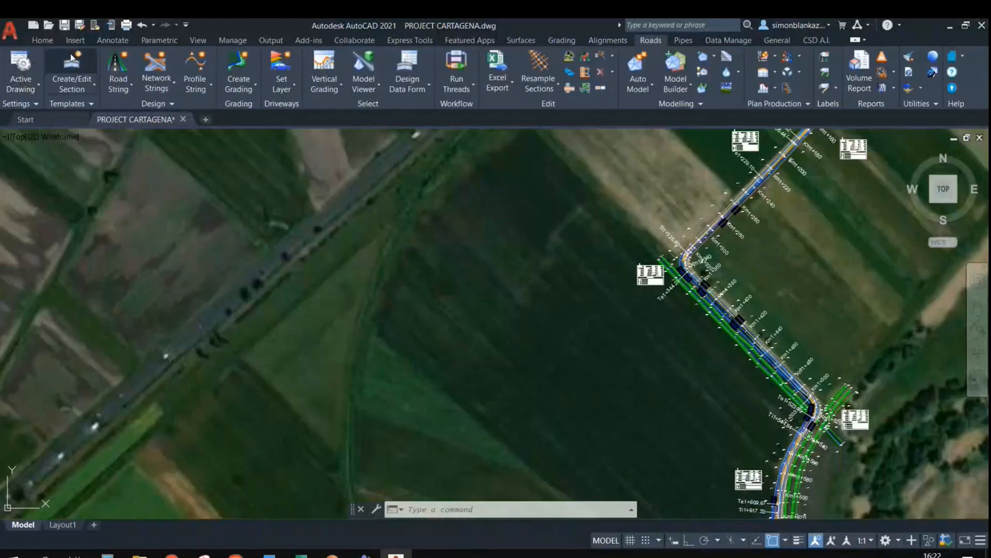
{"action": "left_click", "coordinate": [118, 67]}
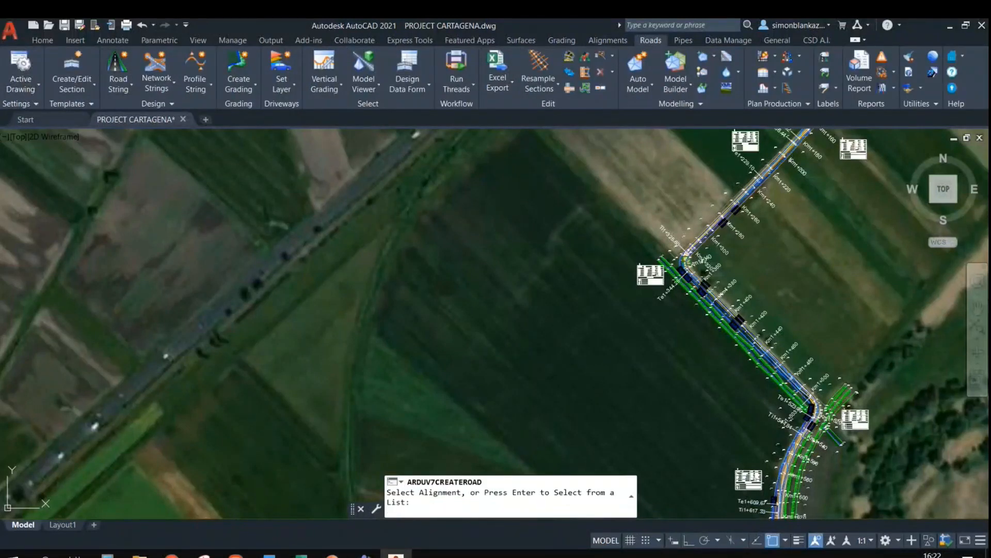
{"action": "left_click", "coordinate": [689, 264]}
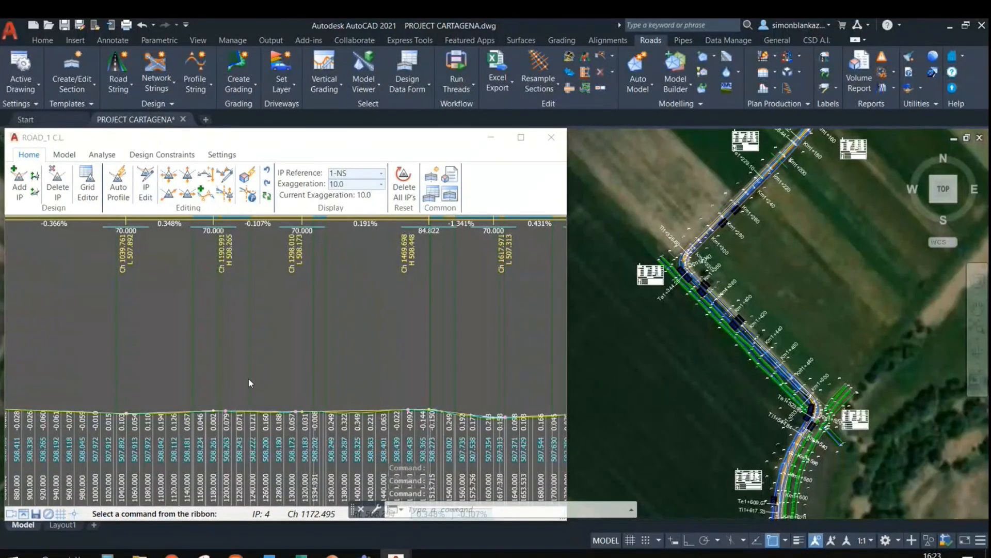
Step: Open the cross-section viewer at chainage 1280, place it beside the profile and set its exaggeration to 1
{"action": "right_click", "coordinate": [283, 373]}
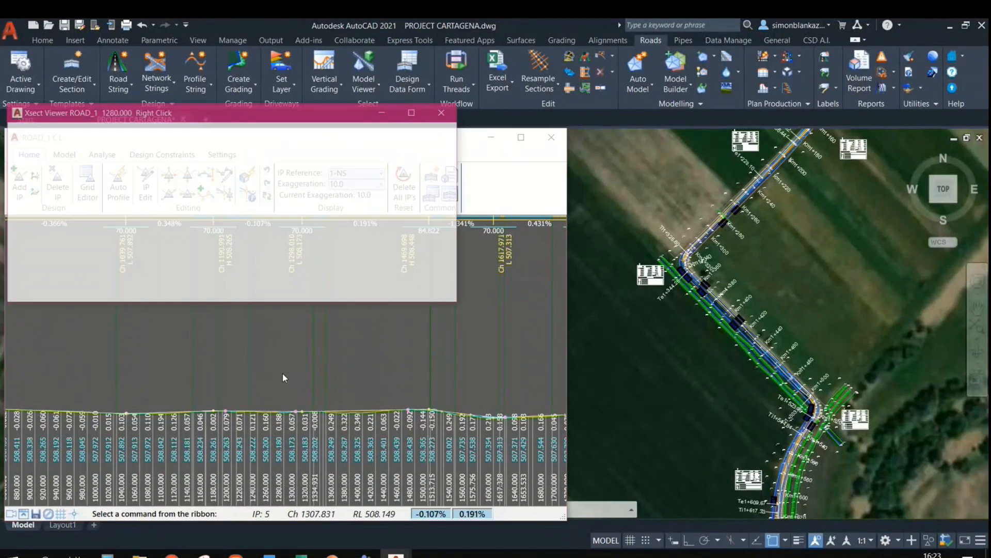
{"action": "left_click_drag", "start_coordinate": [254, 114], "coordinate": [806, 128]}
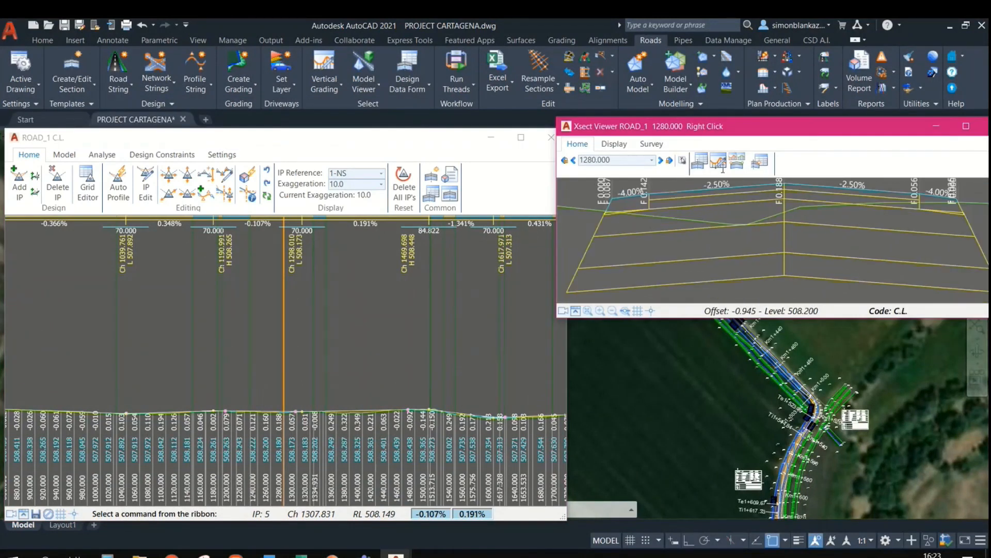
{"action": "left_click", "coordinate": [627, 144]}
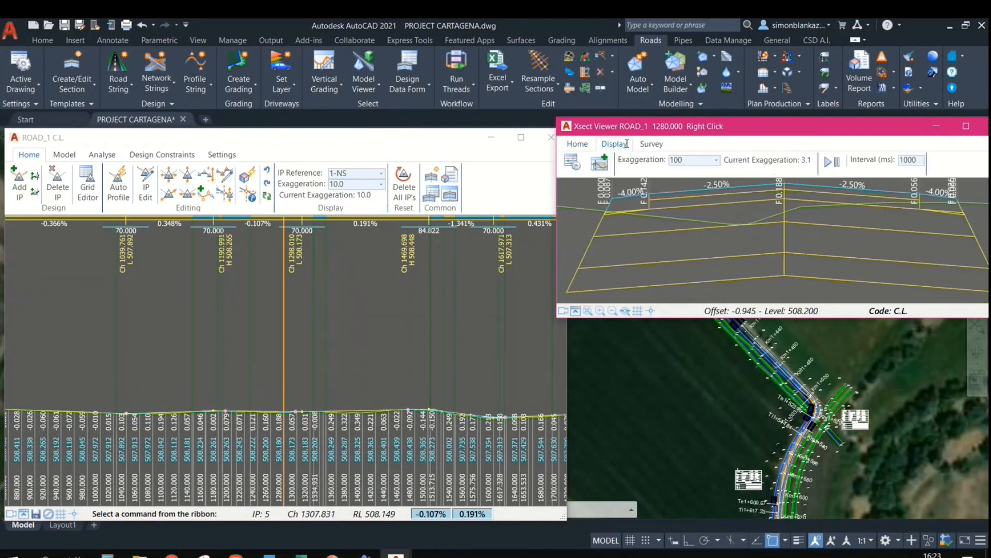
{"action": "left_click", "coordinate": [716, 161]}
{"action": "left_click", "coordinate": [691, 212]}
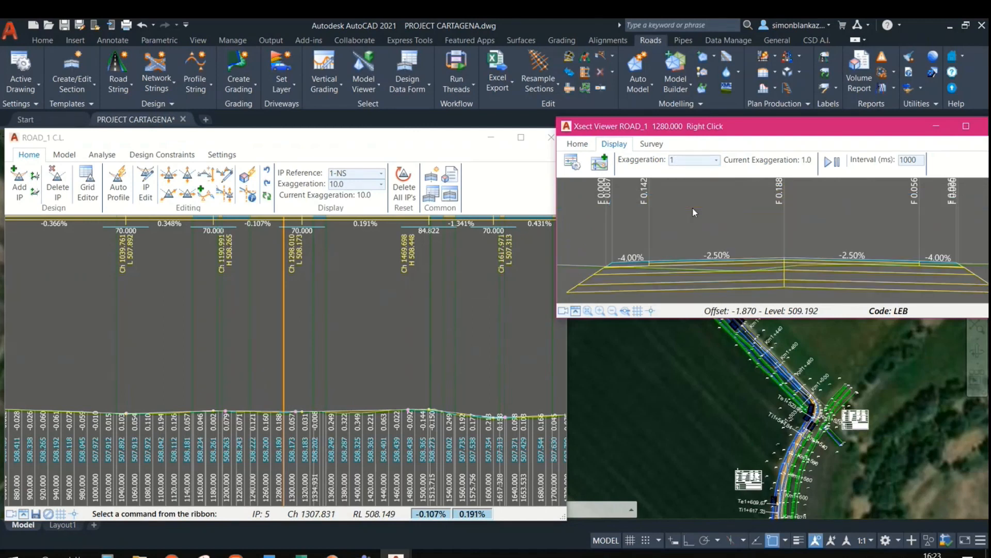
{"action": "scroll", "coordinate": [774, 253], "scroll_direction": "up", "scroll_amount": 1}
{"action": "middle_click_drag", "start_coordinate": [822, 275], "coordinate": [782, 278]}
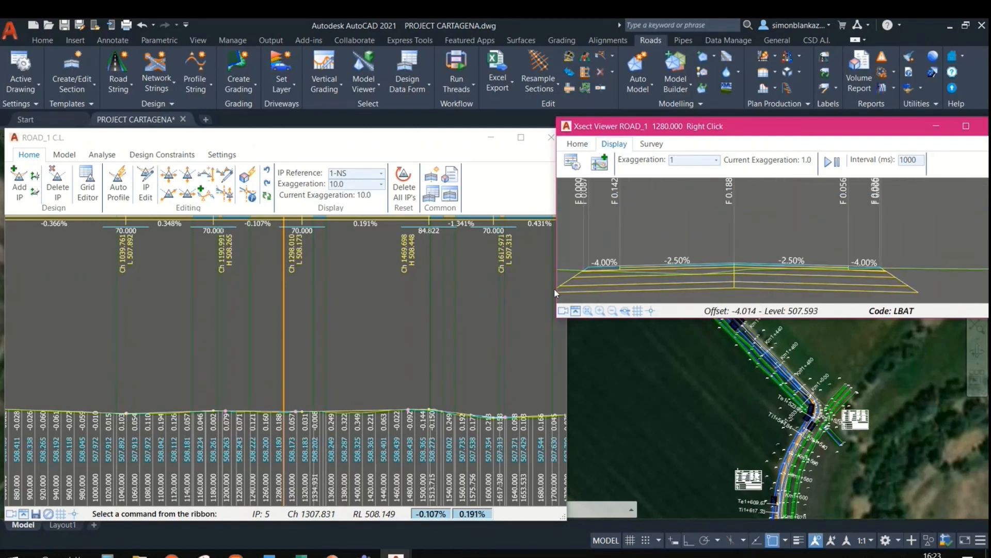
Step: Raise the vertical IP near chainage 1298 to about level 508.43 at chainage 1296 and check the updated cross section
{"action": "scroll", "coordinate": [289, 429], "scroll_direction": "up", "scroll_amount": 5}
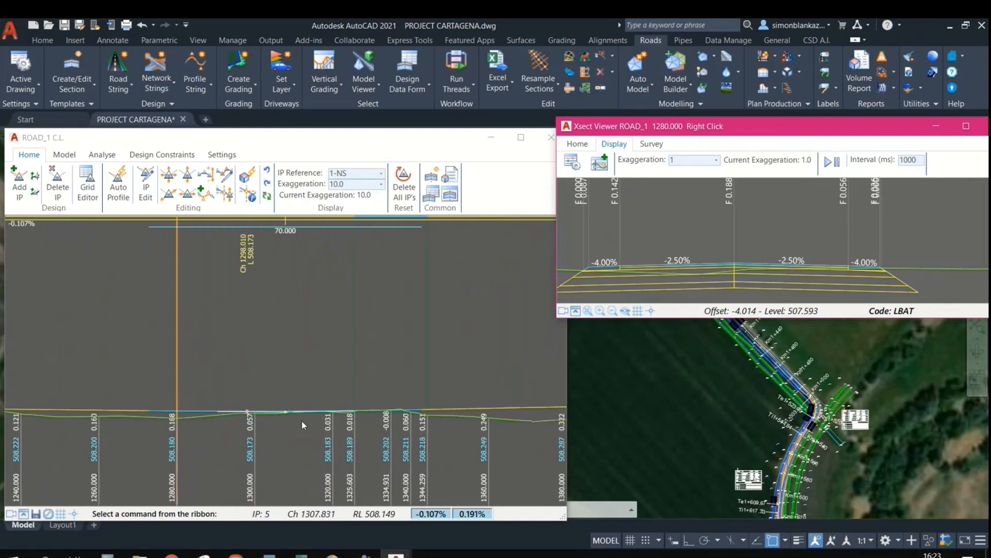
{"action": "left_click", "coordinate": [187, 194]}
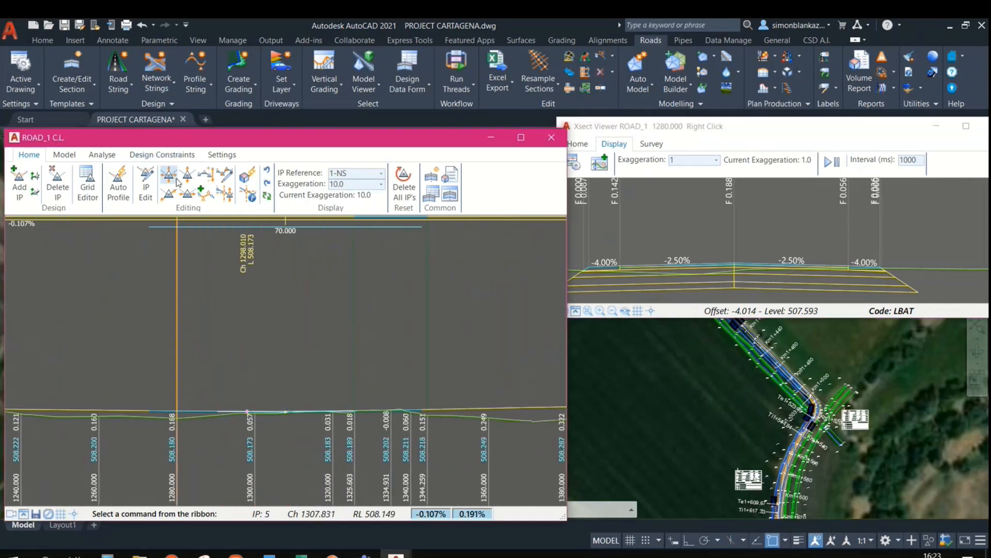
{"action": "left_click", "coordinate": [247, 412]}
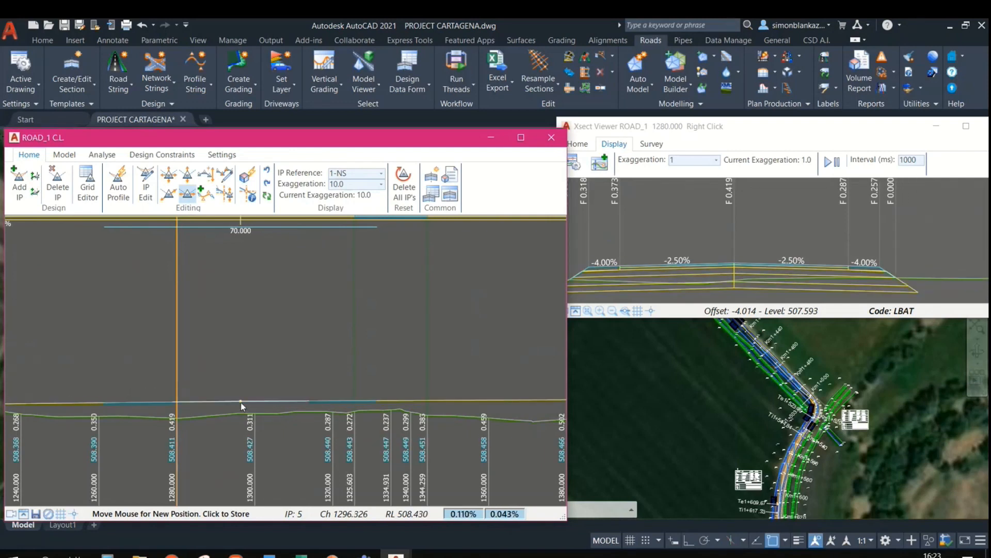
{"action": "left_click", "coordinate": [242, 406]}
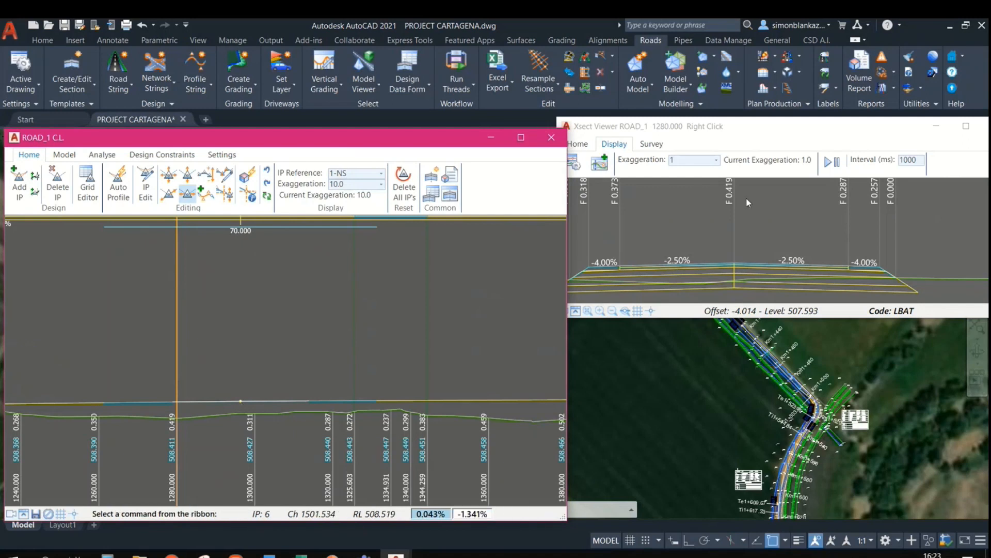
{"action": "left_click", "coordinate": [721, 255]}
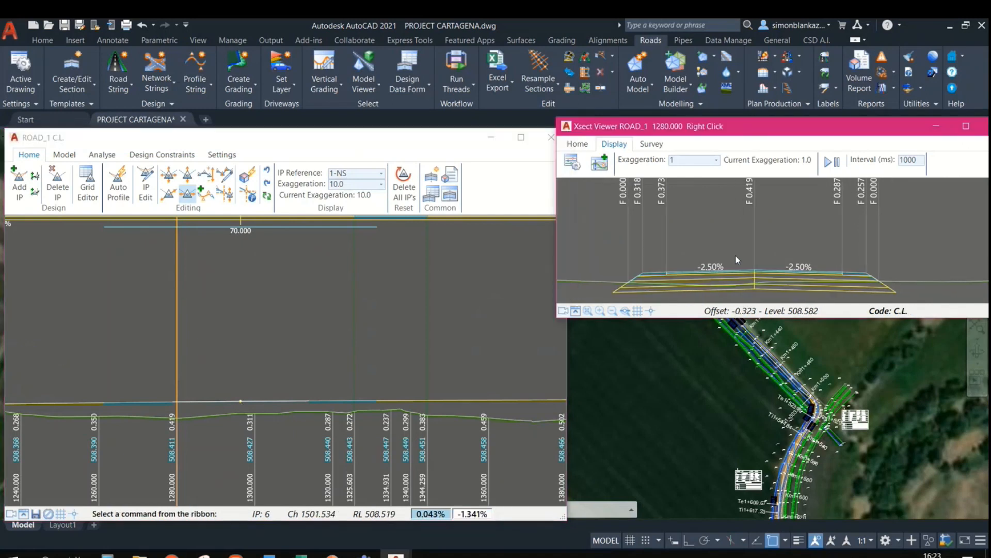
Step: Narrow the ROAD_1 profile window slightly and open the ROAD 1_T_1 template in the section template editor
{"action": "left_click", "coordinate": [556, 351]}
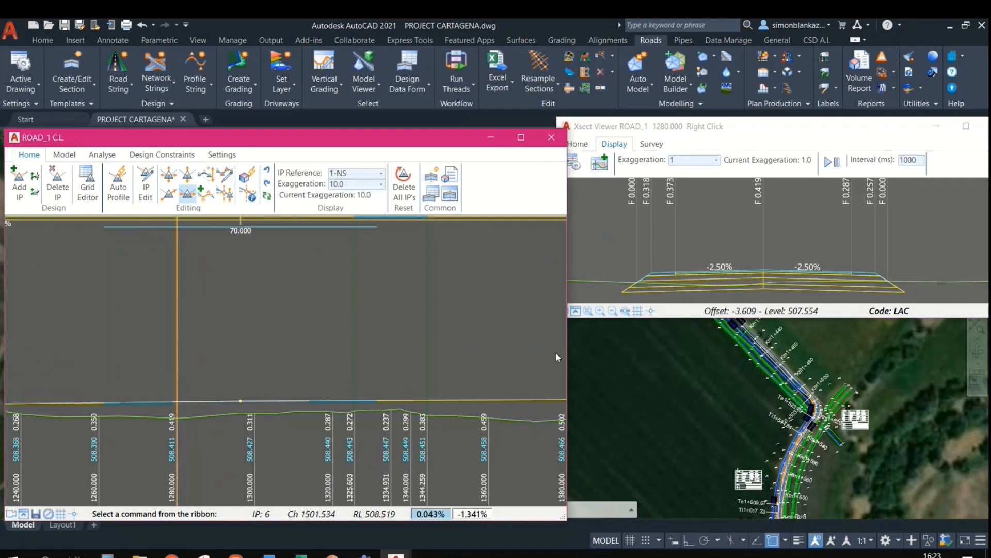
{"action": "left_click_drag", "start_coordinate": [557, 357], "coordinate": [557, 355]}
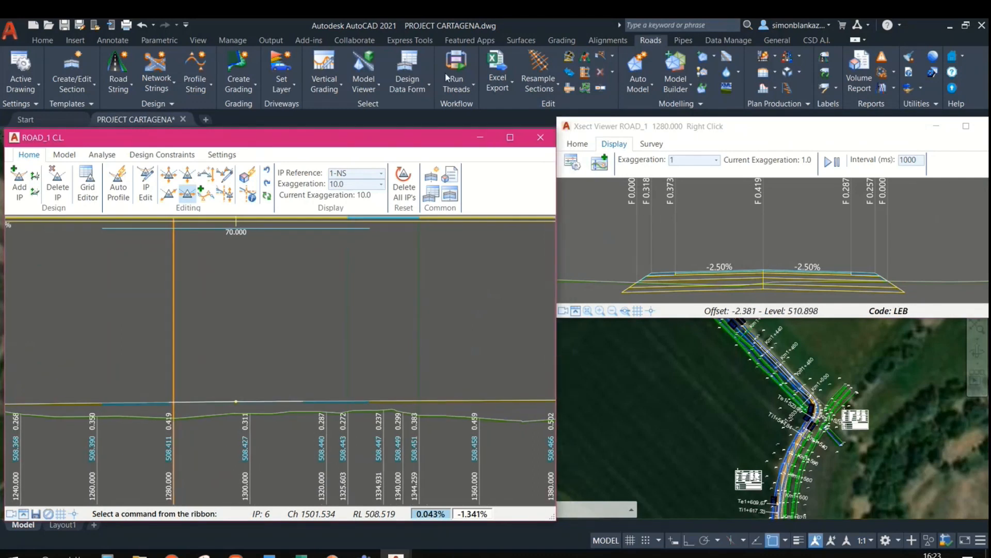
{"action": "left_click", "coordinate": [76, 66]}
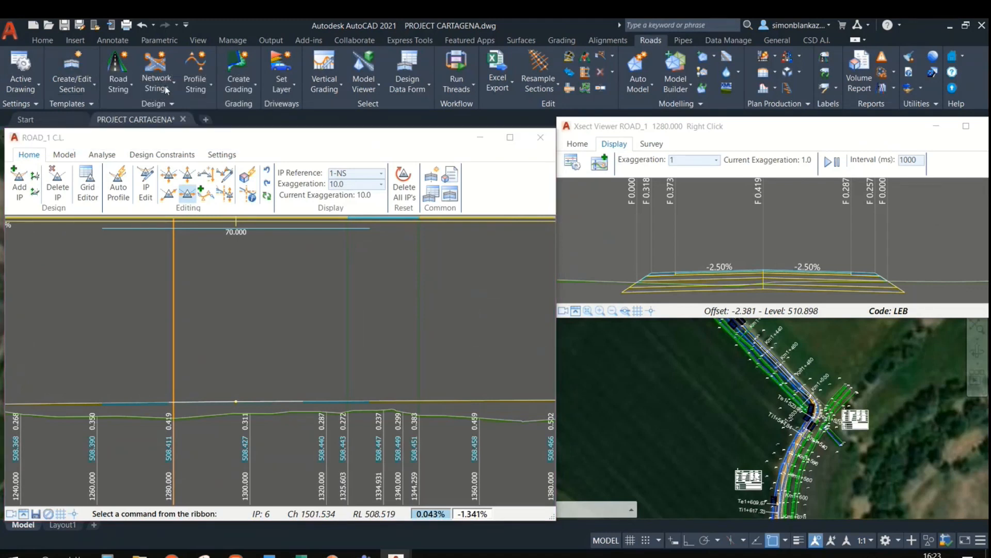
{"action": "left_click", "coordinate": [73, 77]}
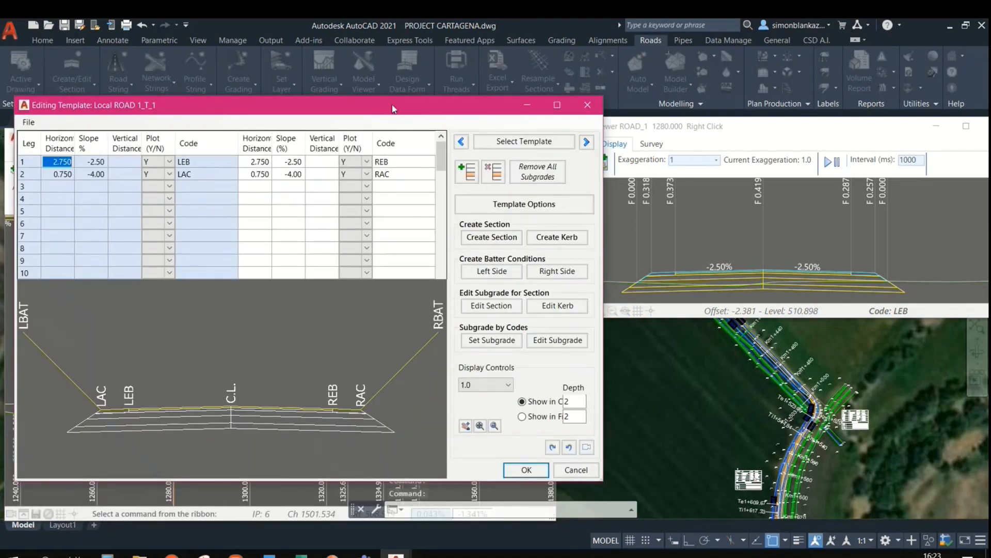
{"action": "left_click_drag", "start_coordinate": [392, 108], "coordinate": [389, 92]}
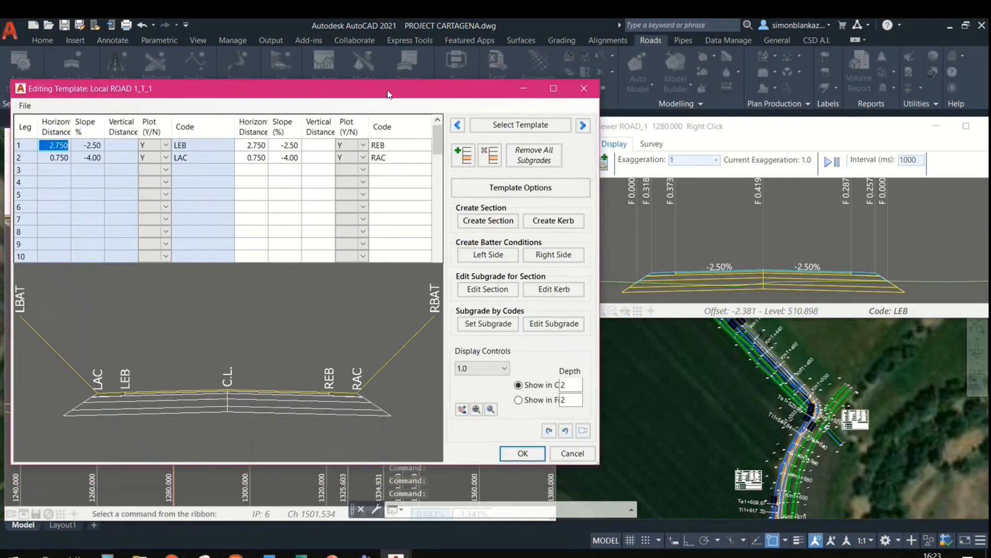
Step: Load the local template Local Road - 6m in the template editor and examine its cross section
{"action": "left_click", "coordinate": [522, 128]}
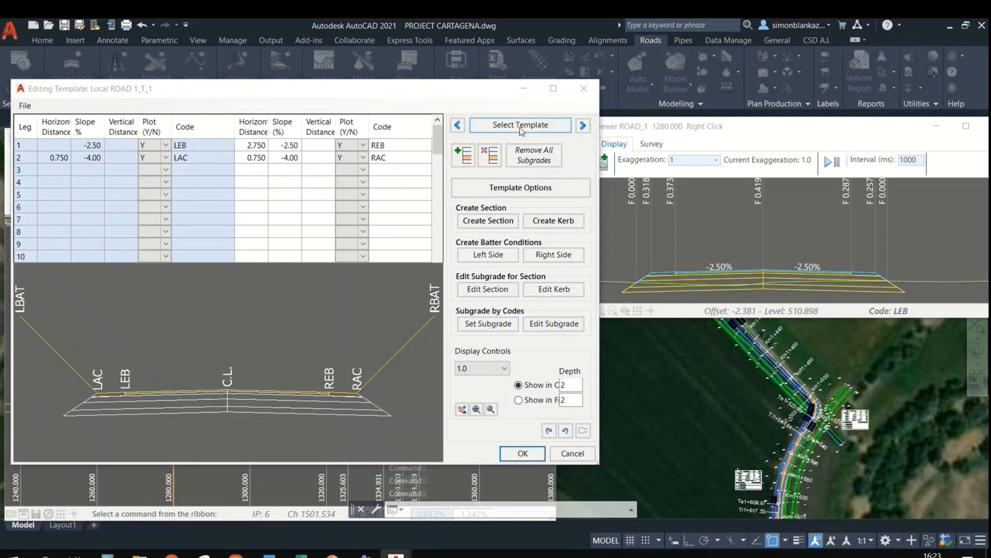
{"action": "left_click_drag", "start_coordinate": [879, 274], "coordinate": [558, 236]}
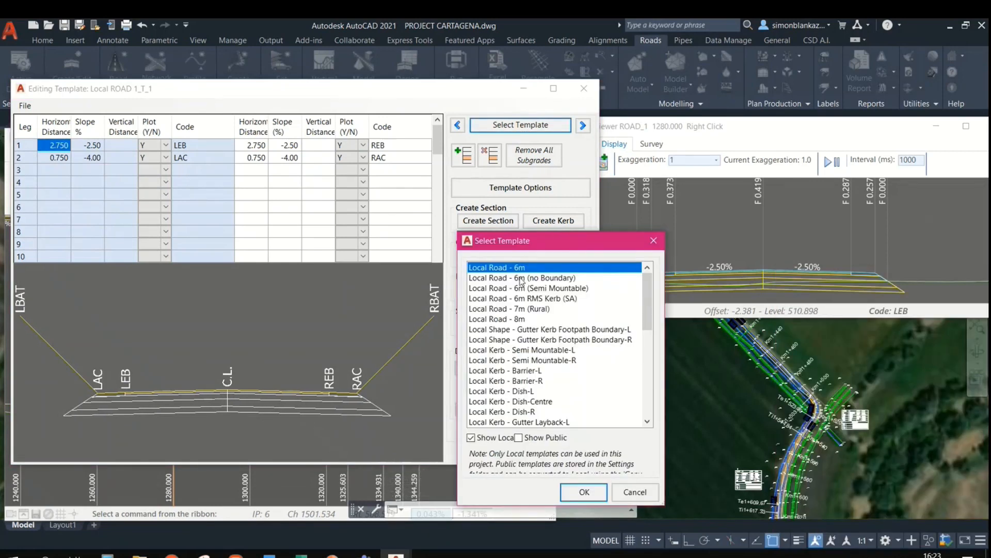
{"action": "left_click", "coordinate": [581, 499]}
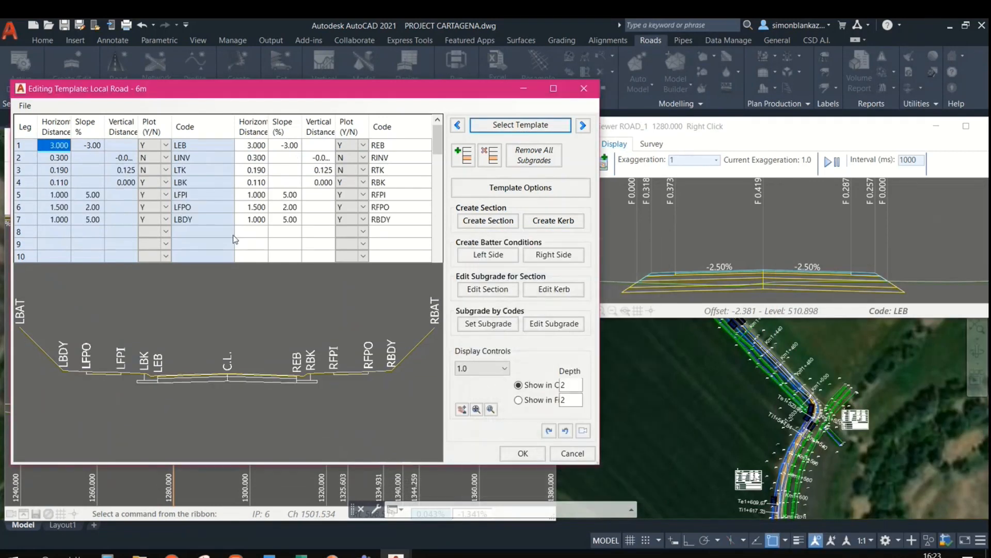
{"action": "scroll", "coordinate": [132, 379], "scroll_direction": "up", "scroll_amount": 1}
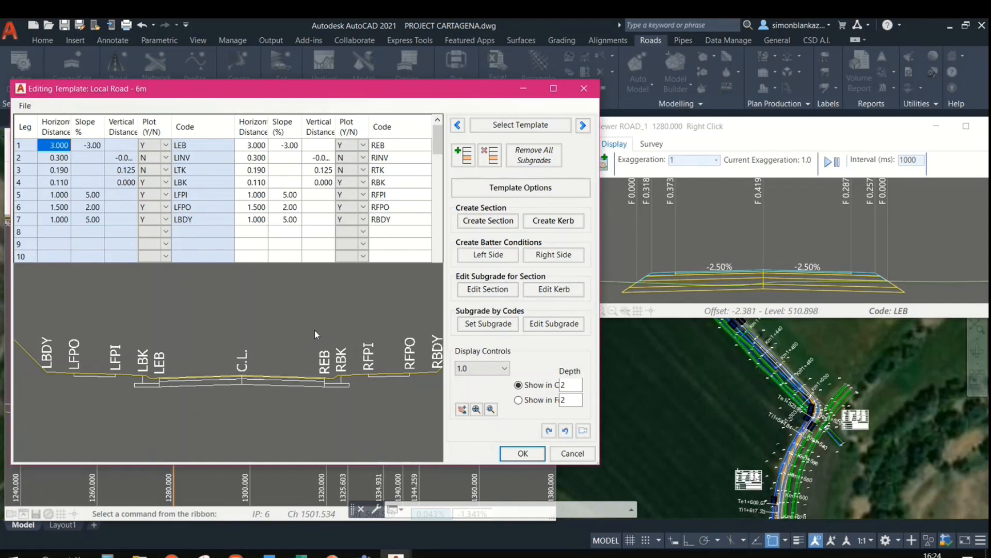
Step: Check the Microsoft Teams meeting window and return to the template editor in AutoCAD
{"action": "mouse_move", "coordinate": [365, 553]}
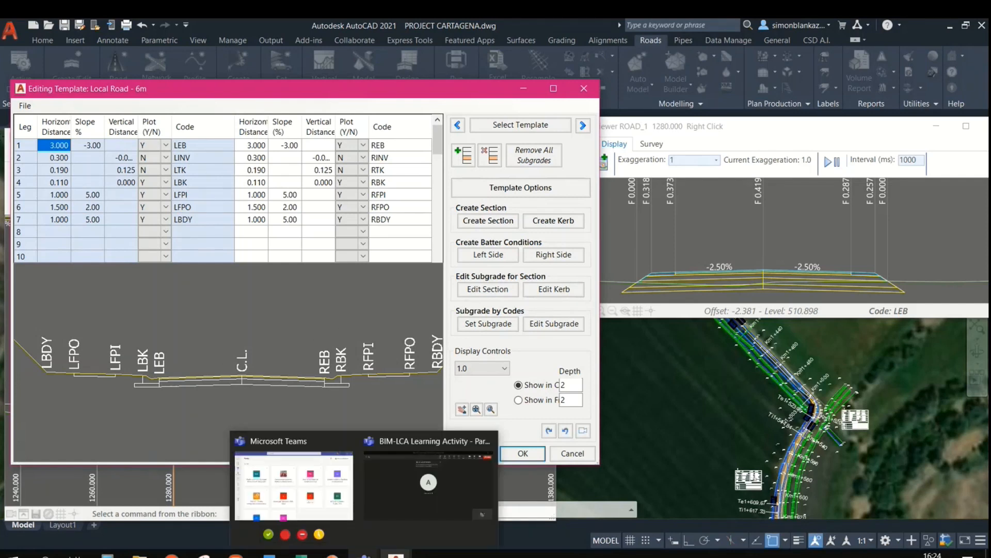
{"action": "left_click", "coordinate": [396, 496]}
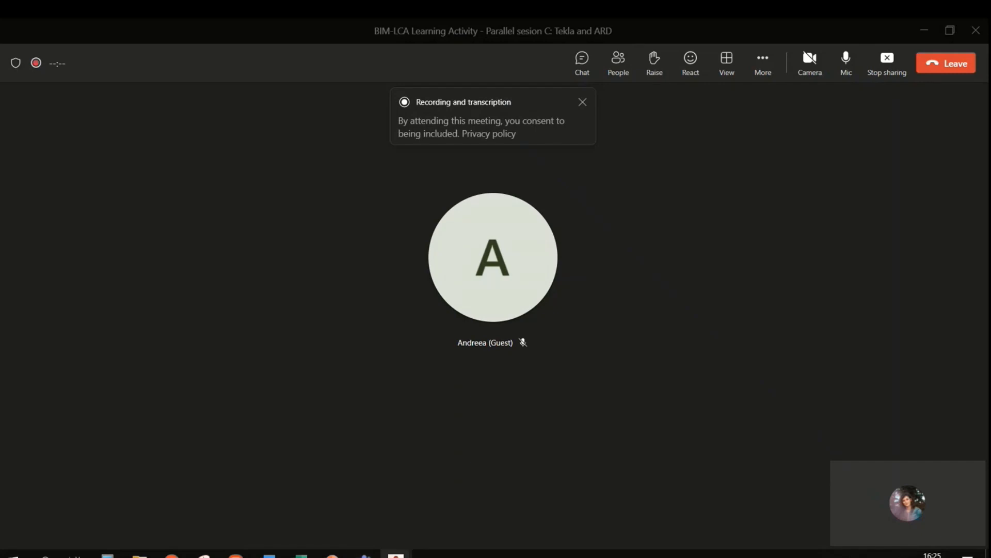
{"action": "mouse_move", "coordinate": [396, 554]}
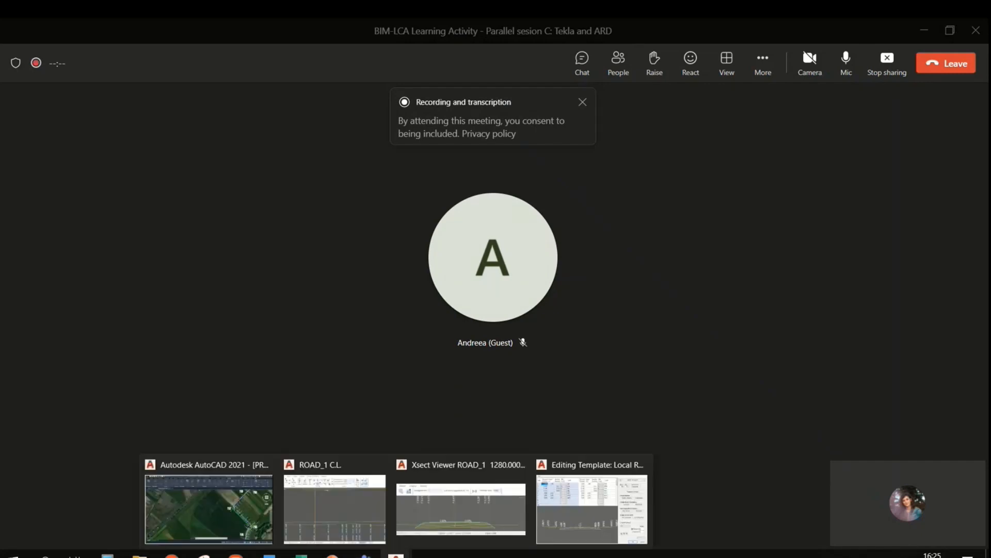
{"action": "left_click", "coordinate": [224, 505]}
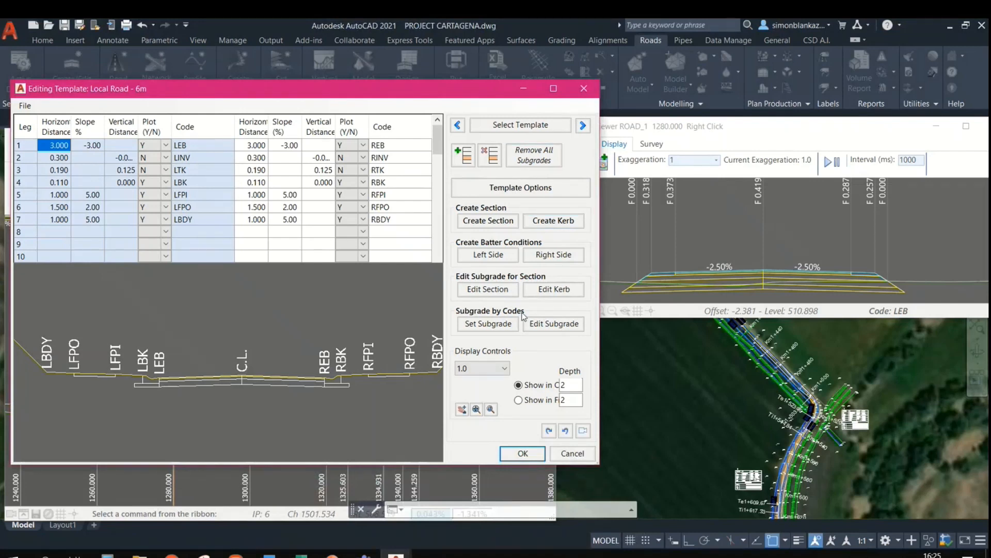
Step: Review the subgrade layers and advanced layer controls of the C.L., LEB code pair, and exit the template editor abandoning changes
{"action": "left_click", "coordinate": [537, 323]}
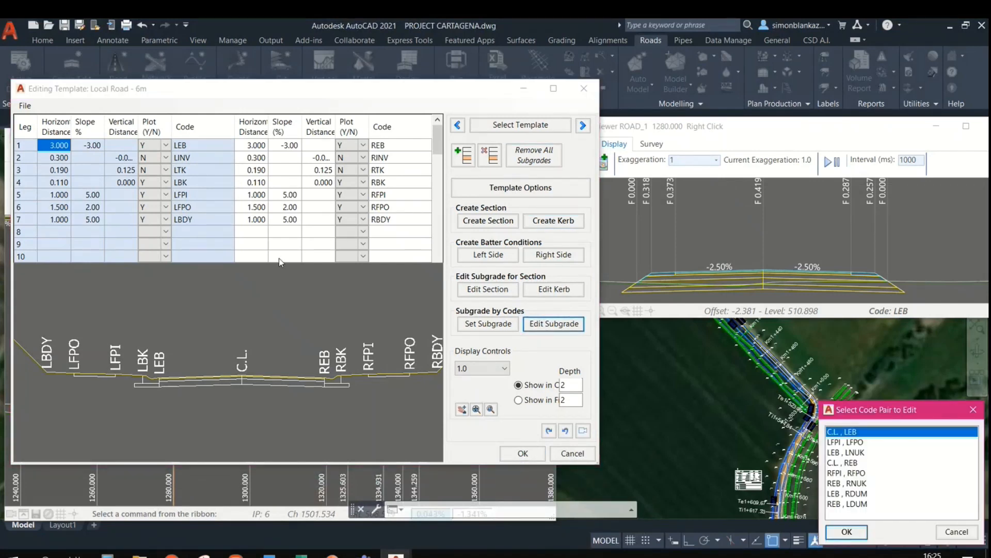
{"action": "left_click", "coordinate": [835, 532]}
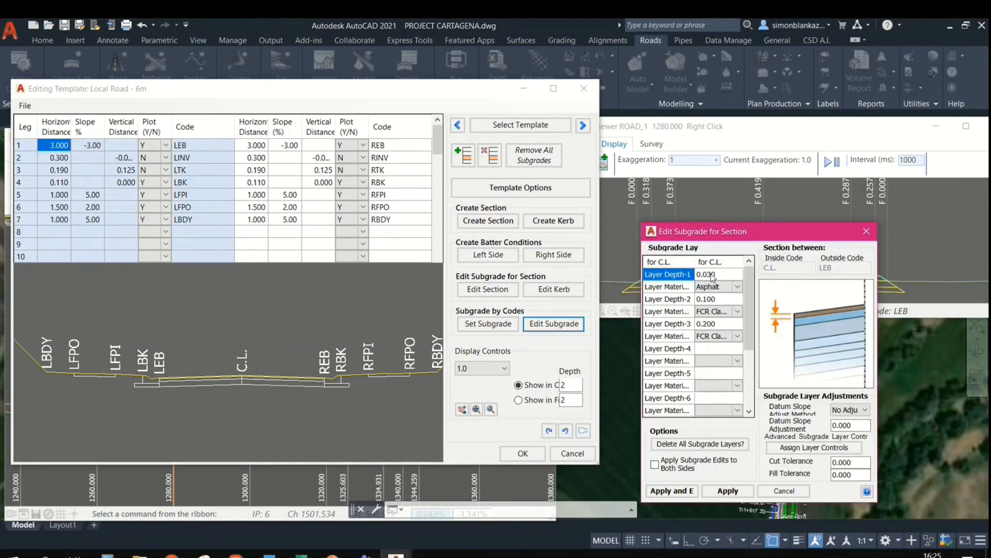
{"action": "left_click", "coordinate": [815, 449]}
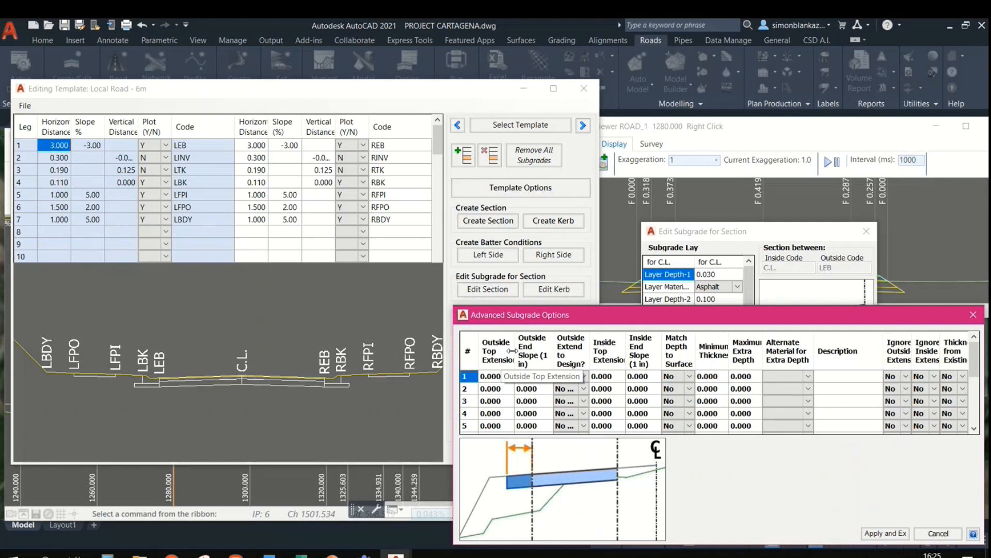
{"action": "left_click", "coordinate": [973, 316]}
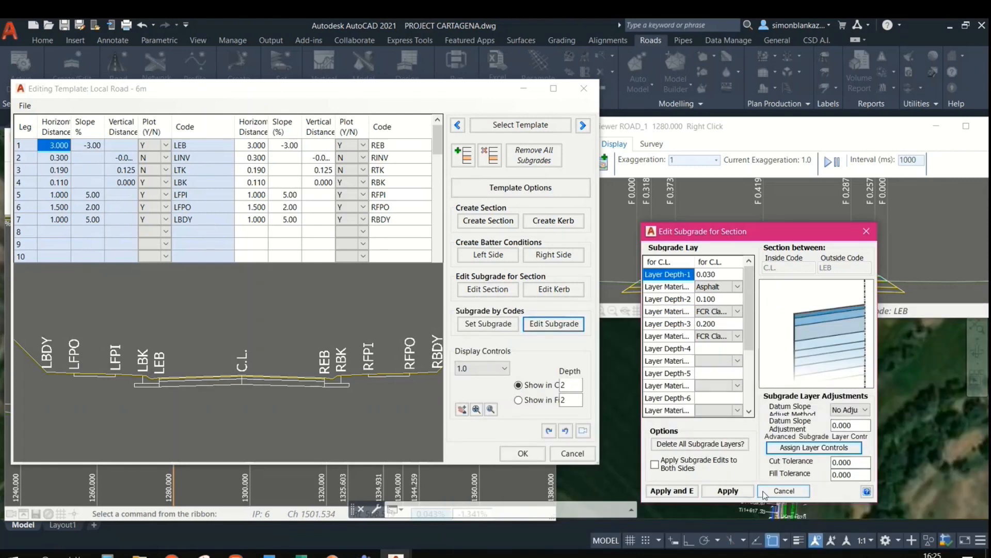
{"action": "left_click", "coordinate": [784, 491]}
{"action": "left_click", "coordinate": [589, 453]}
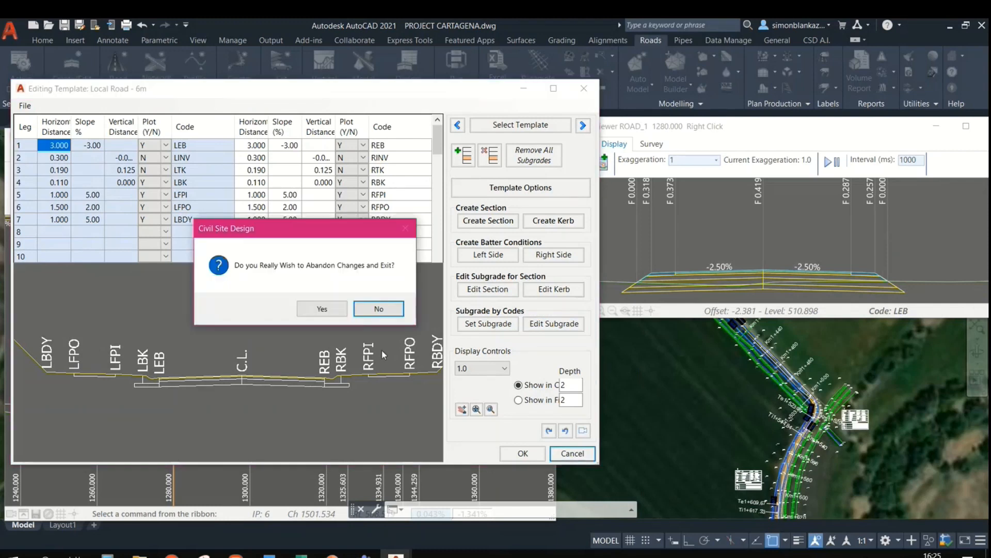
{"action": "left_click", "coordinate": [321, 310]}
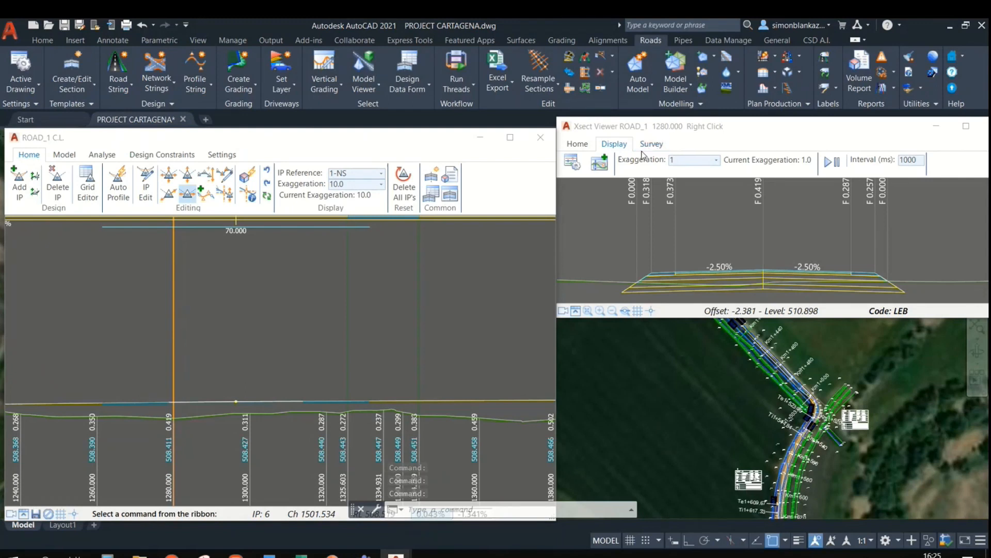
Step: Review the chainage range and template choice of ROAD_1's first template entry in its design data, and close without changes
{"action": "left_click", "coordinate": [439, 199]}
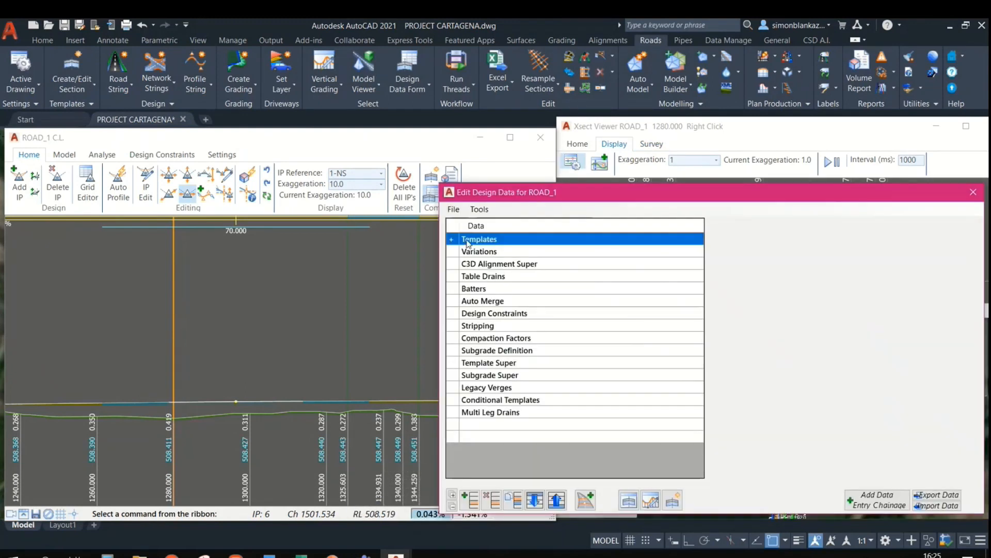
{"action": "left_click", "coordinate": [652, 253]}
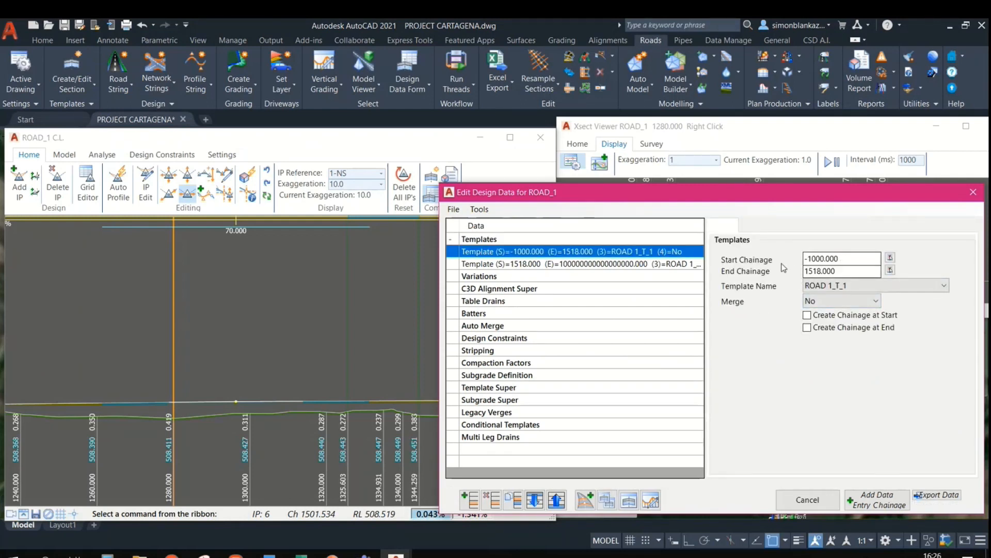
{"action": "left_click", "coordinate": [883, 285]}
{"action": "left_click", "coordinate": [809, 371]}
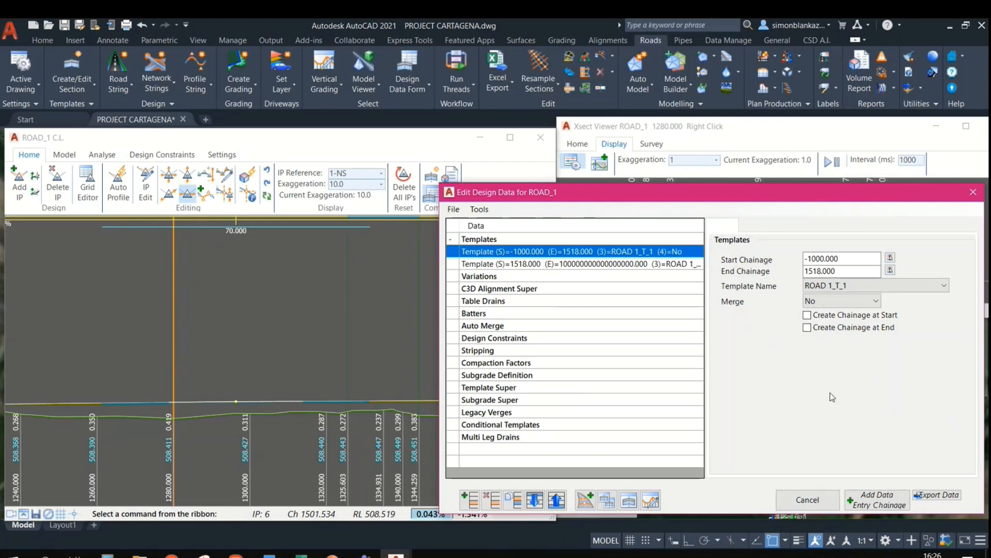
{"action": "left_click", "coordinate": [825, 504]}
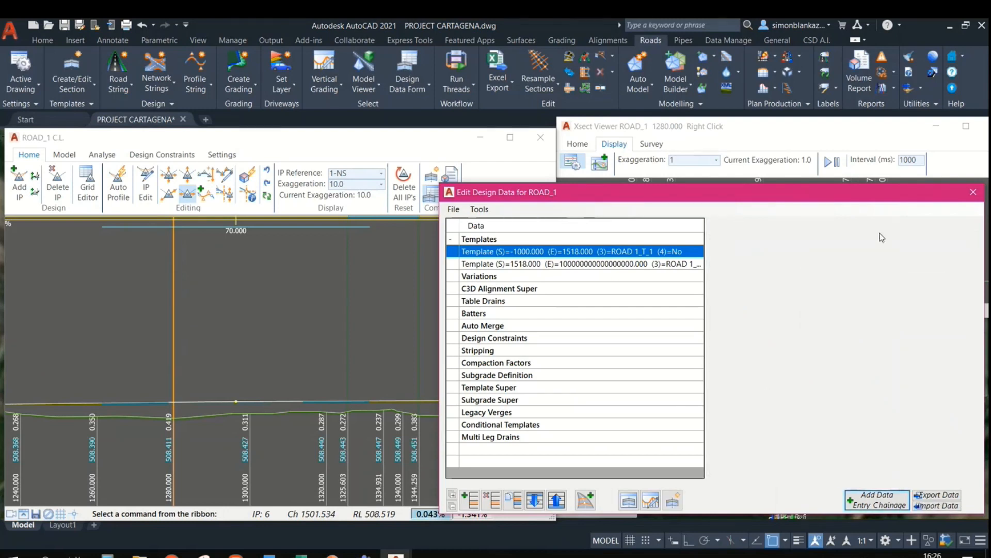
{"action": "left_click", "coordinate": [974, 193]}
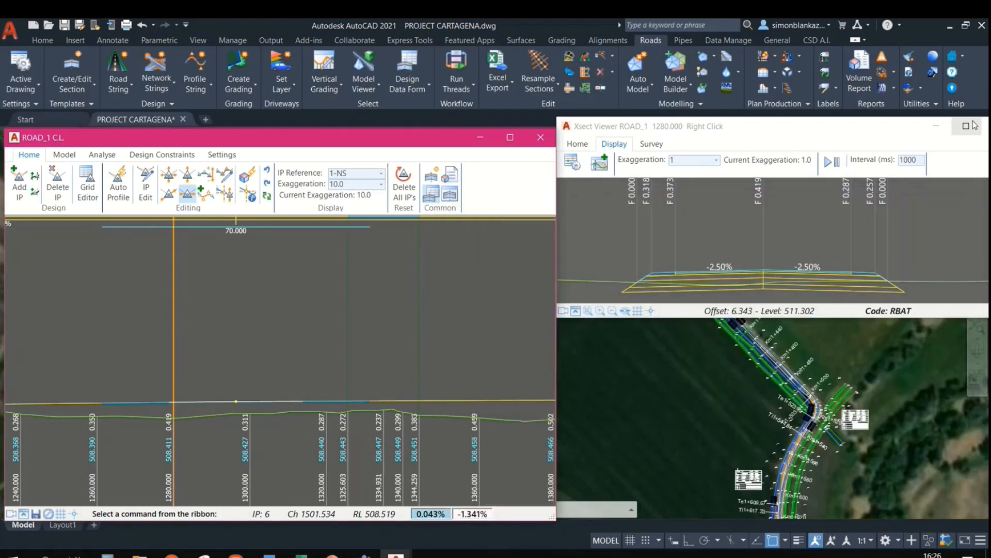
Step: Close the ROAD_1 cross-section viewer and the vertical profile window
{"action": "left_click_drag", "start_coordinate": [872, 131], "coordinate": [780, 139]}
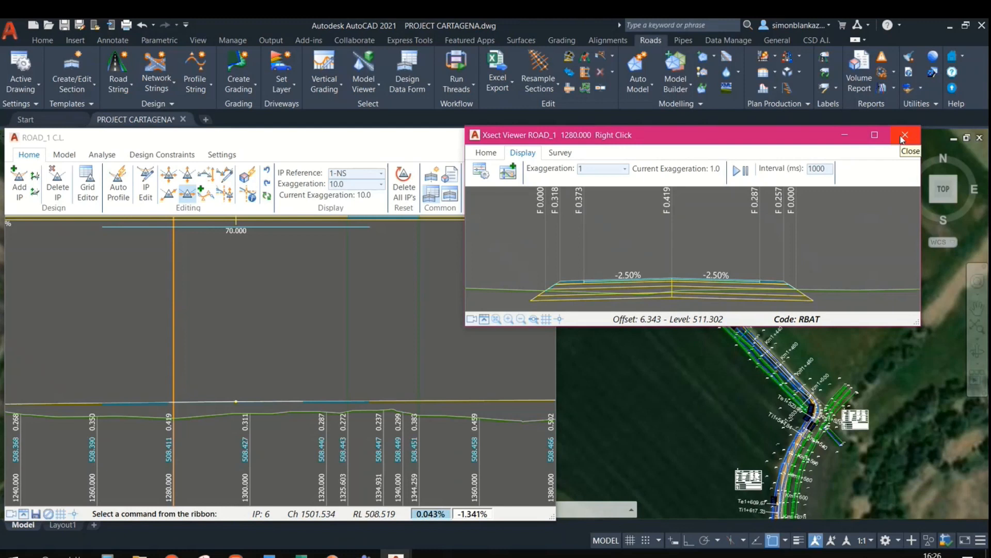
{"action": "left_click", "coordinate": [904, 137]}
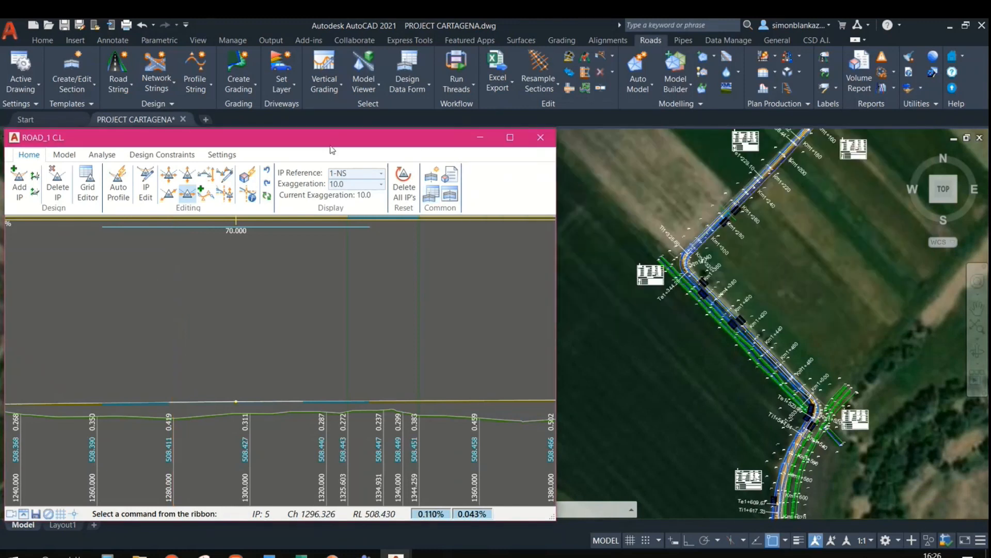
{"action": "left_click", "coordinate": [540, 137]}
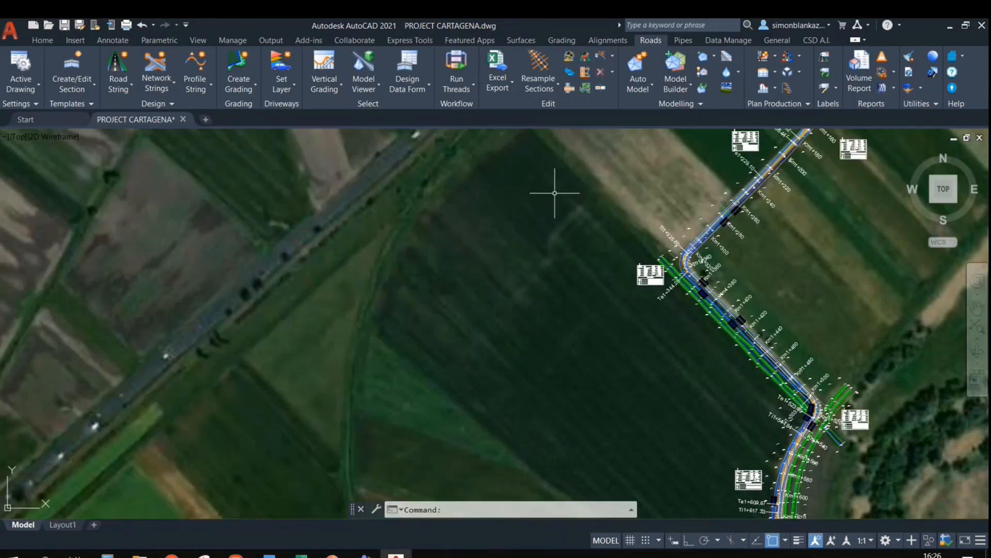
Step: Open the Model Viewer and view the whole terrain with ROAD_1 in 3D from the back
{"action": "left_click", "coordinate": [522, 41]}
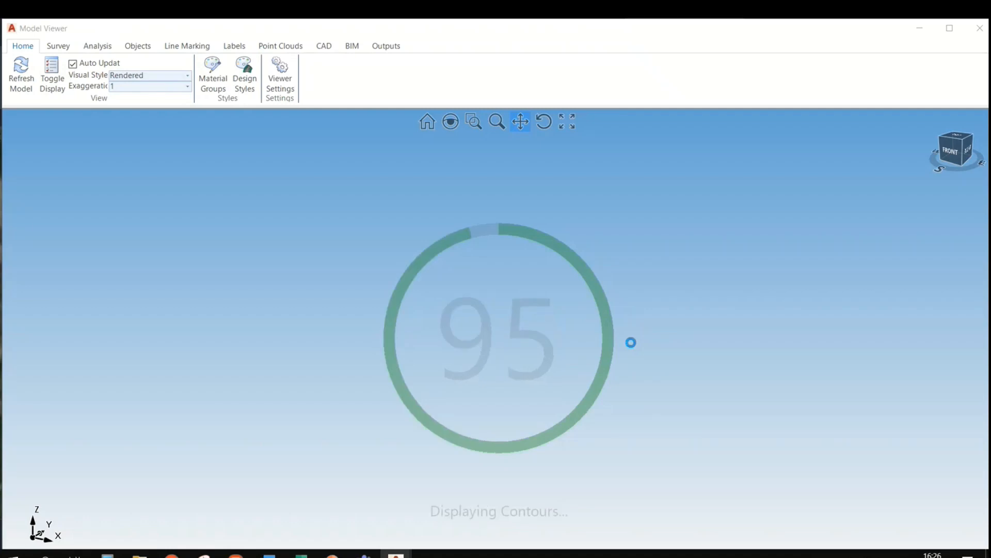
{"action": "left_click_drag", "start_coordinate": [483, 325], "coordinate": [502, 339]}
{"action": "right_click", "coordinate": [623, 328]}
{"action": "middle_click_drag", "start_coordinate": [688, 290], "coordinate": [635, 305]}
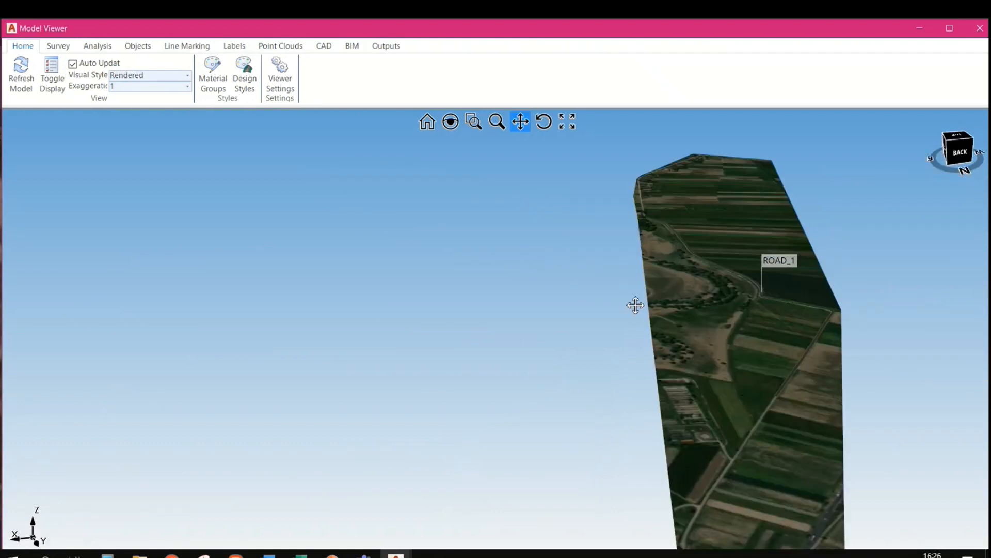
{"action": "left_click_drag", "start_coordinate": [764, 323], "coordinate": [505, 298]}
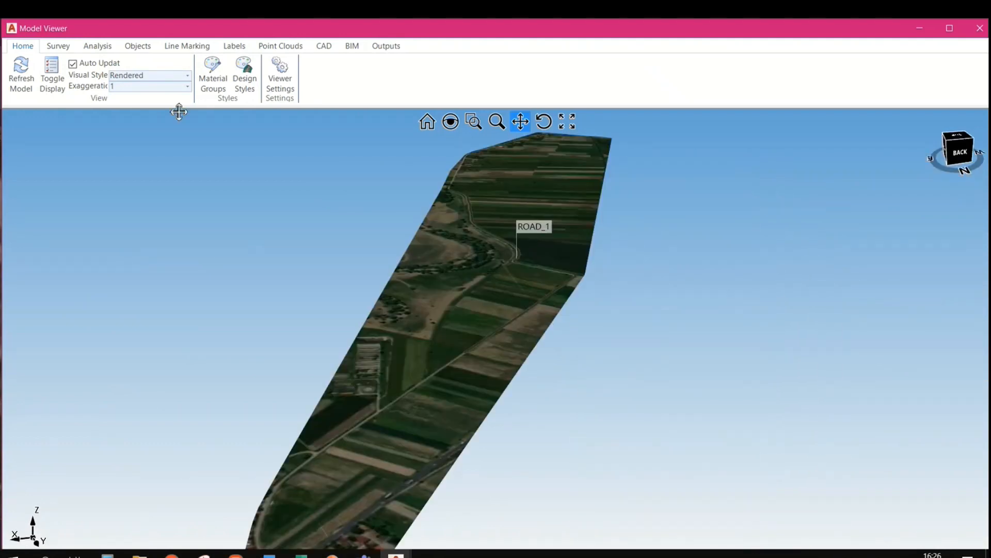
Step: Set the 3D model's vertical exaggeration to 10 and inspect the ROAD_1 corridor up close
{"action": "left_click", "coordinate": [187, 86]}
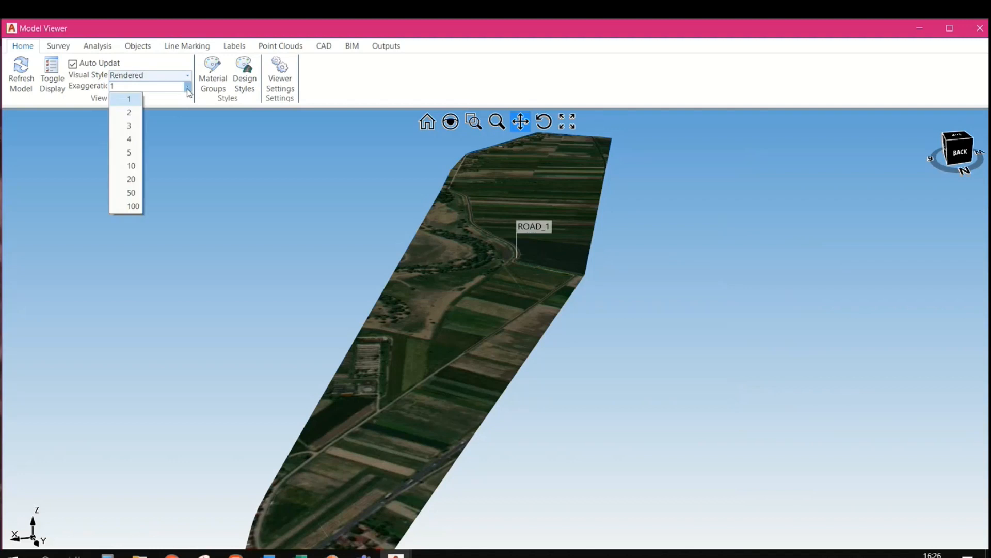
{"action": "left_click", "coordinate": [137, 164]}
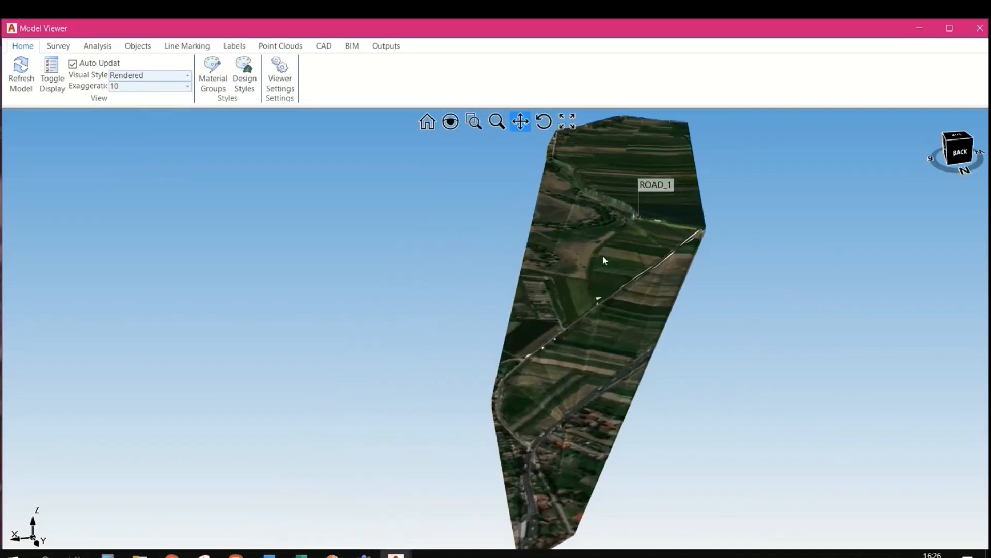
{"action": "right_click", "coordinate": [632, 275]}
{"action": "middle_click_drag", "start_coordinate": [631, 275], "coordinate": [625, 252]}
{"action": "scroll", "coordinate": [625, 252], "scroll_direction": "up", "scroll_amount": 3}
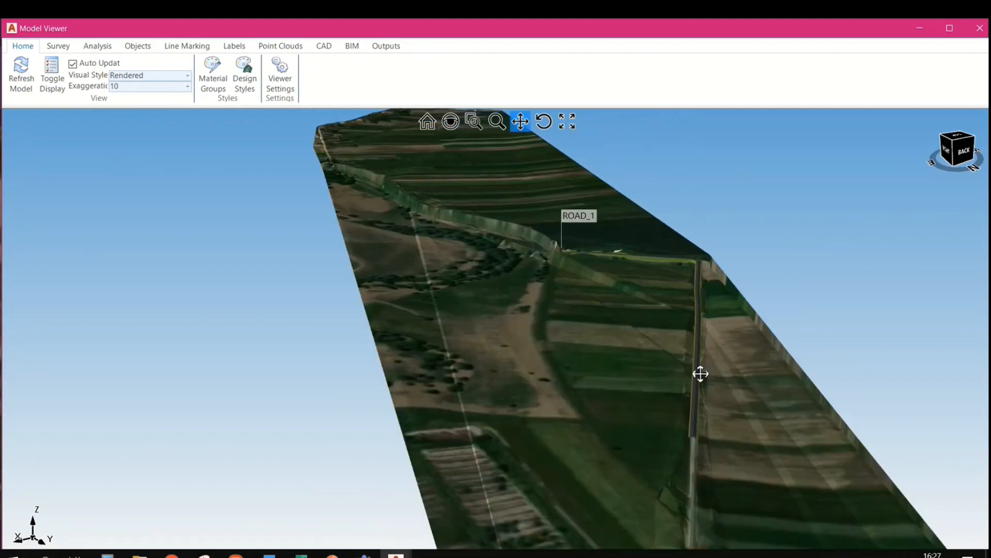
{"action": "scroll", "coordinate": [715, 274], "scroll_direction": "up", "scroll_amount": 5}
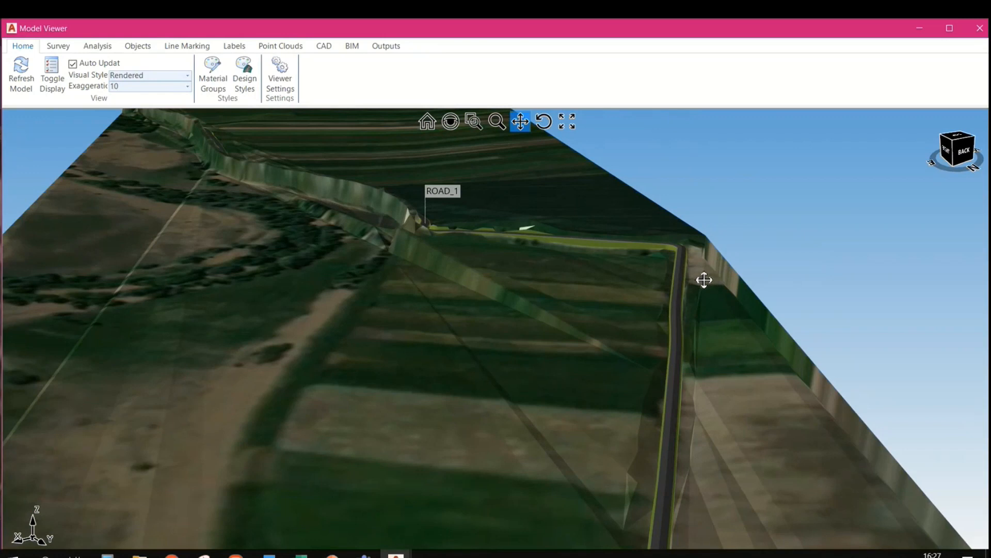
{"action": "scroll", "coordinate": [674, 239], "scroll_direction": "up", "scroll_amount": 1}
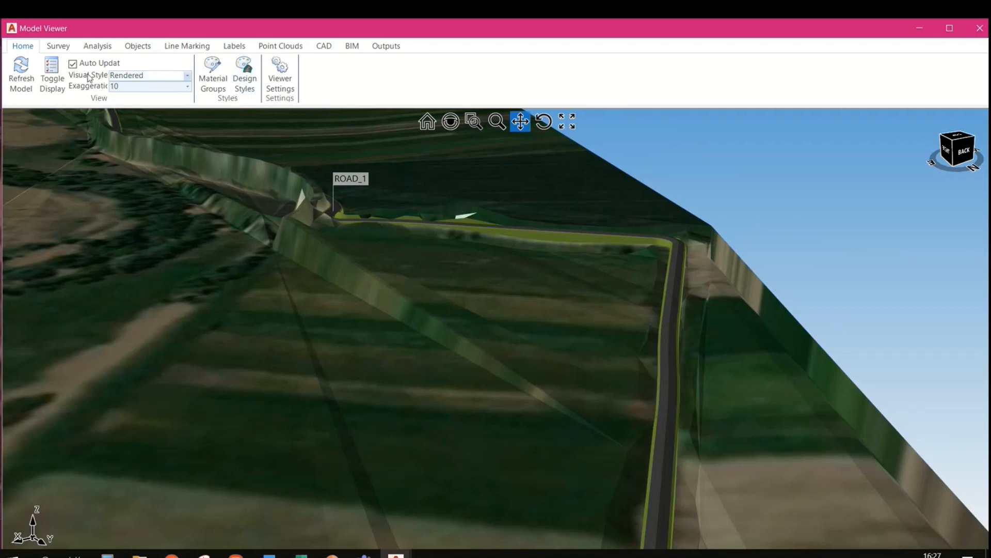
Step: Run a drive-through simulation along ROAD_1 in the 3D model, starting from chainage 810 at speed 60
{"action": "left_click", "coordinate": [65, 46]}
{"action": "left_click", "coordinate": [83, 46]}
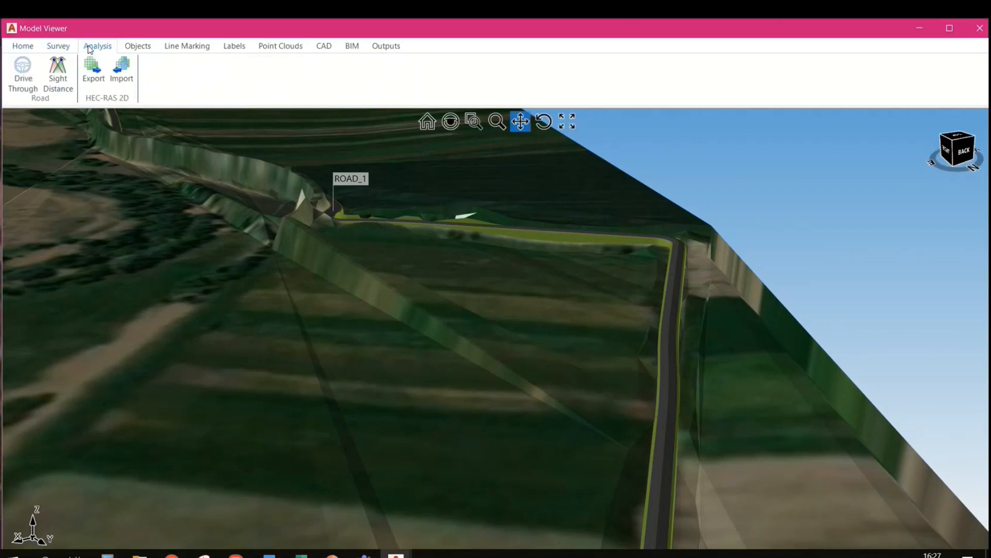
{"action": "left_click", "coordinate": [20, 73]}
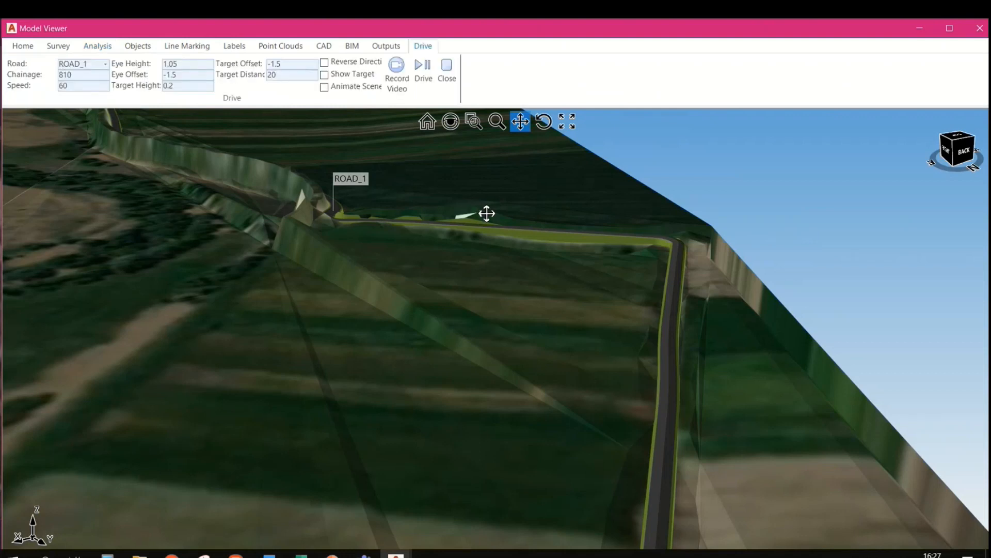
{"action": "left_click", "coordinate": [423, 73]}
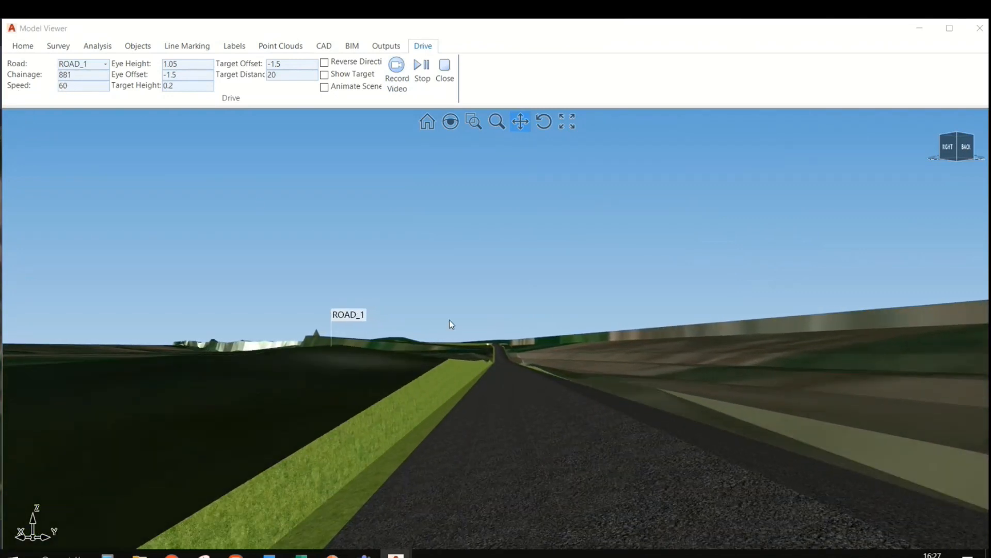
{"action": "left_click", "coordinate": [691, 482]}
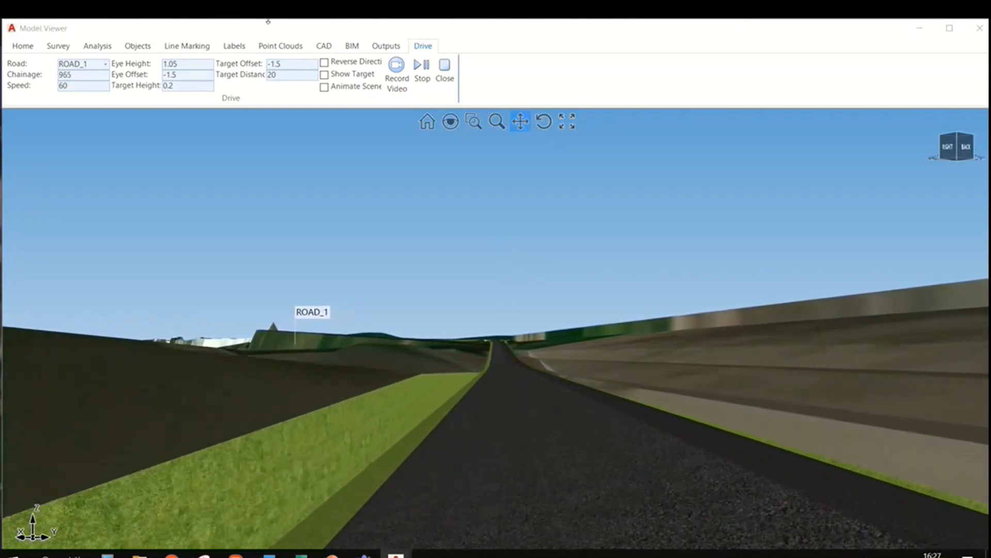
Step: Reverse the drive direction along ROAD_1, try a speed of 1000 and settle on a speed of 100
{"action": "left_click", "coordinate": [324, 63]}
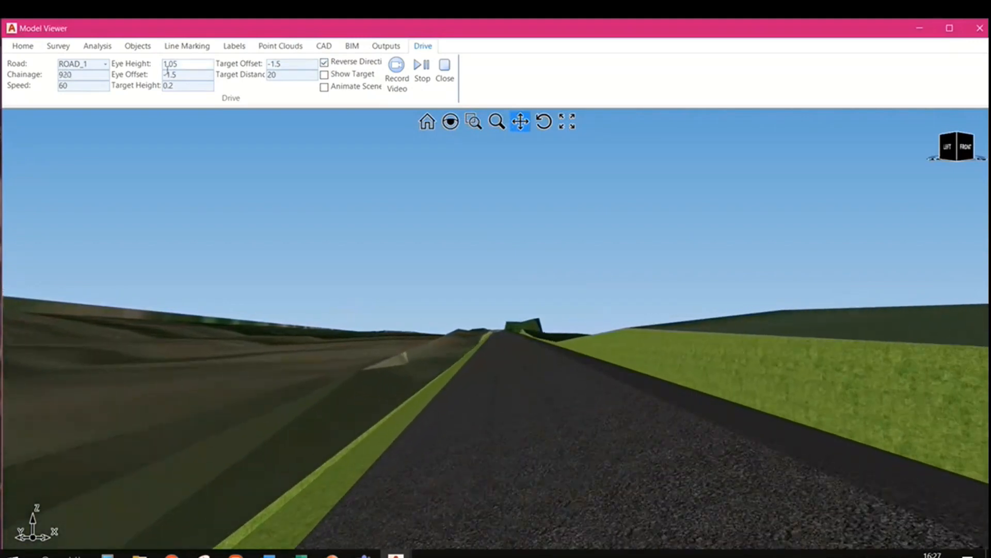
{"action": "double_click", "coordinate": [68, 86]}
{"action": "type", "text": "1000"}
{"action": "key", "text": "Return"}
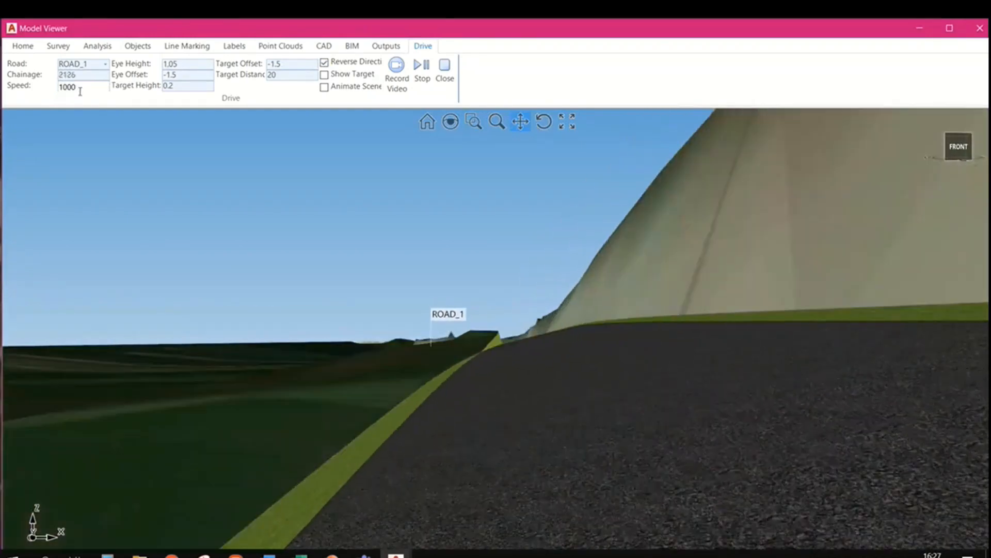
{"action": "type", "text": "100"}
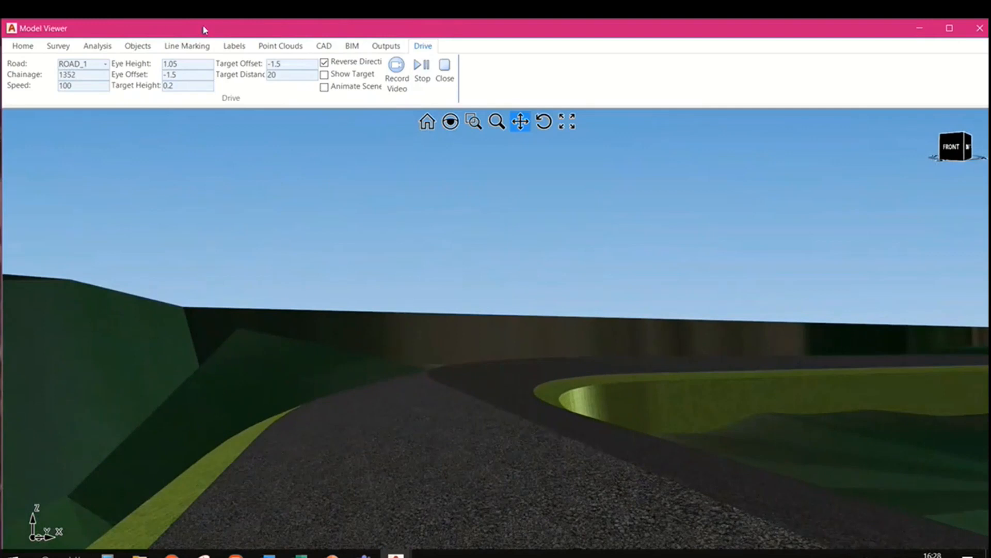
Step: Stop the drive-through and orbit the 3D view around the road
{"action": "left_click", "coordinate": [58, 45]}
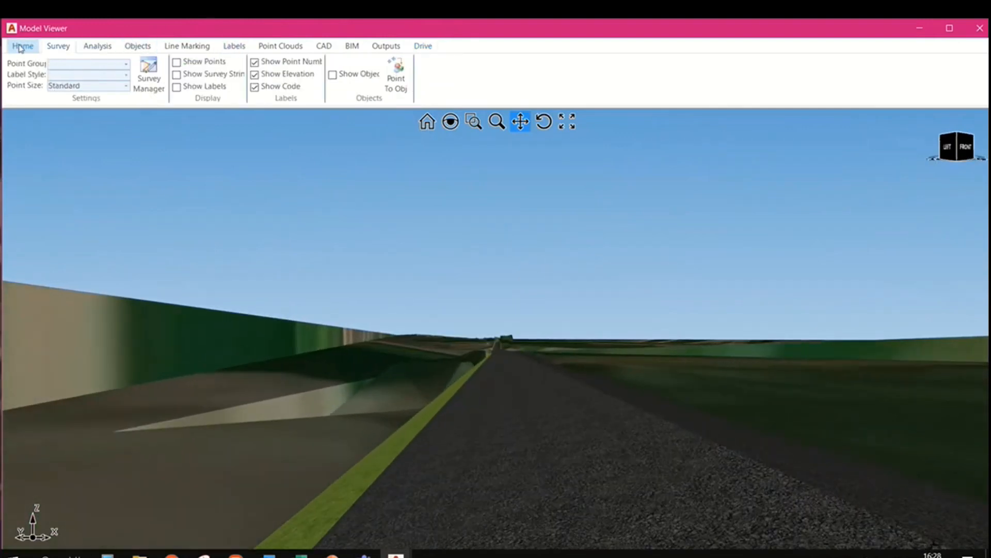
{"action": "left_click", "coordinate": [423, 46]}
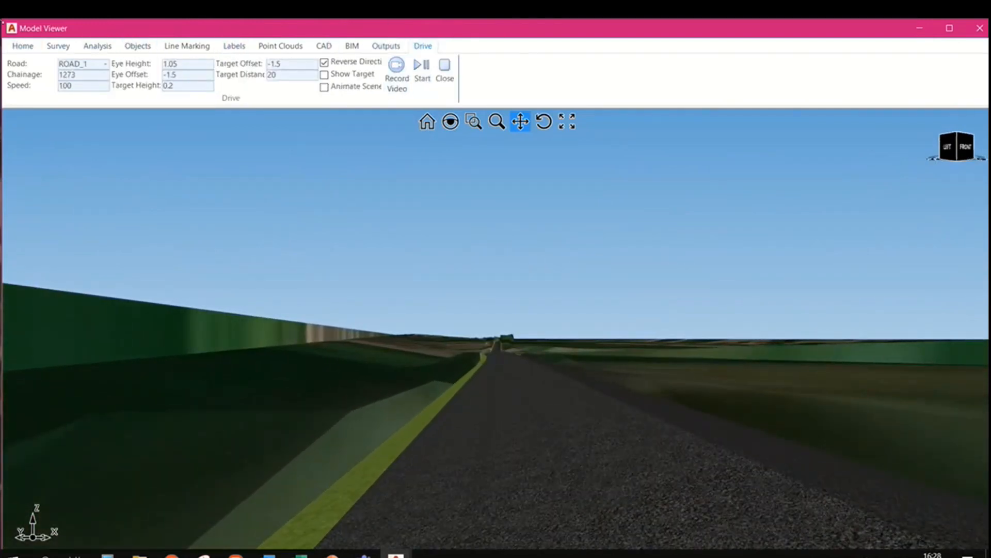
{"action": "left_click", "coordinate": [23, 46]}
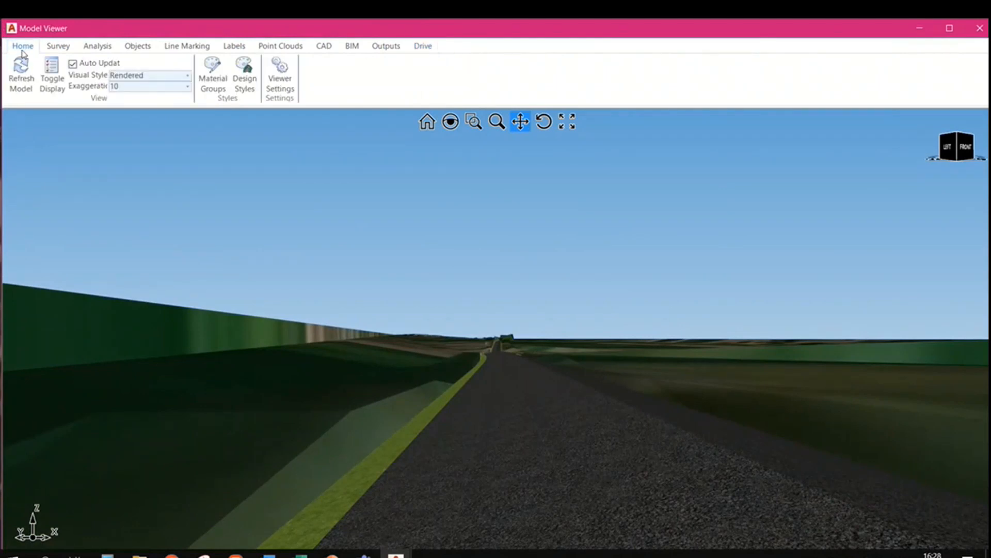
{"action": "left_click_drag", "start_coordinate": [568, 384], "coordinate": [504, 403]}
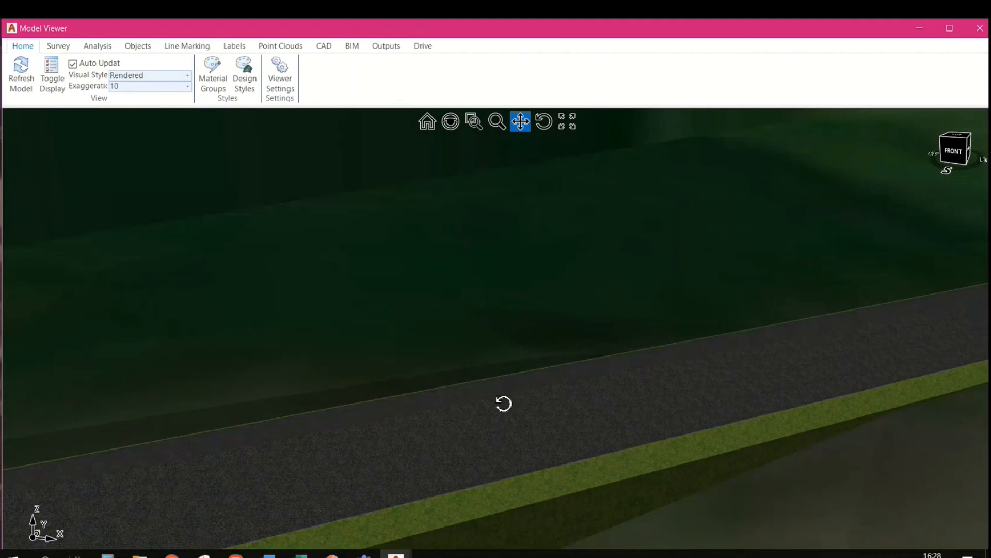
Step: Close the Model Viewer and view the overall ROAD_1 alignment on the satellite image in the drawing
{"action": "left_click", "coordinate": [980, 29]}
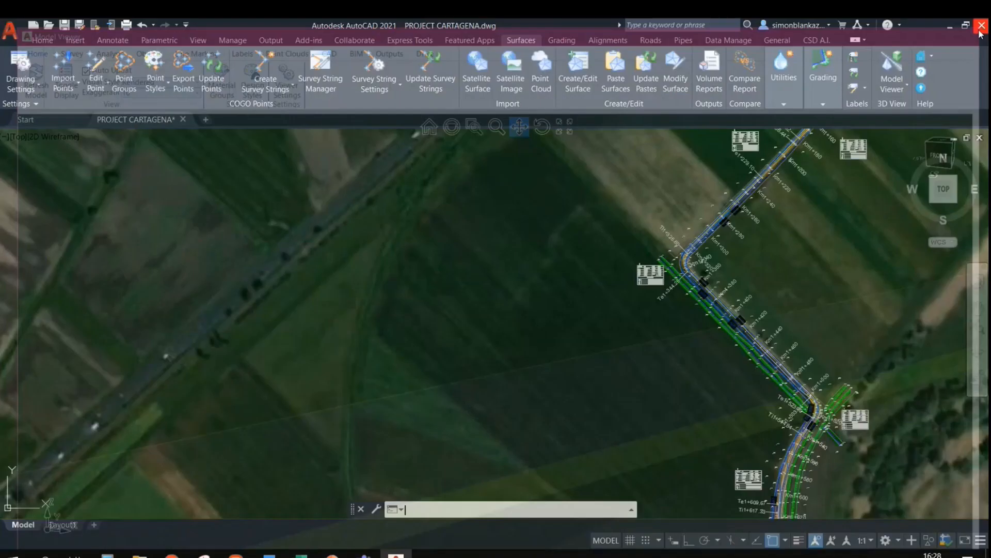
{"action": "scroll", "coordinate": [733, 309], "scroll_direction": "down", "scroll_amount": 4}
{"action": "mouse_move", "coordinate": [800, 324]}
{"action": "middle_mouse_down"}
{"action": "mouse_move", "coordinate": [545, 293]}
{"action": "mouse_move", "coordinate": [499, 299]}
{"action": "middle_mouse_up"}
{"action": "scroll", "coordinate": [501, 297], "scroll_direction": "down", "scroll_amount": 4}
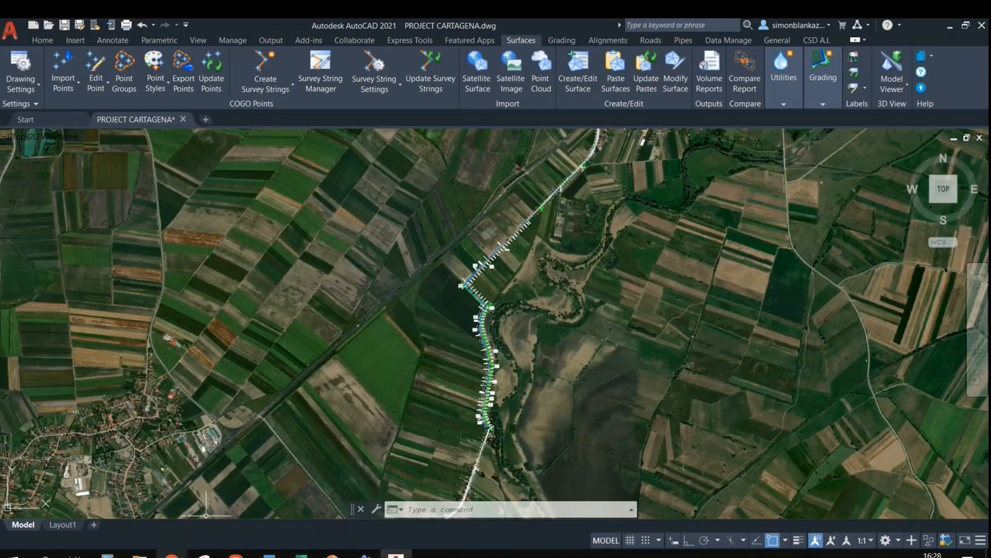
Step: Switch to the incognito Chrome window and play the YouTube video "Model Viewer | File Exchange Tools"
{"action": "mouse_move", "coordinate": [171, 554]}
{"action": "left_click", "coordinate": [181, 513]}
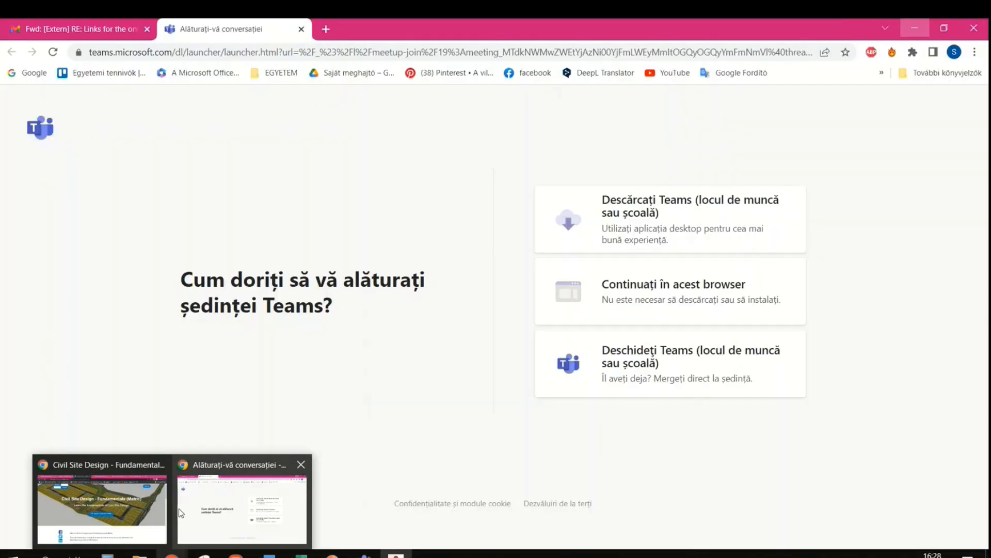
{"action": "left_click", "coordinate": [163, 507]}
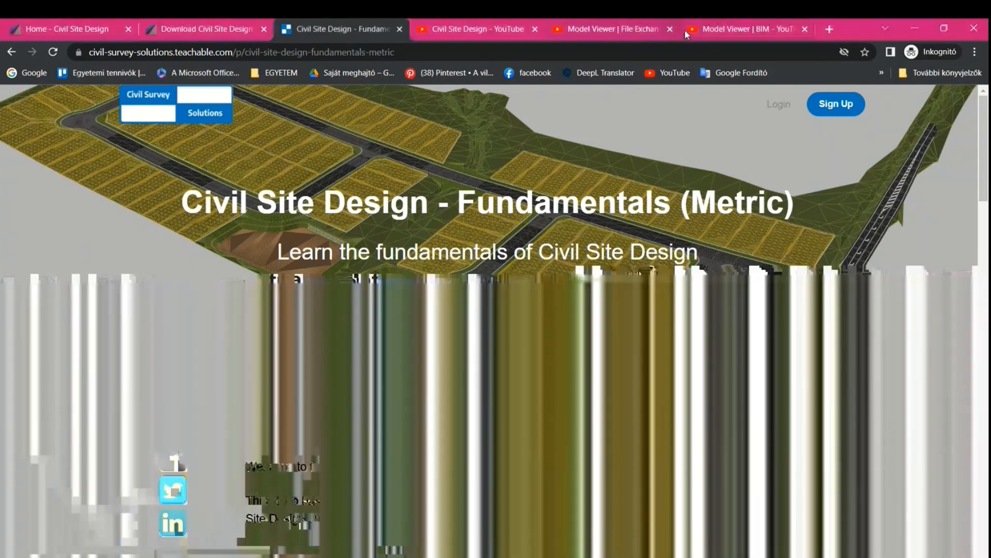
{"action": "left_click", "coordinate": [631, 30]}
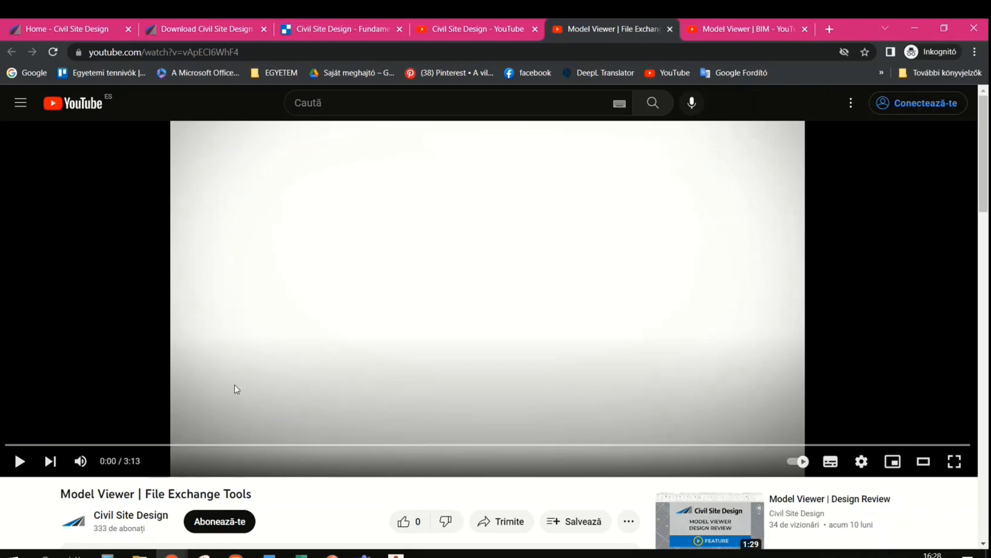
{"action": "left_click", "coordinate": [17, 461]}
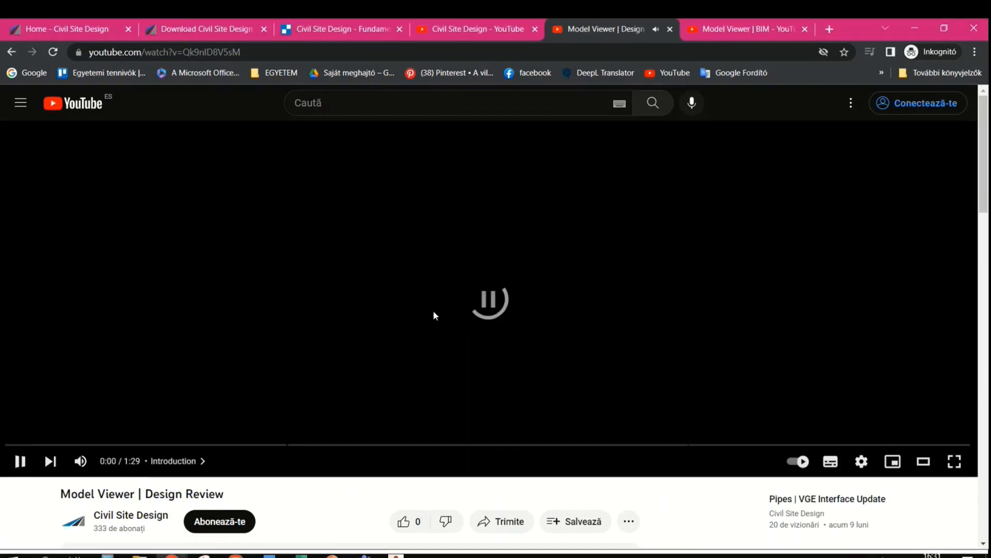
Step: Pause the Design Review video, and play the "Model Viewer | BIM" video until its explanation is covered
{"action": "left_click", "coordinate": [432, 310]}
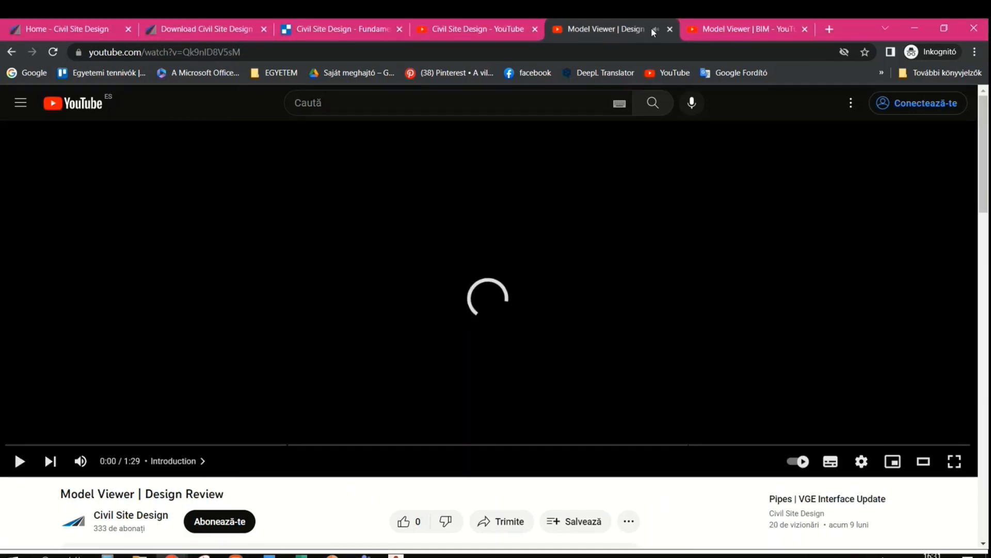
{"action": "left_click", "coordinate": [741, 30]}
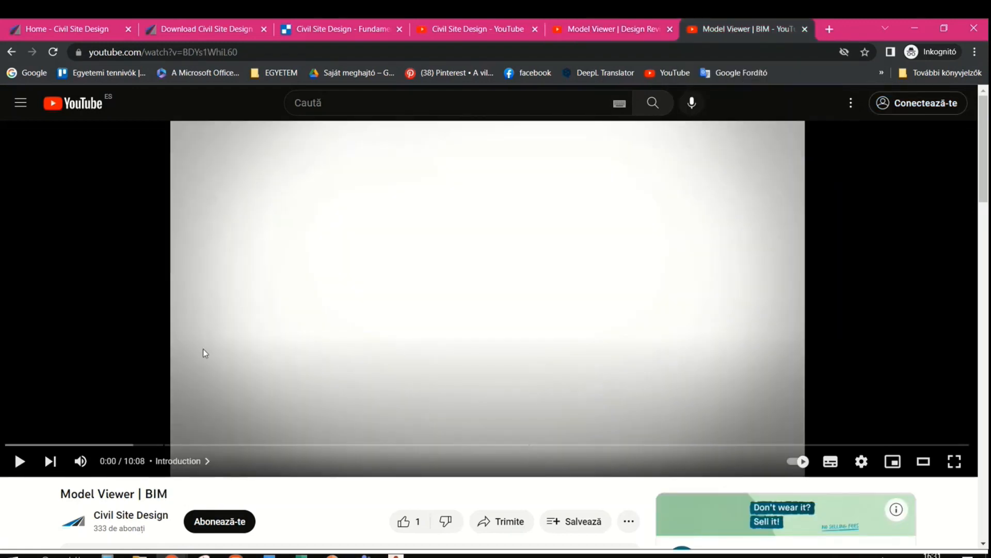
{"action": "left_click", "coordinate": [24, 473]}
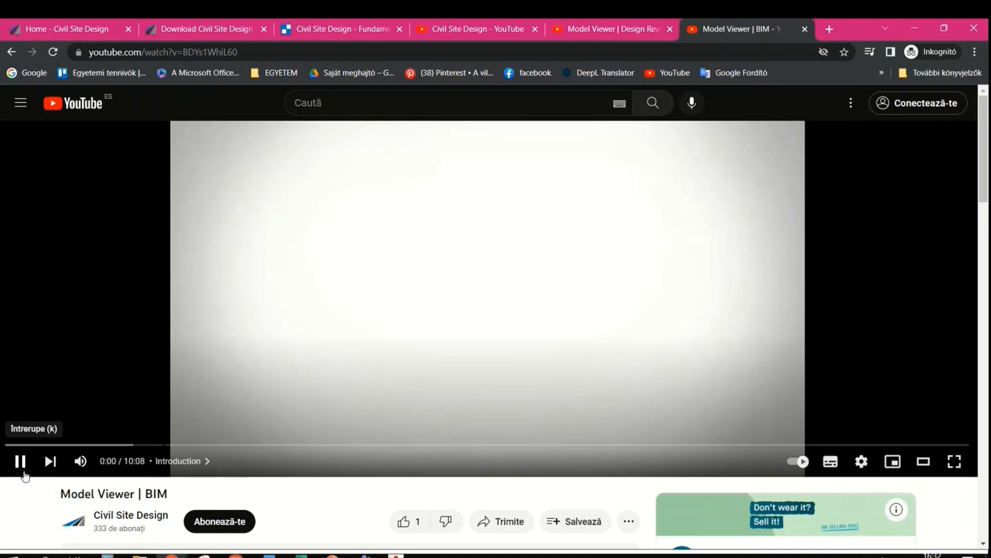
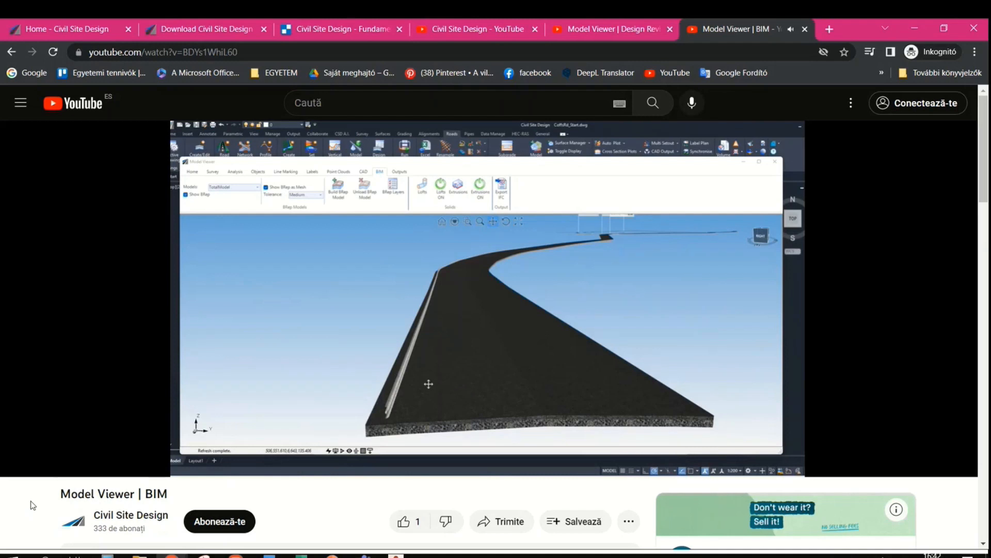
{"action": "left_click", "coordinate": [488, 299]}
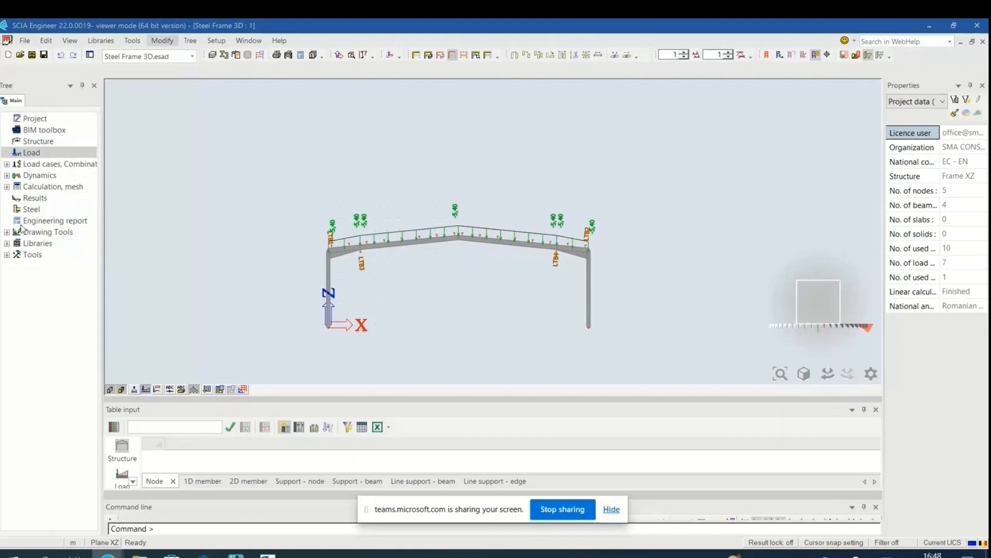
Step: Open the loads of the steel frame in SCIA Engineer and widen the properties of the Snow load case LC3
{"action": "left_click", "coordinate": [50, 152]}
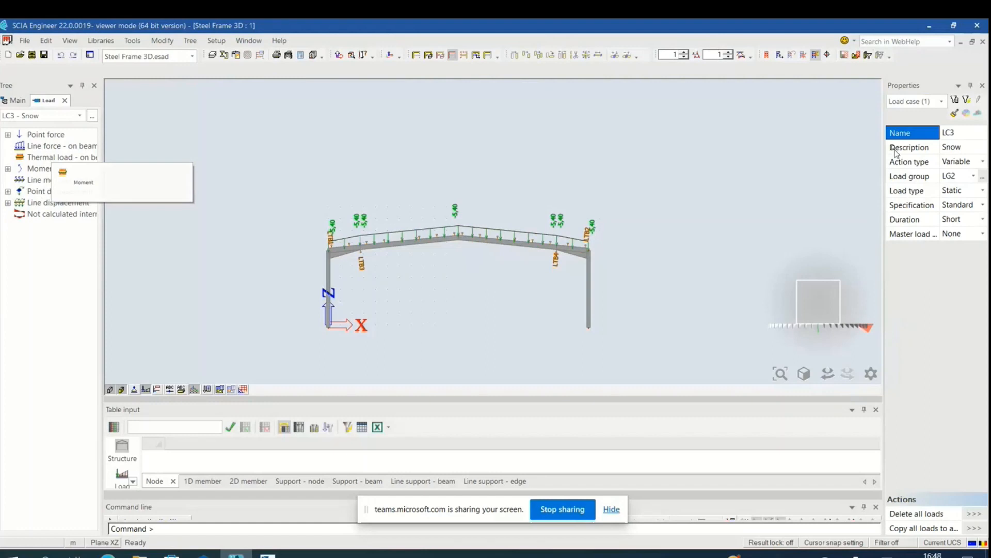
{"action": "left_click_drag", "start_coordinate": [883, 249], "coordinate": [794, 244]}
{"action": "left_click", "coordinate": [941, 132]}
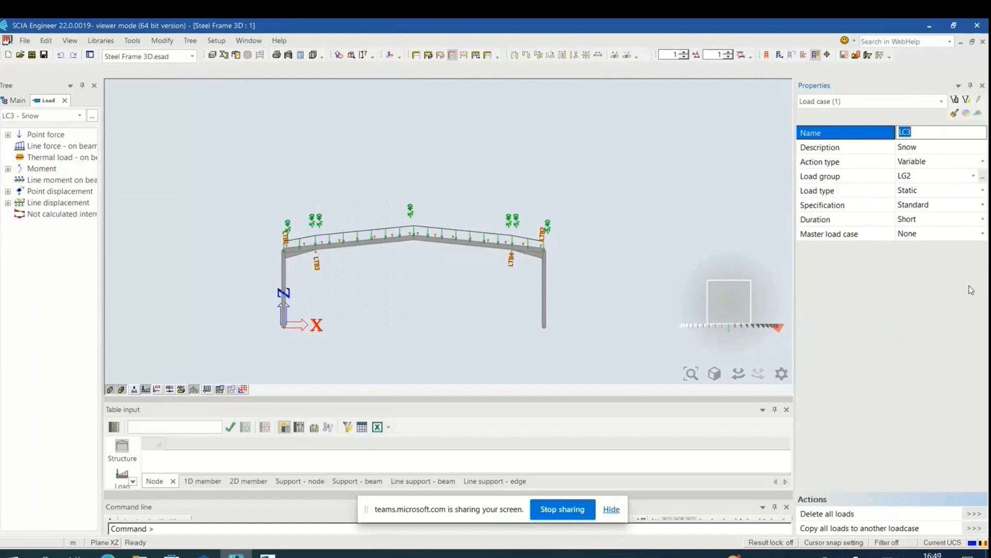
{"action": "left_click", "coordinate": [929, 102]}
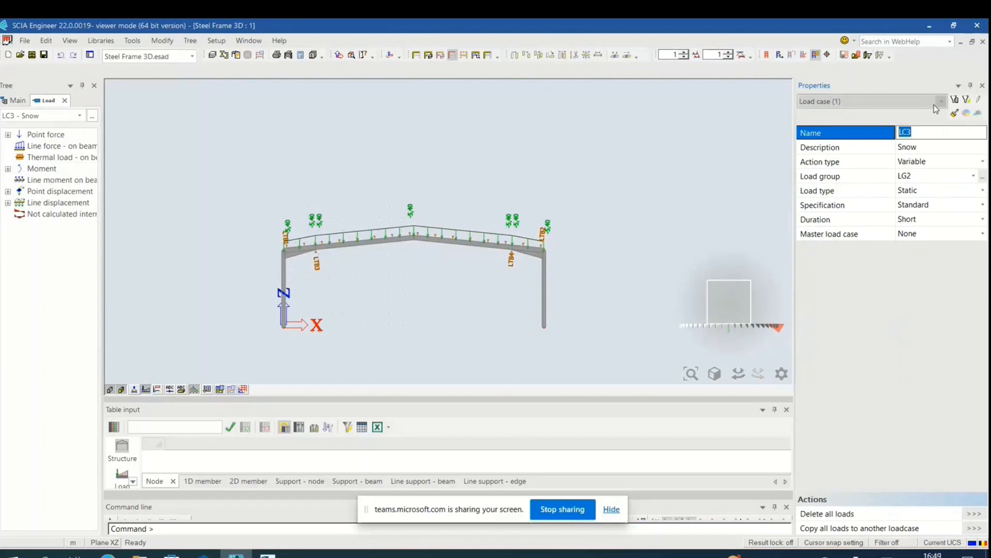
{"action": "left_click", "coordinate": [924, 110]}
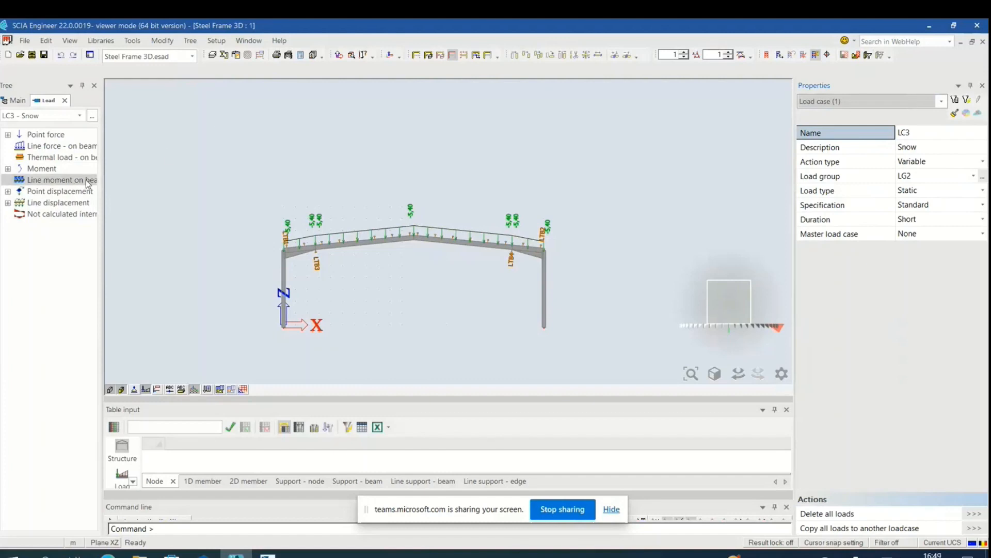
Step: Display the frame's loads for load cases LC1 Self weight, LC2 Permanent, LC3 Snow and LC5 Vant in turn
{"action": "left_click", "coordinate": [75, 117]}
{"action": "left_click", "coordinate": [70, 127]}
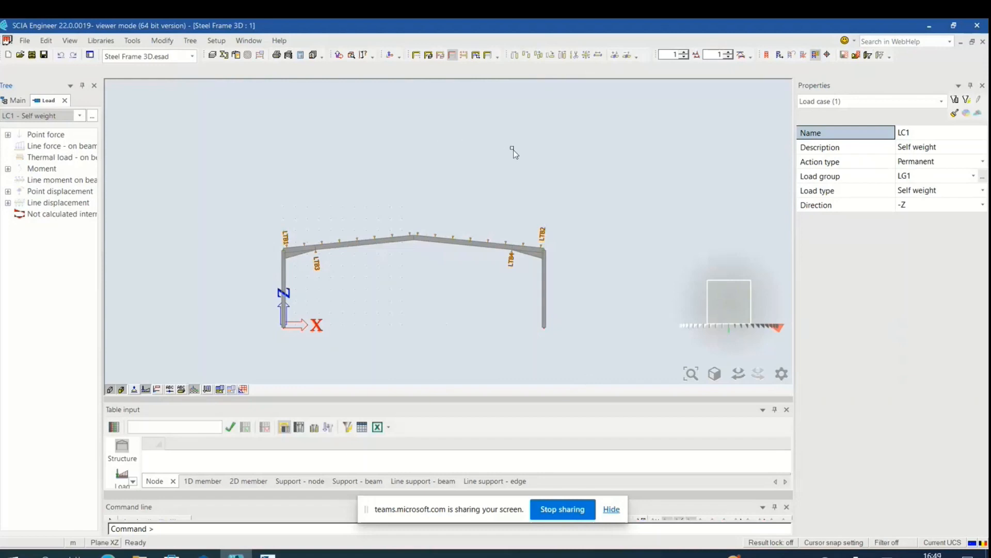
{"action": "left_click", "coordinate": [81, 117]}
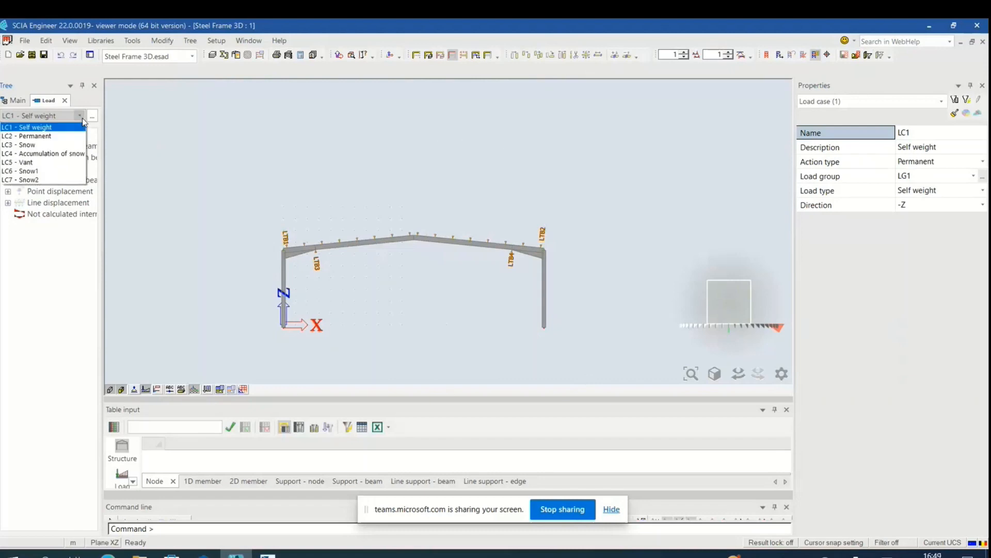
{"action": "left_click", "coordinate": [76, 136]}
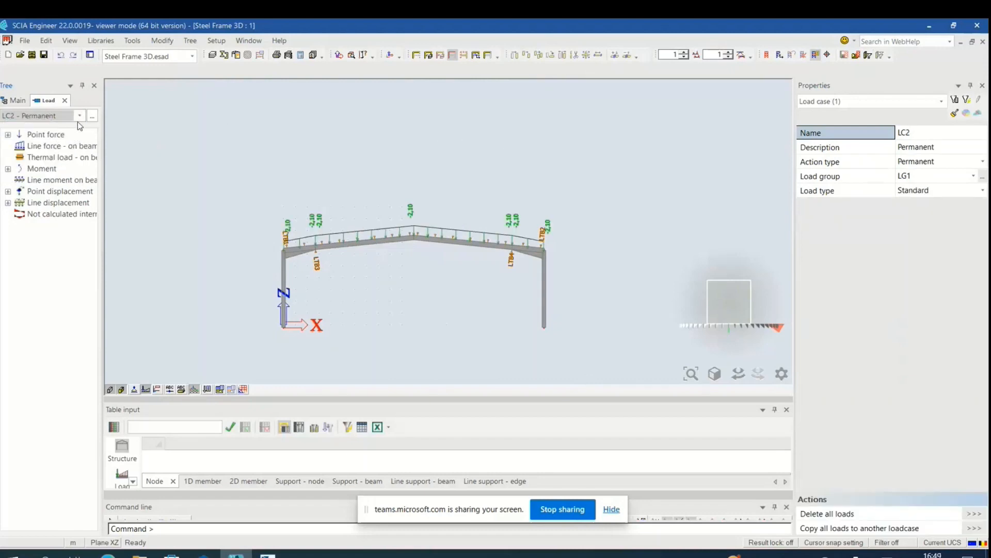
{"action": "left_click", "coordinate": [79, 116]}
{"action": "left_click", "coordinate": [71, 144]}
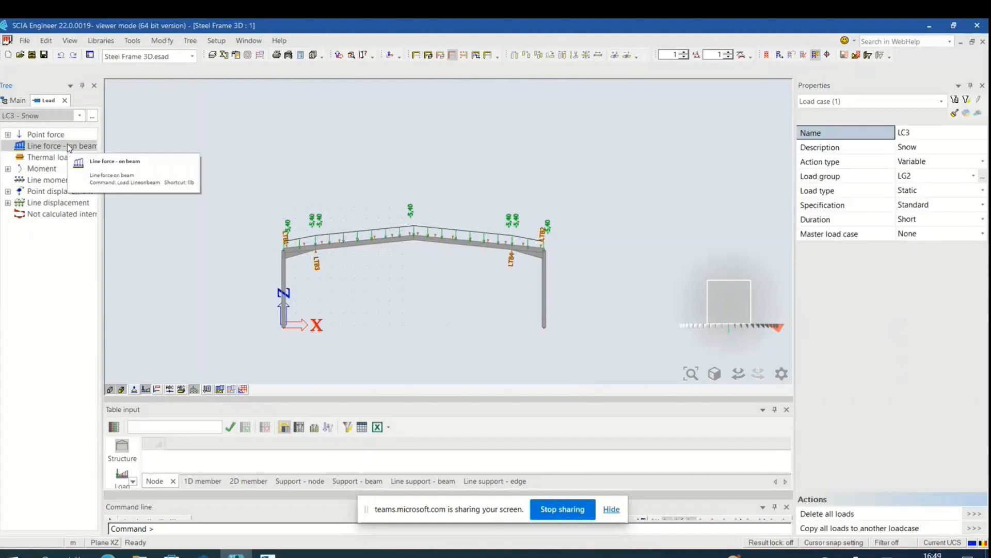
{"action": "left_click", "coordinate": [77, 117]}
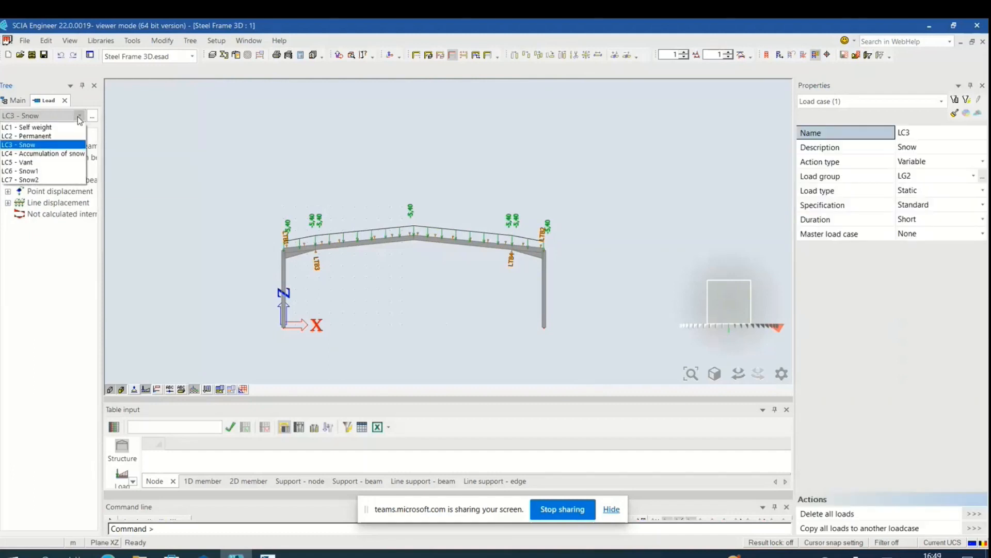
{"action": "left_click", "coordinate": [56, 160]}
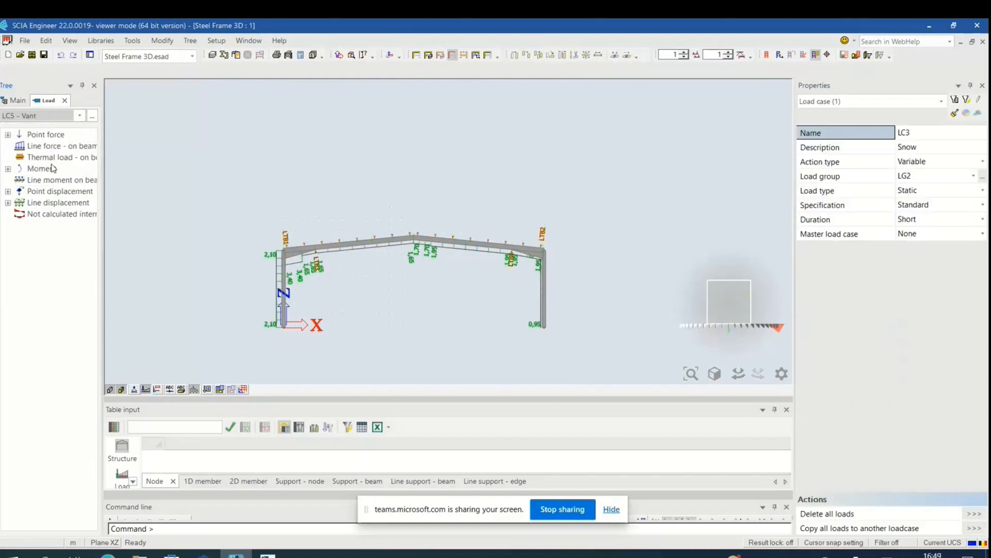
{"action": "left_click", "coordinate": [46, 117]}
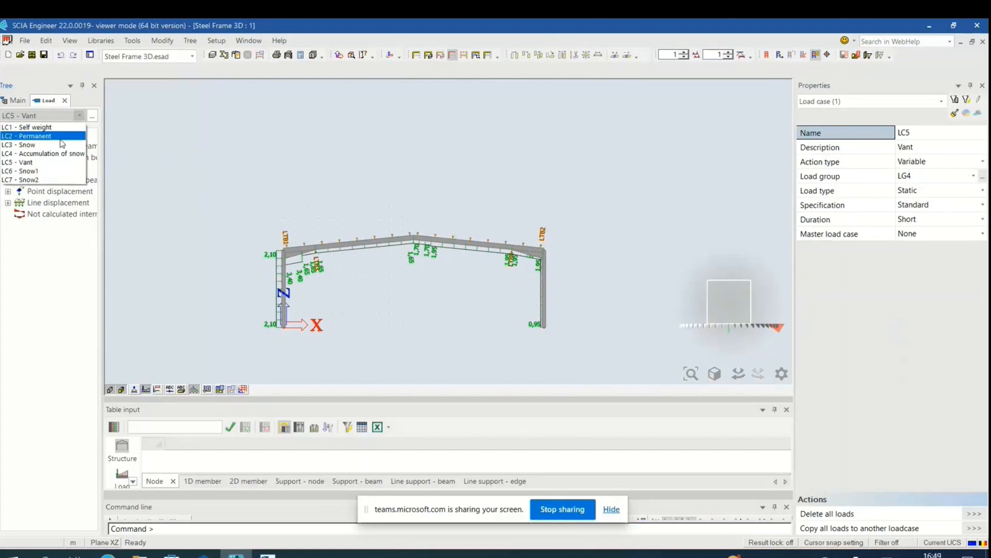
Step: Return from the loads to the main project tree and open the steel frame's results
{"action": "left_click", "coordinate": [18, 103]}
{"action": "left_click", "coordinate": [26, 113]}
{"action": "left_click", "coordinate": [17, 101]}
{"action": "left_click", "coordinate": [24, 102]}
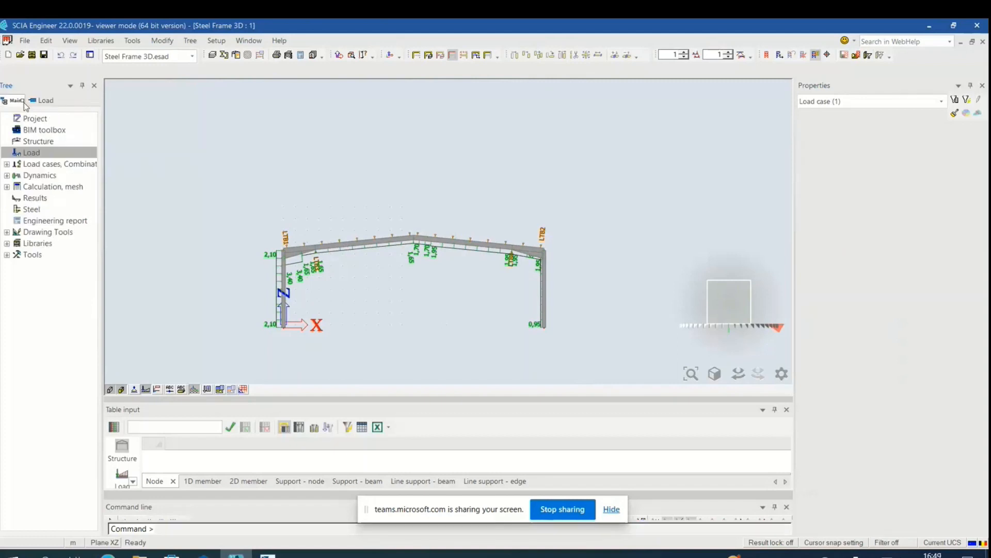
{"action": "left_click", "coordinate": [57, 198]}
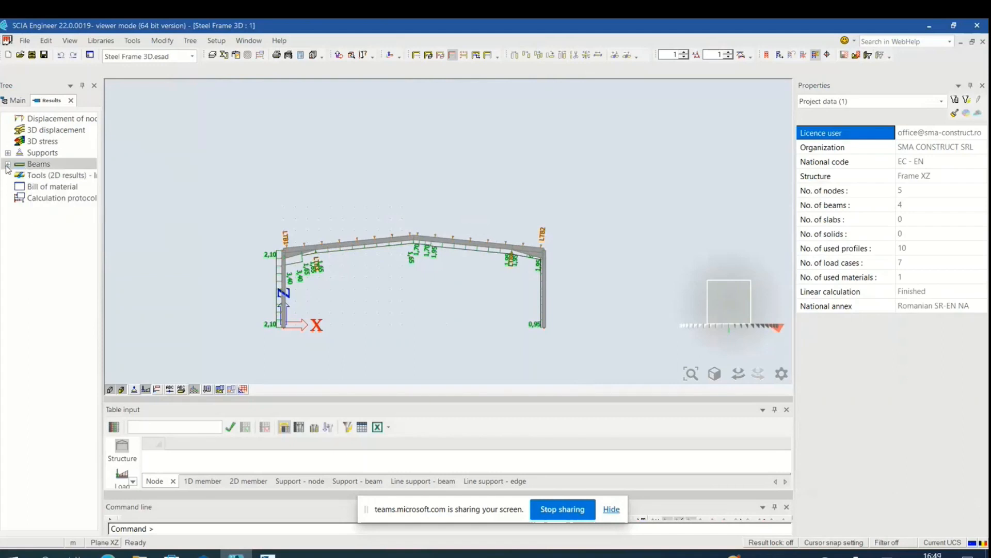
Step: Open the 3D stress results, and open the beams' 1D internal forces with the selection type All
{"action": "left_click", "coordinate": [39, 141]}
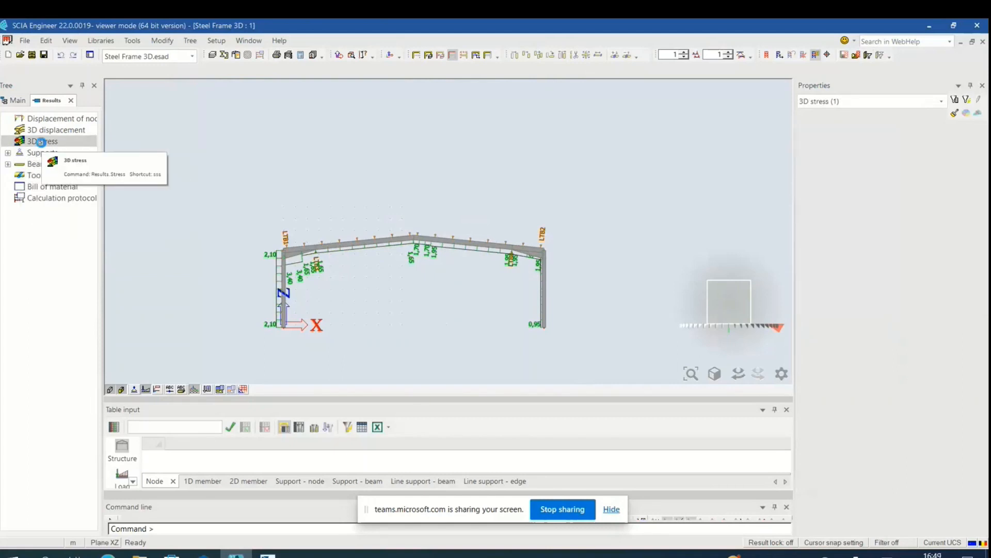
{"action": "left_click", "coordinate": [7, 164]}
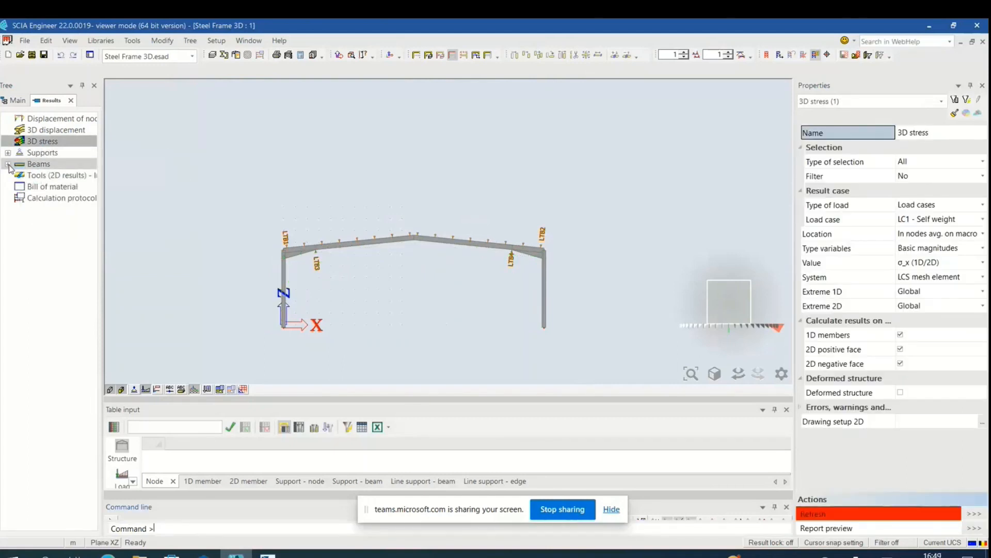
{"action": "left_click", "coordinate": [58, 176]}
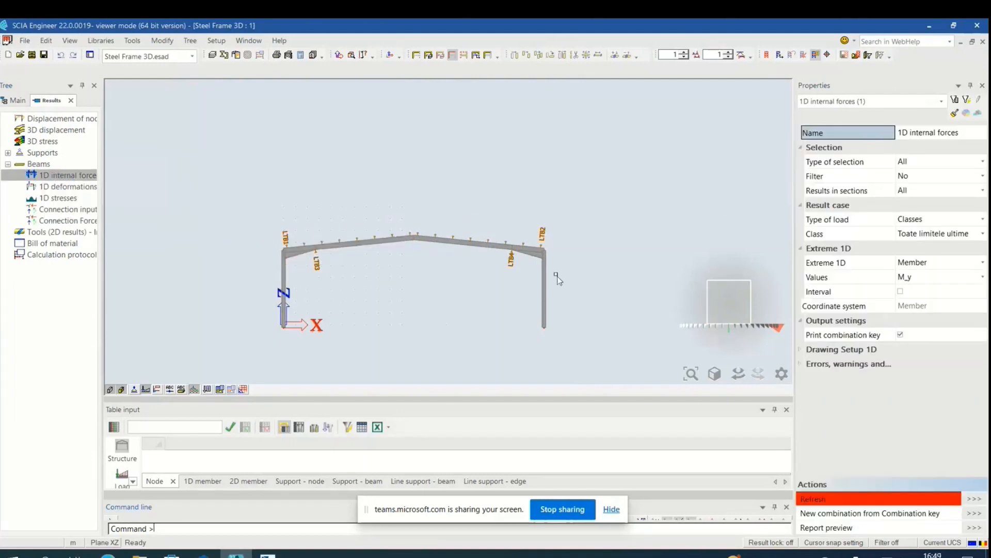
{"action": "left_click", "coordinate": [929, 161]}
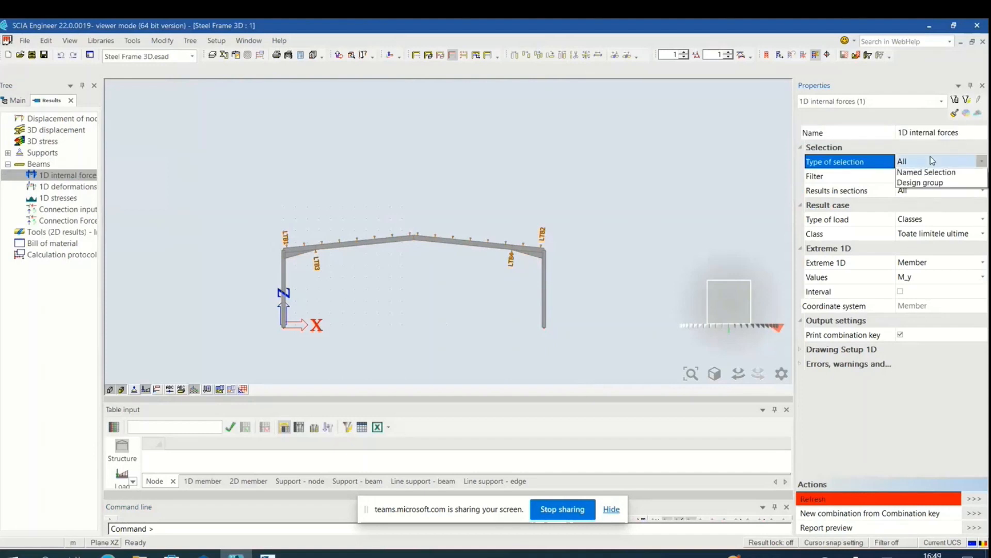
{"action": "left_click", "coordinate": [915, 174]}
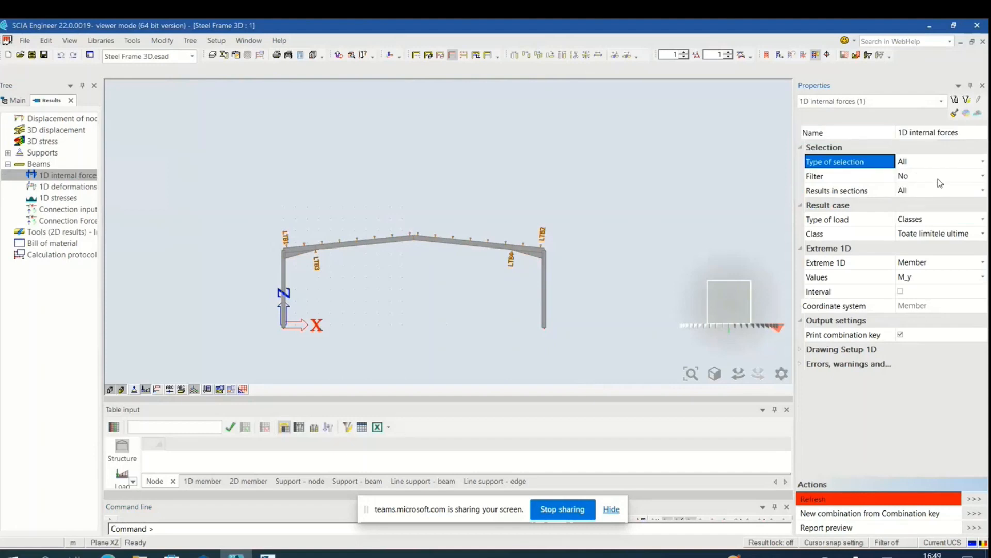
Step: Display the frame's M_y bending moment diagram for the load class Toate limitele ultime
{"action": "left_click", "coordinate": [938, 220]}
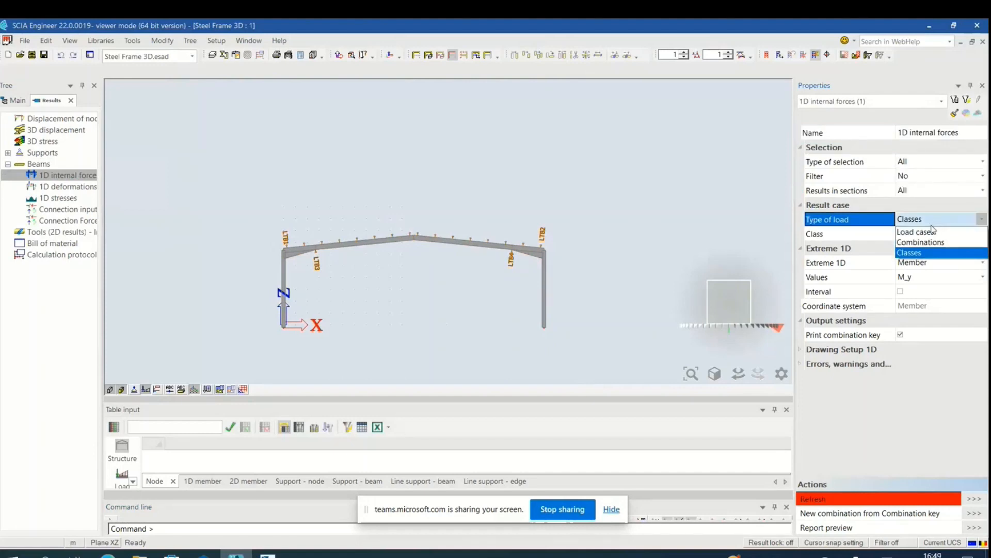
{"action": "left_click", "coordinate": [928, 252]}
{"action": "left_click", "coordinate": [933, 235]}
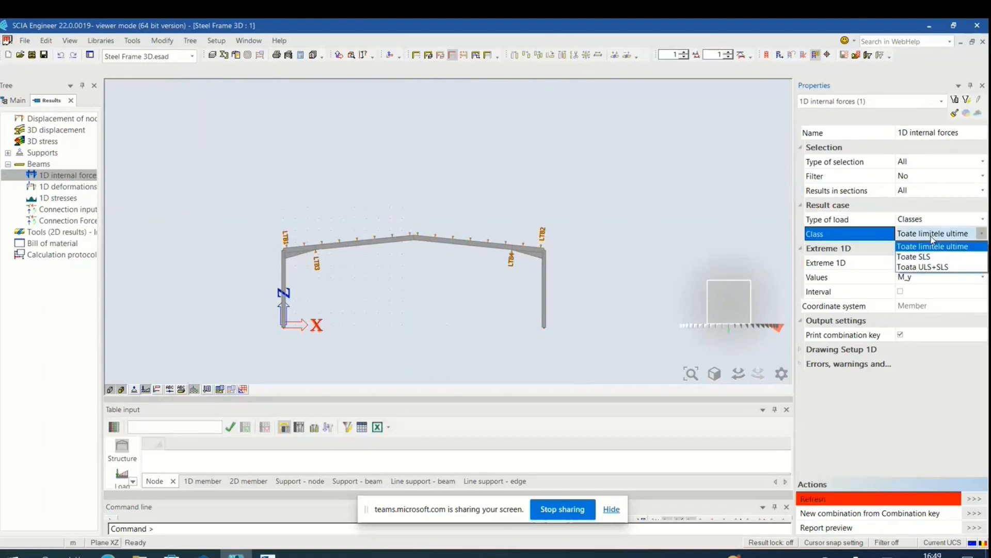
{"action": "left_click", "coordinate": [911, 247]}
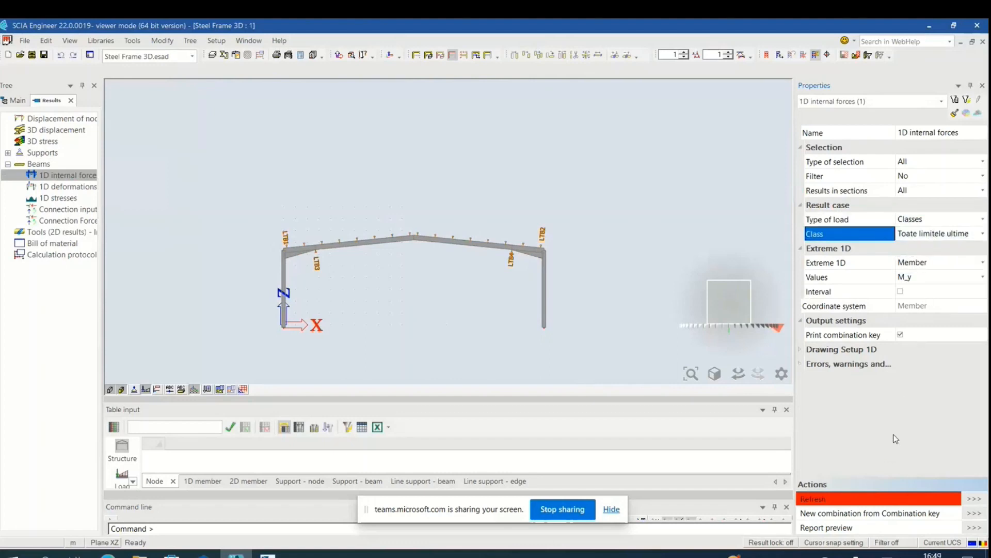
{"action": "left_click", "coordinate": [979, 500]}
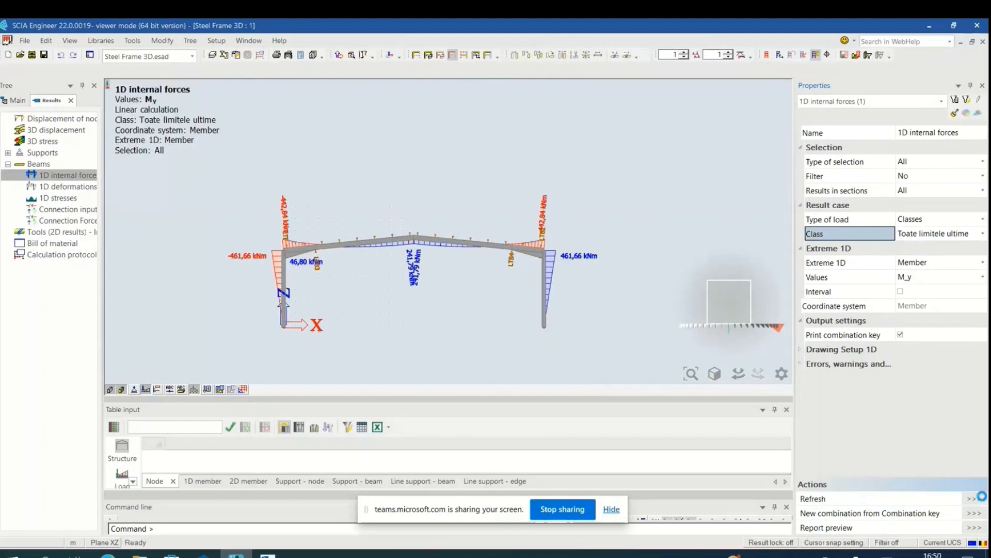
{"action": "scroll", "coordinate": [319, 284], "scroll_direction": "up", "scroll_amount": 2}
{"action": "scroll", "coordinate": [343, 223], "scroll_direction": "down", "scroll_amount": 1}
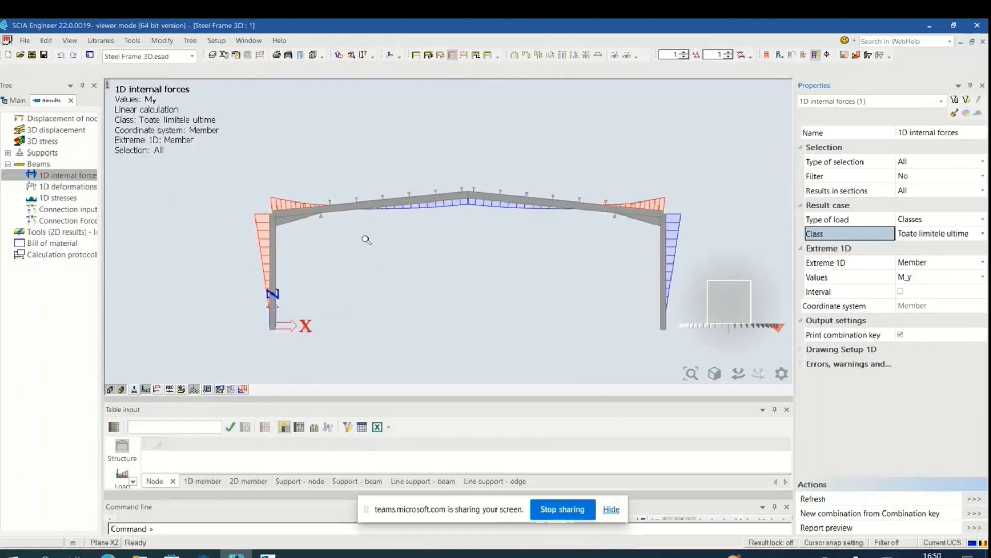
Step: Switch the displayed internal force values to N and refresh the frame's axial force diagram
{"action": "left_click", "coordinate": [926, 280]}
{"action": "left_click", "coordinate": [927, 278]}
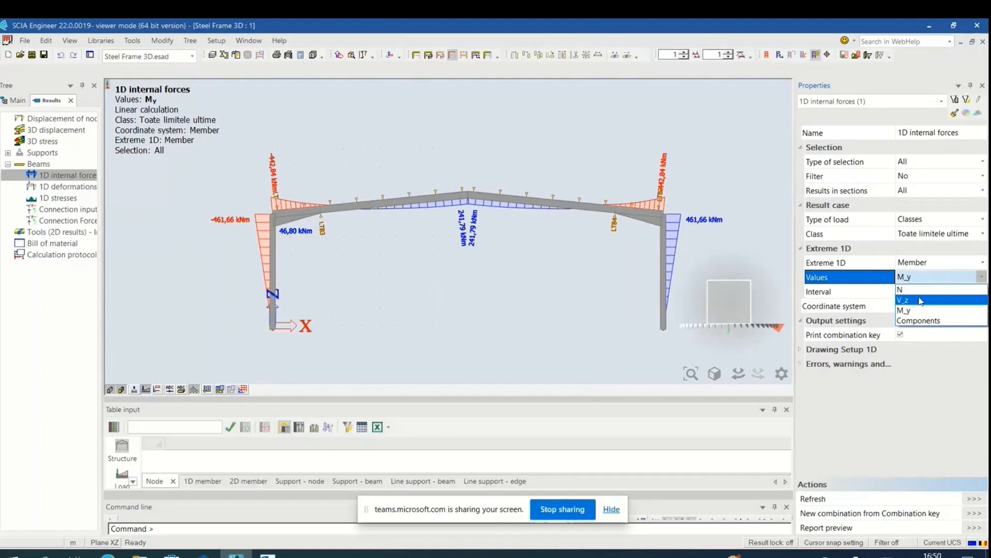
{"action": "left_click", "coordinate": [921, 300]}
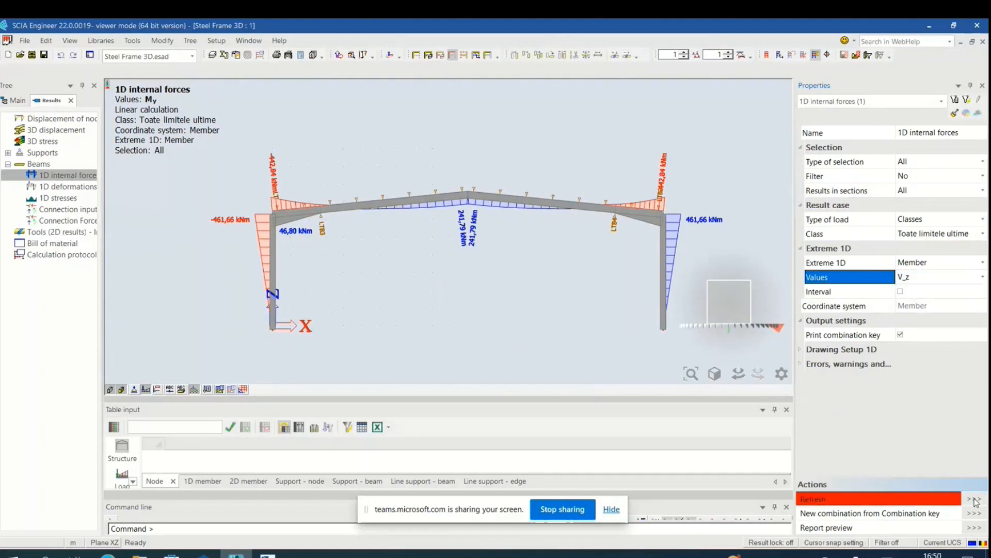
{"action": "left_click", "coordinate": [936, 278]}
{"action": "left_click", "coordinate": [935, 289]}
{"action": "left_click", "coordinate": [975, 499]}
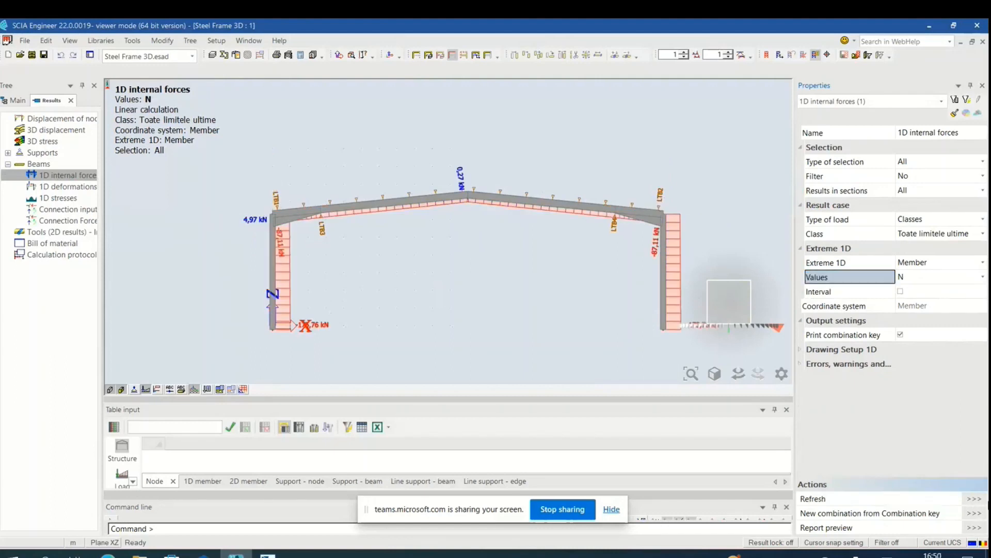
Step: Switch the displayed values to V_z, refresh the diagram and examine the shear forces along the frame
{"action": "left_click", "coordinate": [932, 277]}
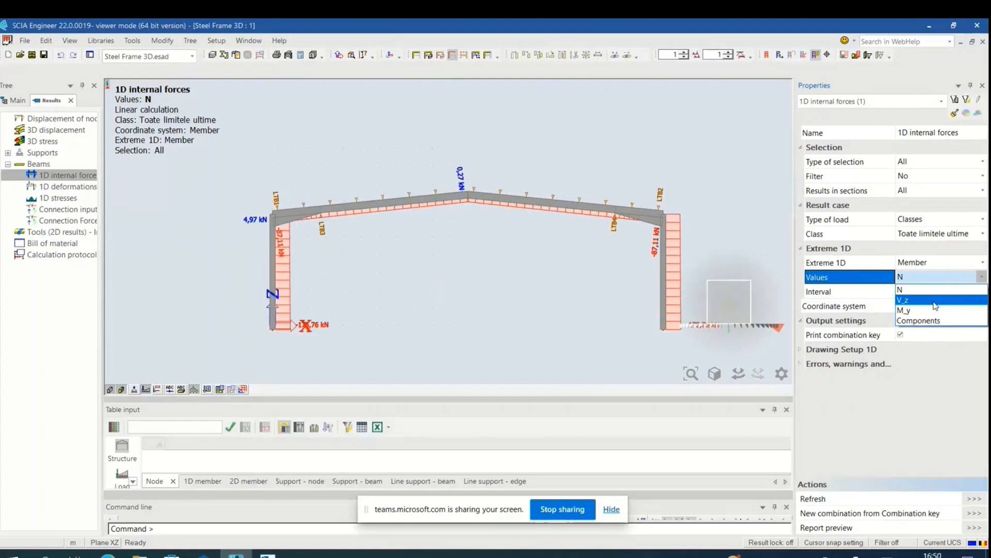
{"action": "left_click", "coordinate": [936, 306]}
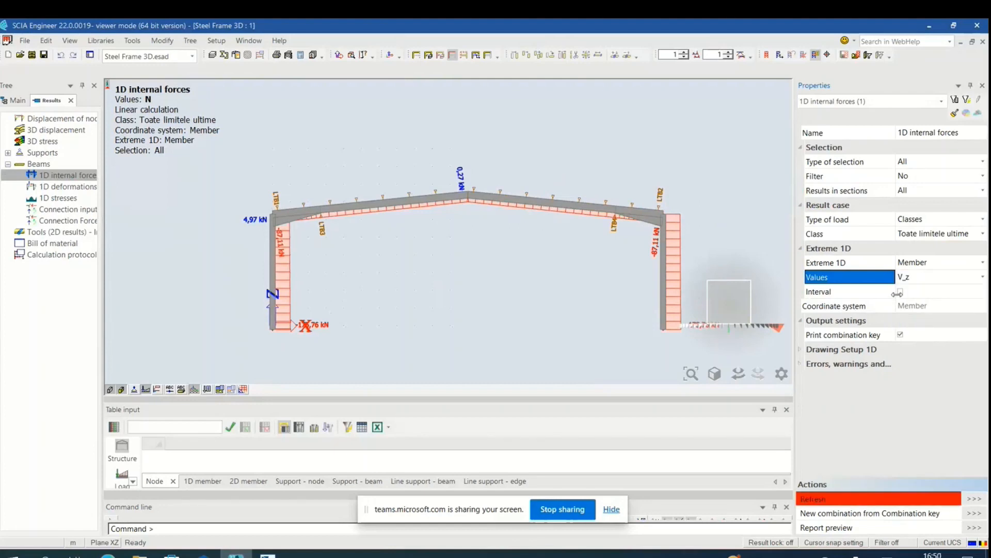
{"action": "left_click", "coordinate": [919, 277]}
{"action": "left_click", "coordinate": [924, 291]}
{"action": "left_click", "coordinate": [945, 279]}
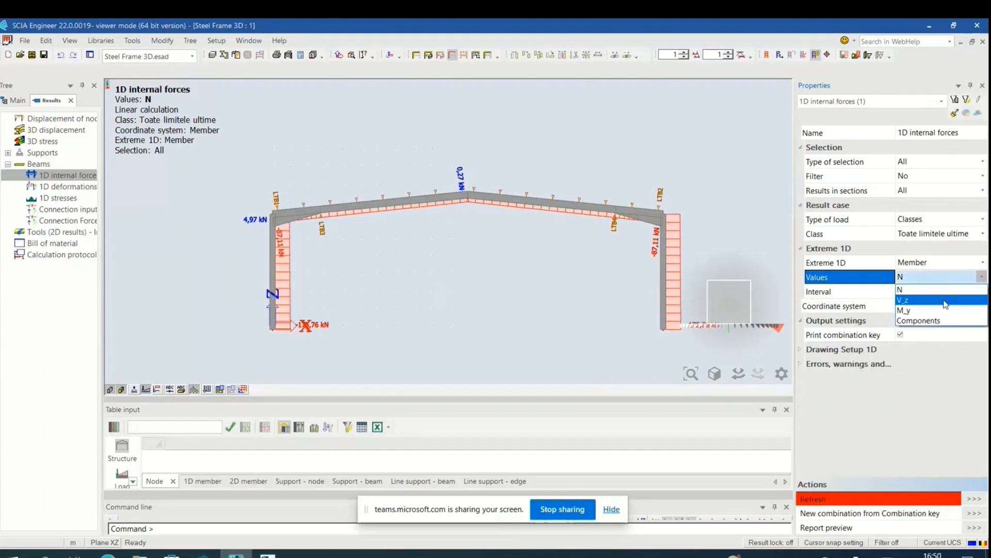
{"action": "left_click", "coordinate": [945, 301]}
{"action": "left_click", "coordinate": [981, 498]}
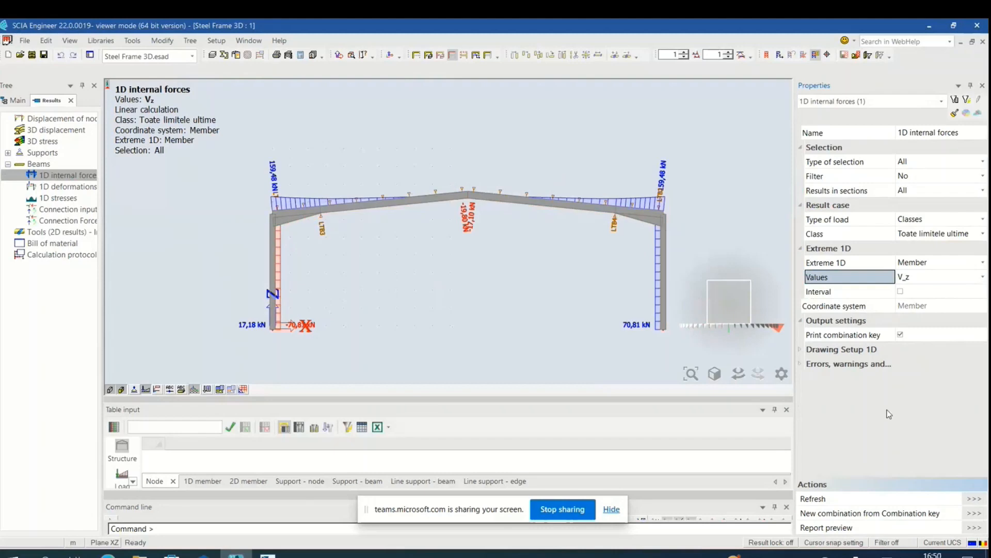
{"action": "scroll", "coordinate": [571, 249], "scroll_direction": "up", "scroll_amount": 2}
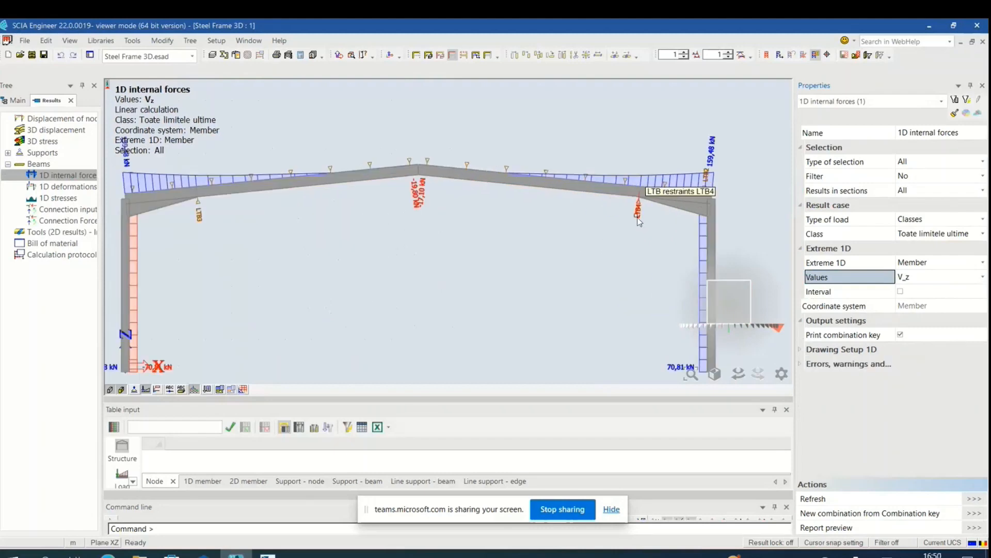
{"action": "scroll", "coordinate": [639, 222], "scroll_direction": "down", "scroll_amount": 2}
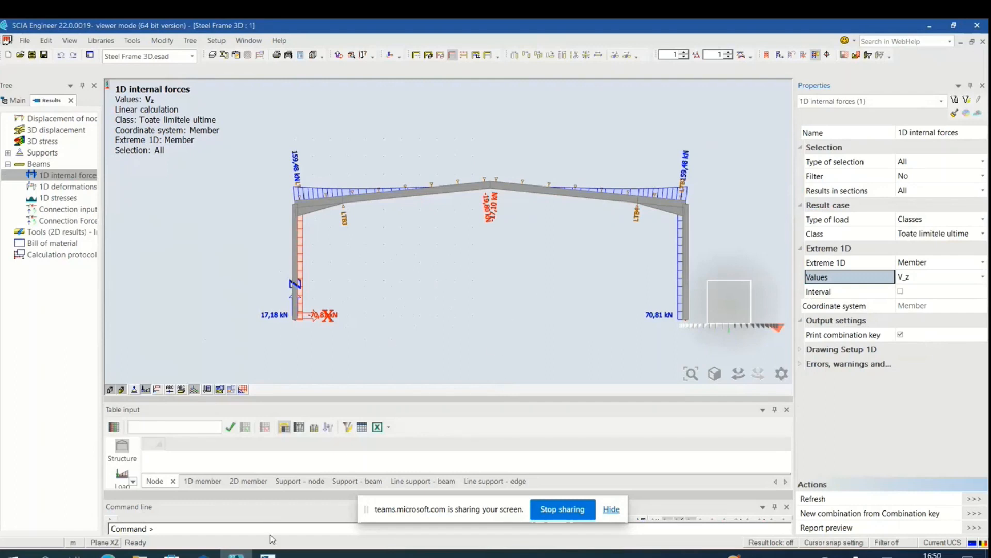
Step: Return from the results to the main project tree and switch to the Tekla Structures start window
{"action": "mouse_move", "coordinate": [268, 555]}
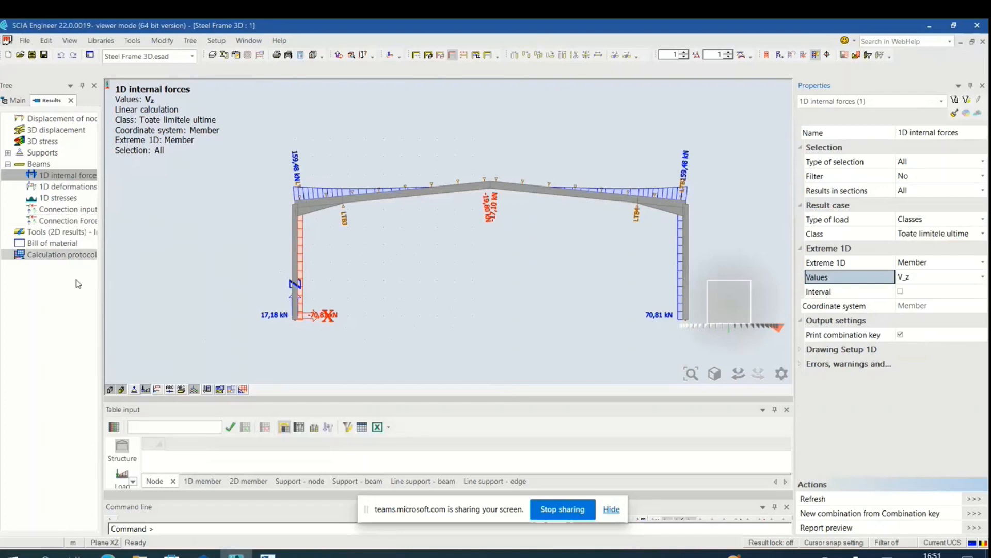
{"action": "left_click", "coordinate": [18, 102]}
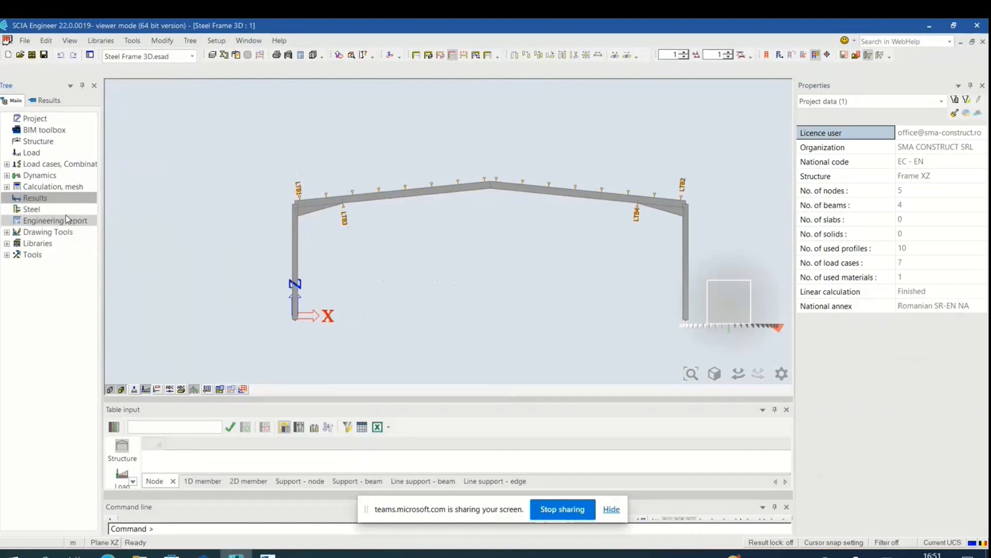
{"action": "double_click", "coordinate": [68, 201]}
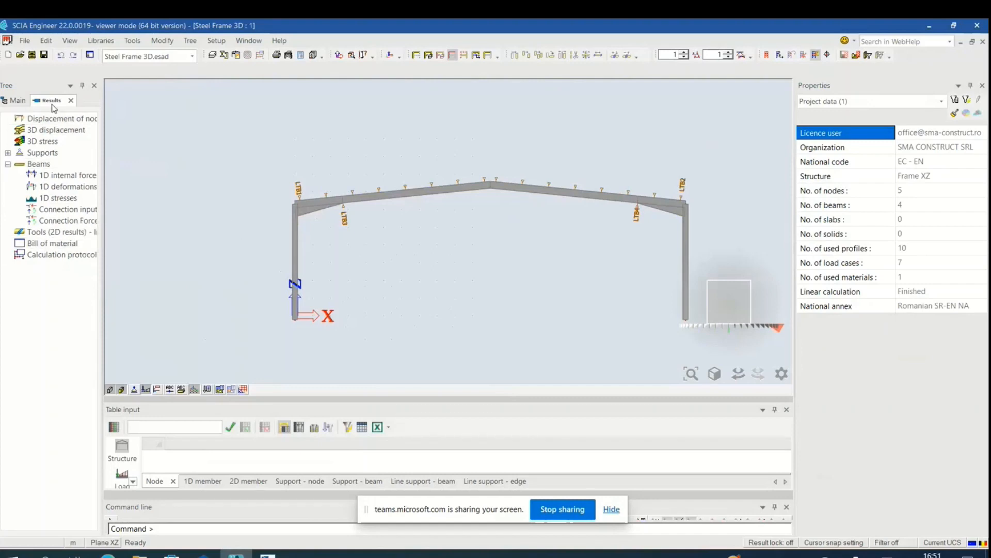
{"action": "left_click", "coordinate": [16, 100]}
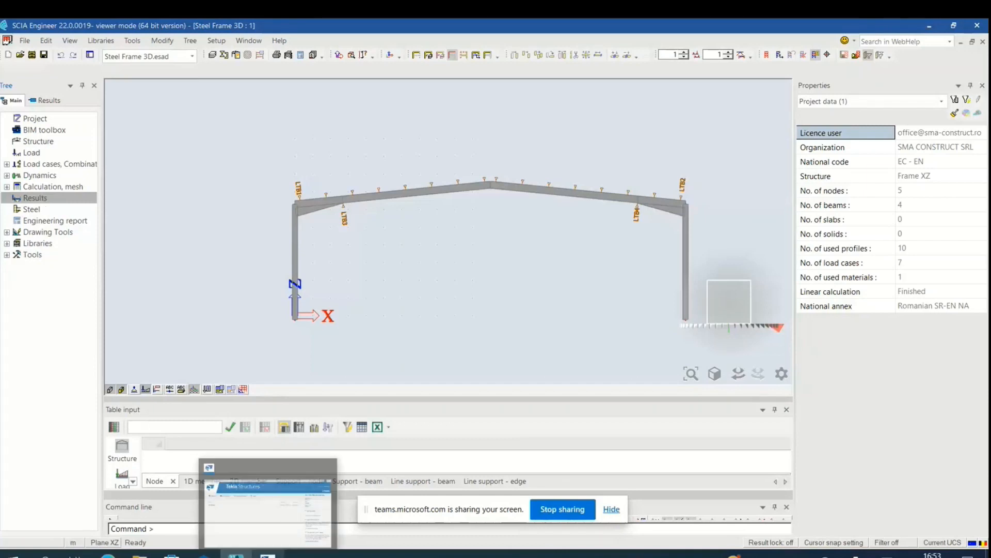
{"action": "left_click", "coordinate": [268, 554]}
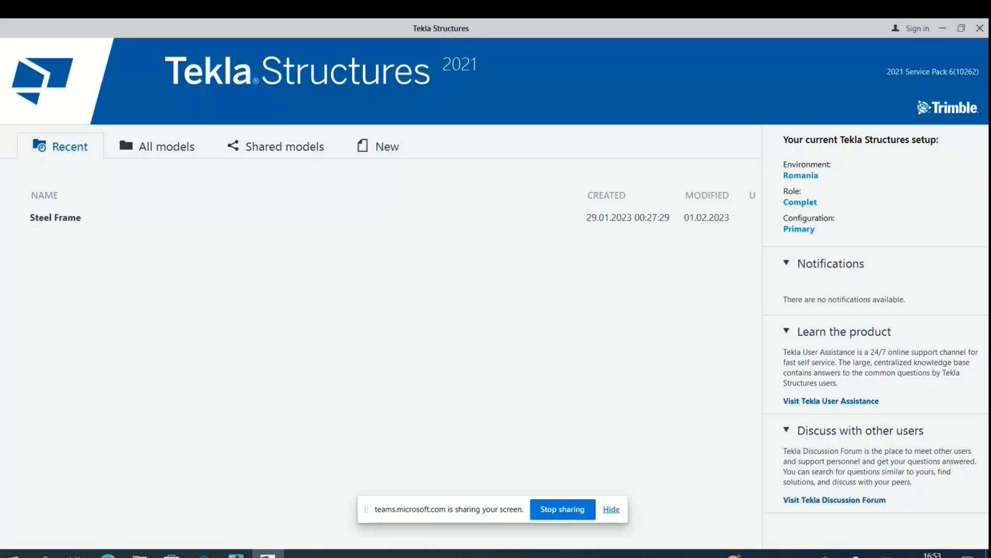
{"action": "mouse_move", "coordinate": [236, 554]}
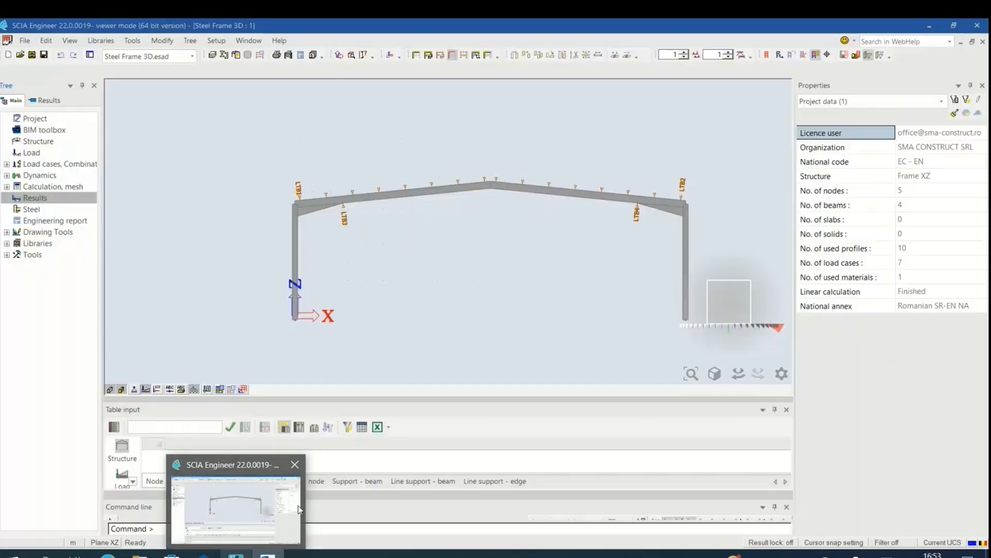
{"action": "mouse_move", "coordinate": [299, 510]}
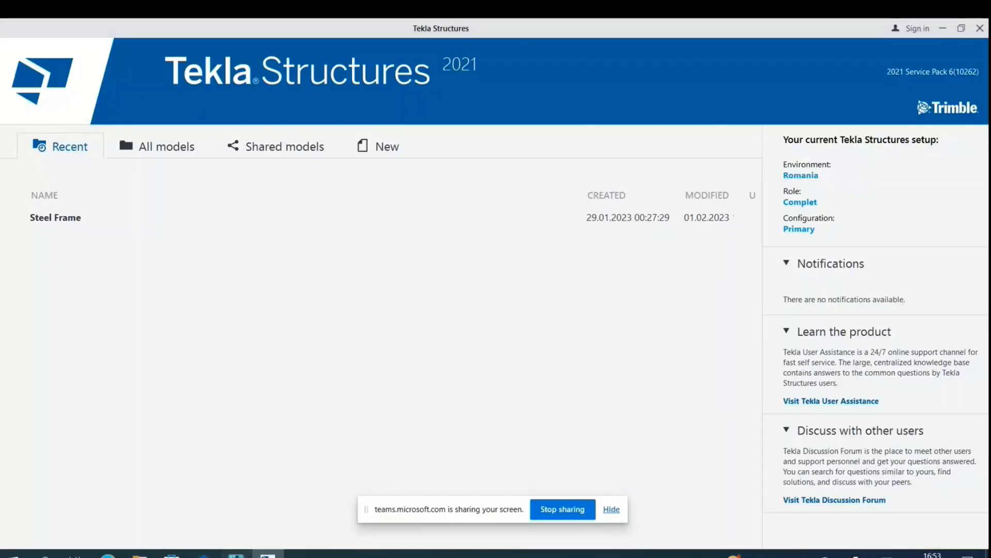
Step: Switch back to SCIA Engineer and display the steel frame's V_z internal forces from the results again
{"action": "left_click", "coordinate": [236, 554]}
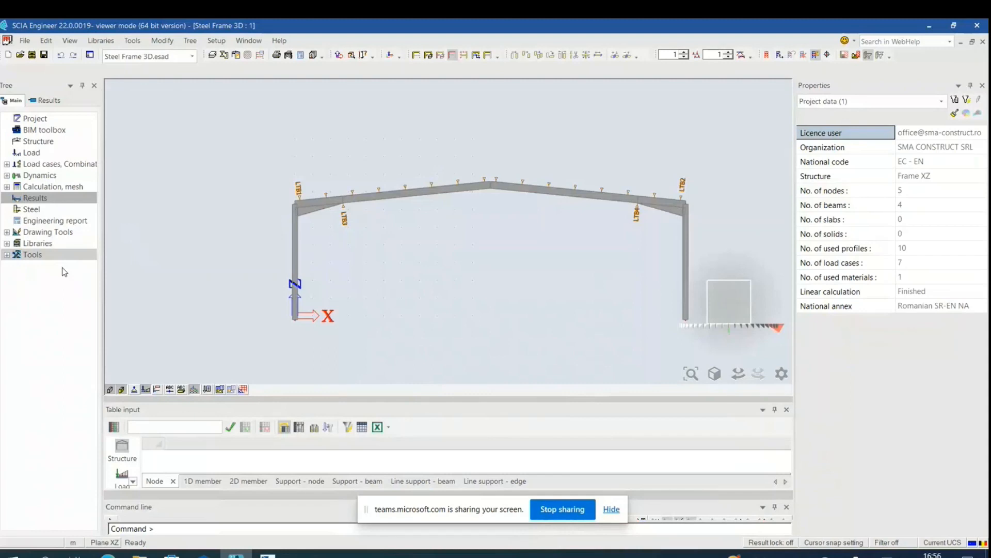
{"action": "double_click", "coordinate": [49, 198]}
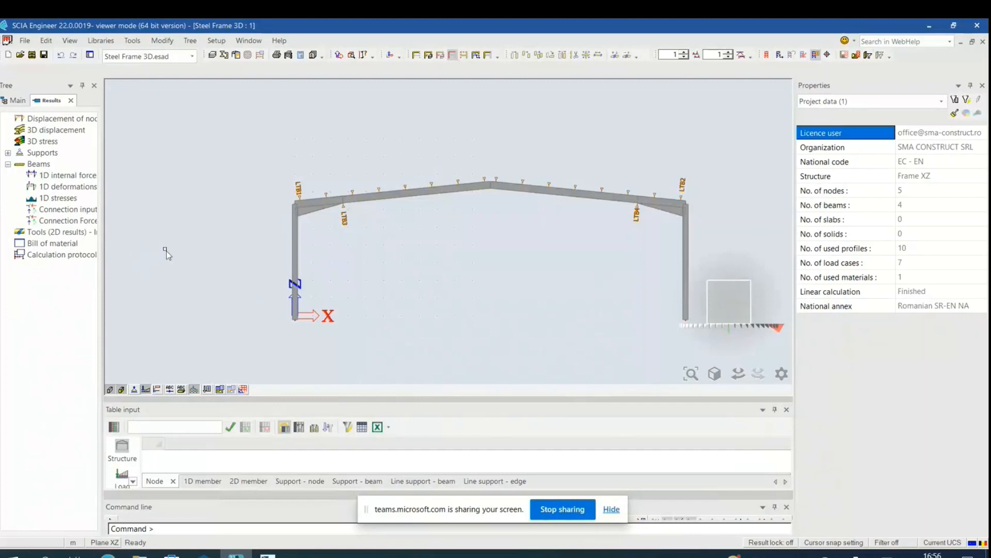
{"action": "left_click", "coordinate": [66, 175]}
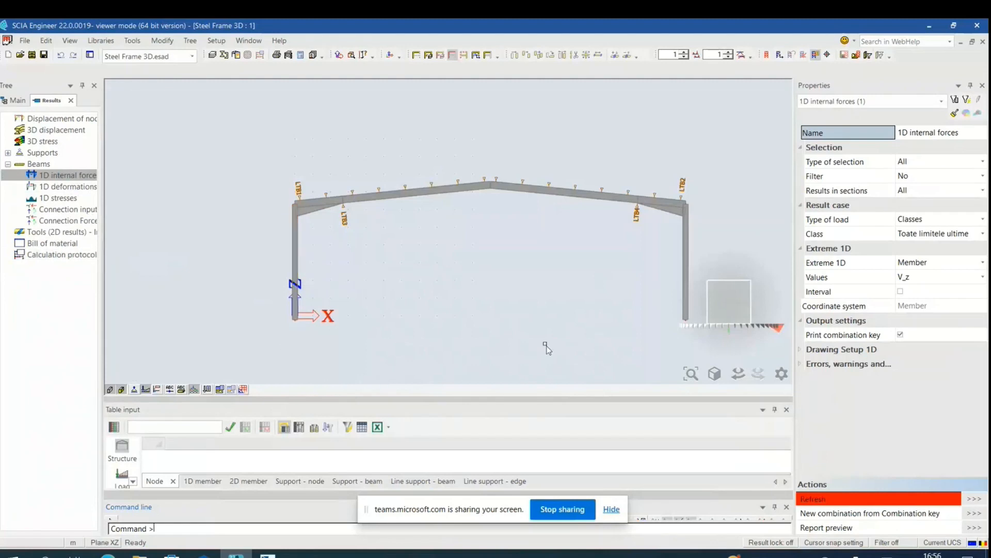
{"action": "left_click", "coordinate": [970, 504]}
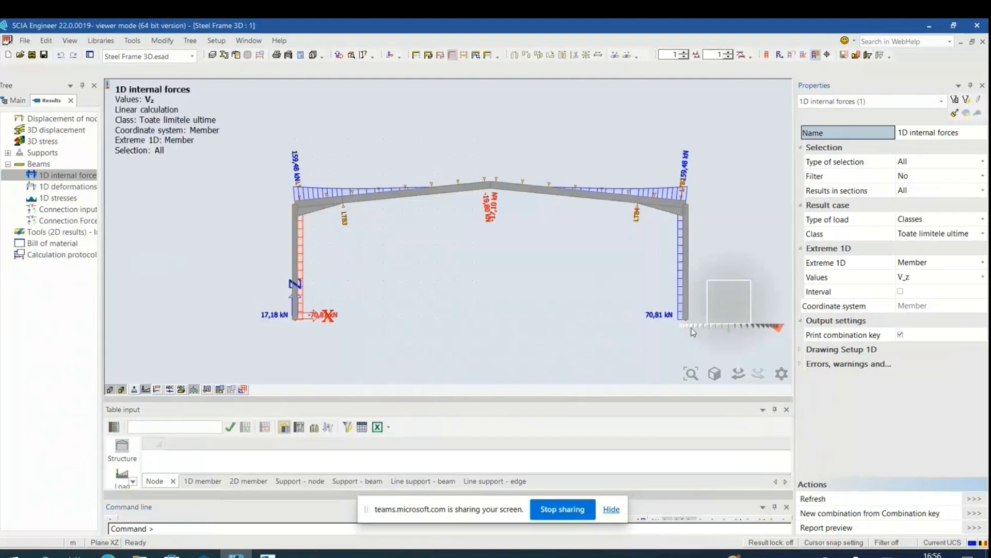
Step: Turn off the surface display of the frame members so they are drawn as lines beside the V_z diagram
{"action": "scroll", "coordinate": [579, 246], "scroll_direction": "down", "scroll_amount": 2}
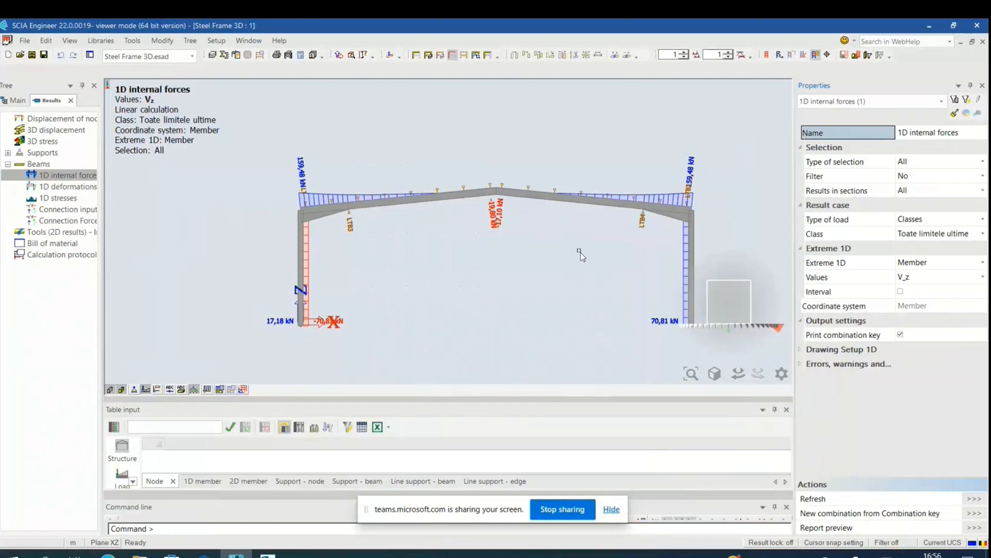
{"action": "left_click", "coordinate": [109, 388]}
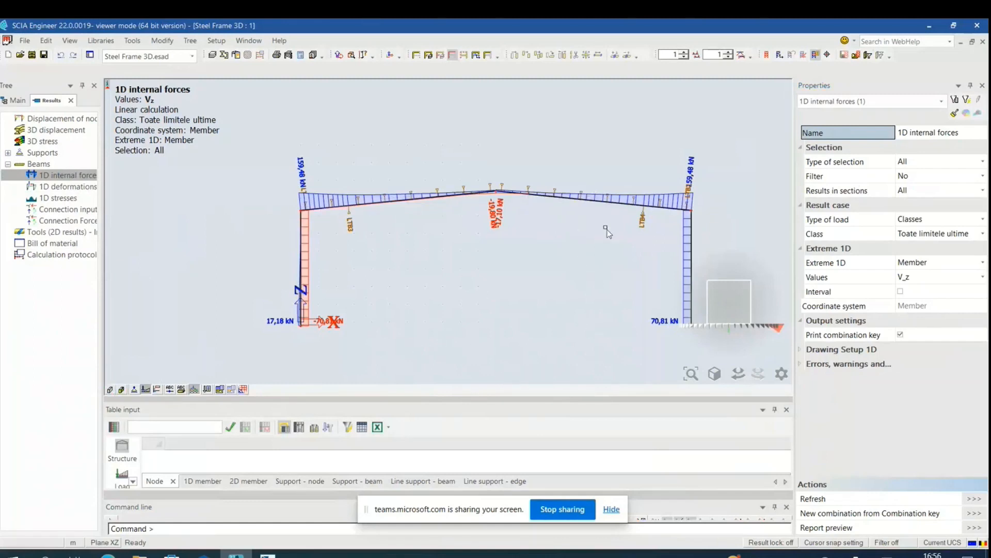
{"action": "scroll", "coordinate": [594, 240], "scroll_direction": "up", "scroll_amount": 2}
{"action": "scroll", "coordinate": [582, 248], "scroll_direction": "down", "scroll_amount": 2}
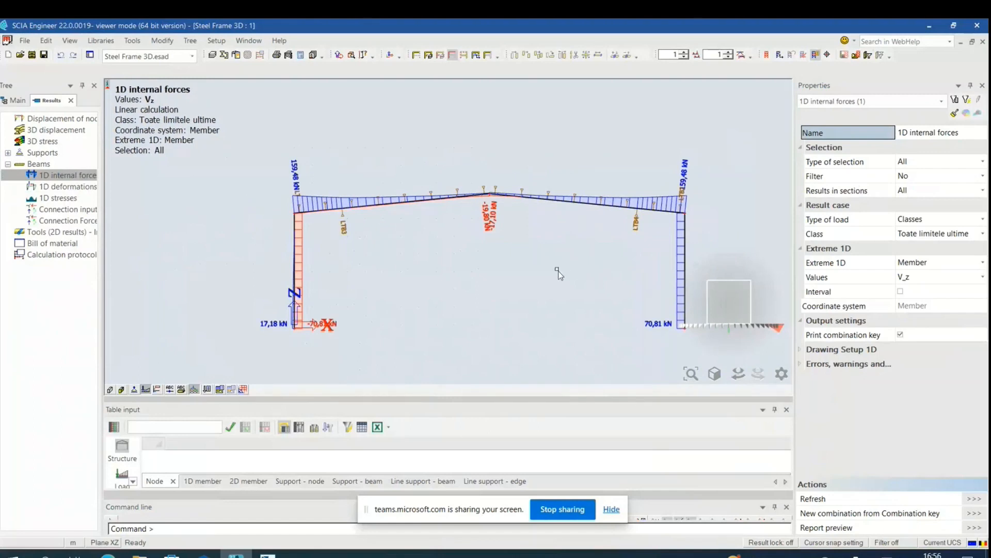
Step: Switch the displayed internal force values to M_y and refresh the diagram of the steel frame
{"action": "left_click", "coordinate": [964, 279]}
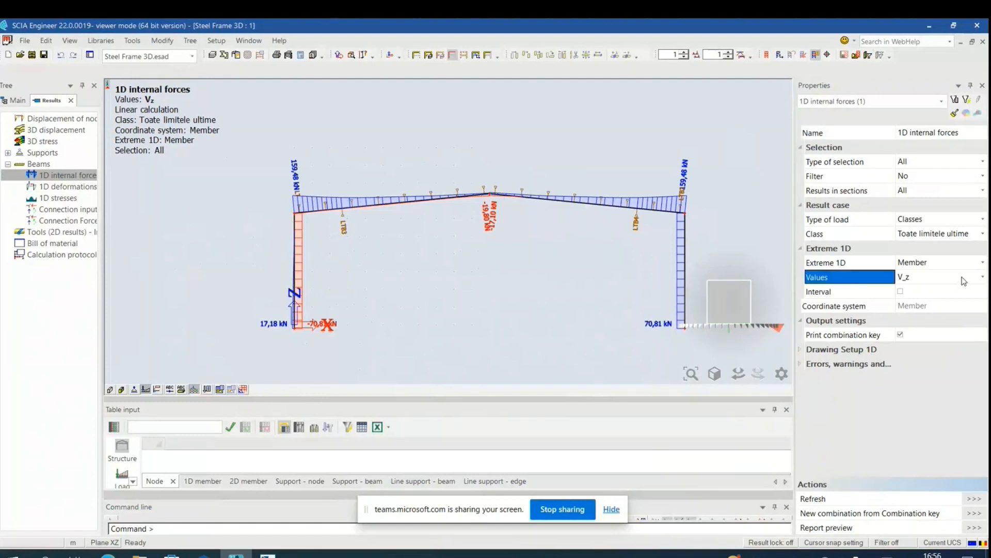
{"action": "left_click", "coordinate": [964, 279]}
{"action": "left_click", "coordinate": [943, 311]}
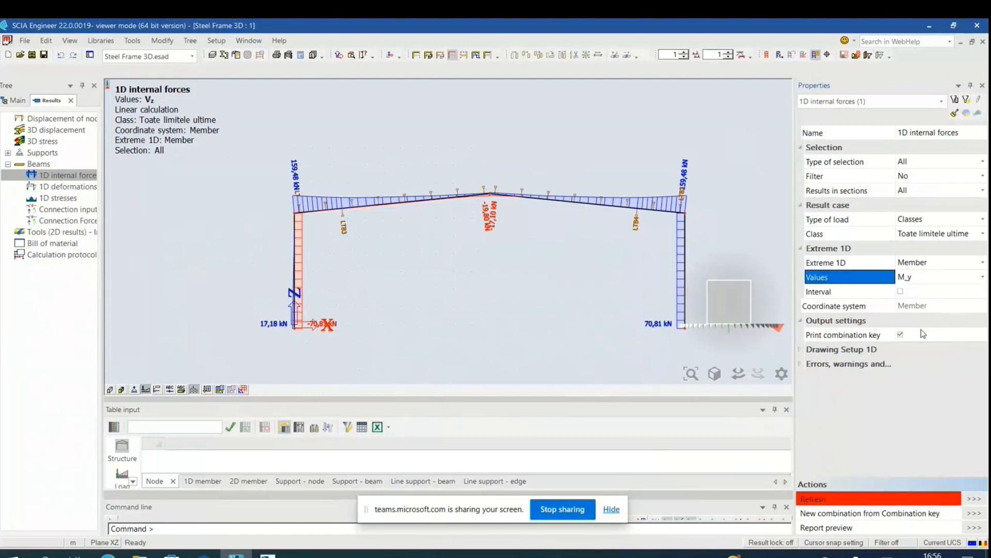
{"action": "left_click", "coordinate": [981, 498]}
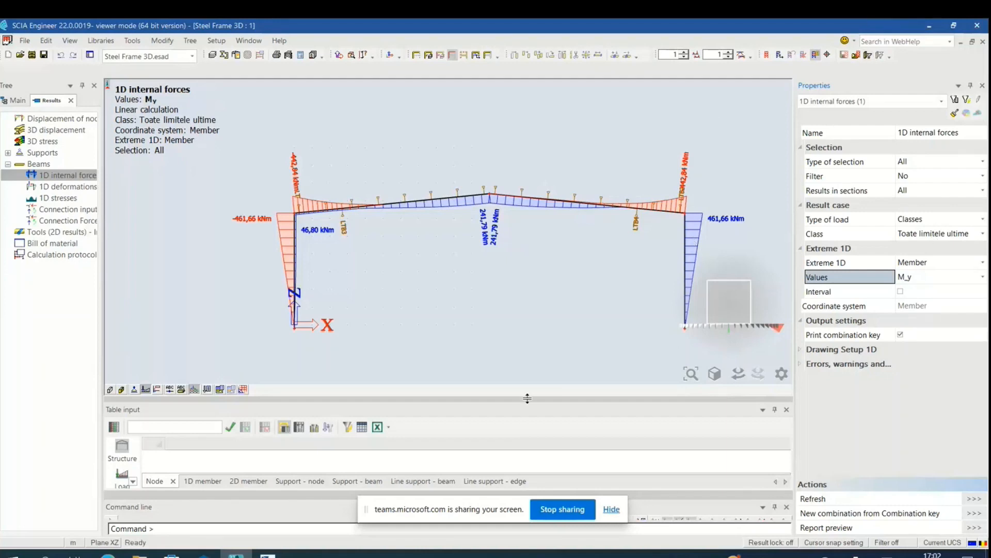
Step: Switch to Tekla Structures and create a new model named "Learning avtivity" from the Steel template
{"action": "left_click", "coordinate": [267, 555]}
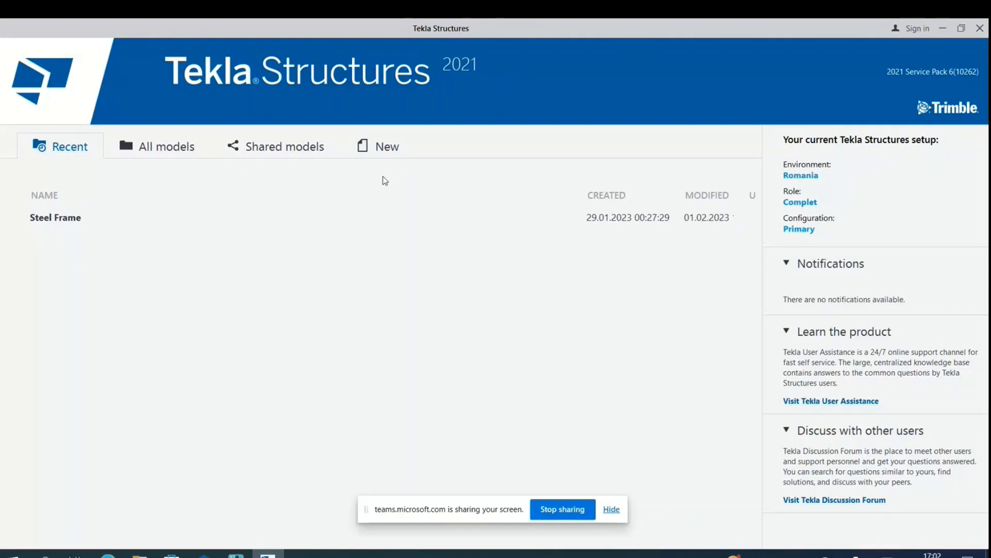
{"action": "left_click", "coordinate": [395, 150]}
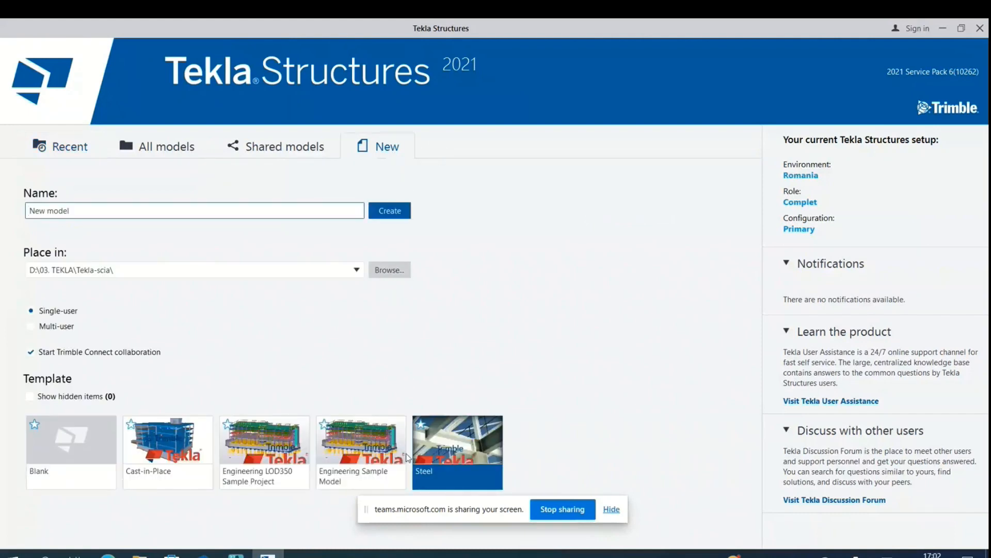
{"action": "left_click", "coordinate": [251, 213]}
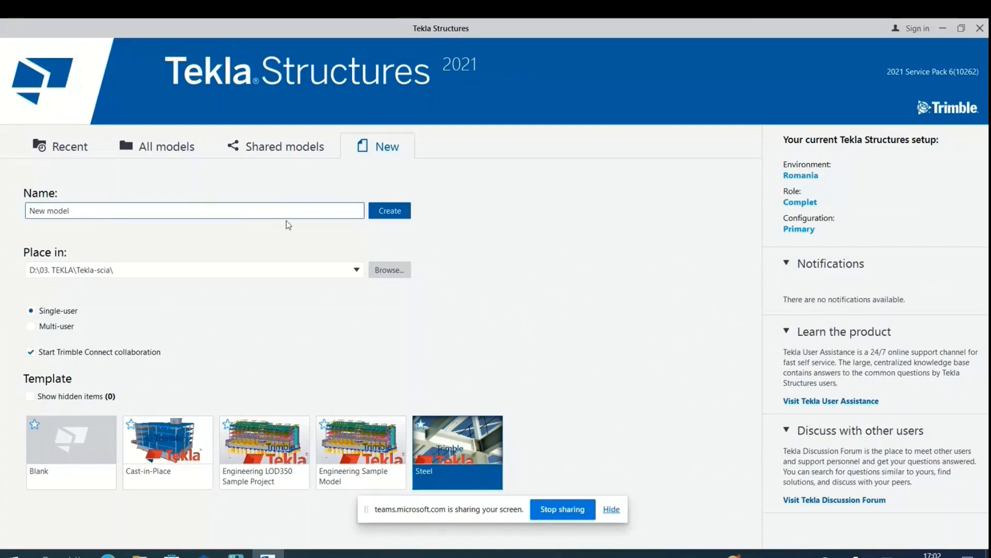
{"action": "type", "text": "Learn"}
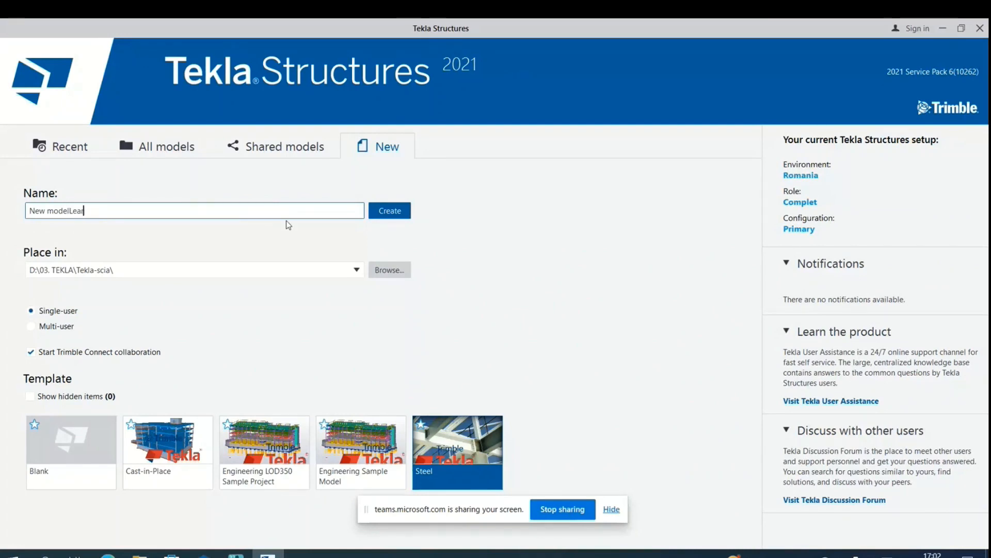
{"action": "type", "text": "ing avtivity"}
{"action": "left_click", "coordinate": [70, 210]}
{"action": "key", "text": "BackSpace"}
{"action": "key", "text": "BackSpace"}
{"action": "key", "text": "BackSpace"}
{"action": "key", "text": "BackSpace"}
{"action": "key", "text": "BackSpace"}
{"action": "key", "text": "BackSpace"}
{"action": "key", "text": "BackSpace"}
{"action": "key", "text": "BackSpace"}
{"action": "key", "text": "BackSpace"}
{"action": "left_click", "coordinate": [461, 470]}
{"action": "left_click", "coordinate": [382, 216]}
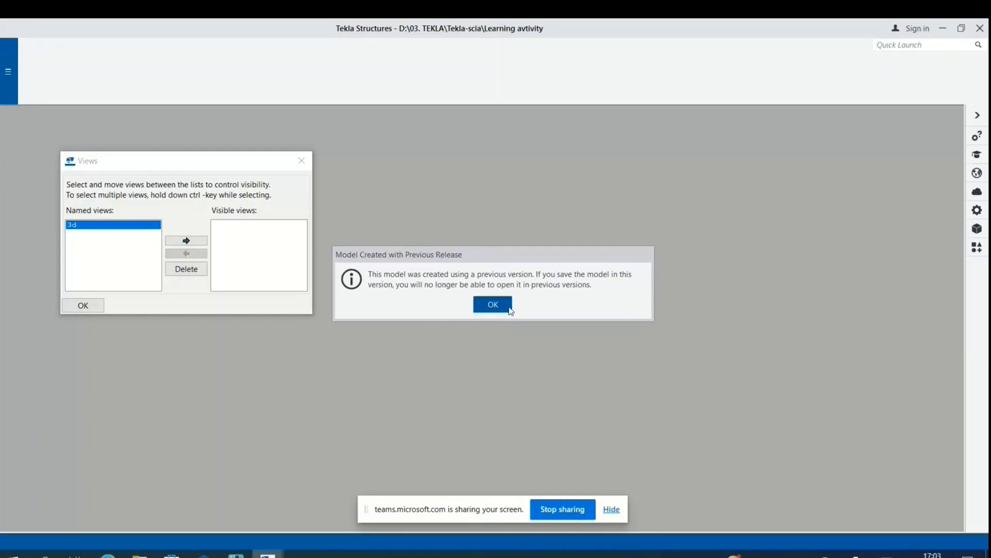
Step: Dismiss the version notice and the sign-in window, and make the 3d view visible in the new model
{"action": "left_click", "coordinate": [493, 305]}
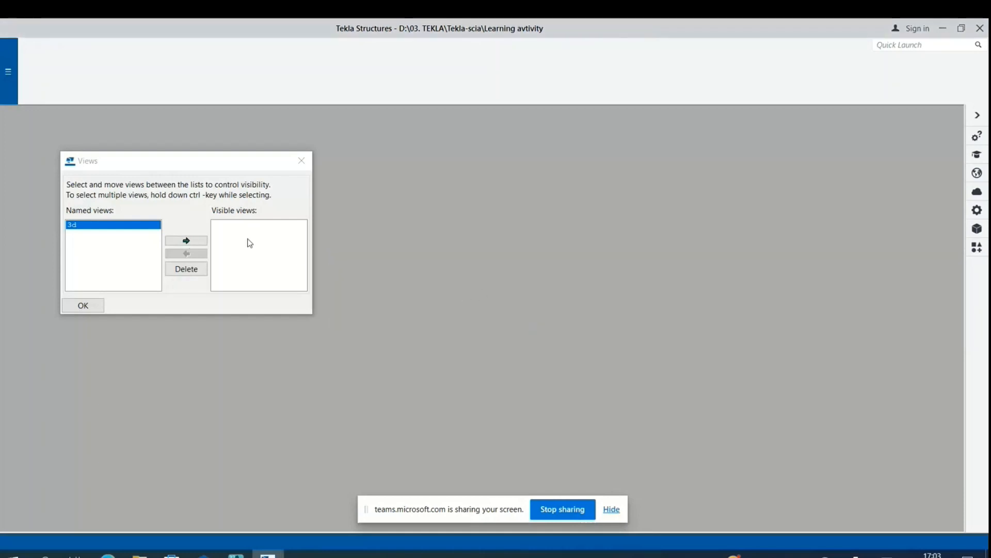
{"action": "left_click", "coordinate": [186, 240]}
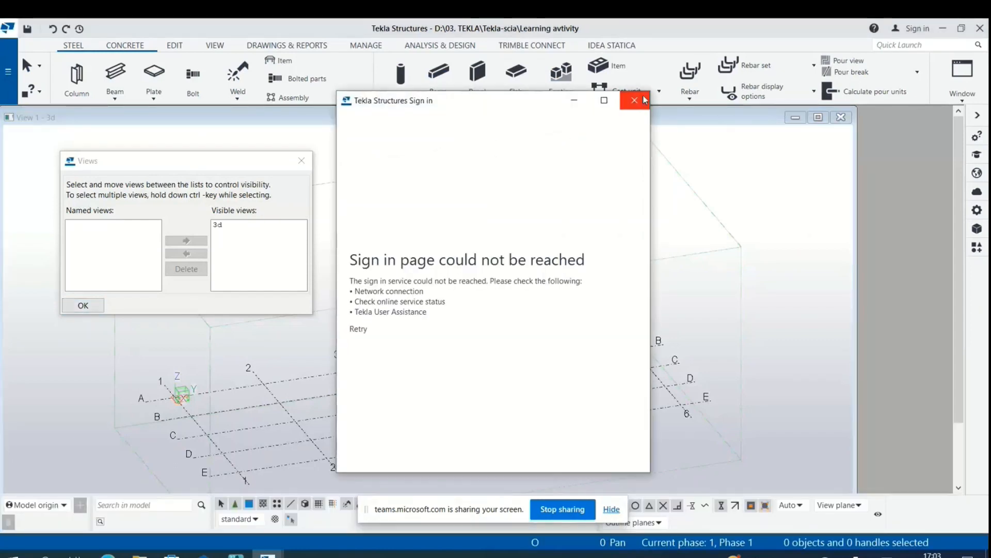
{"action": "left_click", "coordinate": [635, 100]}
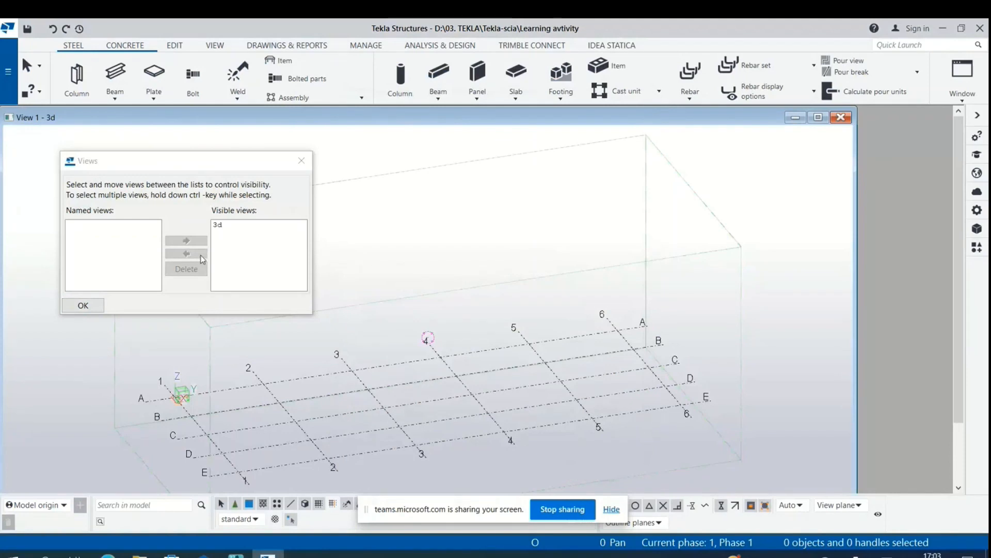
{"action": "left_click", "coordinate": [87, 309]}
Step: Open the rectangular grid's properties and enter 0.00 2*11000 as its X coordinates
{"action": "scroll", "coordinate": [462, 284], "scroll_direction": "down", "scroll_amount": 4}
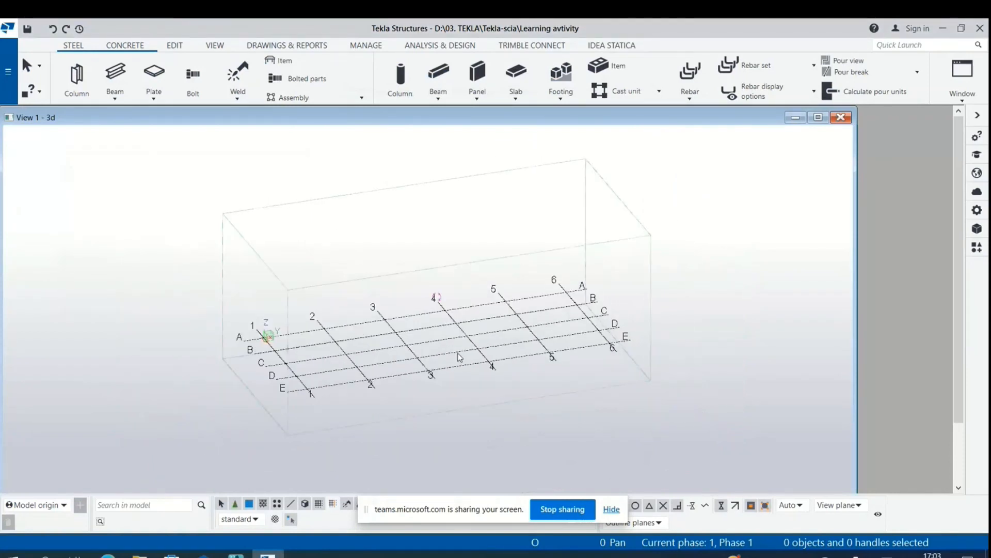
{"action": "scroll", "coordinate": [339, 436], "scroll_direction": "up", "scroll_amount": 3}
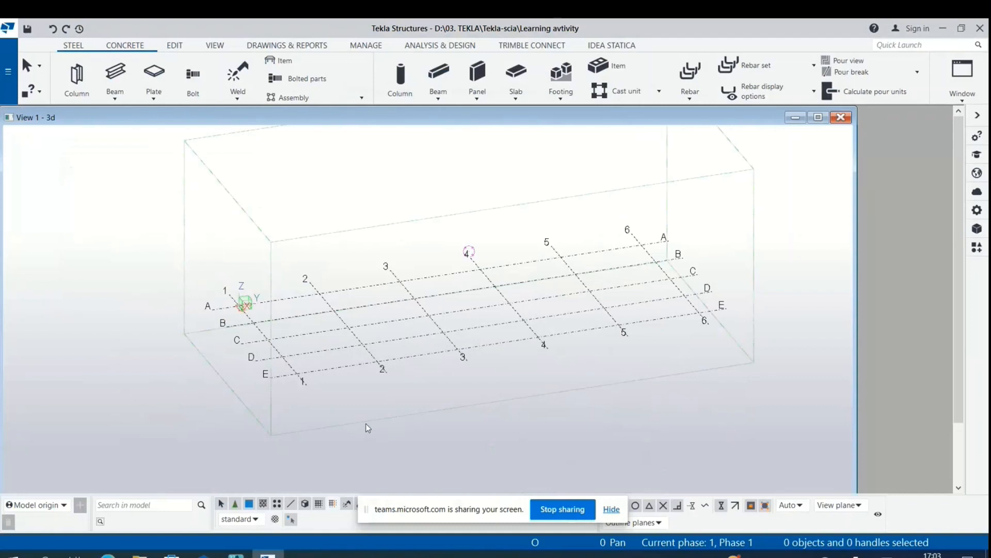
{"action": "scroll", "coordinate": [291, 383], "scroll_direction": "up", "scroll_amount": 4}
{"action": "scroll", "coordinate": [309, 368], "scroll_direction": "down", "scroll_amount": 3}
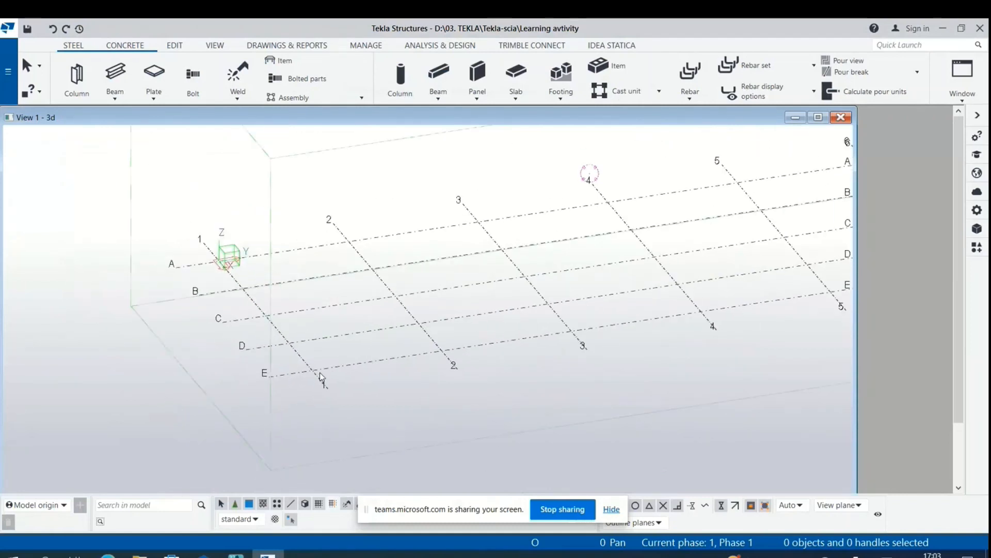
{"action": "scroll", "coordinate": [320, 373], "scroll_direction": "up", "scroll_amount": 4}
{"action": "double_click", "coordinate": [320, 367]}
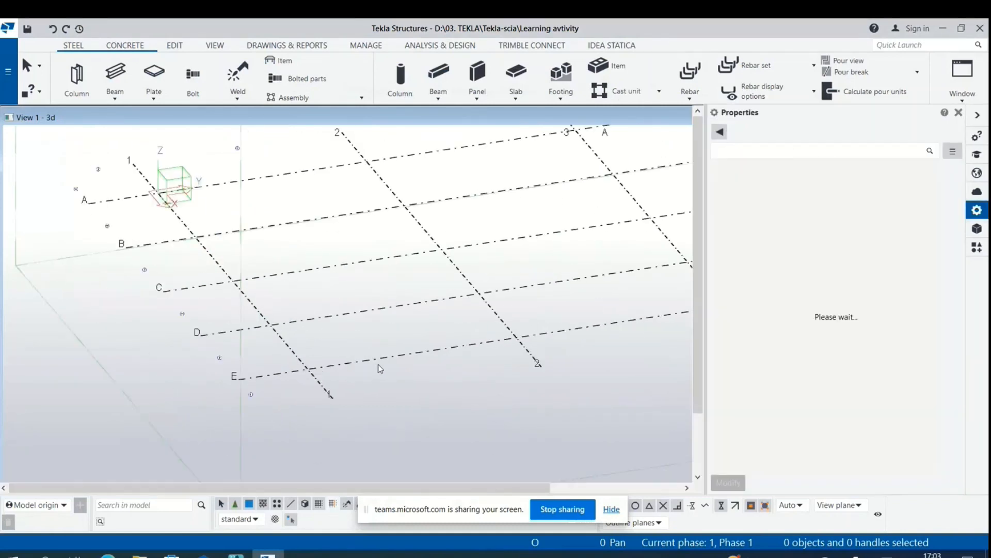
{"action": "scroll", "coordinate": [237, 351], "scroll_direction": "down", "scroll_amount": 2}
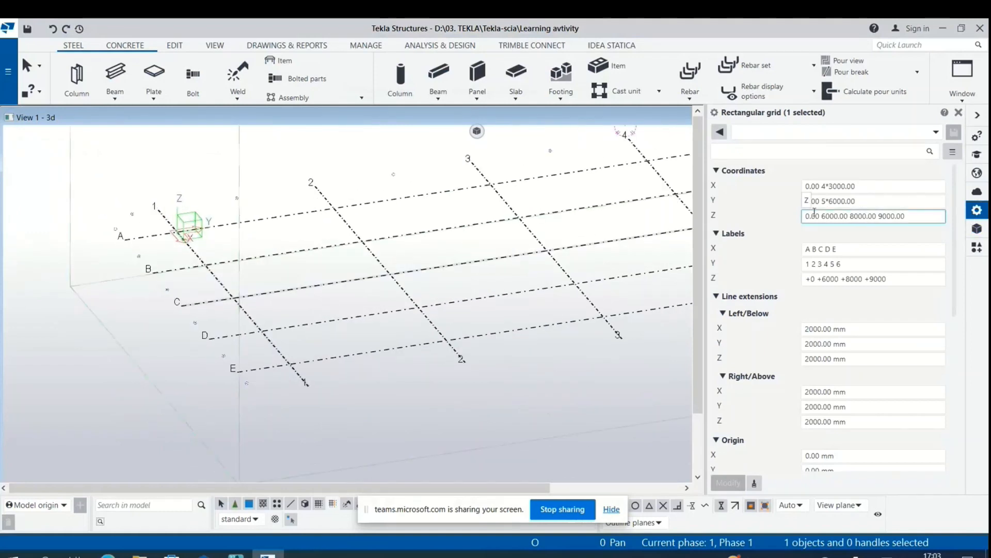
{"action": "left_click", "coordinate": [874, 187]}
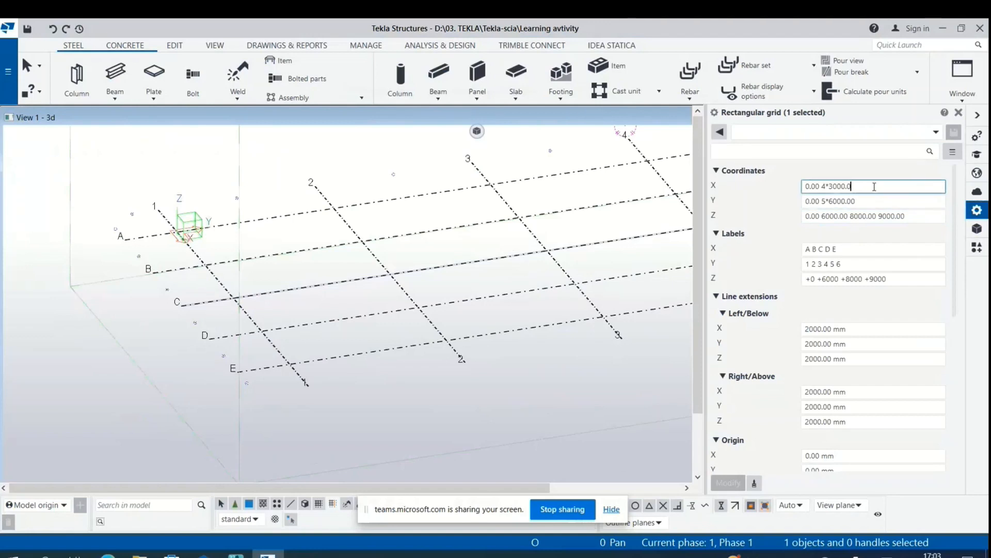
{"action": "key", "text": "BackSpace"}
{"action": "key", "text": "BackSpace"}
{"action": "key", "text": "BackSpace"}
{"action": "key", "text": "BackSpace"}
{"action": "key", "text": "BackSpace"}
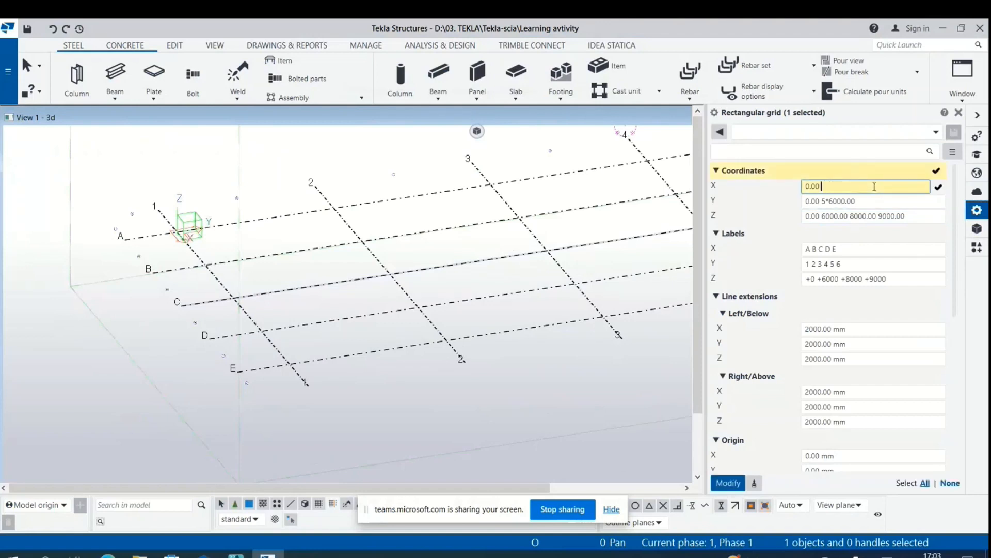
{"action": "type", "text": "2*11000"}
Step: Set the grid's Y coordinate to 0 and its Z coordinates to 0.00 6000.00 1100
{"action": "left_click", "coordinate": [870, 201]}
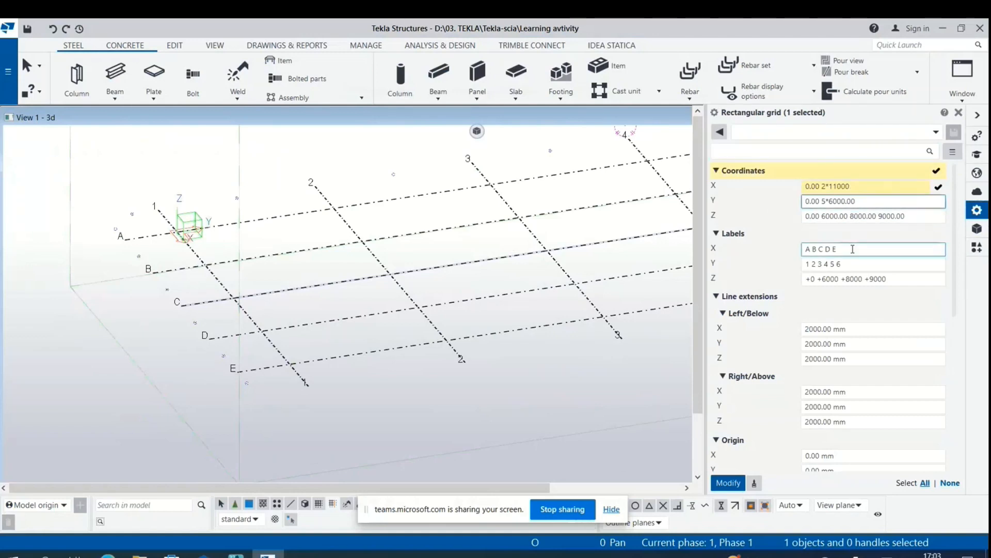
{"action": "left_click_drag", "start_coordinate": [858, 201], "coordinate": [786, 208]}
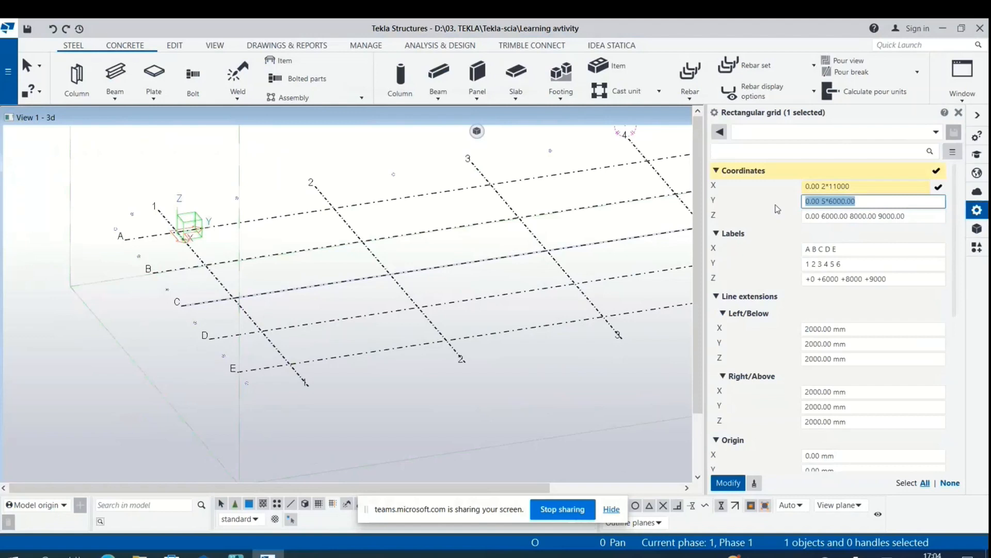
{"action": "type", "text": "0"}
{"action": "left_click", "coordinate": [917, 217]}
{"action": "left_click_drag", "start_coordinate": [917, 217], "coordinate": [805, 216]}
{"action": "left_click_drag", "start_coordinate": [913, 215], "coordinate": [850, 216]}
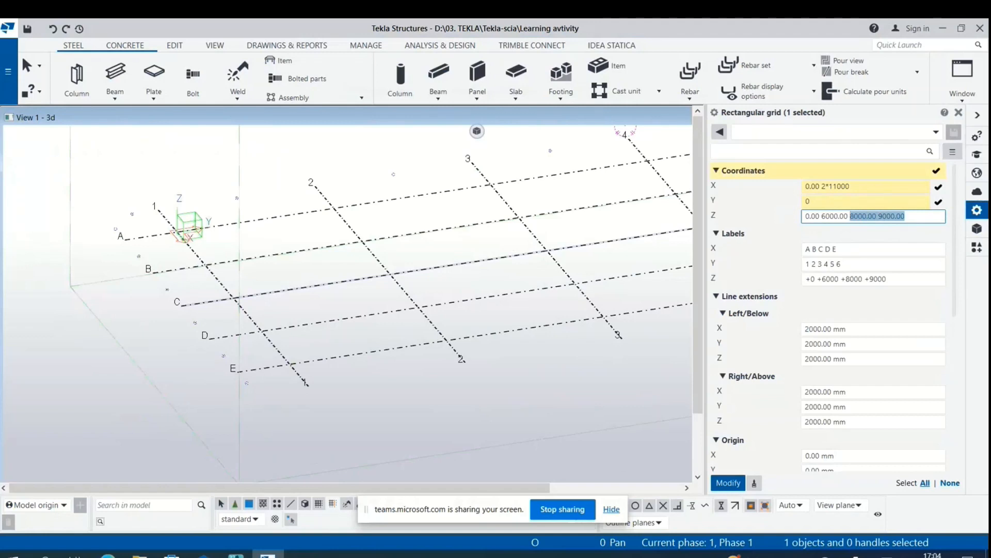
{"action": "type", "text": "1100"}
Step: Set the grid's X labels to A B C and clear its Y labels
{"action": "left_click", "coordinate": [888, 249]}
{"action": "left_click_drag", "start_coordinate": [855, 249], "coordinate": [799, 251]}
{"action": "key", "text": "BackSpace"}
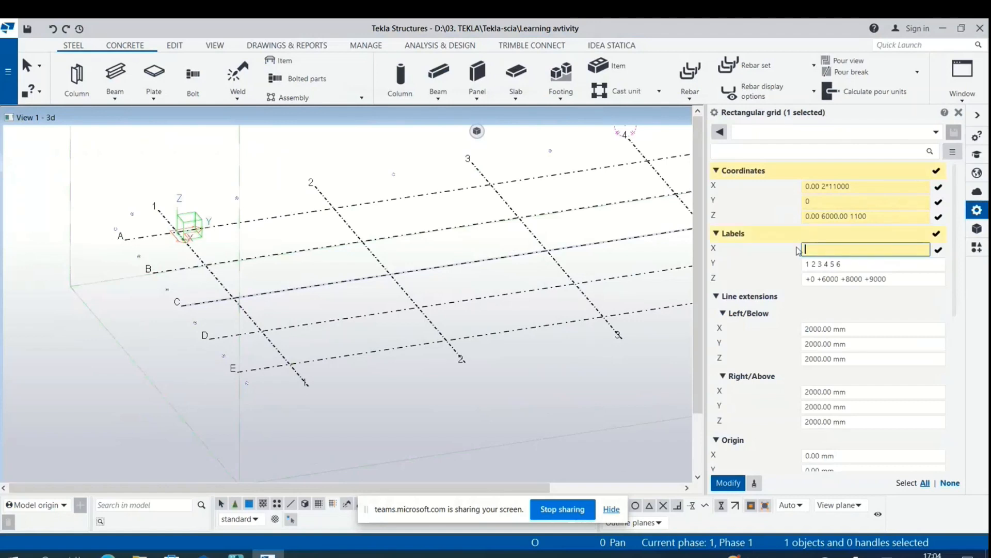
{"action": "type", "text": "A B"}
{"action": "key", "text": "BackSpace"}
{"action": "key", "text": "BackSpace"}
{"action": "type", "text": "b c"}
{"action": "left_click_drag", "start_coordinate": [841, 251], "coordinate": [812, 248]}
{"action": "type", "text": "b"}
{"action": "key", "text": "BackSpace"}
{"action": "type", "text": "B"}
{"action": "type", "text": " B"}
{"action": "type", "text": " C"}
{"action": "key", "text": "Tab"}
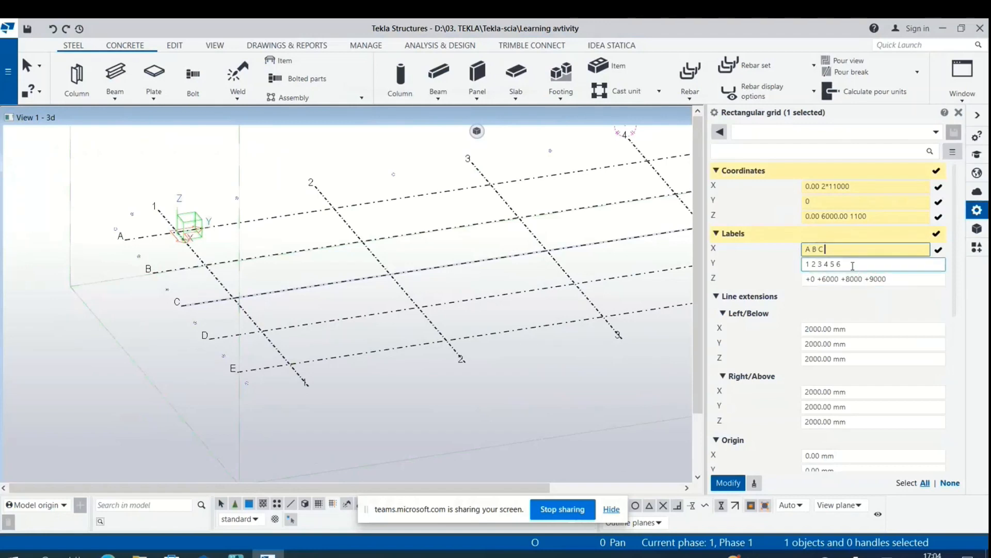
{"action": "key", "text": "Delete"}
{"action": "key", "text": "Tab"}
Step: Set the grid's Z labels to +0 +6000 +7100 and apply the changes to the grid
{"action": "left_click", "coordinate": [902, 279]}
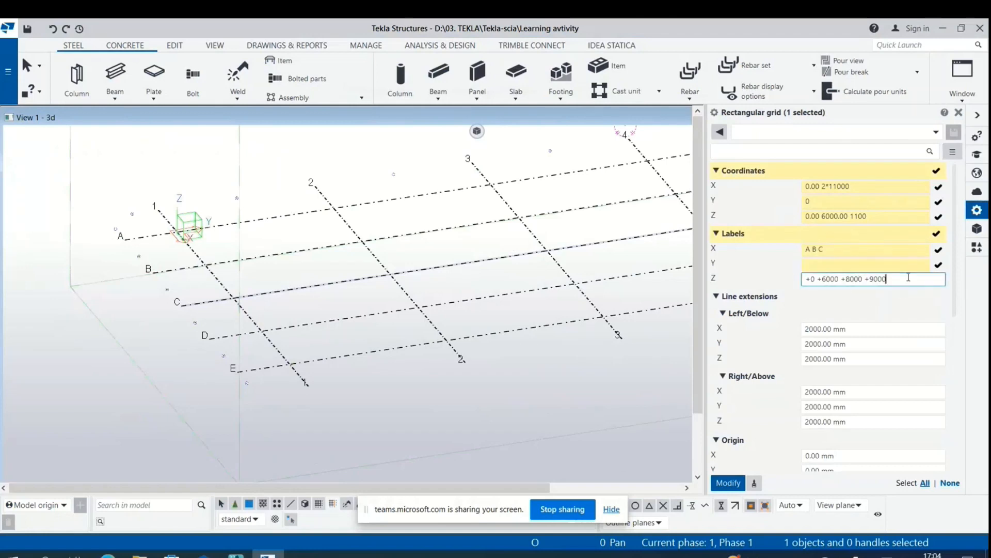
{"action": "left_click_drag", "start_coordinate": [902, 279], "coordinate": [851, 279]}
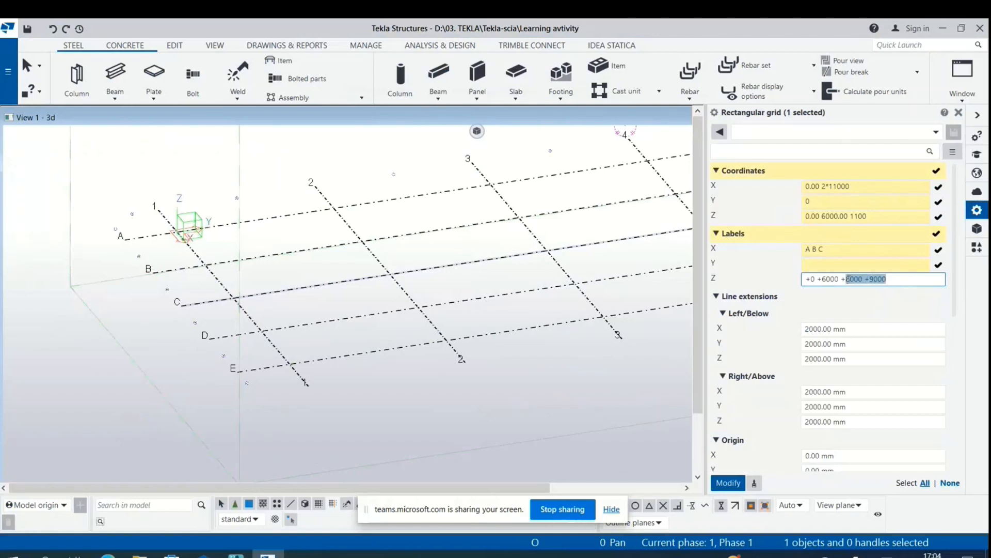
{"action": "left_click", "coordinate": [892, 342]}
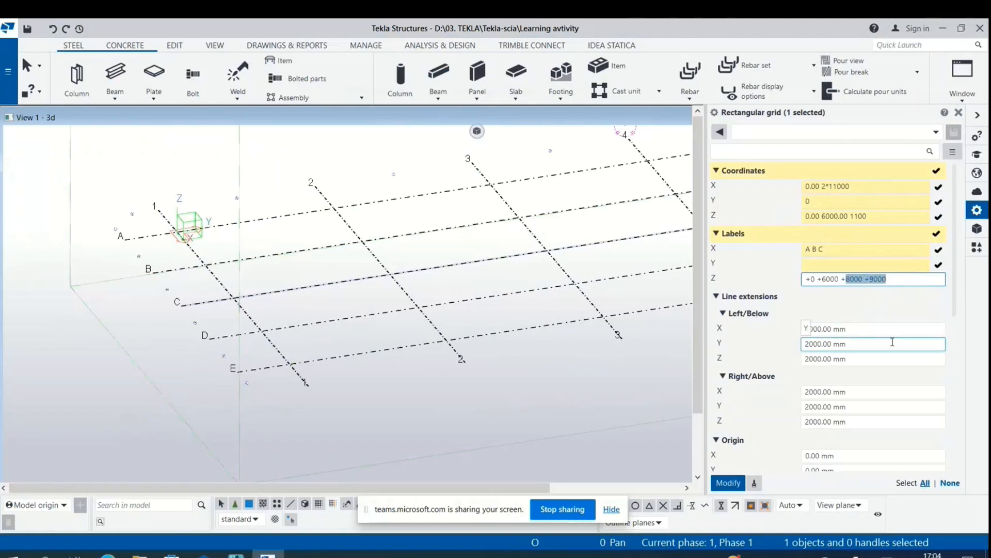
{"action": "type", "text": "7"}
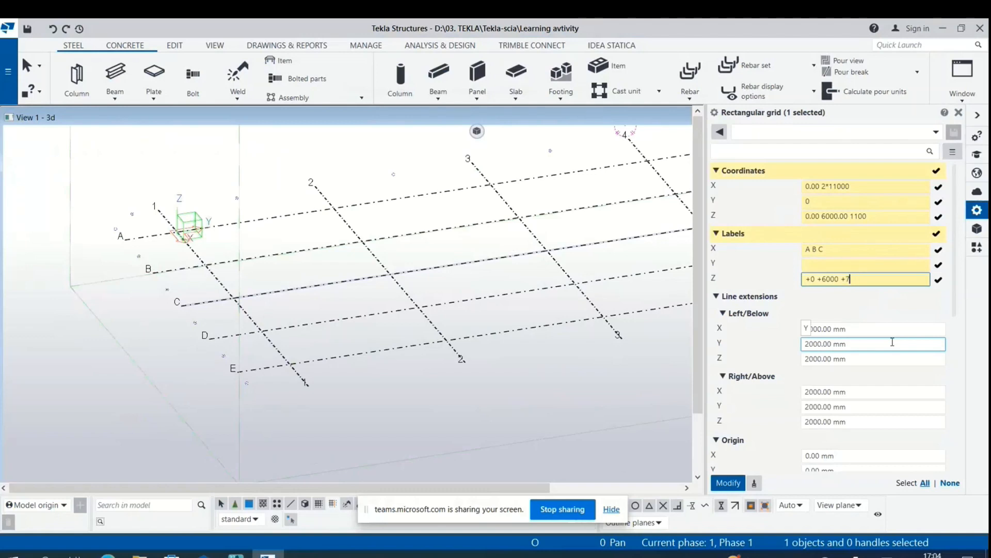
{"action": "type", "text": "1100"}
{"action": "left_click", "coordinate": [729, 483]}
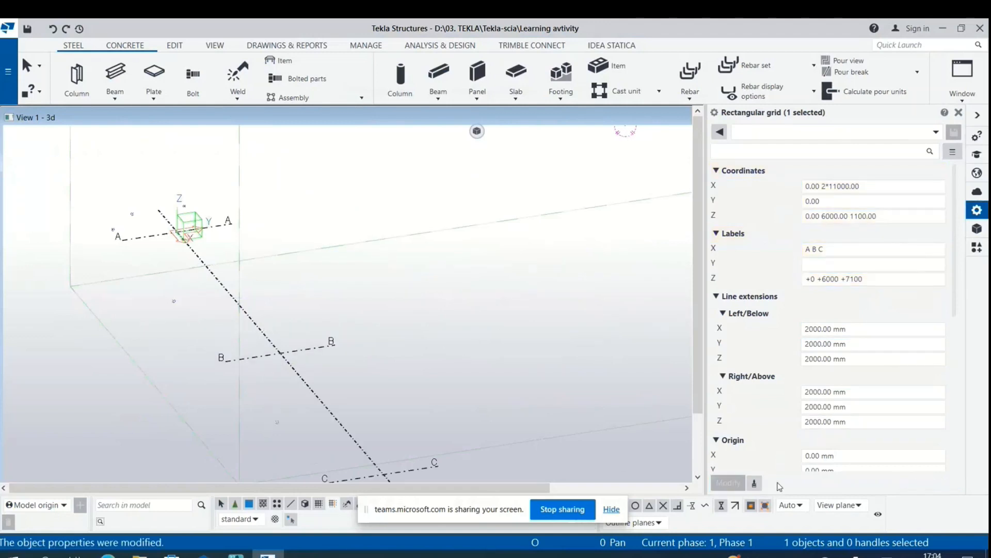
Step: Create views along all lines of the rectangular grid using the standard settings
{"action": "scroll", "coordinate": [651, 377], "scroll_direction": "down", "scroll_amount": 1}
{"action": "scroll", "coordinate": [459, 276], "scroll_direction": "down", "scroll_amount": 1}
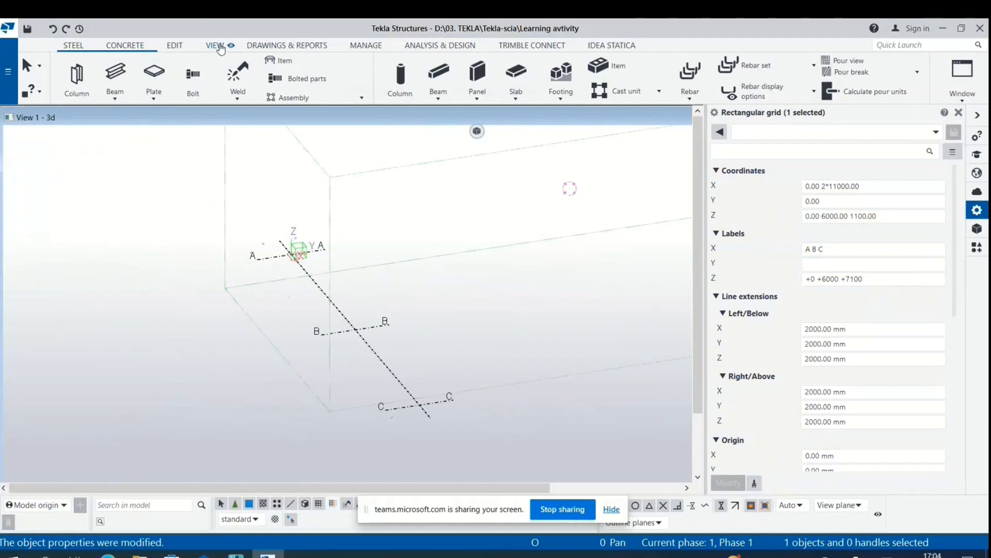
{"action": "left_click", "coordinate": [220, 48]}
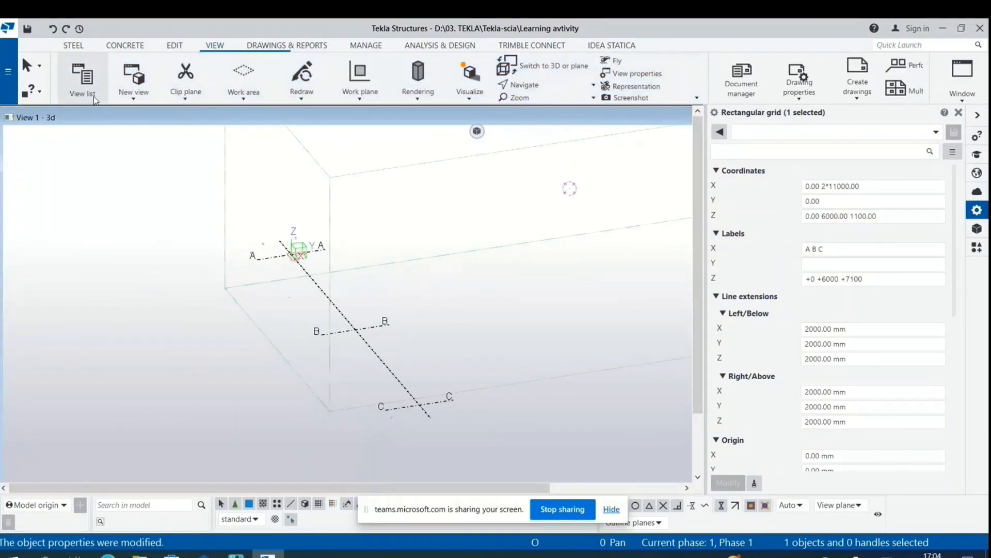
{"action": "left_click", "coordinate": [124, 98]}
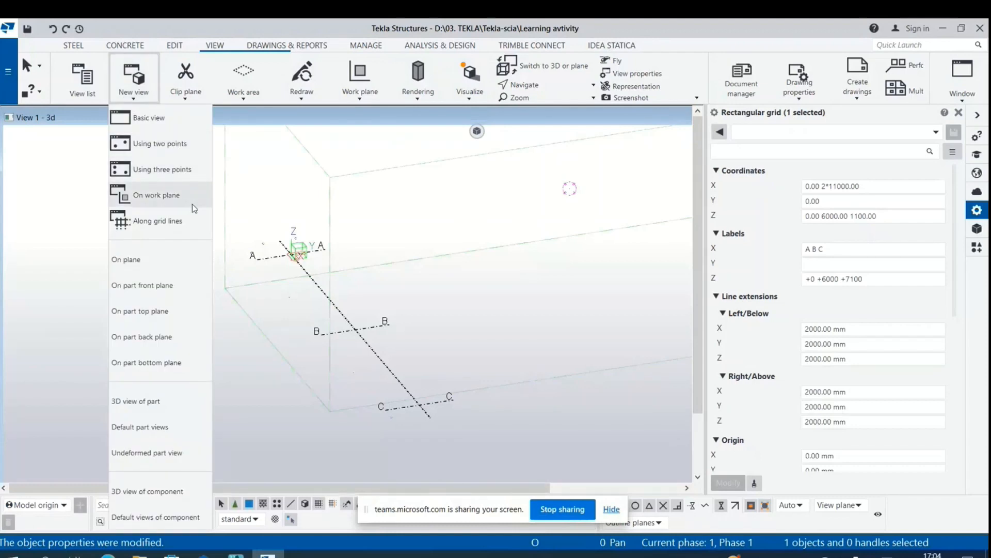
{"action": "left_click", "coordinate": [152, 232]}
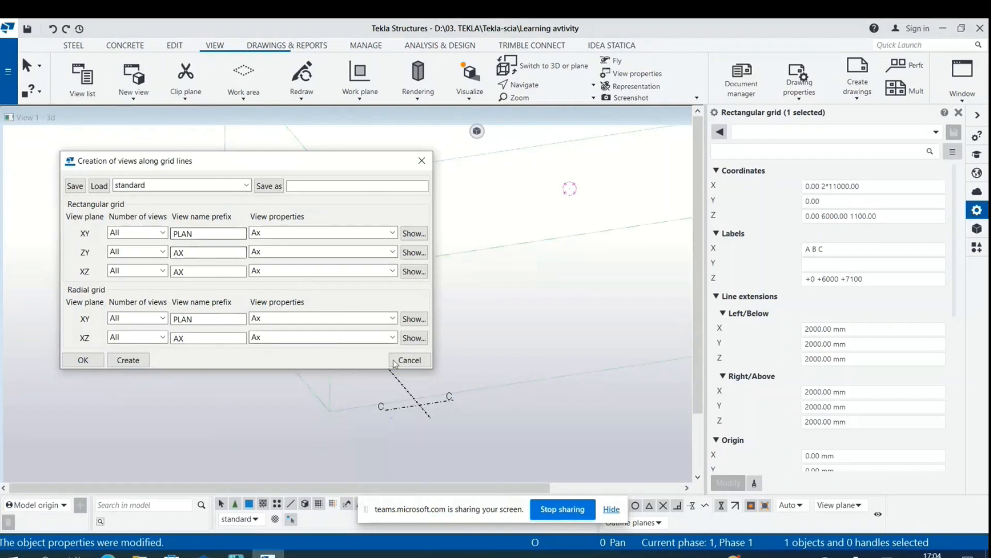
{"action": "left_click", "coordinate": [128, 359]}
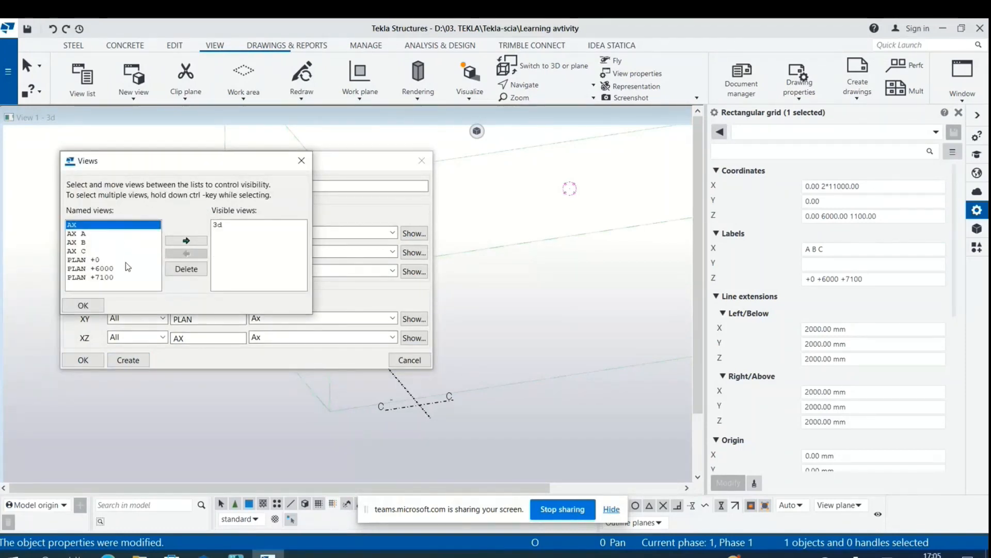
Step: Delete the named views from AX A to PLAN +7100, keeping only AX and the 3d view
{"action": "left_click", "coordinate": [99, 234]}
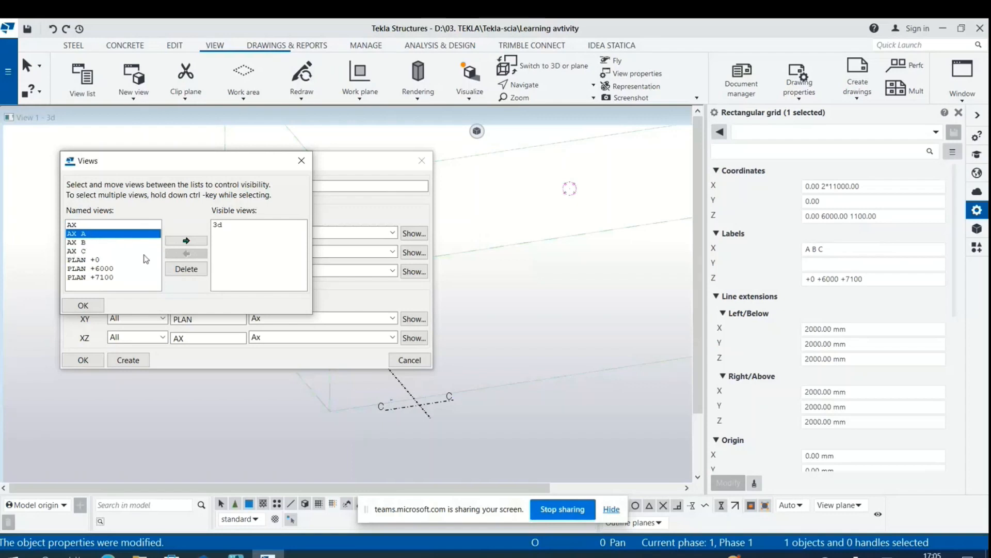
{"action": "left_click", "coordinate": [104, 277], "text": "shift"}
{"action": "left_click", "coordinate": [192, 269]}
{"action": "left_click", "coordinate": [467, 300]}
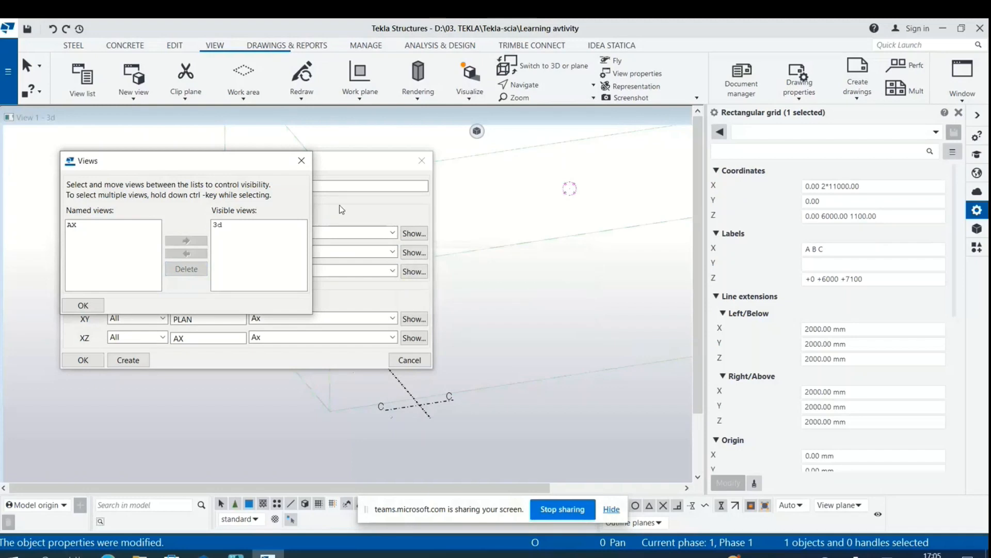
Step: Recreate the views along the grid lines and make the AX A view visible
{"action": "left_click", "coordinate": [301, 161]}
{"action": "left_click", "coordinate": [128, 360]}
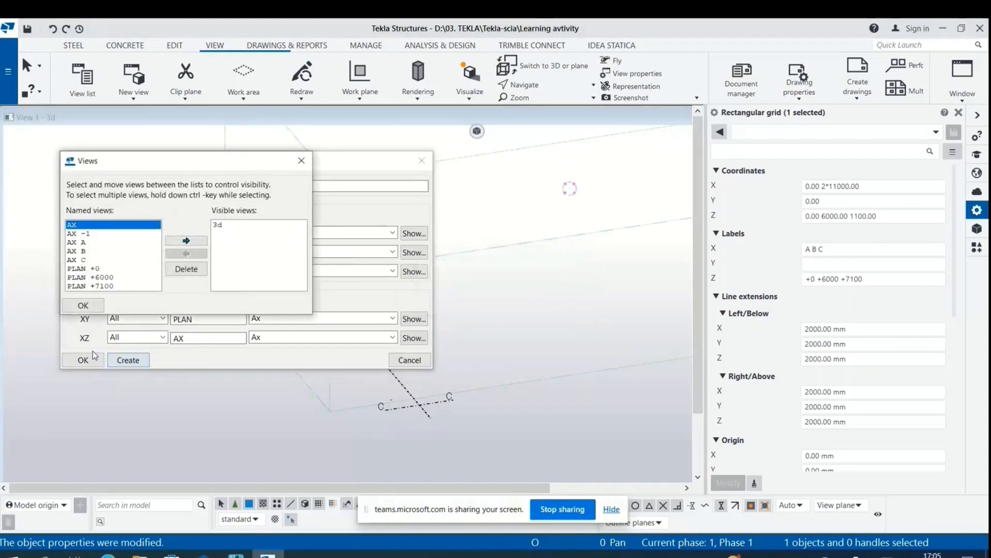
{"action": "left_click", "coordinate": [85, 242]}
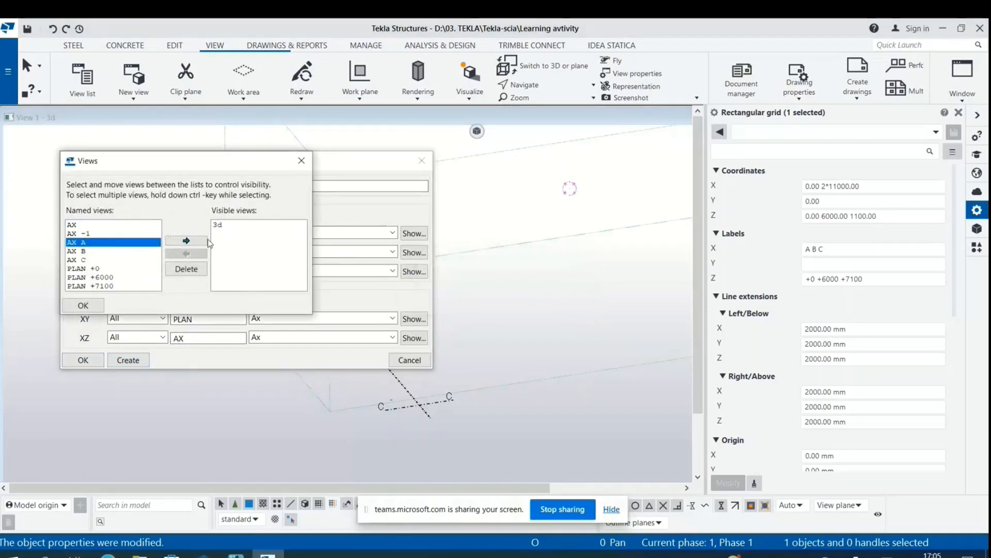
{"action": "left_click", "coordinate": [199, 242]}
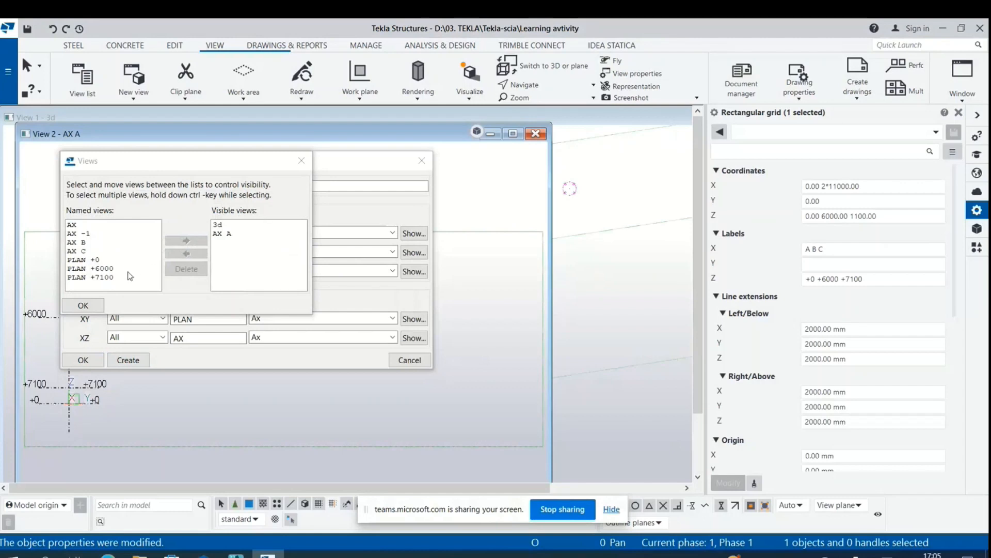
{"action": "left_click_drag", "start_coordinate": [273, 165], "coordinate": [476, 336]}
{"action": "left_click_drag", "start_coordinate": [480, 293], "coordinate": [480, 269]}
{"action": "left_click", "coordinate": [517, 262]}
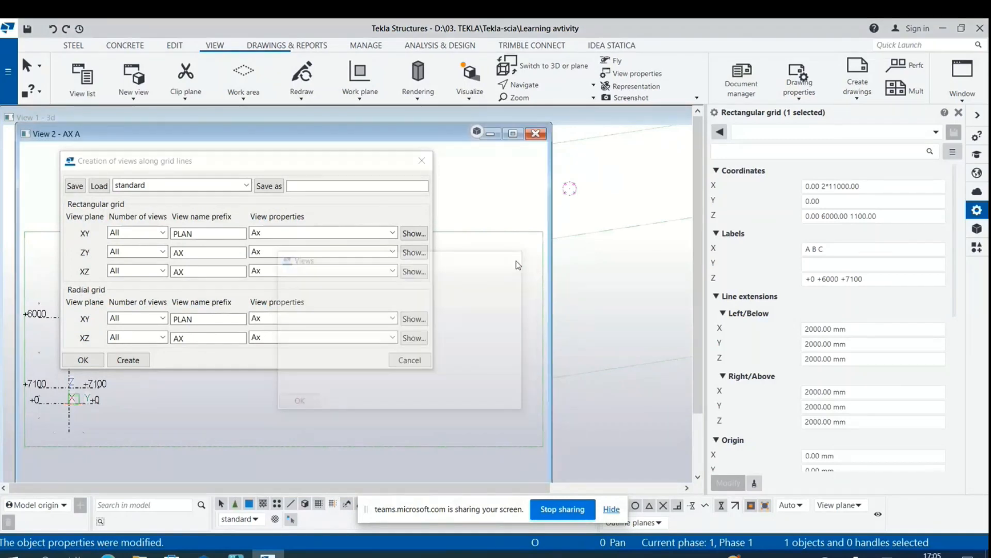
{"action": "left_click", "coordinate": [422, 160]}
{"action": "scroll", "coordinate": [299, 300], "scroll_direction": "down", "scroll_amount": 1}
{"action": "left_click", "coordinate": [826, 264]}
{"action": "type", "text": "A"}
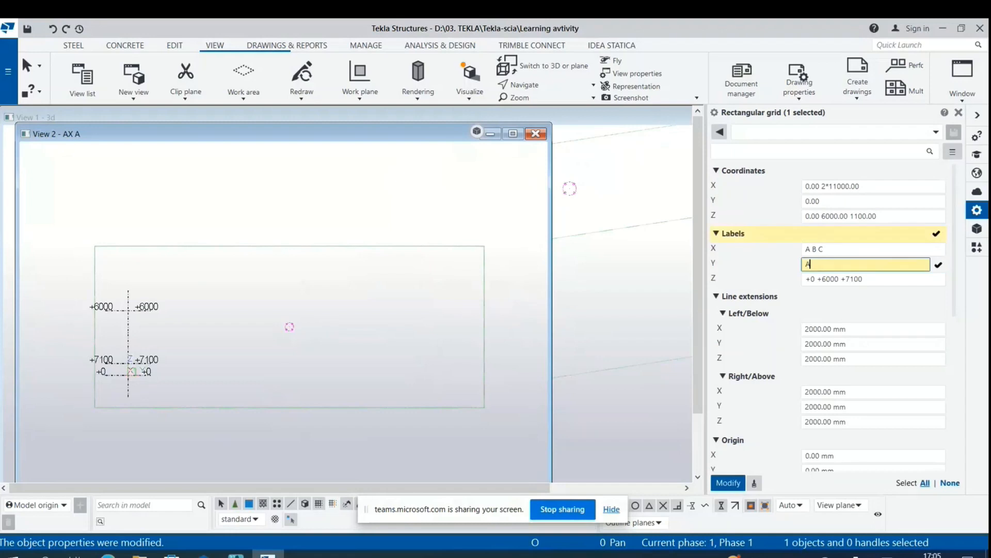
{"action": "left_click", "coordinate": [601, 355]}
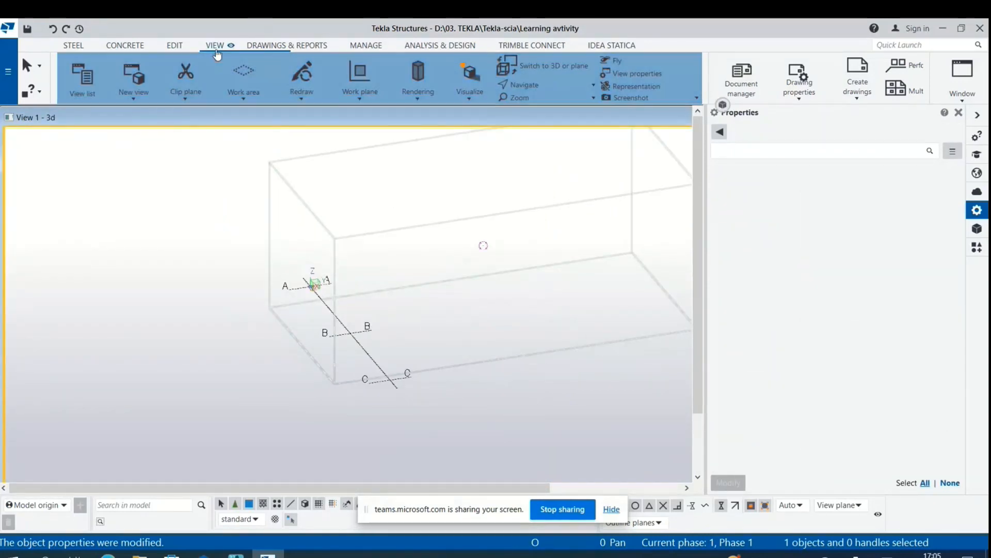
Step: Create the grid line views again with the standard settings, and delete all the named views that are not visible
{"action": "left_click", "coordinate": [134, 98]}
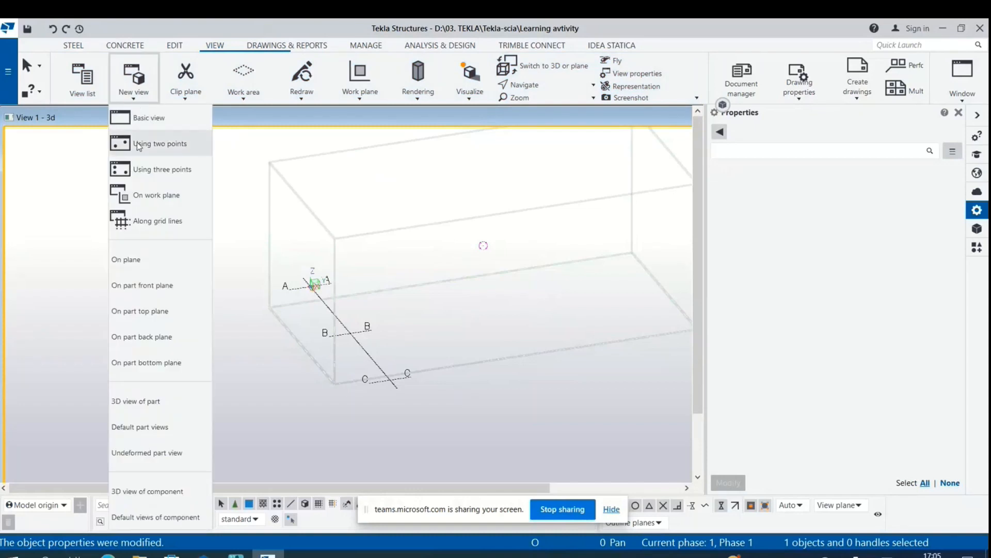
{"action": "left_click", "coordinate": [148, 220]}
{"action": "left_click", "coordinate": [124, 363]}
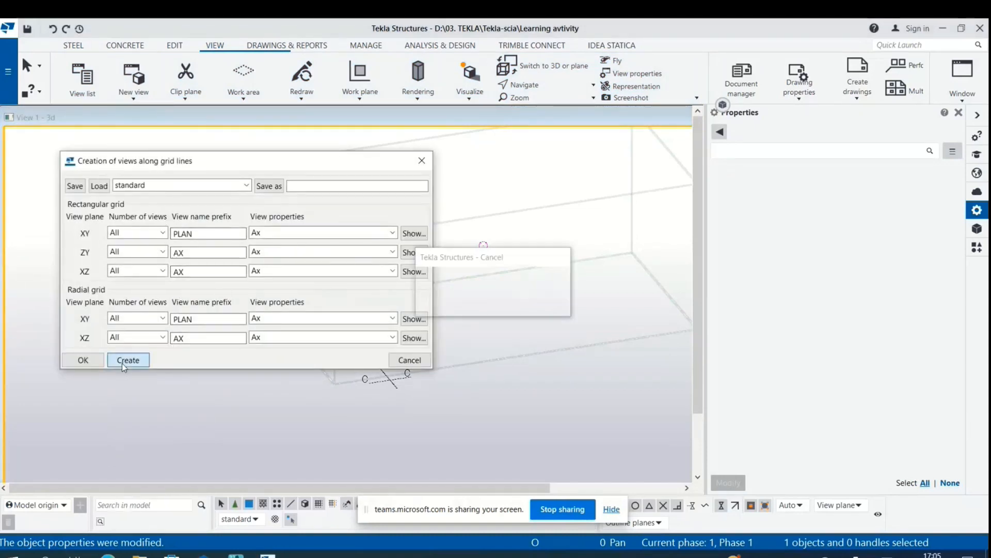
{"action": "scroll", "coordinate": [327, 356], "scroll_direction": "down", "scroll_amount": 3}
{"action": "scroll", "coordinate": [328, 356], "scroll_direction": "up", "scroll_amount": 3}
{"action": "scroll", "coordinate": [324, 371], "scroll_direction": "down", "scroll_amount": 3}
{"action": "left_click", "coordinate": [311, 386]}
{"action": "scroll", "coordinate": [311, 387], "scroll_direction": "up", "scroll_amount": 3}
{"action": "left_click", "coordinate": [291, 323], "text": "shift"}
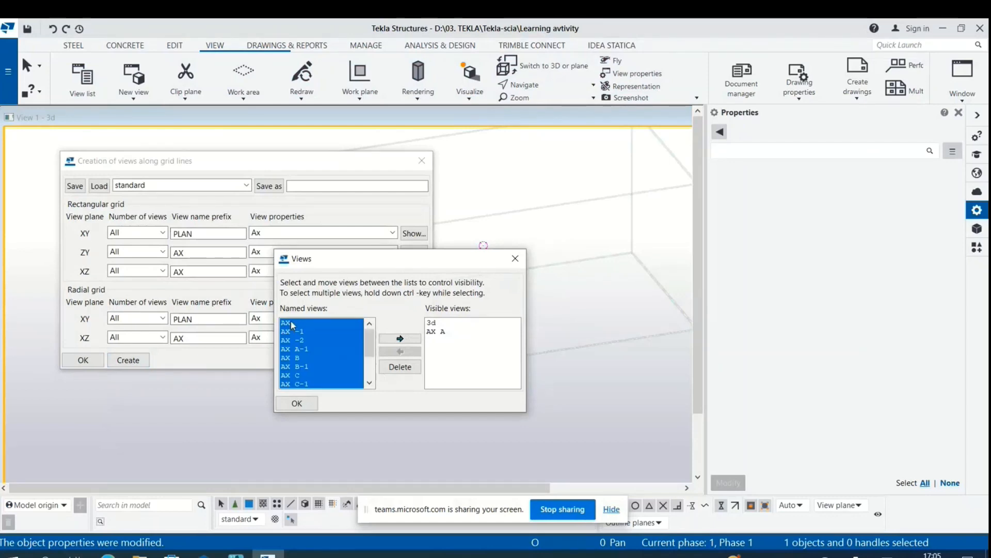
{"action": "left_click", "coordinate": [398, 366]}
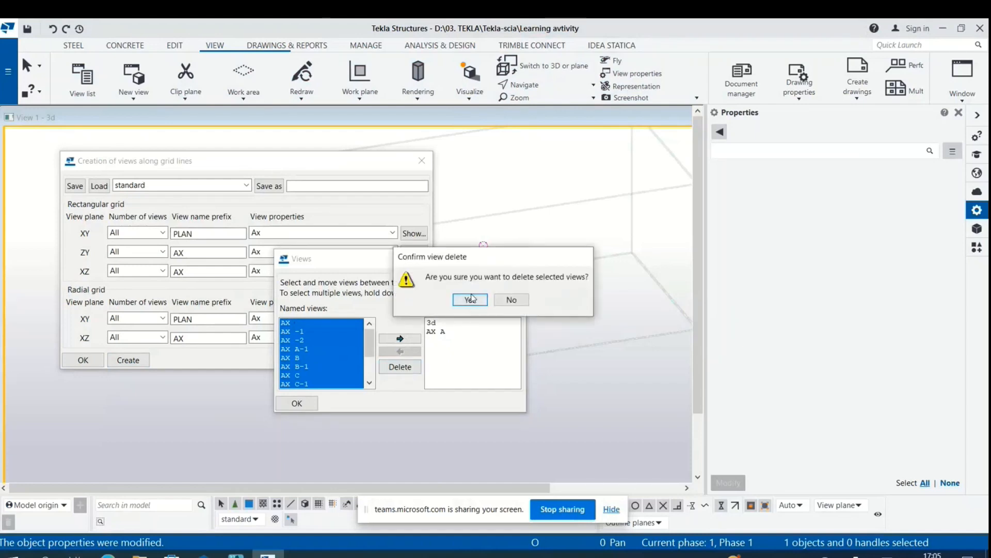
{"action": "left_click", "coordinate": [469, 298]}
Step: Generate a fresh set of views along all grid lines and close the view creation dialogs
{"action": "left_click", "coordinate": [149, 361]}
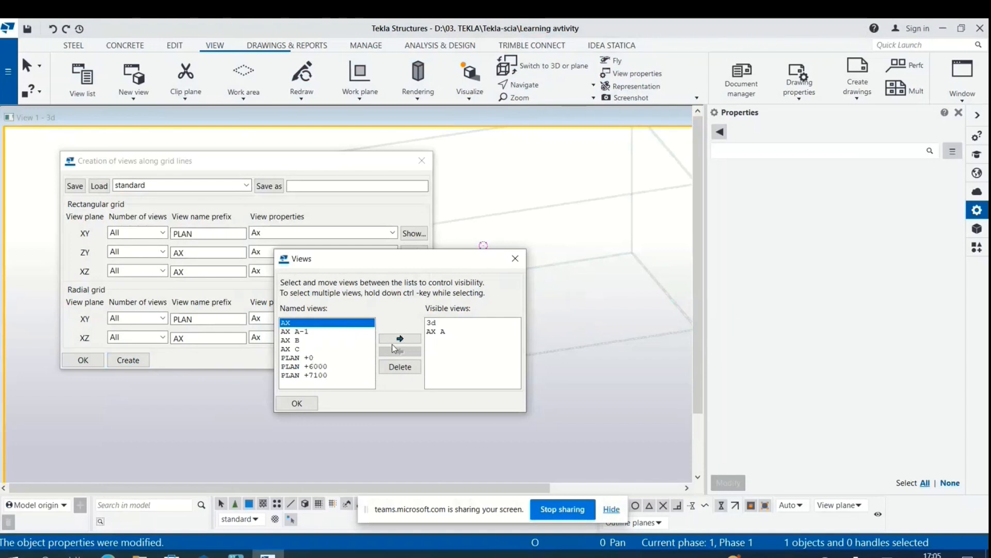
{"action": "left_click", "coordinate": [292, 403]}
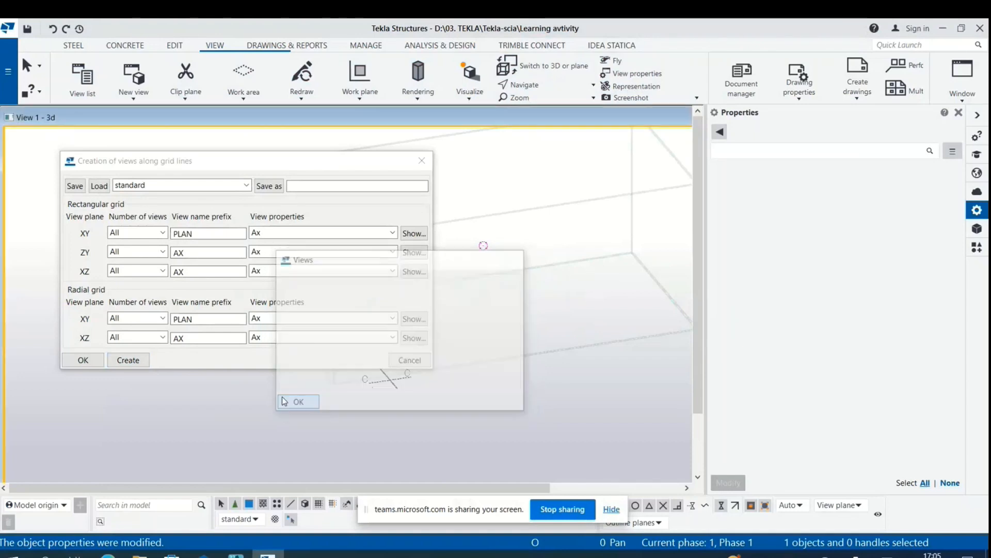
{"action": "left_click", "coordinate": [421, 161]}
Step: Switch the 3d view to a plane view and show only the selected grid
{"action": "key", "text": "ctrl+p"}
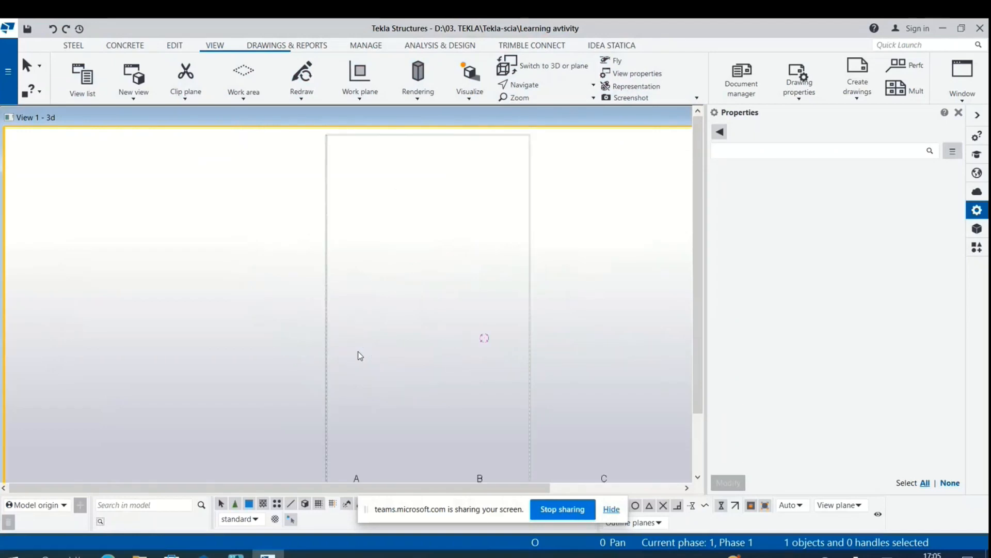
{"action": "scroll", "coordinate": [360, 356], "scroll_direction": "down", "scroll_amount": 4}
{"action": "scroll", "coordinate": [434, 415], "scroll_direction": "up", "scroll_amount": 1}
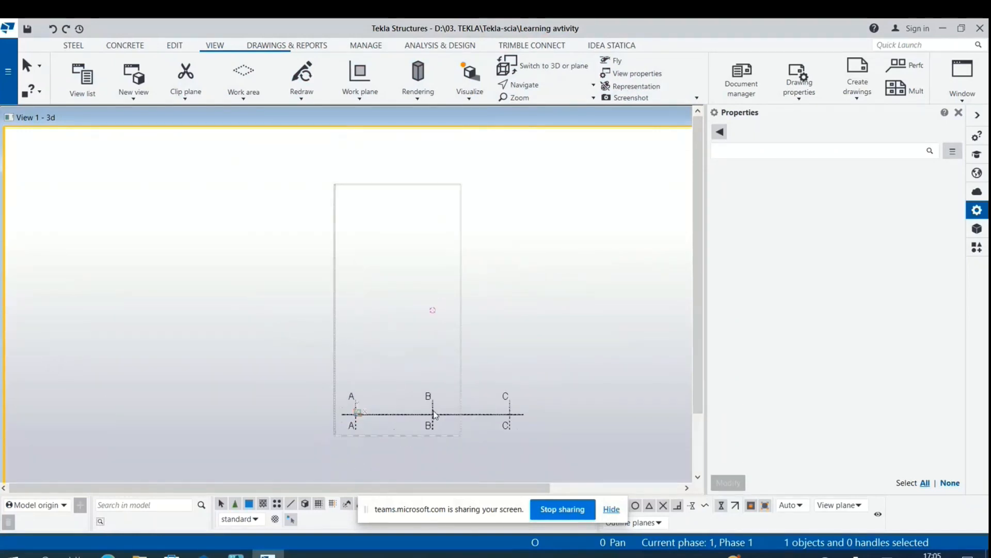
{"action": "right_click", "coordinate": [616, 228]}
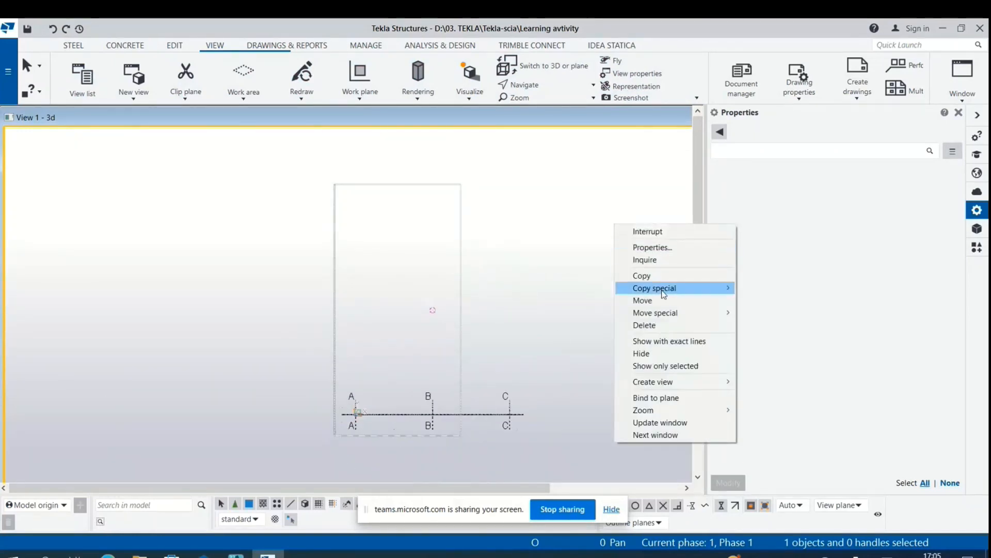
{"action": "left_click", "coordinate": [662, 367]}
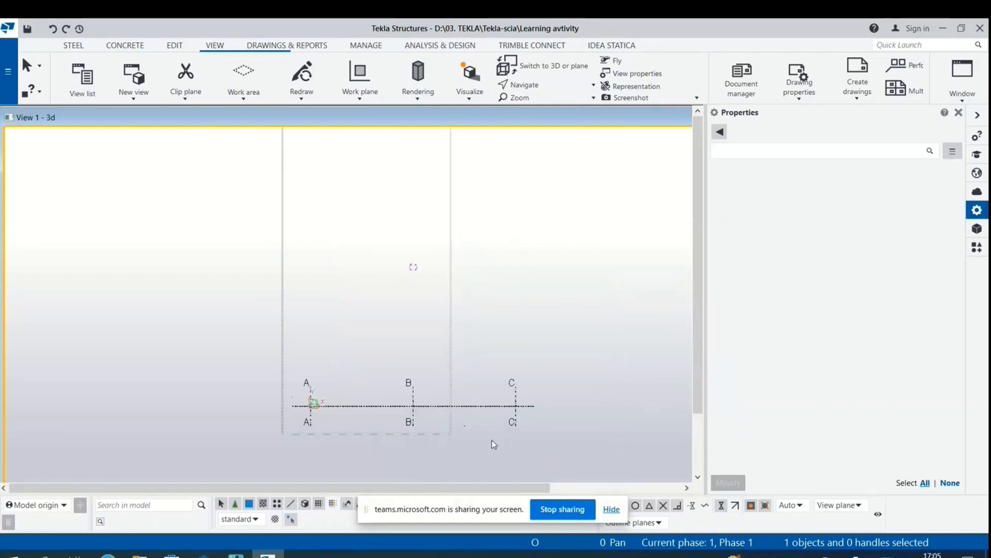
{"action": "right_click", "coordinate": [538, 266]}
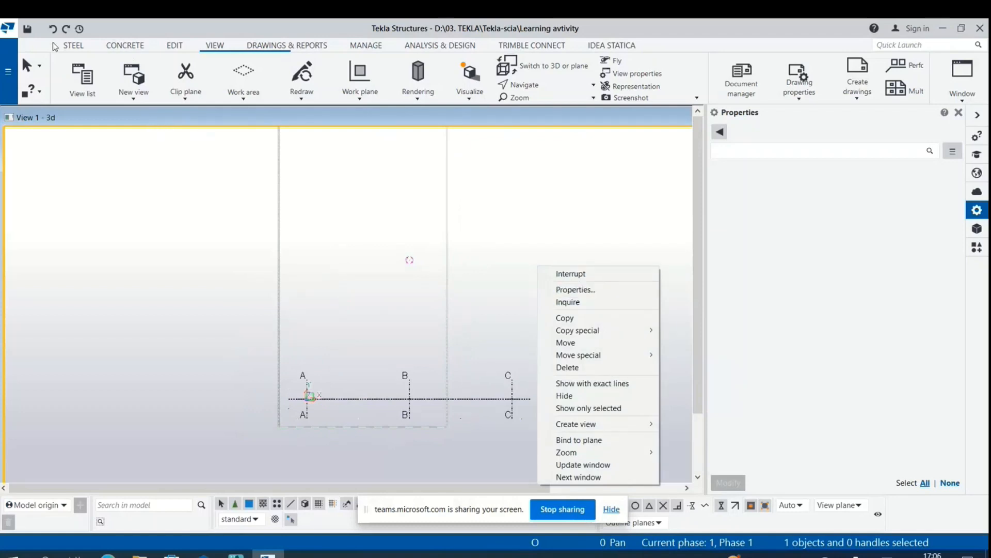
Step: Start a steel column and name it xOLUMNS
{"action": "left_click", "coordinate": [72, 45]}
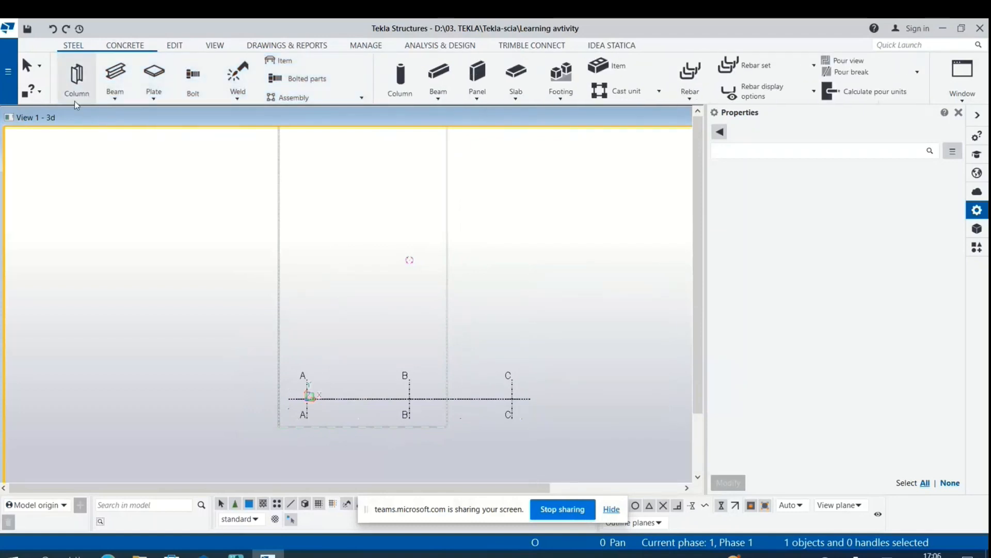
{"action": "left_click", "coordinate": [84, 82]}
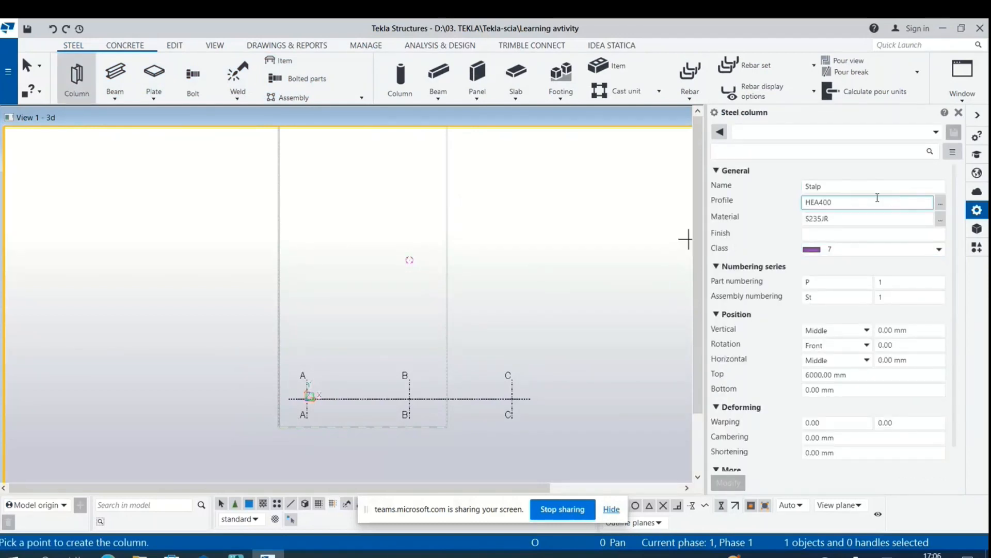
{"action": "left_click", "coordinate": [813, 188]}
{"action": "double_click", "coordinate": [813, 187]}
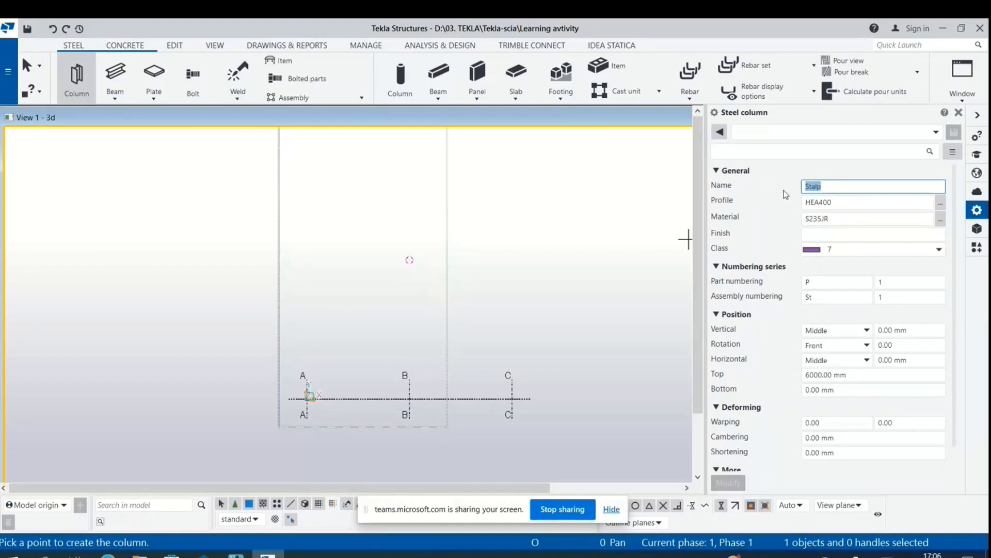
{"action": "type", "text": "xOLUMNS"}
Step: Set the steel column's profile to HEA320 from the profile catalog
{"action": "left_click", "coordinate": [857, 201]}
{"action": "left_click", "coordinate": [941, 202]}
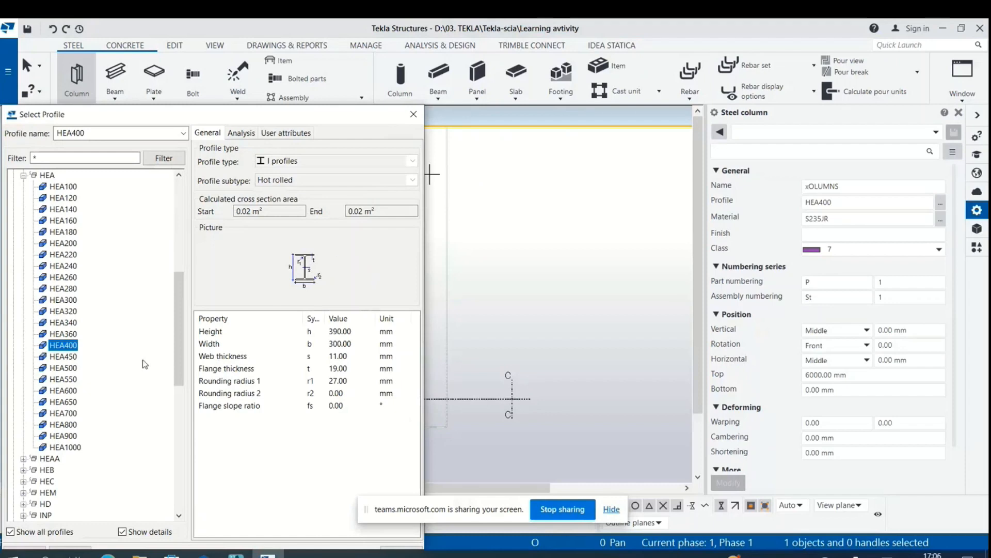
{"action": "left_click", "coordinate": [66, 312]}
{"action": "left_click_drag", "start_coordinate": [317, 121], "coordinate": [345, 50]}
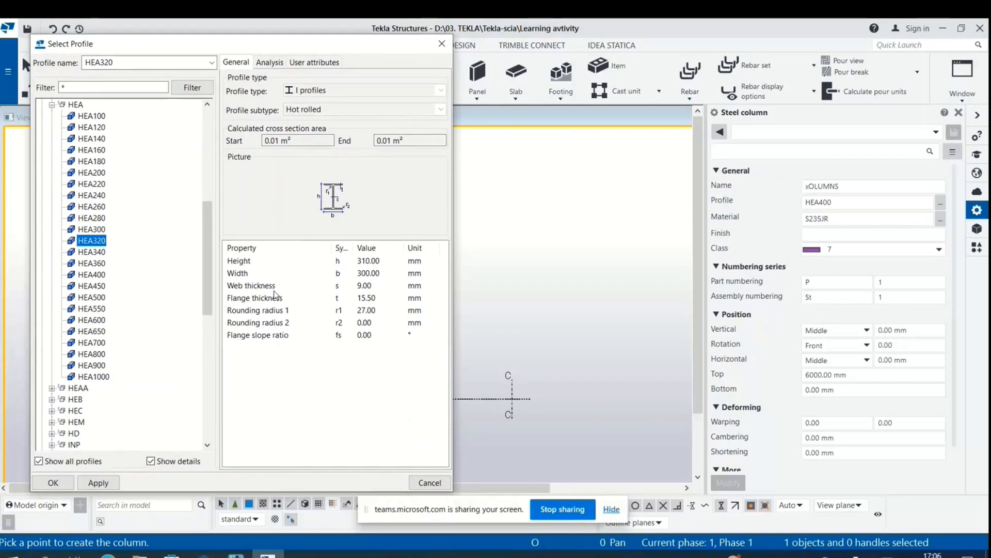
{"action": "left_click", "coordinate": [98, 482]}
{"action": "left_click", "coordinate": [52, 482]}
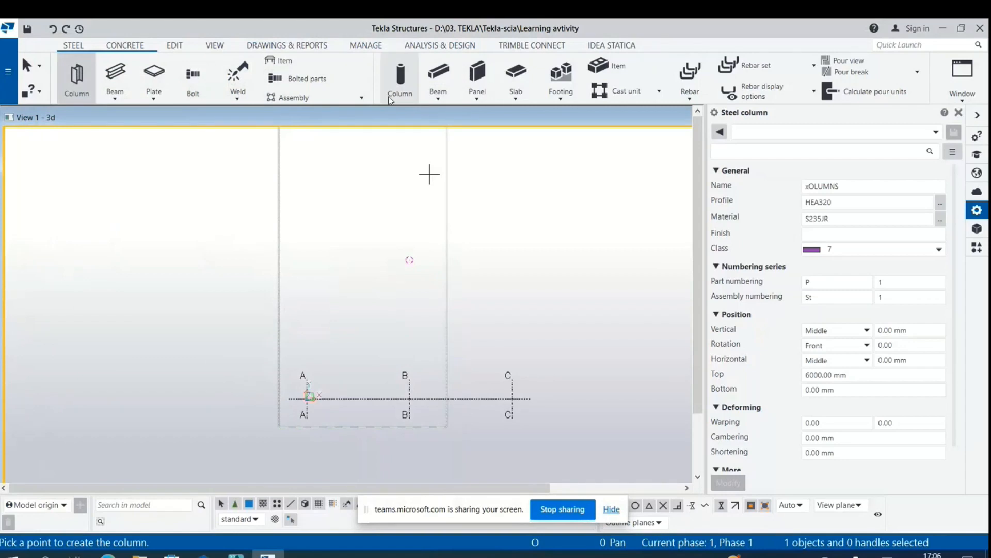
Step: Set the steel column's material to the S355 entry from the material catalog
{"action": "left_click", "coordinate": [885, 219]}
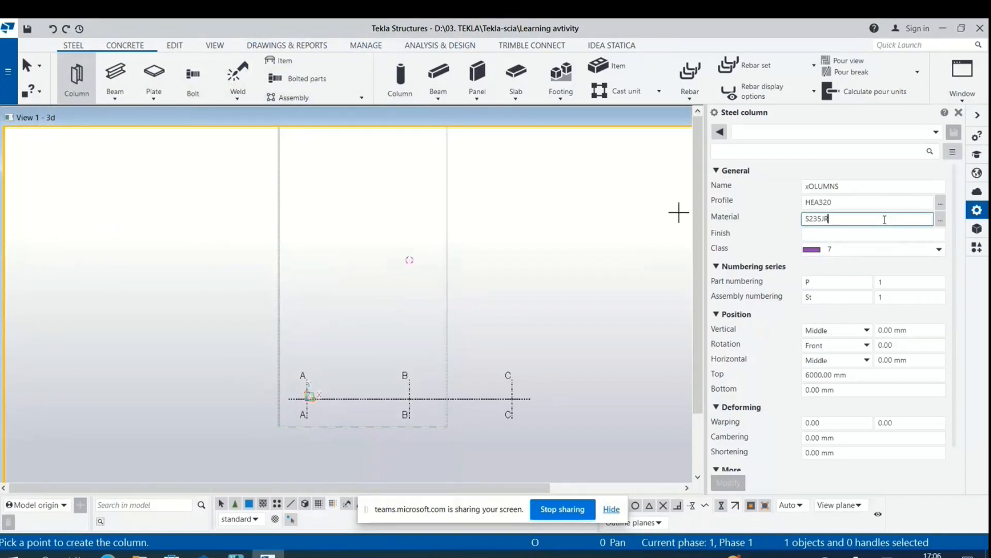
{"action": "left_click", "coordinate": [941, 220]}
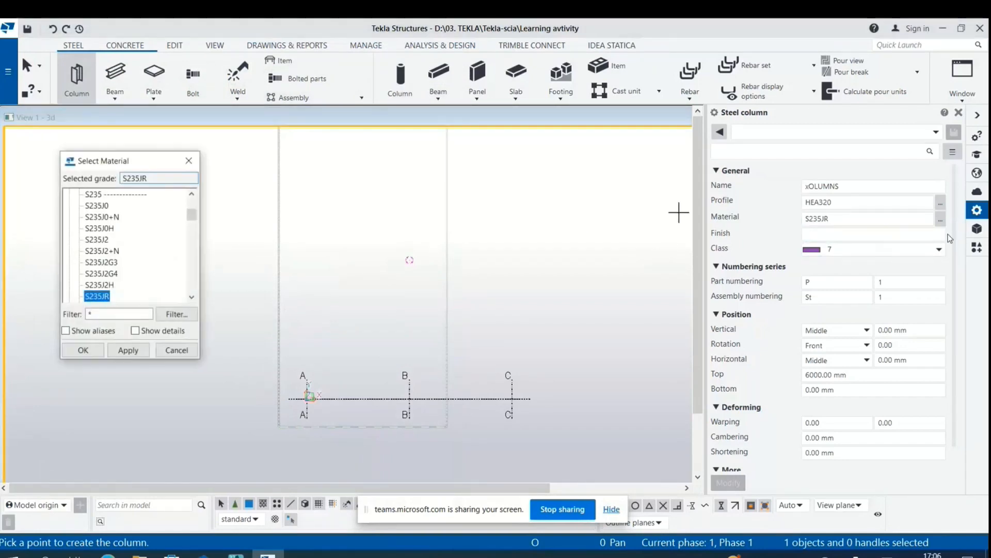
{"action": "scroll", "coordinate": [97, 281], "scroll_direction": "down", "scroll_amount": 3}
{"action": "scroll", "coordinate": [125, 288], "scroll_direction": "down", "scroll_amount": 5}
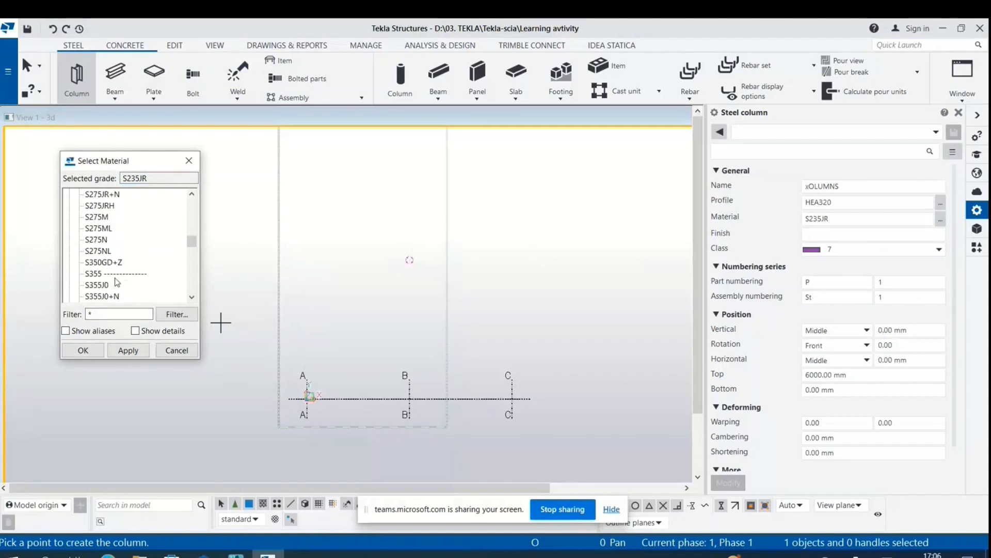
{"action": "scroll", "coordinate": [98, 286], "scroll_direction": "down", "scroll_amount": 3}
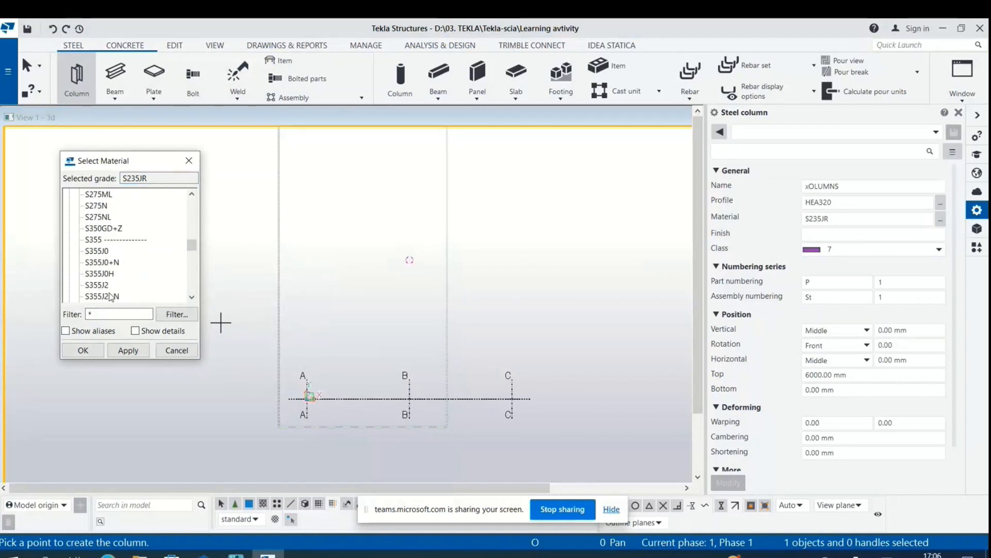
{"action": "scroll", "coordinate": [102, 252], "scroll_direction": "up", "scroll_amount": 1}
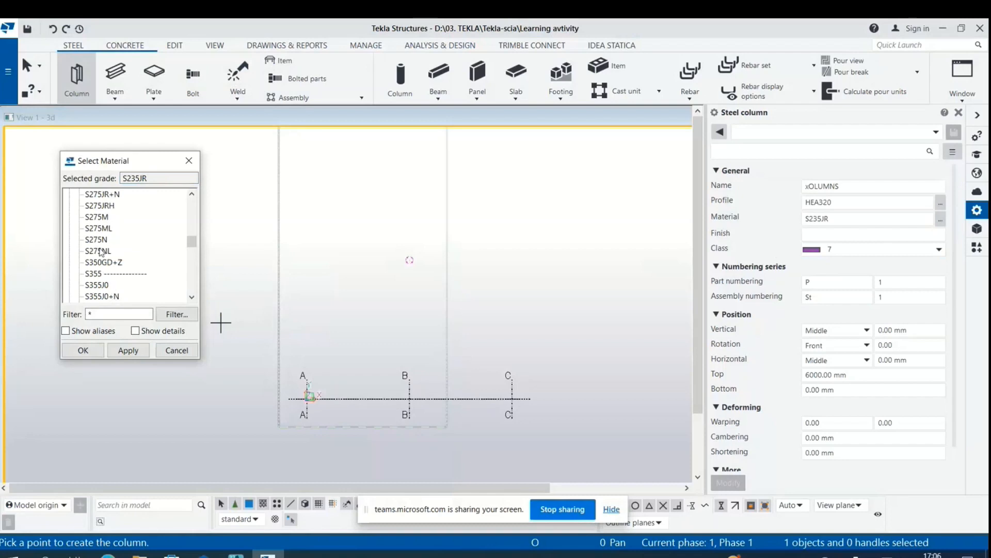
{"action": "left_click", "coordinate": [90, 276]}
{"action": "left_click", "coordinate": [126, 351]}
{"action": "left_click", "coordinate": [83, 350]}
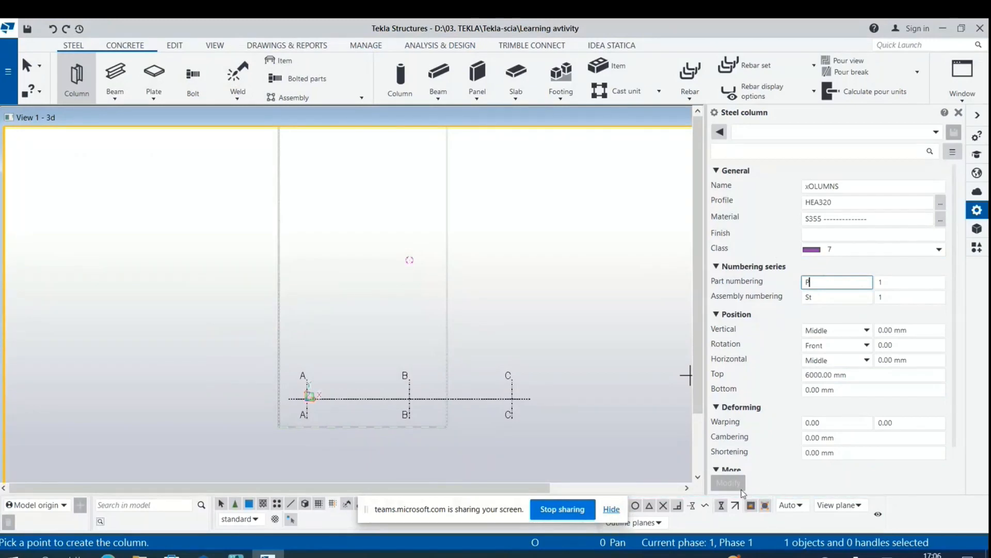
Step: Place the steel column at the intersection of grid line A and the long grid line
{"action": "scroll", "coordinate": [889, 331], "scroll_direction": "down", "scroll_amount": 1}
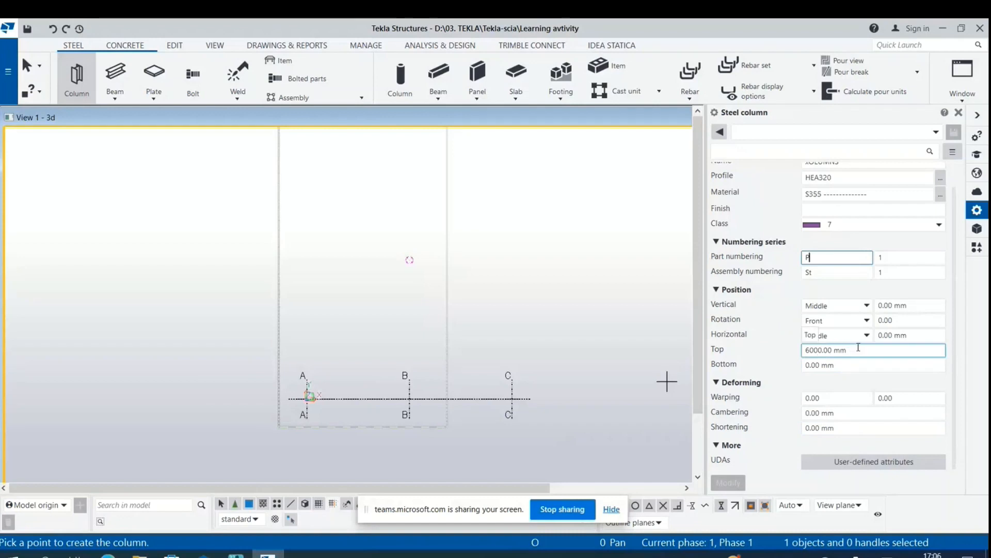
{"action": "left_click_drag", "start_coordinate": [868, 350], "coordinate": [794, 362]}
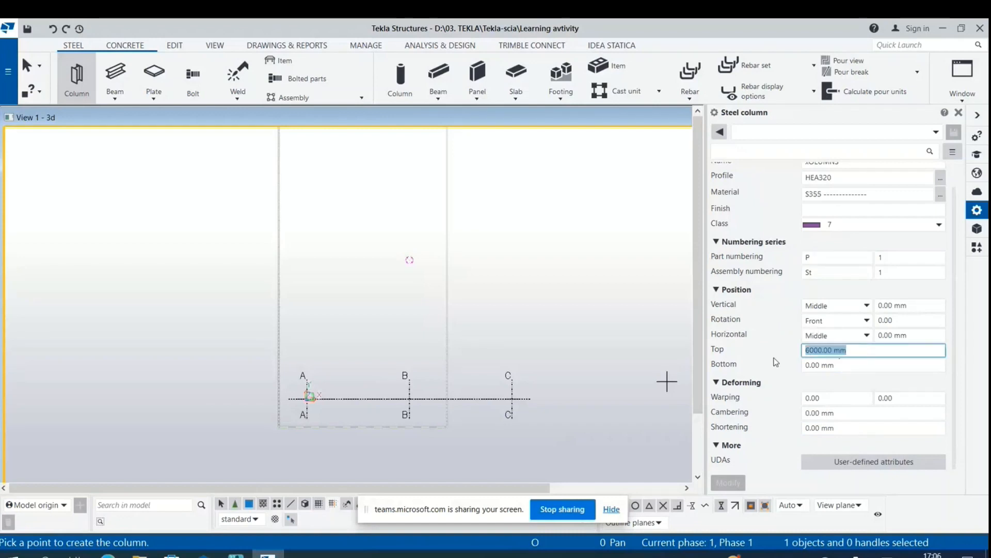
{"action": "scroll", "coordinate": [318, 419], "scroll_direction": "up", "scroll_amount": 3}
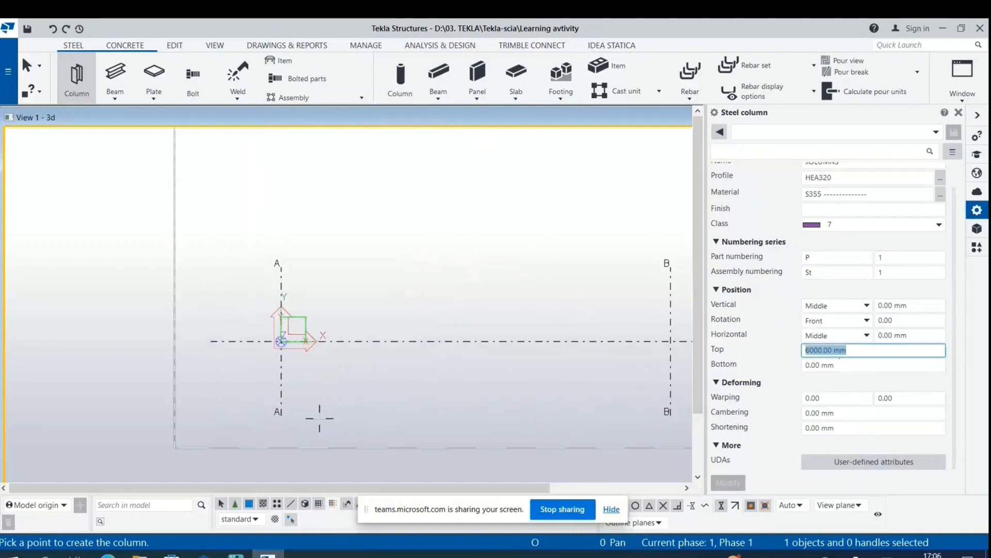
{"action": "scroll", "coordinate": [288, 380], "scroll_direction": "down", "scroll_amount": 2}
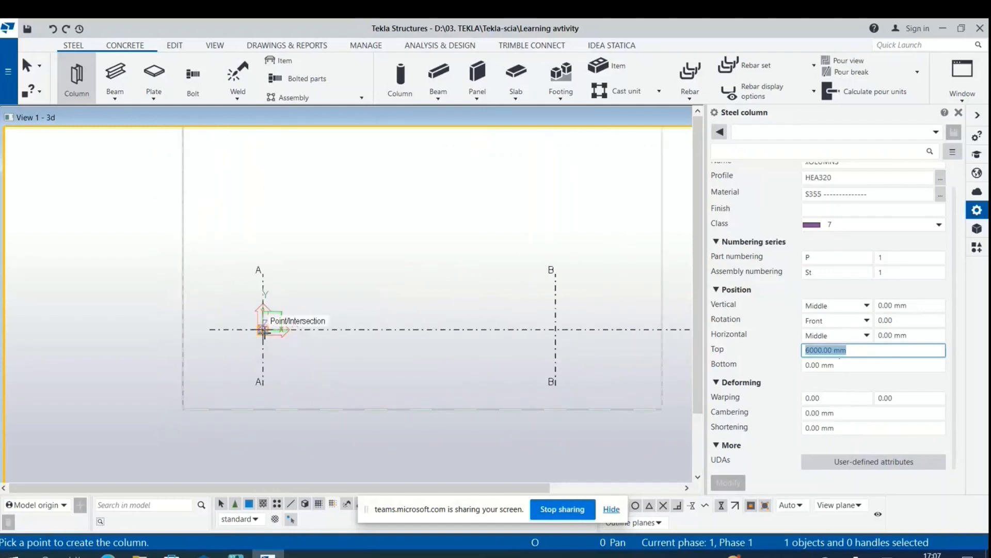
{"action": "left_click", "coordinate": [264, 329]}
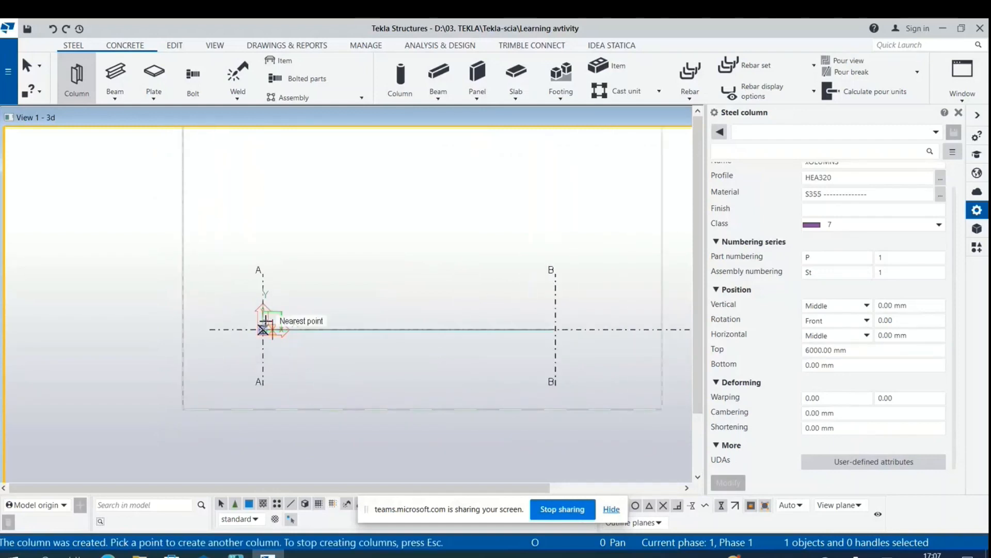
{"action": "scroll", "coordinate": [263, 326], "scroll_direction": "down", "scroll_amount": 2}
{"action": "key", "text": "Escape"}
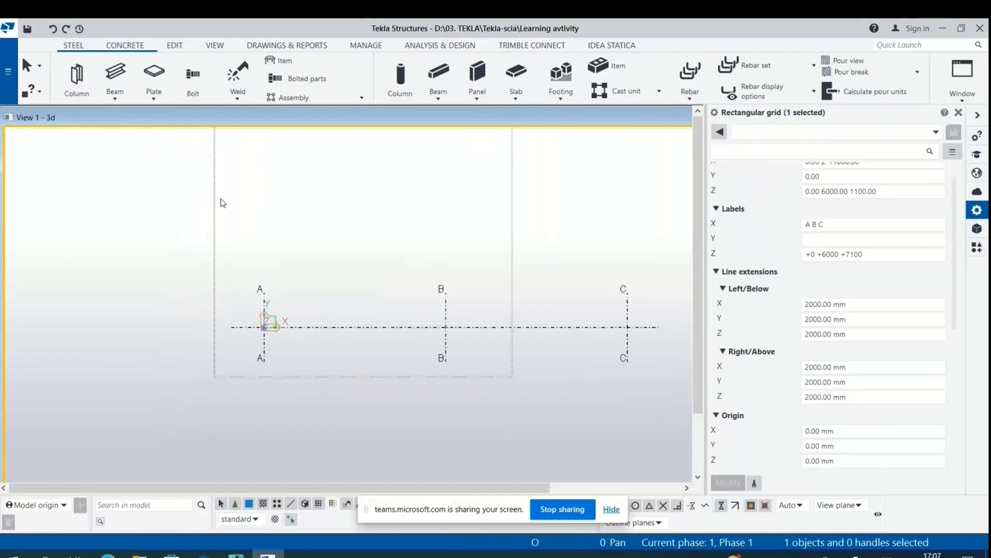
Step: Switch View 1 from the plan to 3D so the column at grid line A is shown standing
{"action": "left_click", "coordinate": [214, 45]}
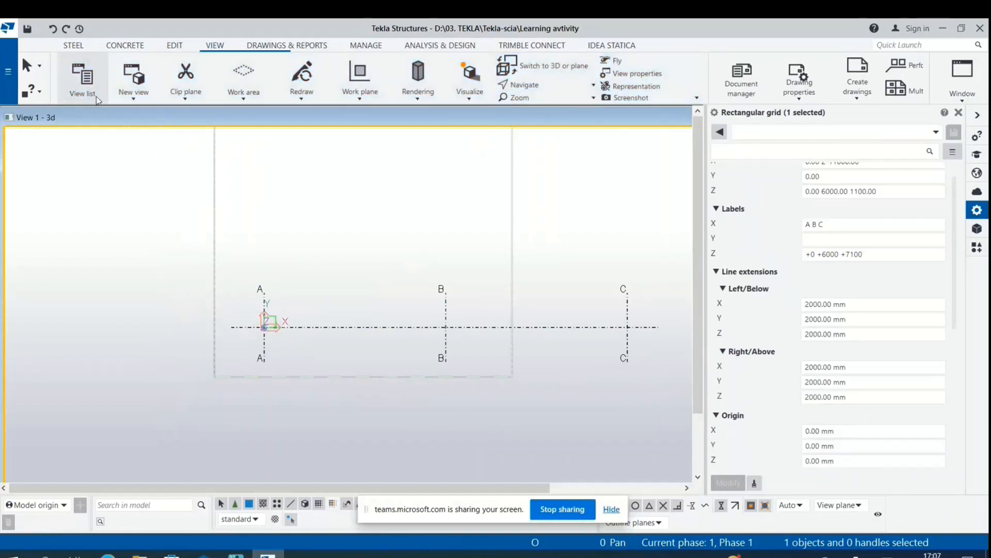
{"action": "left_click", "coordinate": [133, 80]}
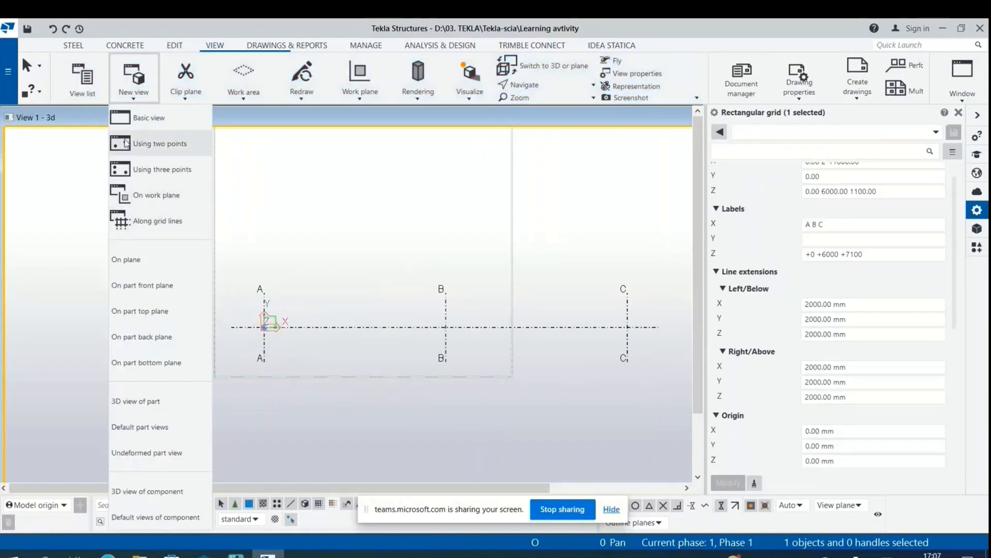
{"action": "left_click", "coordinate": [480, 452]}
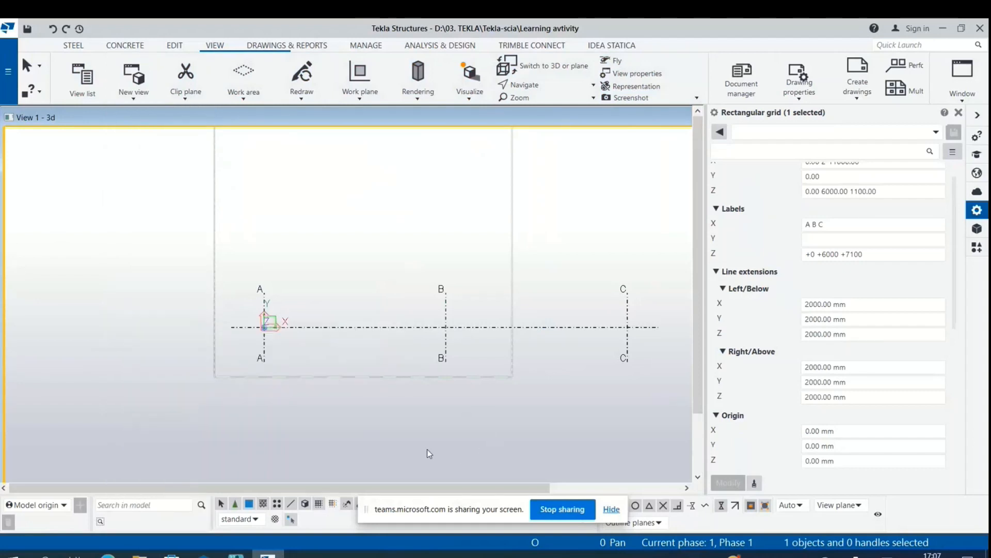
{"action": "key", "text": "ctrl+p"}
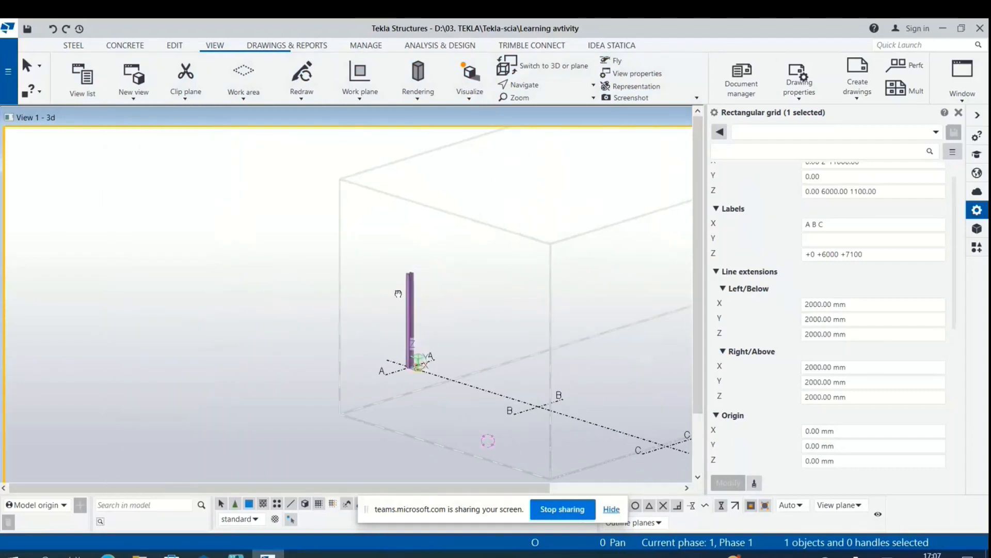
{"action": "scroll", "coordinate": [318, 311], "scroll_direction": "down", "scroll_amount": 1}
{"action": "scroll", "coordinate": [412, 358], "scroll_direction": "up", "scroll_amount": 3}
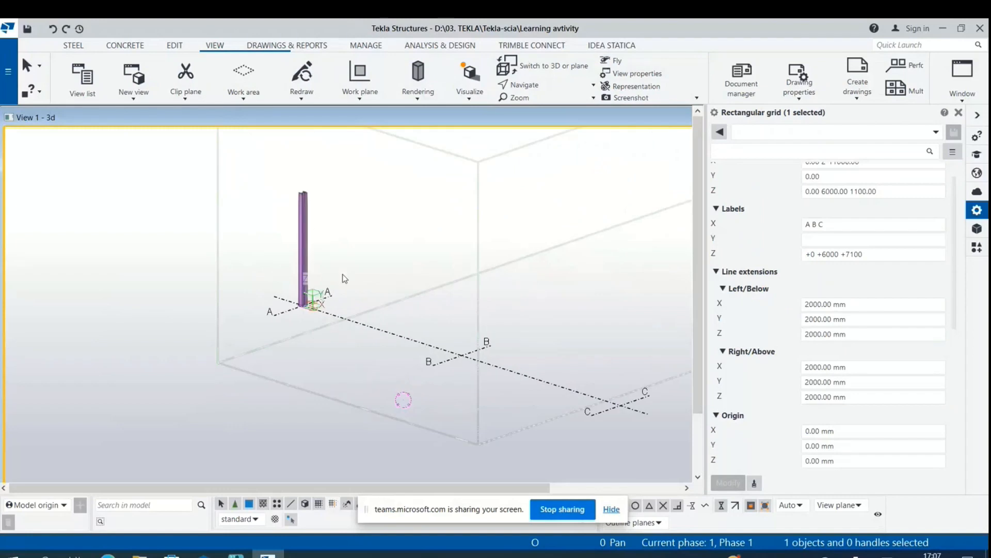
Step: Set the rotation of the steel column at grid line A to Top and apply the change
{"action": "left_click", "coordinate": [304, 218]}
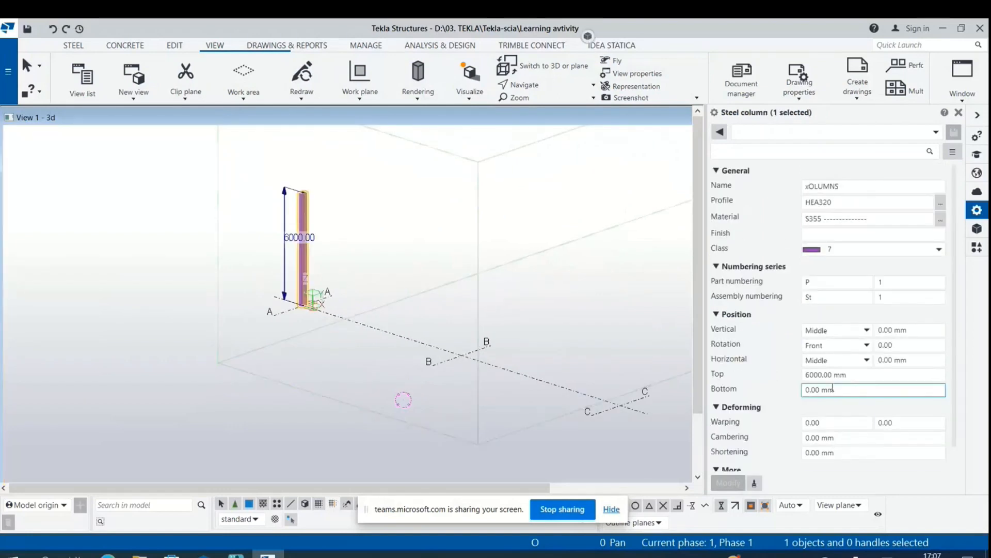
{"action": "scroll", "coordinate": [325, 210], "scroll_direction": "up", "scroll_amount": 5}
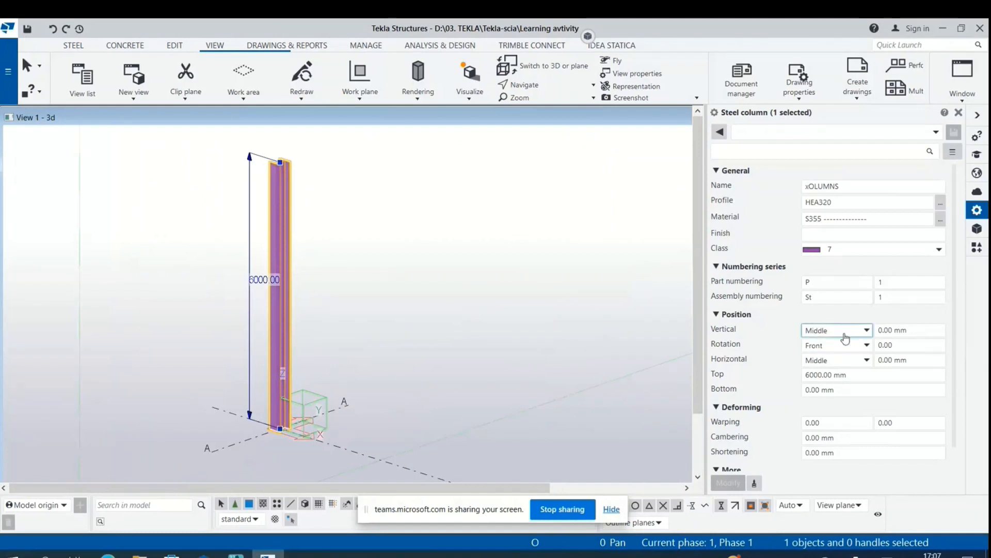
{"action": "left_click", "coordinate": [855, 345]}
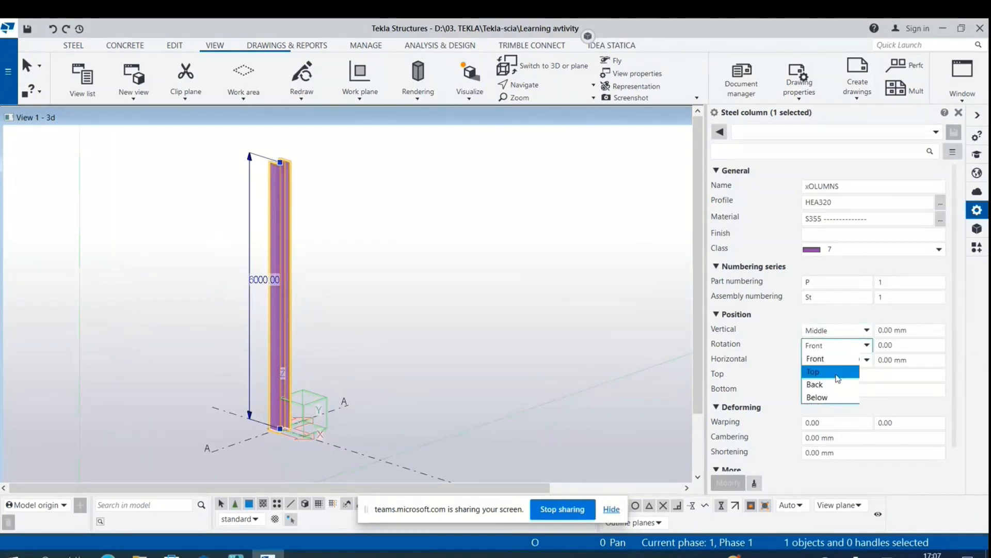
{"action": "left_click", "coordinate": [838, 373]}
{"action": "left_click", "coordinate": [729, 483]}
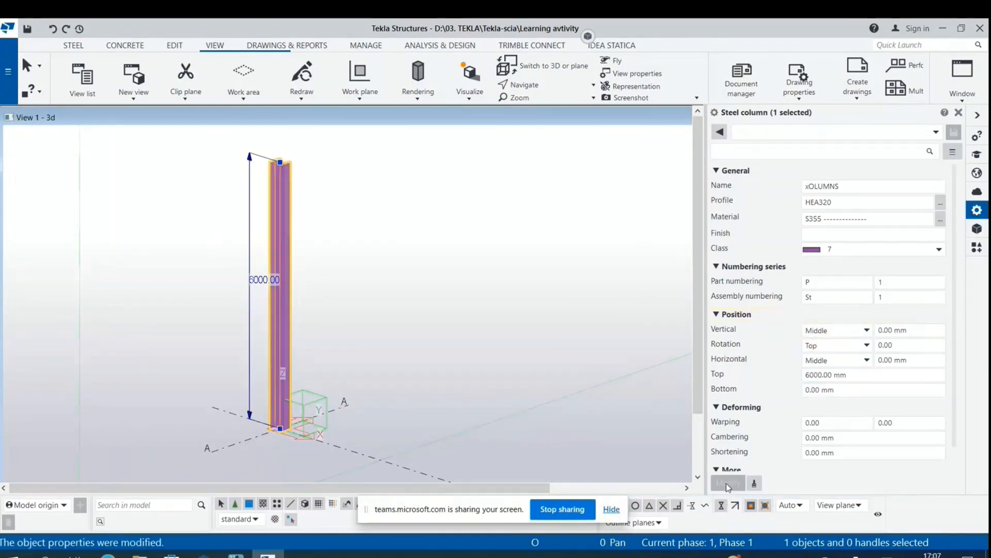
{"action": "scroll", "coordinate": [293, 258], "scroll_direction": "down", "scroll_amount": 4}
{"action": "scroll", "coordinate": [216, 221], "scroll_direction": "down", "scroll_amount": 3}
{"action": "scroll", "coordinate": [304, 264], "scroll_direction": "up", "scroll_amount": 3}
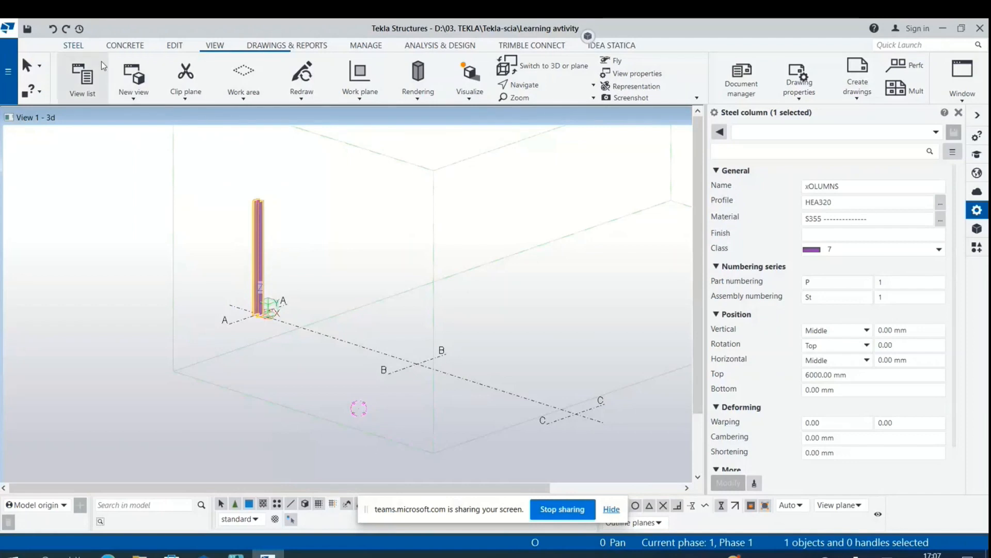
Step: Place another HEA320 steel column with Top rotation at the intersection of grid line C and the long grid line
{"action": "left_click", "coordinate": [68, 46]}
{"action": "left_click", "coordinate": [77, 76]}
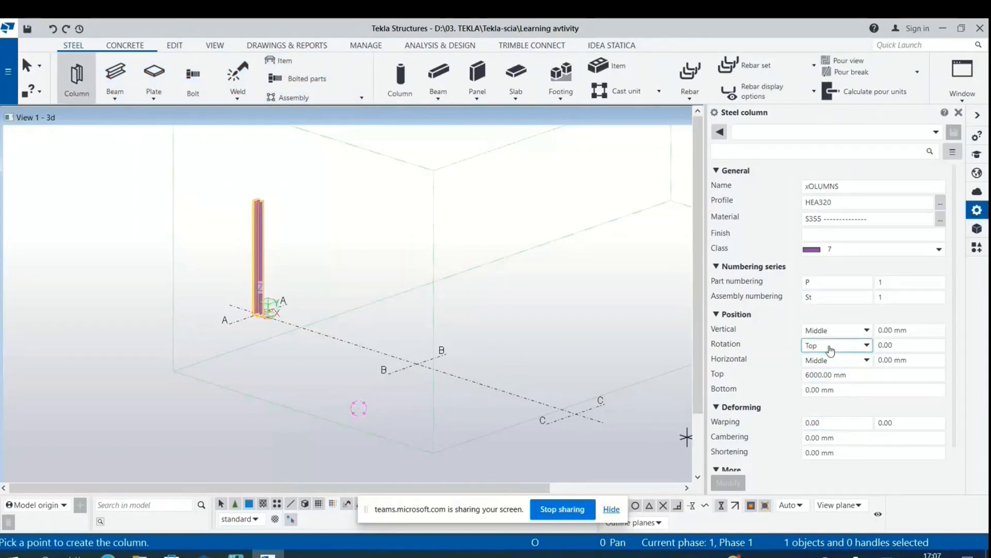
{"action": "scroll", "coordinate": [686, 438], "scroll_direction": "up", "scroll_amount": 2}
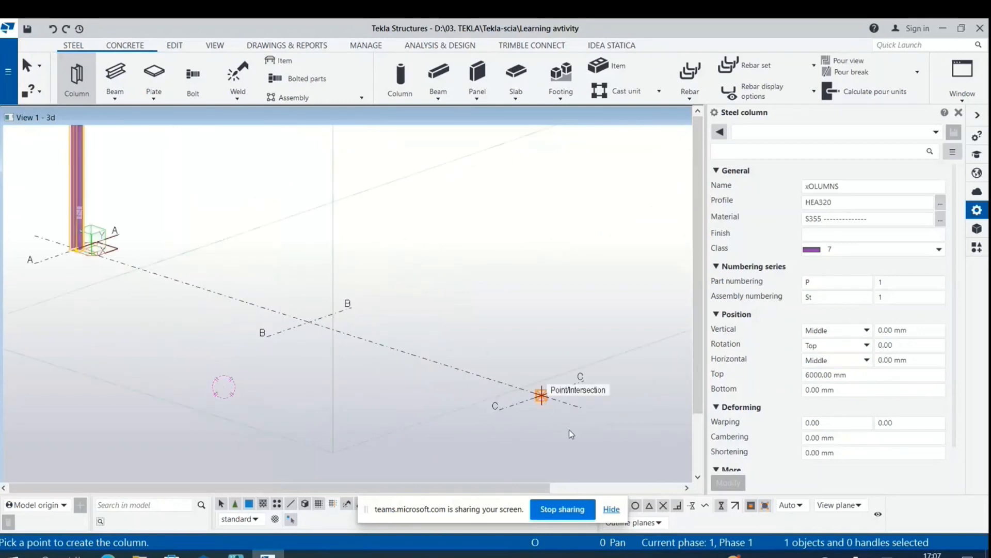
{"action": "left_click", "coordinate": [571, 434]}
{"action": "left_click", "coordinate": [457, 319]}
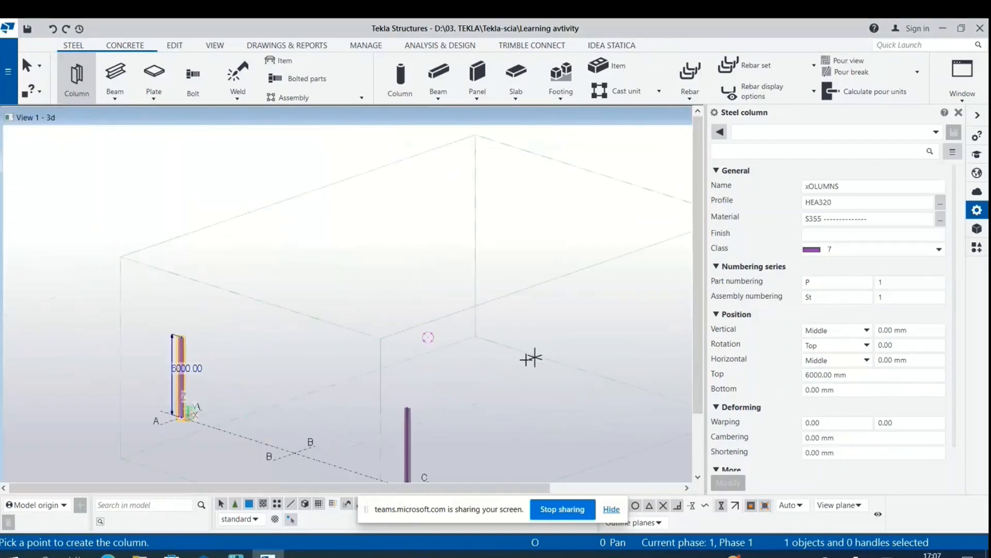
{"action": "key", "text": "Escape"}
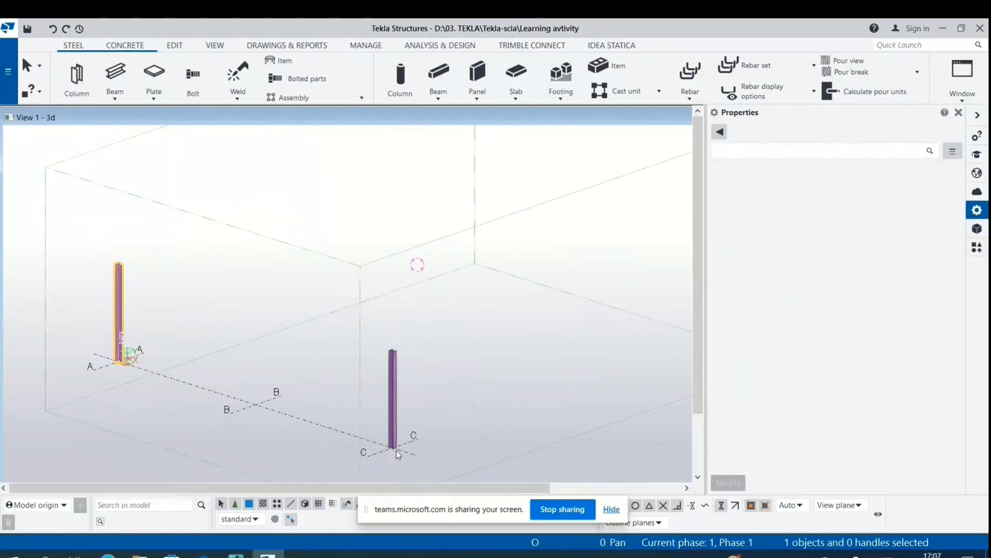
{"action": "scroll", "coordinate": [428, 413], "scroll_direction": "down", "scroll_amount": 1}
{"action": "scroll", "coordinate": [453, 388], "scroll_direction": "down", "scroll_amount": 1}
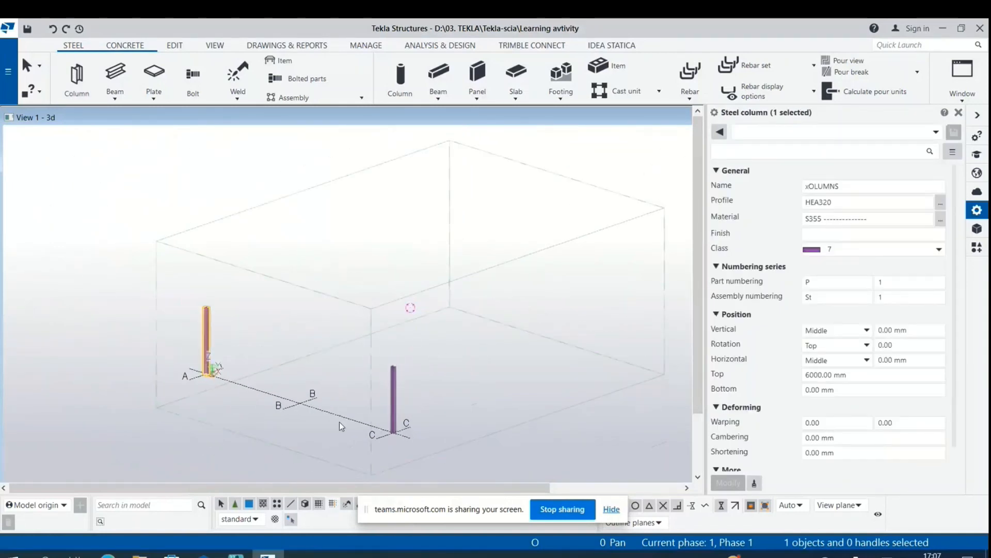
{"action": "scroll", "coordinate": [340, 423], "scroll_direction": "up", "scroll_amount": 2}
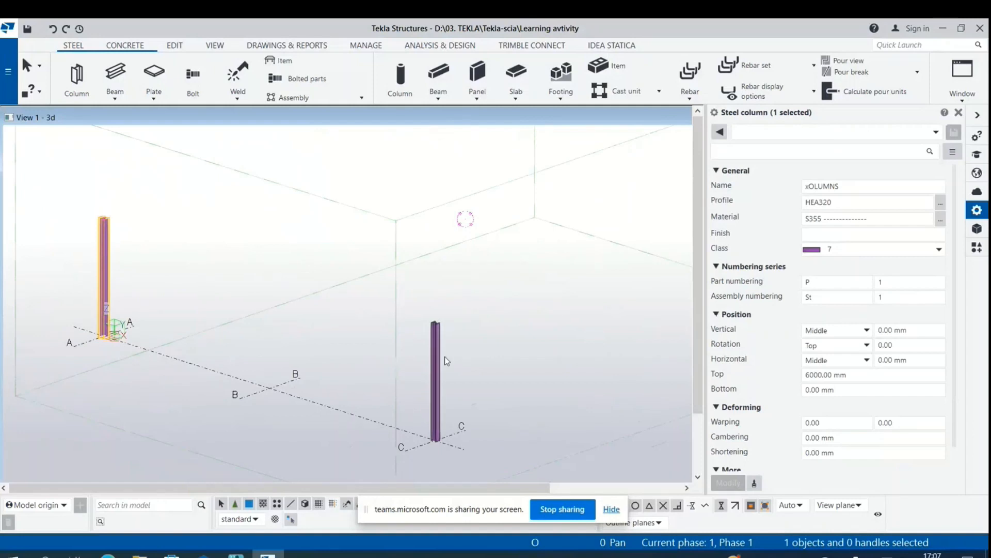
{"action": "scroll", "coordinate": [444, 356], "scroll_direction": "down", "scroll_amount": 3}
{"action": "scroll", "coordinate": [448, 358], "scroll_direction": "down", "scroll_amount": 2}
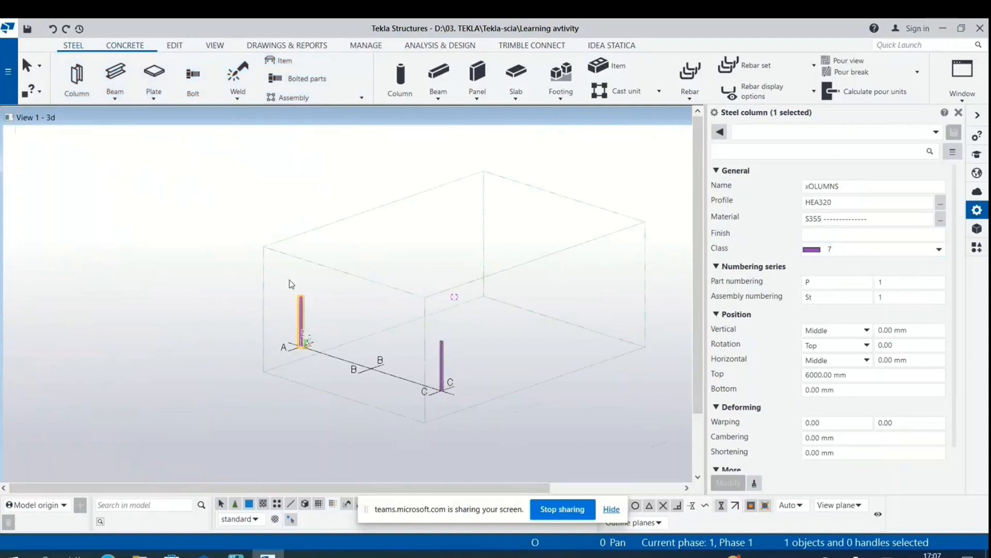
{"action": "left_click", "coordinate": [216, 46]}
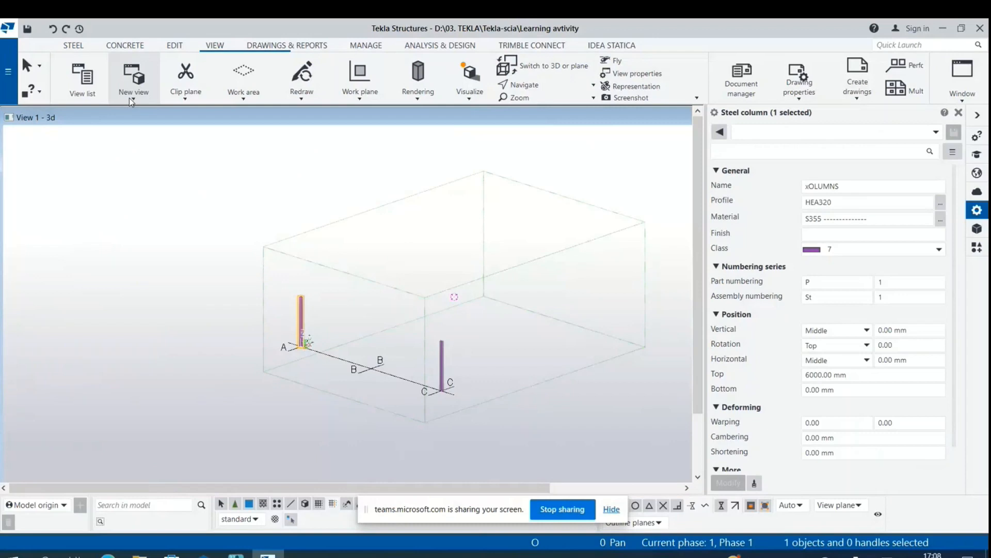
{"action": "left_click", "coordinate": [146, 98]}
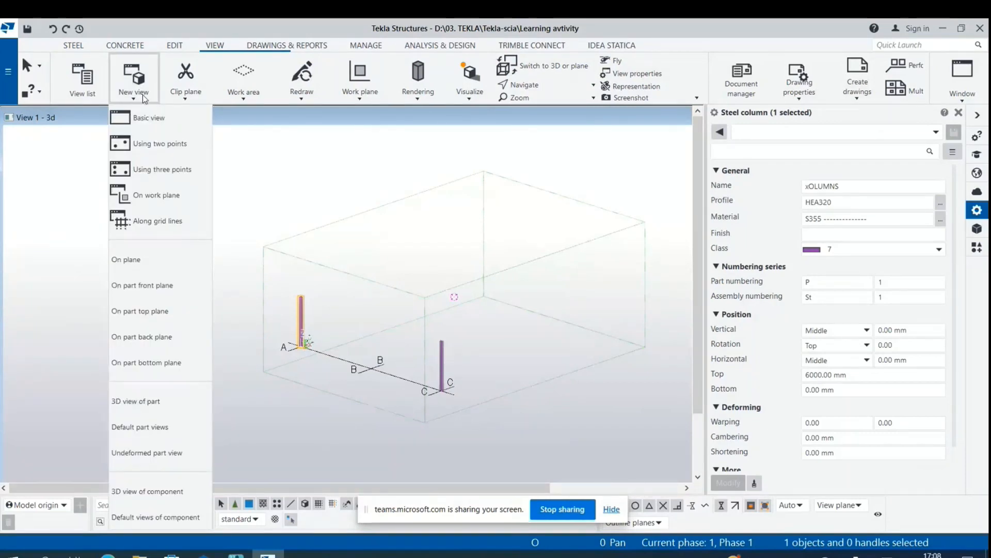
{"action": "left_click", "coordinate": [38, 320]}
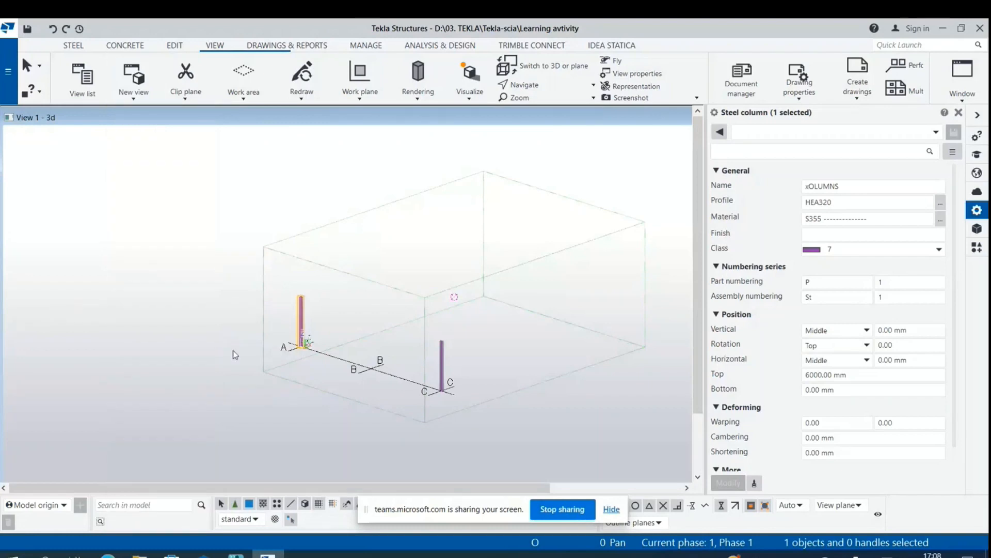
{"action": "scroll", "coordinate": [407, 398], "scroll_direction": "up", "scroll_amount": 2}
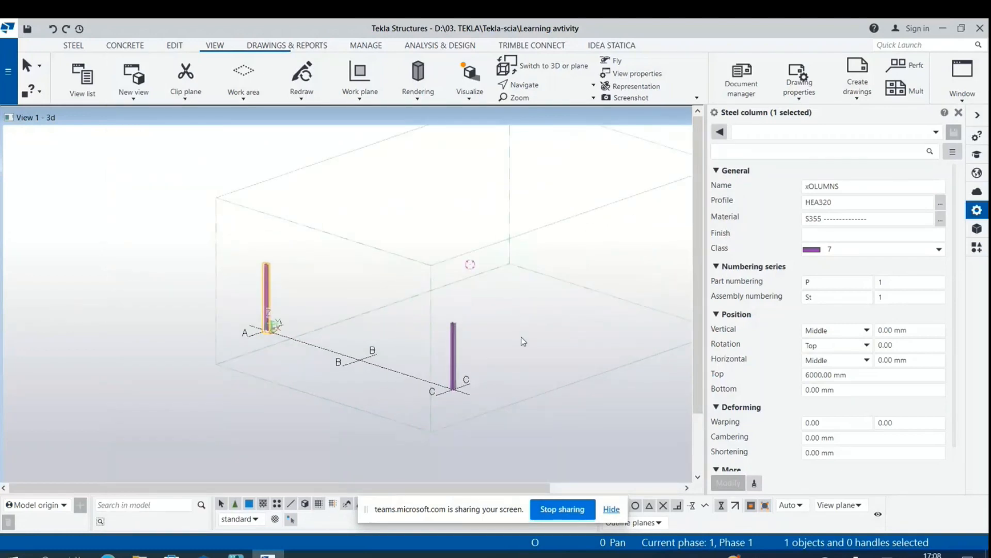
Step: Review the list of named views from AX to PLAN +7100
{"action": "left_click", "coordinate": [958, 114]}
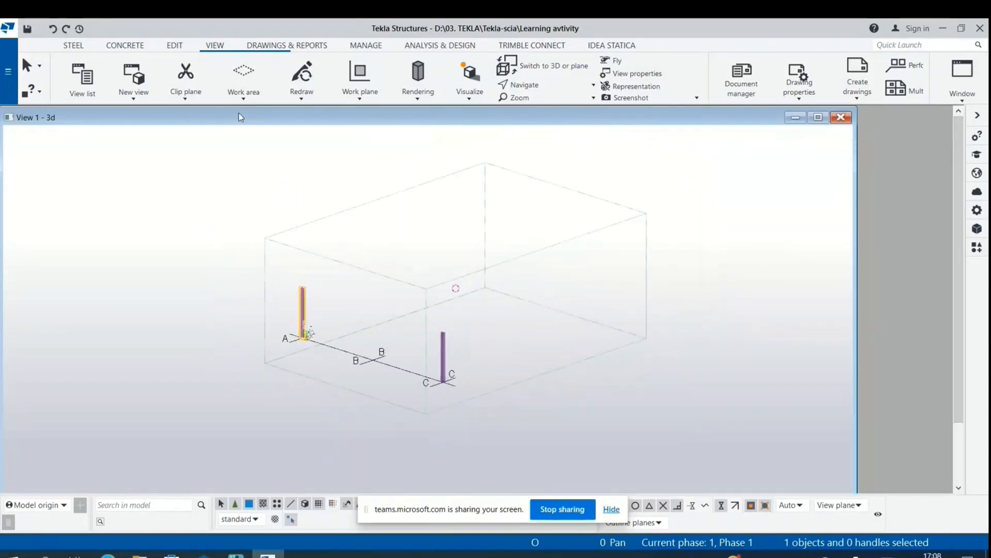
{"action": "left_click", "coordinate": [154, 98]}
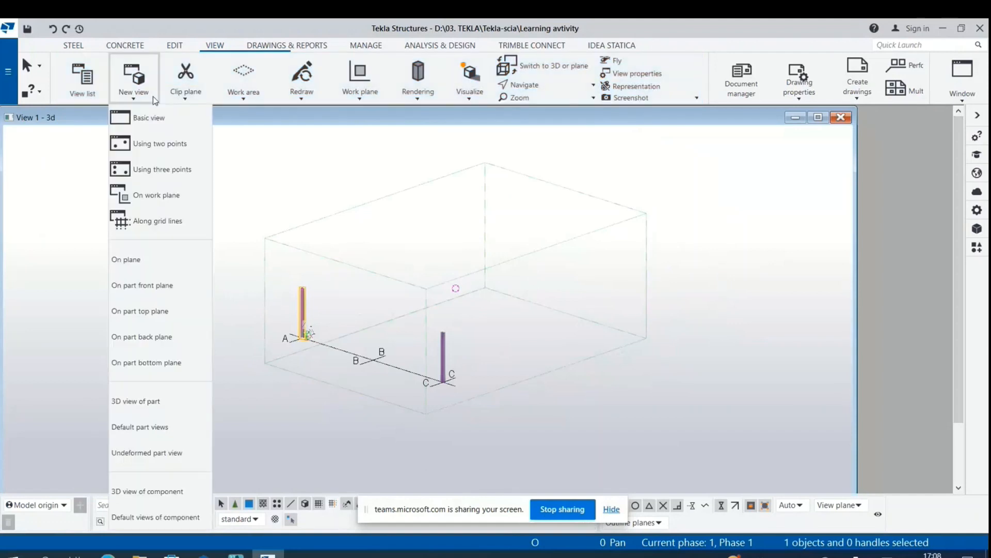
{"action": "left_click", "coordinate": [108, 97]}
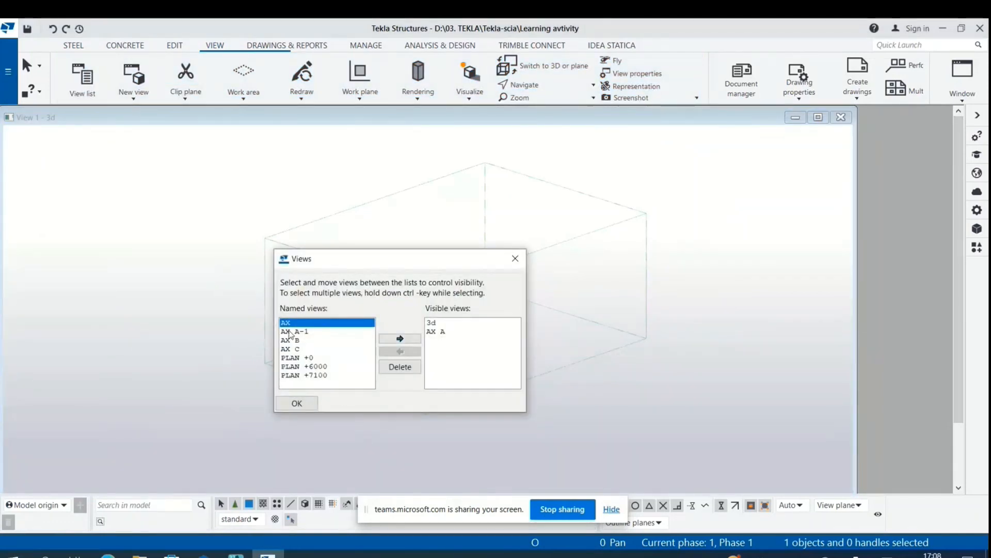
{"action": "left_click", "coordinate": [303, 374], "text": "shift"}
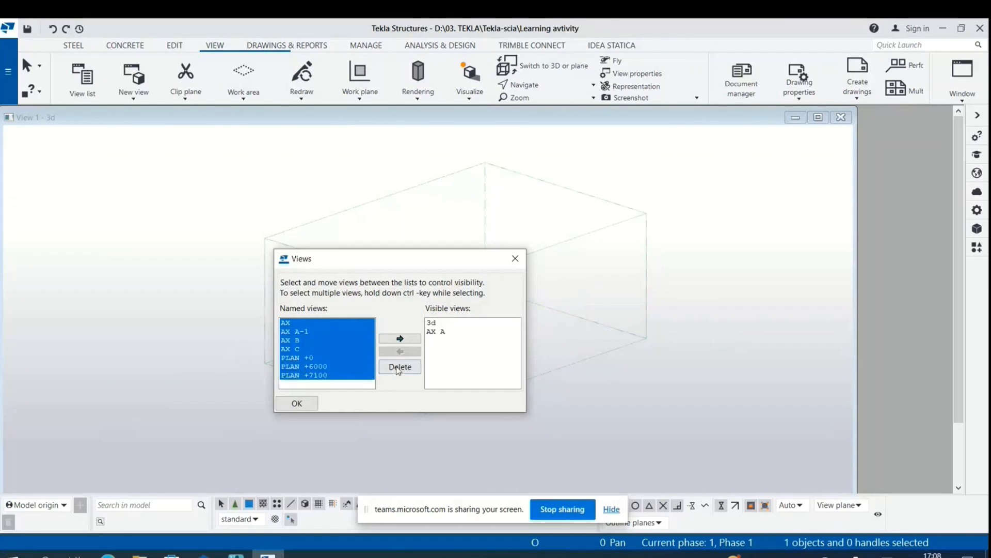
{"action": "left_click", "coordinate": [297, 403]}
{"action": "scroll", "coordinate": [371, 361], "scroll_direction": "up", "scroll_amount": 3}
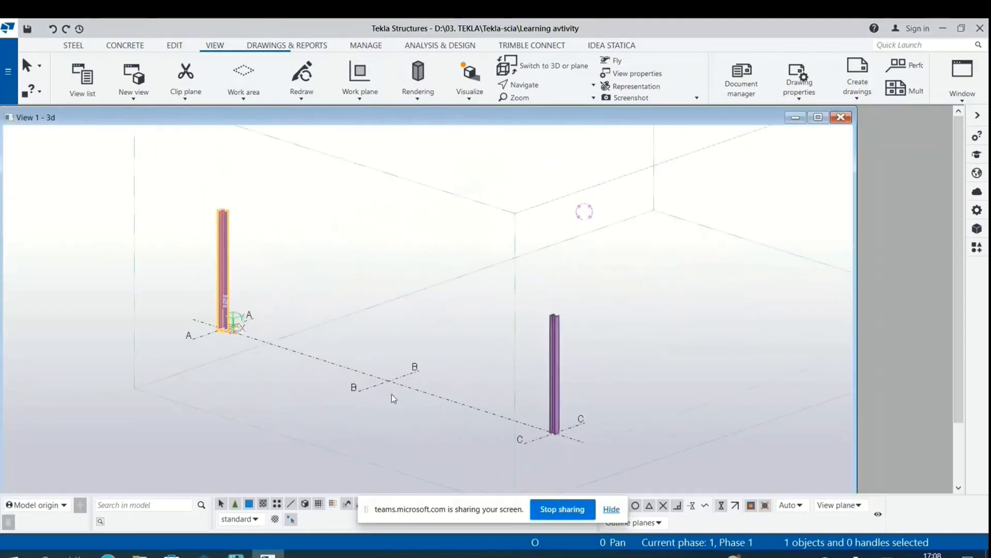
Step: Set the rectangular grid's Y label to 1 and apply the change
{"action": "double_click", "coordinate": [391, 382]}
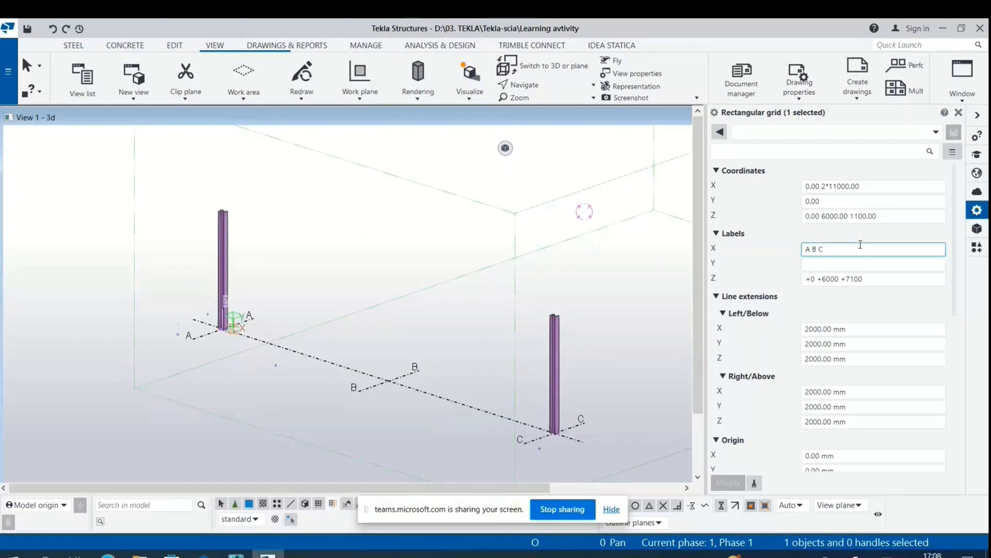
{"action": "left_click", "coordinate": [829, 264]}
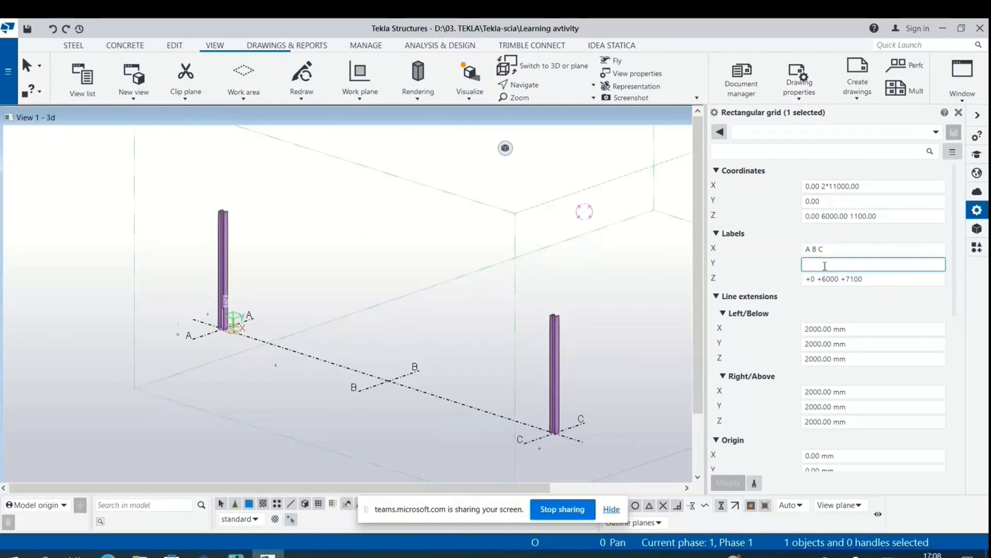
{"action": "type", "text": "1"}
{"action": "left_click", "coordinate": [847, 314]}
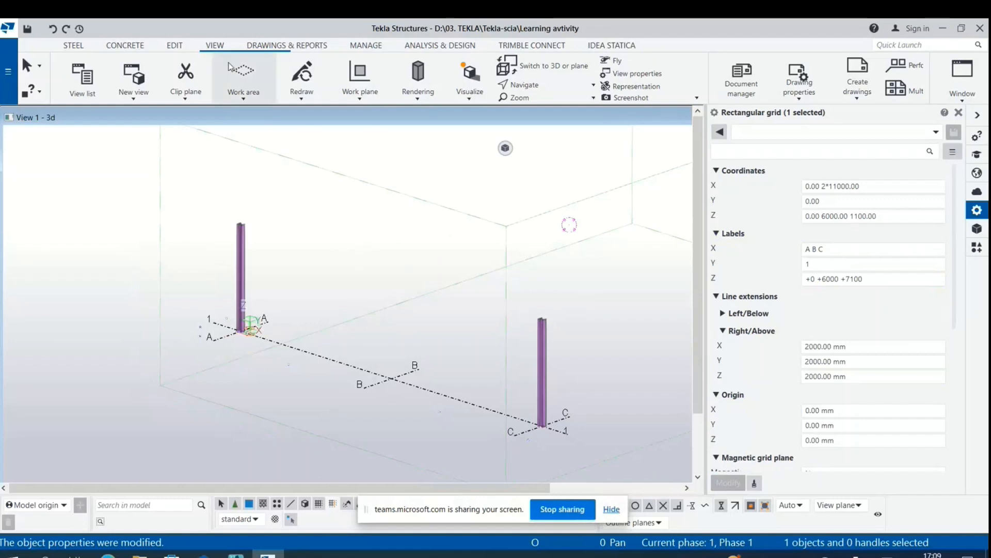
Step: Create views along all rectangular grid lines, with prefix PLAN for the XY plane and AX for the ZY and XZ planes
{"action": "left_click", "coordinate": [150, 102]}
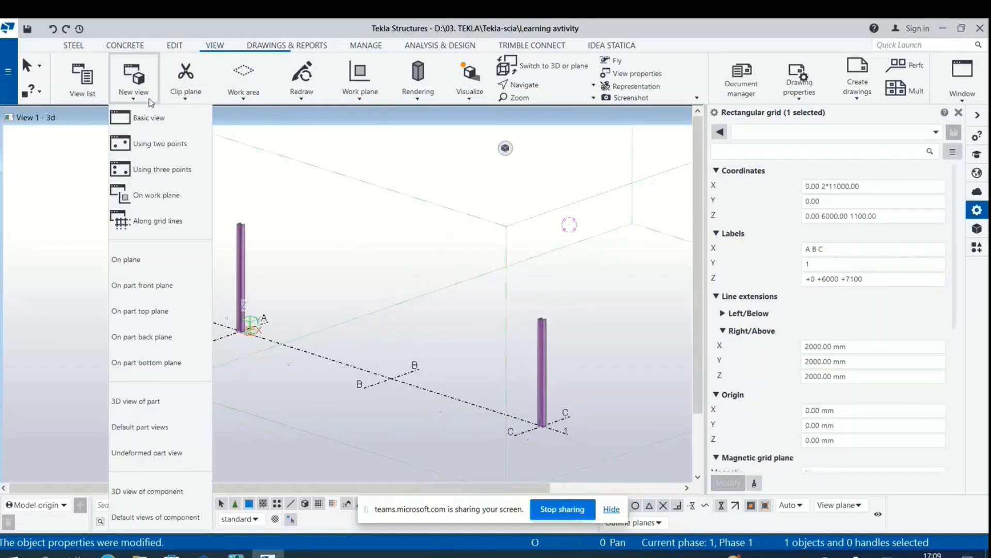
{"action": "left_click", "coordinate": [159, 224]}
{"action": "left_click", "coordinate": [146, 358]}
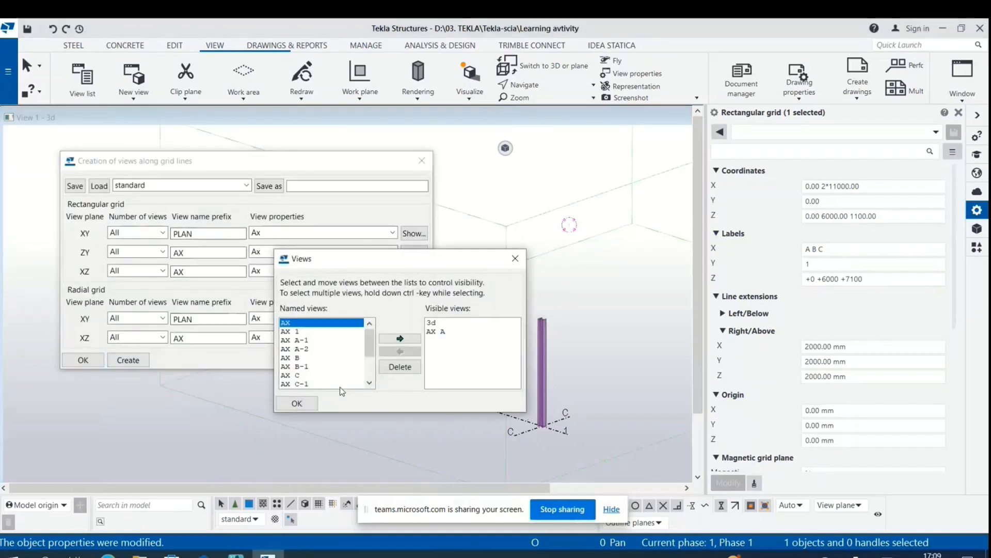
Step: Delete the visible view AX A together with the named view AX
{"action": "left_click", "coordinate": [436, 331]}
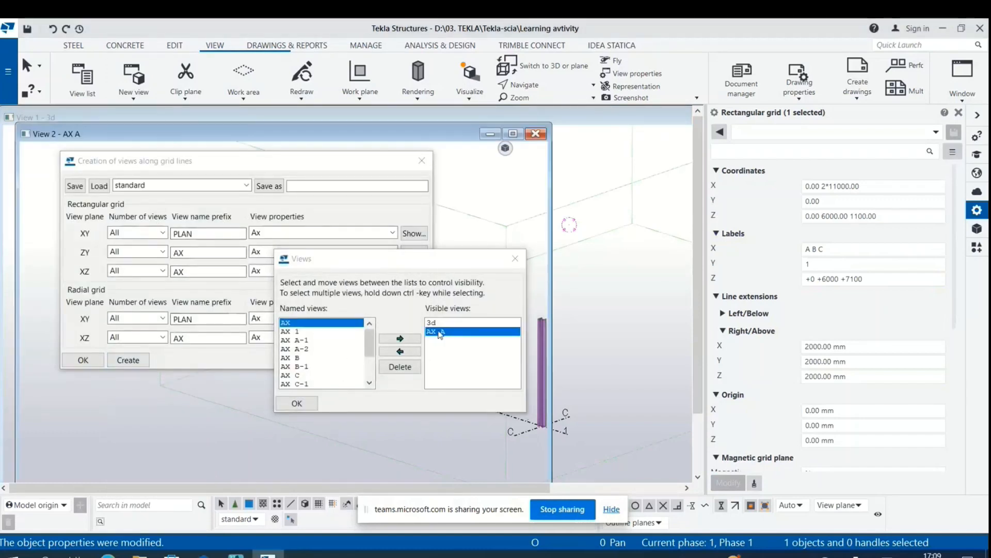
{"action": "left_click", "coordinate": [400, 367]}
{"action": "left_click", "coordinate": [469, 299]}
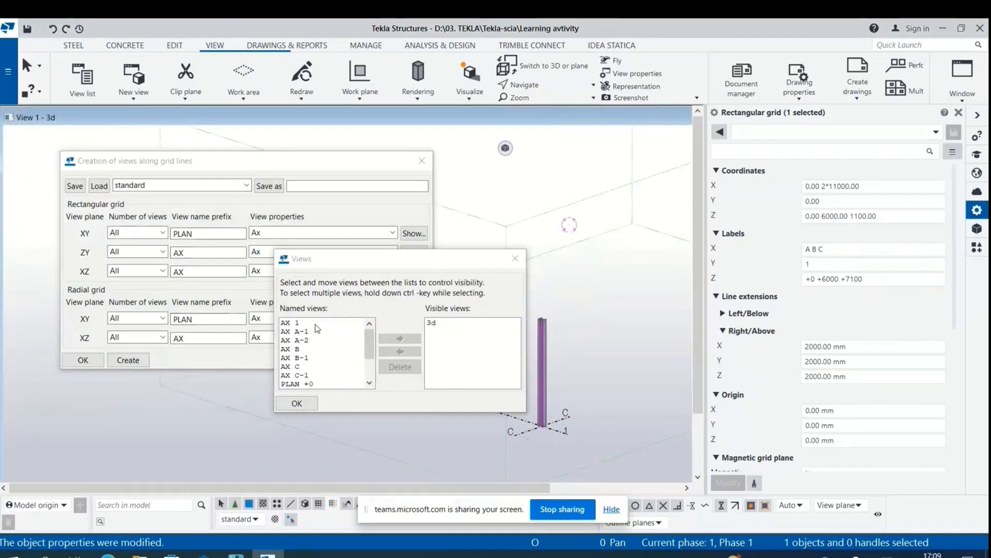
Step: Delete all remaining named views, from AX 1 to PLAN +7100-1, leaving only the visible 3d view
{"action": "scroll", "coordinate": [326, 388], "scroll_direction": "down", "scroll_amount": 1}
{"action": "scroll", "coordinate": [326, 388], "scroll_direction": "down", "scroll_amount": 1}
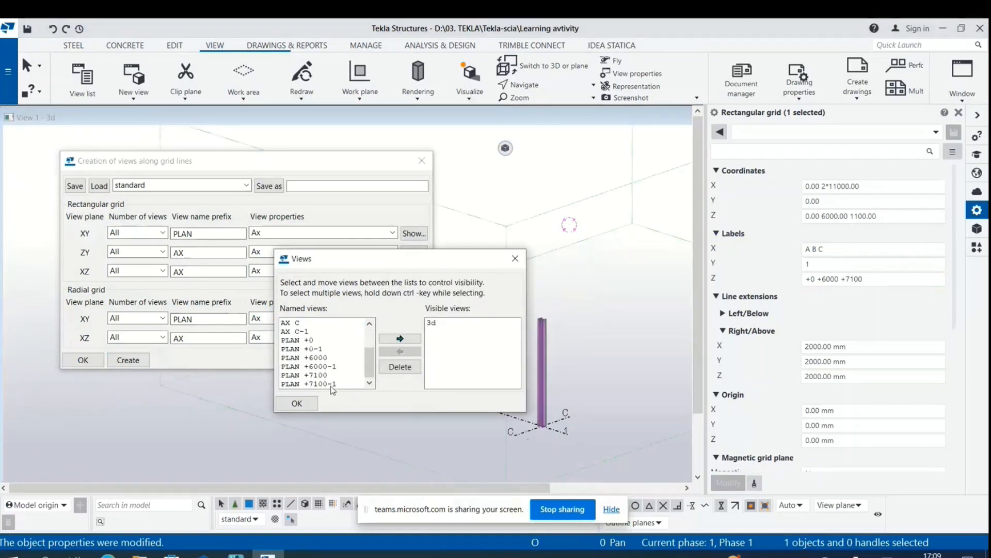
{"action": "left_click", "coordinate": [333, 385], "text": "shift"}
{"action": "left_click", "coordinate": [407, 368]}
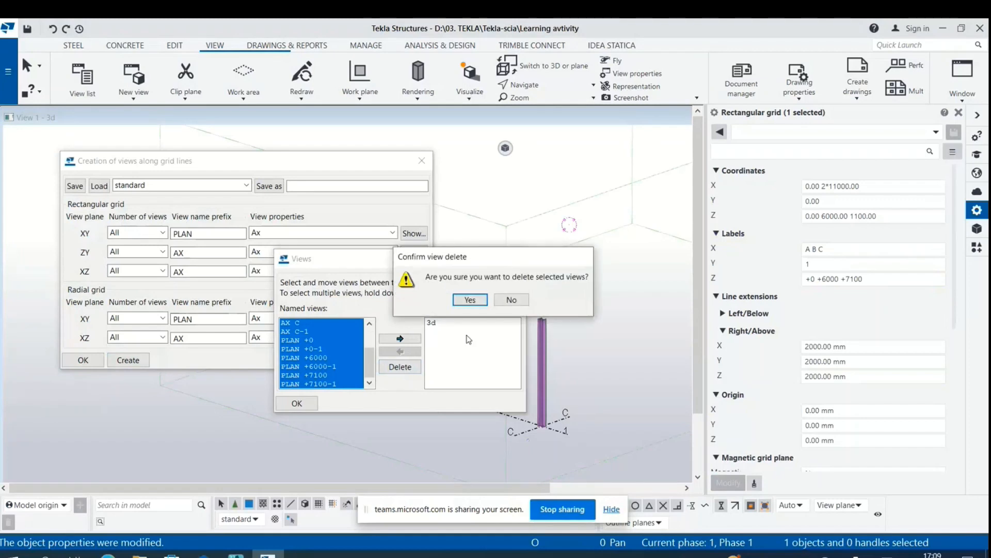
{"action": "left_click", "coordinate": [469, 299]}
{"action": "left_click", "coordinate": [515, 258]}
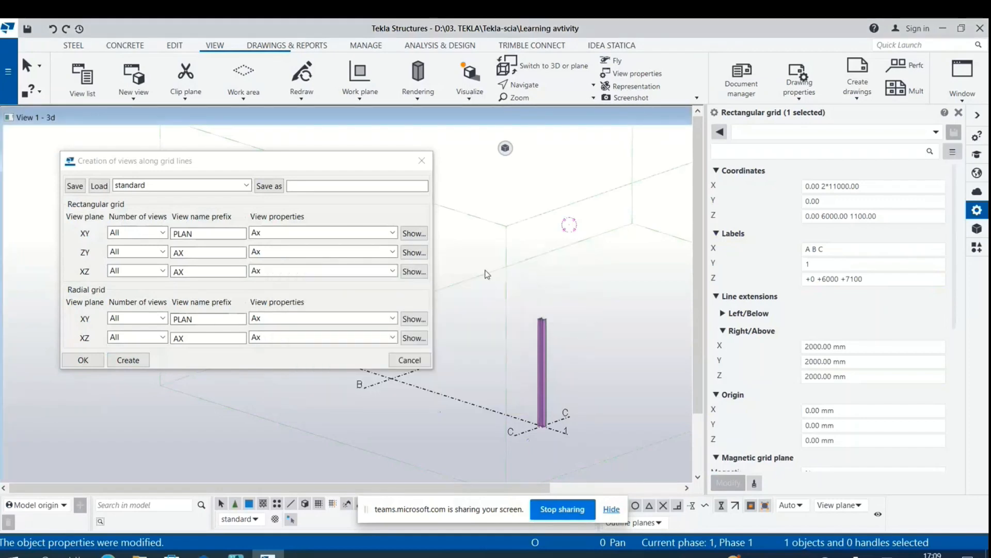
Step: Recreate the views along all grid lines and make the AX 1 view visible
{"action": "left_click", "coordinate": [139, 100]}
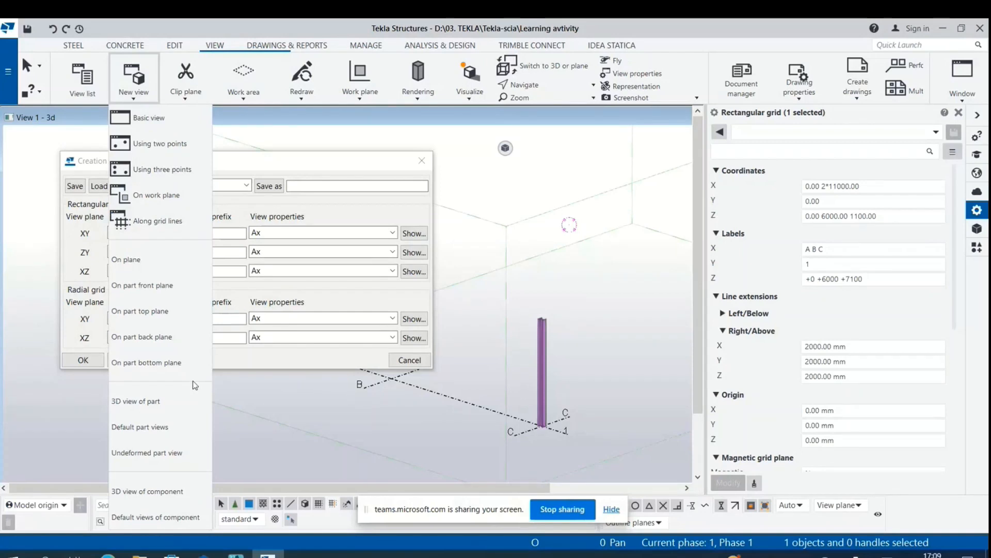
{"action": "left_click", "coordinate": [221, 362]}
{"action": "left_click", "coordinate": [128, 360]}
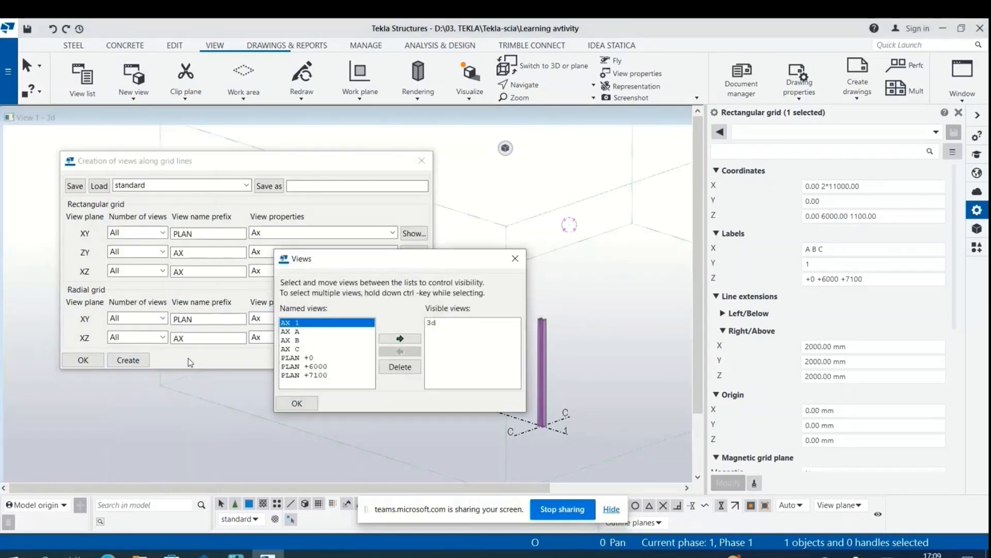
{"action": "left_click", "coordinate": [399, 340]}
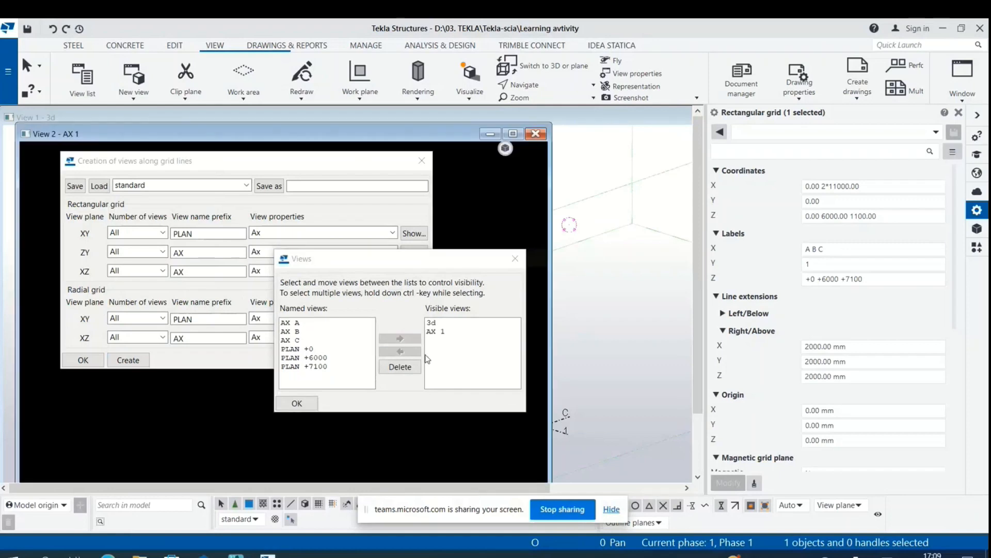
{"action": "left_click", "coordinate": [299, 401]}
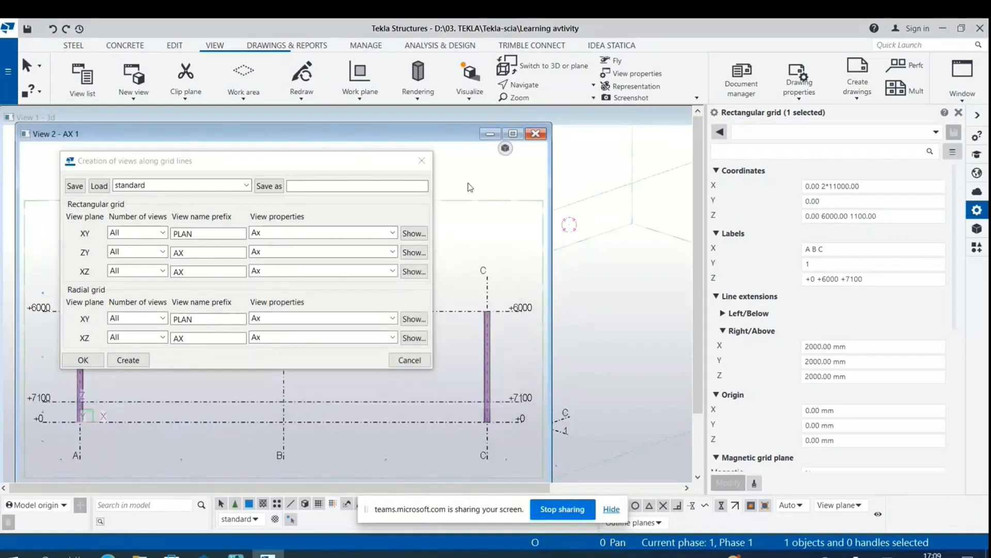
{"action": "left_click", "coordinate": [423, 161]}
{"action": "scroll", "coordinate": [396, 234], "scroll_direction": "down", "scroll_amount": 2}
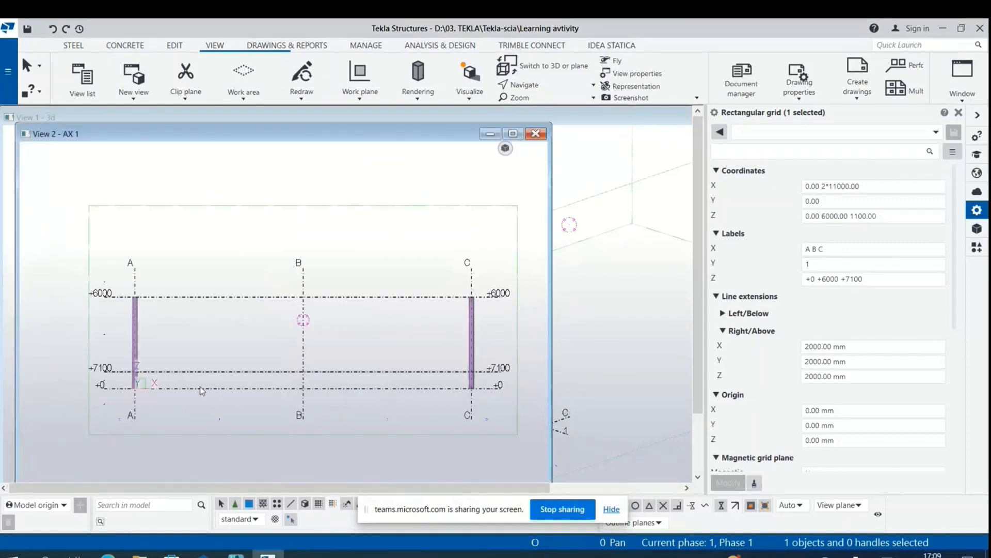
Step: Set the rectangular grid's Z coordinates to 0.00 6000.00 7100 and apply the change
{"action": "scroll", "coordinate": [197, 392], "scroll_direction": "up", "scroll_amount": 1}
{"action": "left_click", "coordinate": [233, 369]}
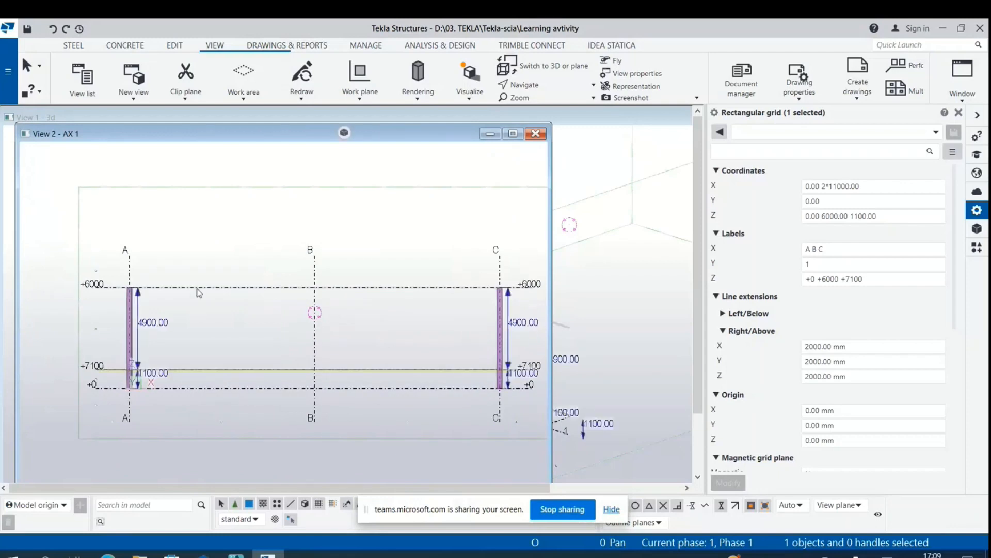
{"action": "left_click", "coordinate": [197, 288]}
{"action": "left_click", "coordinate": [835, 215]}
{"action": "left_click", "coordinate": [866, 276]}
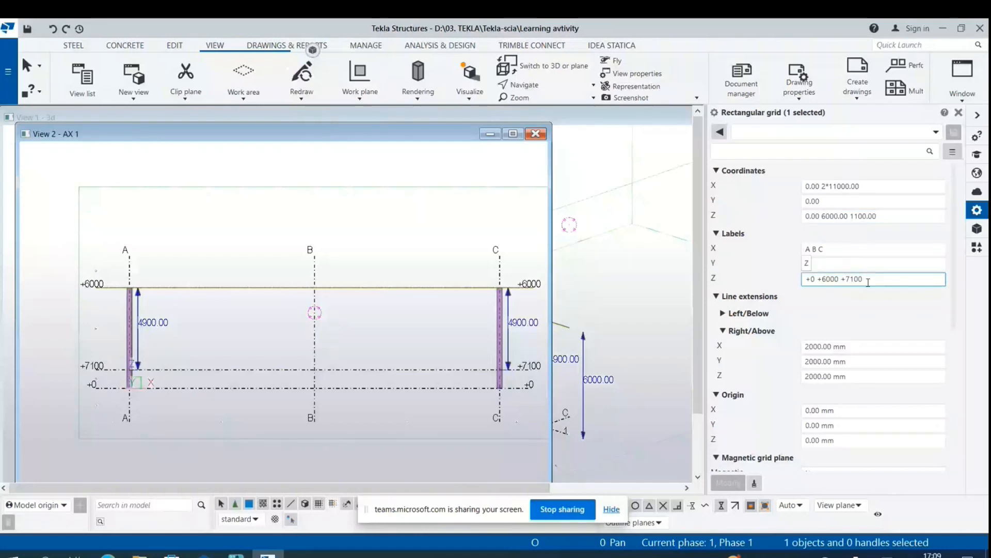
{"action": "left_click", "coordinate": [859, 215]}
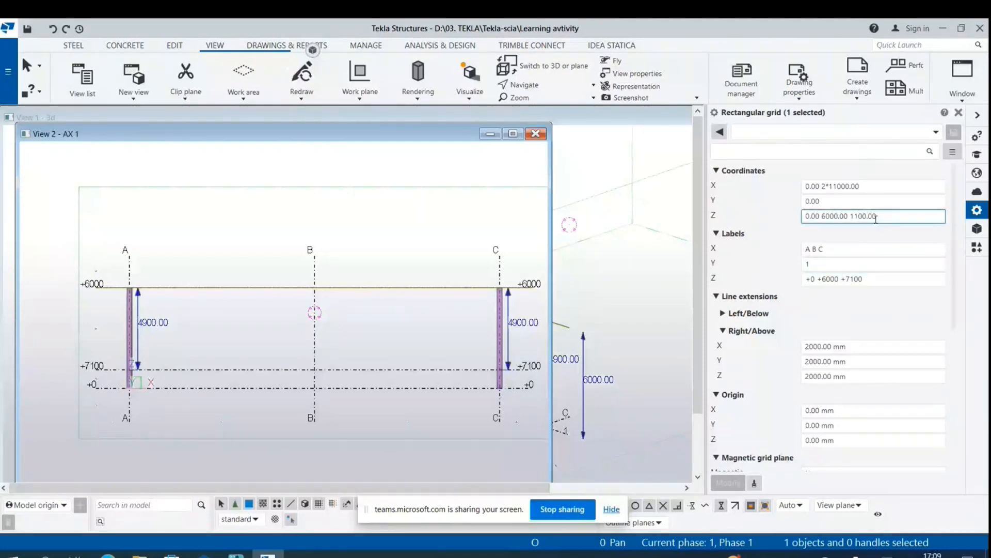
{"action": "double_click", "coordinate": [859, 216]}
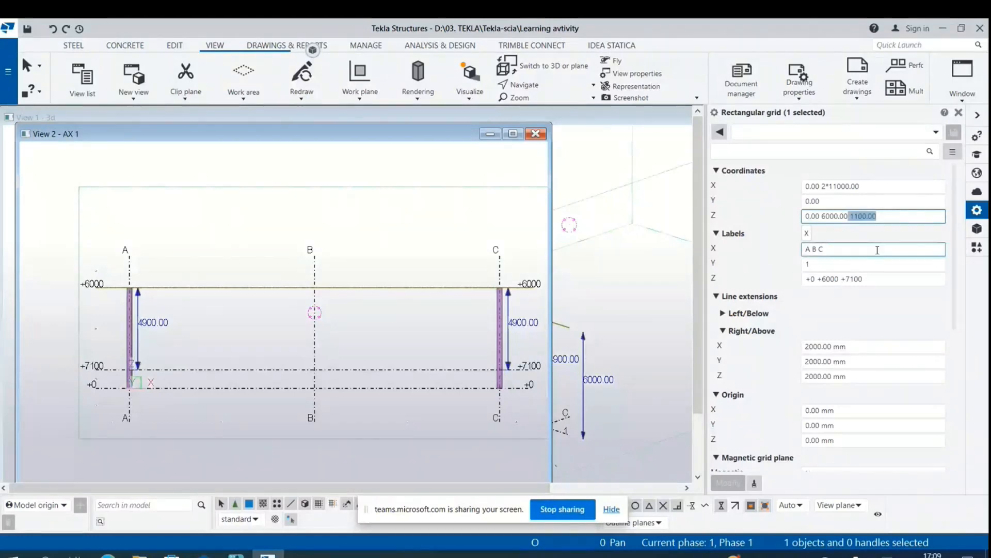
{"action": "type", "text": "7"}
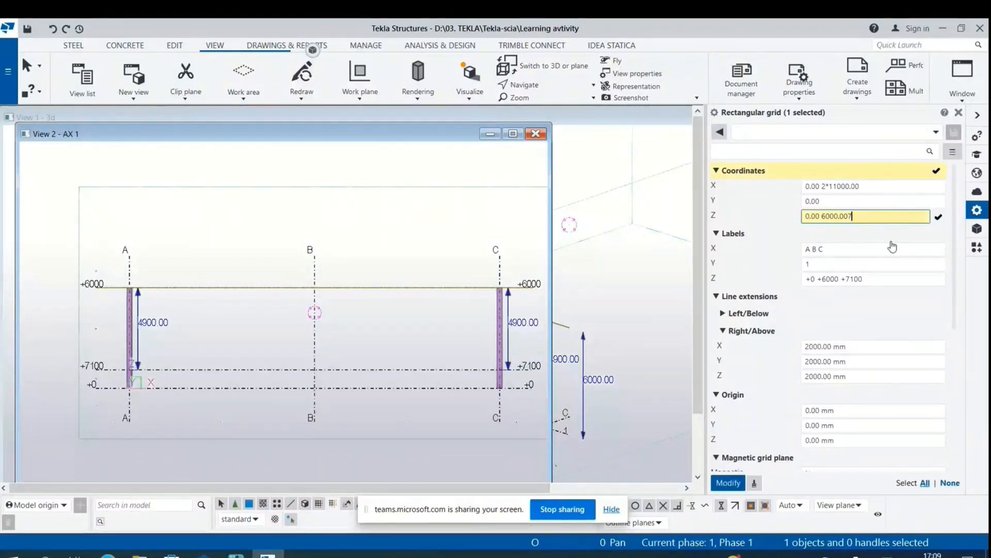
{"action": "key", "text": "BackSpace"}
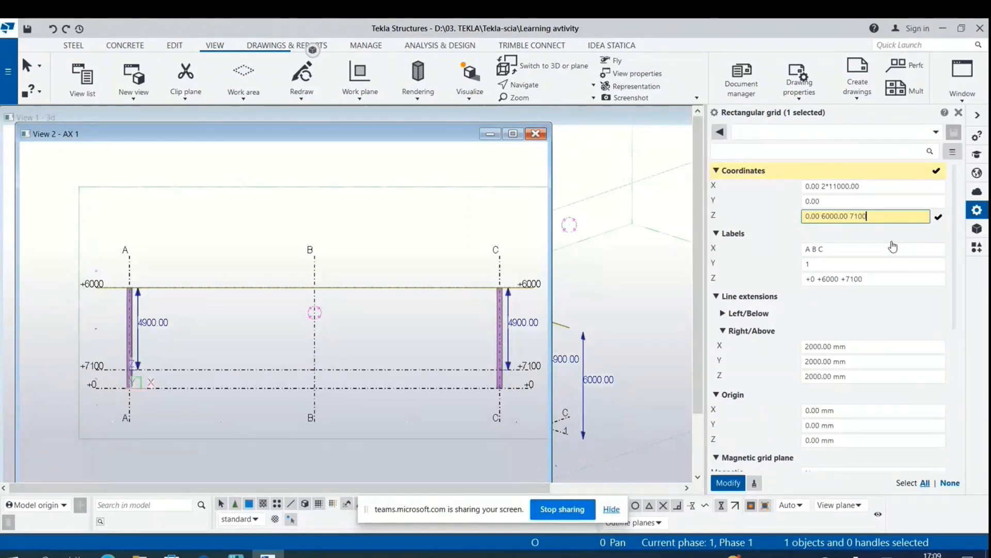
{"action": "left_click", "coordinate": [737, 484]}
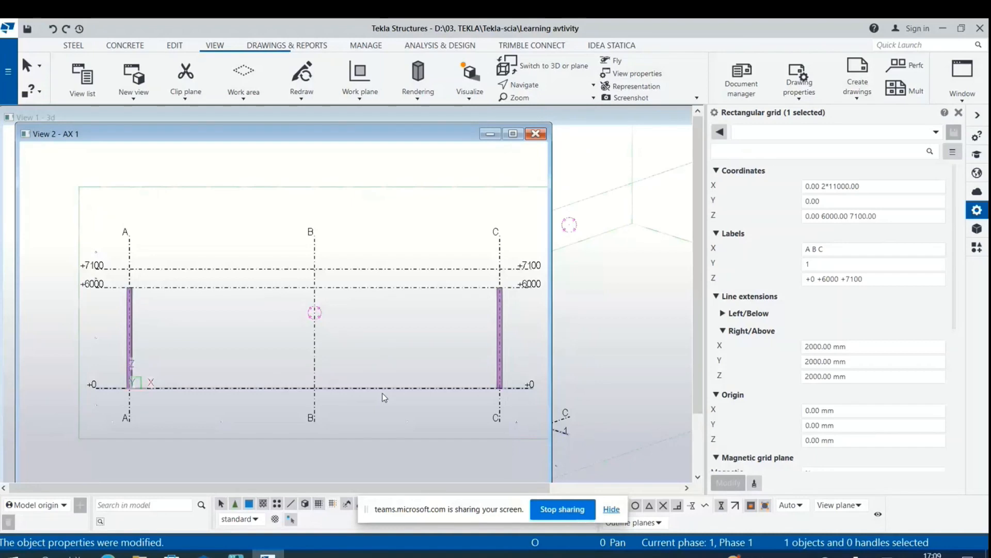
Step: Maximize the AX 1 view and start a steel beam with profile IPE400
{"action": "left_click", "coordinate": [512, 134]}
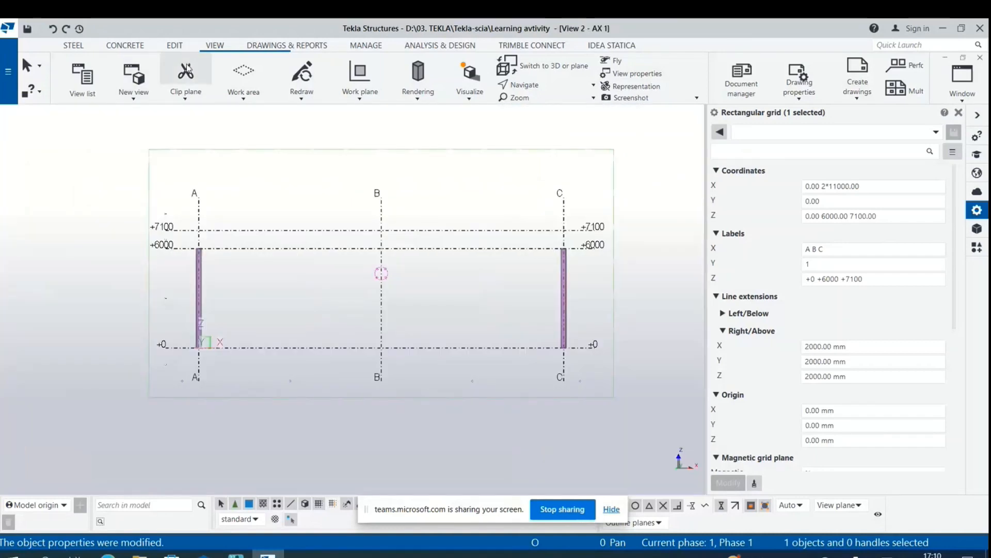
{"action": "left_click", "coordinate": [70, 46]}
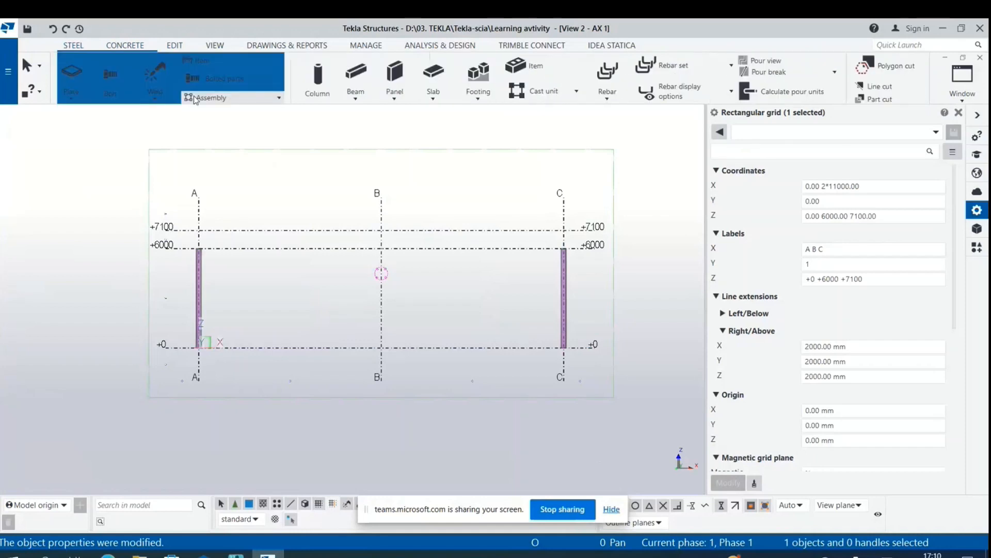
{"action": "left_click", "coordinate": [114, 99]}
{"action": "left_click", "coordinate": [113, 118]}
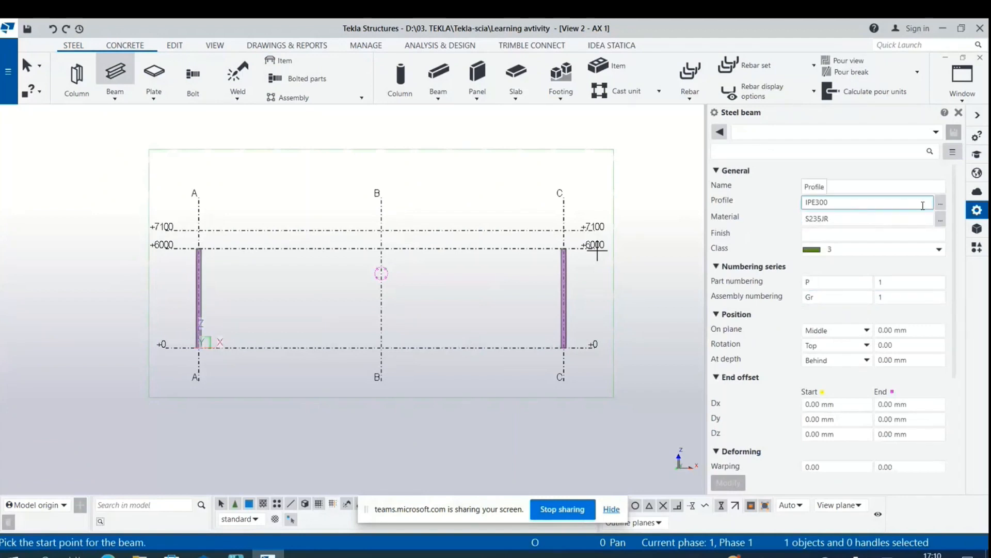
{"action": "left_click", "coordinate": [941, 209]}
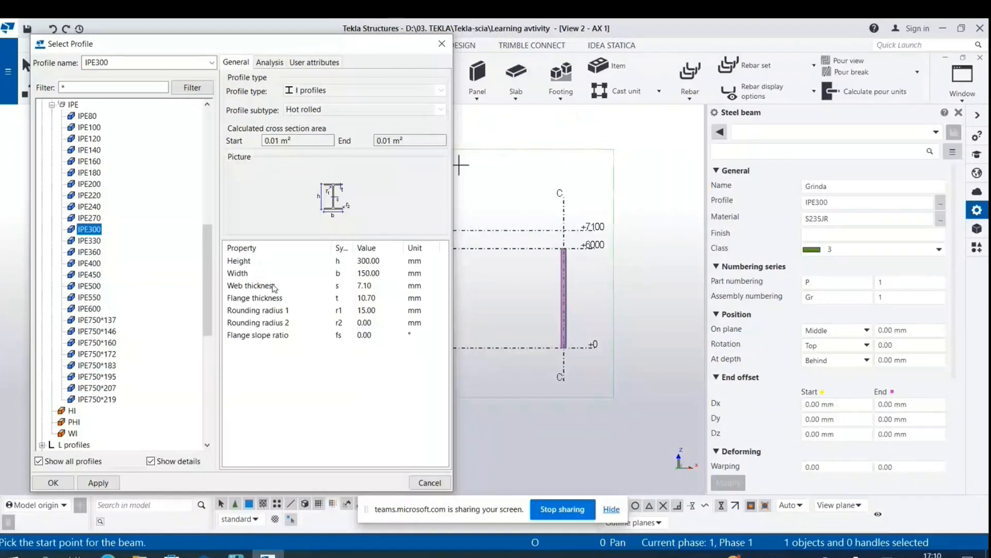
{"action": "left_click", "coordinate": [89, 264]}
{"action": "left_click", "coordinate": [99, 483]}
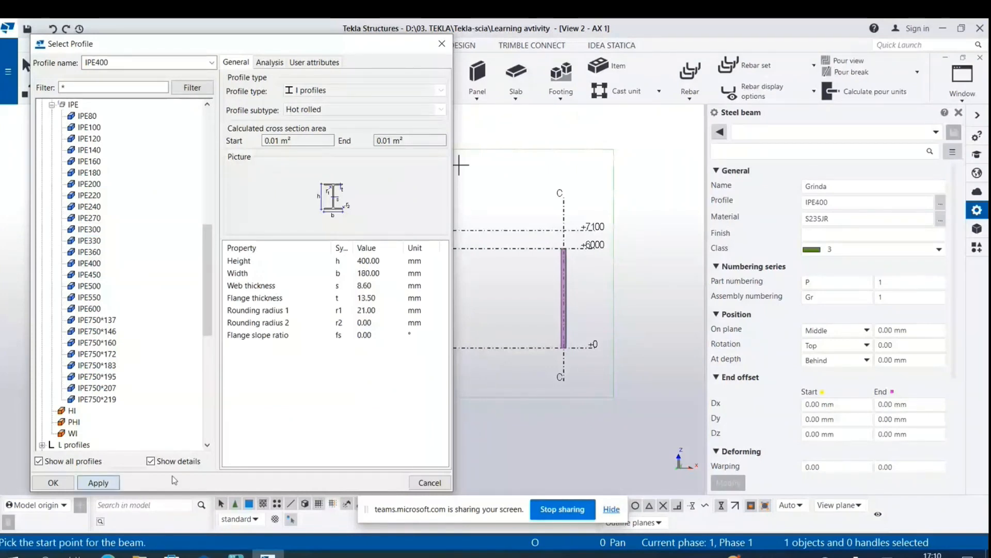
{"action": "left_click", "coordinate": [53, 483]}
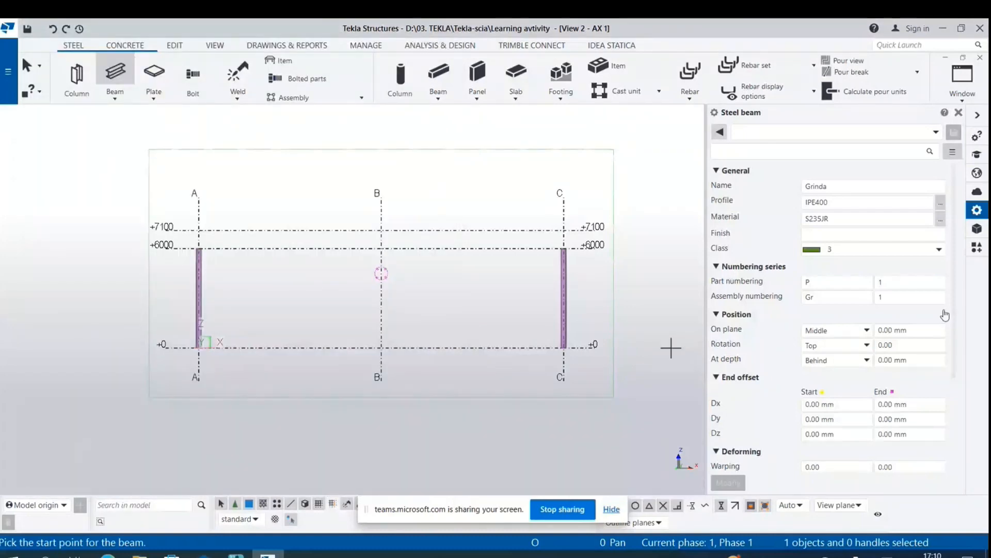
Step: Model the rafter from the column top at grid A, level +6000, to the ridge at grid B, level +7100
{"action": "scroll", "coordinate": [230, 256], "scroll_direction": "up", "scroll_amount": 8}
{"action": "left_click", "coordinate": [106, 216]}
{"action": "scroll", "coordinate": [226, 302], "scroll_direction": "down", "scroll_amount": 3}
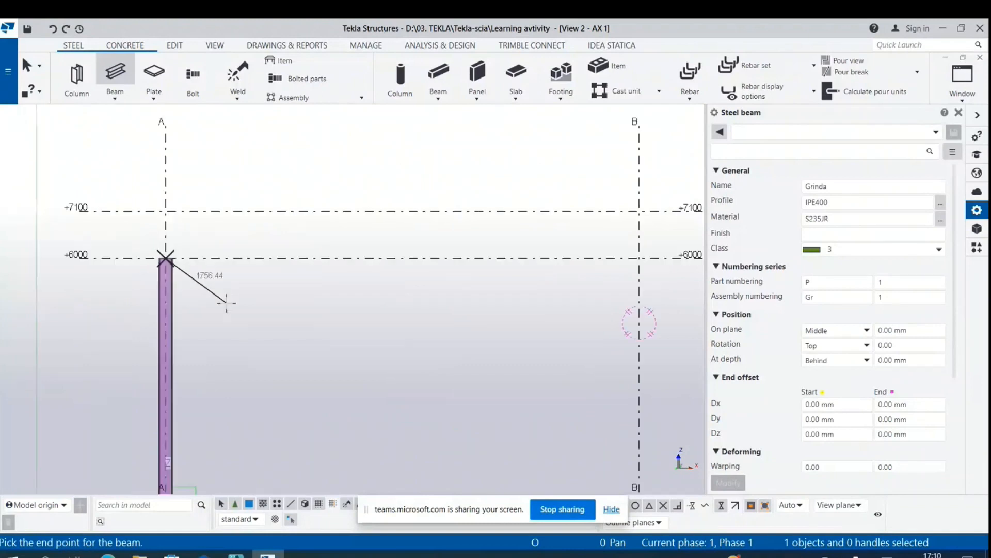
{"action": "scroll", "coordinate": [226, 302], "scroll_direction": "down", "scroll_amount": 3}
{"action": "scroll", "coordinate": [439, 258], "scroll_direction": "up", "scroll_amount": 4}
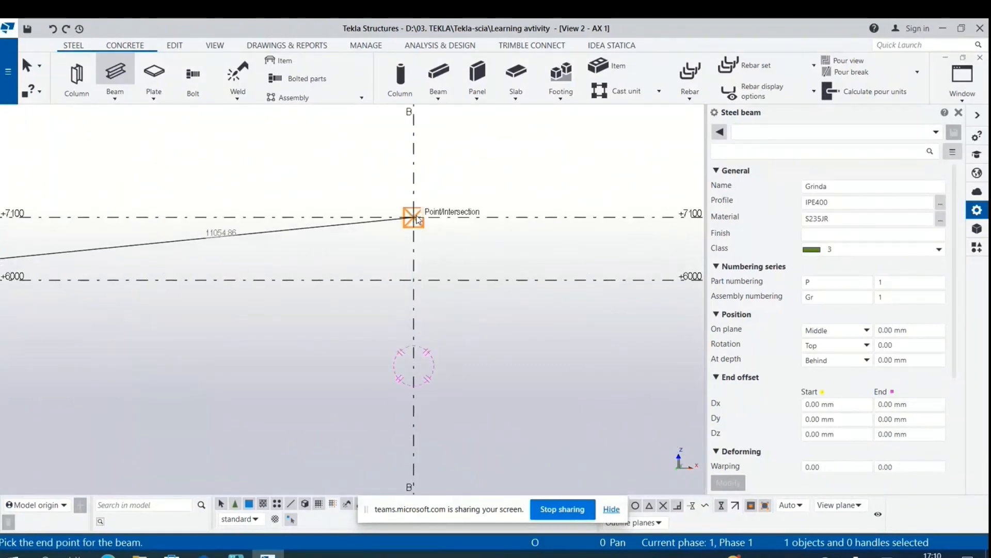
{"action": "left_click", "coordinate": [435, 254]}
{"action": "scroll", "coordinate": [571, 275], "scroll_direction": "down", "scroll_amount": 3}
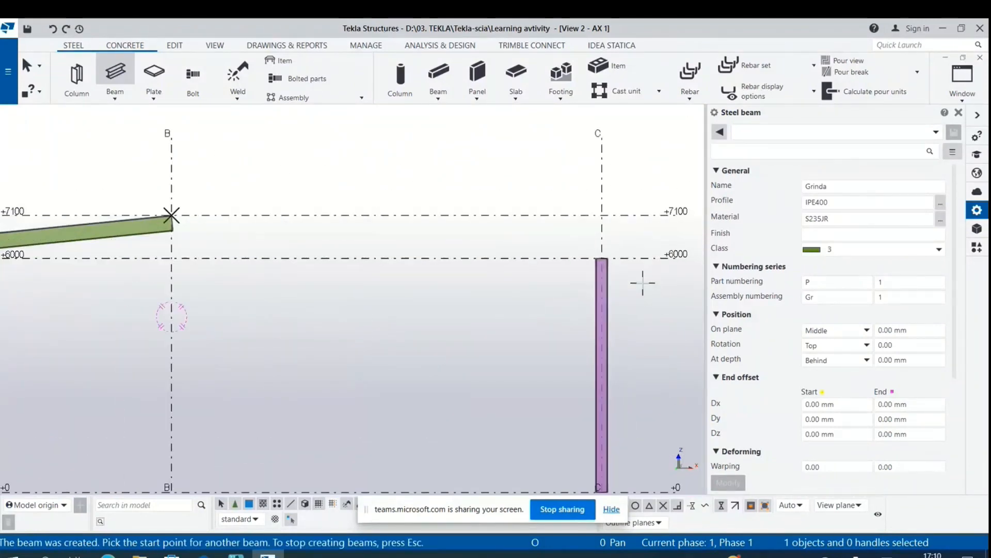
Step: Model the second rafter from the column top at grid C, level +6000, to the ridge at grid B, level +7100
{"action": "scroll", "coordinate": [587, 259], "scroll_direction": "up", "scroll_amount": 4}
{"action": "left_click", "coordinate": [560, 230]}
{"action": "scroll", "coordinate": [645, 307], "scroll_direction": "down", "scroll_amount": 3}
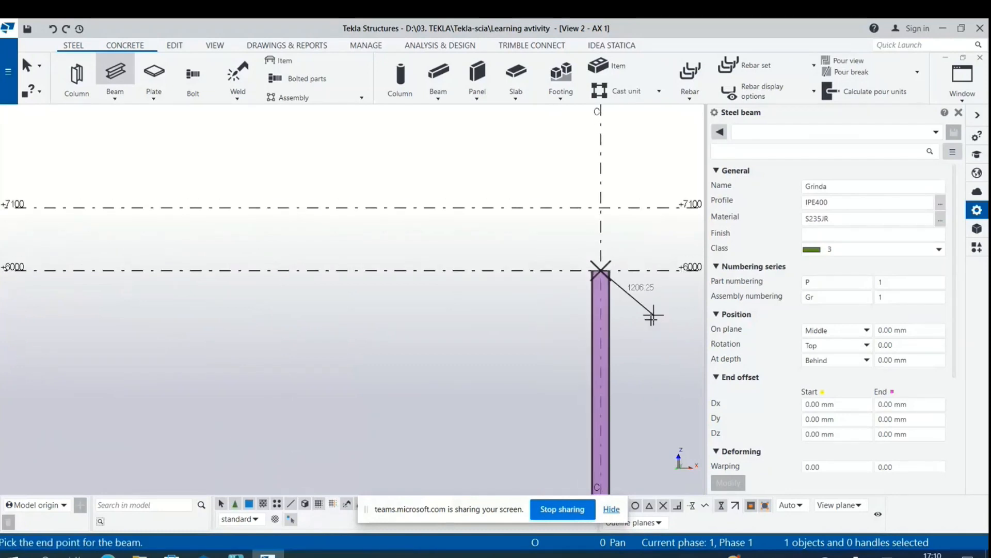
{"action": "scroll", "coordinate": [215, 258], "scroll_direction": "up", "scroll_amount": 4}
{"action": "left_click", "coordinate": [207, 219]}
{"action": "scroll", "coordinate": [349, 258], "scroll_direction": "down", "scroll_amount": 1}
{"action": "scroll", "coordinate": [349, 258], "scroll_direction": "down", "scroll_amount": 2}
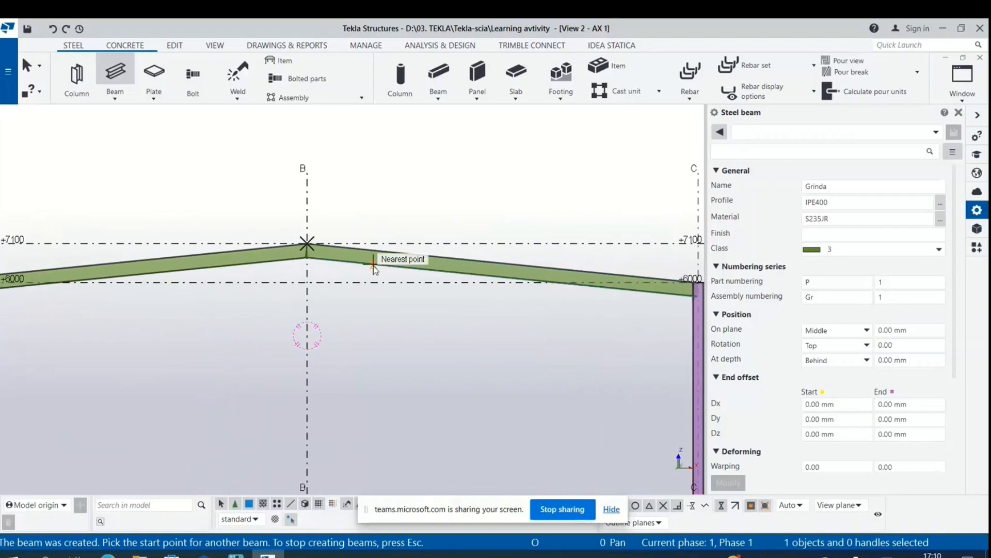
{"action": "key", "text": "Escape"}
{"action": "scroll", "coordinate": [421, 193], "scroll_direction": "down", "scroll_amount": 2}
{"action": "scroll", "coordinate": [421, 192], "scroll_direction": "down", "scroll_amount": 1}
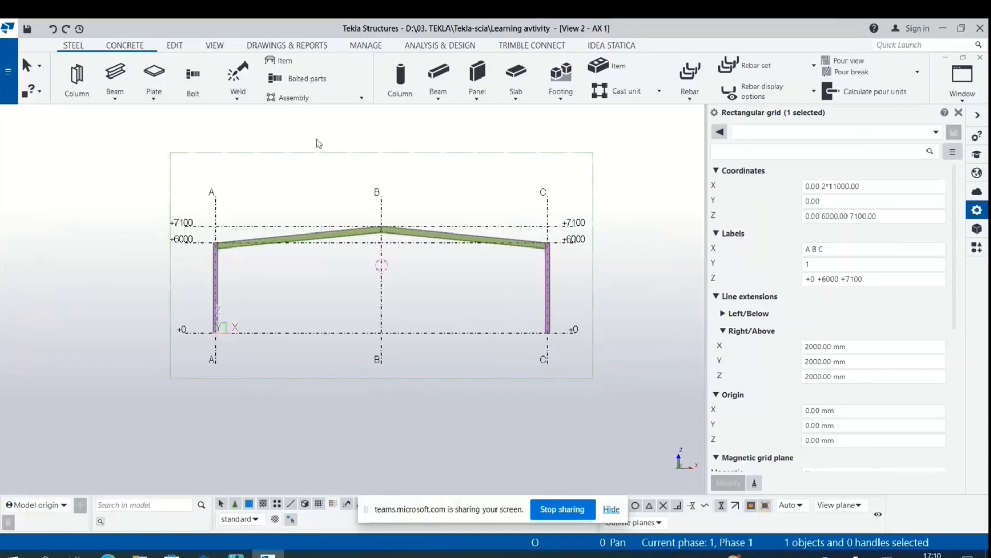
Step: Select the rafter between grids A and B and browse the steel beam to column connections in the component catalog
{"action": "scroll", "coordinate": [291, 237], "scroll_direction": "up", "scroll_amount": 2}
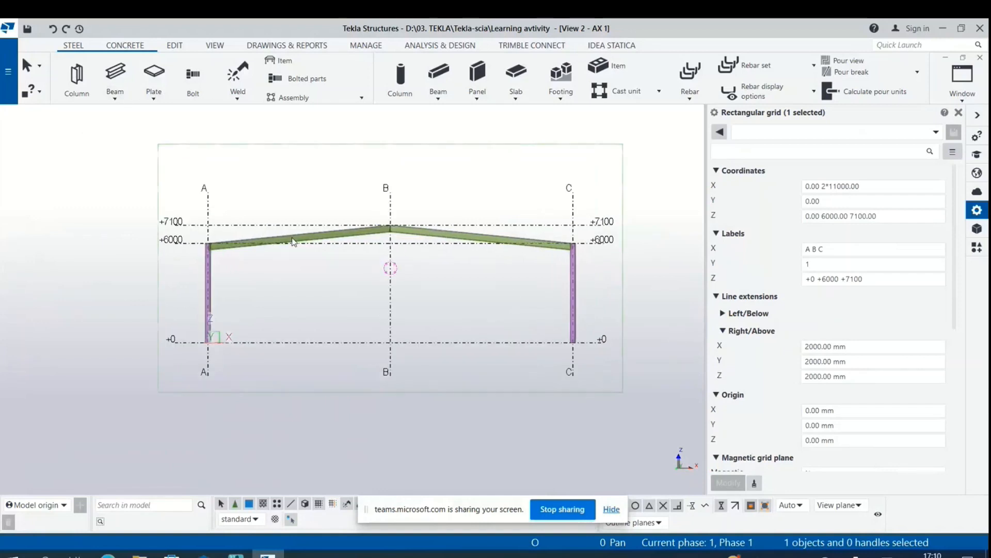
{"action": "left_click", "coordinate": [334, 241]}
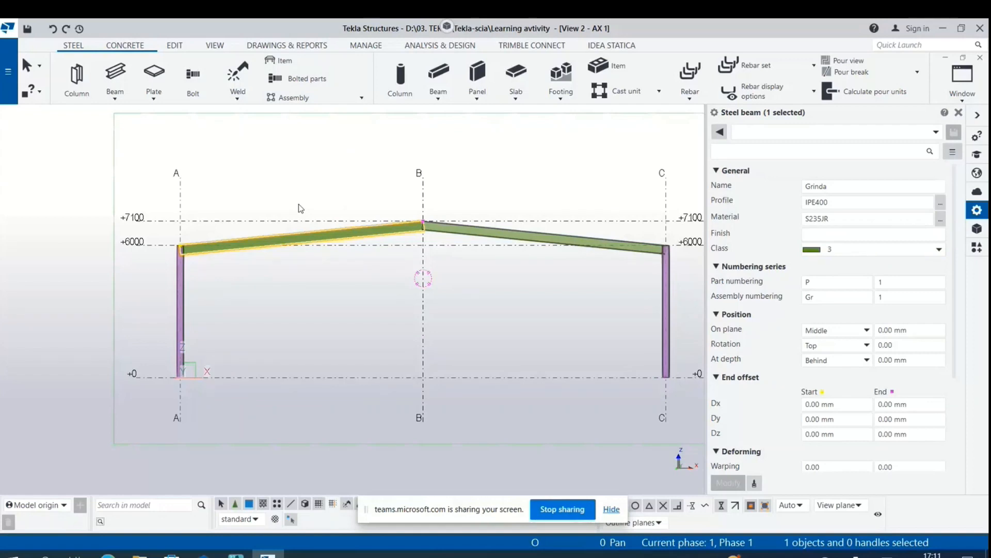
{"action": "left_click", "coordinate": [978, 247]}
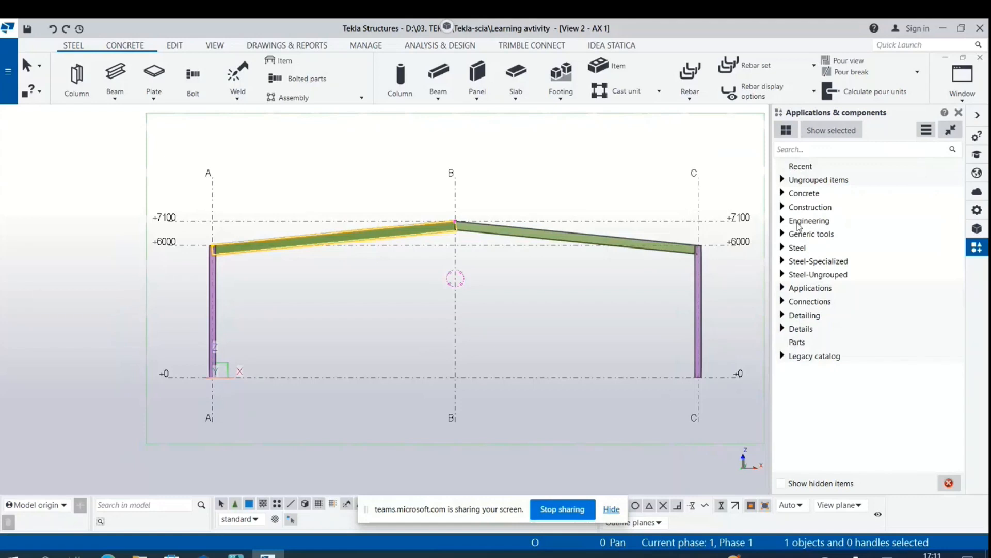
{"action": "left_click", "coordinate": [782, 249]}
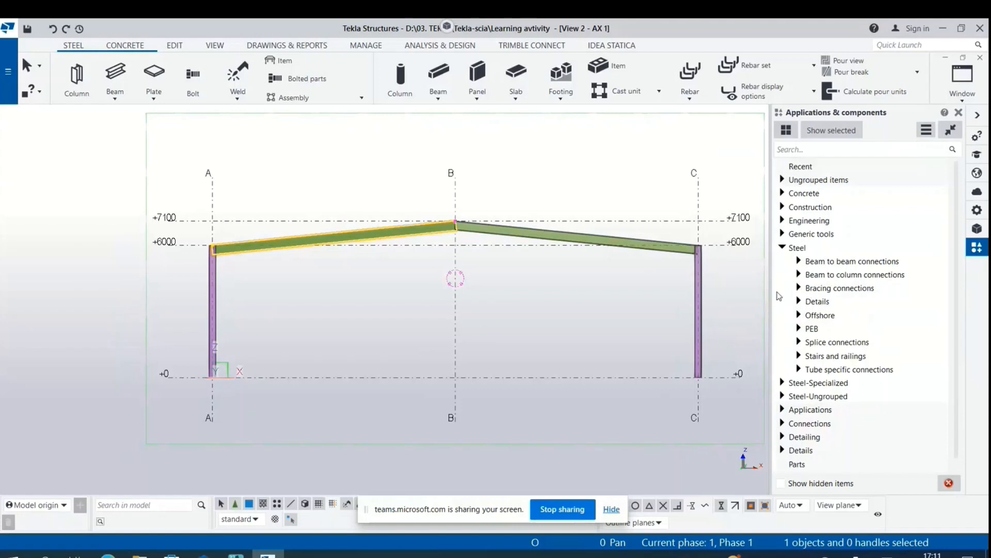
{"action": "left_click", "coordinate": [799, 275]}
{"action": "scroll", "coordinate": [850, 305], "scroll_direction": "down", "scroll_amount": 2}
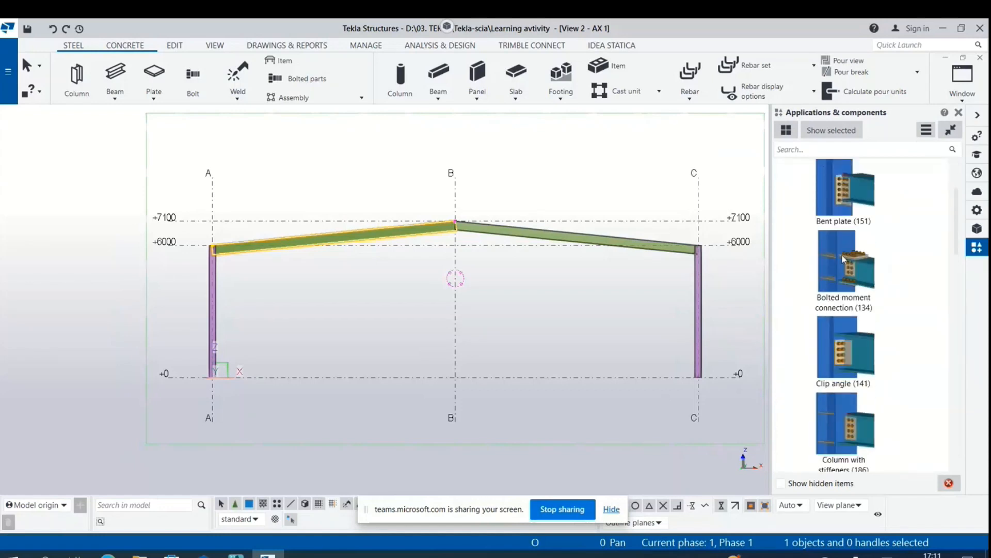
{"action": "scroll", "coordinate": [845, 258], "scroll_direction": "up", "scroll_amount": 2}
Step: Search the component catalog for HAUNCH and start the Eaves haunch (102) connection
{"action": "left_click", "coordinate": [824, 149]}
{"action": "type", "text": "H"}
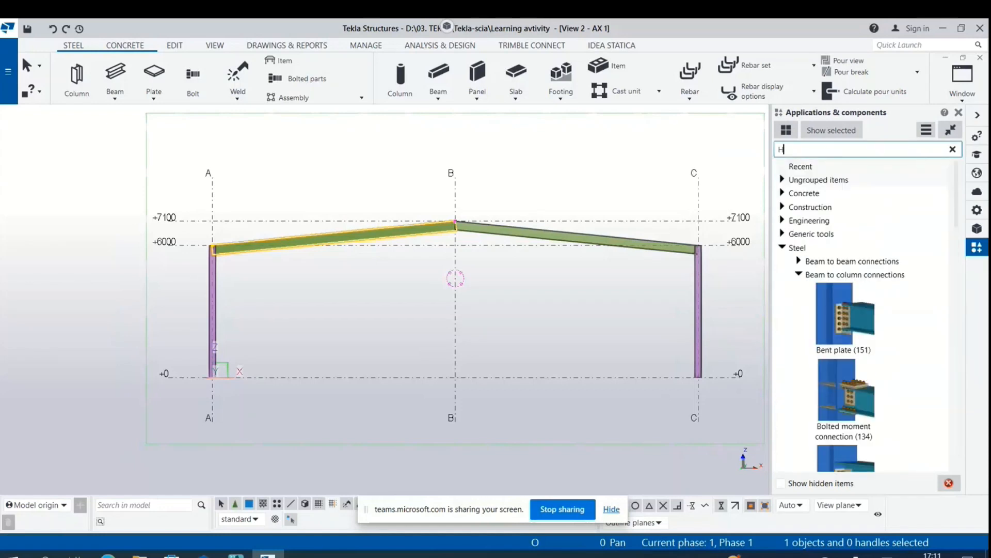
{"action": "type", "text": "AUNCH"}
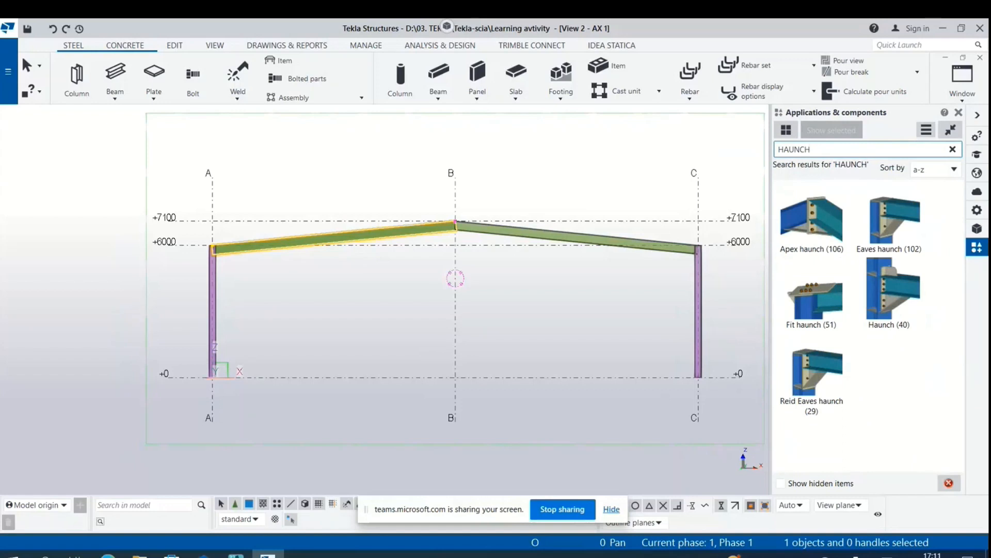
{"action": "left_click", "coordinate": [902, 222]}
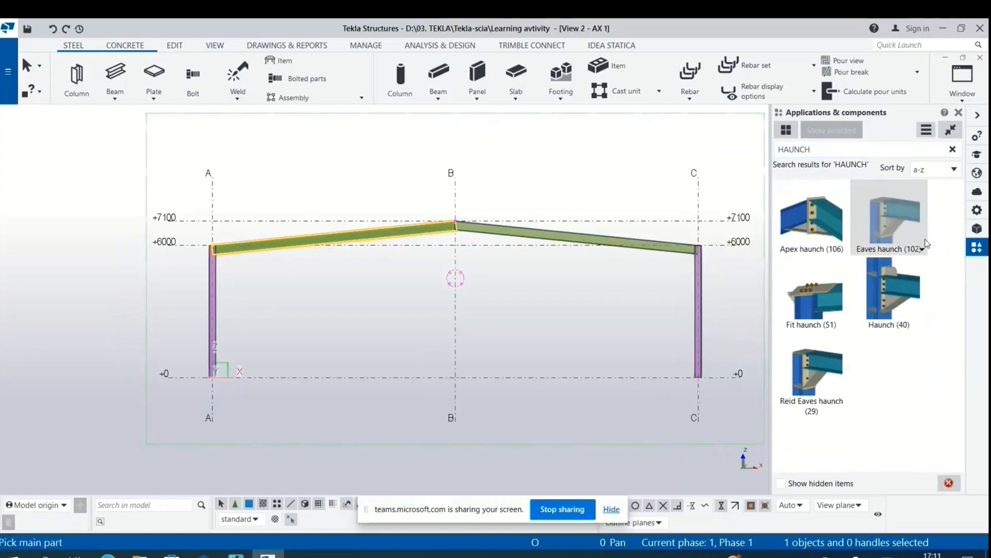
Step: Connect the grid A column as main part to the rafter as secondary part with the eaves haunch
{"action": "scroll", "coordinate": [289, 279], "scroll_direction": "up", "scroll_amount": 5}
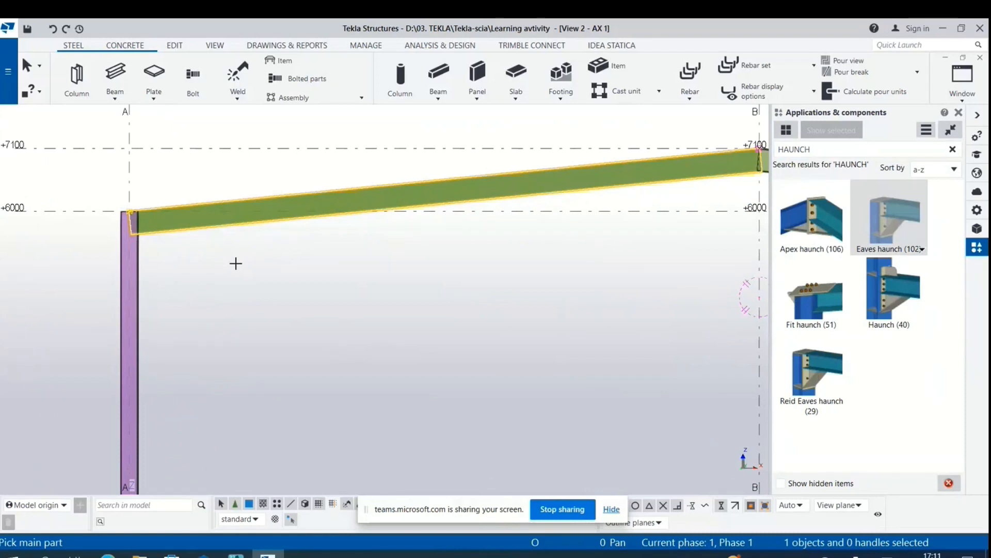
{"action": "scroll", "coordinate": [191, 255], "scroll_direction": "up", "scroll_amount": 1}
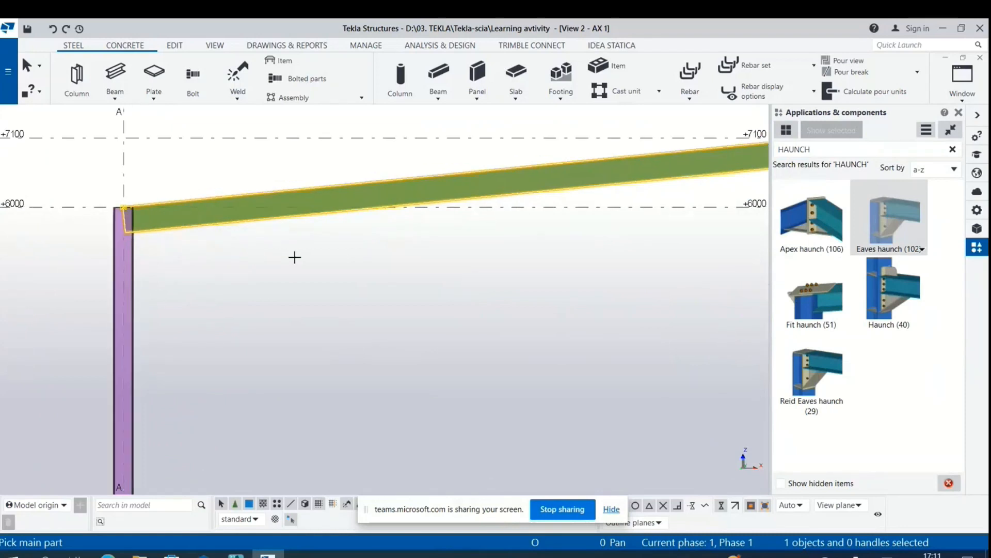
{"action": "left_click", "coordinate": [132, 261]}
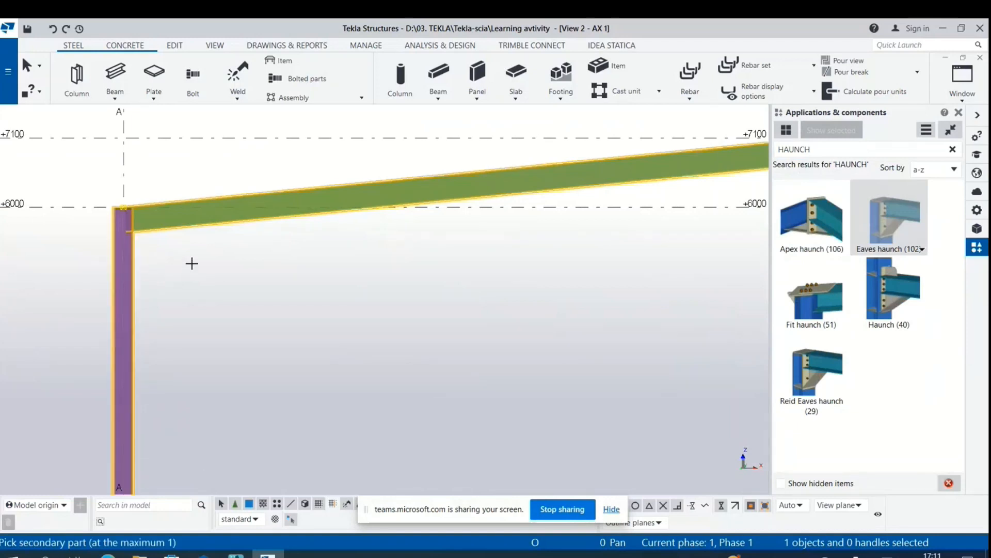
{"action": "left_click", "coordinate": [199, 225]}
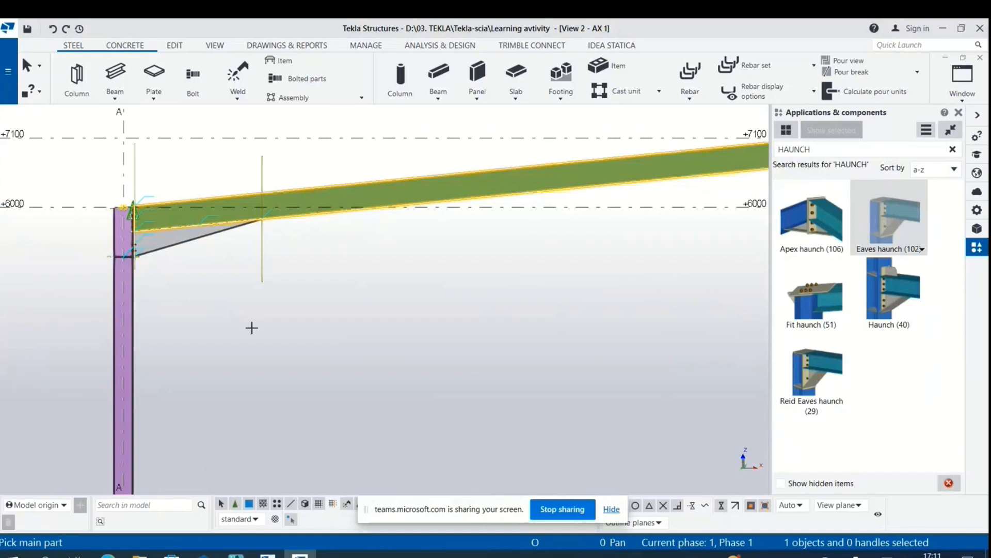
Step: Examine the haunch, end plate, bolts and stiffeners of the eaves joint at grid A in 3D
{"action": "left_click", "coordinate": [153, 403]}
{"action": "scroll", "coordinate": [151, 370], "scroll_direction": "up", "scroll_amount": 2}
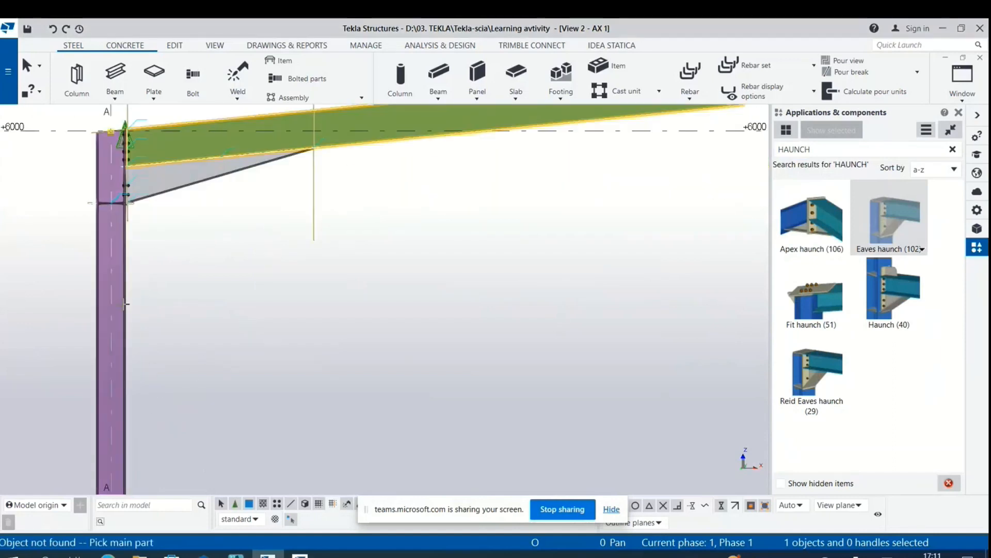
{"action": "left_click", "coordinate": [120, 312]}
{"action": "scroll", "coordinate": [215, 424], "scroll_direction": "down", "scroll_amount": 1}
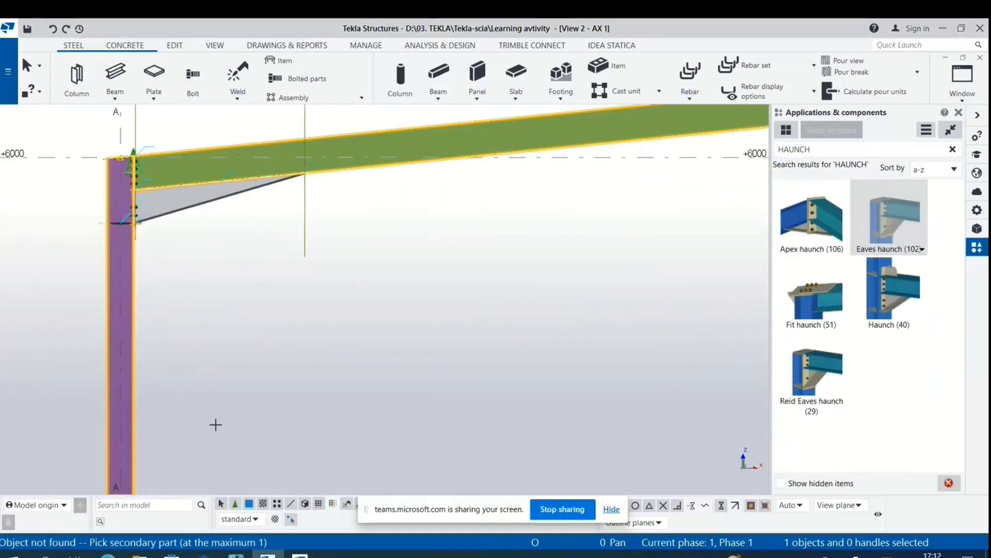
{"action": "scroll", "coordinate": [216, 424], "scroll_direction": "down", "scroll_amount": 1}
{"action": "middle_click_drag", "start_coordinate": [234, 367], "coordinate": [166, 396], "text": "ctrl"}
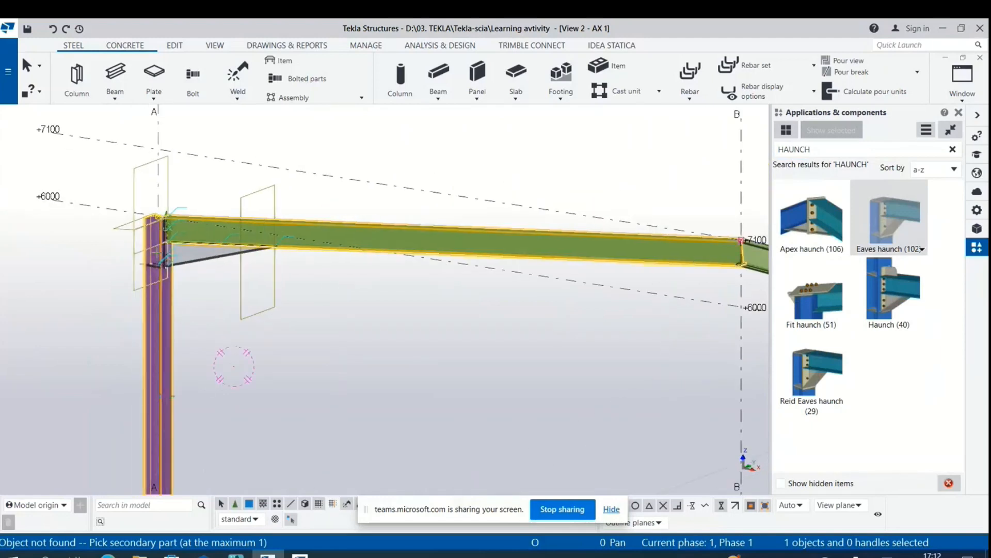
{"action": "scroll", "coordinate": [156, 253], "scroll_direction": "up", "scroll_amount": 5}
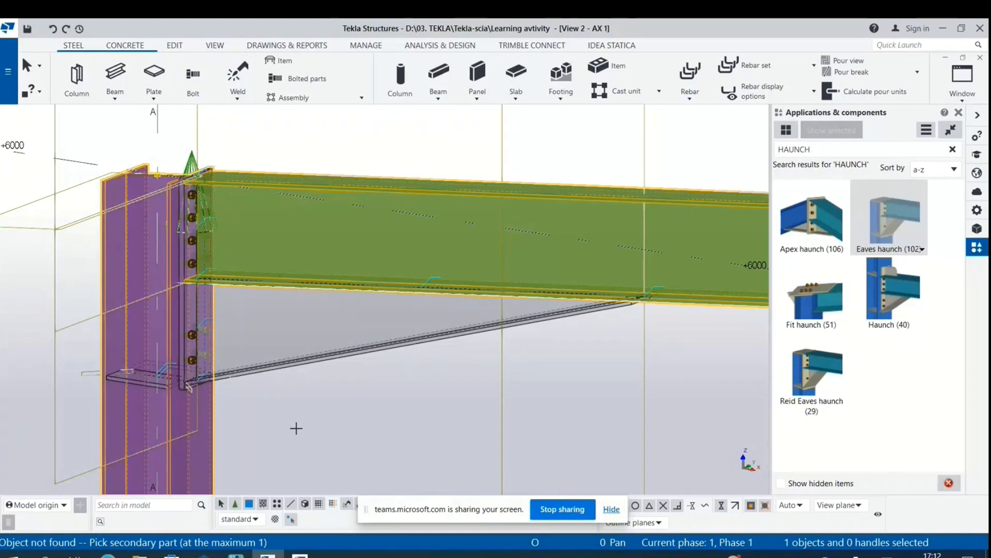
{"action": "left_click", "coordinate": [184, 219]}
{"action": "scroll", "coordinate": [217, 222], "scroll_direction": "down", "scroll_amount": 1}
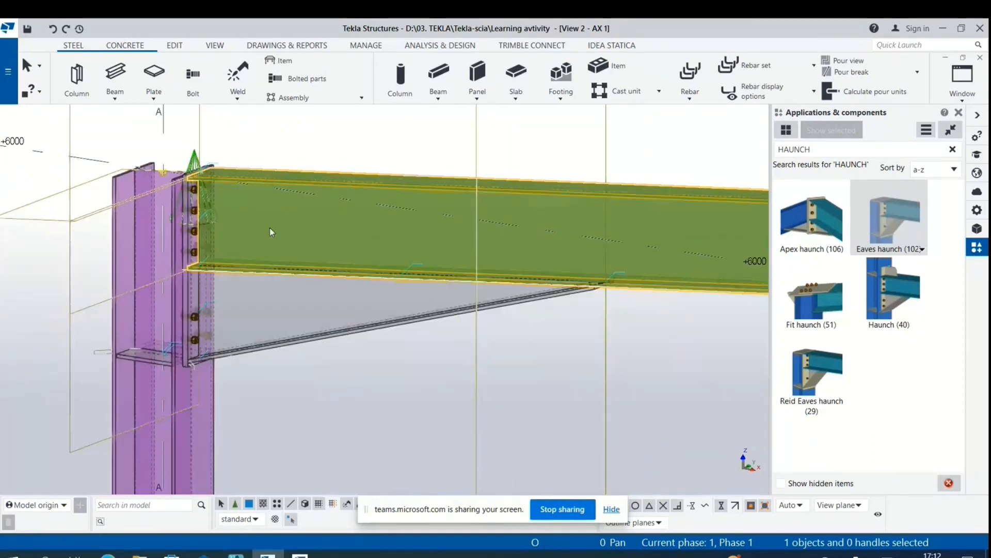
{"action": "scroll", "coordinate": [93, 164], "scroll_direction": "down", "scroll_amount": 3}
{"action": "scroll", "coordinate": [157, 158], "scroll_direction": "up", "scroll_amount": 4}
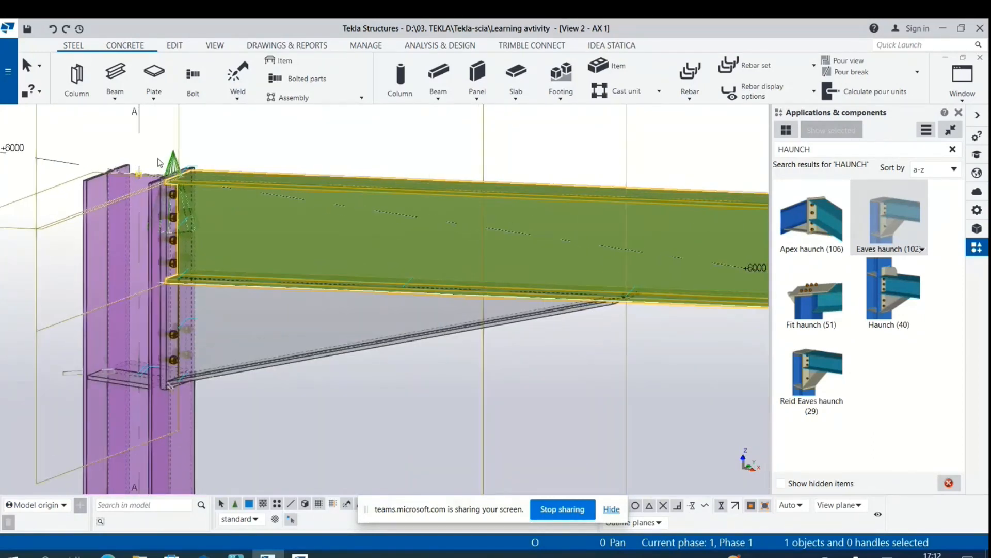
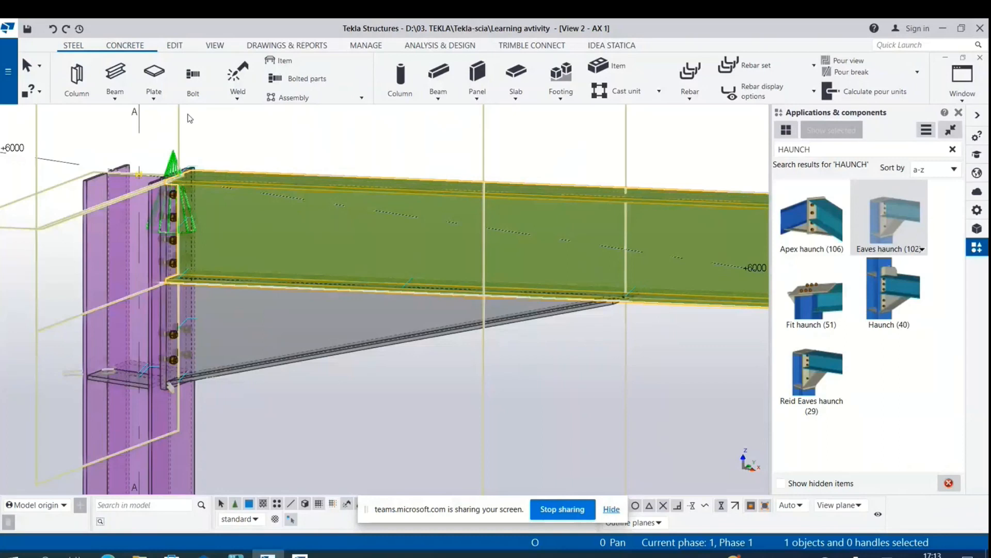
Step: Open the eaves haunch's properties, enter 20 for the haunch's horizontal dimension and set the end plate thickness to 30
{"action": "double_click", "coordinate": [171, 161]}
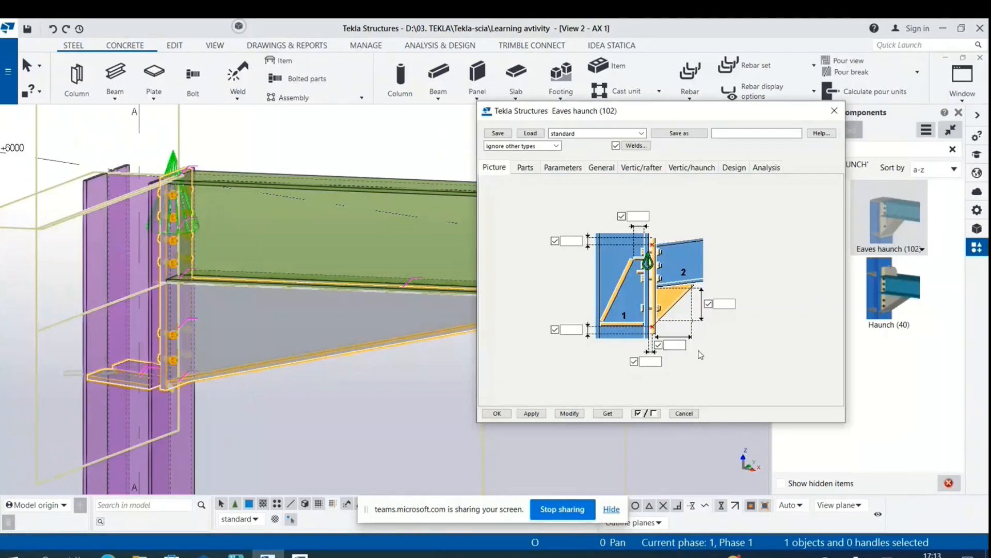
{"action": "left_click", "coordinate": [678, 345]}
{"action": "type", "text": "20"}
{"action": "left_click", "coordinate": [524, 168]}
{"action": "left_click", "coordinate": [563, 194]}
{"action": "type", "text": "30"}
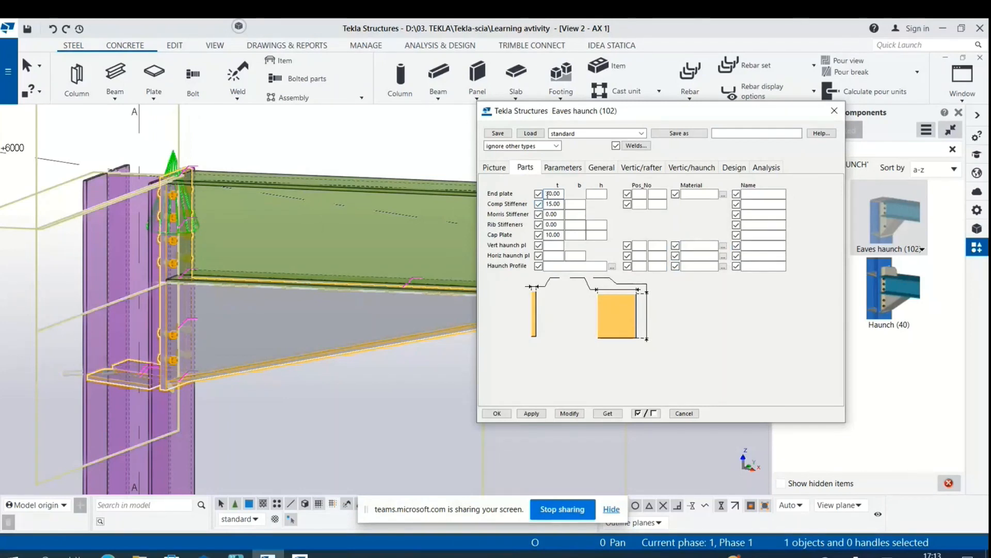
Step: Set the eaves haunch's rafter bolts to size 20 with the Default bolt standard and a tolerance of 2.00
{"action": "left_click", "coordinate": [563, 167]}
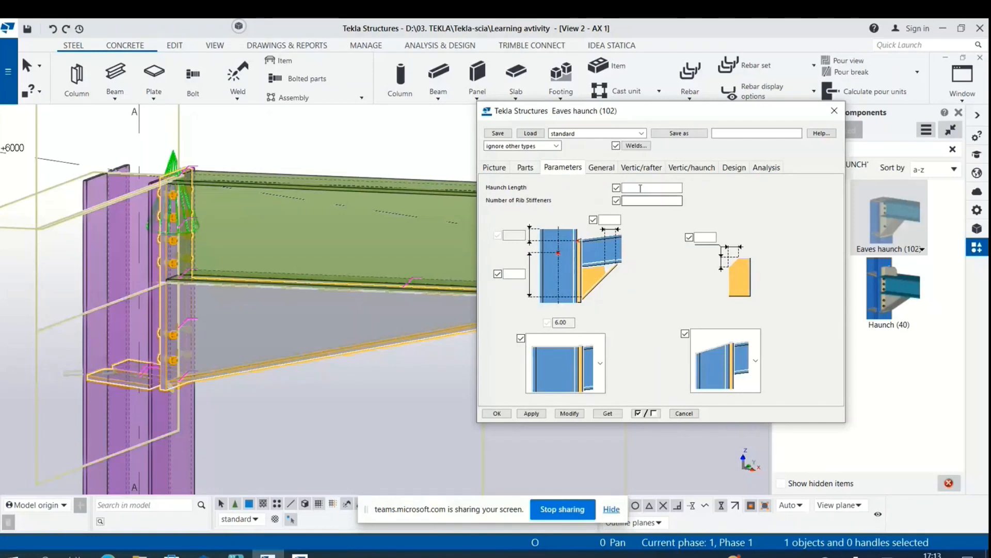
{"action": "left_click", "coordinate": [601, 167]}
{"action": "left_click", "coordinate": [644, 170]}
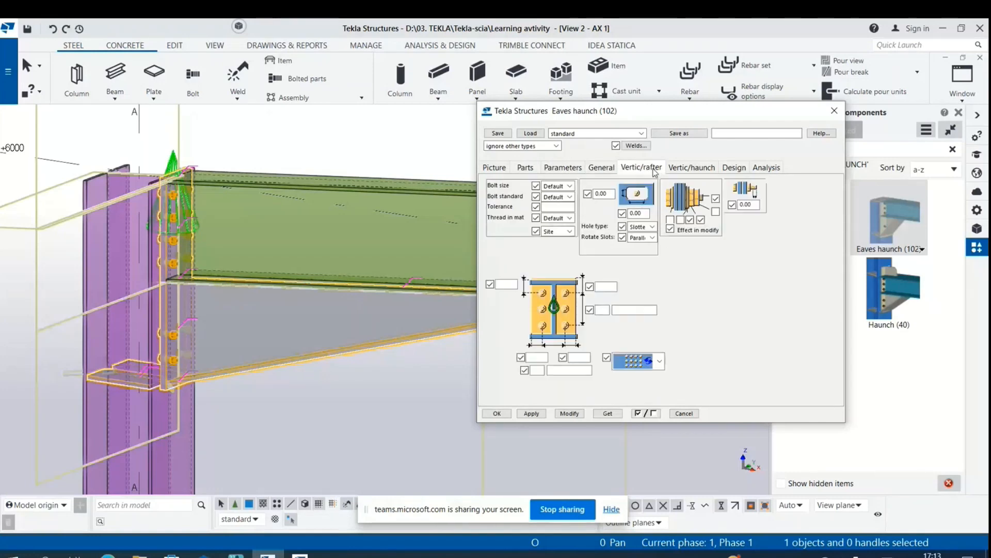
{"action": "left_click", "coordinate": [572, 187]}
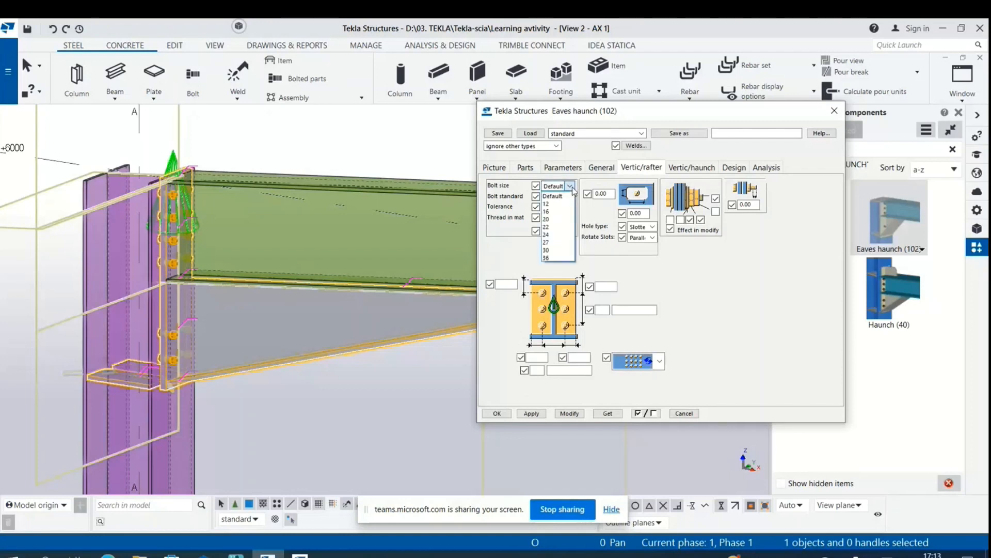
{"action": "left_click", "coordinate": [558, 219]}
{"action": "left_click", "coordinate": [570, 197]}
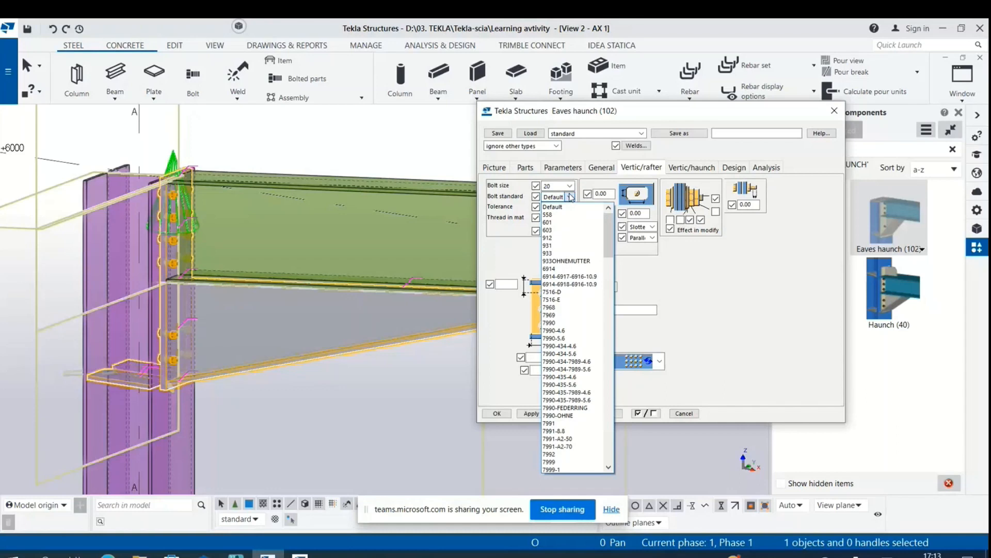
{"action": "left_click", "coordinate": [553, 206]}
{"action": "left_click", "coordinate": [562, 206]}
{"action": "type", "text": "2.00"}
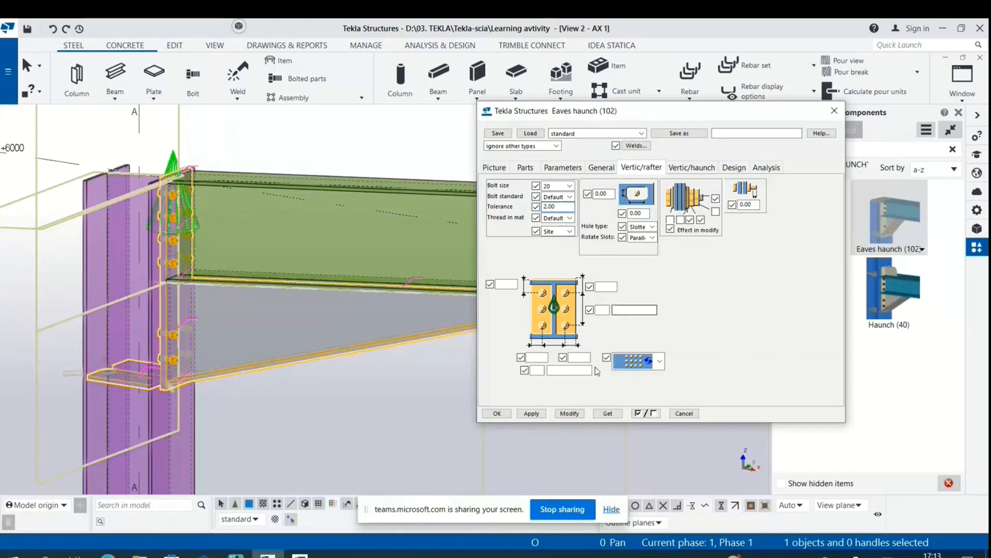
Step: Apply the rafter bolt settings with bolt size 20 and 2.00 tolerance to the eaves haunch at grid A
{"action": "left_click", "coordinate": [578, 414]}
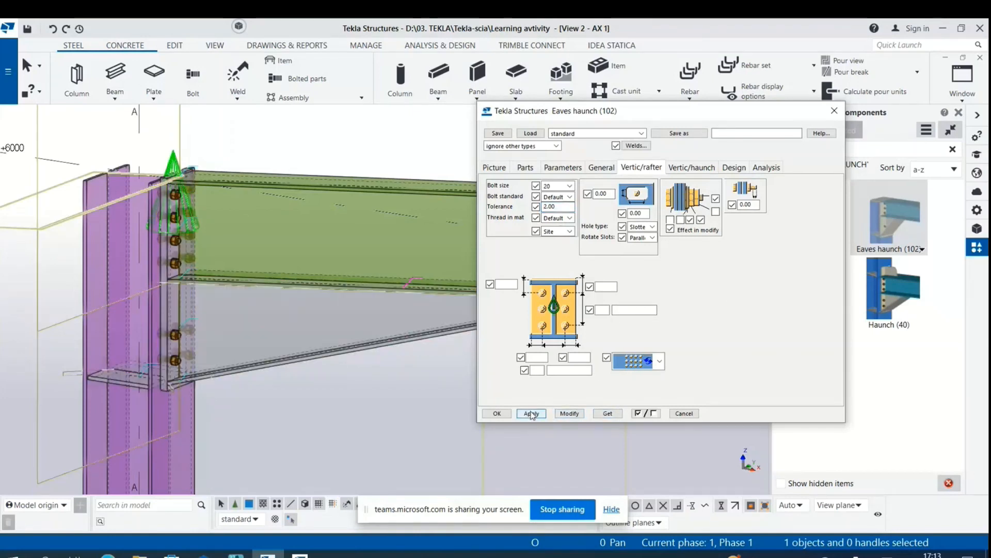
{"action": "left_click", "coordinate": [532, 414]}
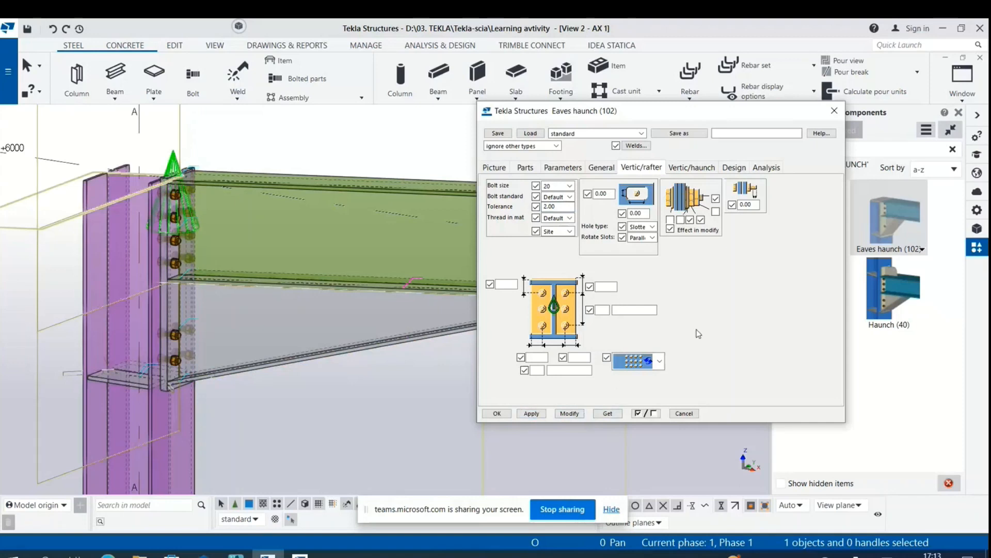
{"action": "scroll", "coordinate": [243, 233], "scroll_direction": "up", "scroll_amount": 2}
{"action": "scroll", "coordinate": [219, 212], "scroll_direction": "down", "scroll_amount": 1}
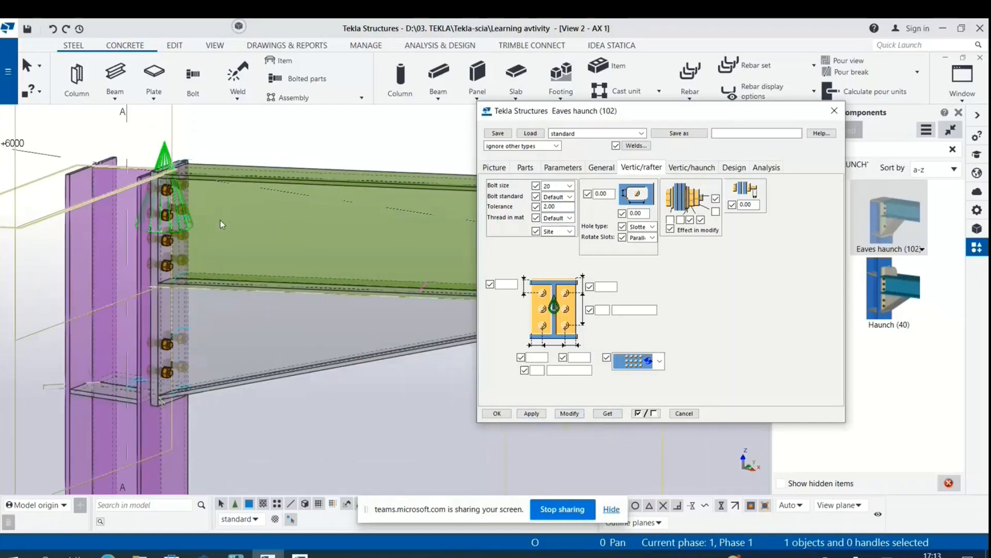
{"action": "mouse_move", "coordinate": [333, 343]}
{"action": "middle_mouse_down", "text": "ctrl"}
{"action": "mouse_move", "coordinate": [321, 348]}
{"action": "mouse_move", "coordinate": [446, 353]}
{"action": "middle_mouse_up", "text": "ctrl"}
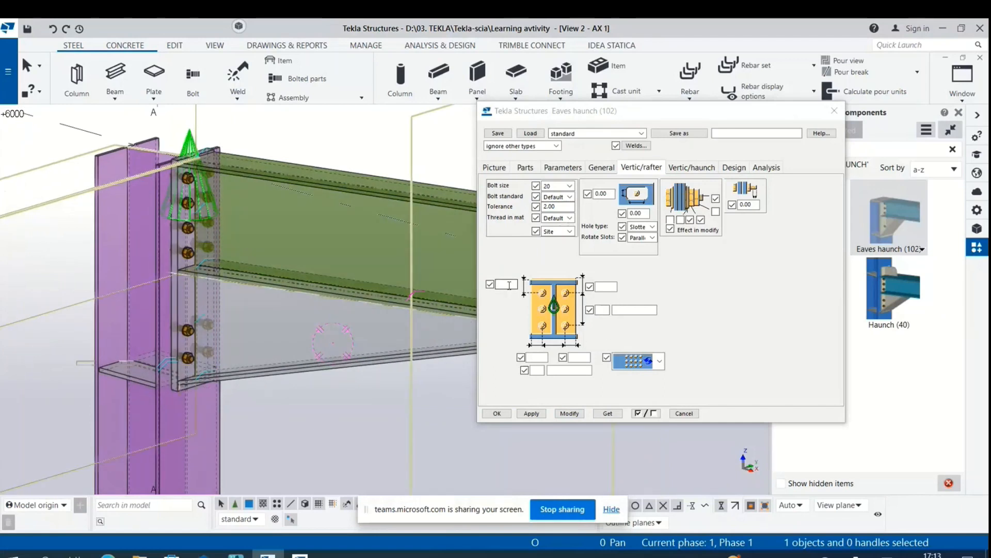
Step: Set the rafter bolts' top edge distance to 30 mm and modify the grid A eaves haunch
{"action": "left_click", "coordinate": [509, 285]}
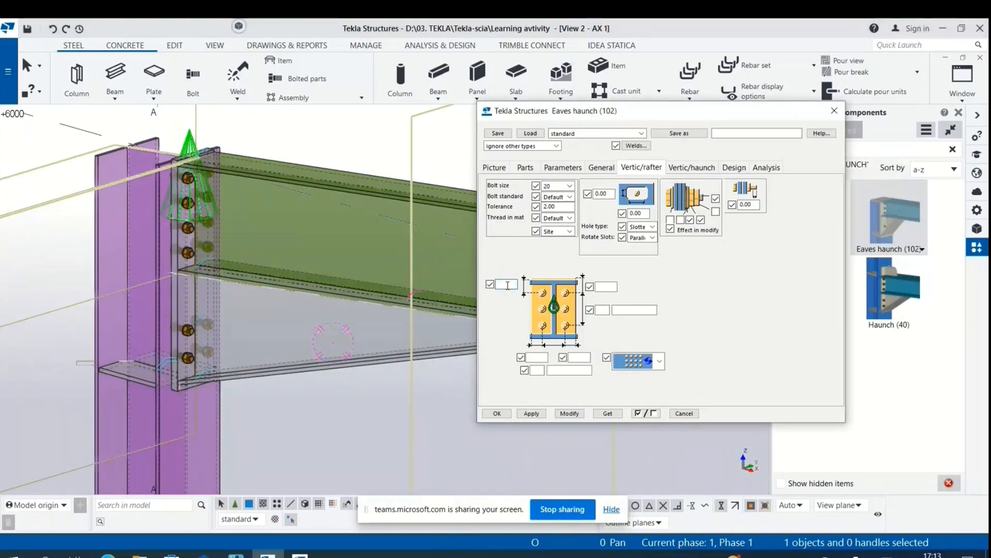
{"action": "type", "text": "5"}
{"action": "left_click", "coordinate": [569, 413]}
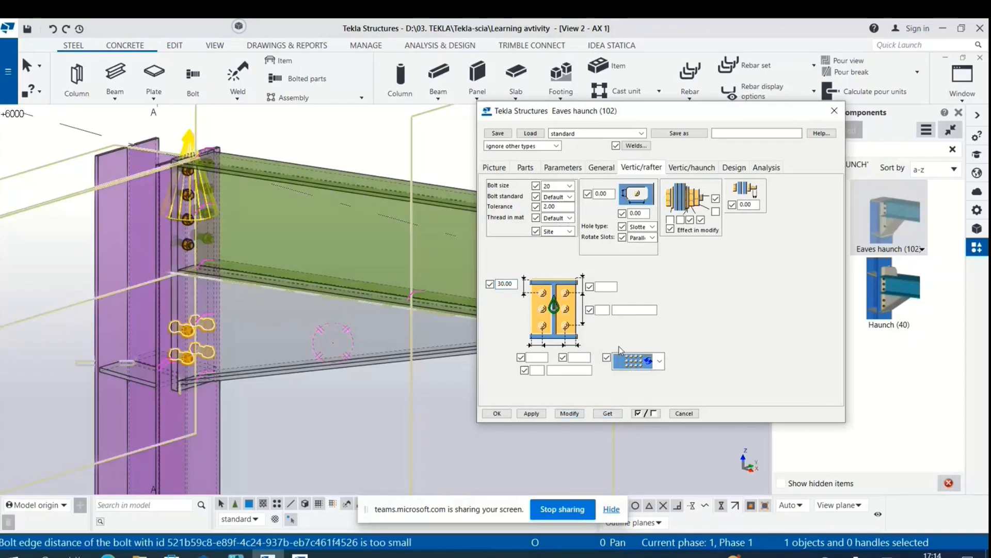
{"action": "left_click", "coordinate": [616, 287]}
{"action": "left_click", "coordinate": [544, 356]}
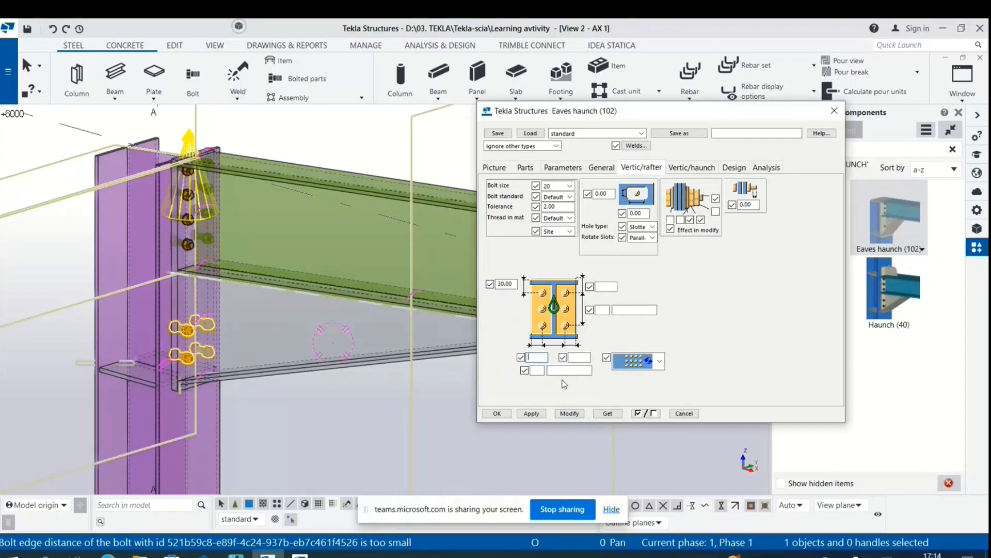
{"action": "left_click", "coordinate": [581, 357]}
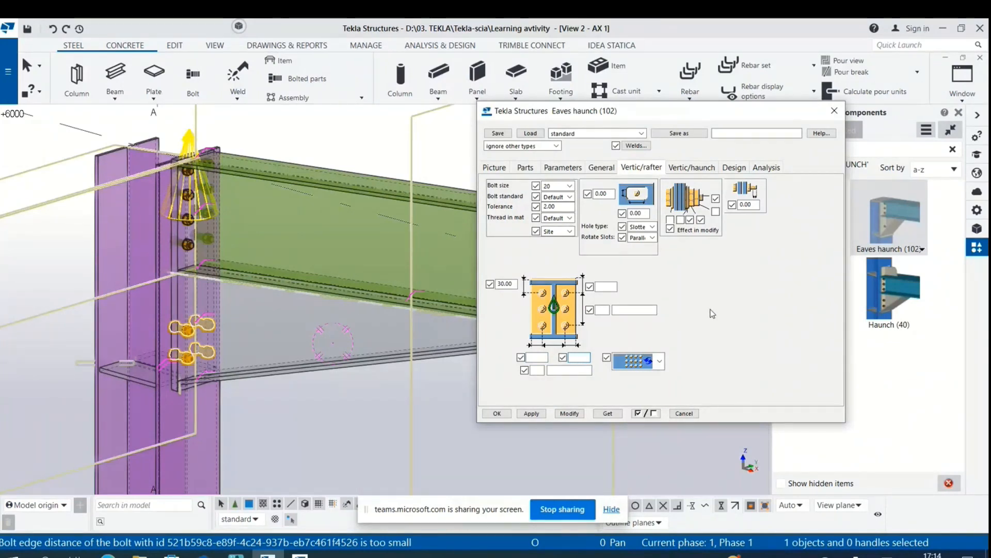
Step: Set the rafter bolts' top edge distance to 50 mm and modify the grid A eaves haunch
{"action": "double_click", "coordinate": [514, 286]}
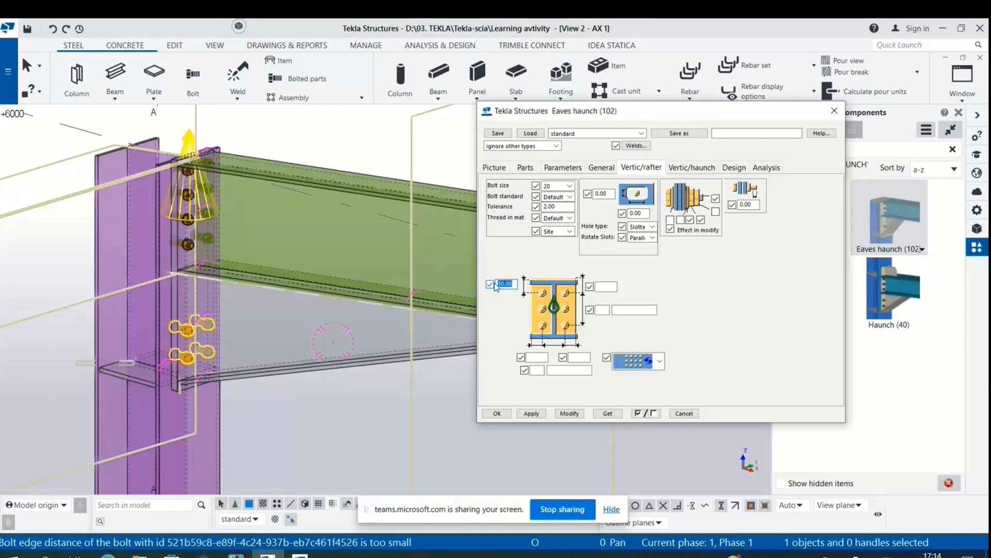
{"action": "scroll", "coordinate": [225, 133], "scroll_direction": "up", "scroll_amount": 2}
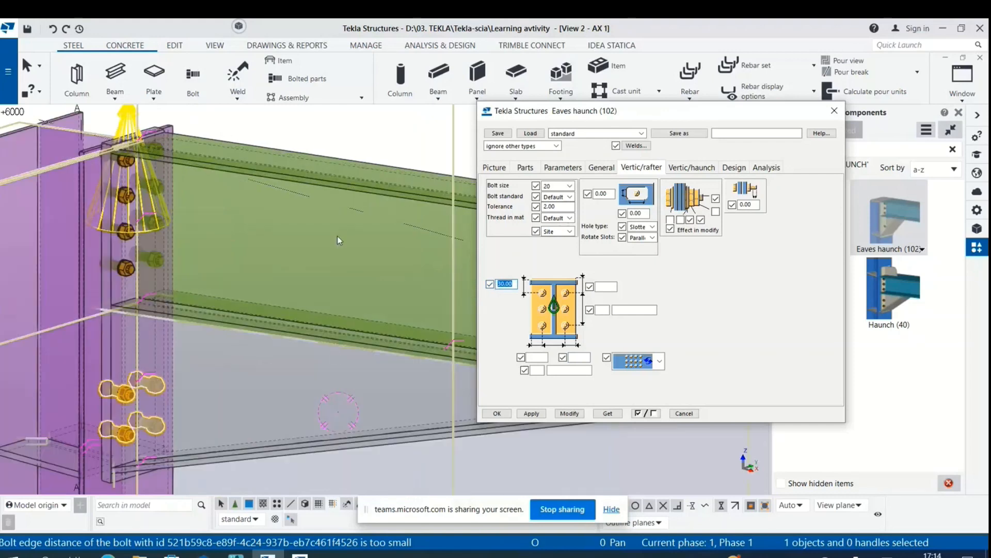
{"action": "scroll", "coordinate": [337, 236], "scroll_direction": "down", "scroll_amount": 4}
{"action": "scroll", "coordinate": [169, 163], "scroll_direction": "up", "scroll_amount": 4}
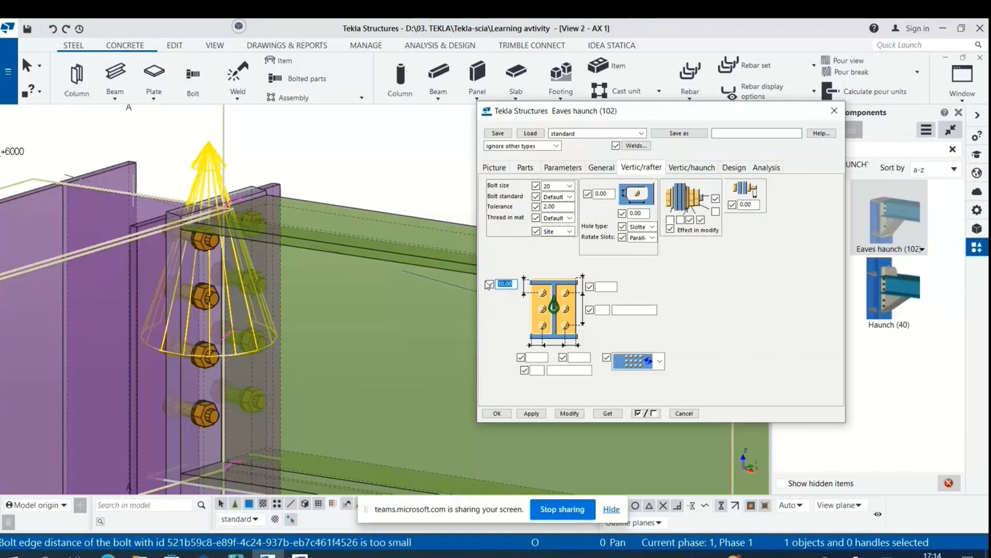
{"action": "type", "text": "50"}
{"action": "left_click", "coordinate": [570, 413]}
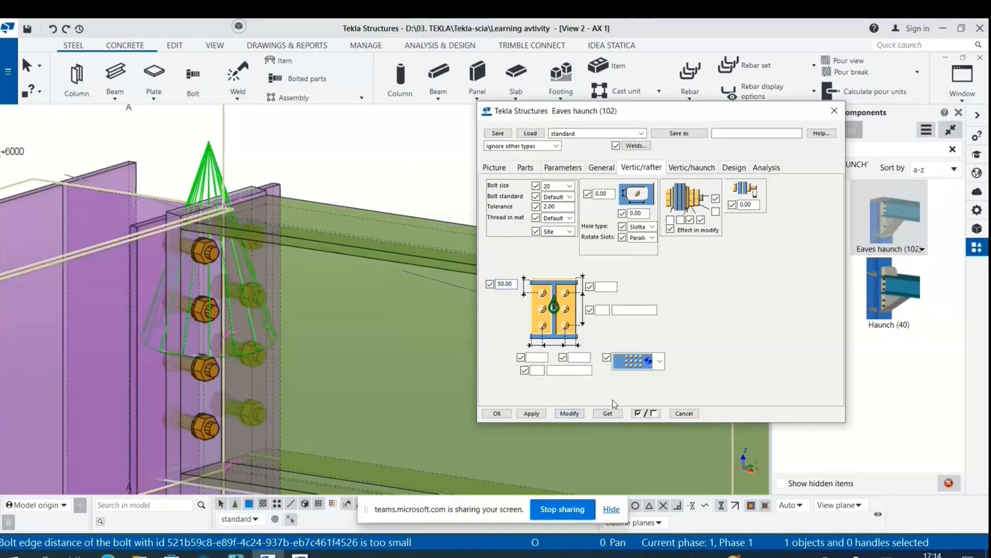
{"action": "scroll", "coordinate": [361, 307], "scroll_direction": "down", "scroll_amount": 3}
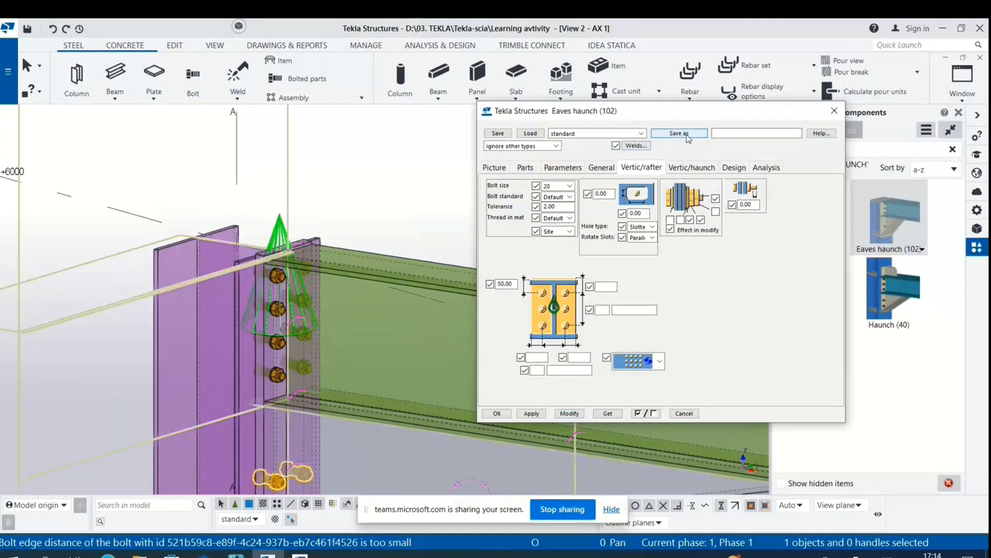
Step: Save the eaves haunch settings as a new preset named c-b, then apply and close the properties
{"action": "left_click", "coordinate": [641, 133]}
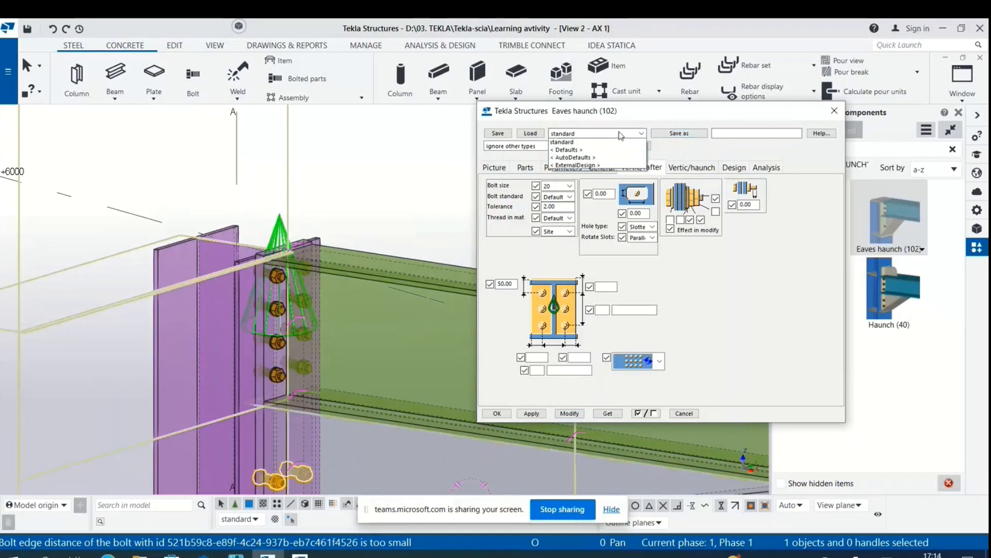
{"action": "left_click", "coordinate": [594, 142]}
{"action": "left_click", "coordinate": [762, 133]}
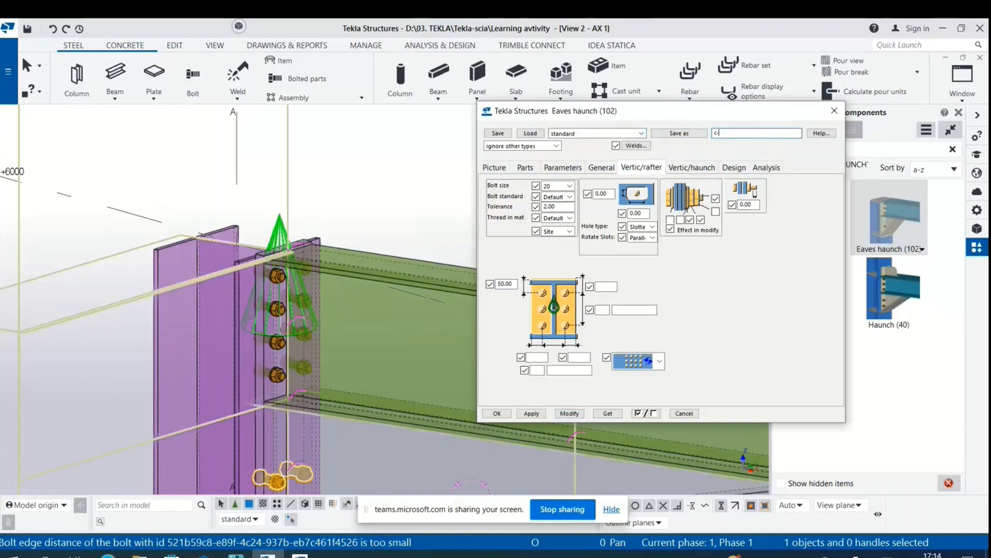
{"action": "left_click", "coordinate": [694, 135]}
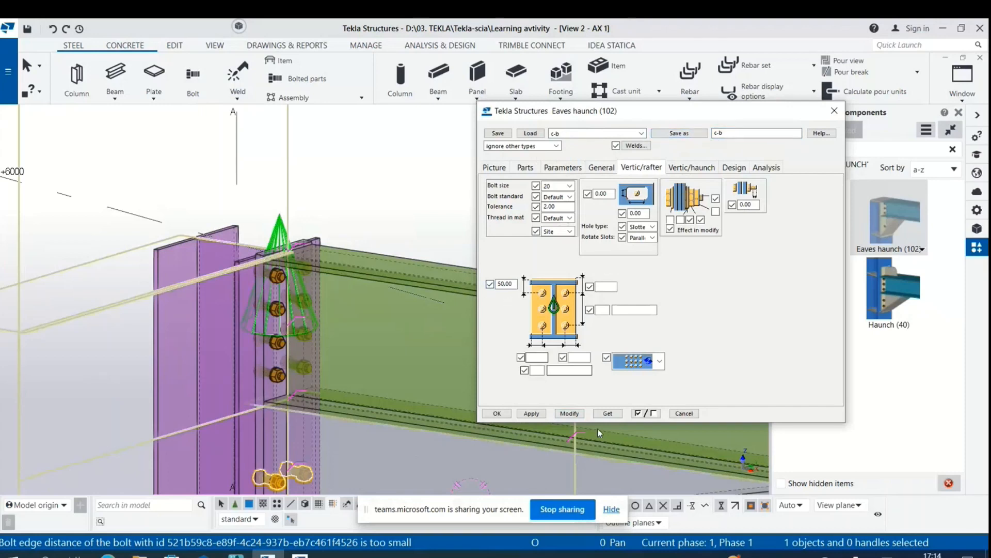
{"action": "left_click", "coordinate": [528, 412]}
{"action": "left_click", "coordinate": [498, 412]}
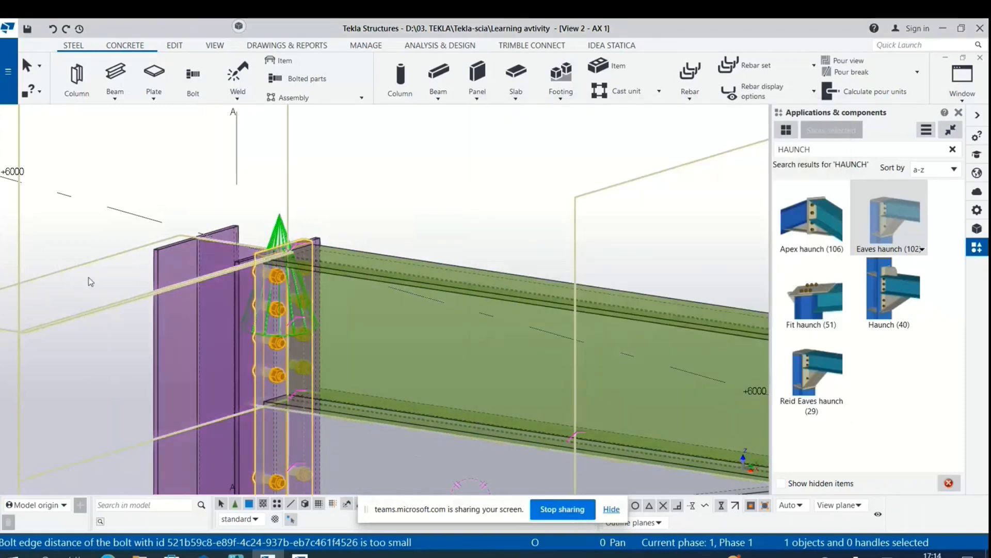
Step: Create an Eaves haunch (102) connection between the grid C column and its rafter
{"action": "scroll", "coordinate": [150, 283], "scroll_direction": "down", "scroll_amount": 5}
{"action": "scroll", "coordinate": [534, 340], "scroll_direction": "up", "scroll_amount": 5}
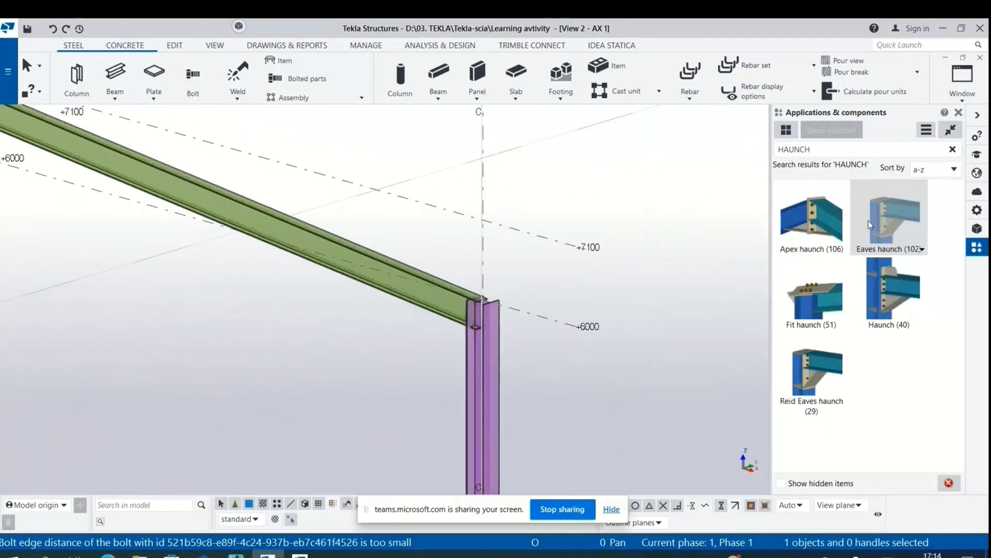
{"action": "left_click", "coordinate": [868, 221]}
{"action": "scroll", "coordinate": [449, 398], "scroll_direction": "up", "scroll_amount": 2}
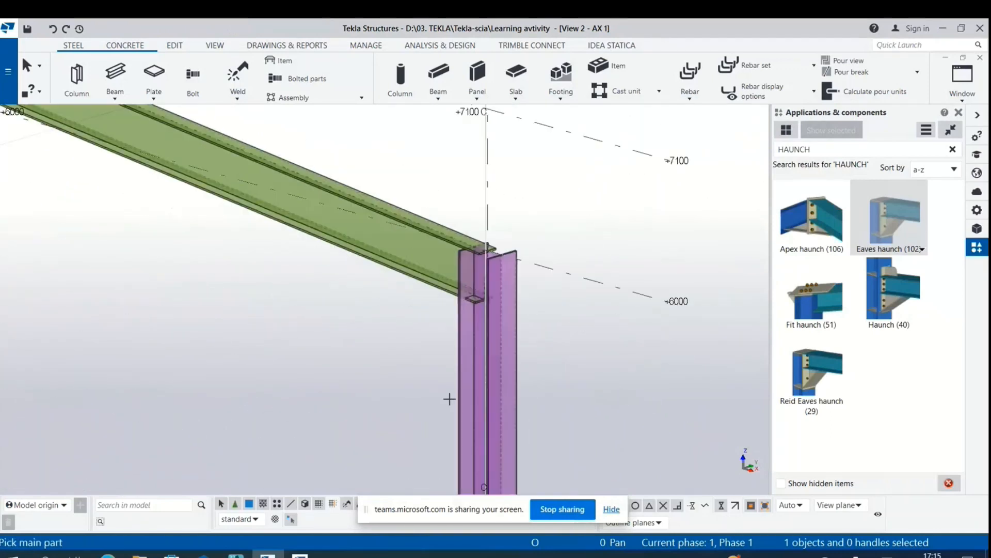
{"action": "left_click", "coordinate": [460, 354]}
{"action": "left_click", "coordinate": [428, 293]}
{"action": "scroll", "coordinate": [421, 371], "scroll_direction": "down", "scroll_amount": 2}
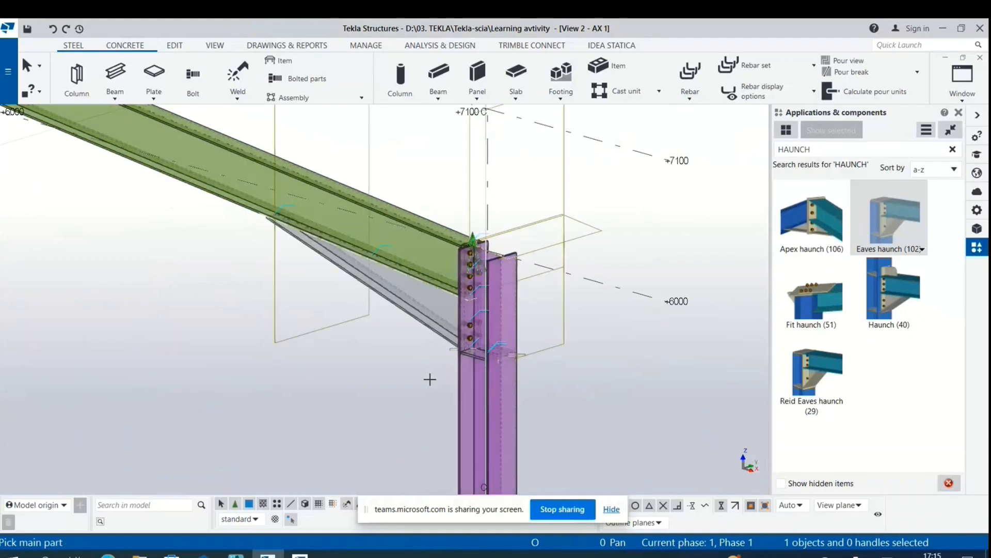
Step: Choose the saved c-b preset for the grid C eaves haunch, modify the connection and close its properties
{"action": "scroll", "coordinate": [480, 308], "scroll_direction": "up", "scroll_amount": 3}
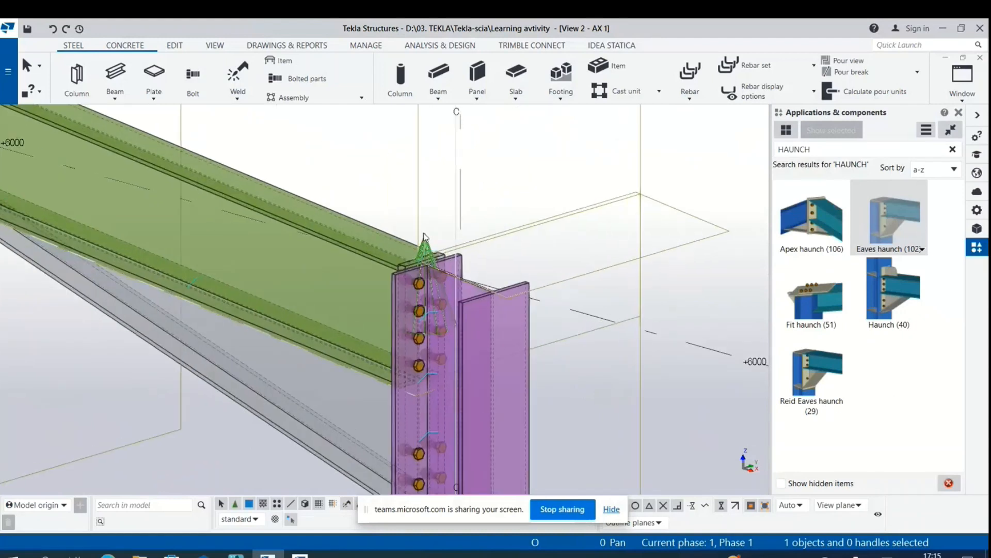
{"action": "double_click", "coordinate": [428, 240]}
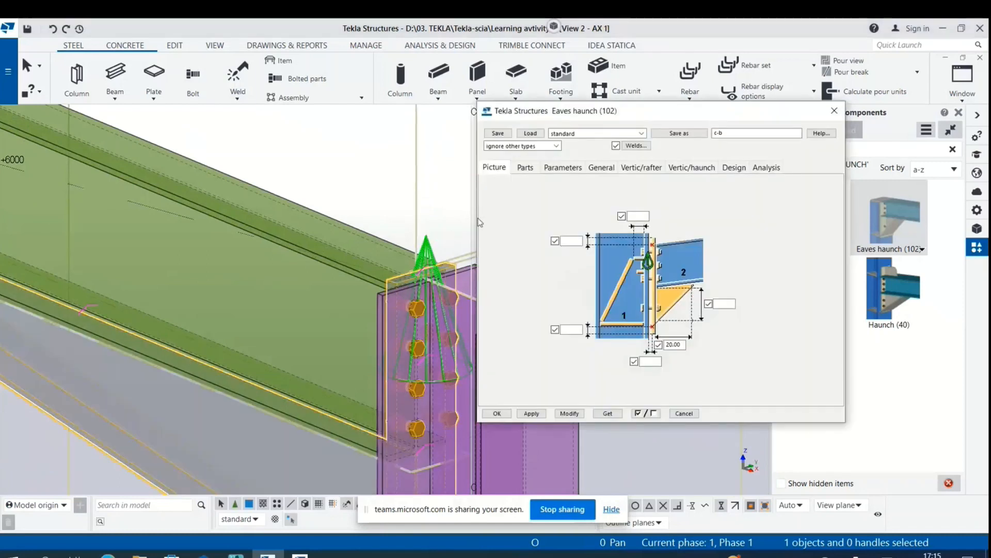
{"action": "left_click", "coordinate": [642, 133]}
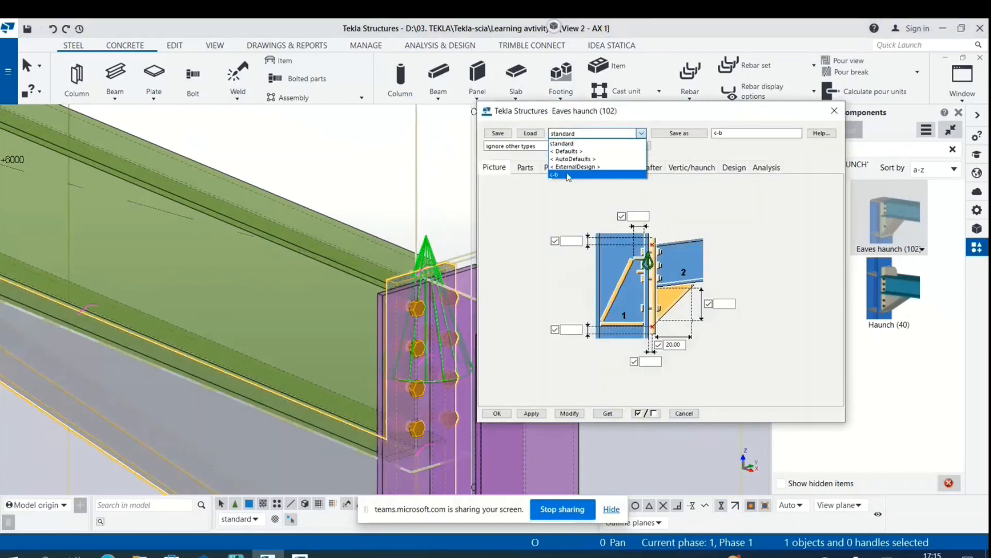
{"action": "left_click", "coordinate": [599, 176]}
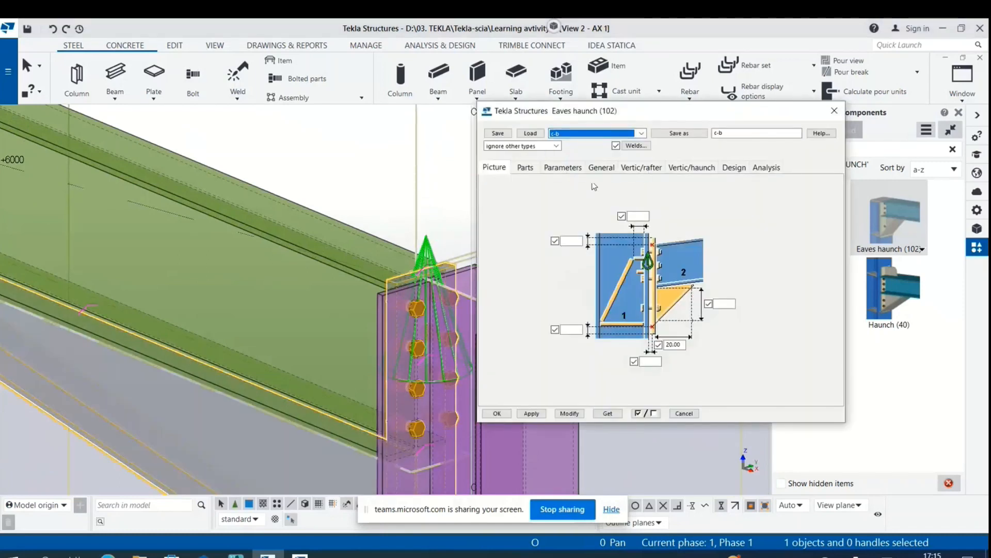
{"action": "left_click", "coordinate": [570, 413]}
{"action": "left_click", "coordinate": [496, 413]}
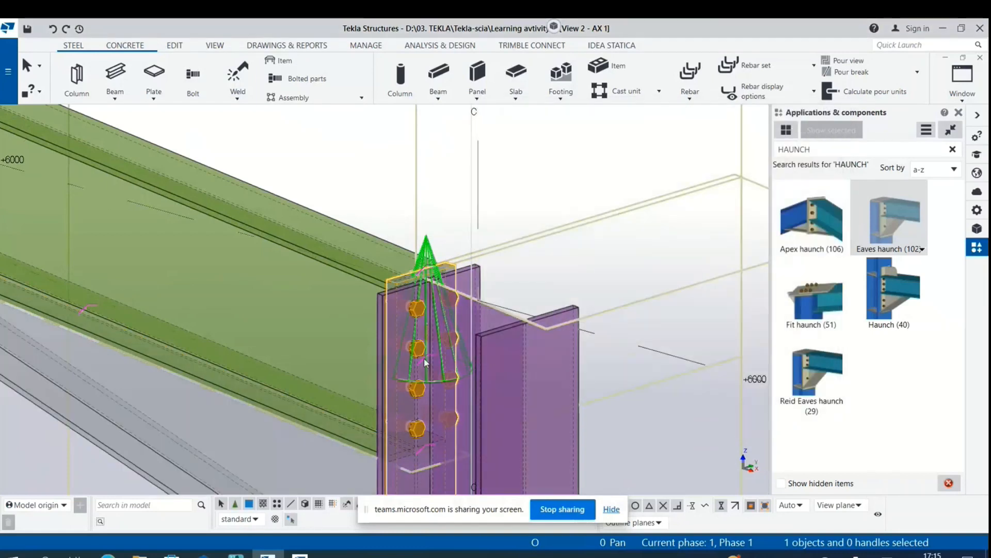
Step: Create an Apex haunch (106) connection between the two rafters meeting at grid B
{"action": "scroll", "coordinate": [516, 361], "scroll_direction": "down", "scroll_amount": 5}
{"action": "scroll", "coordinate": [533, 370], "scroll_direction": "down", "scroll_amount": 4}
{"action": "scroll", "coordinate": [388, 360], "scroll_direction": "down", "scroll_amount": 3}
{"action": "scroll", "coordinate": [389, 360], "scroll_direction": "up", "scroll_amount": 1}
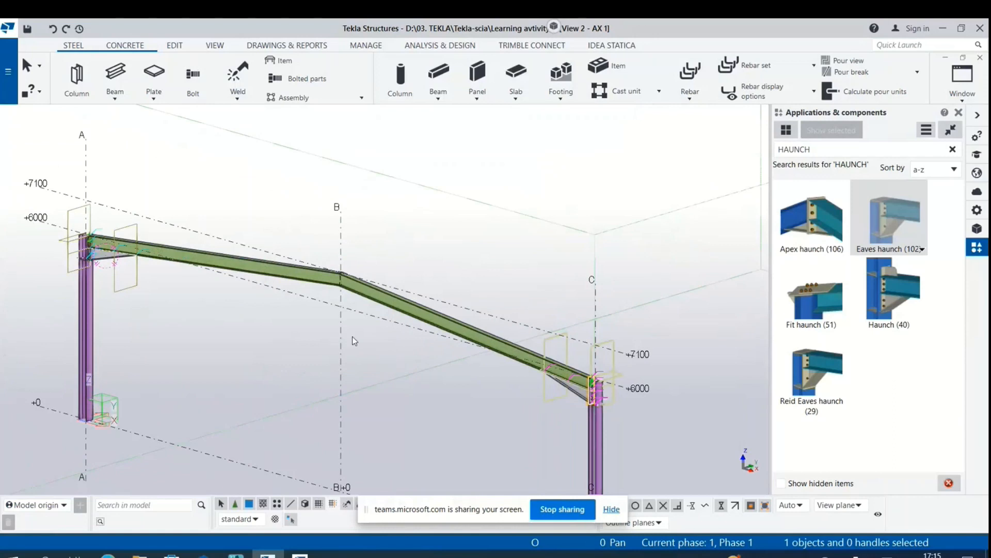
{"action": "scroll", "coordinate": [327, 300], "scroll_direction": "up", "scroll_amount": 2}
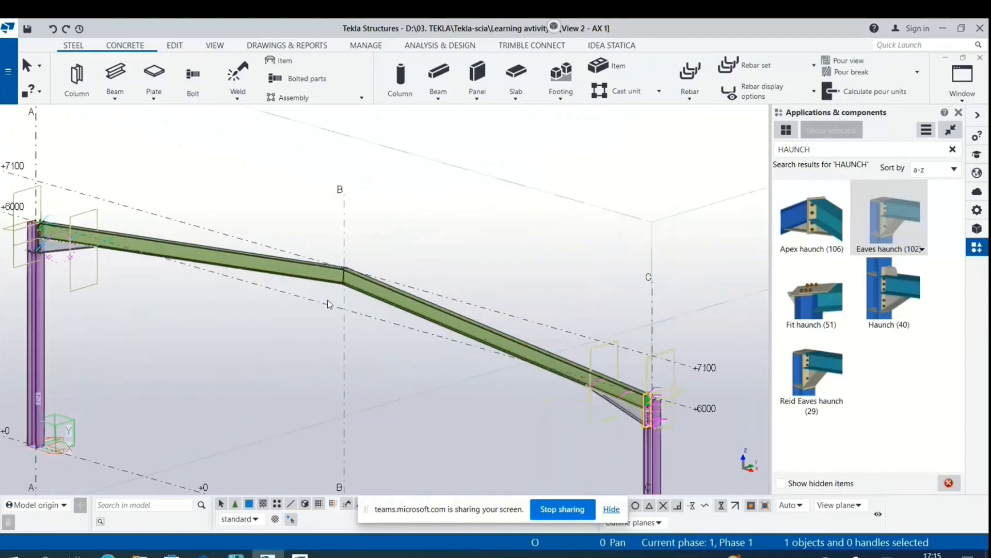
{"action": "left_click", "coordinate": [820, 212]}
{"action": "scroll", "coordinate": [389, 303], "scroll_direction": "up", "scroll_amount": 5}
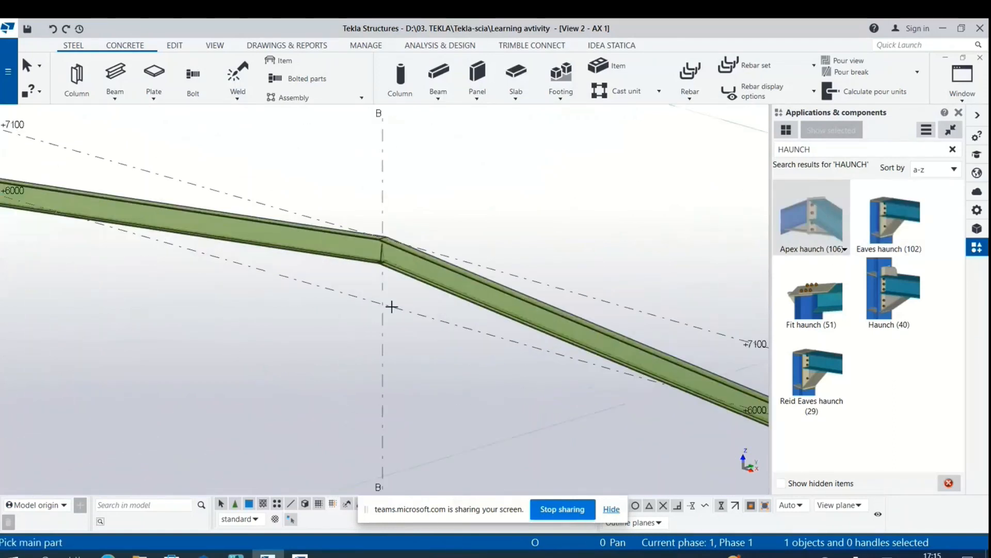
{"action": "left_click", "coordinate": [312, 298]}
{"action": "left_click", "coordinate": [444, 352]}
{"action": "scroll", "coordinate": [298, 344], "scroll_direction": "up", "scroll_amount": 2}
{"action": "key", "text": "Escape"}
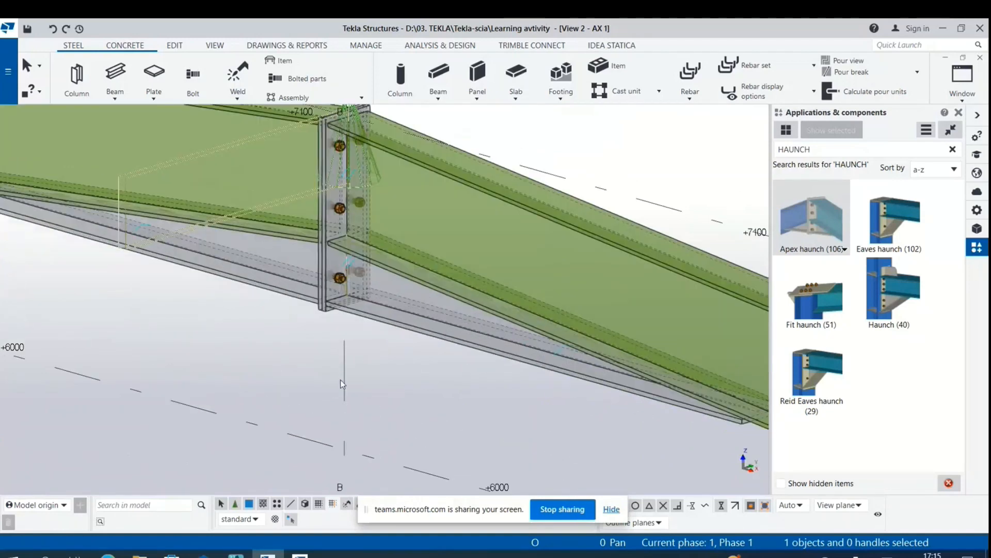
Step: Set the apex haunch lengths on both sides of the grid B joint to 800 mm and modify the connection
{"action": "scroll", "coordinate": [385, 342], "scroll_direction": "down", "scroll_amount": 3}
{"action": "scroll", "coordinate": [365, 214], "scroll_direction": "up", "scroll_amount": 4}
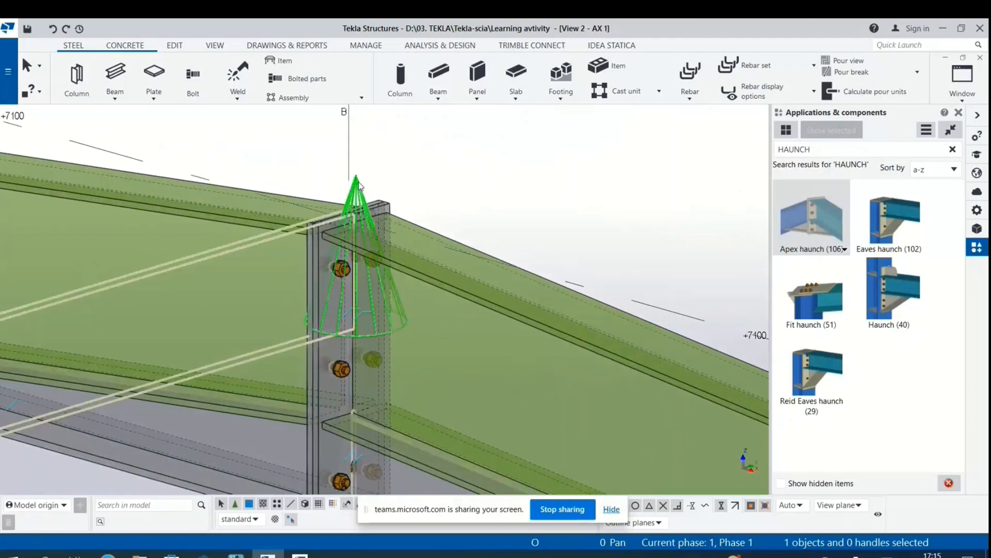
{"action": "double_click", "coordinate": [359, 187]}
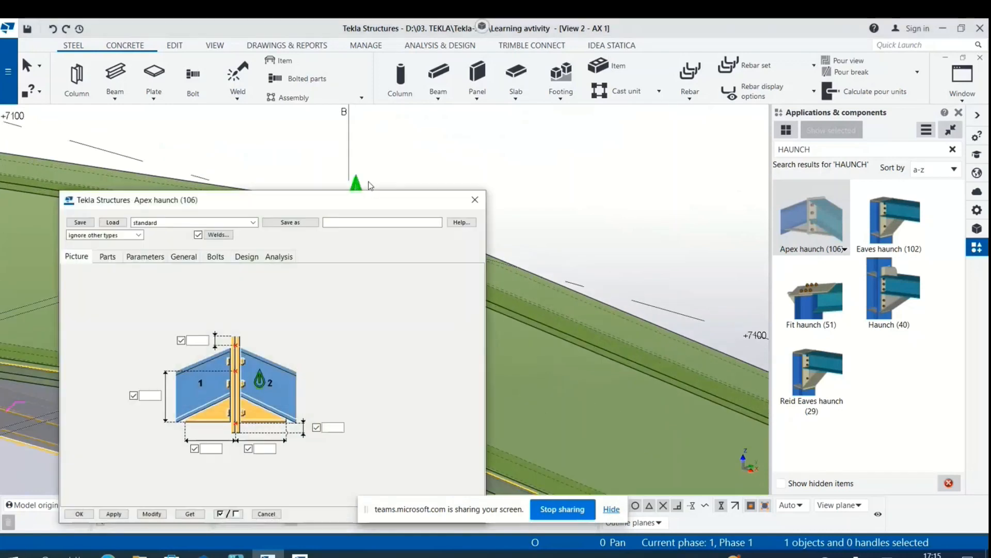
{"action": "left_click_drag", "start_coordinate": [355, 200], "coordinate": [721, 91]}
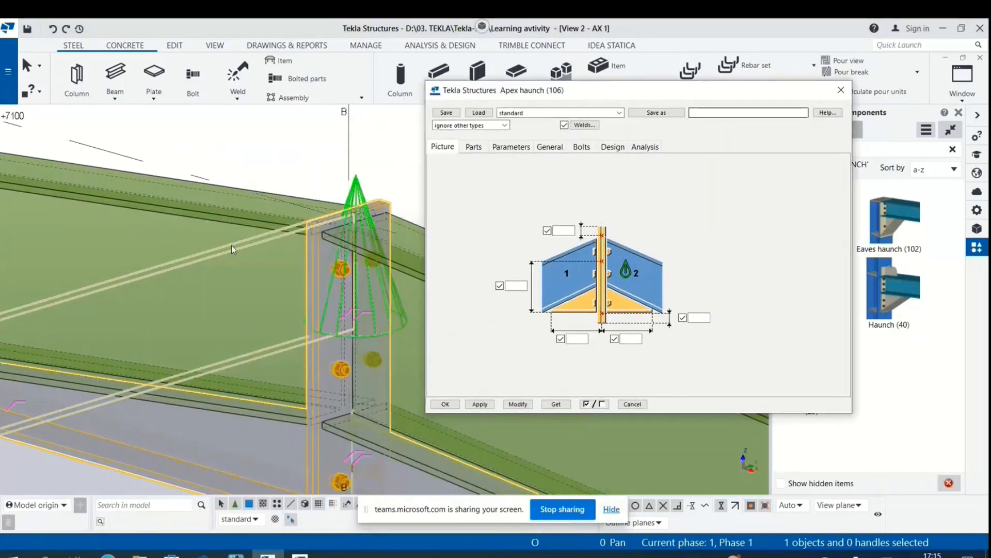
{"action": "scroll", "coordinate": [195, 208], "scroll_direction": "down", "scroll_amount": 1}
{"action": "scroll", "coordinate": [195, 208], "scroll_direction": "down", "scroll_amount": 3}
{"action": "left_click", "coordinate": [629, 339]}
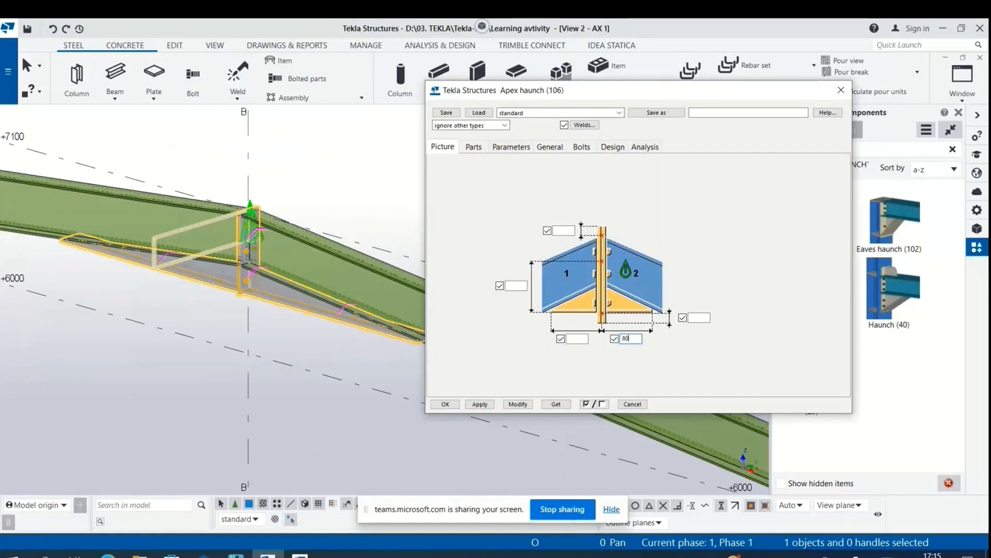
{"action": "left_click", "coordinate": [570, 338]}
{"action": "type", "text": "800"}
{"action": "key", "text": "Tab"}
{"action": "left_click", "coordinate": [523, 406]}
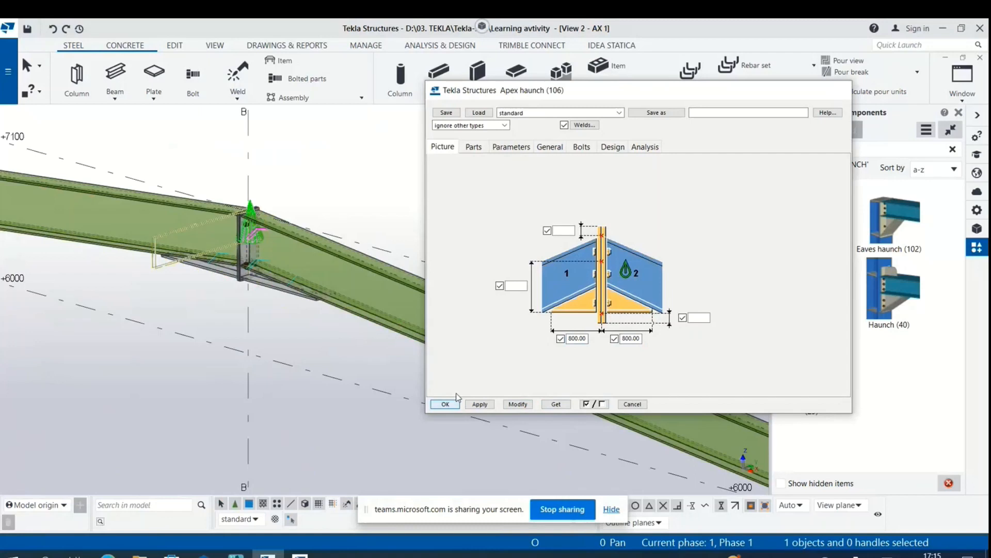
{"action": "left_click", "coordinate": [446, 404]}
{"action": "scroll", "coordinate": [251, 203], "scroll_direction": "up", "scroll_amount": 2}
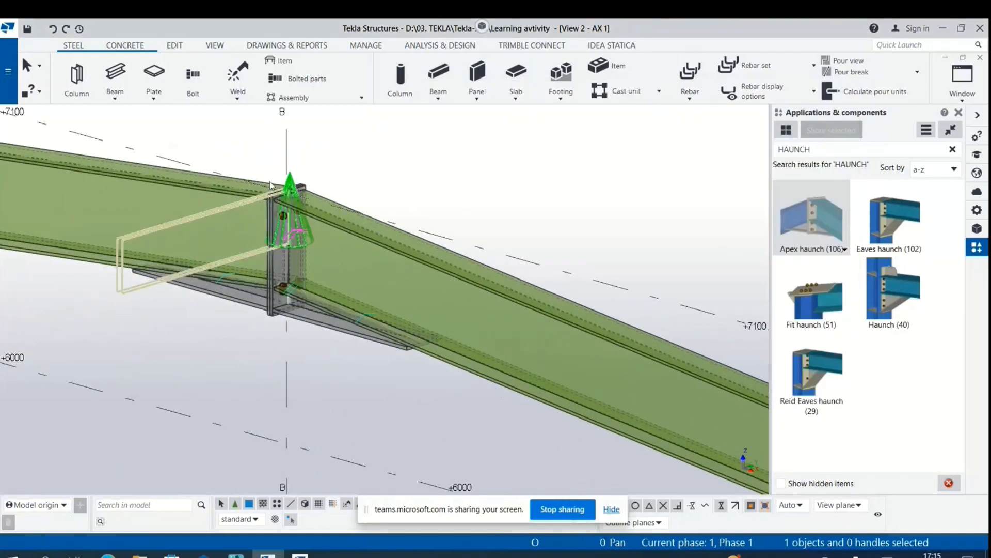
Step: Open the properties of the apex haunch connection at grid B and set its end plate thickness to 20 mm
{"action": "scroll", "coordinate": [251, 204], "scroll_direction": "up", "scroll_amount": 2}
{"action": "double_click", "coordinate": [301, 216]}
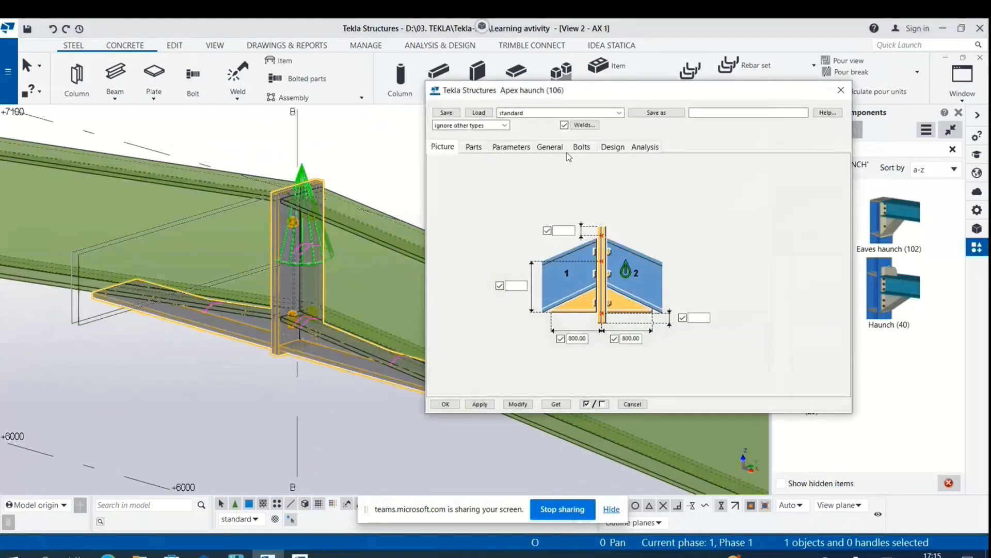
{"action": "left_click", "coordinate": [473, 147]}
{"action": "left_click", "coordinate": [509, 173]}
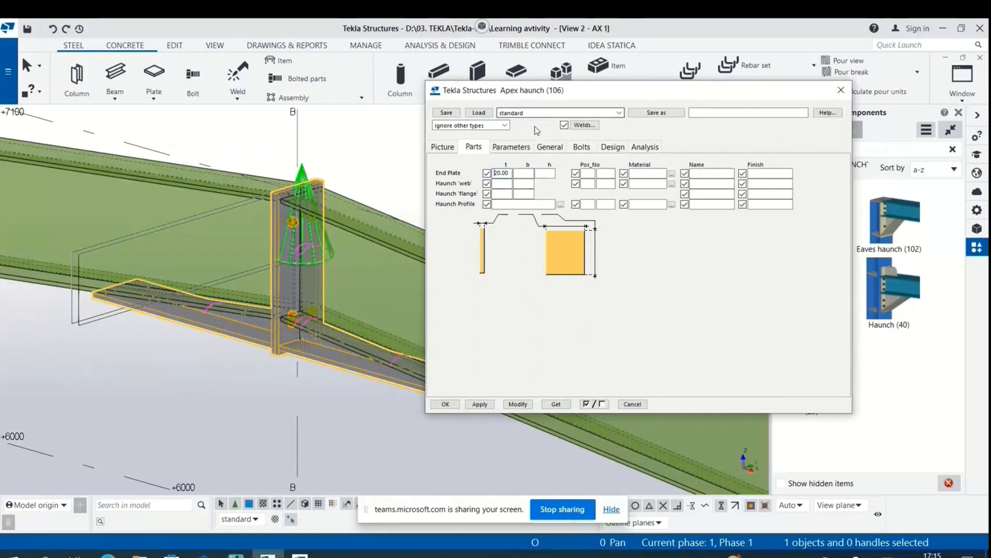
Step: Set the bolt size of the grid B apex haunch to 20 and modify the connection
{"action": "left_click", "coordinate": [511, 147]}
{"action": "left_click", "coordinate": [549, 147]}
{"action": "left_click", "coordinate": [582, 146]}
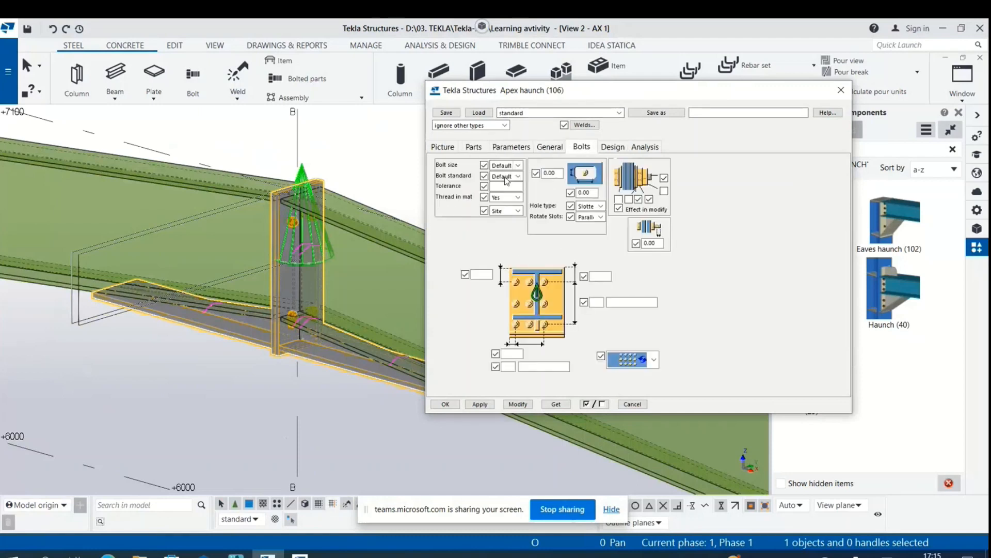
{"action": "left_click", "coordinate": [519, 165]}
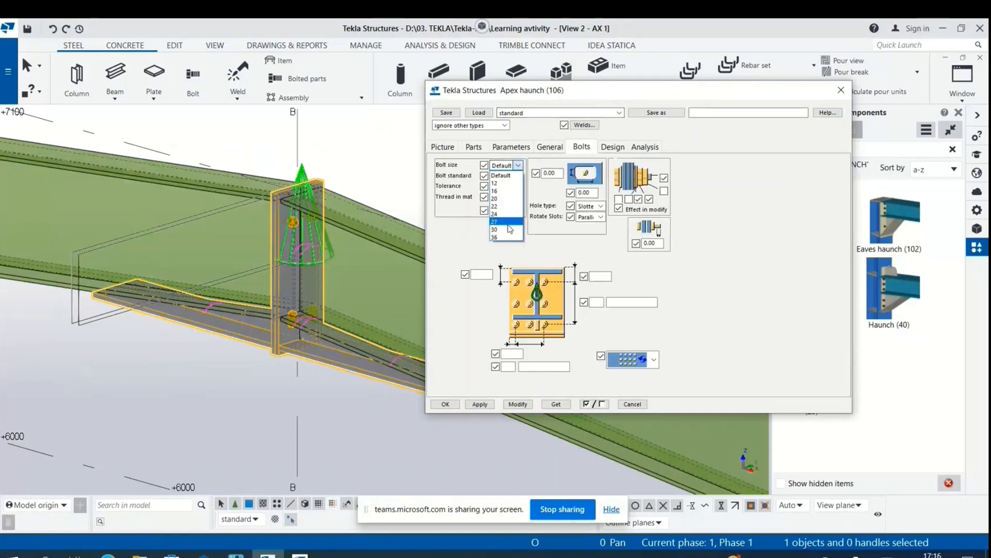
{"action": "left_click", "coordinate": [504, 198]}
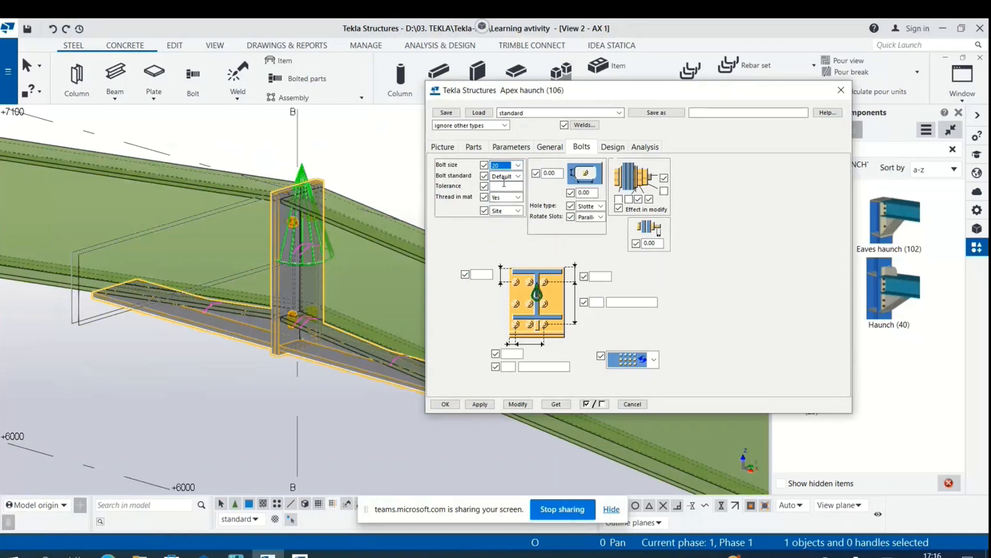
{"action": "left_click", "coordinate": [526, 404]}
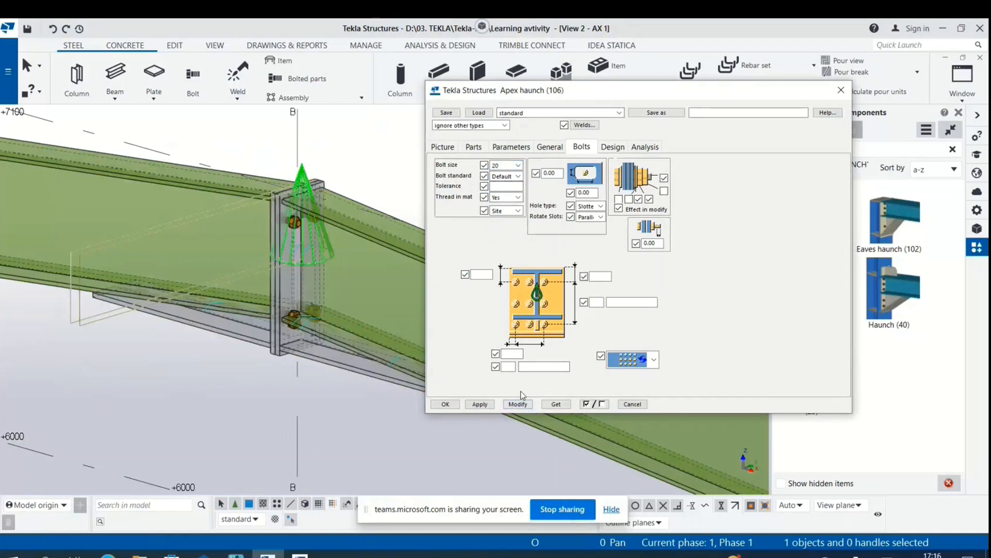
{"action": "left_click", "coordinate": [518, 165]}
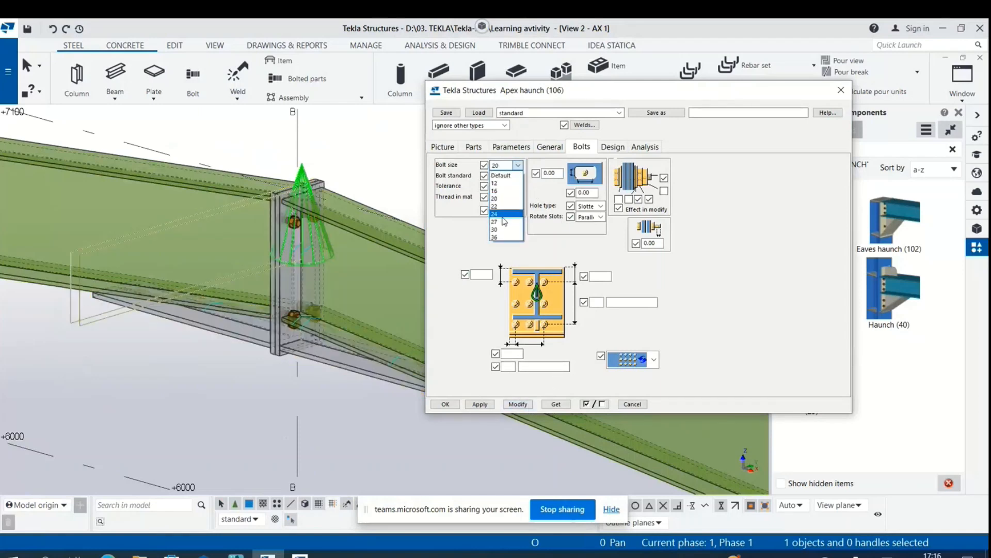
{"action": "left_click", "coordinate": [503, 198]}
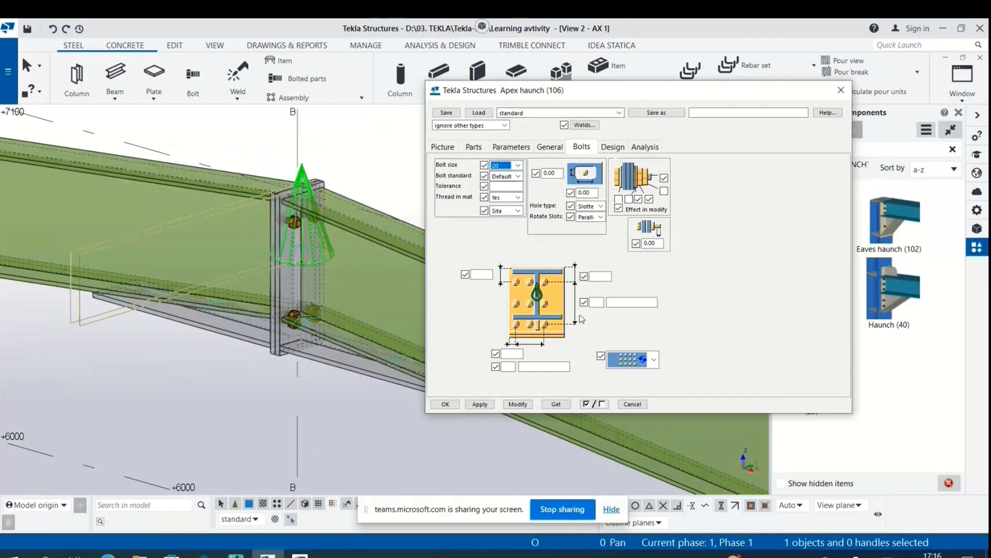
Step: Try 2 and 3 vertical bolt rows at 100 mm spacing on the apex haunch, modifying the connection each time
{"action": "left_click", "coordinate": [598, 302]}
{"action": "type", "text": "2"}
{"action": "left_click", "coordinate": [617, 304]}
{"action": "type", "text": "100"}
{"action": "left_click", "coordinate": [530, 405]}
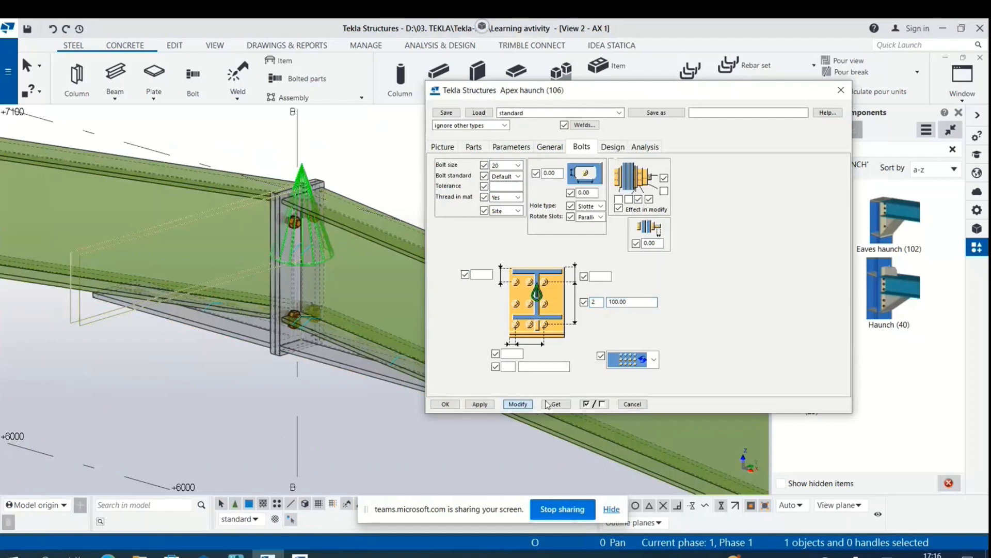
{"action": "double_click", "coordinate": [594, 302]}
{"action": "type", "text": "3"}
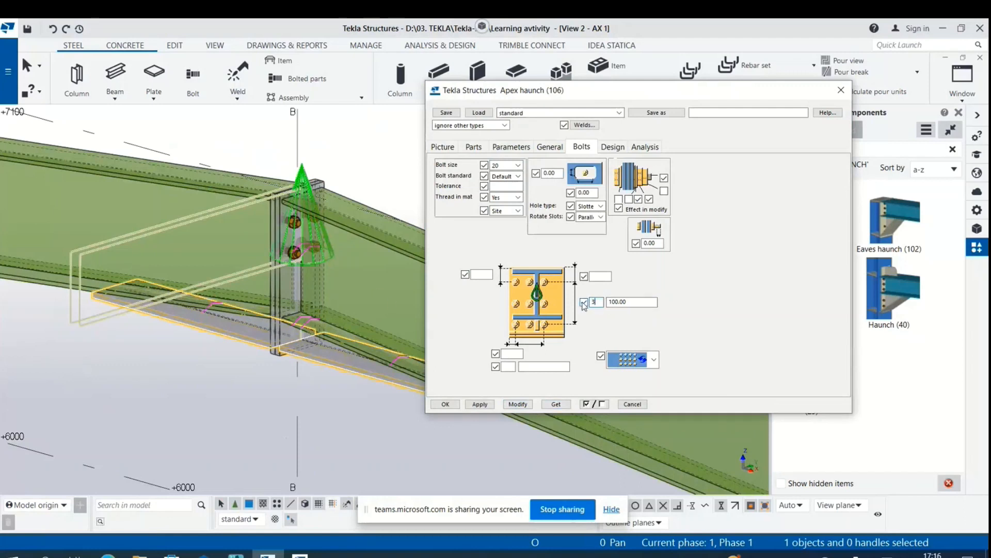
{"action": "left_click", "coordinate": [517, 404]}
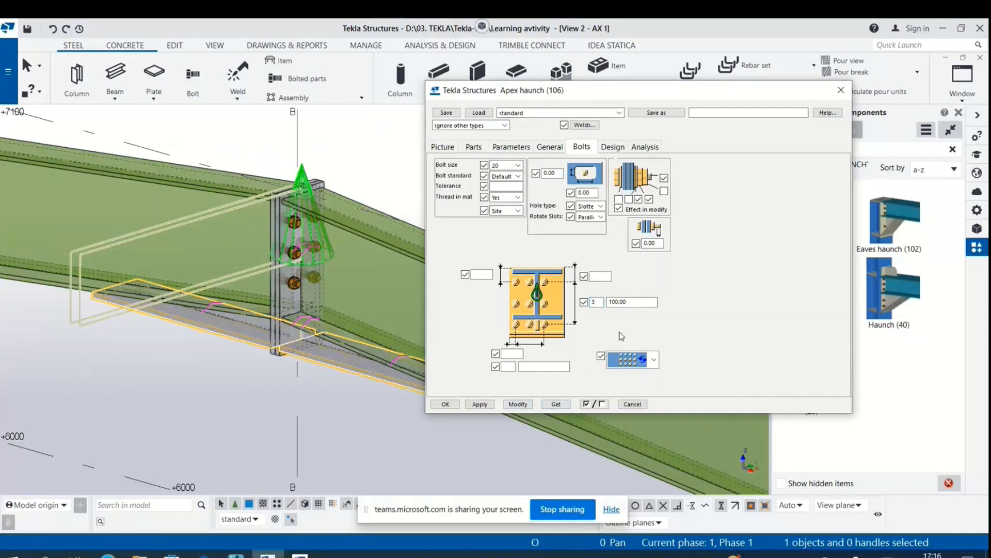
Step: Set the apex haunch's vertical bolt layout to 4 rows at 150 mm spacing and modify the connection
{"action": "double_click", "coordinate": [599, 302]}
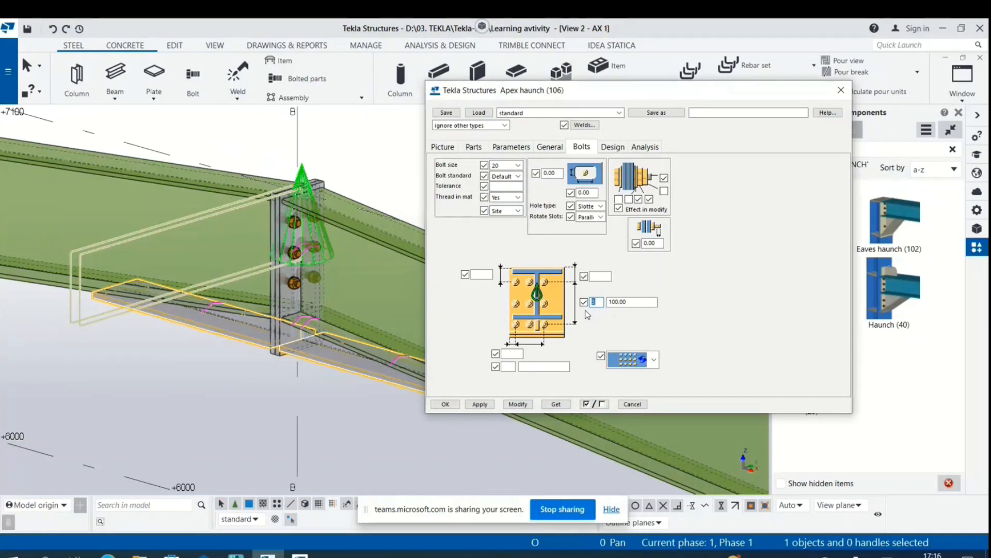
{"action": "type", "text": "4"}
{"action": "left_click_drag", "start_coordinate": [632, 302], "coordinate": [608, 302]}
{"action": "type", "text": "150.00"}
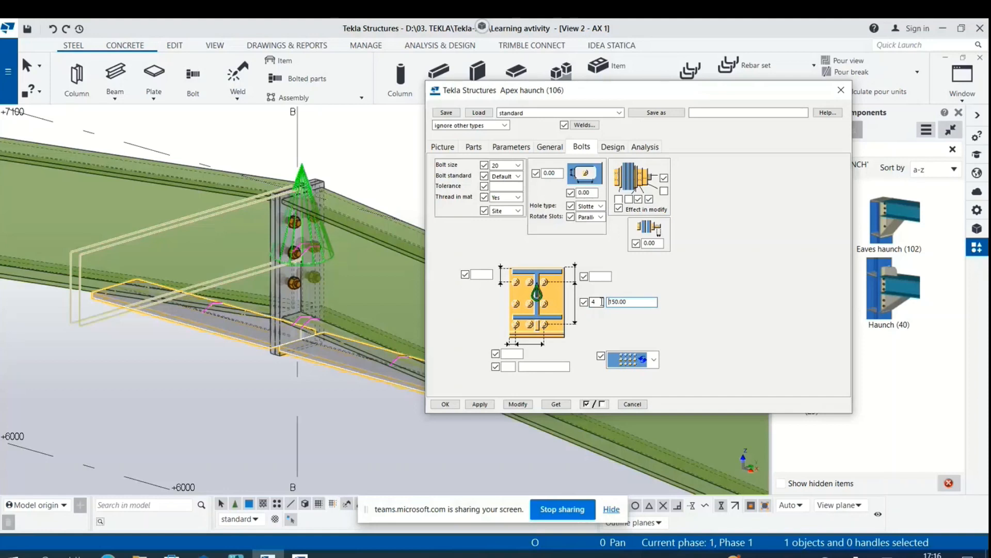
{"action": "left_click", "coordinate": [517, 404]}
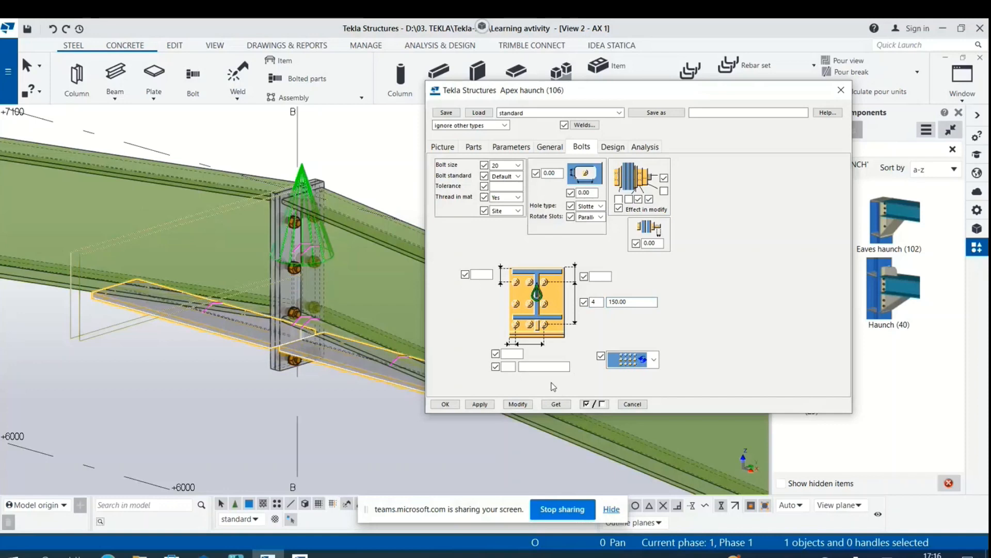
Step: Try vertical bolt spacings of 100 mm and 110 mm on the apex haunch, modifying the connection each time
{"action": "double_click", "coordinate": [627, 302]}
{"action": "type", "text": "100"}
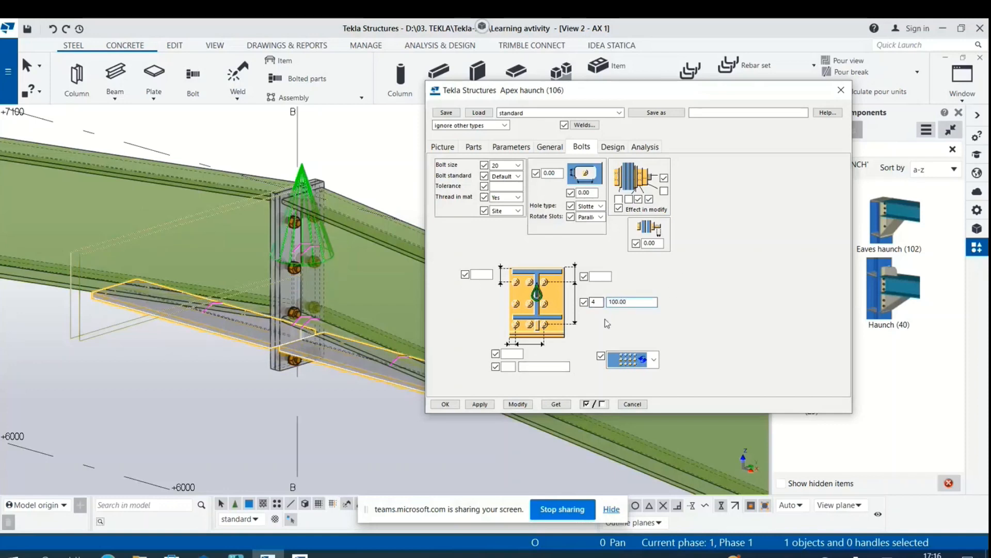
{"action": "left_click", "coordinate": [518, 404]}
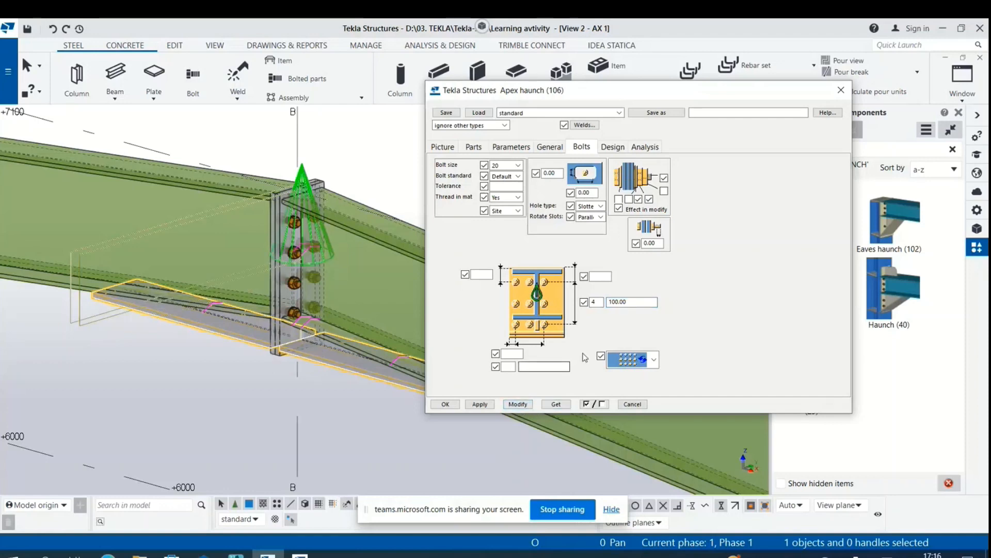
{"action": "left_click_drag", "start_coordinate": [630, 302], "coordinate": [610, 305]}
{"action": "type", "text": "11"}
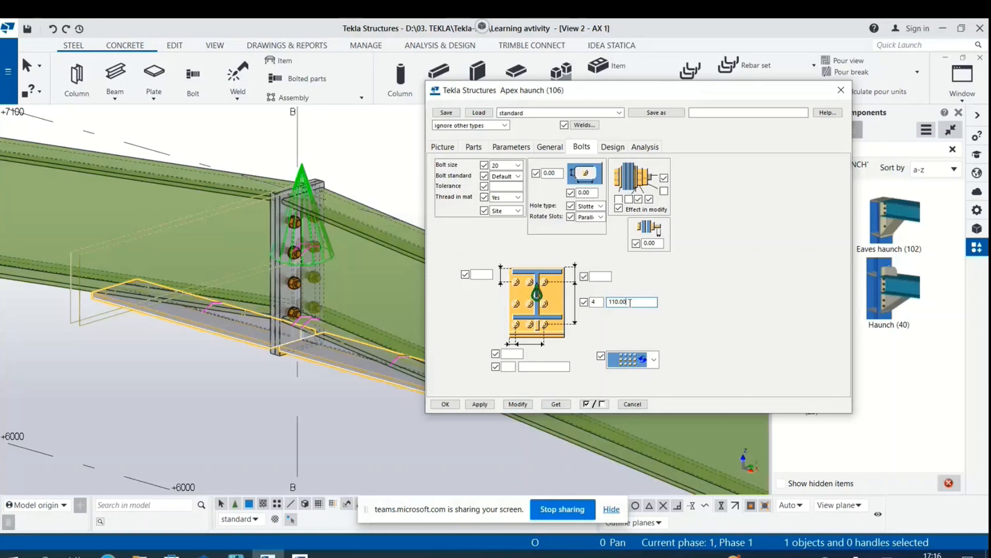
{"action": "left_click", "coordinate": [527, 403]}
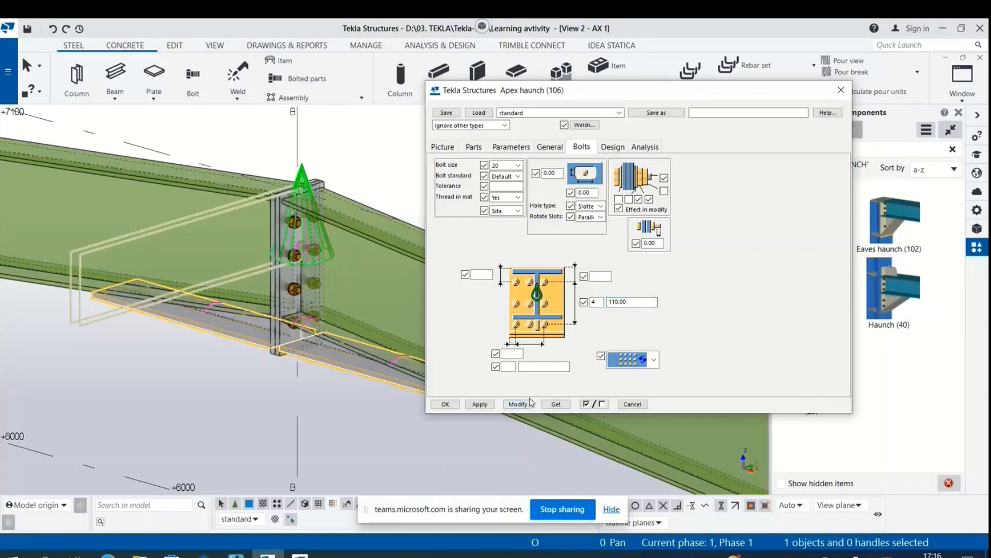
Step: Set the apex haunch's vertical bolt spacing to 120 mm, modify the connection and close its properties
{"action": "double_click", "coordinate": [614, 302]}
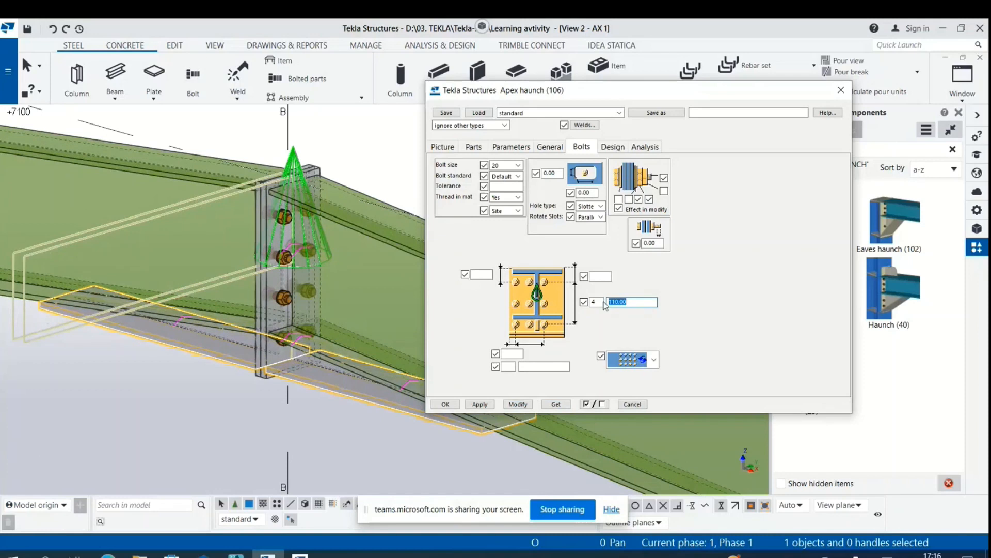
{"action": "type", "text": "120"}
{"action": "left_click", "coordinate": [518, 404]}
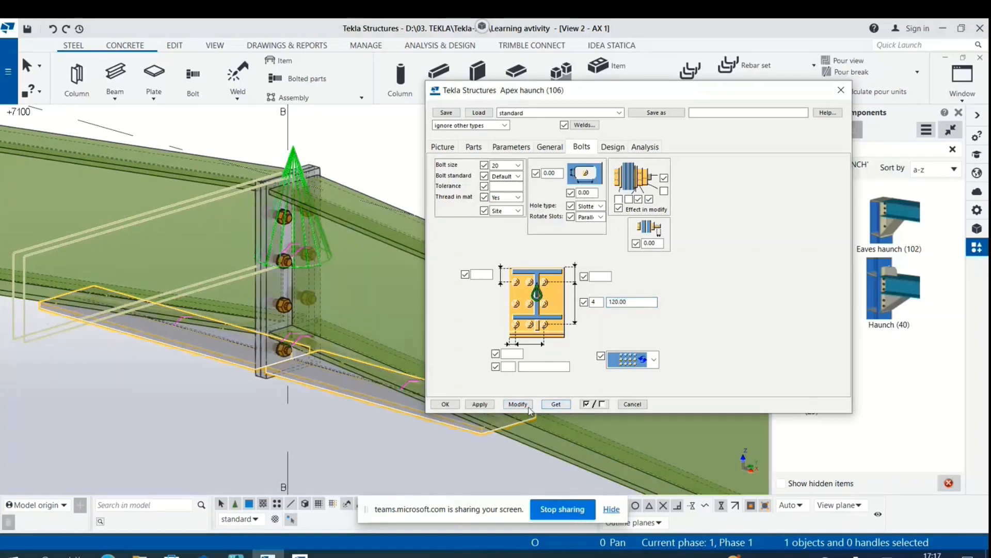
{"action": "left_click", "coordinate": [444, 403]}
Step: Search the component catalog for BASE and choose the Base plate (1042) component
{"action": "scroll", "coordinate": [444, 400], "scroll_direction": "down", "scroll_amount": 8}
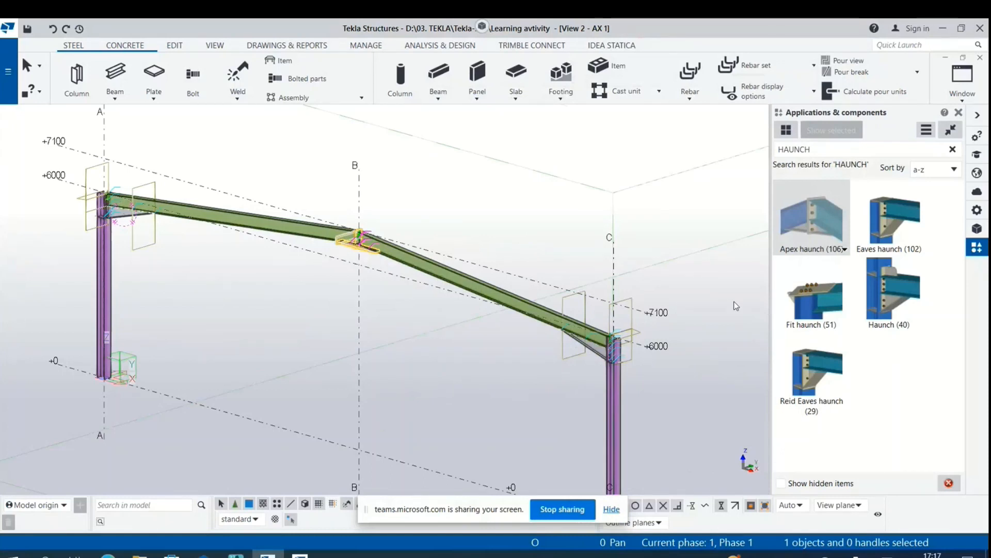
{"action": "left_click", "coordinate": [952, 150]}
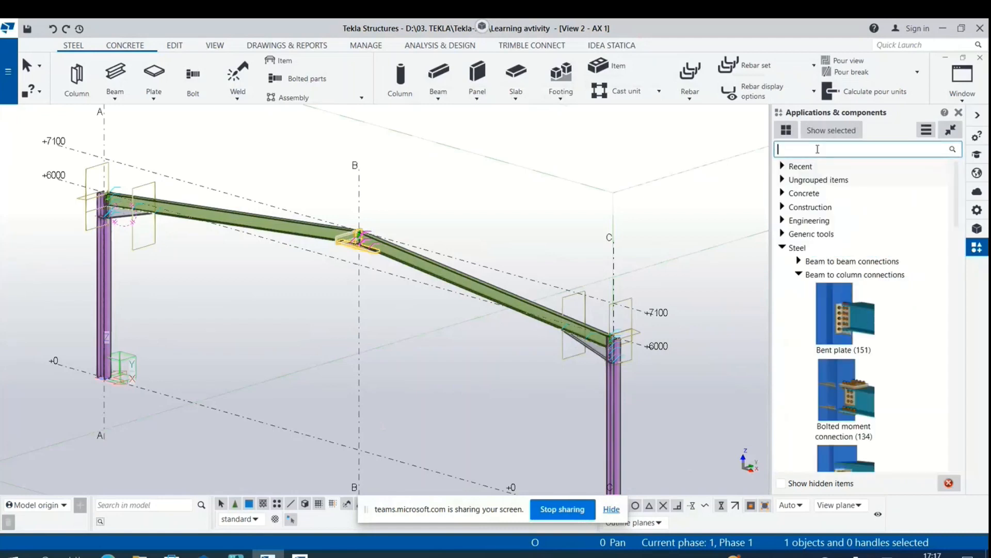
{"action": "type", "text": "BASE"}
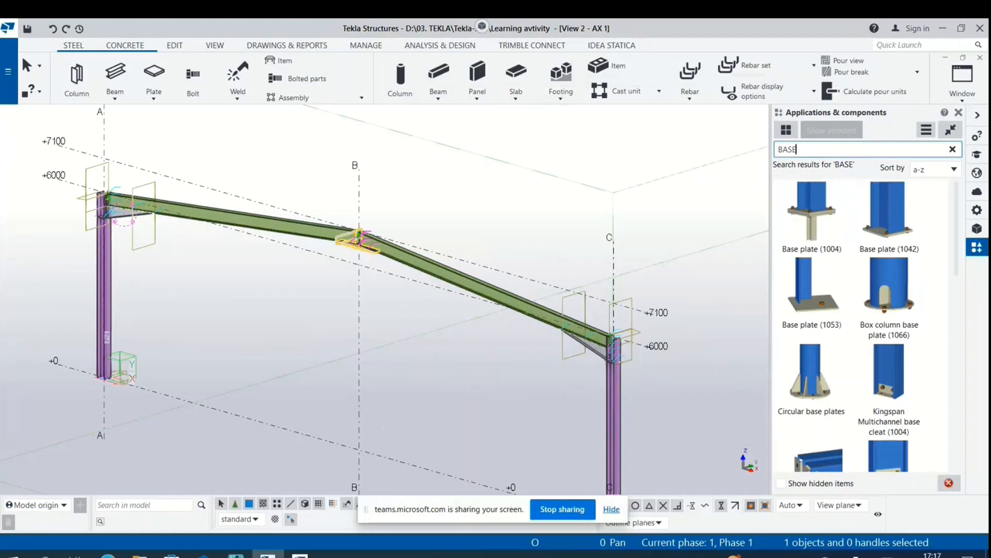
{"action": "left_click", "coordinate": [903, 225]}
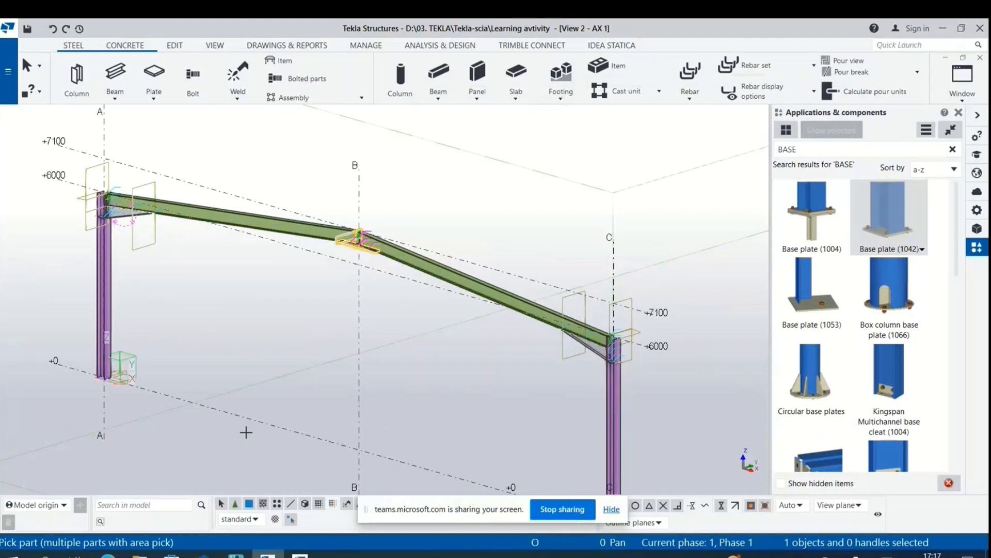
Step: Examine the frame and the bolted apex haunch connection at grid B
{"action": "scroll", "coordinate": [58, 425], "scroll_direction": "up", "scroll_amount": 4}
{"action": "scroll", "coordinate": [381, 419], "scroll_direction": "down", "scroll_amount": 3}
{"action": "scroll", "coordinate": [150, 410], "scroll_direction": "up", "scroll_amount": 2}
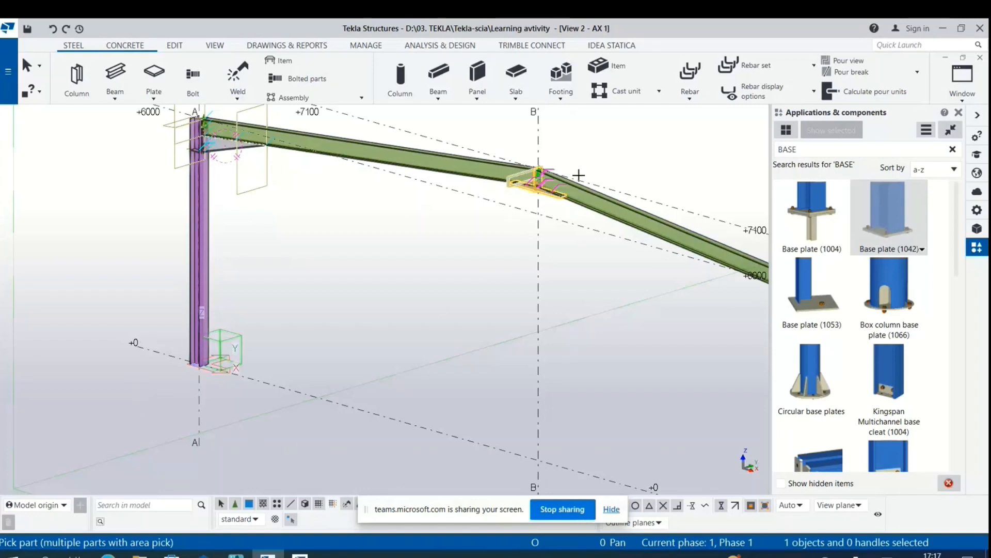
{"action": "scroll", "coordinate": [468, 239], "scroll_direction": "up", "scroll_amount": 3}
{"action": "scroll", "coordinate": [381, 310], "scroll_direction": "down", "scroll_amount": 1}
{"action": "scroll", "coordinate": [607, 149], "scroll_direction": "up", "scroll_amount": 4}
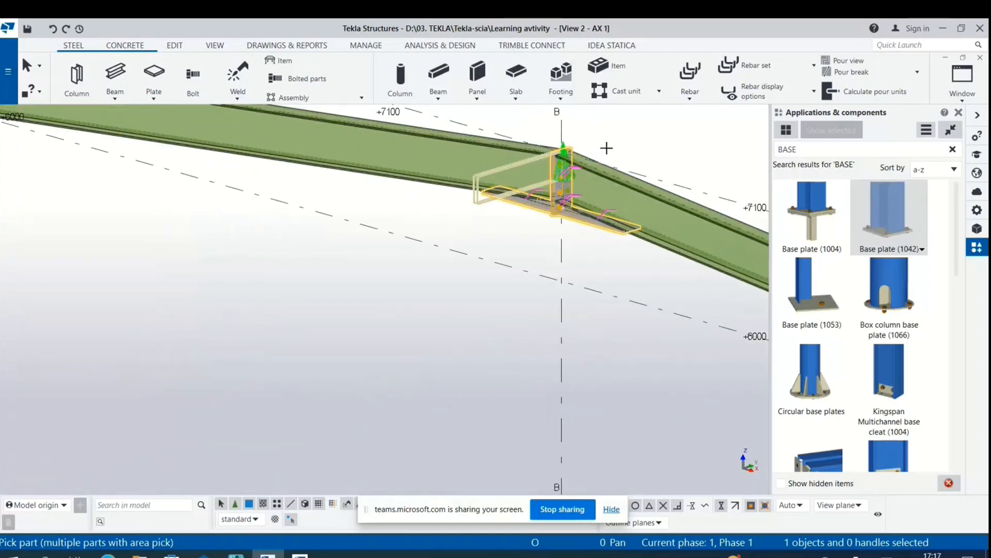
{"action": "scroll", "coordinate": [607, 149], "scroll_direction": "up", "scroll_amount": 2}
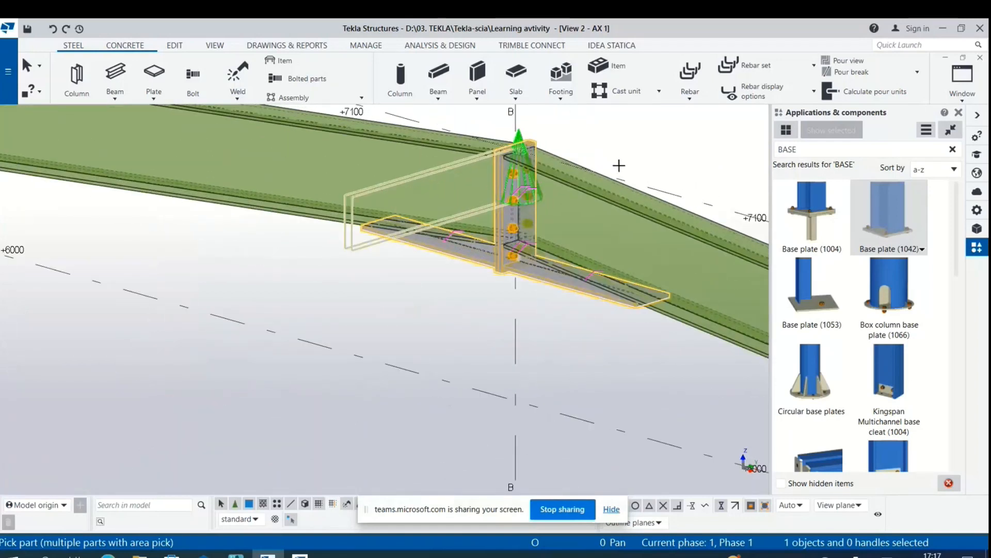
{"action": "scroll", "coordinate": [640, 284], "scroll_direction": "down", "scroll_amount": 6}
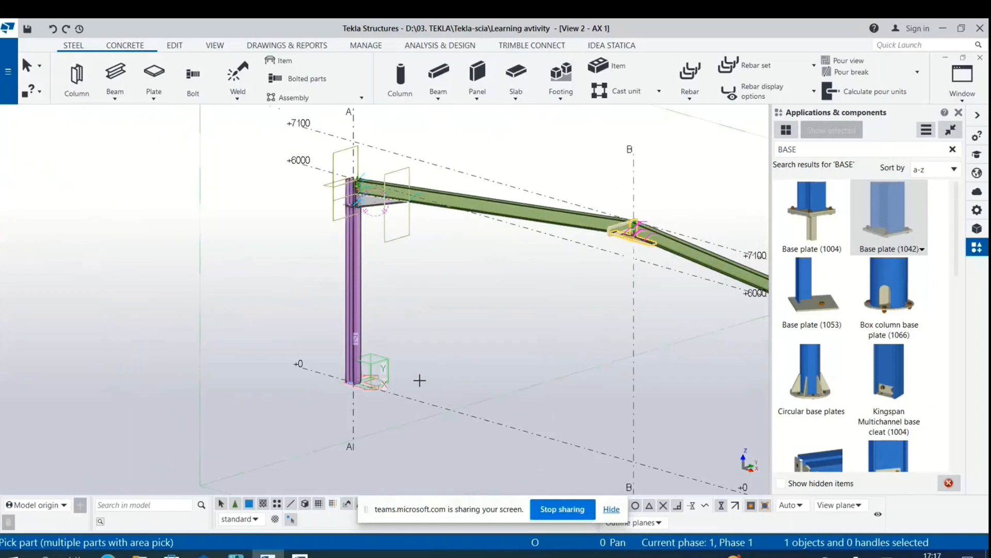
Step: Create the Base plate (1042) connection on the grid A column, positioned at the column's base point at level +0
{"action": "scroll", "coordinate": [389, 381], "scroll_direction": "up", "scroll_amount": 4}
{"action": "scroll", "coordinate": [413, 303], "scroll_direction": "up", "scroll_amount": 4}
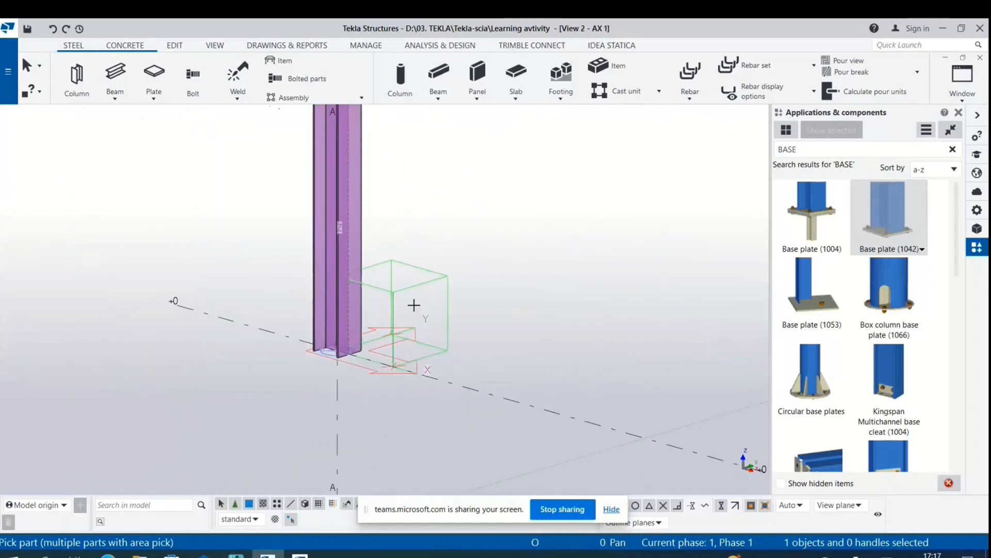
{"action": "left_click", "coordinate": [342, 219]}
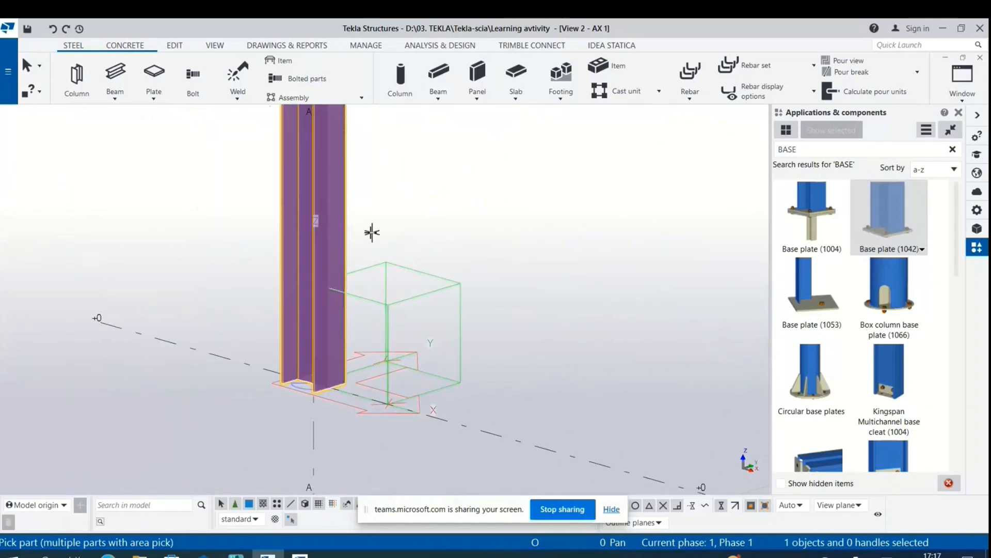
{"action": "scroll", "coordinate": [292, 403], "scroll_direction": "up", "scroll_amount": 3}
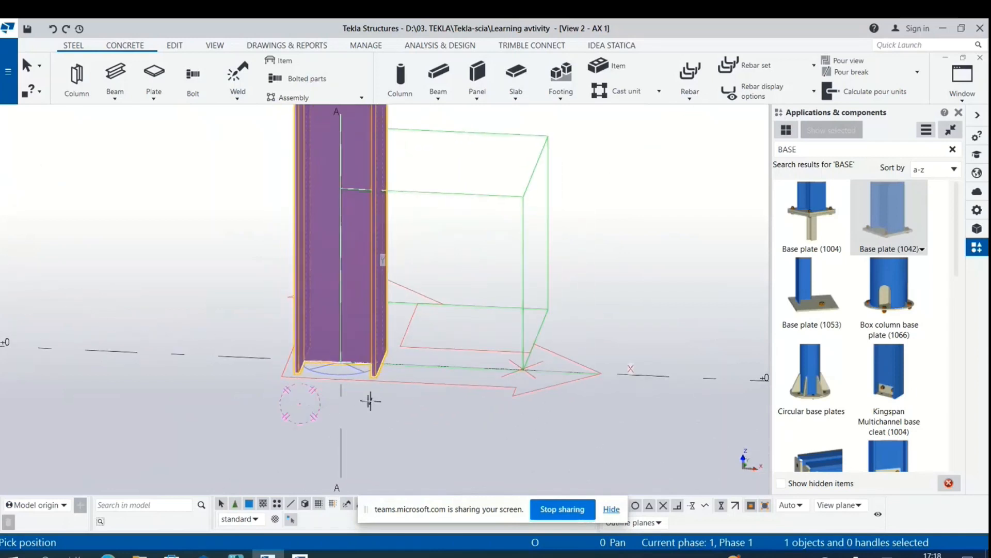
{"action": "scroll", "coordinate": [330, 385], "scroll_direction": "up", "scroll_amount": 5}
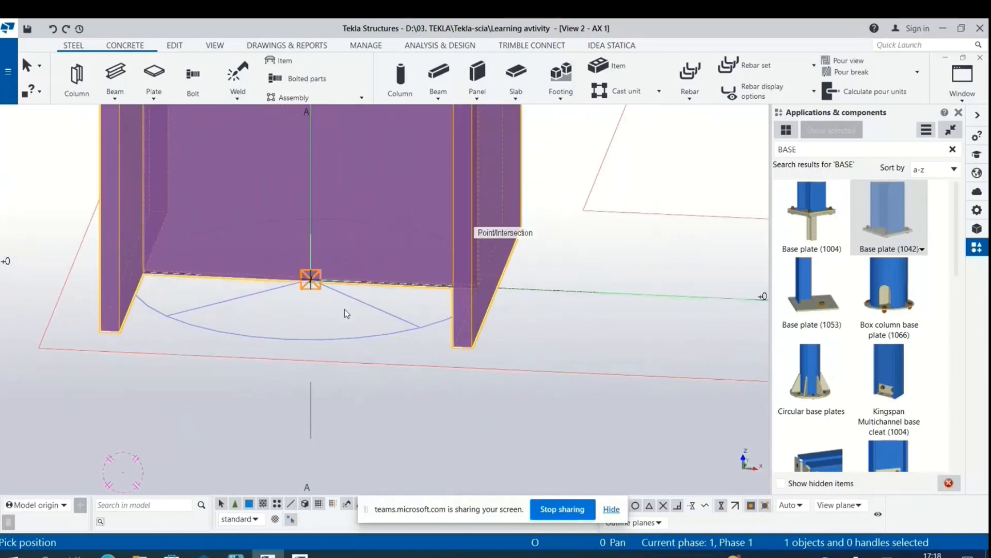
{"action": "left_click", "coordinate": [312, 282]}
{"action": "scroll", "coordinate": [421, 328], "scroll_direction": "down", "scroll_amount": 5}
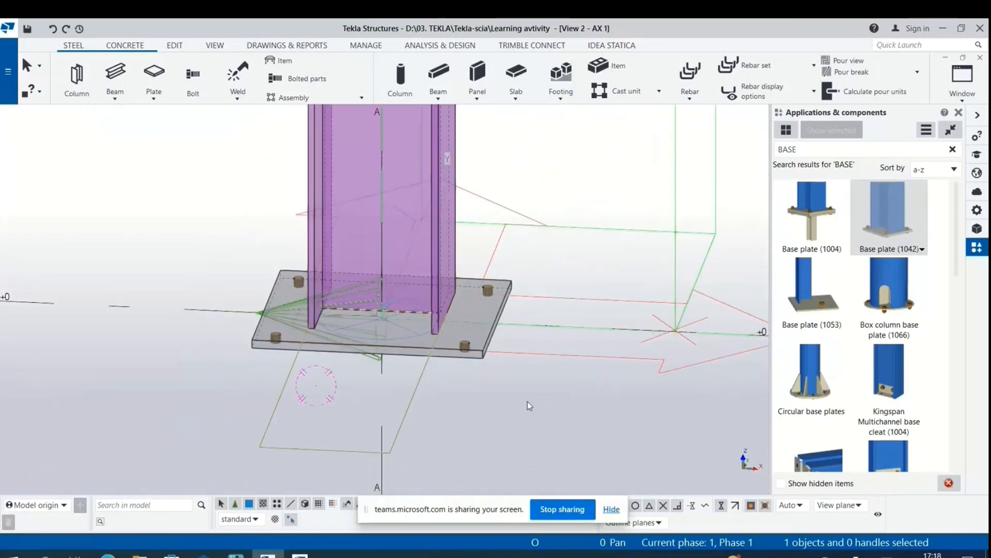
Step: Open the properties of the base plate connection at the grid A column and set the gap under the column to 0
{"action": "scroll", "coordinate": [282, 287], "scroll_direction": "up", "scroll_amount": 4}
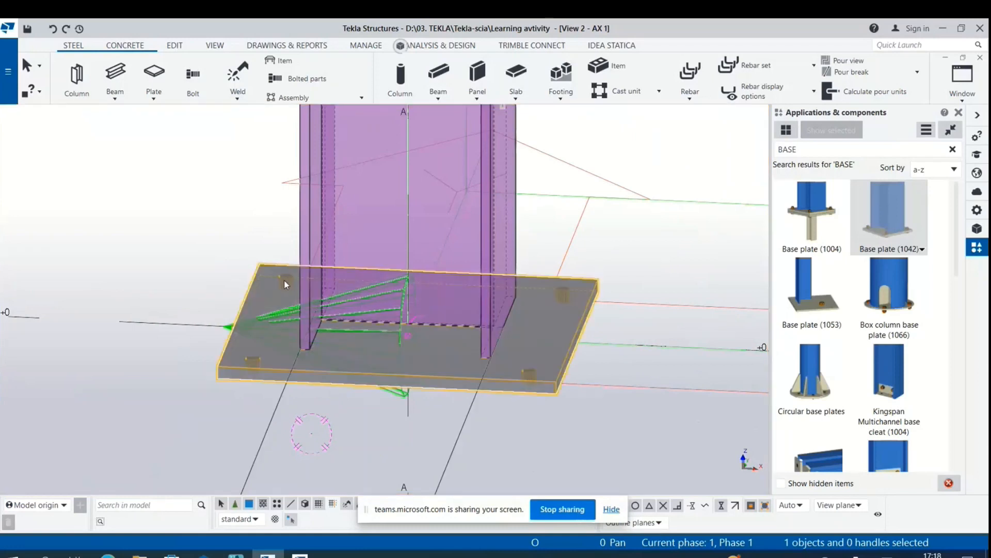
{"action": "scroll", "coordinate": [416, 384], "scroll_direction": "down", "scroll_amount": 1}
{"action": "middle_click_drag", "start_coordinate": [417, 383], "coordinate": [416, 313], "text": "ctrl"}
{"action": "double_click", "coordinate": [416, 313]}
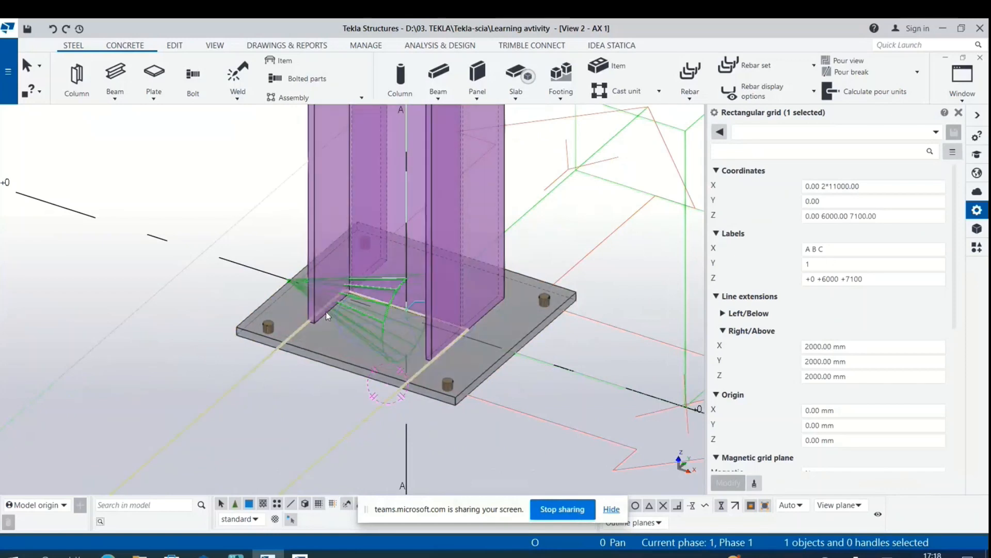
{"action": "scroll", "coordinate": [292, 281], "scroll_direction": "up", "scroll_amount": 2}
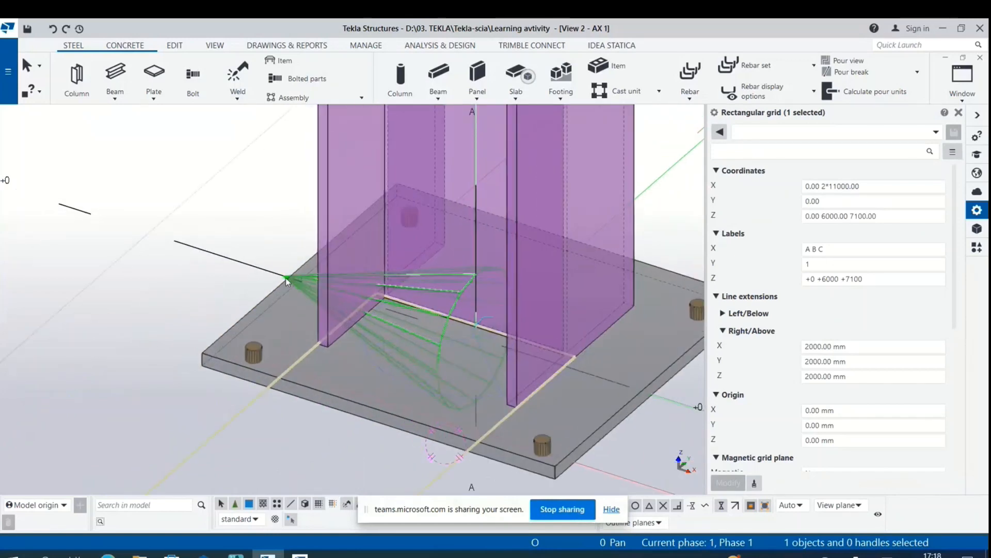
{"action": "left_click", "coordinate": [287, 280]}
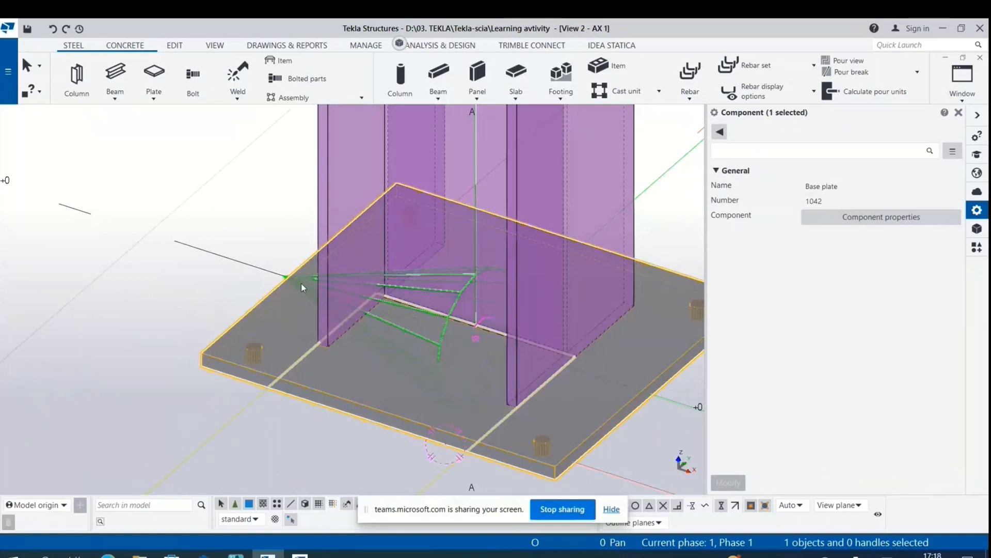
{"action": "double_click", "coordinate": [306, 324]}
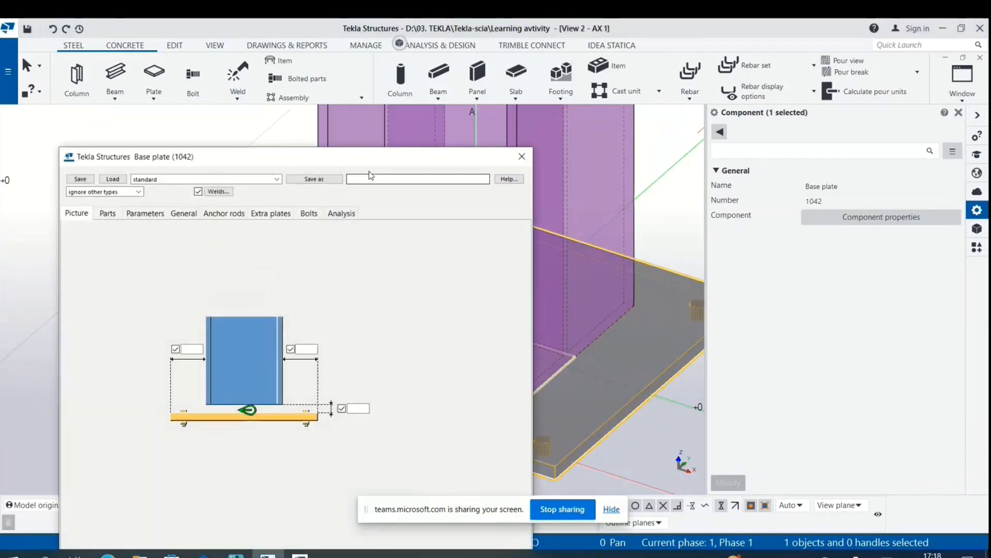
{"action": "left_click_drag", "start_coordinate": [355, 170], "coordinate": [523, 38]}
{"action": "left_click", "coordinate": [527, 279]}
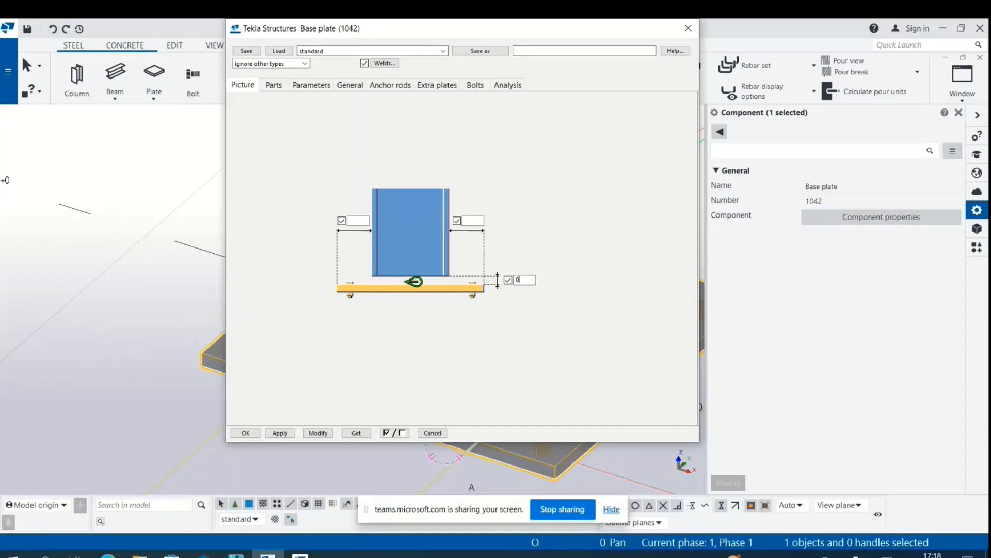
Step: Set the base plate's thickness to 20 mm
{"action": "left_click", "coordinate": [270, 82]}
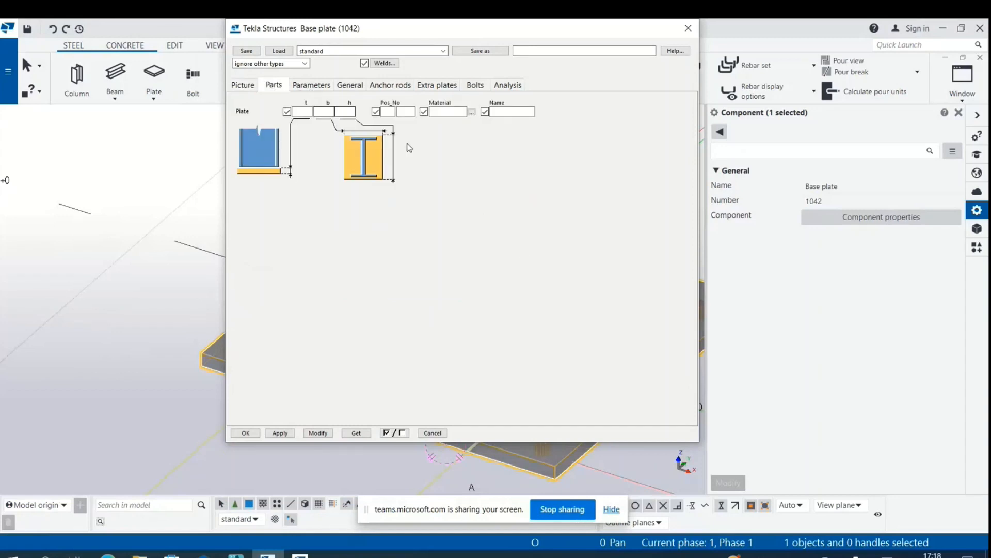
{"action": "left_click", "coordinate": [302, 111]}
{"action": "type", "text": "20"}
{"action": "left_click", "coordinate": [312, 85]}
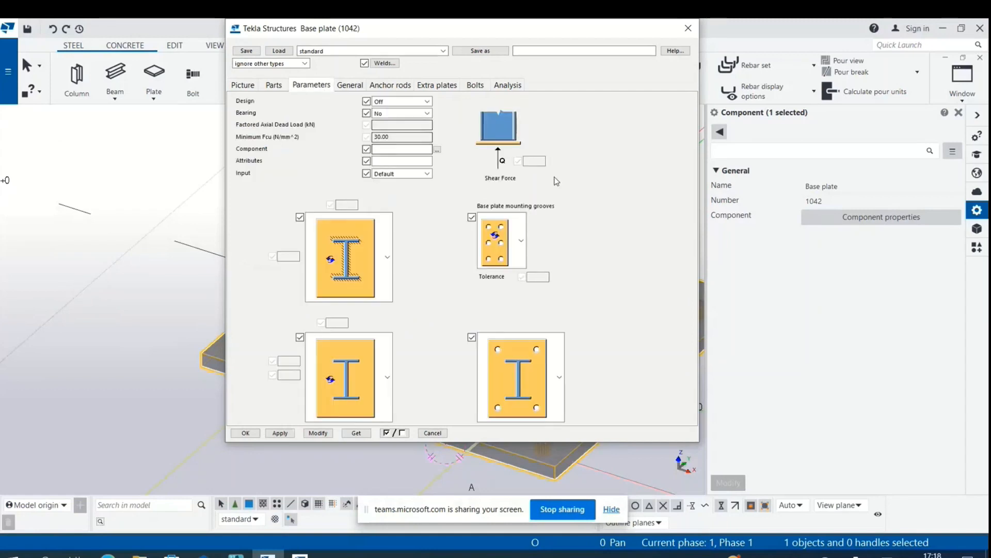
{"action": "left_click", "coordinate": [387, 257]}
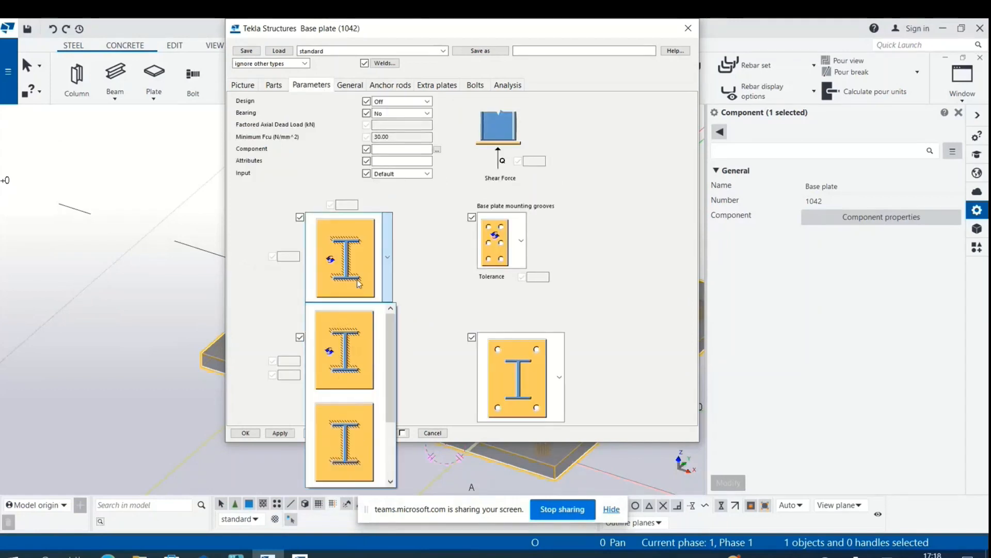
{"action": "left_click", "coordinate": [386, 356]}
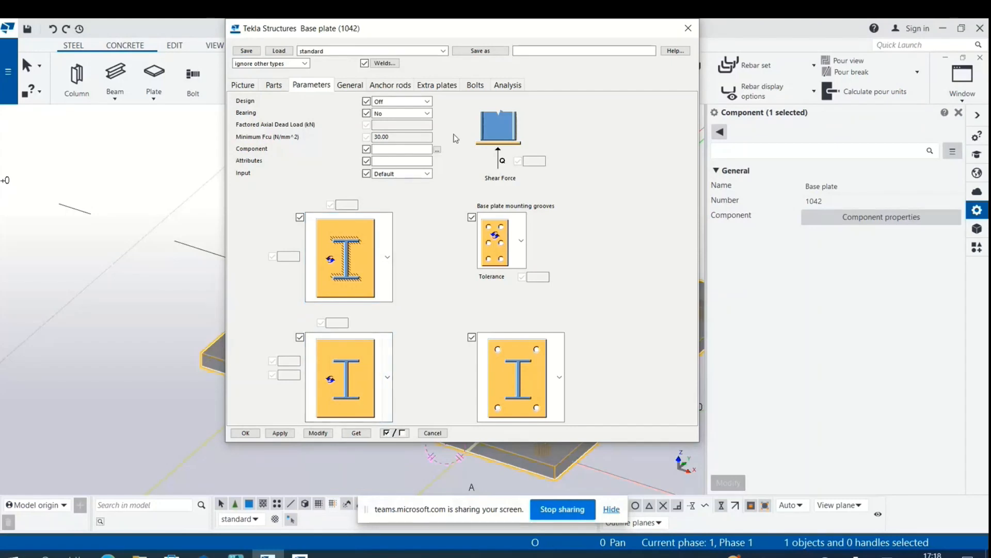
{"action": "left_click", "coordinate": [389, 85]}
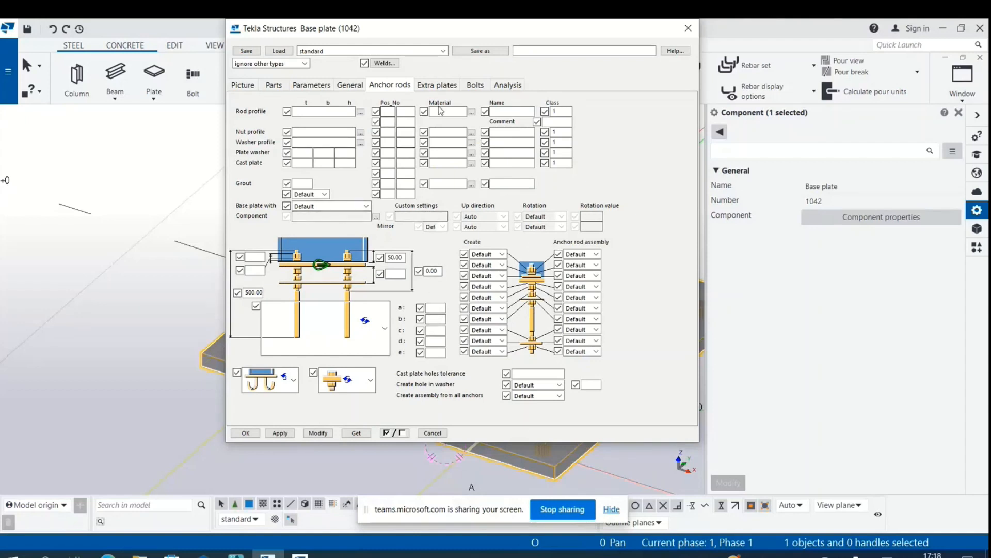
Step: Choose bolt size 22 and the HILTI-HSA bolt standard for the base plate, modify the connection and close its properties
{"action": "left_click", "coordinate": [474, 85]}
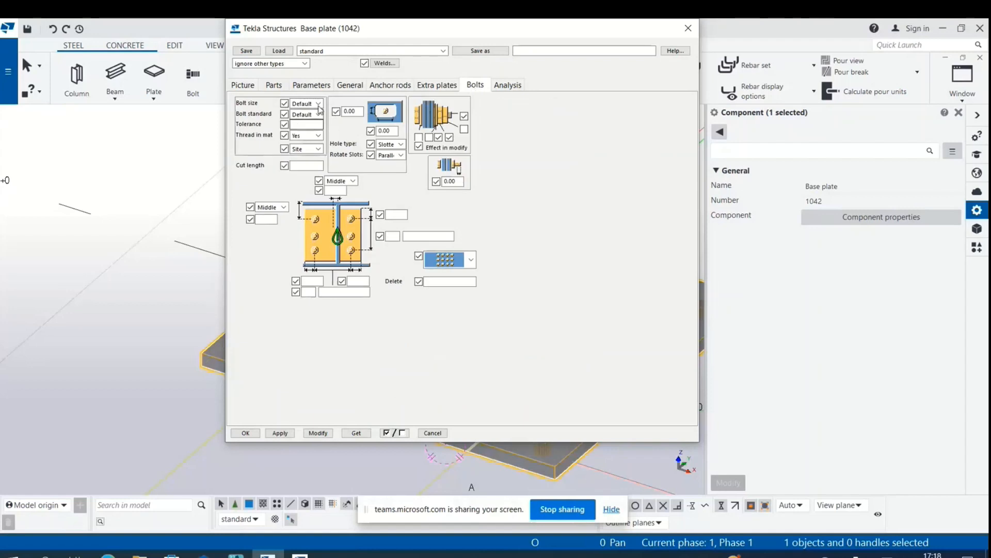
{"action": "left_click", "coordinate": [318, 104]}
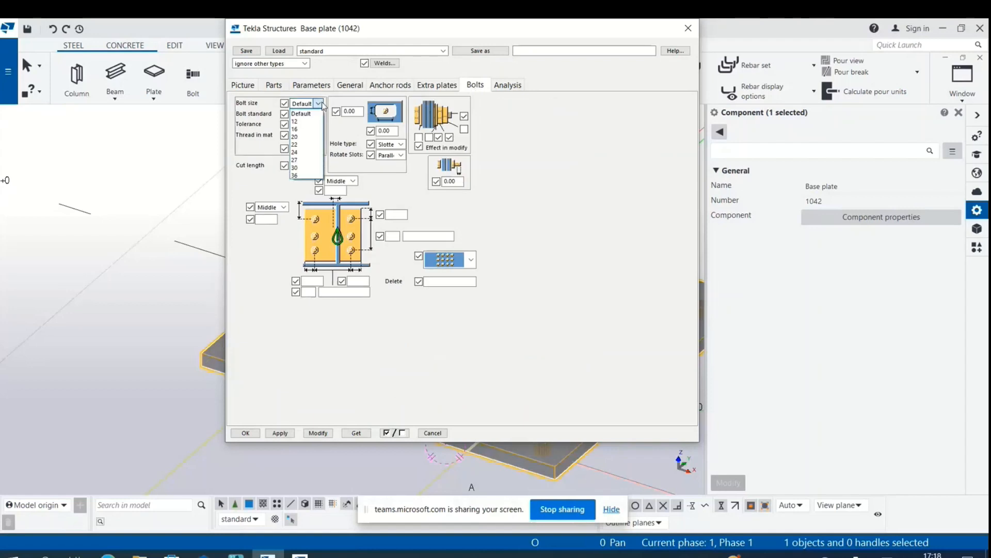
{"action": "left_click", "coordinate": [303, 150]}
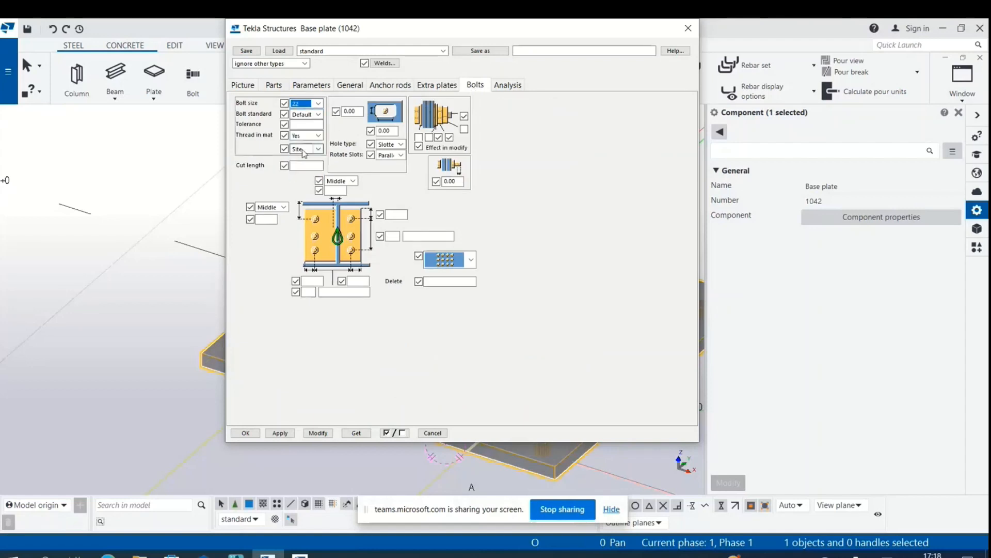
{"action": "left_click", "coordinate": [318, 114]}
{"action": "scroll", "coordinate": [311, 231], "scroll_direction": "down", "scroll_amount": 20}
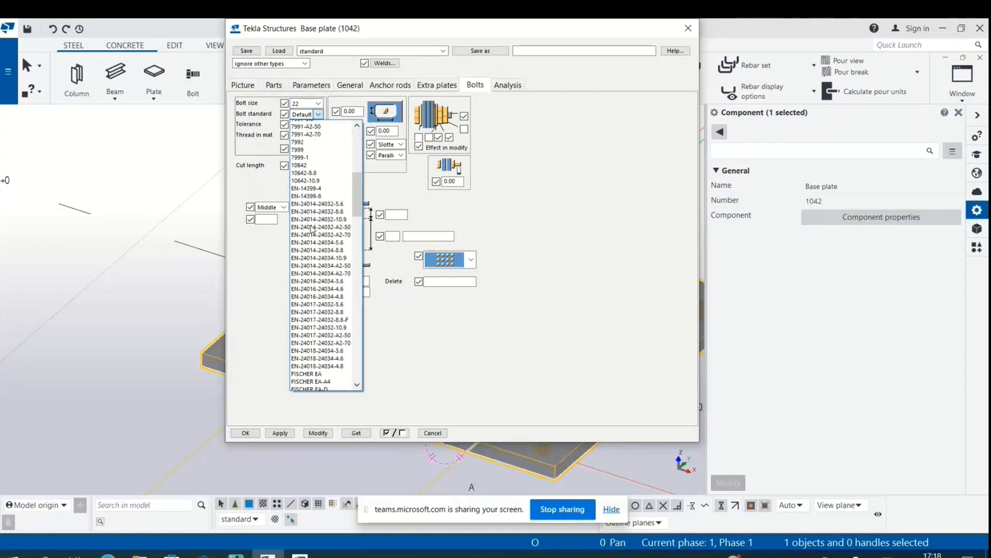
{"action": "scroll", "coordinate": [312, 223], "scroll_direction": "down", "scroll_amount": 8}
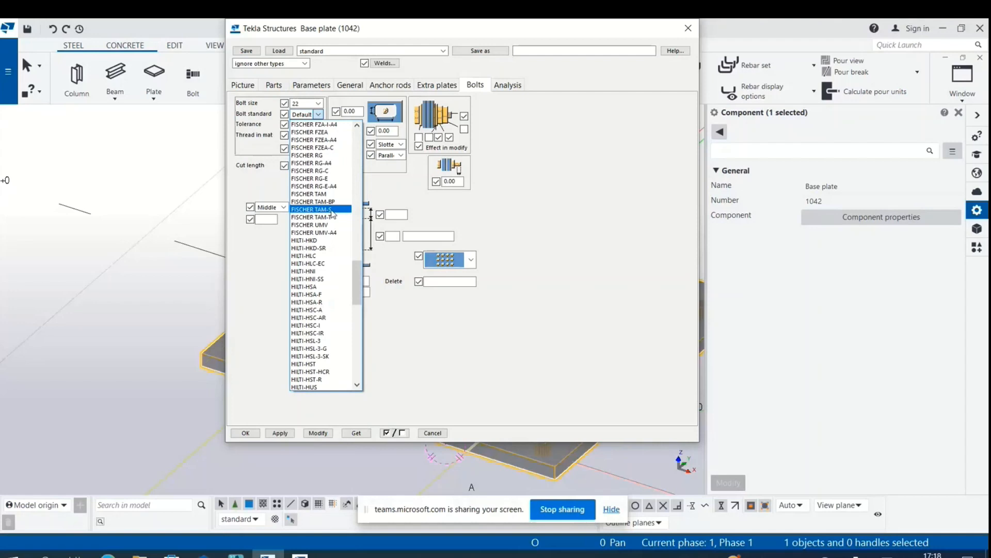
{"action": "left_click", "coordinate": [320, 286]}
{"action": "left_click", "coordinate": [317, 433]}
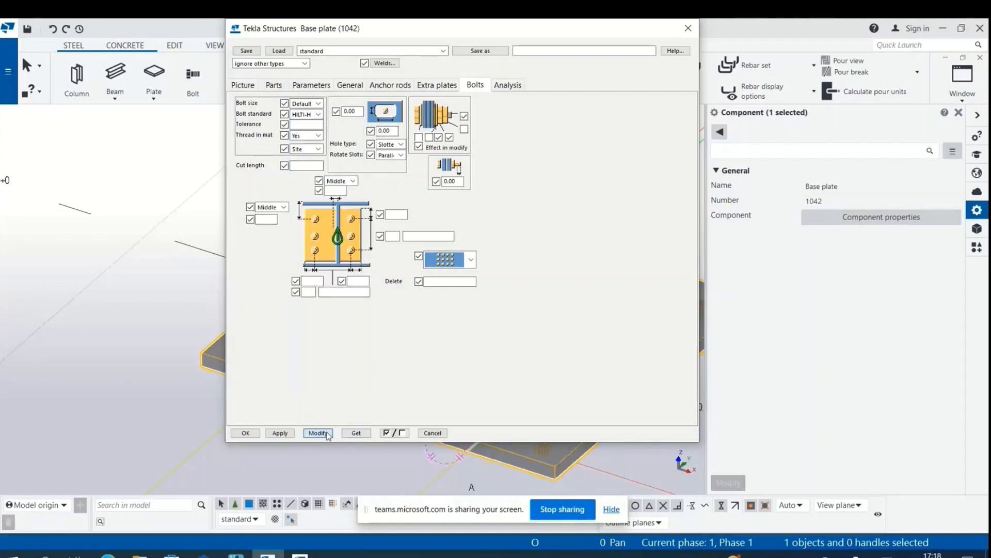
{"action": "left_click", "coordinate": [245, 433]}
Step: Examine the modified base plate and its bolts at the foot of the grid A column
{"action": "scroll", "coordinate": [239, 297], "scroll_direction": "down", "scroll_amount": 2}
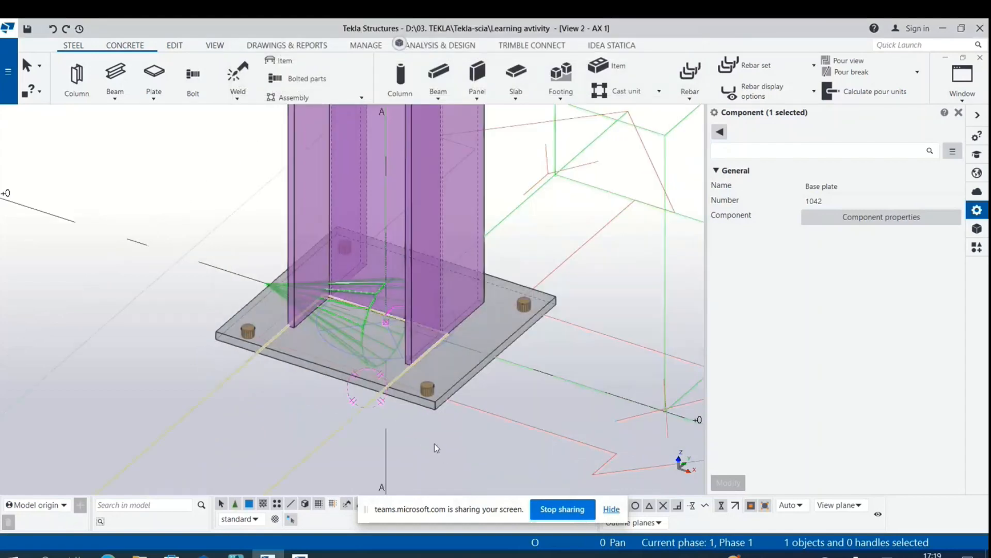
{"action": "scroll", "coordinate": [436, 446], "scroll_direction": "up", "scroll_amount": 2}
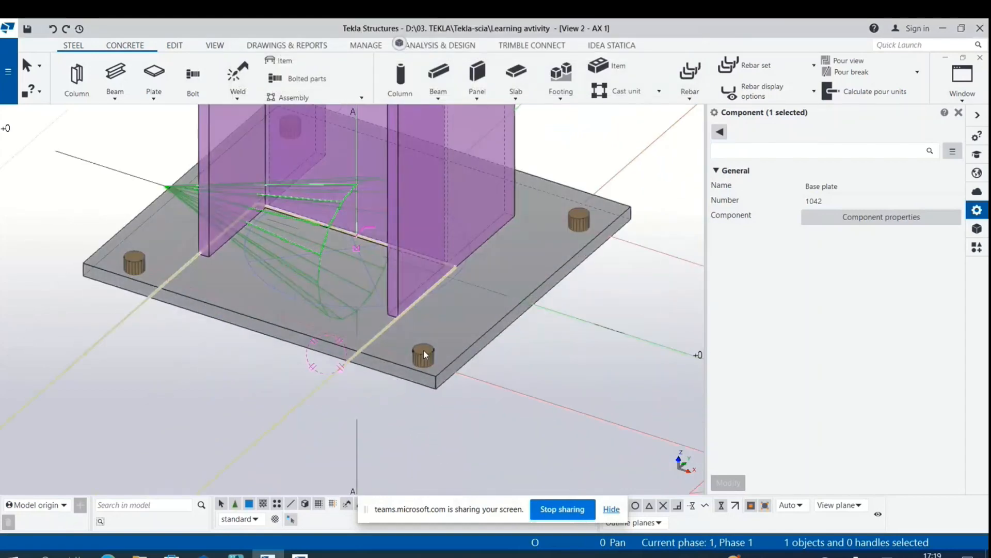
{"action": "double_click", "coordinate": [424, 355]}
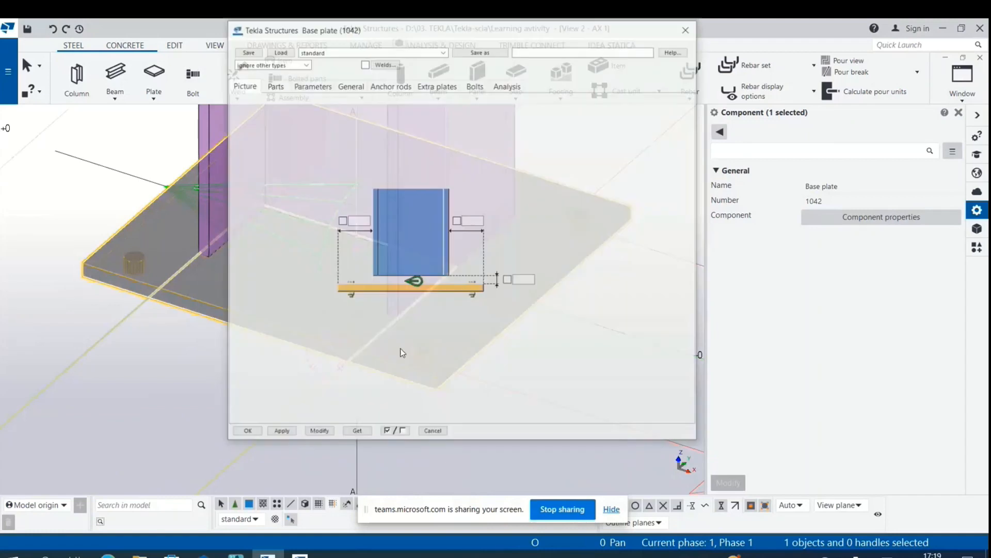
{"action": "left_click", "coordinate": [687, 30]}
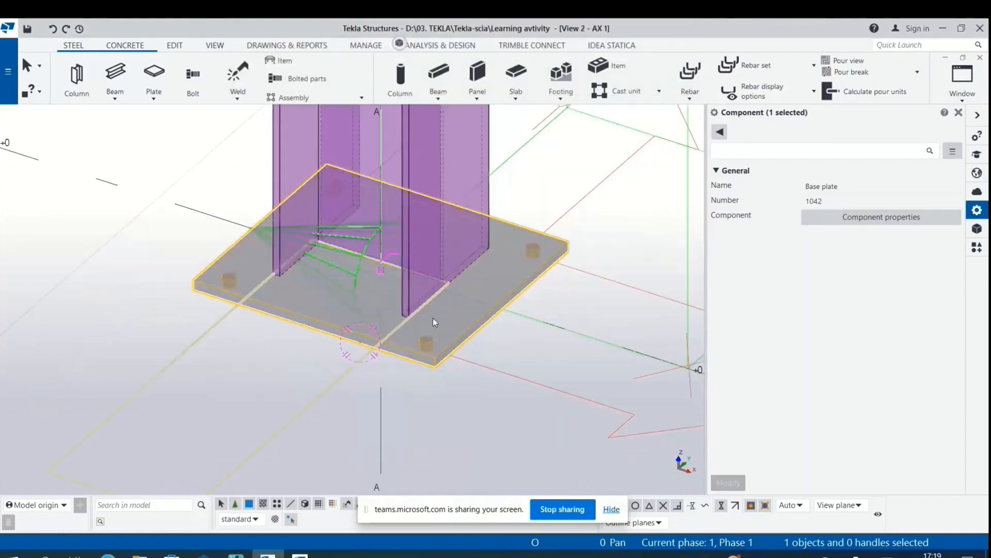
{"action": "scroll", "coordinate": [386, 302], "scroll_direction": "down", "scroll_amount": 2}
{"action": "scroll", "coordinate": [386, 303], "scroll_direction": "up", "scroll_amount": 2}
{"action": "left_click", "coordinate": [509, 426]}
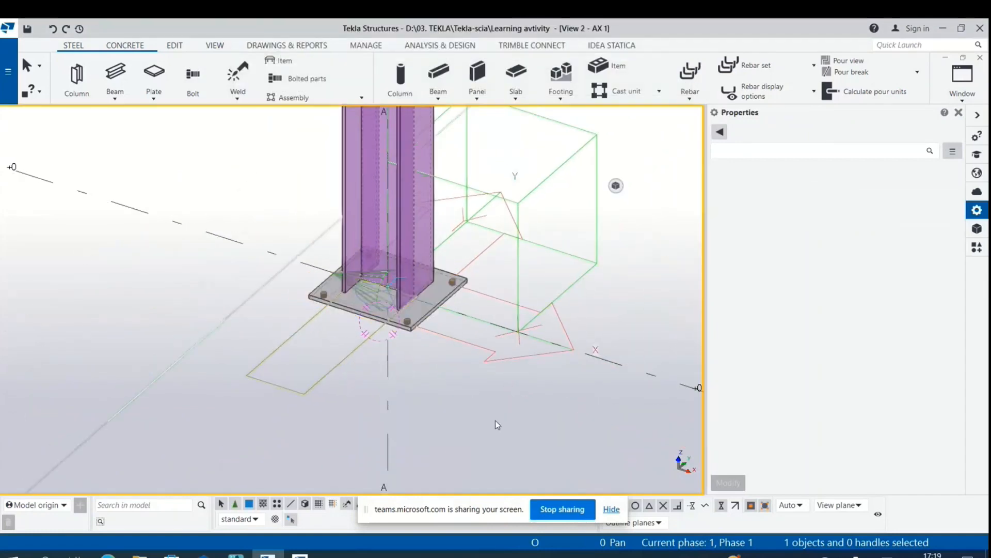
{"action": "scroll", "coordinate": [343, 371], "scroll_direction": "down", "scroll_amount": 2}
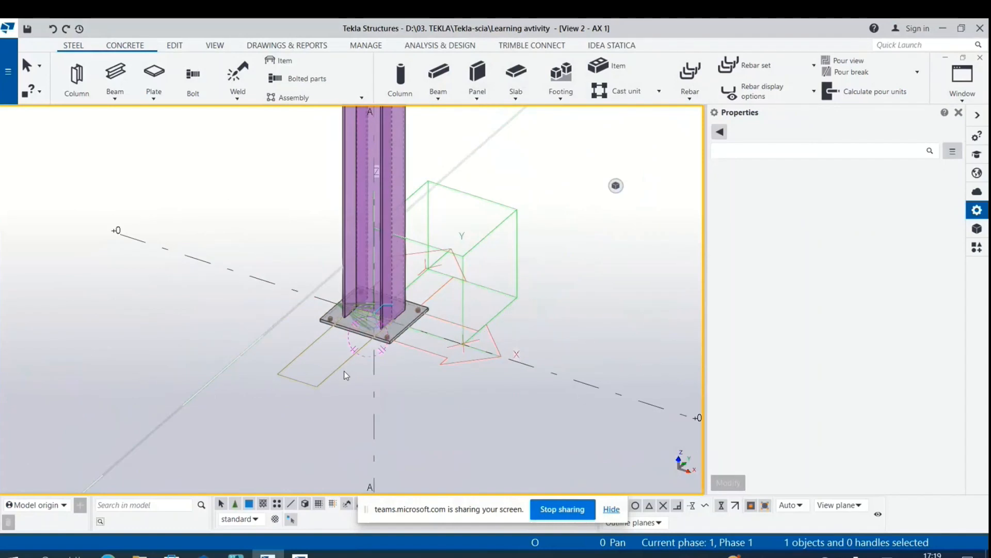
{"action": "scroll", "coordinate": [207, 387], "scroll_direction": "down", "scroll_amount": 3}
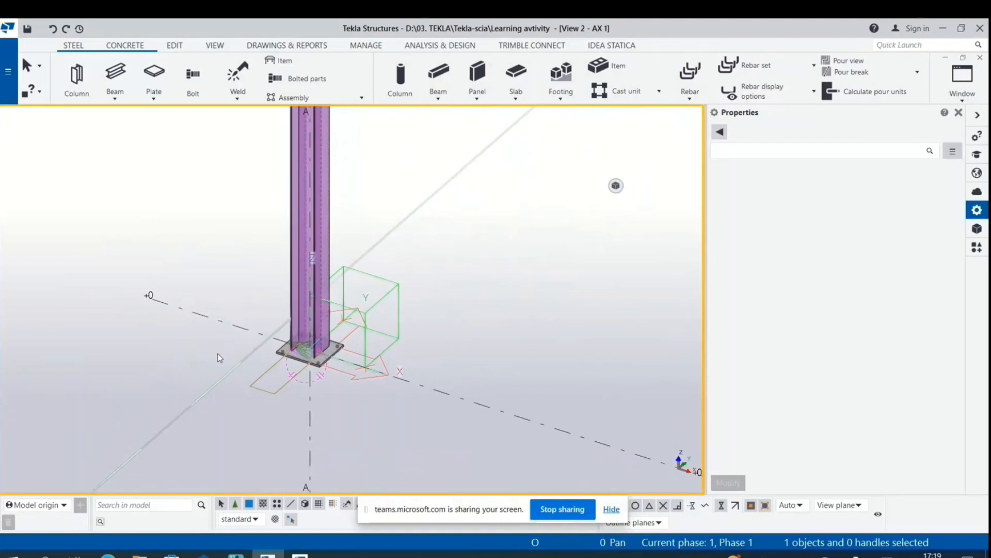
{"action": "scroll", "coordinate": [287, 370], "scroll_direction": "up", "scroll_amount": 5}
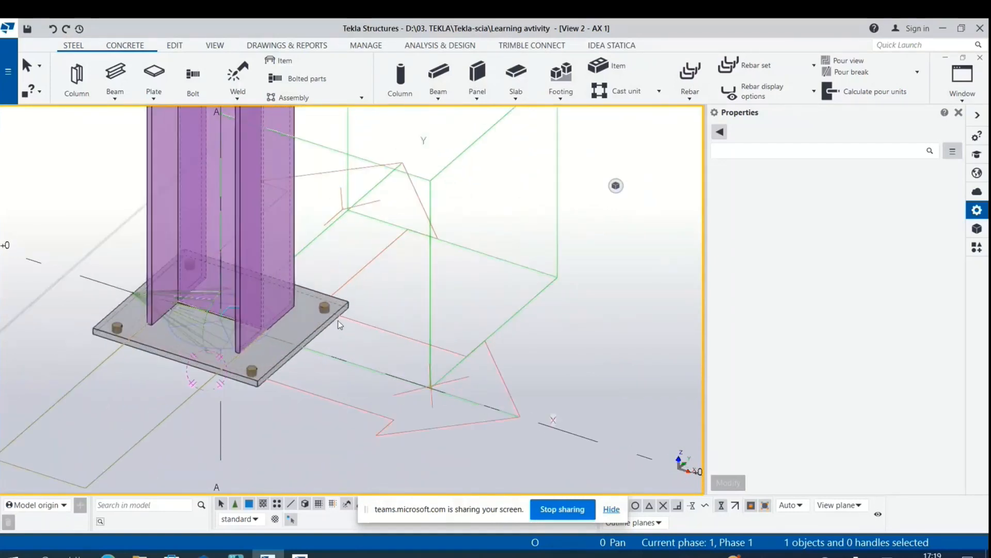
Step: Review the base plate connection's bolt settings and inspect the frame up to the apex haunch connection at grid B
{"action": "left_click", "coordinate": [327, 305]}
{"action": "double_click", "coordinate": [339, 314]}
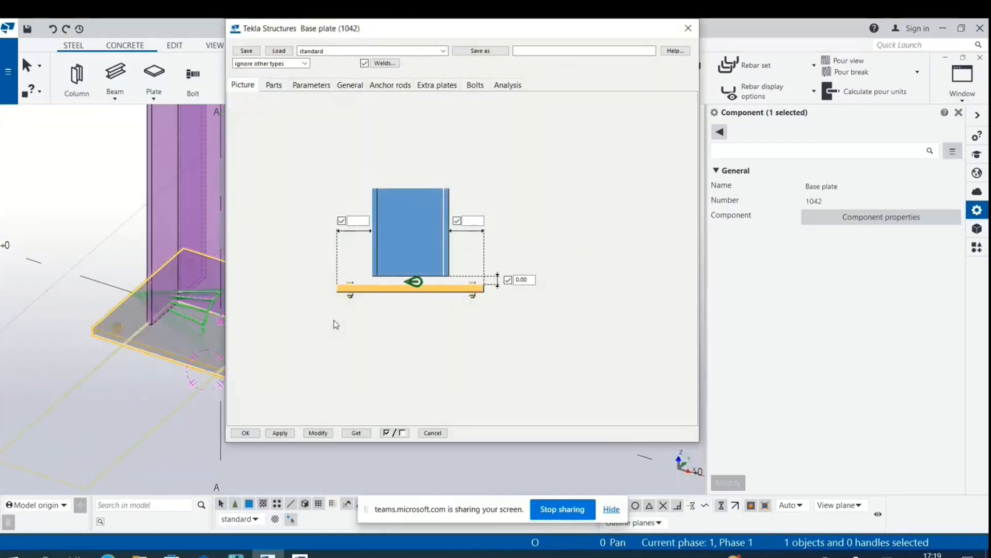
{"action": "left_click", "coordinate": [475, 85]}
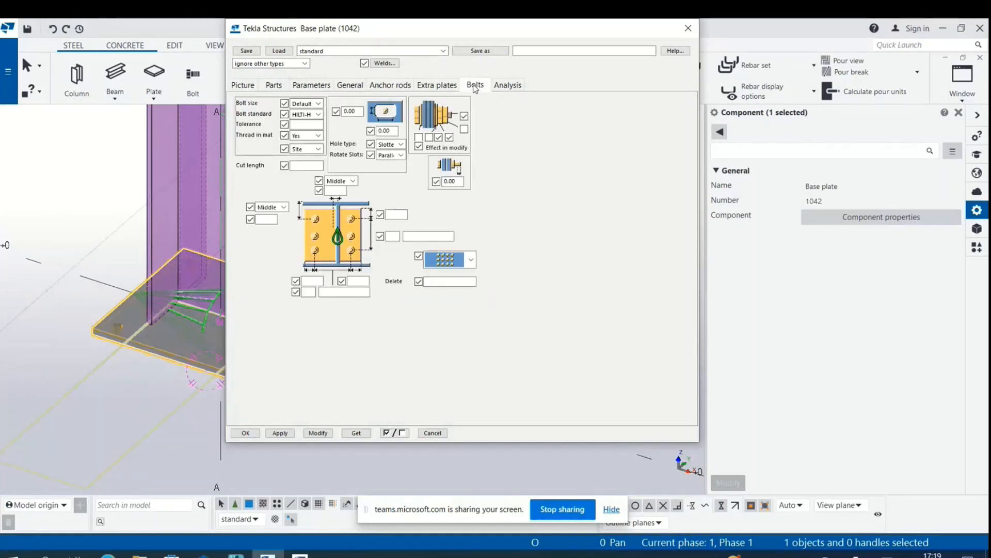
{"action": "left_click", "coordinate": [688, 28]}
{"action": "scroll", "coordinate": [209, 376], "scroll_direction": "down", "scroll_amount": 6}
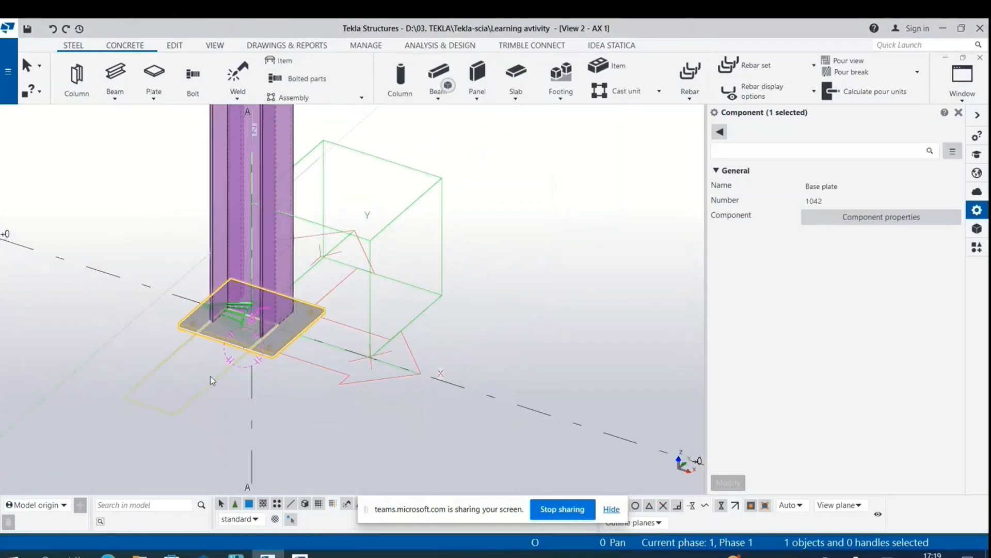
{"action": "left_click", "coordinate": [454, 365]}
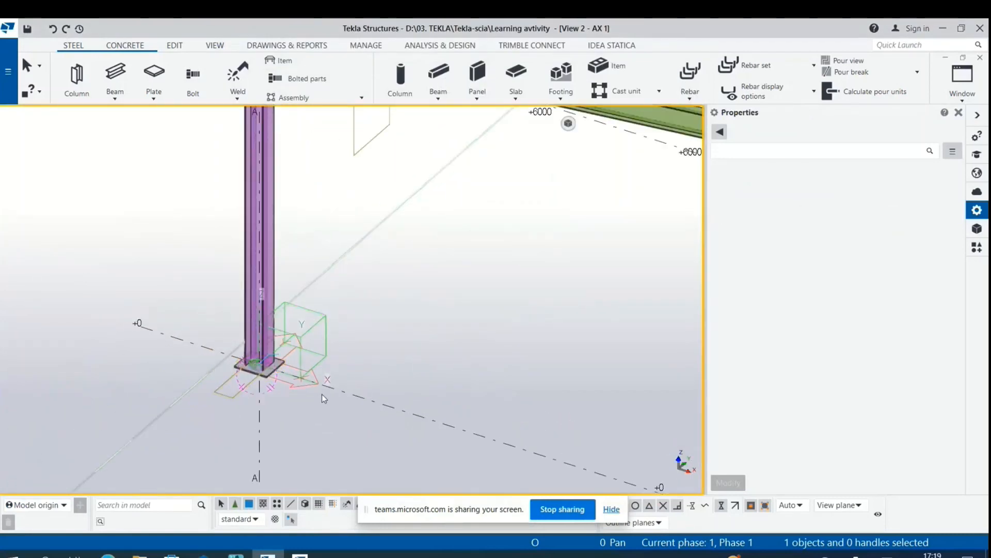
{"action": "scroll", "coordinate": [154, 382], "scroll_direction": "down", "scroll_amount": 4}
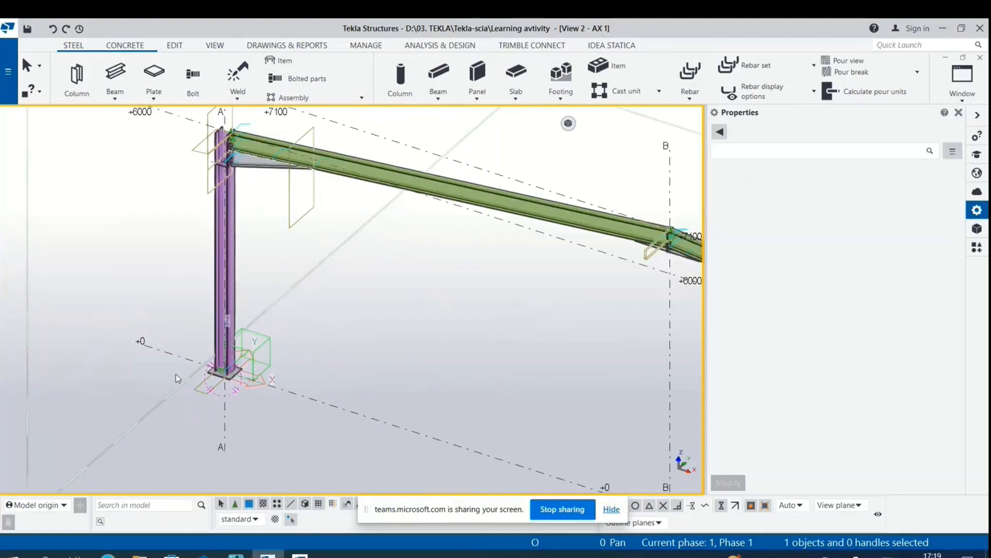
{"action": "scroll", "coordinate": [547, 240], "scroll_direction": "up", "scroll_amount": 6}
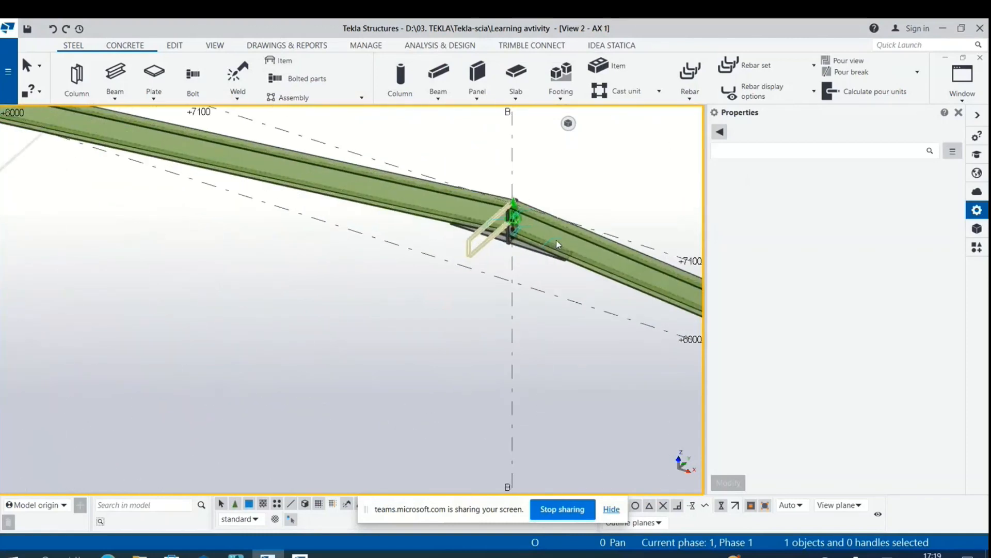
{"action": "scroll", "coordinate": [543, 228], "scroll_direction": "up", "scroll_amount": 2}
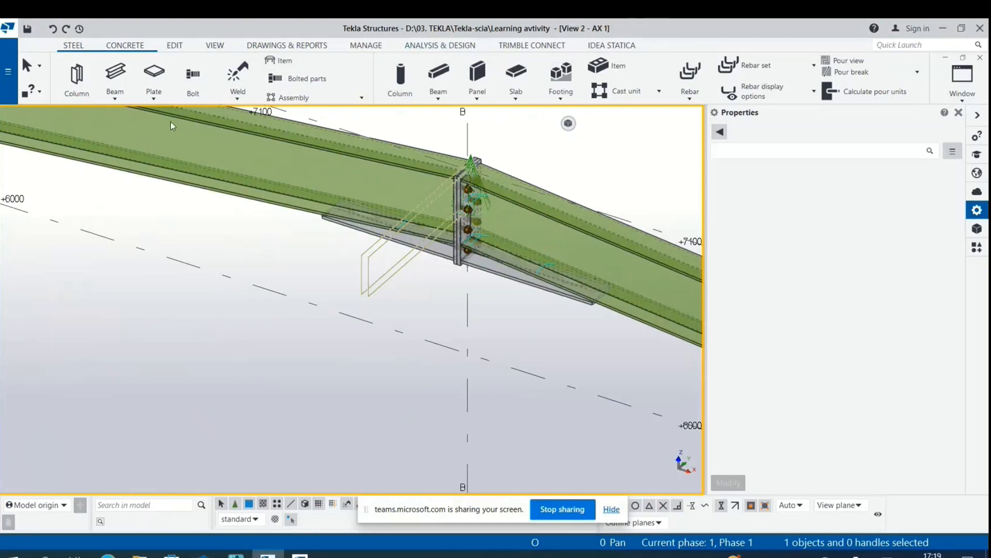
Step: Open the recent Steel Frame model, saving the Learning avtivity model in the current release, and maximize the window
{"action": "left_click", "coordinate": [8, 77]}
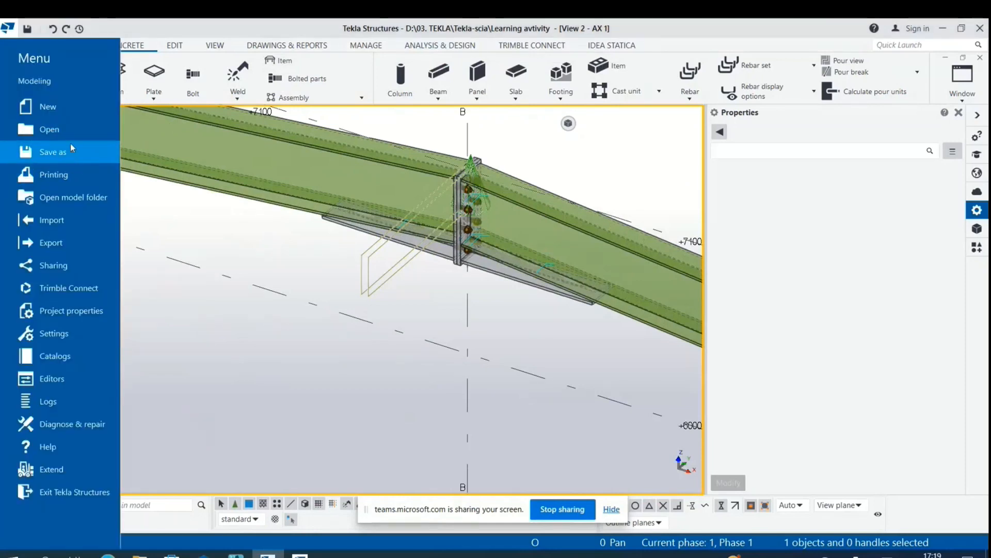
{"action": "left_click", "coordinate": [61, 133]}
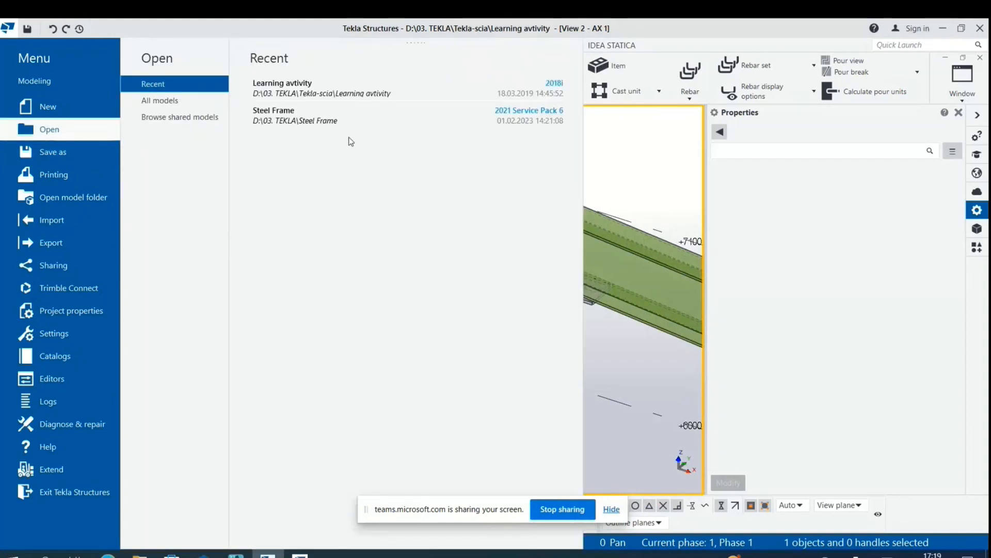
{"action": "left_click", "coordinate": [355, 117]}
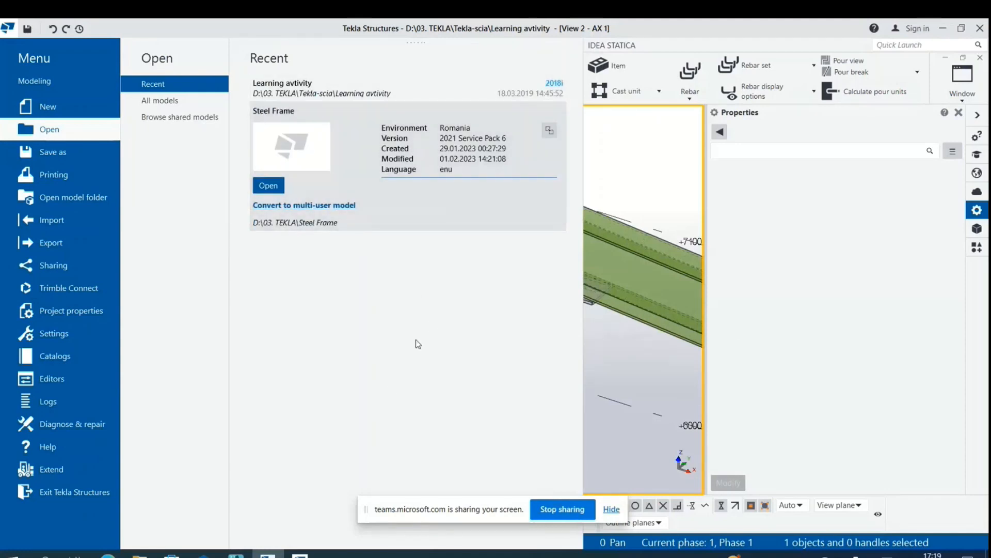
{"action": "left_click_drag", "start_coordinate": [328, 30], "coordinate": [438, 46]}
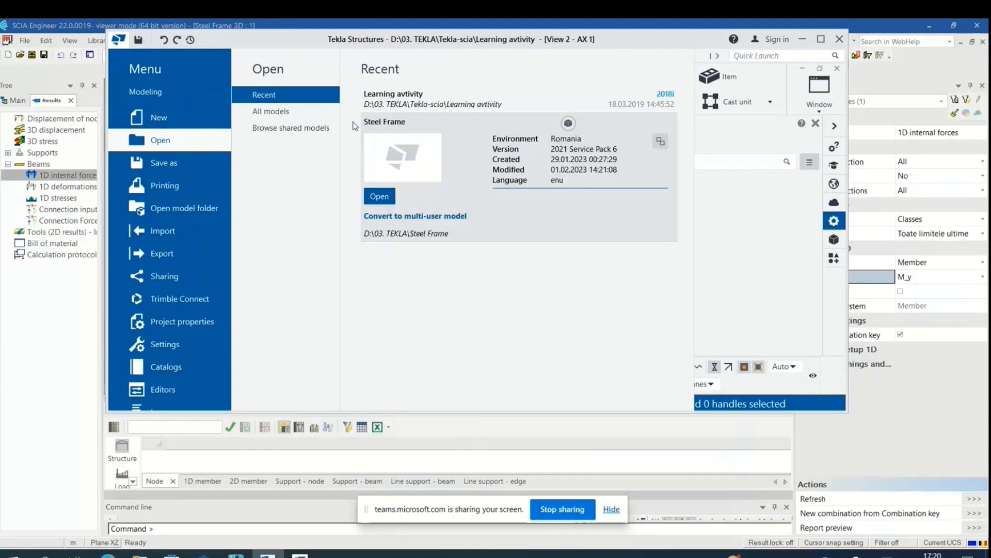
{"action": "left_click", "coordinate": [379, 196]}
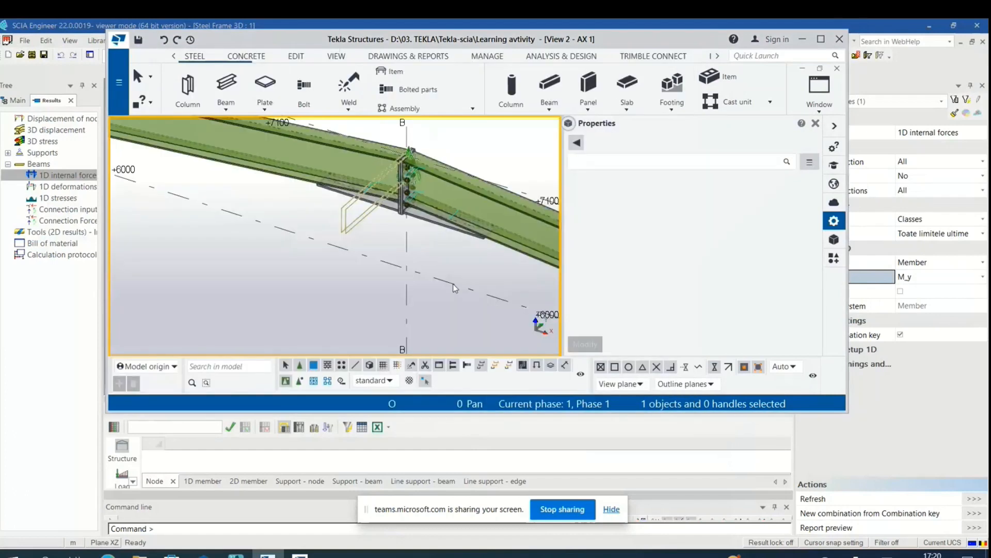
{"action": "left_click", "coordinate": [437, 240]}
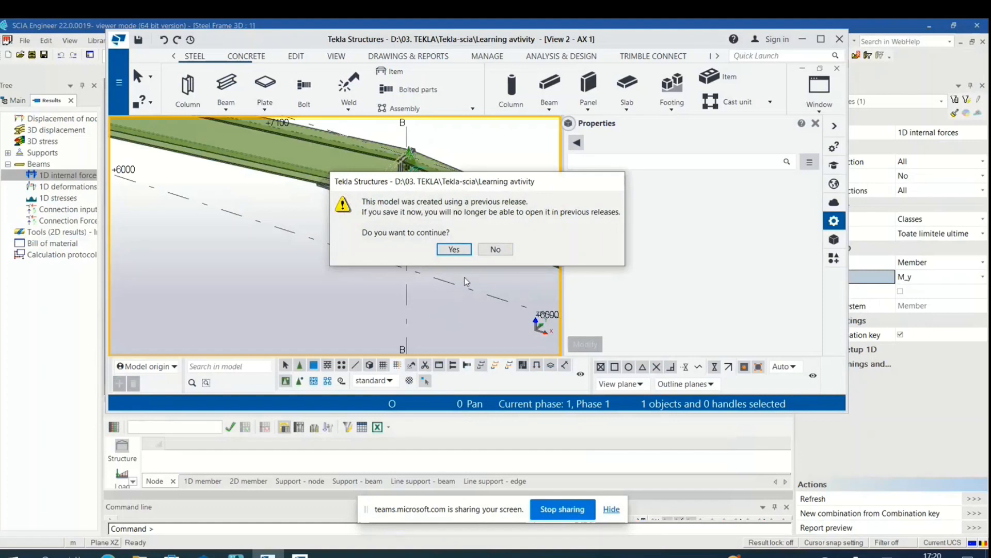
{"action": "left_click", "coordinate": [464, 250]}
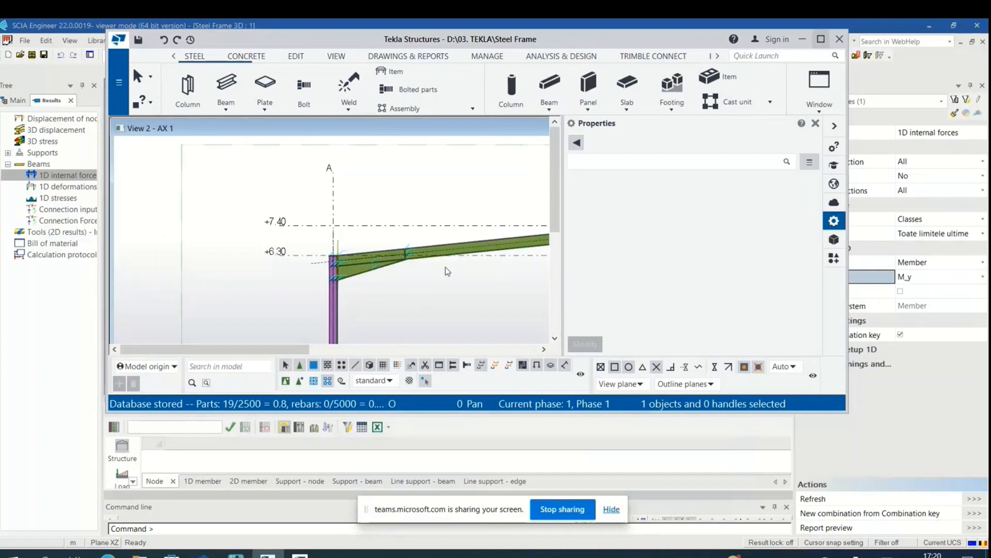
{"action": "key", "text": "super+Up"}
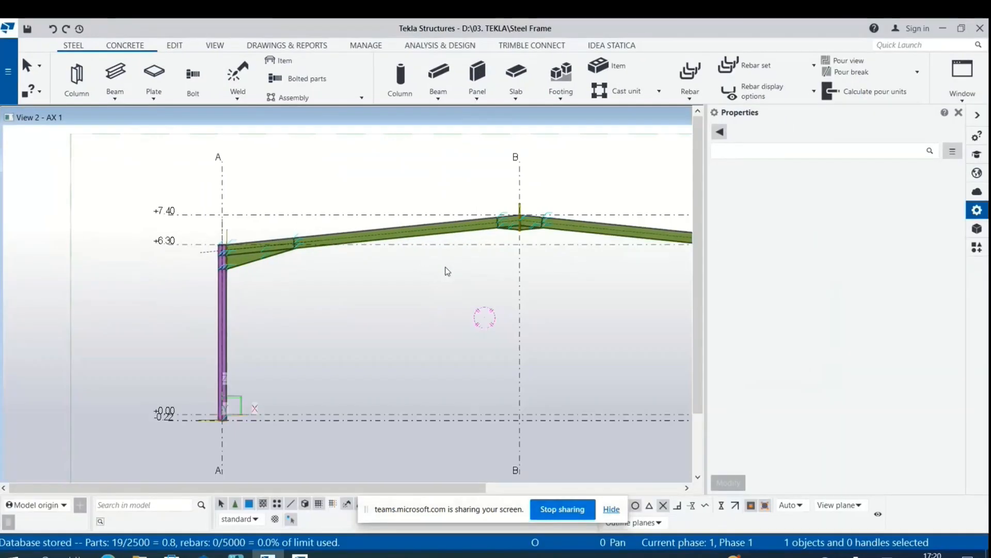
Step: Switch from the AX 1 elevation to the model's 3D view using the list of views
{"action": "scroll", "coordinate": [294, 330], "scroll_direction": "down", "scroll_amount": 2}
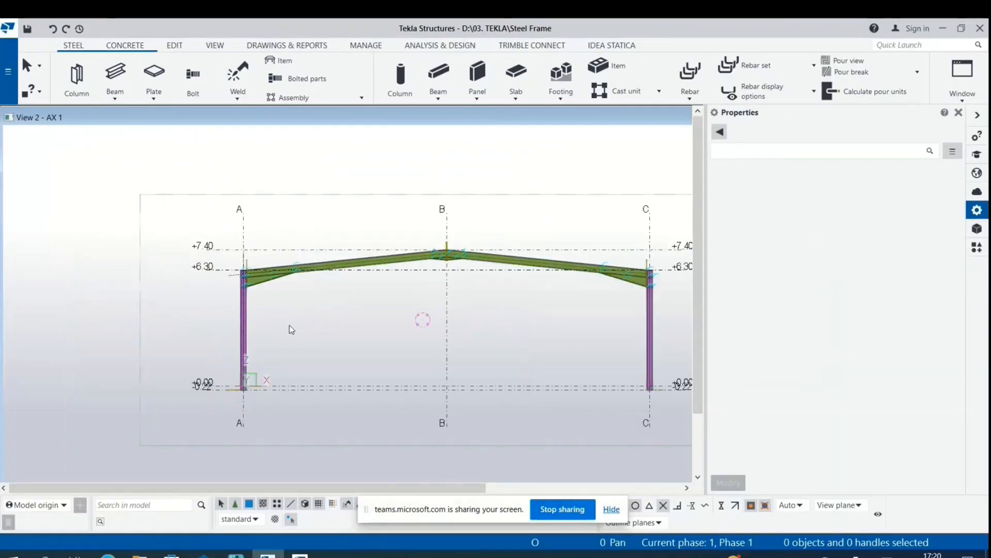
{"action": "scroll", "coordinate": [254, 300], "scroll_direction": "down", "scroll_amount": 3}
{"action": "scroll", "coordinate": [456, 296], "scroll_direction": "up", "scroll_amount": 6}
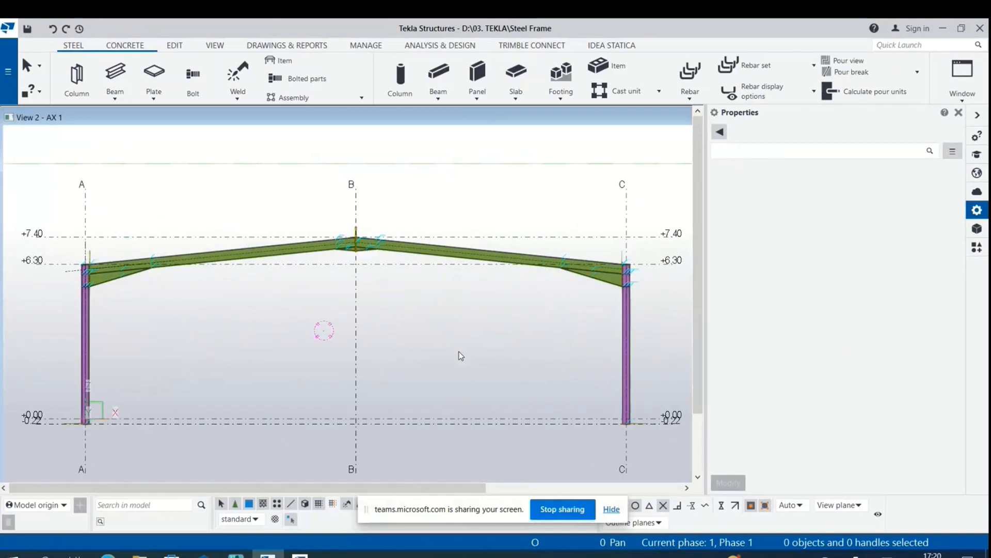
{"action": "scroll", "coordinate": [214, 52], "scroll_direction": "down", "scroll_amount": 3}
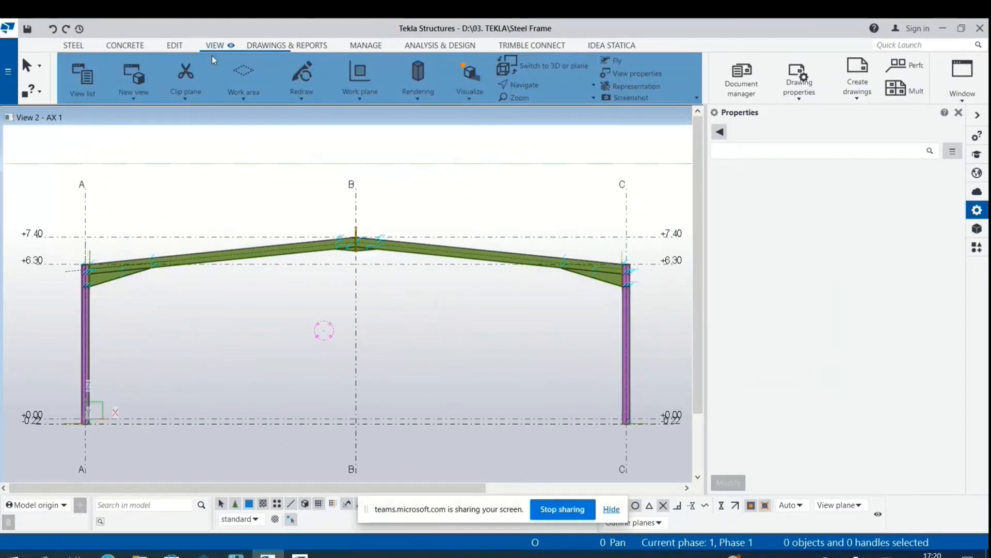
{"action": "left_click", "coordinate": [134, 83]}
{"action": "left_click", "coordinate": [81, 88]}
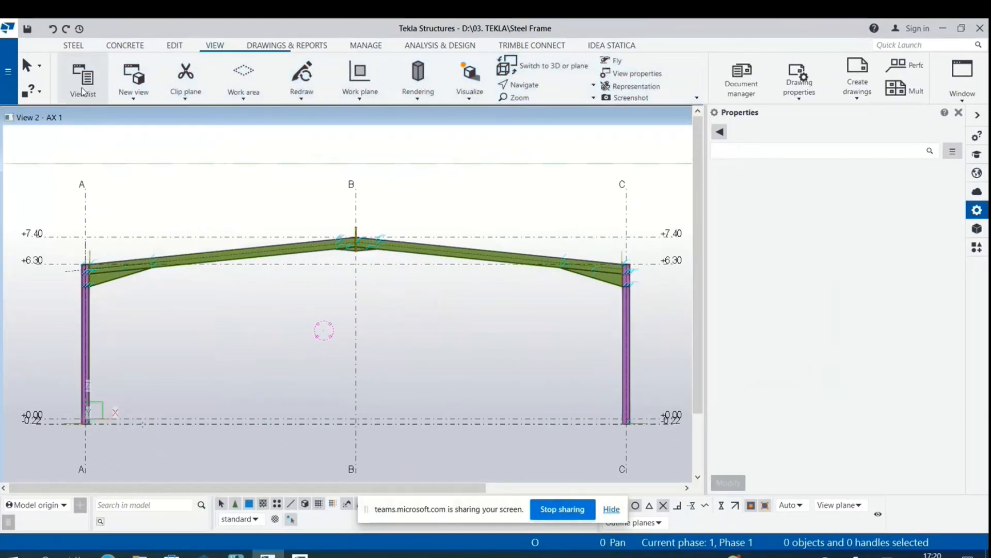
{"action": "left_click", "coordinate": [430, 324]}
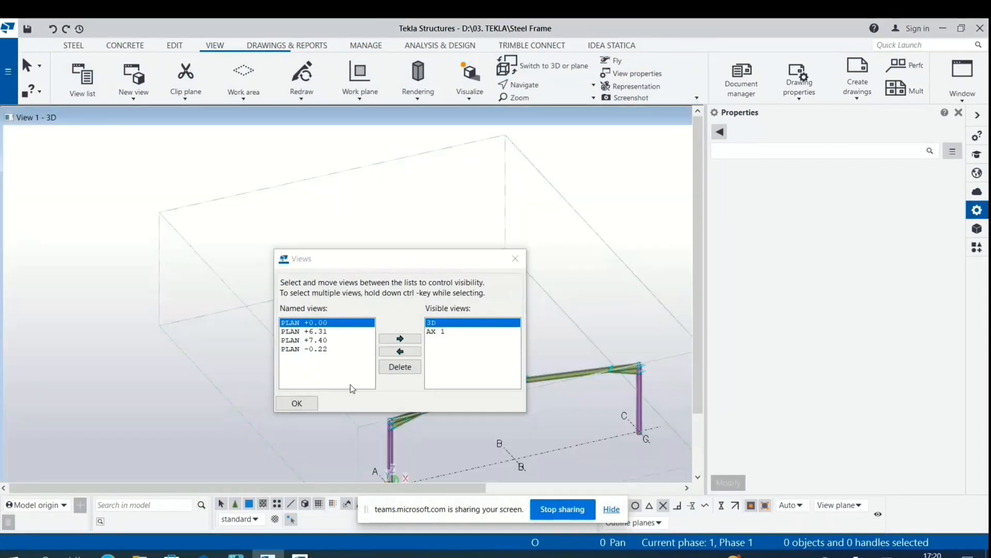
{"action": "left_click", "coordinate": [314, 405]}
Step: Examine the steel frame in 3D, from the apex connection to the bolted haunch at the grid A column
{"action": "scroll", "coordinate": [338, 387], "scroll_direction": "up", "scroll_amount": 5}
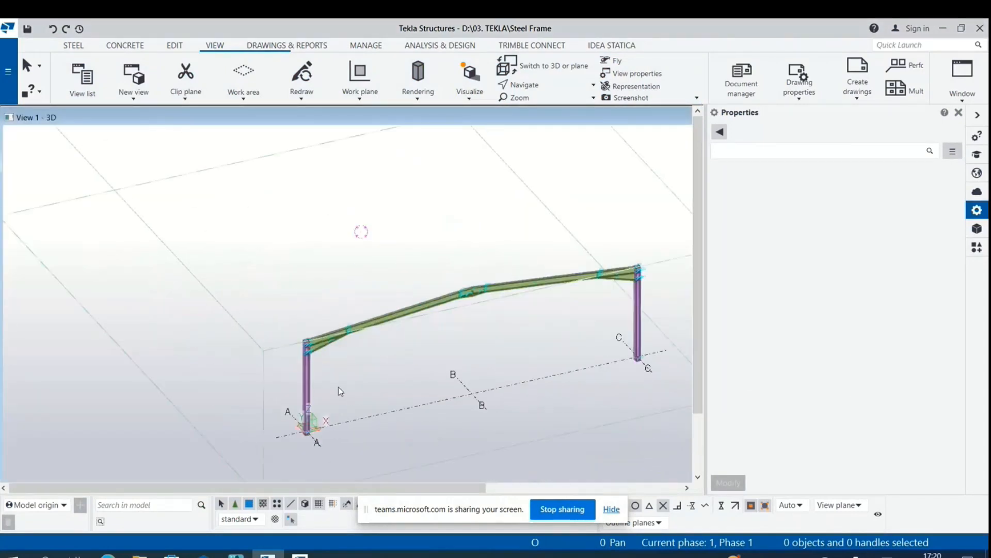
{"action": "scroll", "coordinate": [341, 339], "scroll_direction": "up", "scroll_amount": 5}
{"action": "scroll", "coordinate": [206, 324], "scroll_direction": "down", "scroll_amount": 5}
{"action": "scroll", "coordinate": [612, 190], "scroll_direction": "up", "scroll_amount": 4}
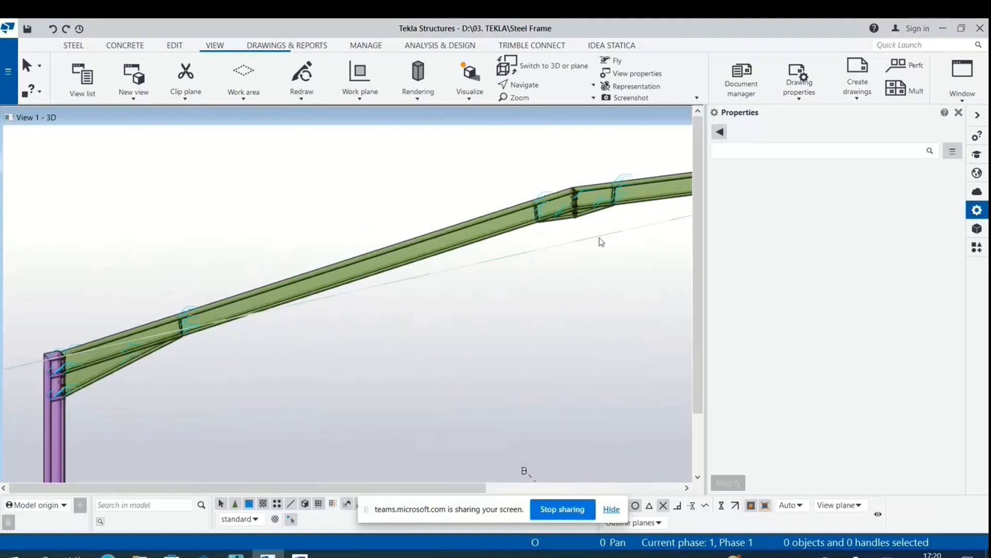
{"action": "scroll", "coordinate": [454, 171], "scroll_direction": "down", "scroll_amount": 3}
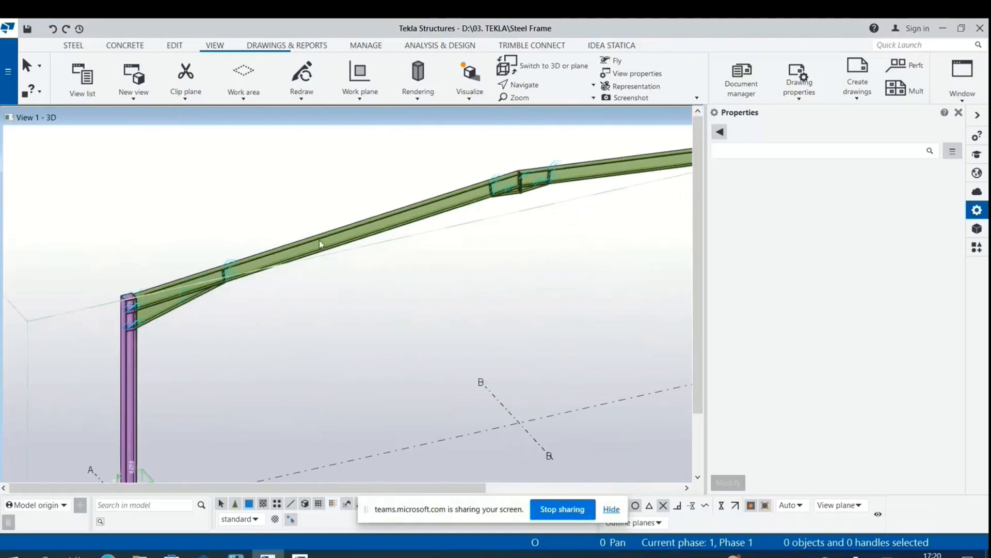
{"action": "scroll", "coordinate": [113, 318], "scroll_direction": "up", "scroll_amount": 5}
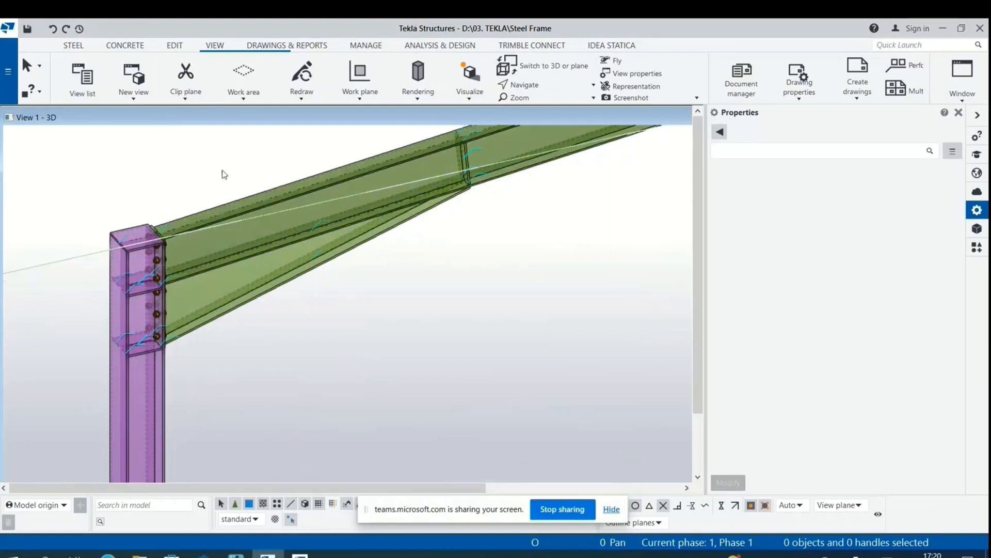
{"action": "scroll", "coordinate": [224, 305], "scroll_direction": "down", "scroll_amount": 2}
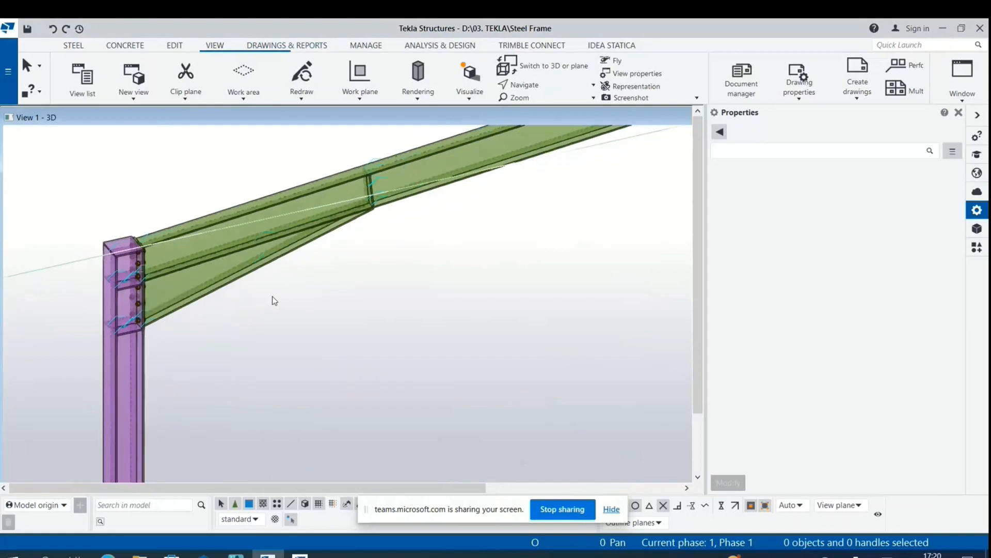
Step: Open the Steel Frame- general arrangement drawing from the GA drawings category and close the document manager
{"action": "left_click", "coordinate": [297, 47]}
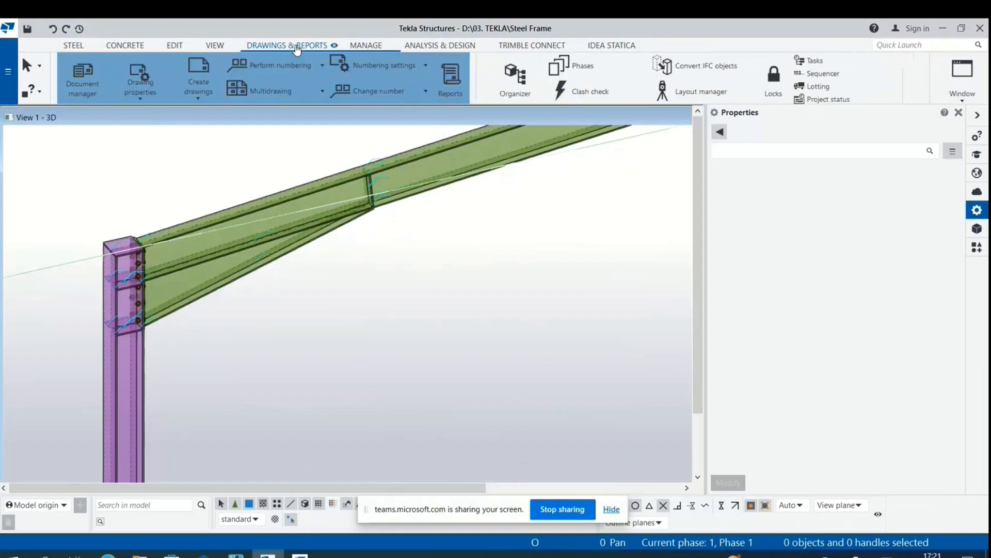
{"action": "left_click", "coordinate": [89, 95]}
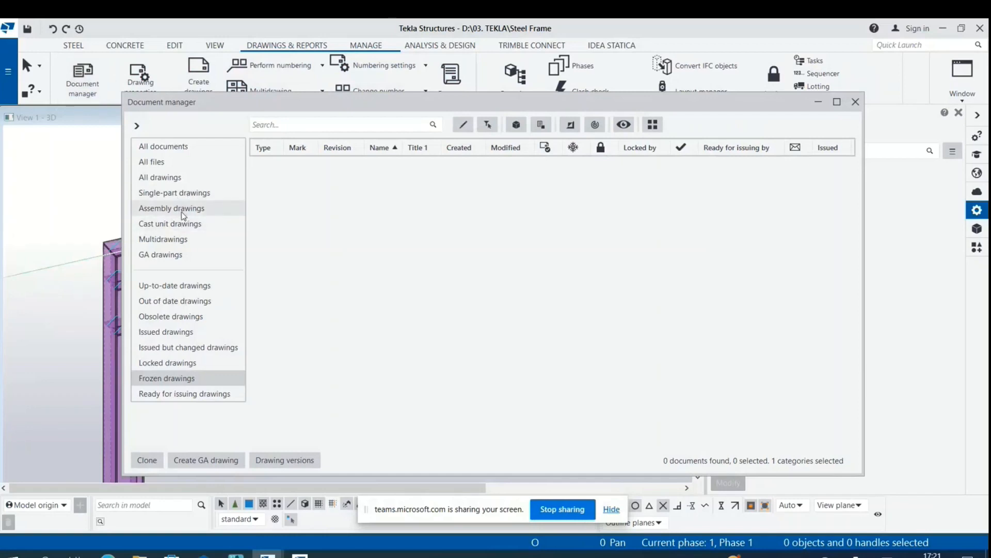
{"action": "left_click", "coordinate": [166, 259]}
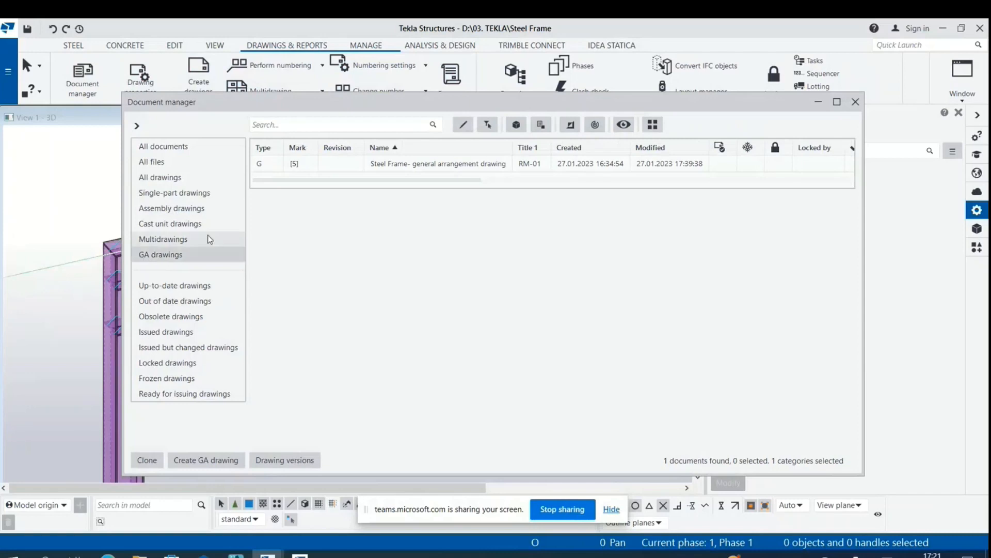
{"action": "left_click", "coordinate": [432, 169]}
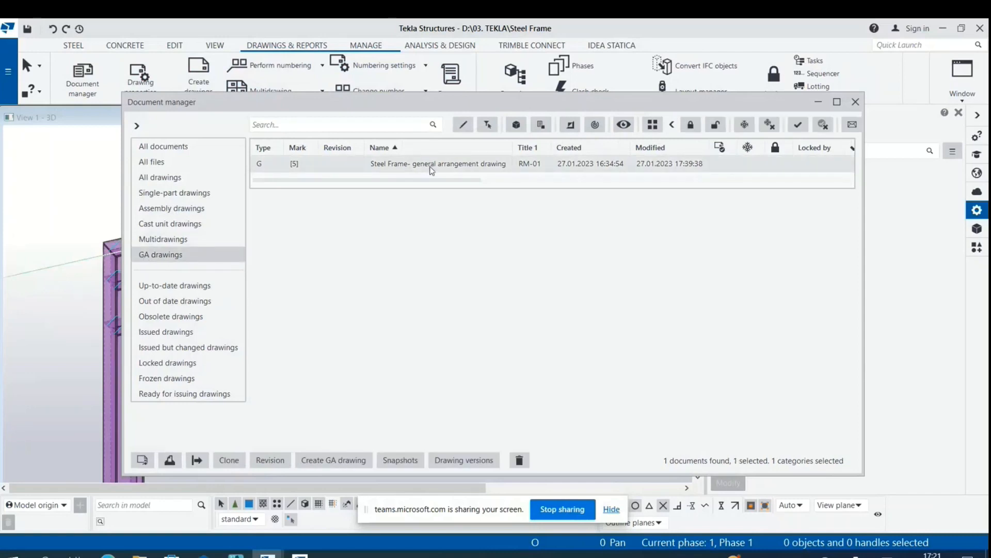
{"action": "double_click", "coordinate": [424, 163]}
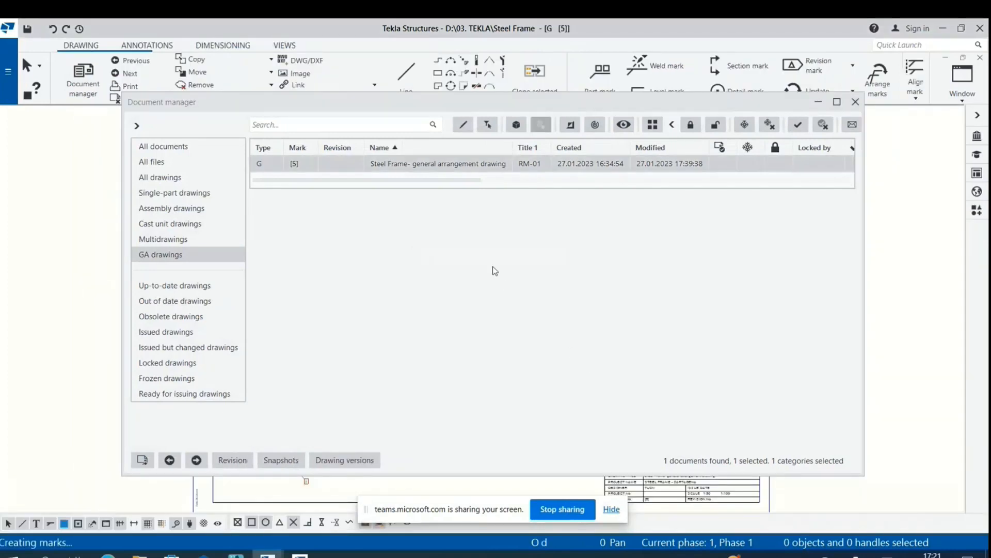
{"action": "left_click", "coordinate": [856, 102]}
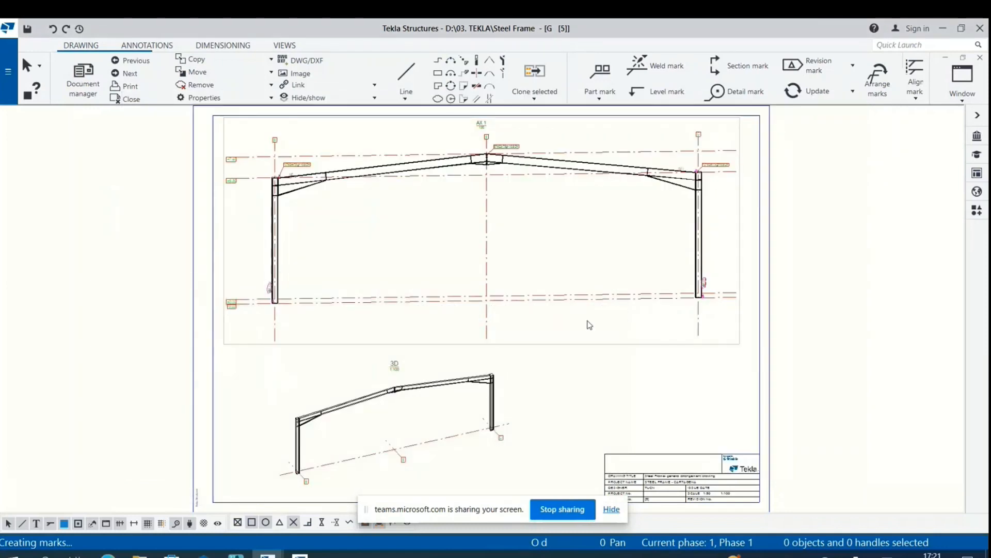
Step: Examine the general arrangement drawing, including the bolt and part marks at the haunches and apex and the 3D view
{"action": "scroll", "coordinate": [473, 167], "scroll_direction": "up", "scroll_amount": 1}
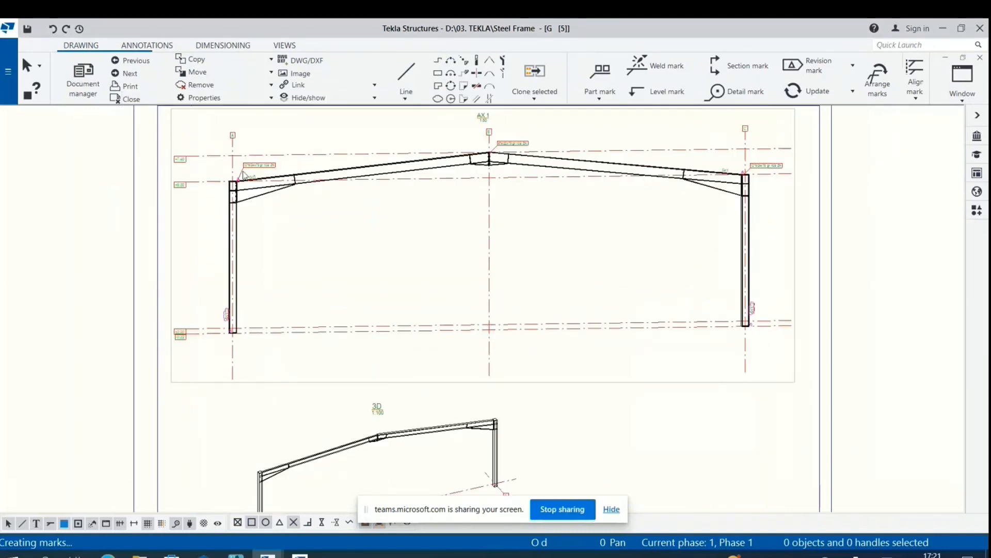
{"action": "scroll", "coordinate": [253, 222], "scroll_direction": "up", "scroll_amount": 1}
{"action": "scroll", "coordinate": [167, 205], "scroll_direction": "up", "scroll_amount": 1}
{"action": "scroll", "coordinate": [168, 204], "scroll_direction": "down", "scroll_amount": 1}
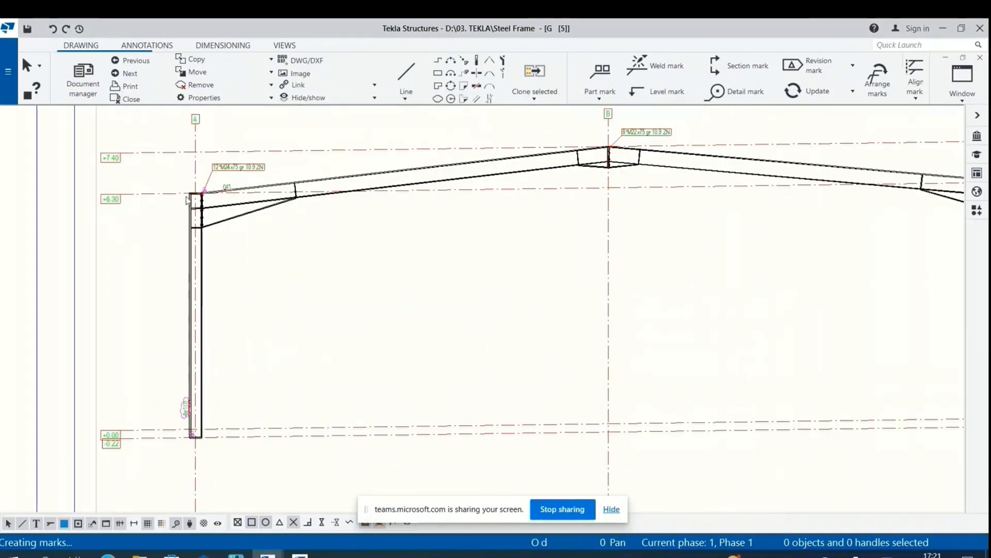
{"action": "scroll", "coordinate": [163, 358], "scroll_direction": "up", "scroll_amount": 2}
{"action": "scroll", "coordinate": [198, 398], "scroll_direction": "down", "scroll_amount": 1}
{"action": "scroll", "coordinate": [262, 348], "scroll_direction": "down", "scroll_amount": 1}
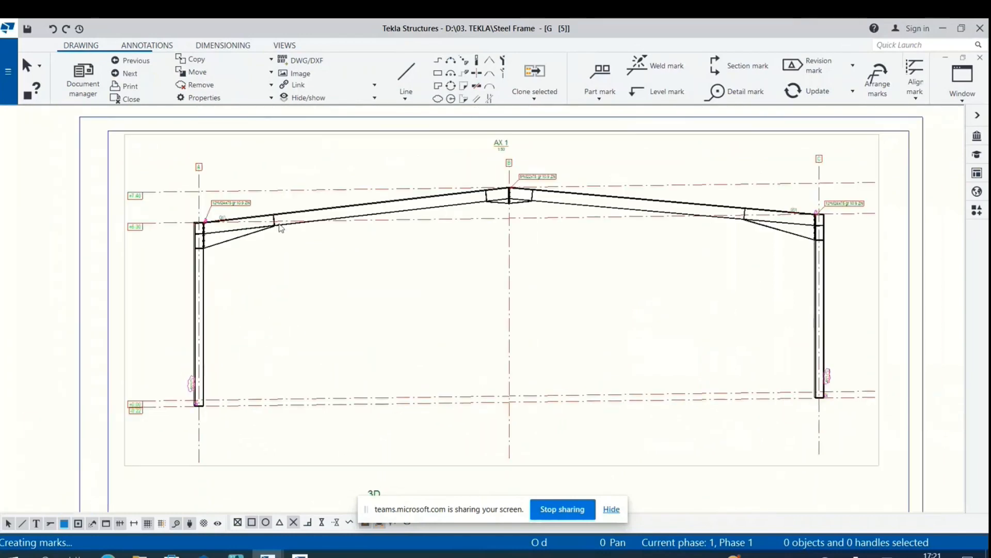
{"action": "scroll", "coordinate": [281, 228], "scroll_direction": "up", "scroll_amount": 2}
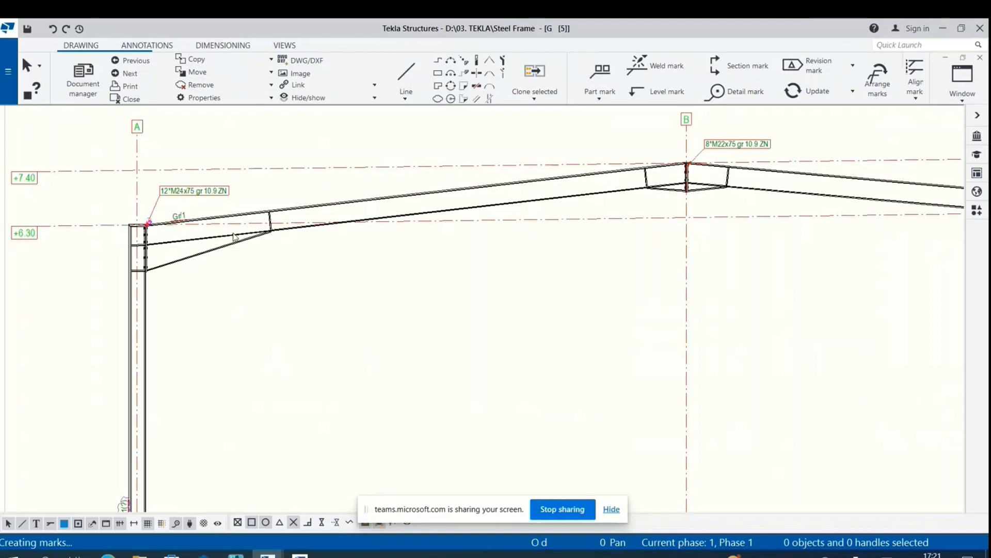
{"action": "scroll", "coordinate": [232, 212], "scroll_direction": "down", "scroll_amount": 2}
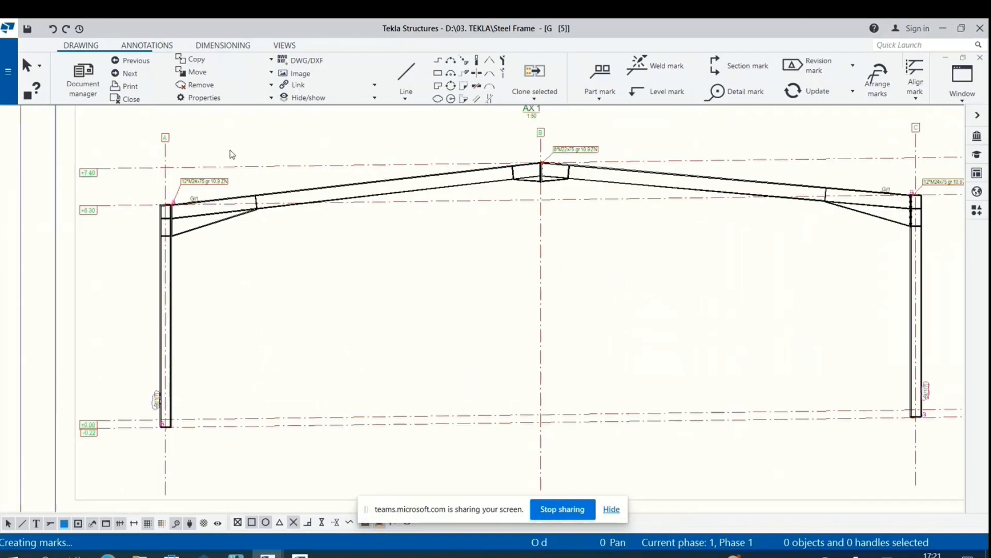
{"action": "scroll", "coordinate": [284, 312], "scroll_direction": "down", "scroll_amount": 2}
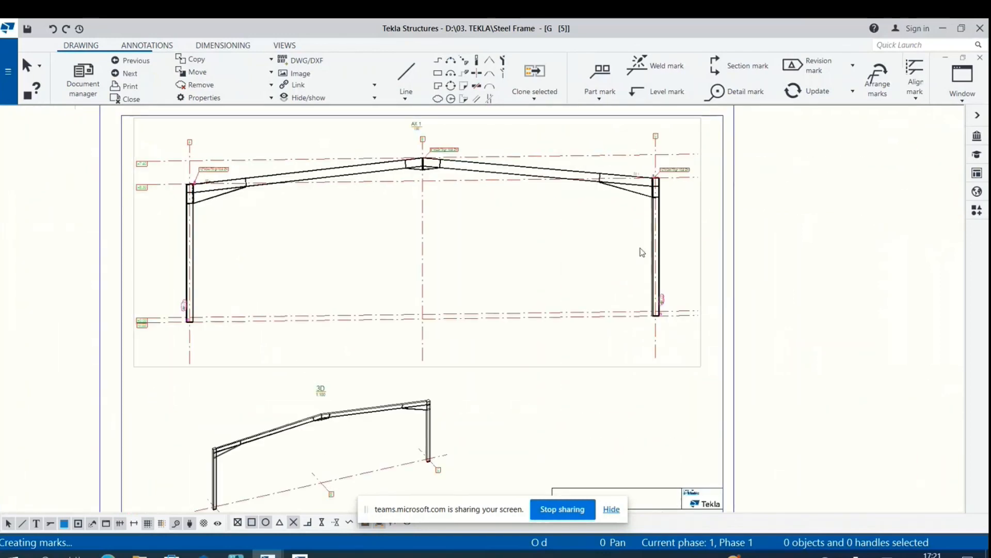
{"action": "scroll", "coordinate": [642, 250], "scroll_direction": "up", "scroll_amount": 2}
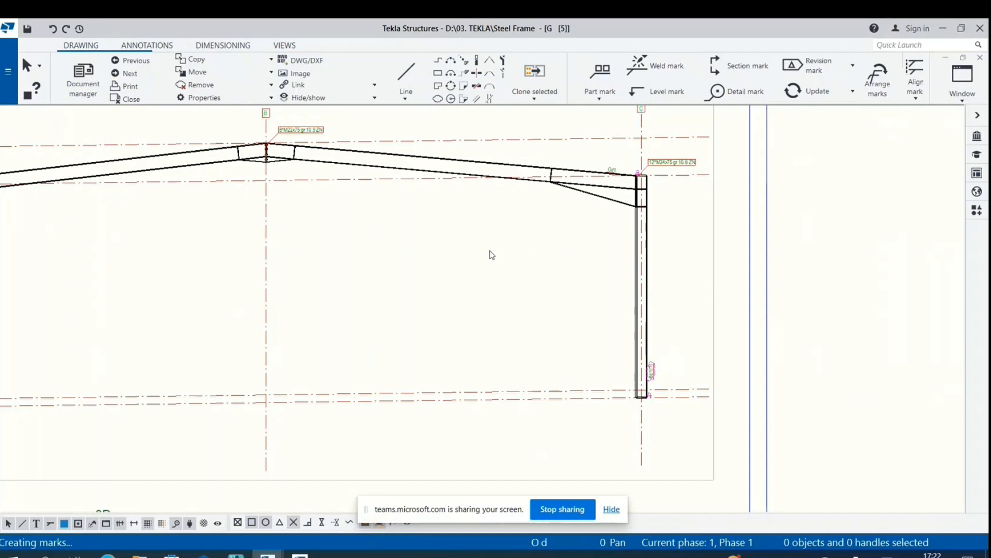
{"action": "scroll", "coordinate": [518, 309], "scroll_direction": "down", "scroll_amount": 1}
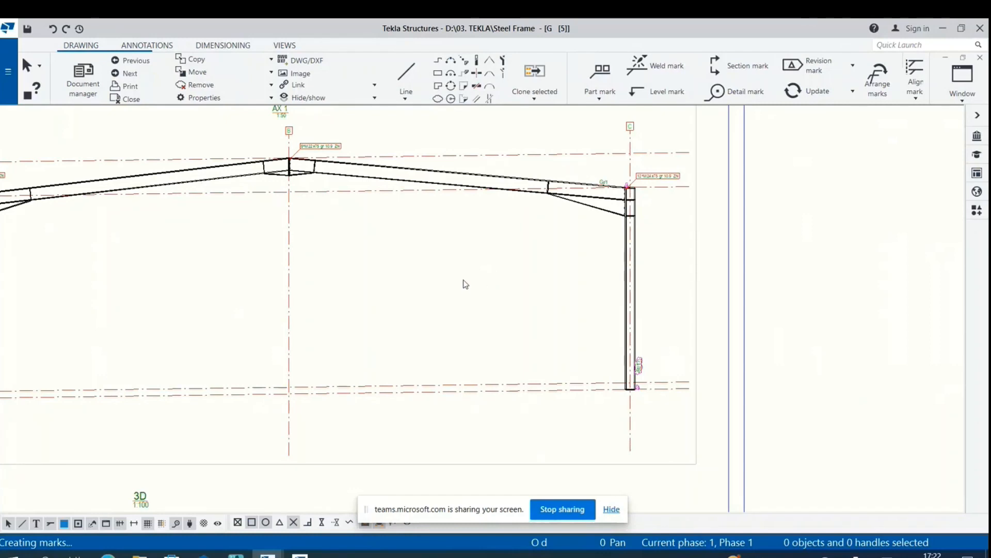
{"action": "scroll", "coordinate": [534, 222], "scroll_direction": "down", "scroll_amount": 1}
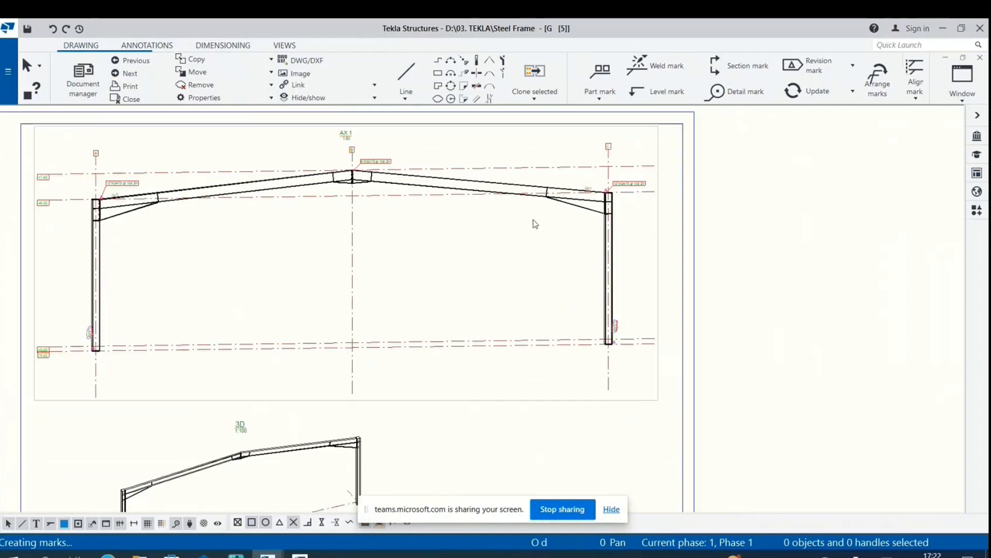
{"action": "scroll", "coordinate": [312, 361], "scroll_direction": "down", "scroll_amount": 1}
{"action": "scroll", "coordinate": [208, 468], "scroll_direction": "up", "scroll_amount": 1}
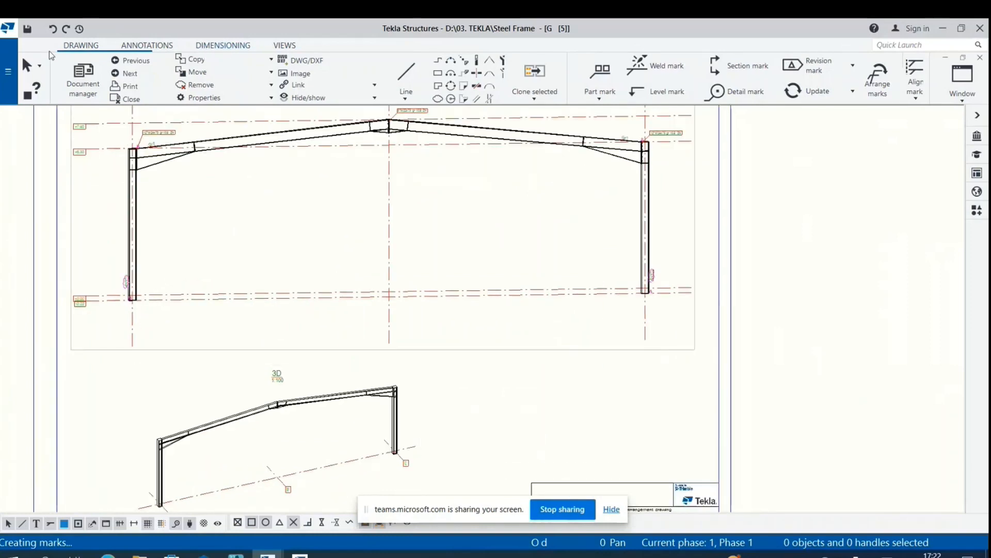
Step: Open the St/1 drawing from the assembly drawings category, performing the numbering and dismissing the template warning, and clear the document manager from view
{"action": "left_click", "coordinate": [97, 100]}
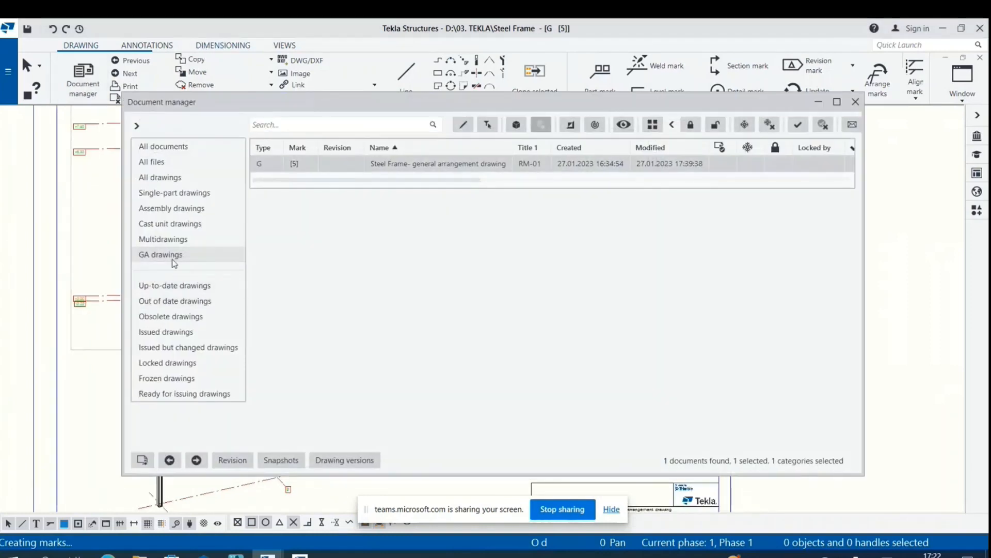
{"action": "left_click", "coordinate": [175, 207]}
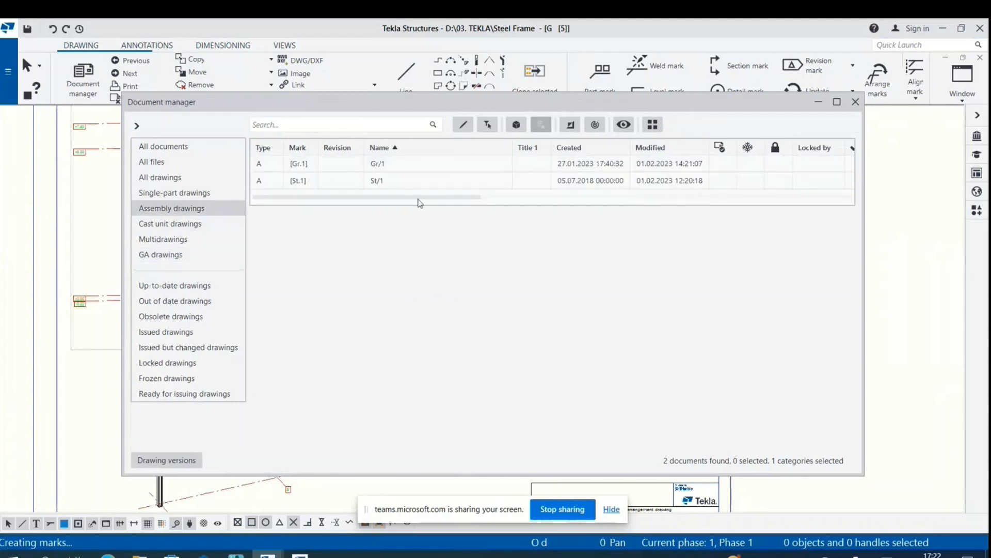
{"action": "double_click", "coordinate": [313, 182]}
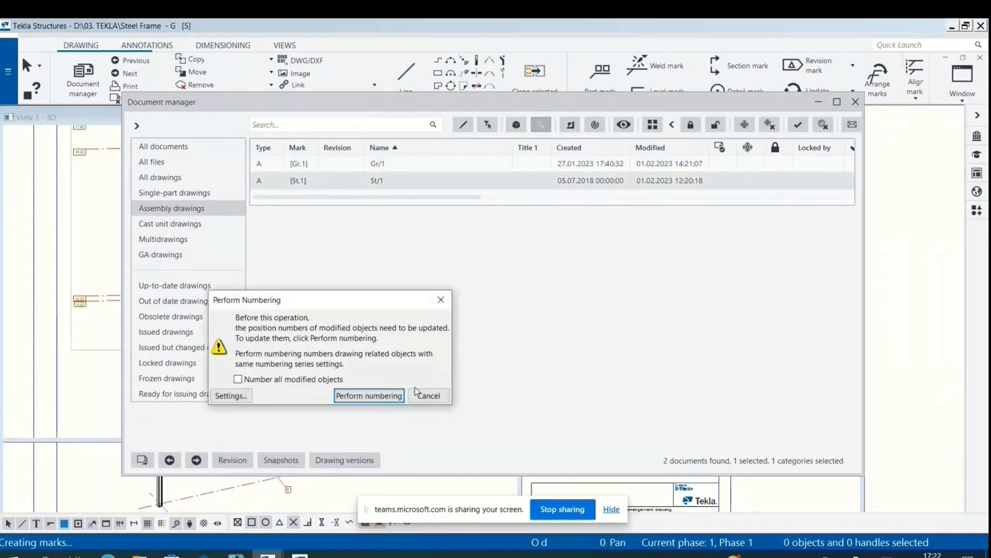
{"action": "left_click", "coordinate": [400, 397]}
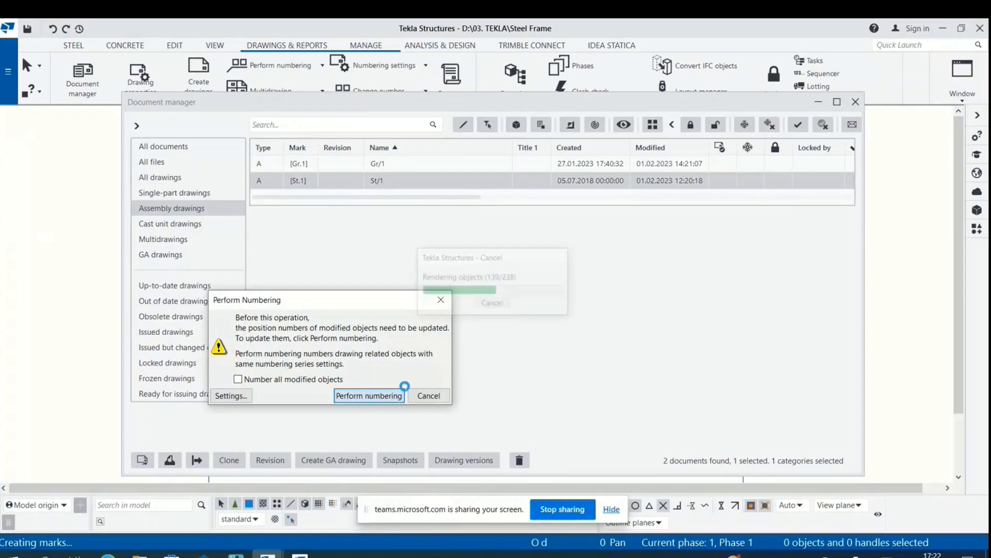
{"action": "left_click", "coordinate": [231, 375]}
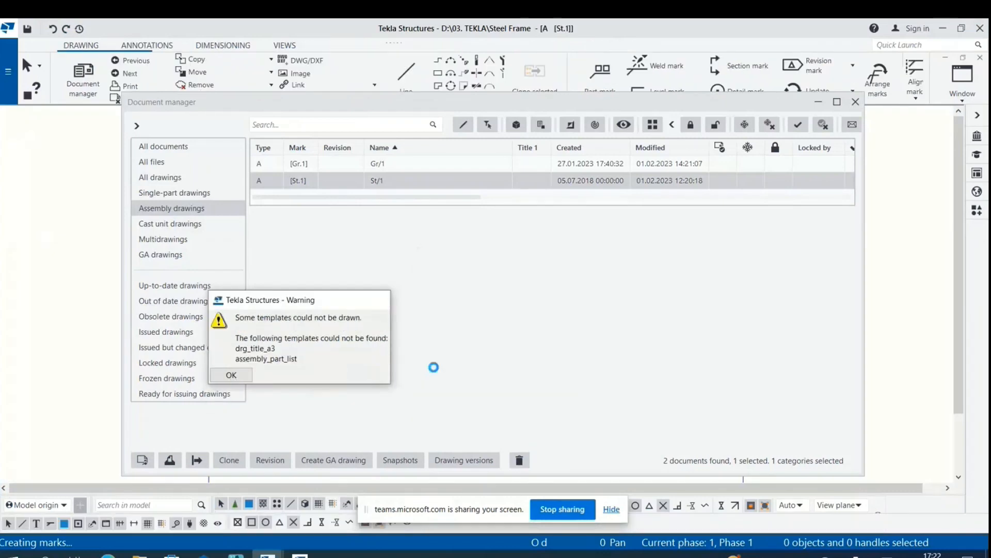
{"action": "left_click", "coordinate": [818, 101]}
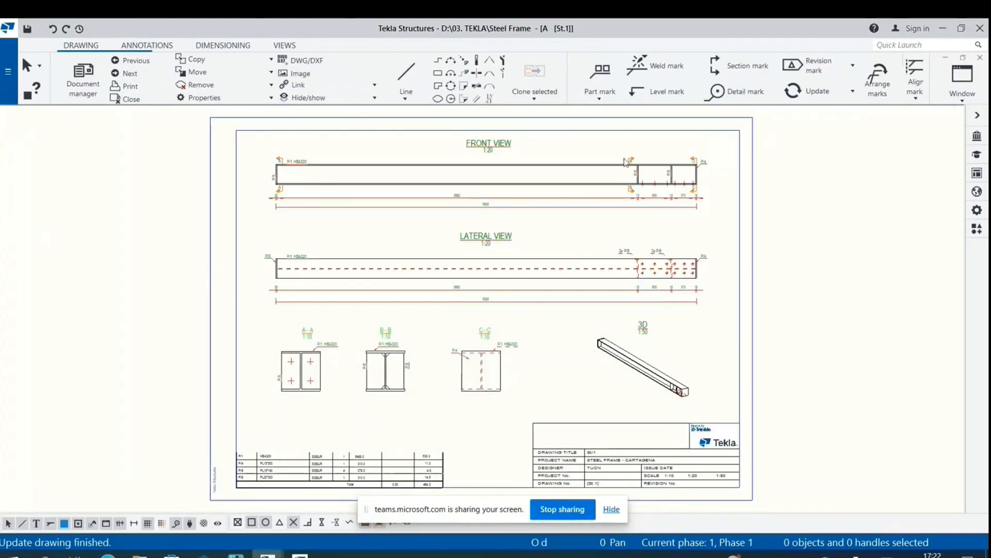
Step: Examine the St/1 column assembly drawing: front and lateral views, sections A-A to C-C, 3D view, dimensions, part list and title block
{"action": "scroll", "coordinate": [680, 282], "scroll_direction": "up", "scroll_amount": 1}
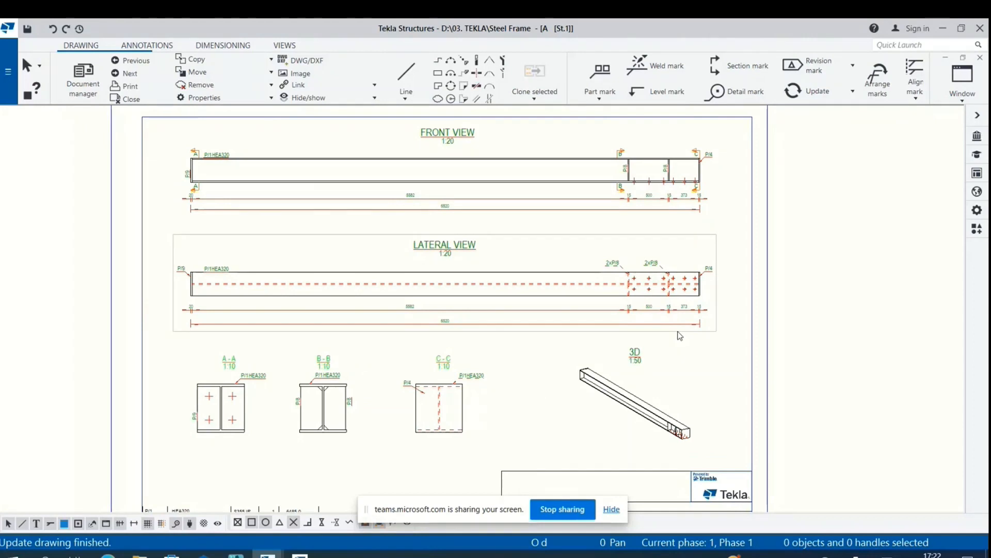
{"action": "scroll", "coordinate": [618, 274], "scroll_direction": "down", "scroll_amount": 1}
{"action": "scroll", "coordinate": [594, 241], "scroll_direction": "up", "scroll_amount": 1}
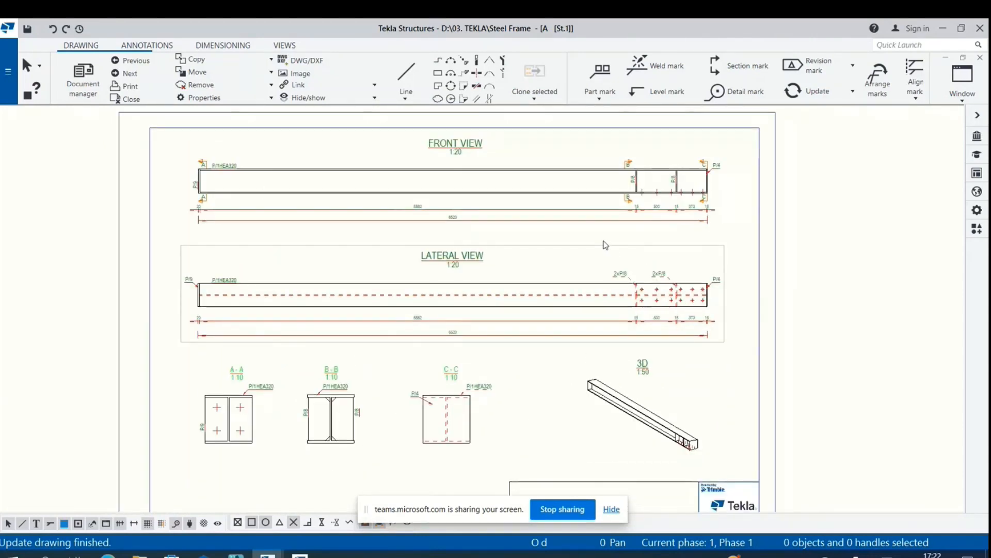
{"action": "scroll", "coordinate": [420, 238], "scroll_direction": "down", "scroll_amount": 2}
{"action": "scroll", "coordinate": [317, 402], "scroll_direction": "up", "scroll_amount": 1}
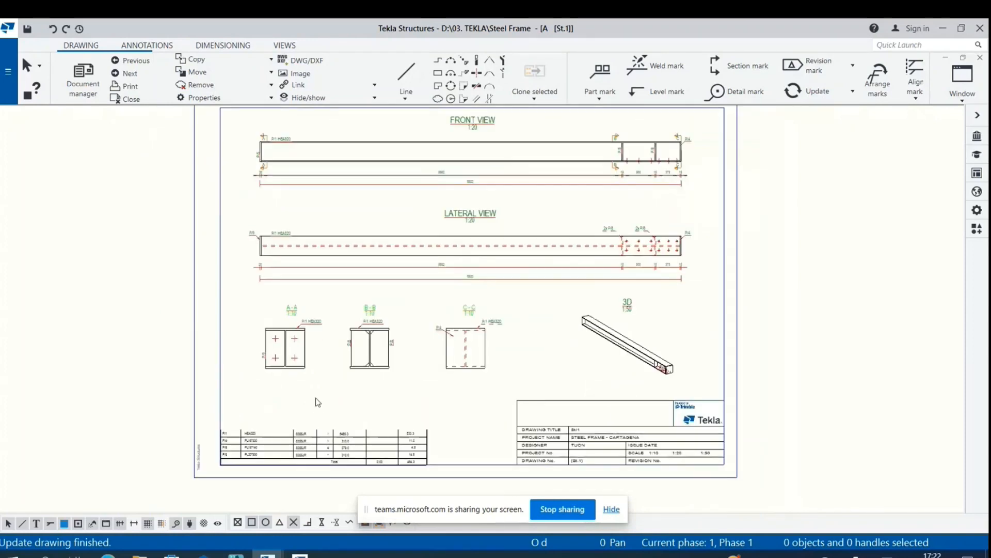
{"action": "scroll", "coordinate": [261, 163], "scroll_direction": "up", "scroll_amount": 1}
{"action": "scroll", "coordinate": [250, 168], "scroll_direction": "up", "scroll_amount": 1}
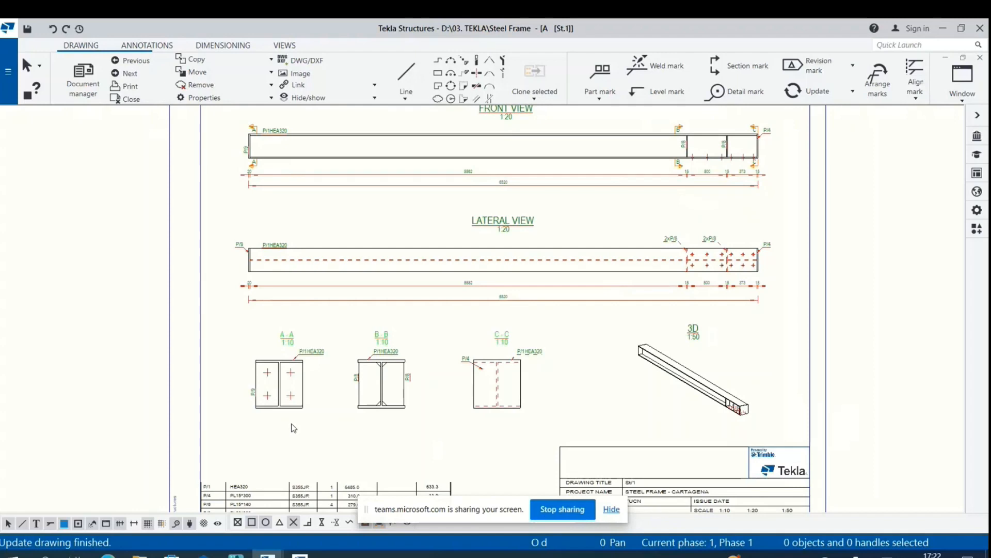
{"action": "scroll", "coordinate": [768, 161], "scroll_direction": "up", "scroll_amount": 1}
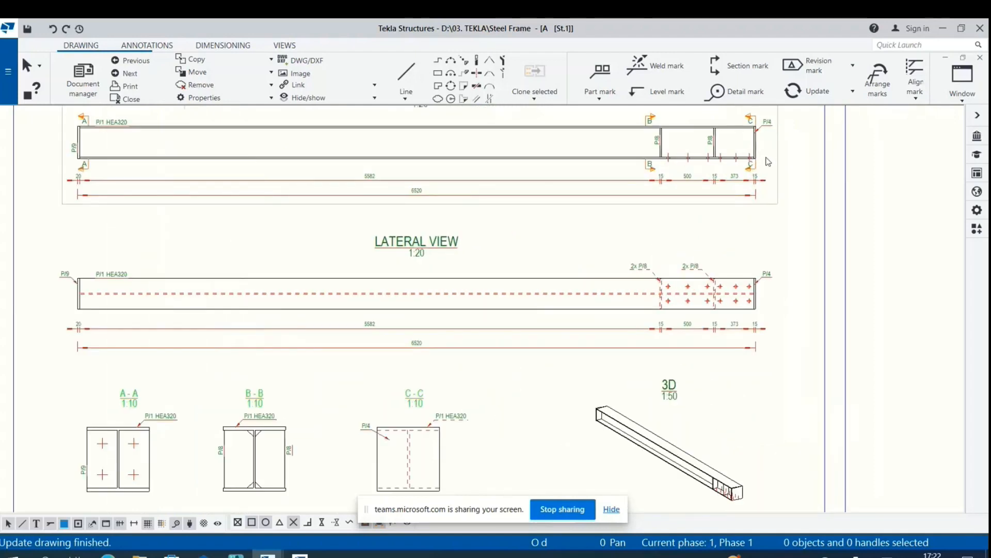
{"action": "scroll", "coordinate": [768, 161], "scroll_direction": "down", "scroll_amount": 1}
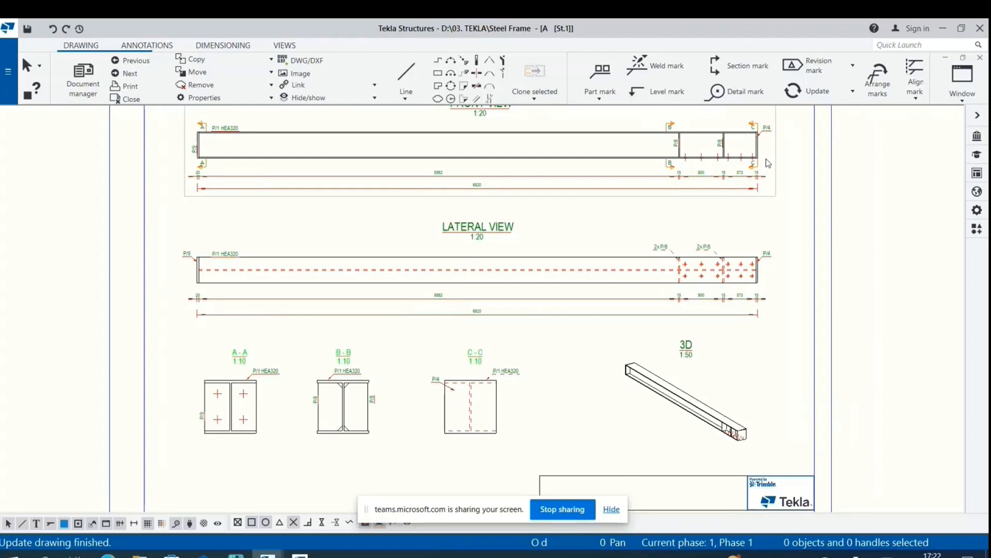
{"action": "scroll", "coordinate": [656, 154], "scroll_direction": "down", "scroll_amount": 1}
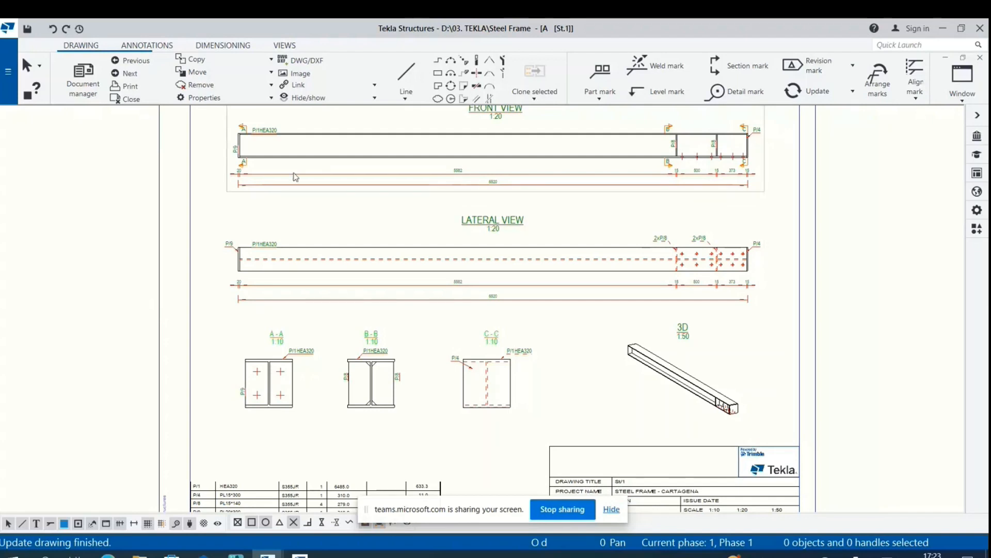
Step: Open the Gr/1 assembly drawing, keeping the changes to the St/1 drawing, and show the whole sheet without the document manager
{"action": "left_click", "coordinate": [87, 98]}
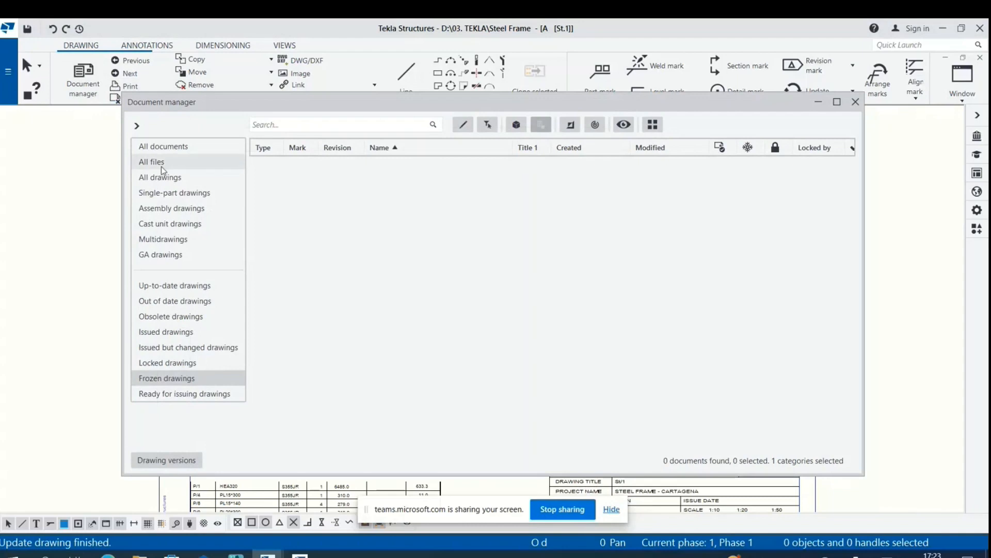
{"action": "left_click", "coordinate": [194, 209]}
{"action": "double_click", "coordinate": [379, 164]}
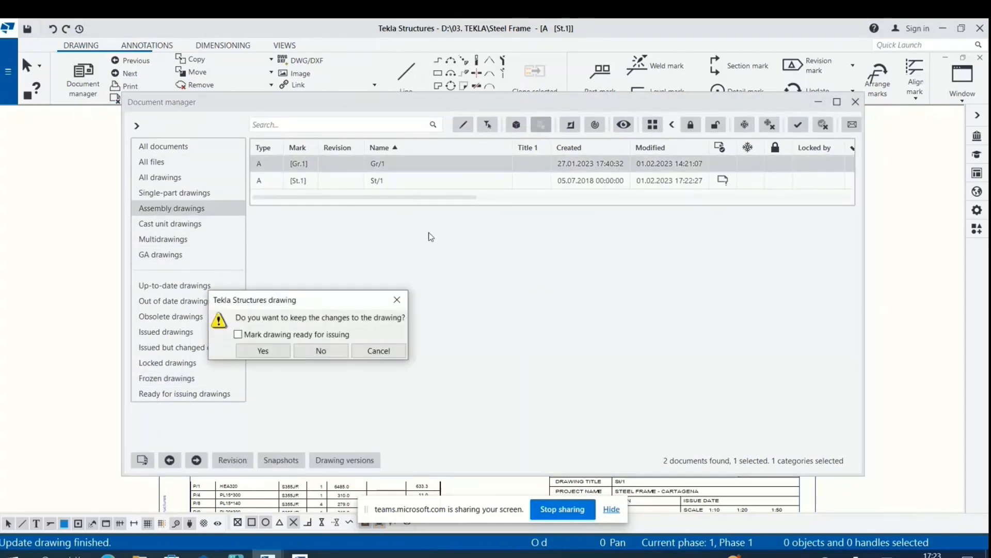
{"action": "left_click", "coordinate": [269, 353]}
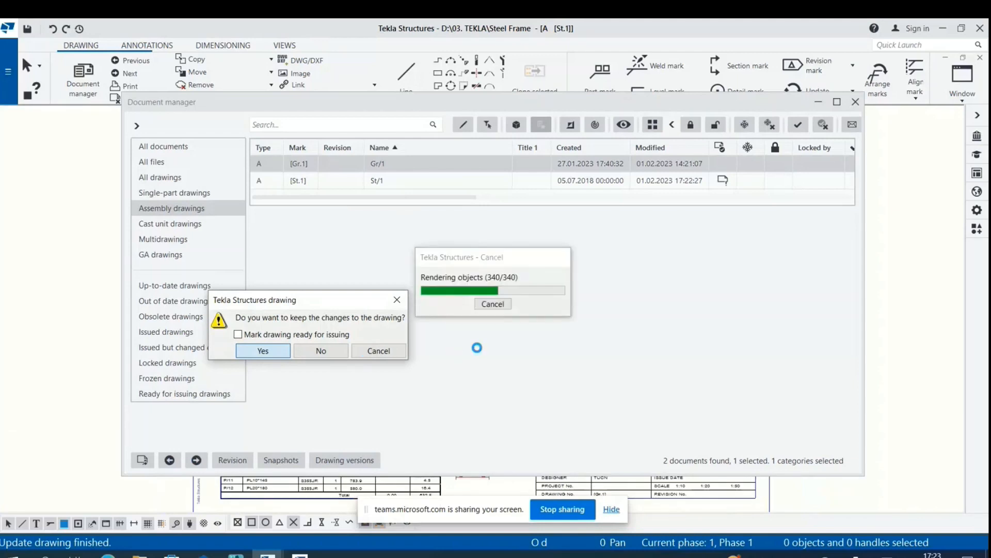
{"action": "left_click", "coordinate": [232, 376]}
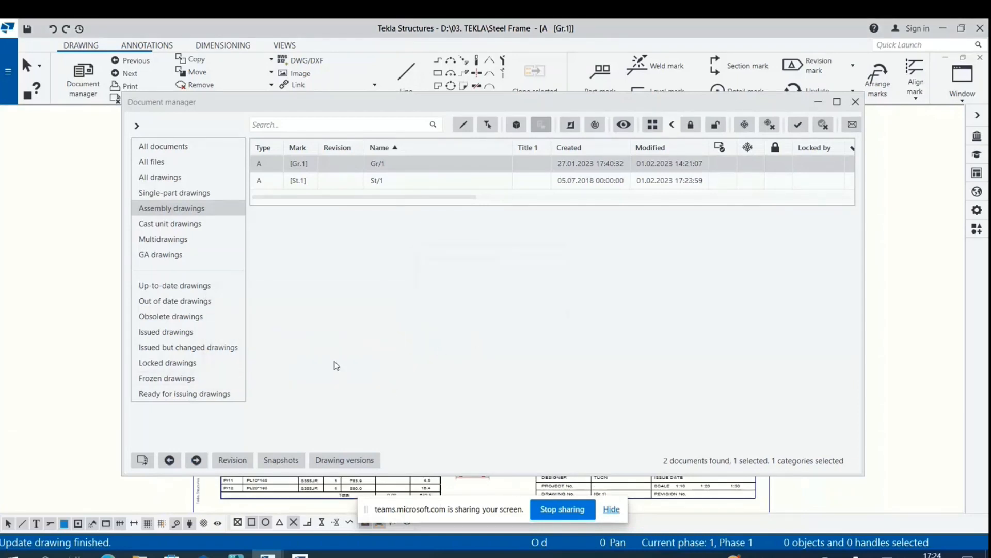
{"action": "left_click", "coordinate": [818, 101]}
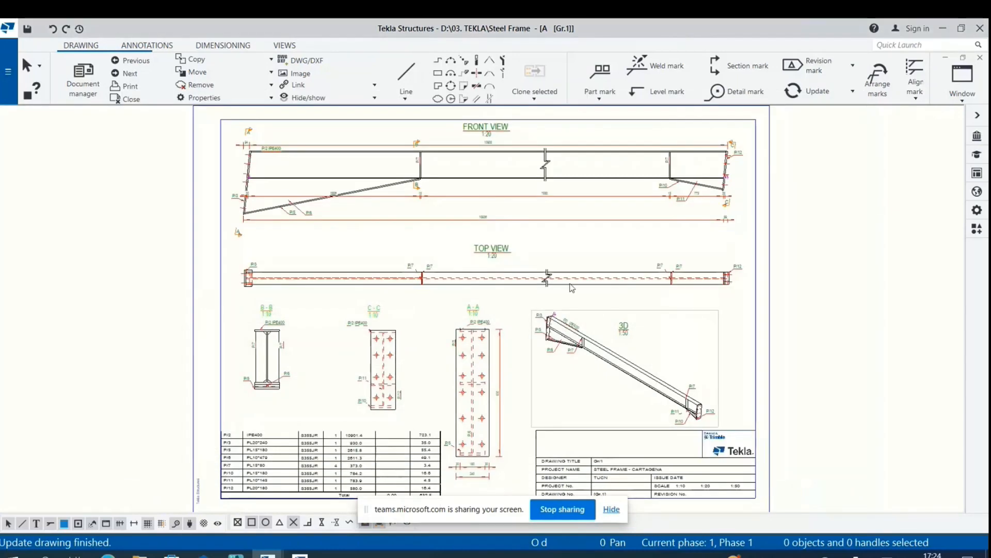
{"action": "scroll", "coordinate": [572, 287], "scroll_direction": "down", "scroll_amount": 1}
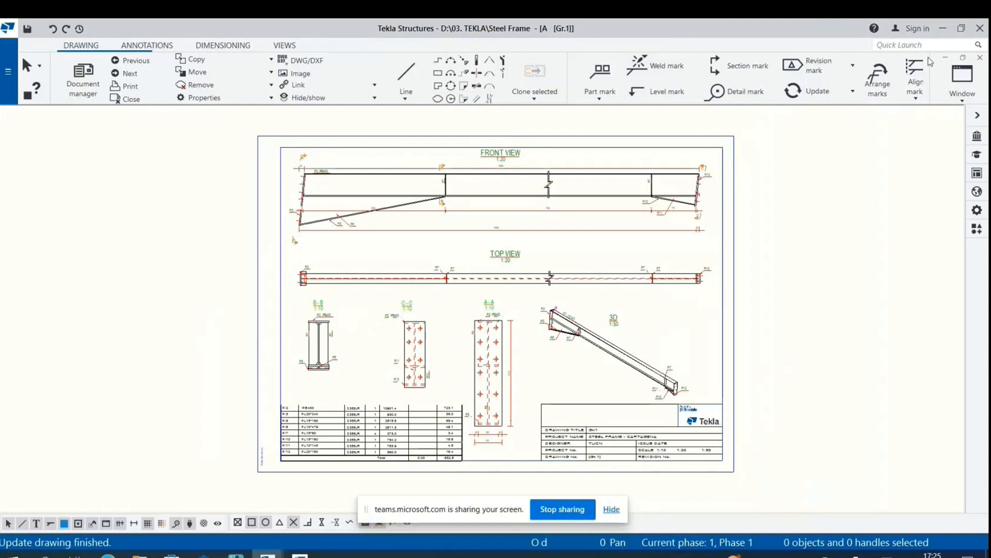
Step: Close SCIA Engineer and switch back to Tekla Structures
{"action": "left_click", "coordinate": [944, 33]}
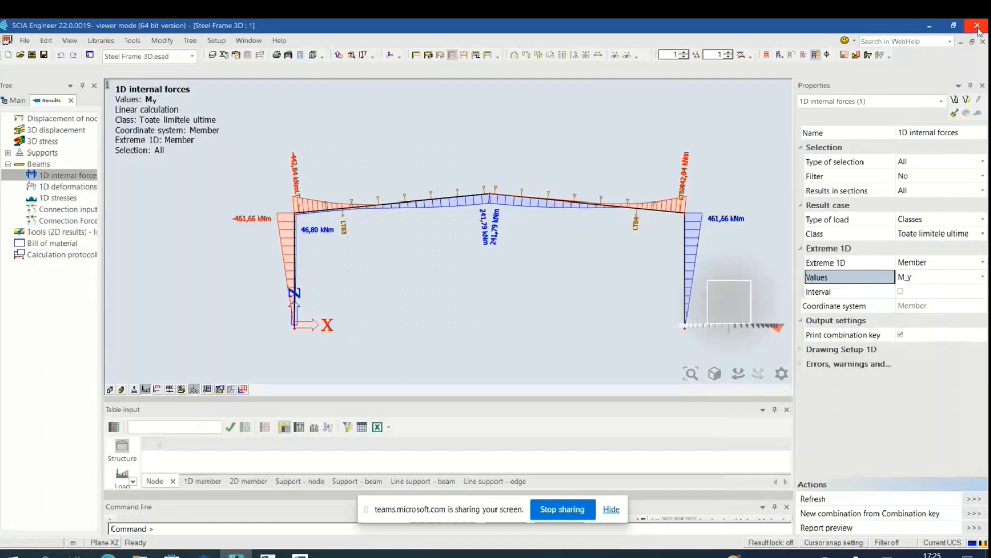
{"action": "key", "text": "Escape"}
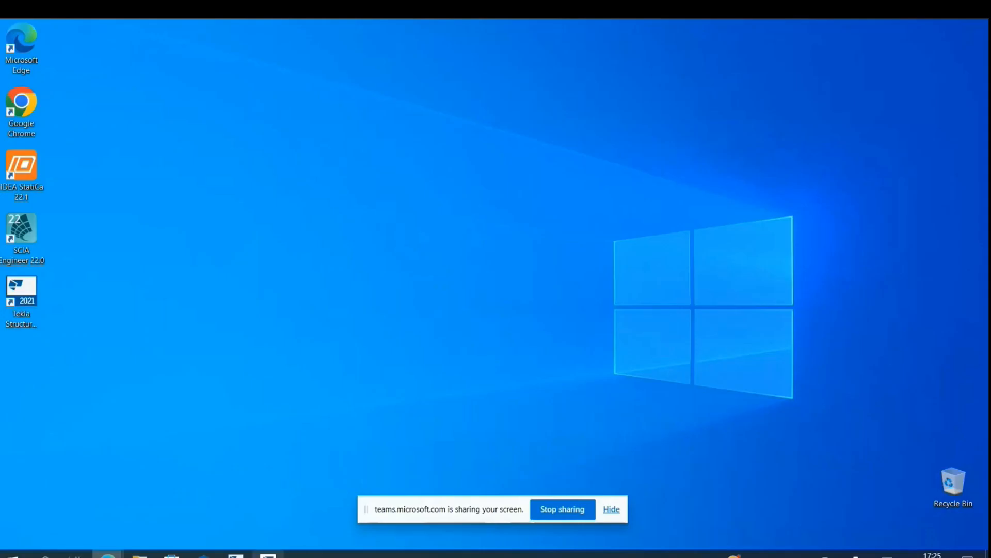
{"action": "left_click", "coordinate": [268, 555]}
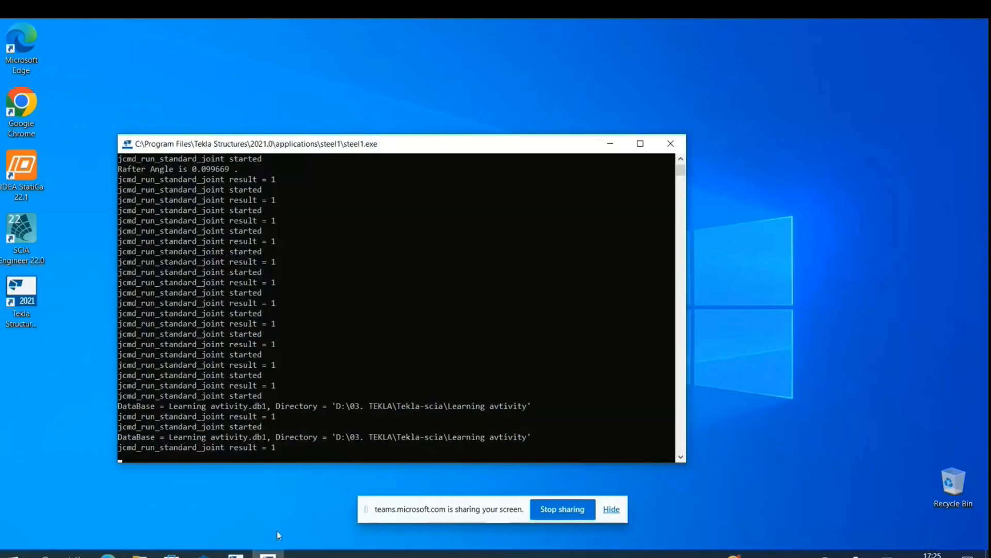
{"action": "left_click", "coordinate": [236, 555]}
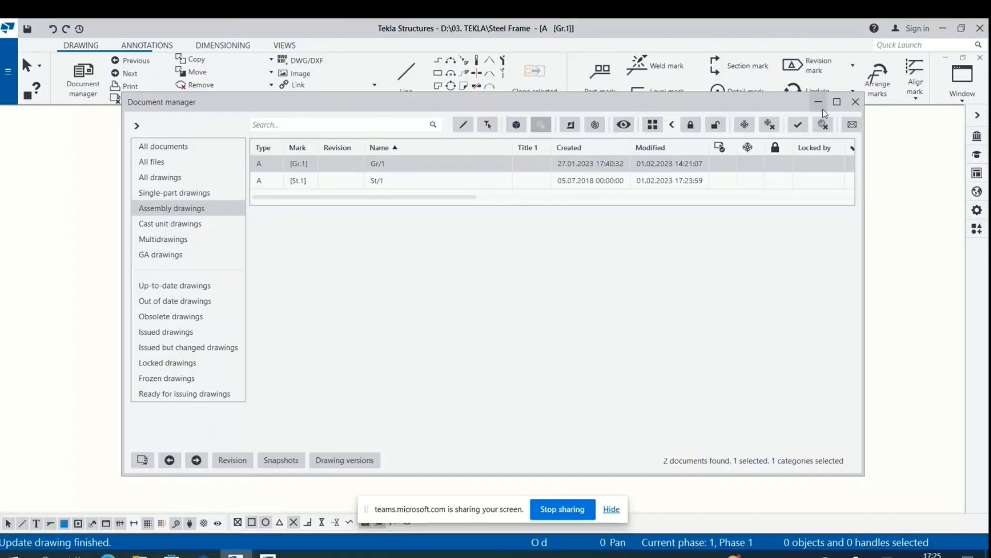
Step: Close the document manager and the Gr/1 drawing to return to the 3D model view
{"action": "left_click", "coordinate": [855, 102]}
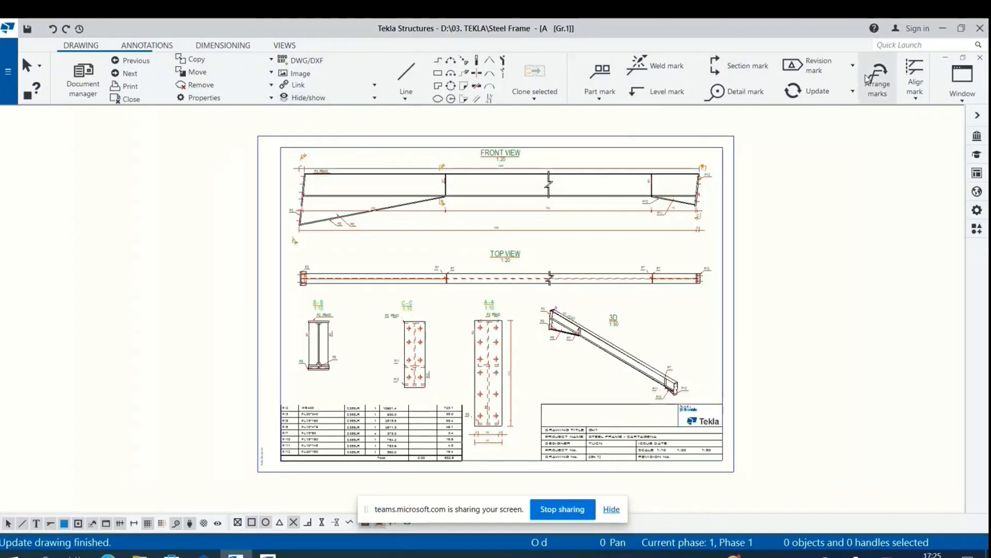
{"action": "left_click", "coordinate": [980, 58]}
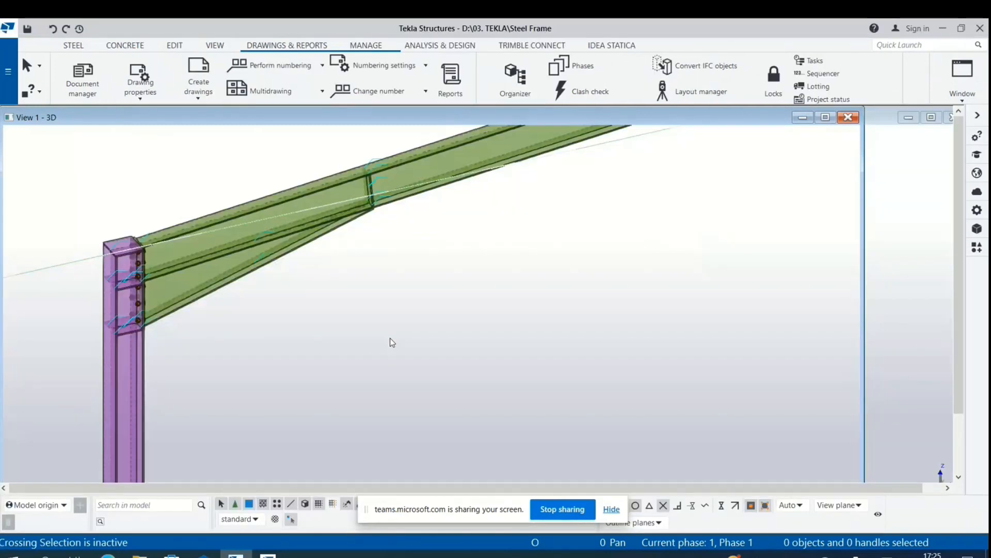
Step: Create a single-part drawing of the column's lower stiffener plate at the haunch, working in a reduced Tekla Structures window
{"action": "scroll", "coordinate": [392, 343], "scroll_direction": "down", "scroll_amount": 2}
{"action": "scroll", "coordinate": [181, 342], "scroll_direction": "up", "scroll_amount": 4}
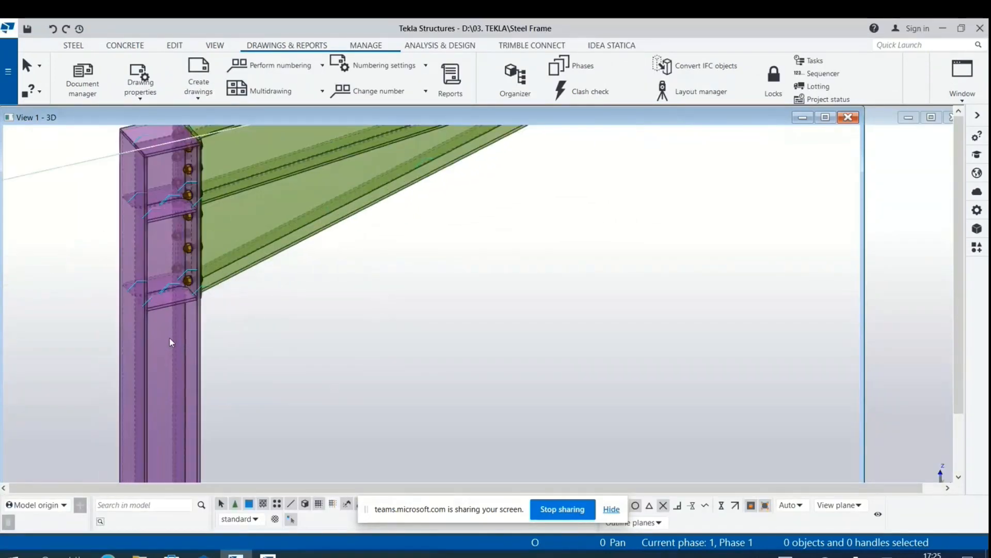
{"action": "double_click", "coordinate": [732, 25]}
{"action": "left_click_drag", "start_coordinate": [698, 31], "coordinate": [642, 64]}
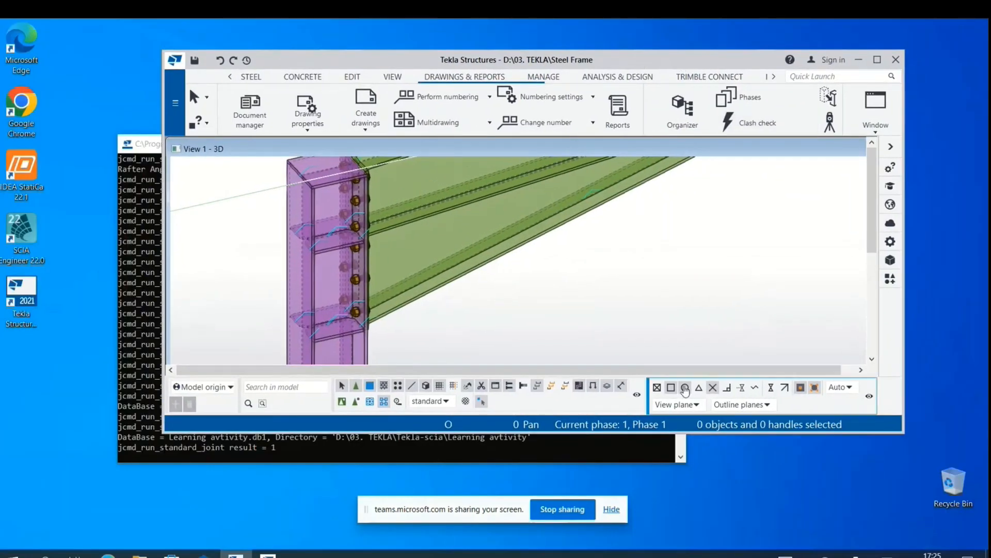
{"action": "left_click_drag", "start_coordinate": [477, 431], "coordinate": [477, 491]}
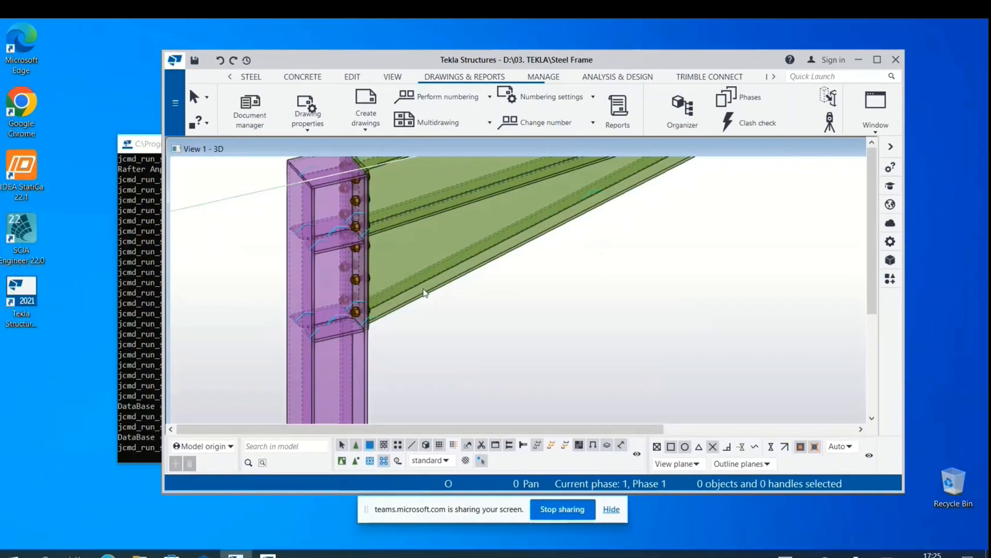
{"action": "left_click", "coordinate": [335, 332]}
{"action": "right_click", "coordinate": [334, 333]}
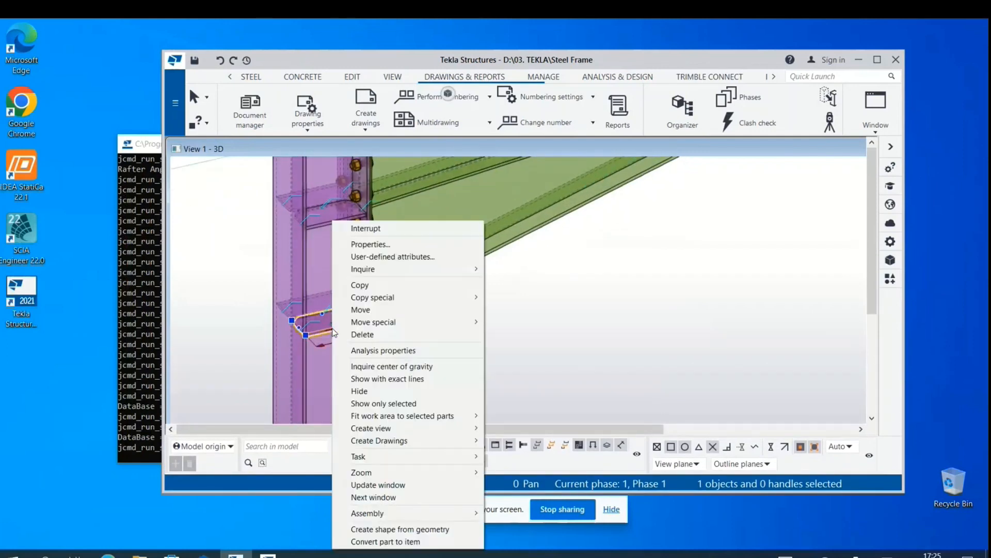
{"action": "mouse_move", "coordinate": [454, 440]}
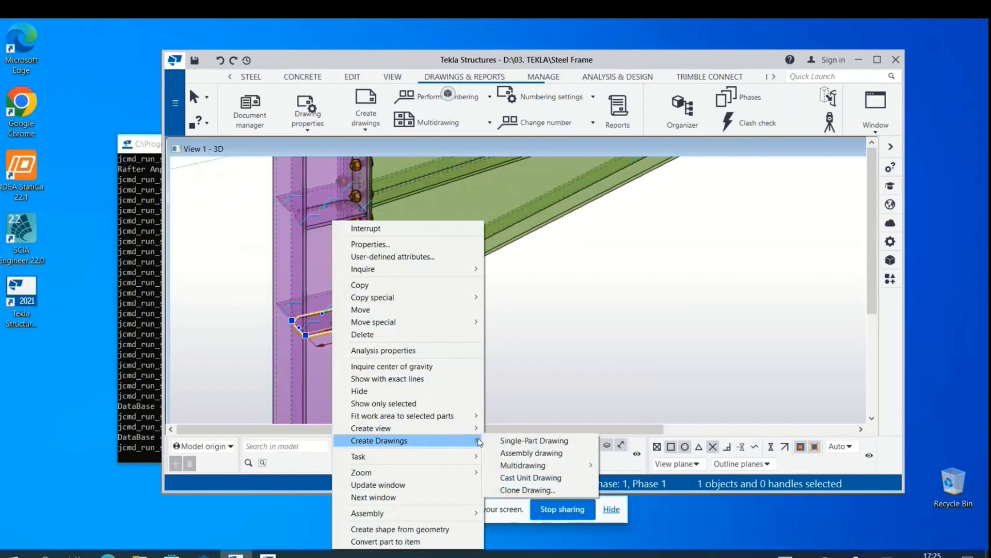
{"action": "left_click", "coordinate": [519, 441]}
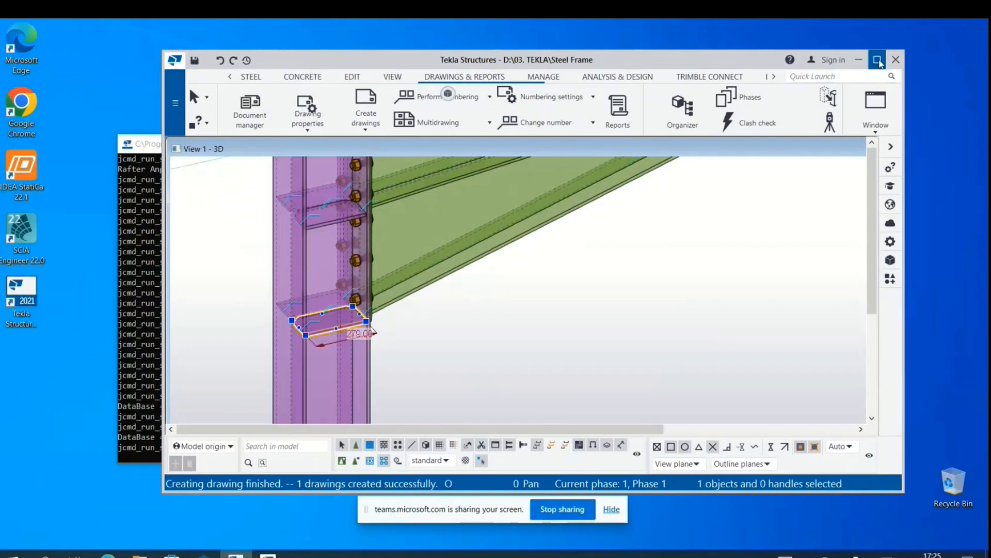
Step: Maximise the Tekla Structures window and open the Piesa stalp drawing from the single-part drawings category
{"action": "left_click", "coordinate": [877, 59]}
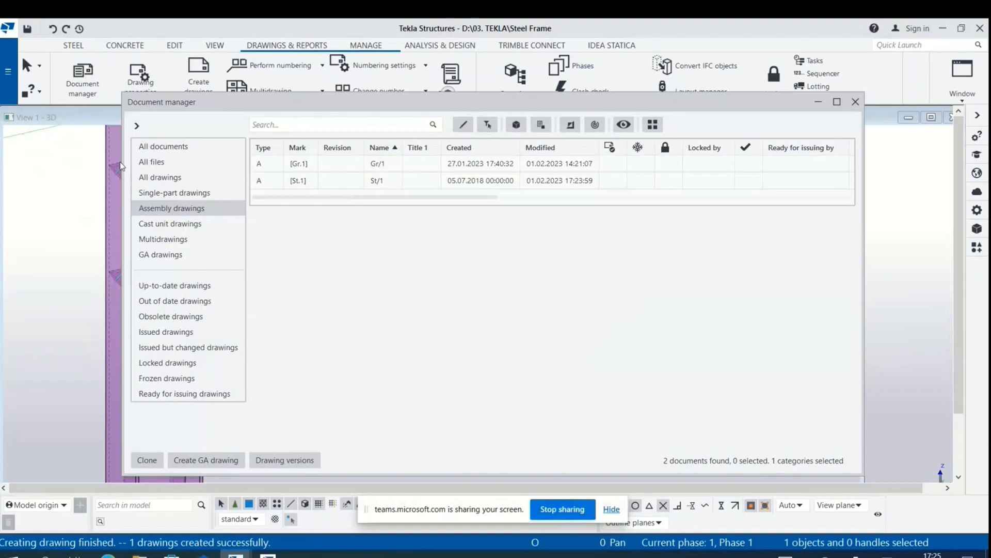
{"action": "left_click", "coordinate": [175, 193]}
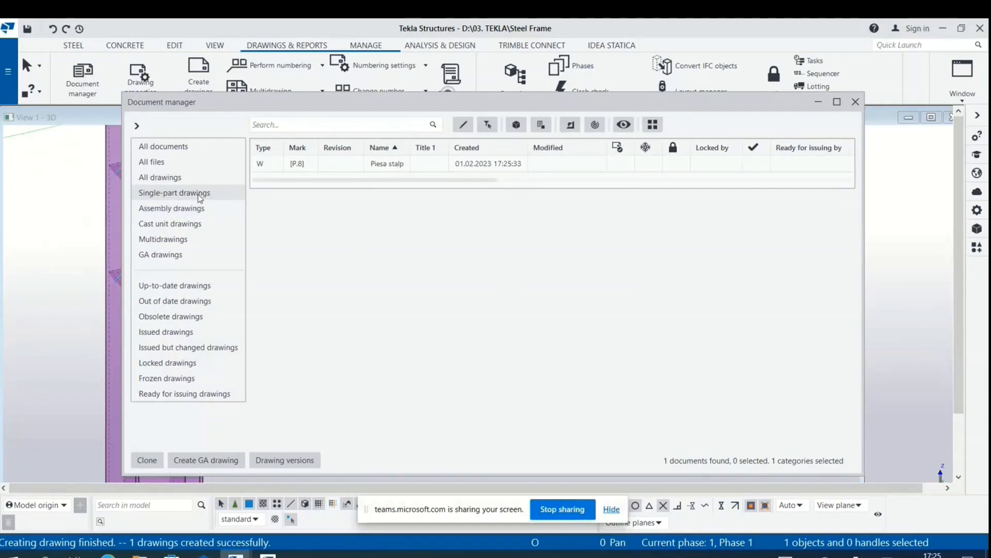
{"action": "left_click", "coordinate": [391, 166]}
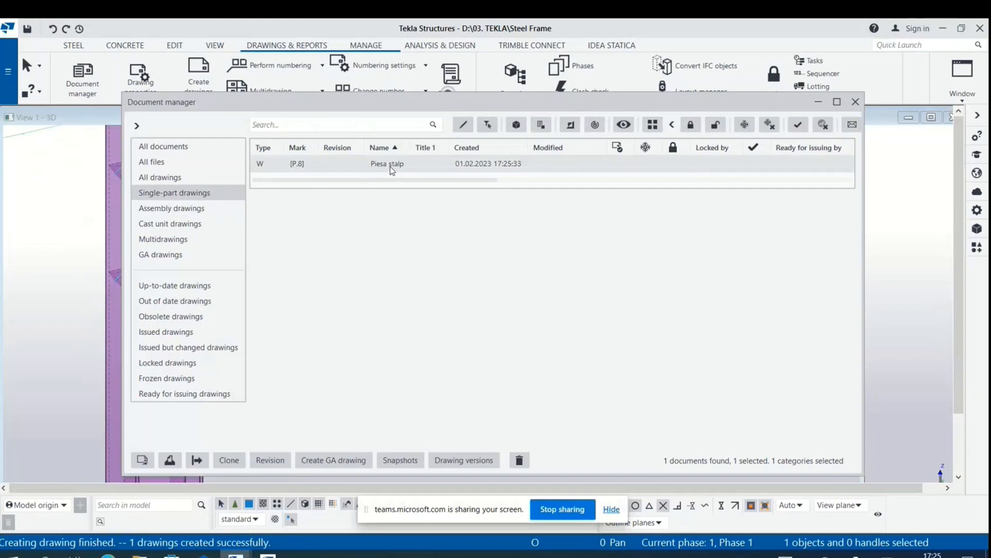
{"action": "double_click", "coordinate": [391, 165]}
{"action": "left_click", "coordinate": [227, 365]}
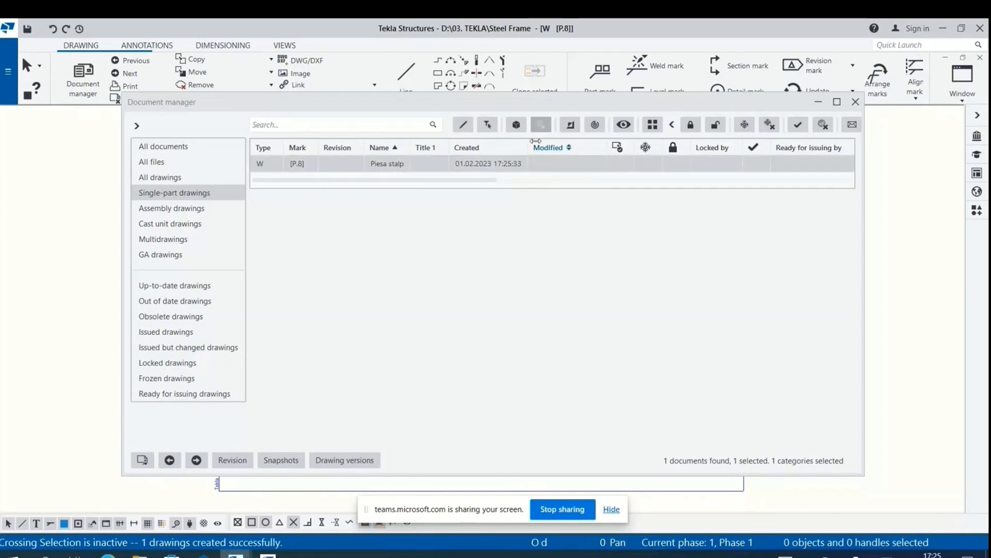
Step: Rename the open single-part drawing as Plate in its drawing properties
{"action": "left_click", "coordinate": [815, 105]}
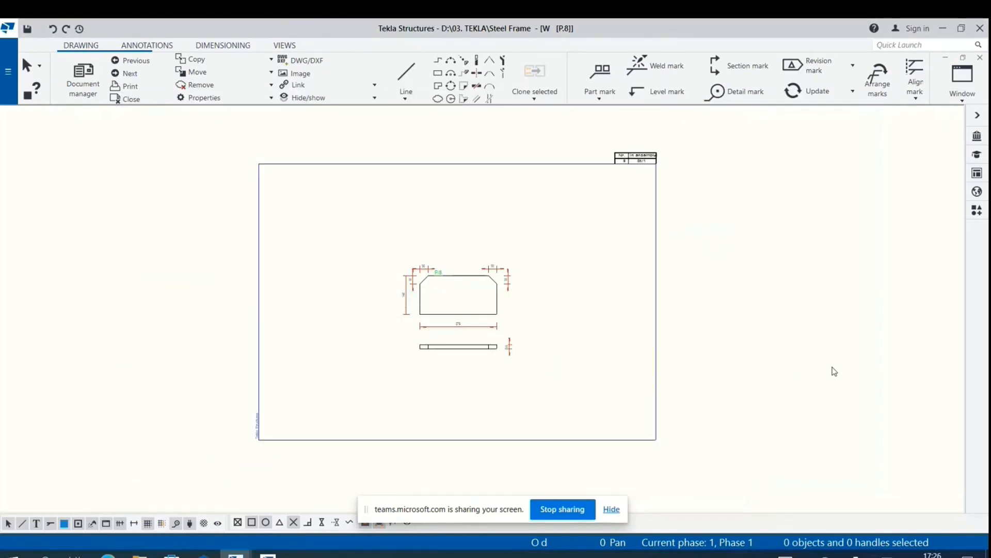
{"action": "double_click", "coordinate": [821, 331]}
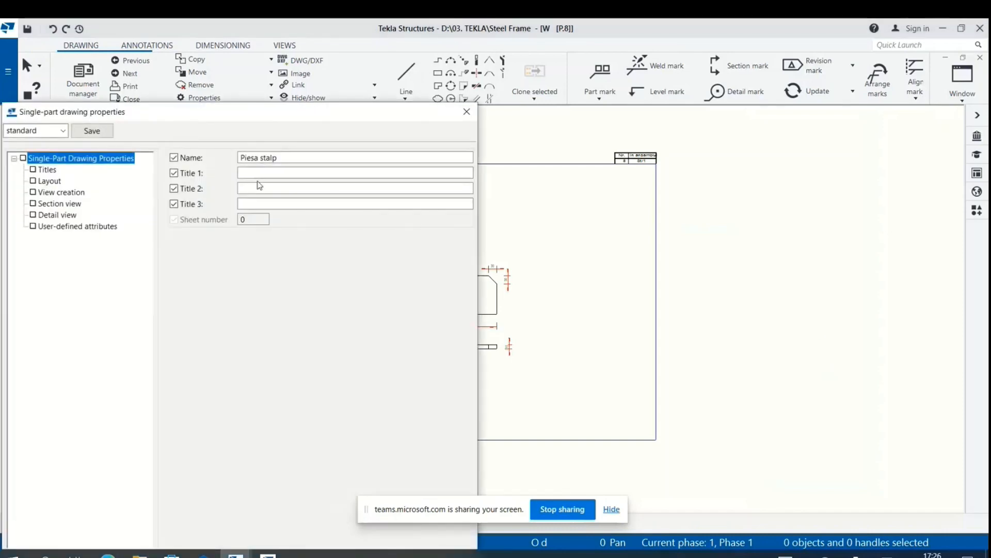
{"action": "left_click_drag", "start_coordinate": [303, 156], "coordinate": [263, 156]}
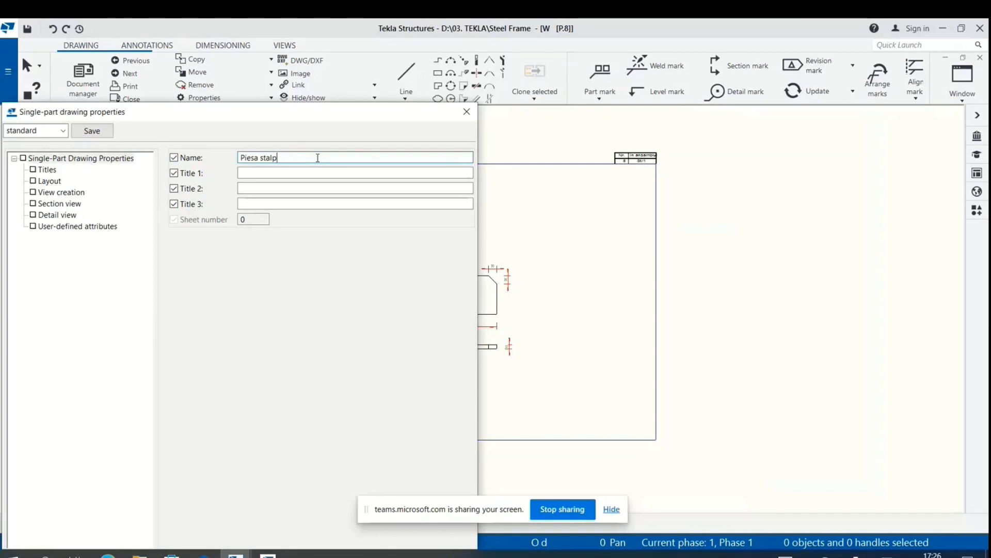
{"action": "left_click_drag", "start_coordinate": [314, 160], "coordinate": [194, 143]}
{"action": "key", "text": "BackSpace"}
{"action": "left_click_drag", "start_coordinate": [265, 112], "coordinate": [284, 31]}
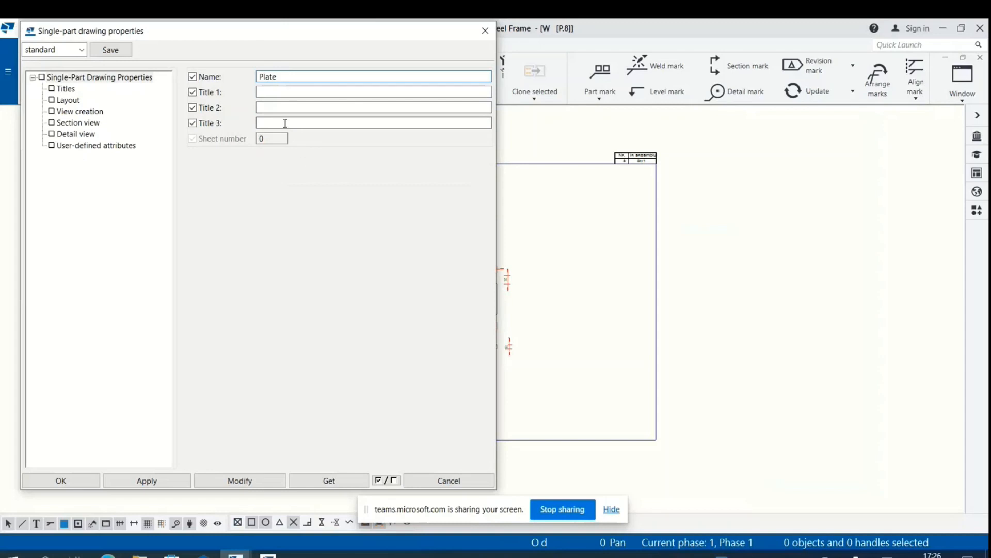
{"action": "left_click", "coordinate": [157, 485]}
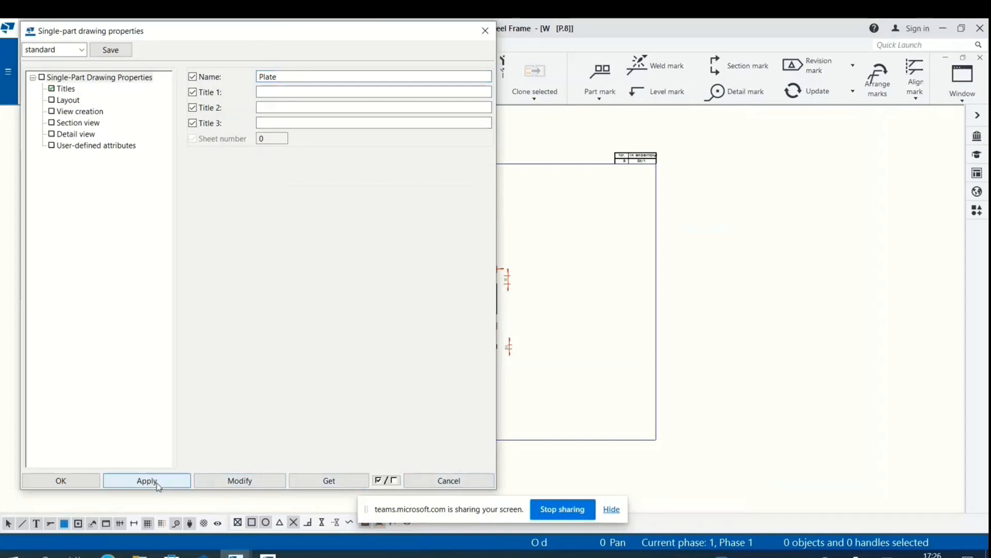
{"action": "left_click", "coordinate": [62, 480]}
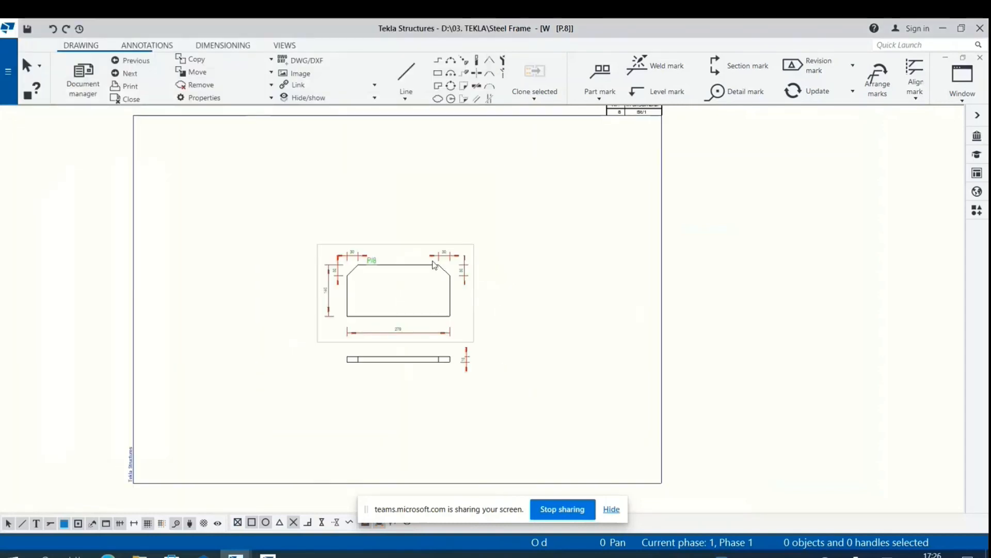
Step: Delete the plate's dimensioned front view and the edge view below it from the sheet
{"action": "left_click", "coordinate": [434, 263]}
{"action": "left_click_drag", "start_coordinate": [433, 246], "coordinate": [430, 193]}
{"action": "left_click", "coordinate": [472, 268]}
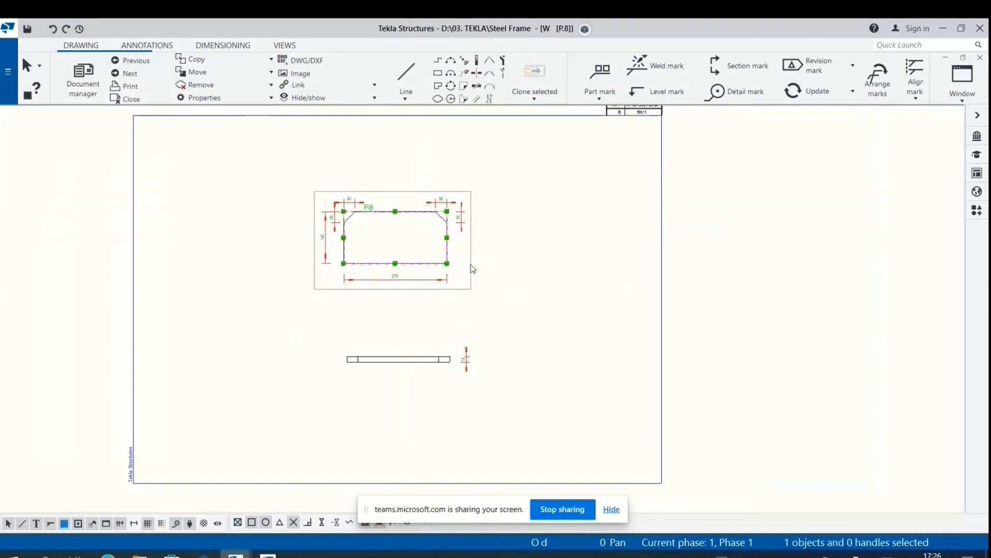
{"action": "key", "text": "Delete"}
{"action": "left_click", "coordinate": [475, 355]}
{"action": "key", "text": "Delete"}
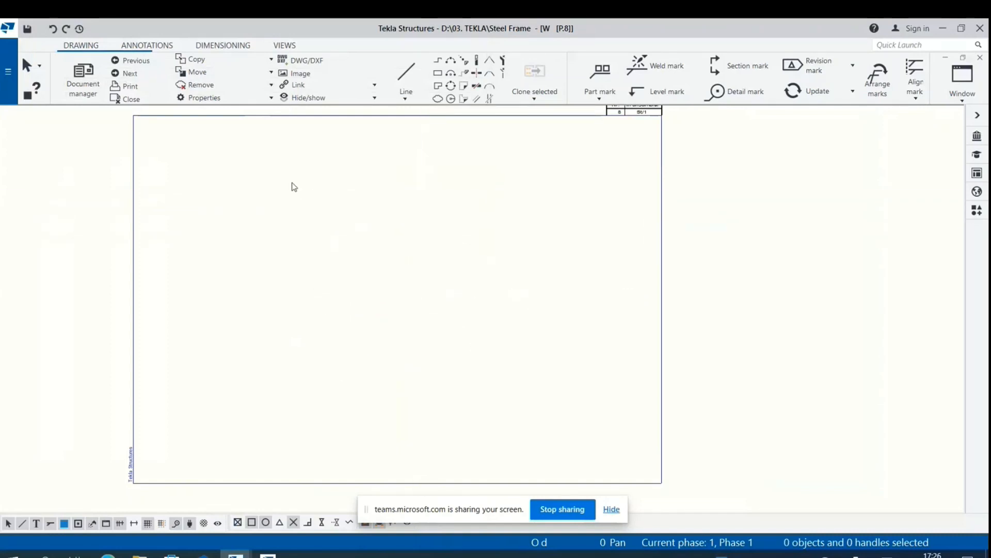
Step: Add a front view of the part to the emptied sheet and delete it
{"action": "left_click", "coordinate": [285, 45]}
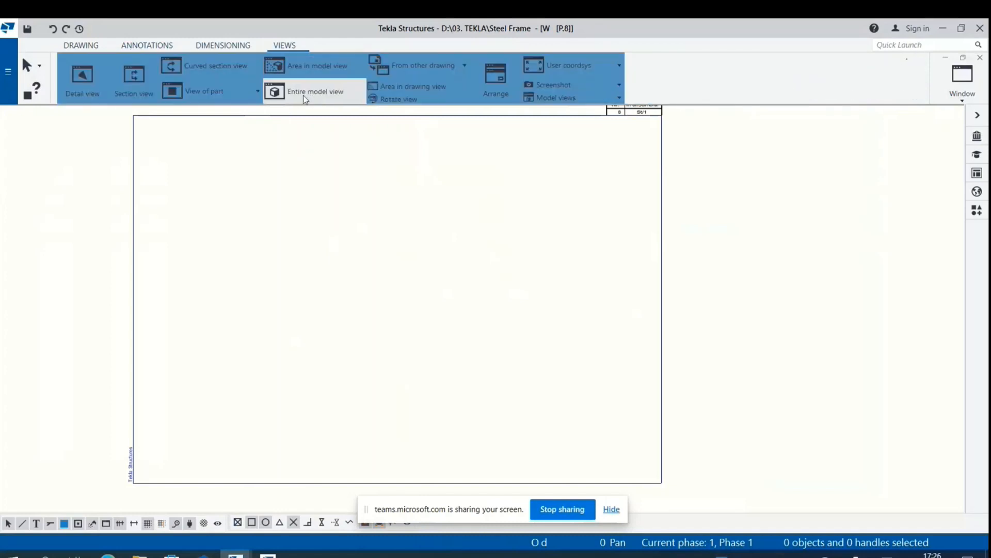
{"action": "left_click", "coordinate": [205, 95]}
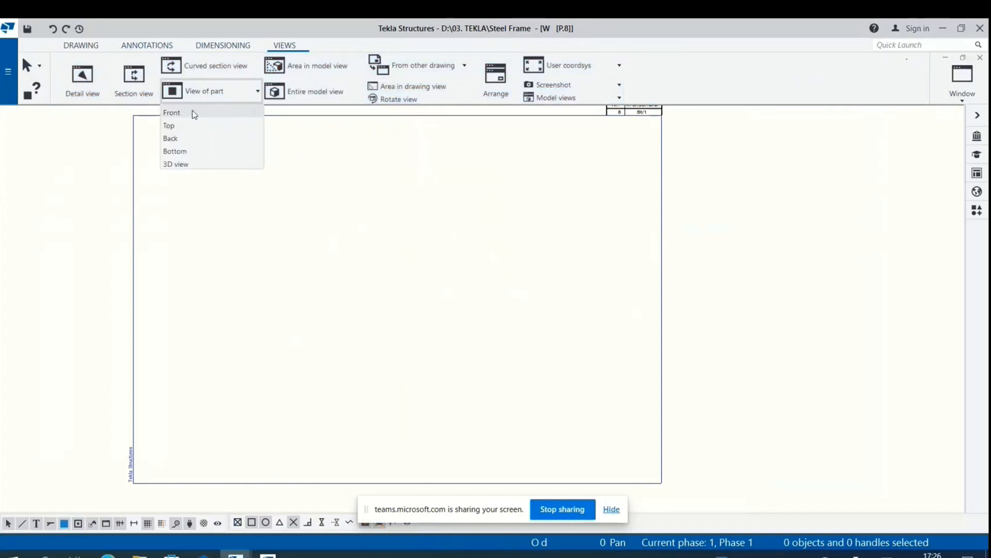
{"action": "left_click", "coordinate": [194, 113]}
{"action": "left_click", "coordinate": [194, 460]}
{"action": "key", "text": "Delete"}
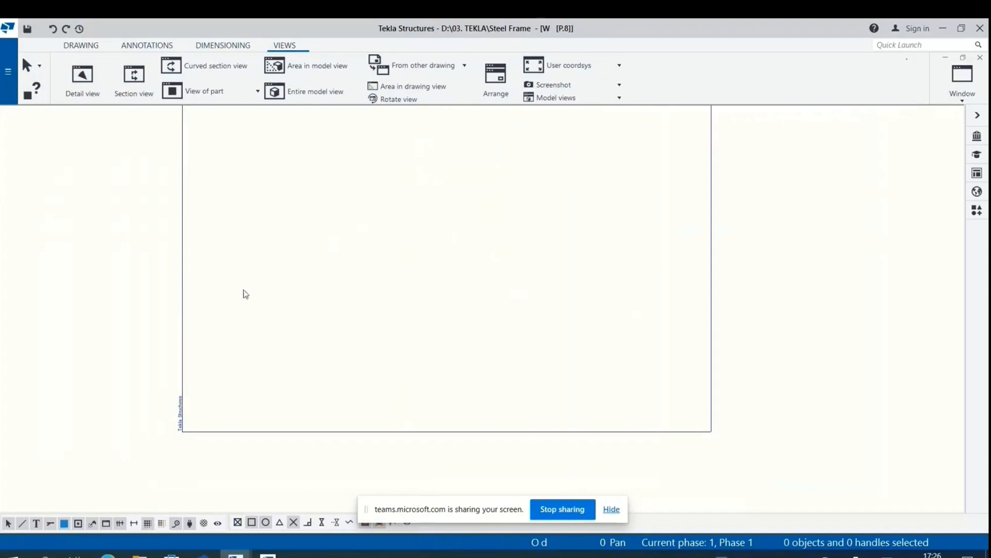
Step: Add a top view of the part to the sheet and delete it
{"action": "left_click", "coordinate": [207, 95]}
{"action": "left_click", "coordinate": [197, 126]}
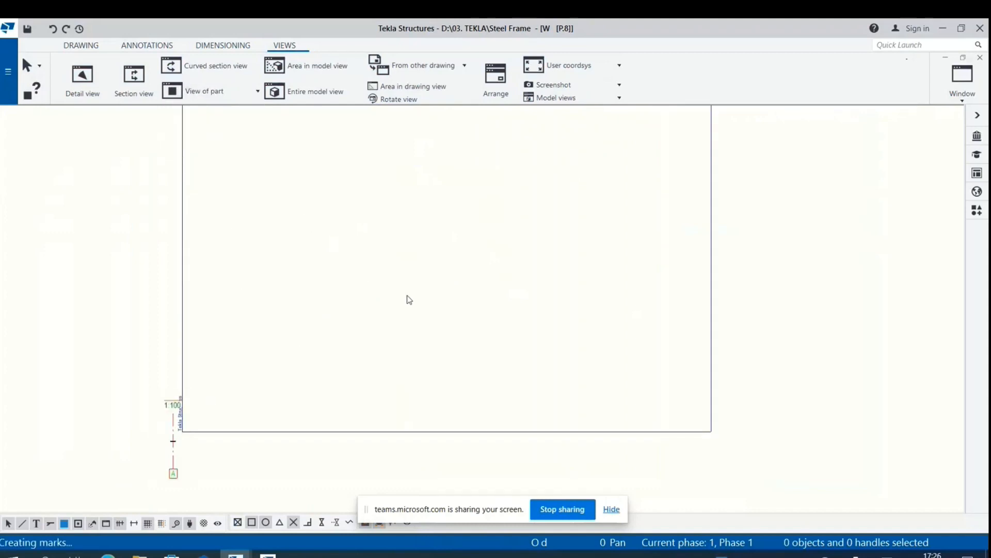
{"action": "left_click", "coordinate": [192, 393]}
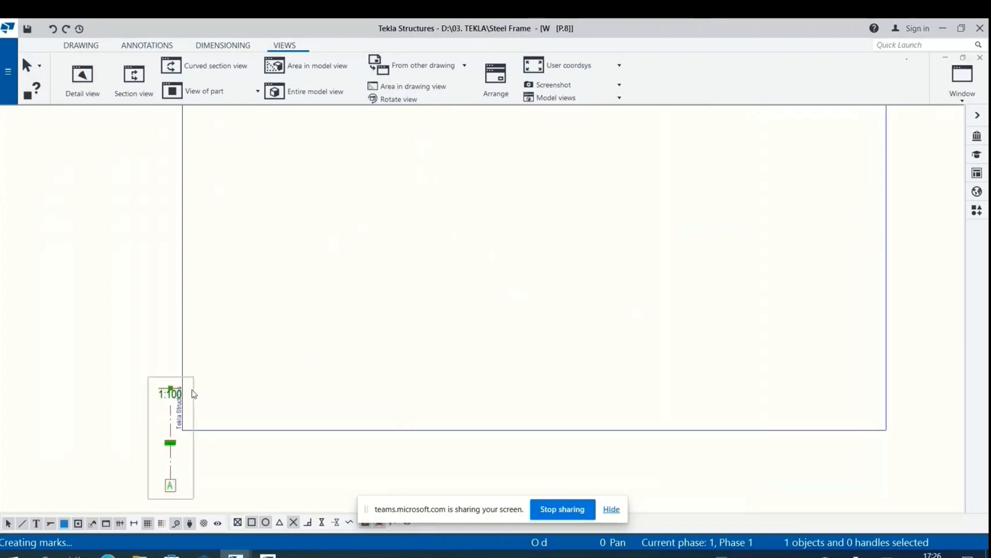
{"action": "key", "text": "Delete"}
Step: Add a back view of the part to the sheet and delete it
{"action": "left_click", "coordinate": [222, 92]}
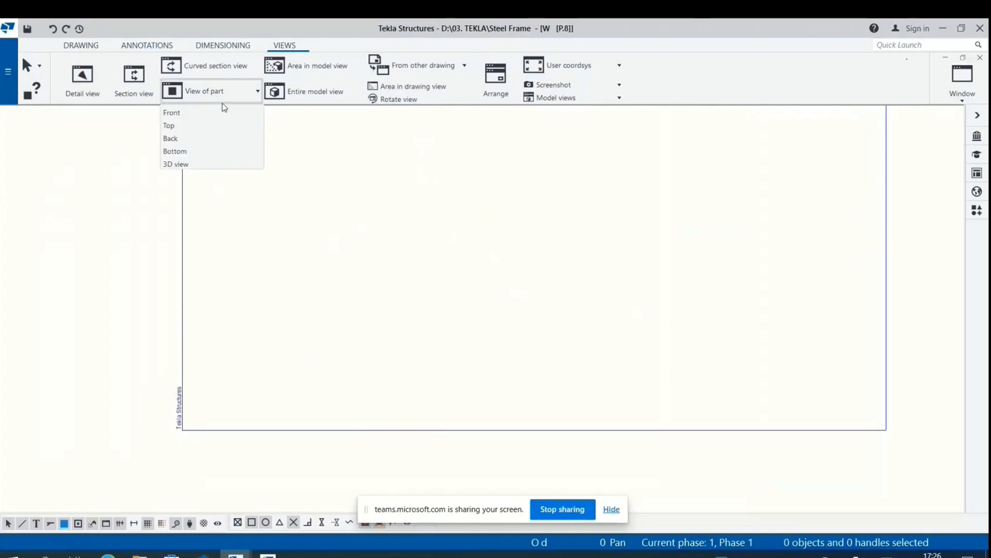
{"action": "left_click", "coordinate": [193, 140]}
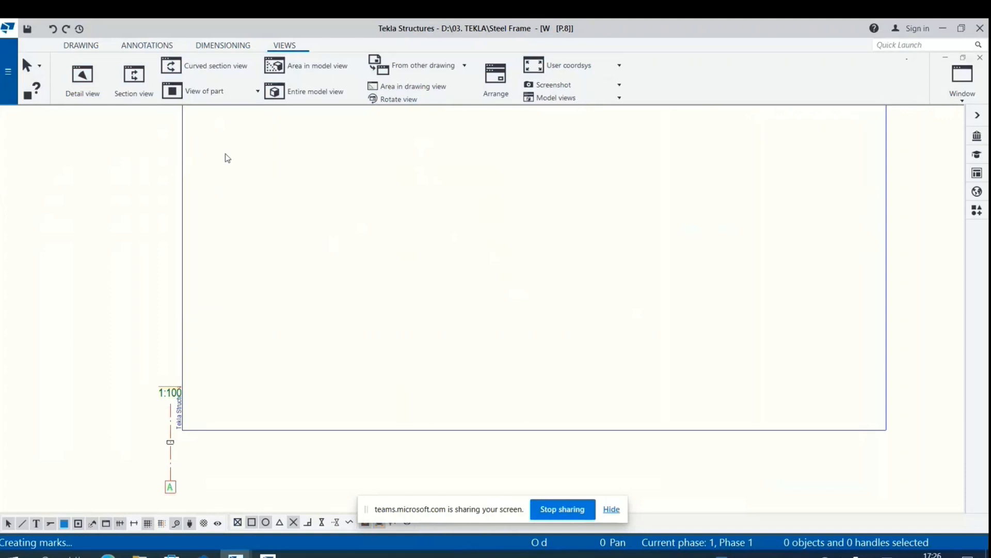
{"action": "left_click", "coordinate": [166, 386]}
{"action": "key", "text": "Delete"}
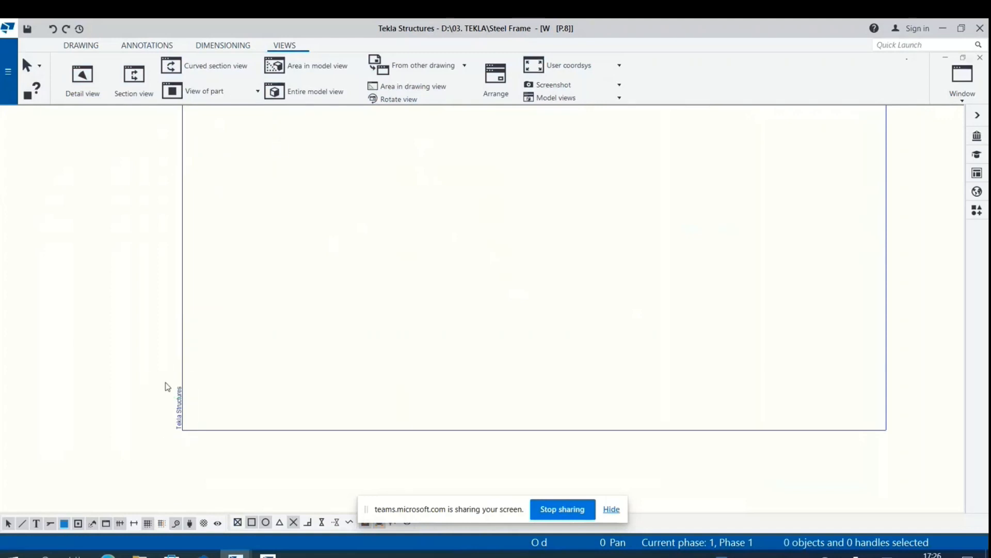
Step: Add a bottom view of the part and move it inside the drawing frame
{"action": "left_click", "coordinate": [230, 71]}
{"action": "left_click", "coordinate": [225, 92]}
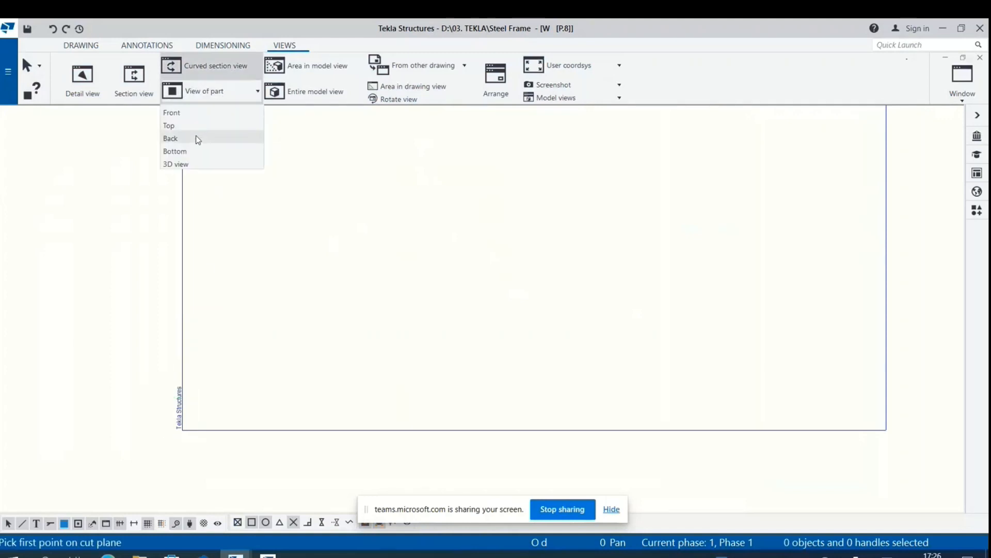
{"action": "left_click", "coordinate": [177, 152]}
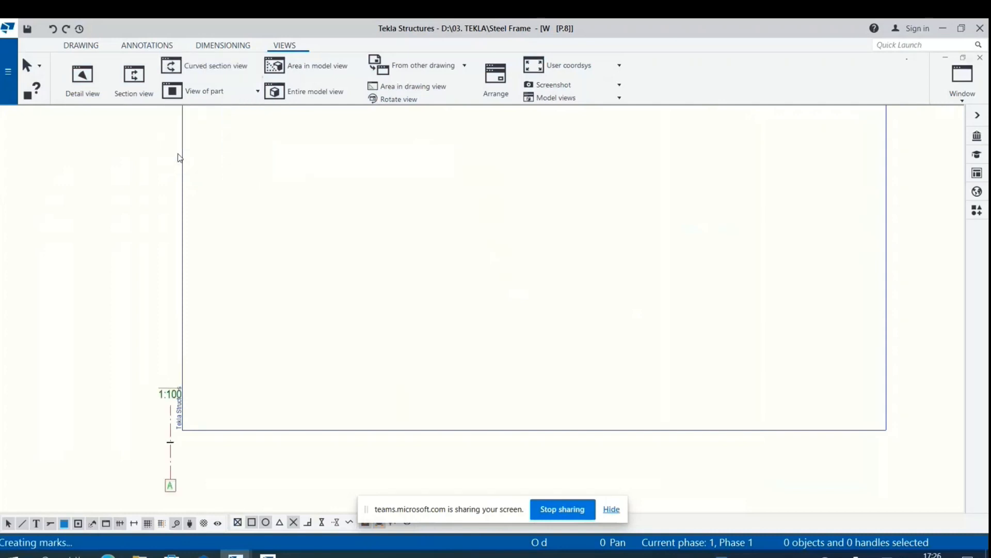
{"action": "left_click_drag", "start_coordinate": [170, 356], "coordinate": [464, 142]}
{"action": "scroll", "coordinate": [491, 194], "scroll_direction": "up", "scroll_amount": 2}
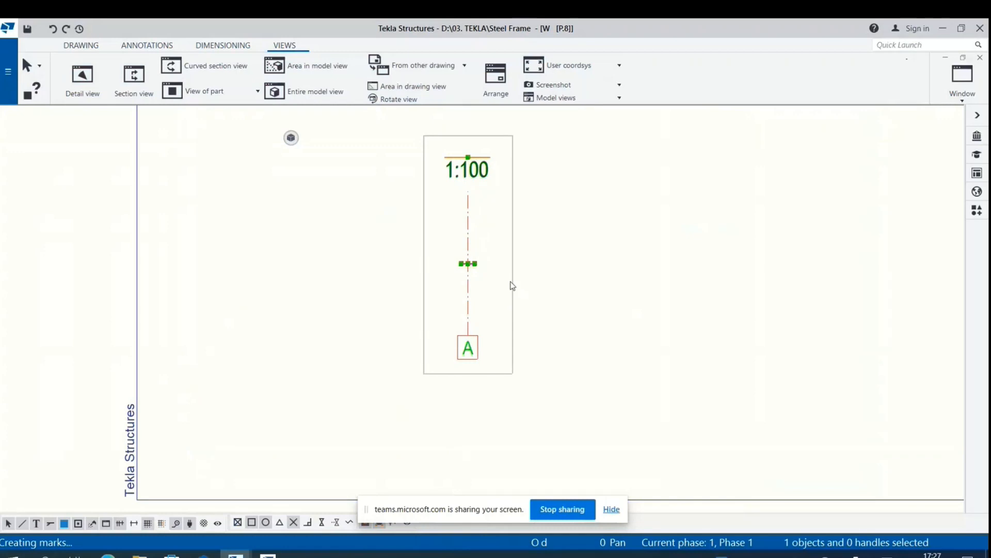
{"action": "scroll", "coordinate": [496, 274], "scroll_direction": "up", "scroll_amount": 3}
Step: Hide grid line A from the bottom view of the plate
{"action": "left_click", "coordinate": [535, 346]}
{"action": "scroll", "coordinate": [500, 361], "scroll_direction": "down", "scroll_amount": 2}
{"action": "left_click", "coordinate": [457, 406]}
{"action": "right_click", "coordinate": [455, 401]}
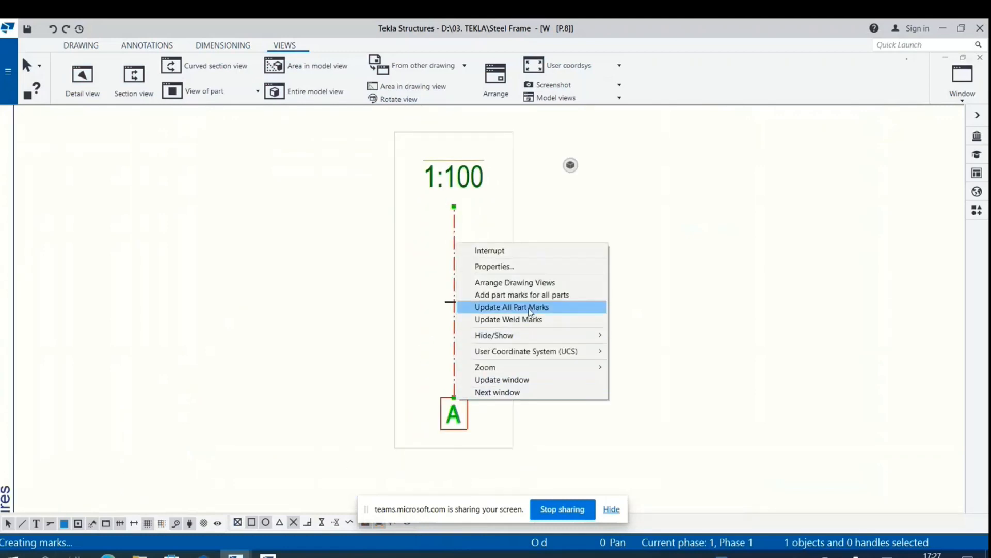
{"action": "mouse_move", "coordinate": [516, 337]}
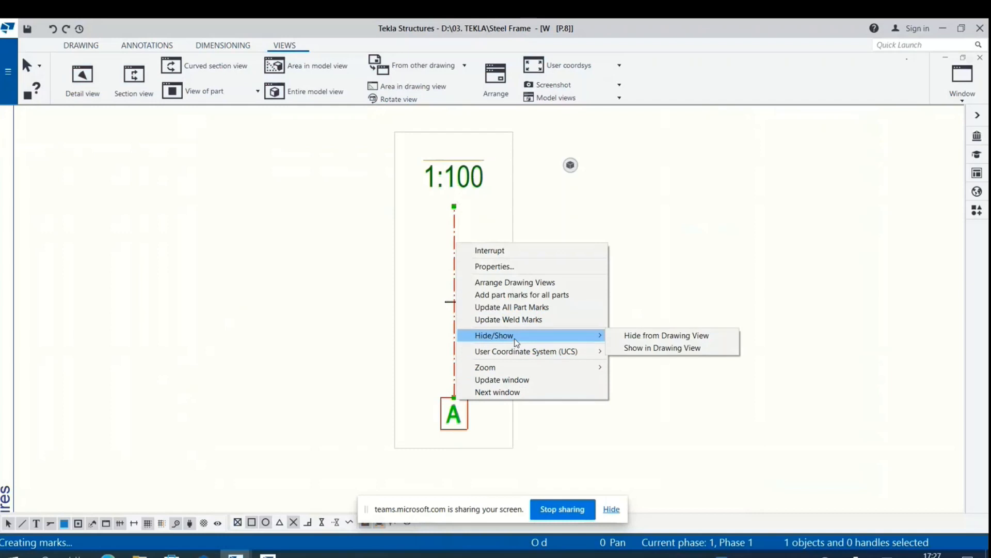
{"action": "left_click", "coordinate": [653, 347]}
Step: Create section view A-A cut along the plate's full length and place it beside the bottom view
{"action": "left_click", "coordinate": [149, 47]}
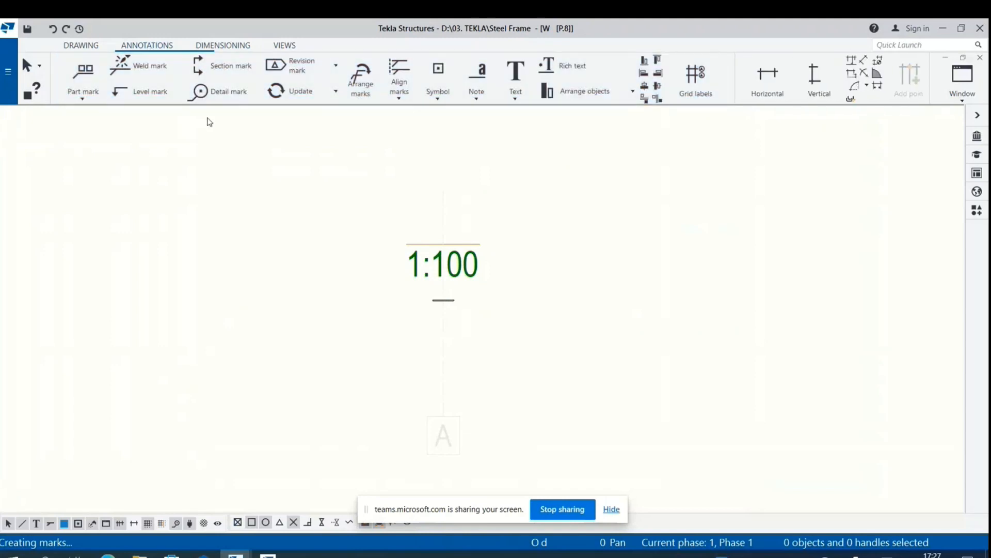
{"action": "scroll", "coordinate": [259, 79], "scroll_direction": "down", "scroll_amount": 2}
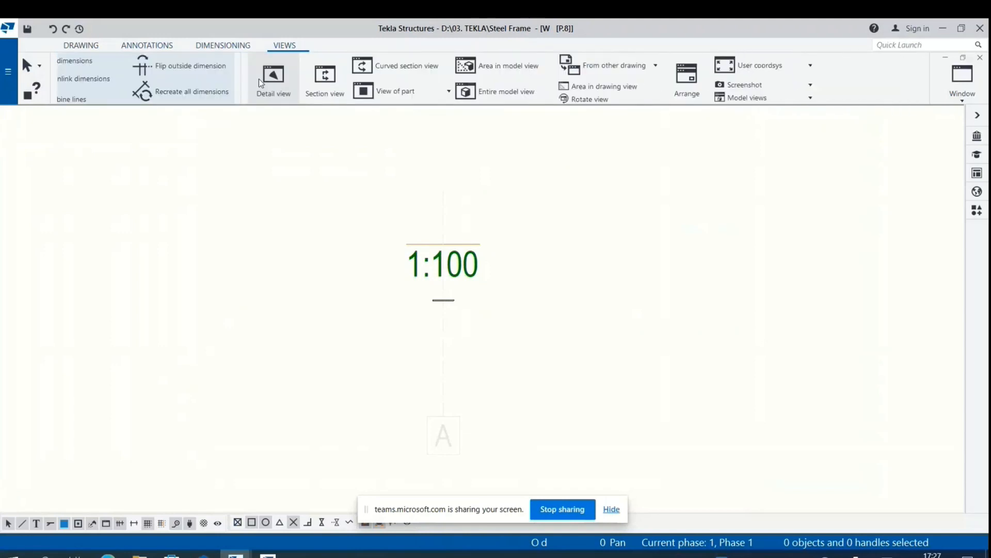
{"action": "left_click", "coordinate": [257, 91]}
{"action": "left_click", "coordinate": [135, 88]}
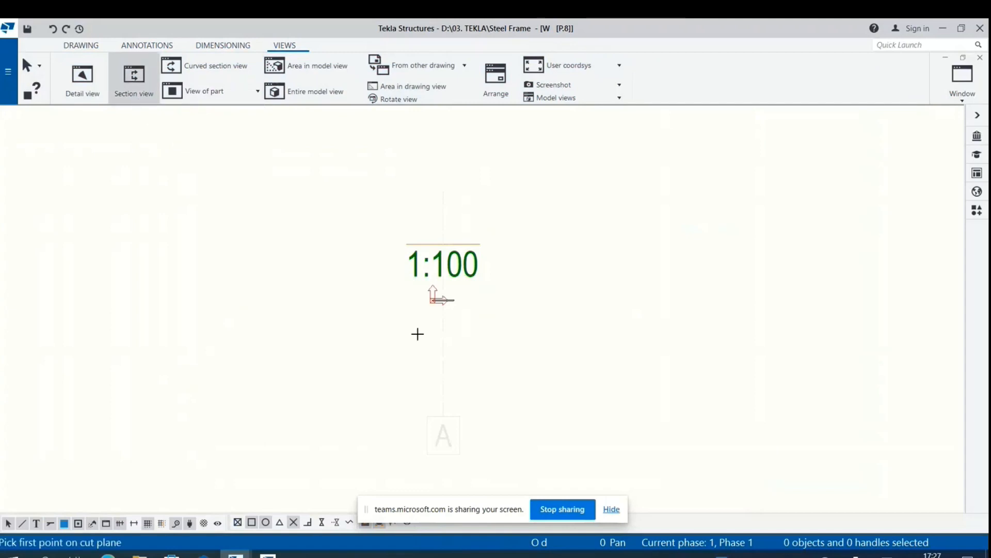
{"action": "scroll", "coordinate": [439, 290], "scroll_direction": "up", "scroll_amount": 5}
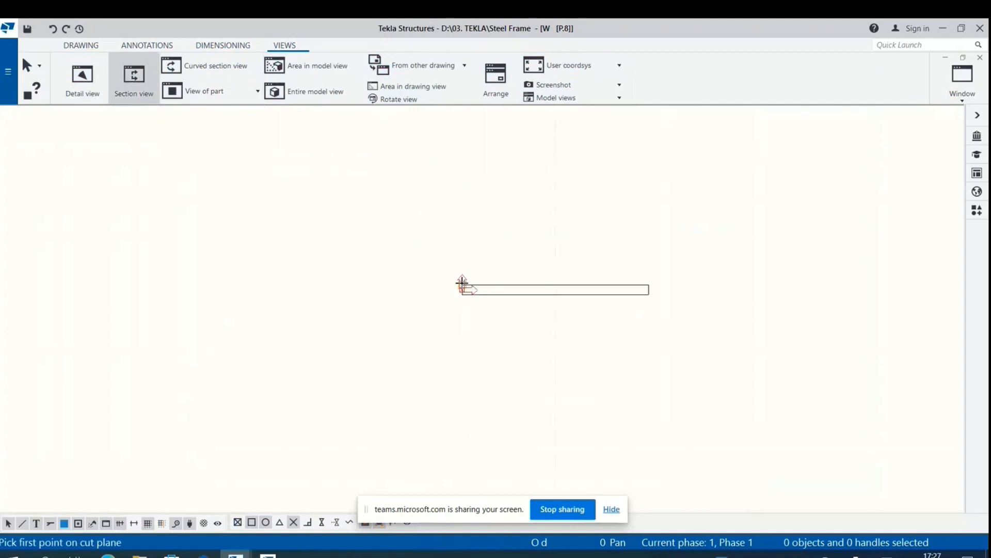
{"action": "left_click", "coordinate": [462, 287]}
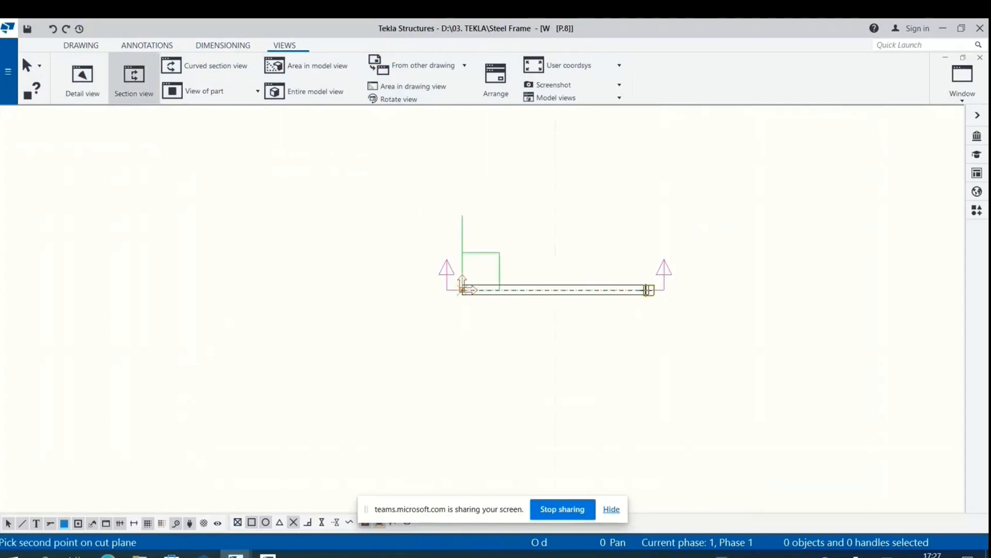
{"action": "left_click", "coordinate": [646, 290]}
{"action": "left_click", "coordinate": [263, 390]}
{"action": "scroll", "coordinate": [230, 305], "scroll_direction": "down", "scroll_amount": 15}
{"action": "left_click", "coordinate": [541, 339]}
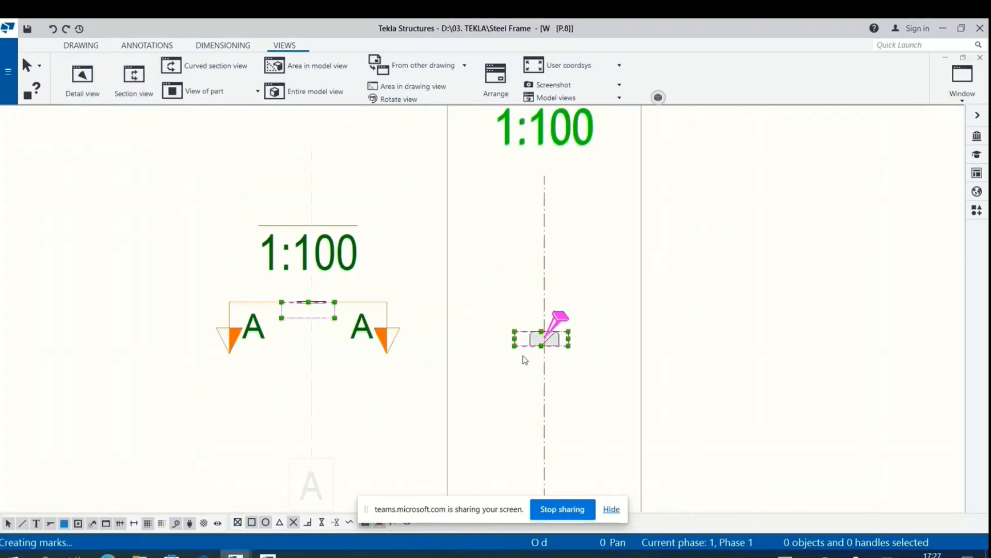
Step: Delete the bottom view of the plate, leaving only section A-A on the sheet
{"action": "scroll", "coordinate": [525, 360], "scroll_direction": "down", "scroll_amount": 3}
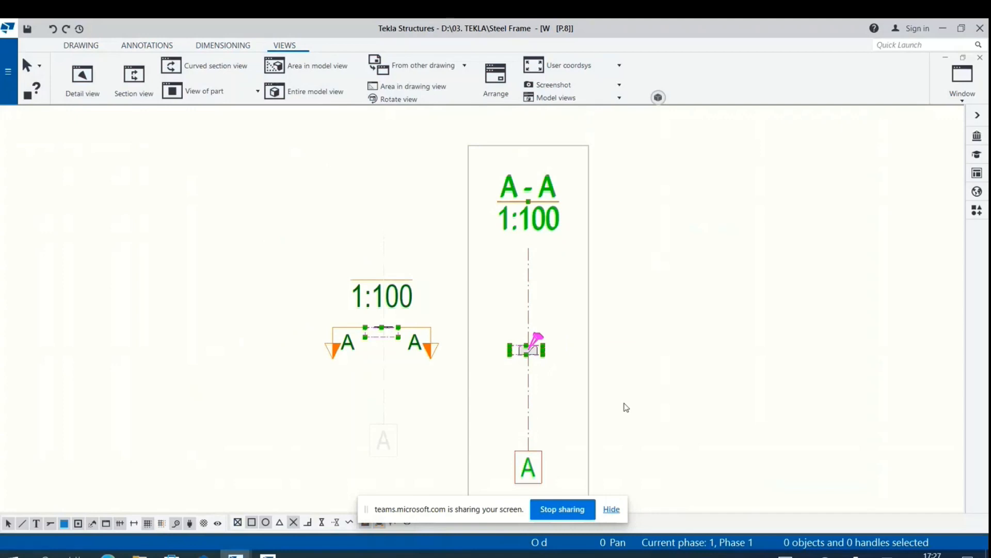
{"action": "scroll", "coordinate": [490, 330], "scroll_direction": "up", "scroll_amount": 5}
{"action": "scroll", "coordinate": [520, 329], "scroll_direction": "down", "scroll_amount": 2}
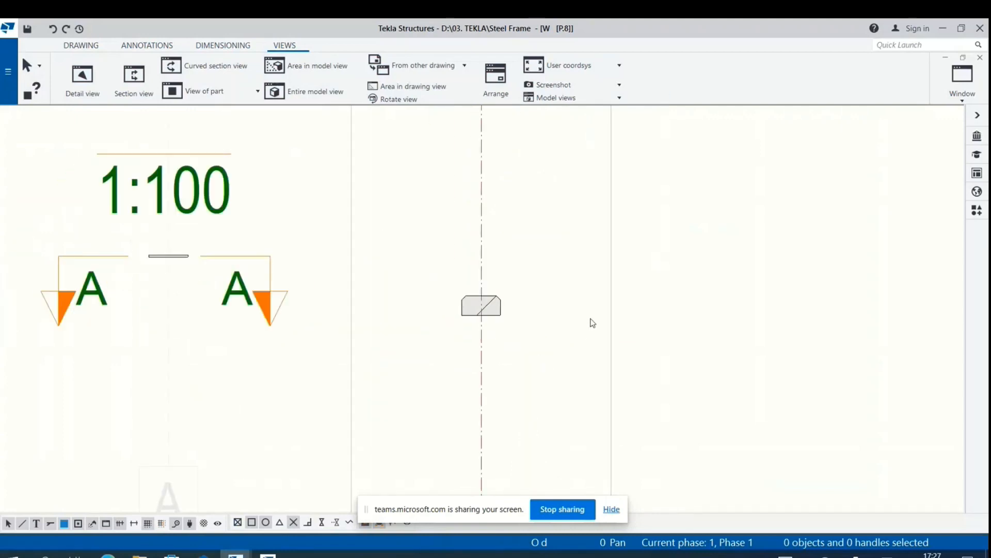
{"action": "left_click", "coordinate": [610, 304]}
{"action": "left_click", "coordinate": [292, 226]}
{"action": "scroll", "coordinate": [292, 226], "scroll_direction": "down", "scroll_amount": 2}
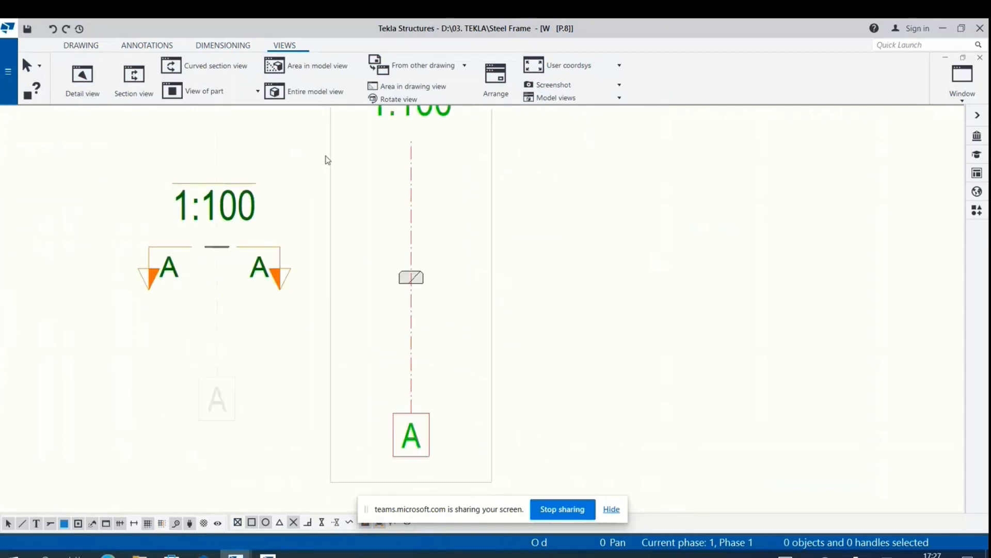
{"action": "left_click", "coordinate": [259, 144]}
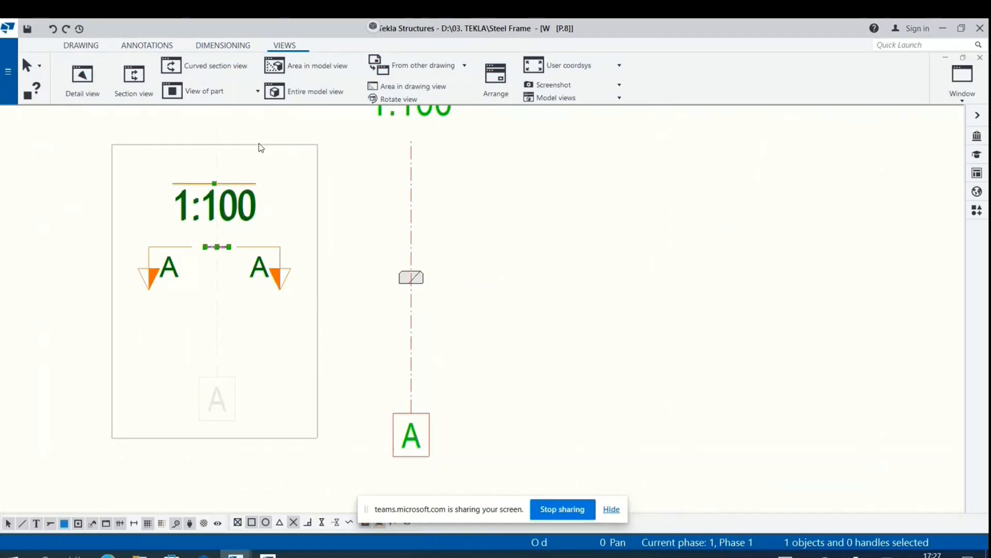
{"action": "key", "text": "Delete"}
Step: Set the scale of section view A-A to 1/10 in its view properties
{"action": "left_click", "coordinate": [498, 207]}
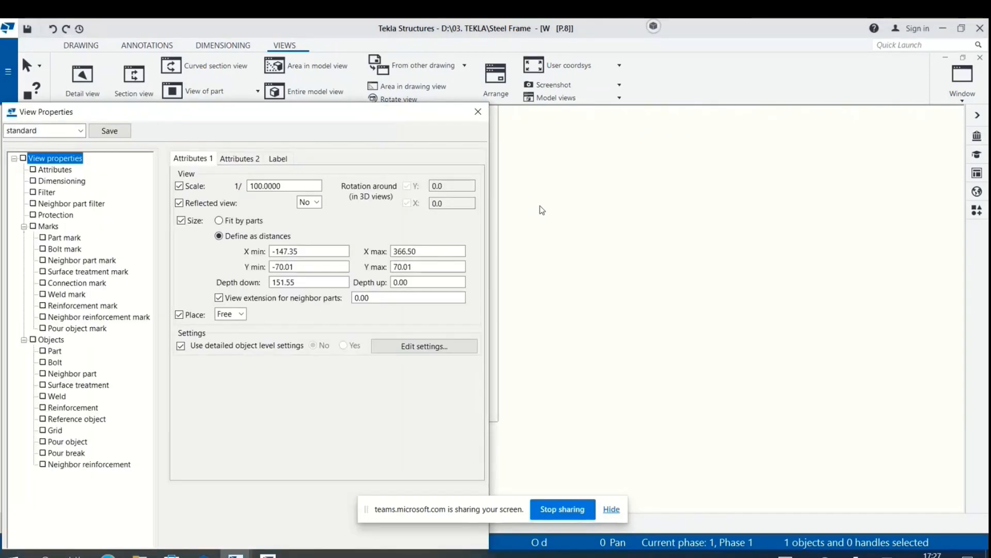
{"action": "left_click_drag", "start_coordinate": [289, 185], "coordinate": [239, 184]}
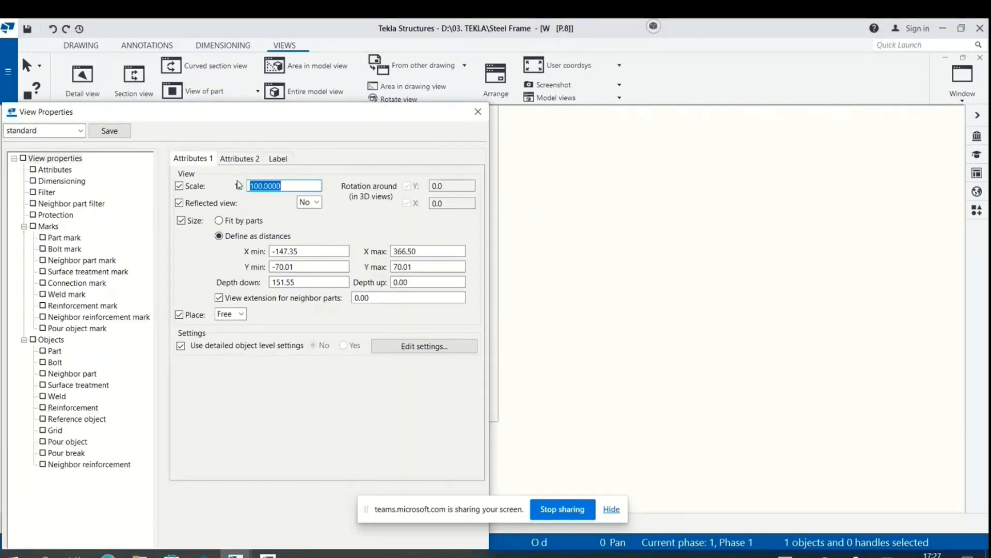
{"action": "type", "text": "10"}
{"action": "left_click_drag", "start_coordinate": [427, 112], "coordinate": [472, 43]}
{"action": "left_click", "coordinate": [283, 495]}
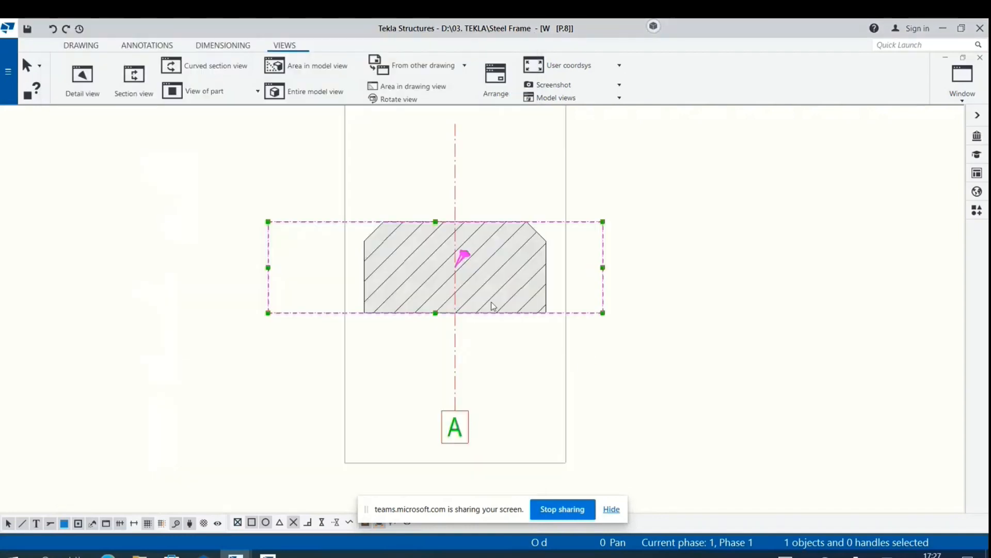
{"action": "scroll", "coordinate": [492, 307], "scroll_direction": "down", "scroll_amount": 2}
{"action": "left_click", "coordinate": [626, 388]}
{"action": "scroll", "coordinate": [535, 289], "scroll_direction": "down", "scroll_amount": 3}
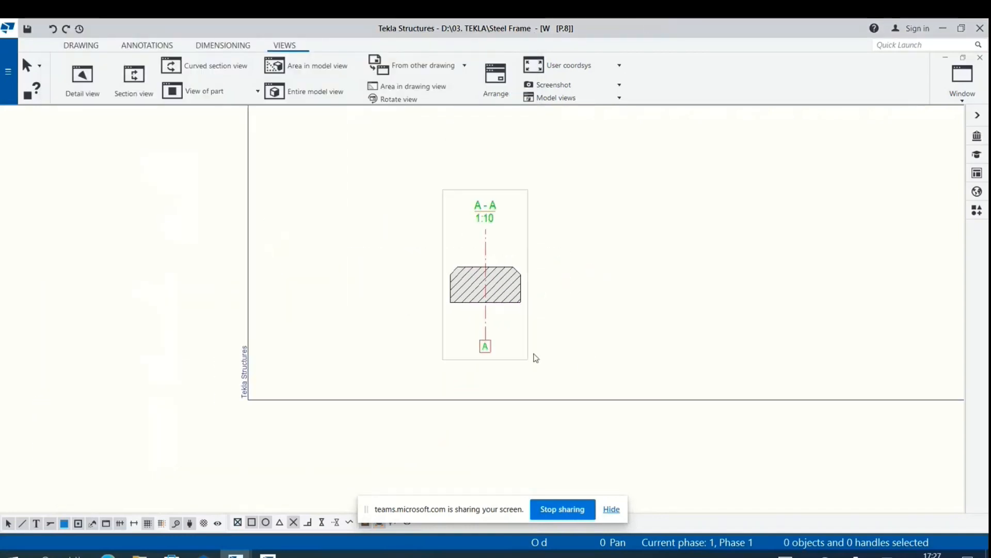
Step: Move section view A-A higher on the sheet to free space beneath it
{"action": "scroll", "coordinate": [403, 357], "scroll_direction": "down", "scroll_amount": 3}
{"action": "scroll", "coordinate": [488, 317], "scroll_direction": "up", "scroll_amount": 2}
{"action": "left_click", "coordinate": [482, 276]}
{"action": "left_click_drag", "start_coordinate": [479, 281], "coordinate": [506, 224]}
{"action": "scroll", "coordinate": [469, 332], "scroll_direction": "down", "scroll_amount": 2}
{"action": "scroll", "coordinate": [483, 254], "scroll_direction": "up", "scroll_amount": 2}
{"action": "scroll", "coordinate": [522, 245], "scroll_direction": "up", "scroll_amount": 2}
{"action": "scroll", "coordinate": [523, 243], "scroll_direction": "up", "scroll_amount": 1}
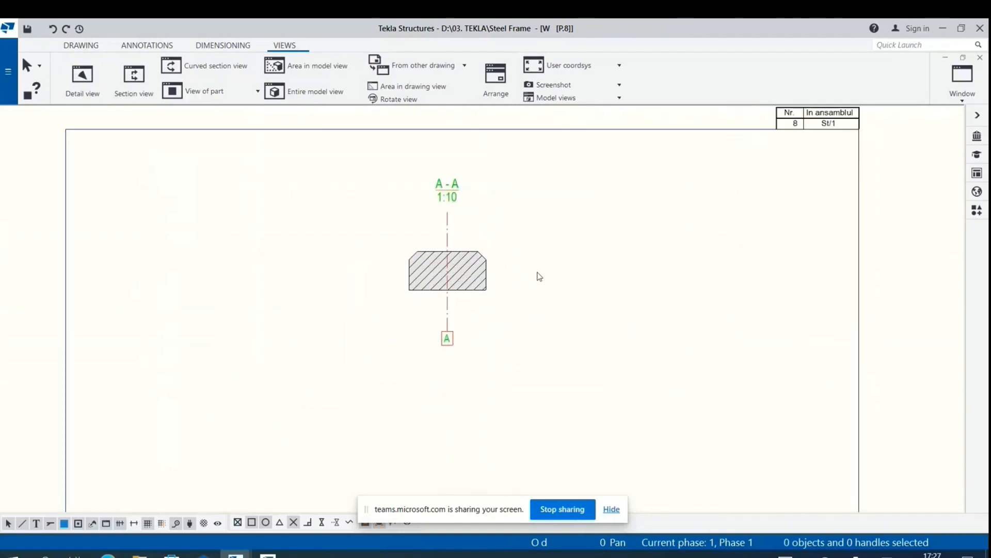
{"action": "scroll", "coordinate": [536, 277], "scroll_direction": "up", "scroll_amount": 1}
Step: Open the A1 label contents of section view A-A and remove all of its existing elements
{"action": "left_click", "coordinate": [485, 220]}
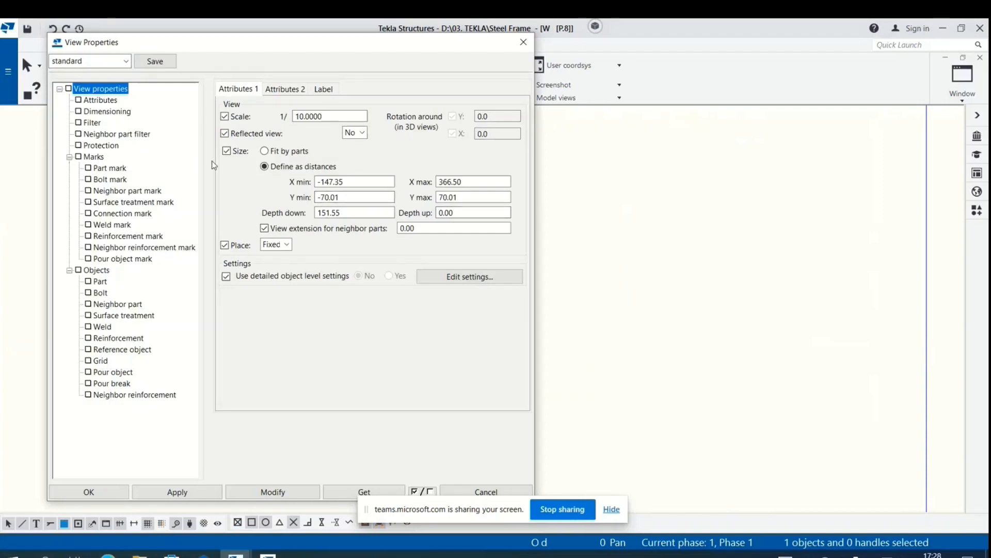
{"action": "left_click", "coordinate": [296, 90]}
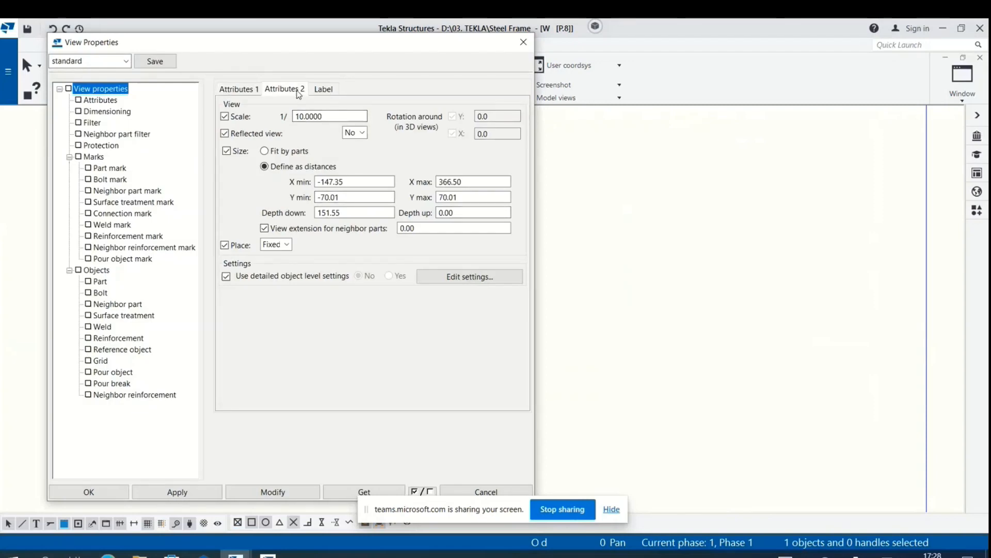
{"action": "left_click", "coordinate": [324, 90]}
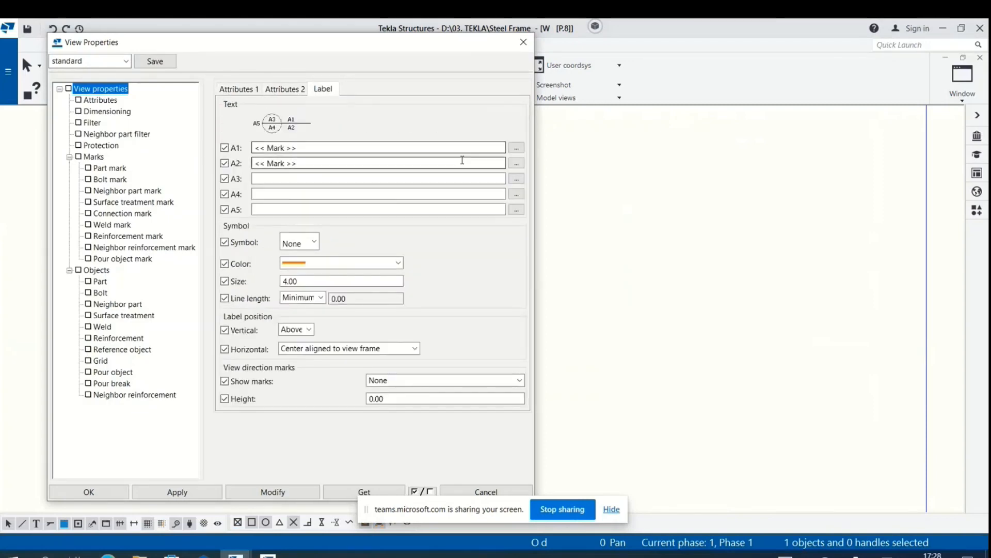
{"action": "left_click", "coordinate": [516, 147]}
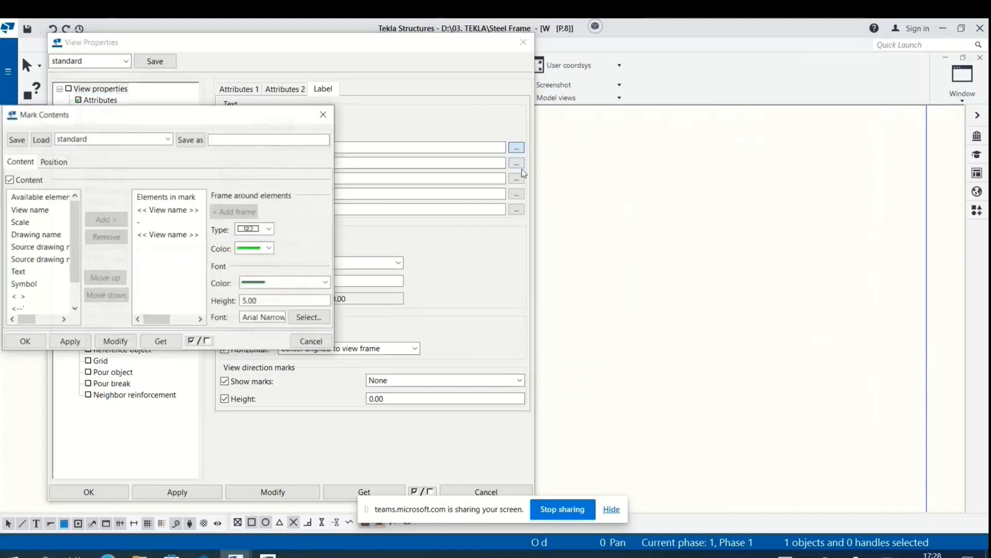
{"action": "left_click", "coordinate": [172, 236]}
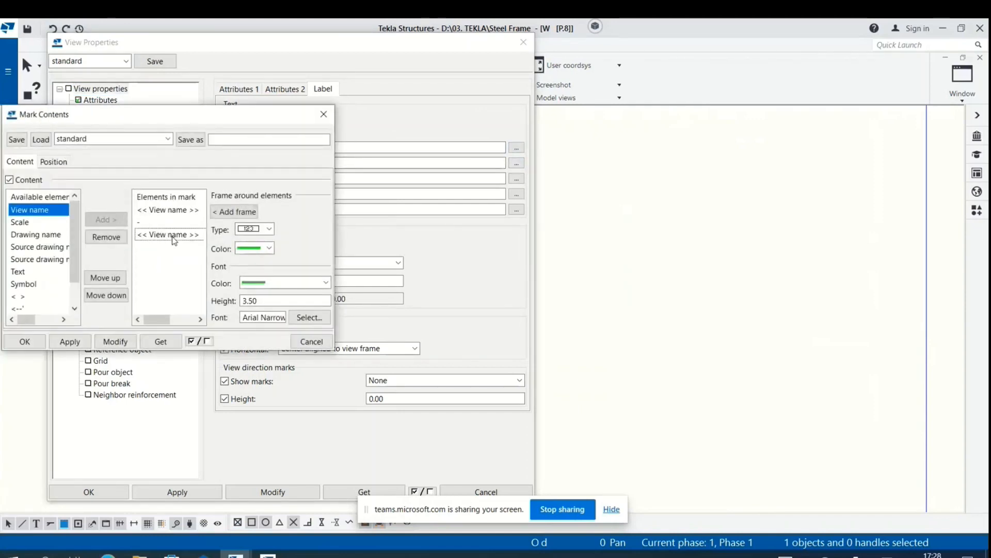
{"action": "left_click", "coordinate": [106, 237]}
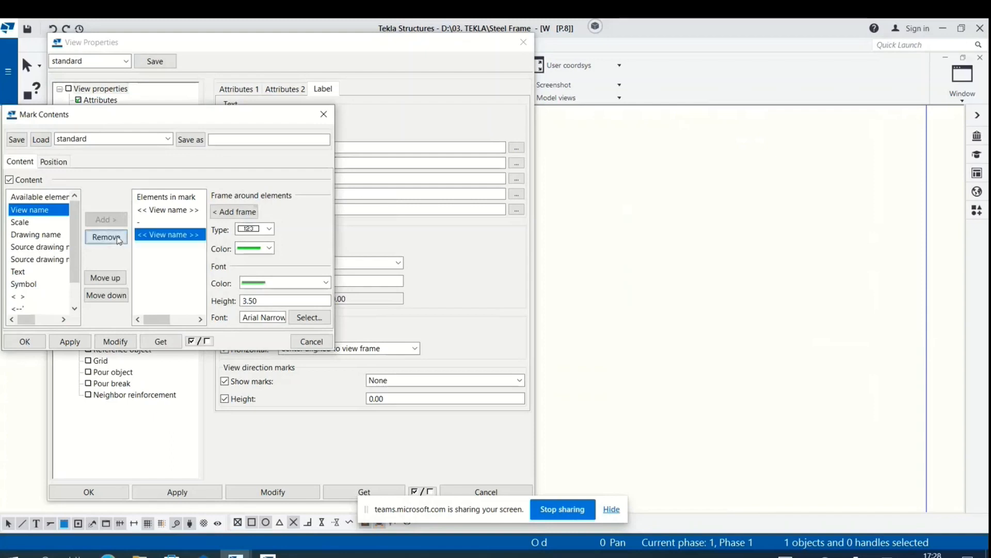
{"action": "left_click", "coordinate": [106, 237]}
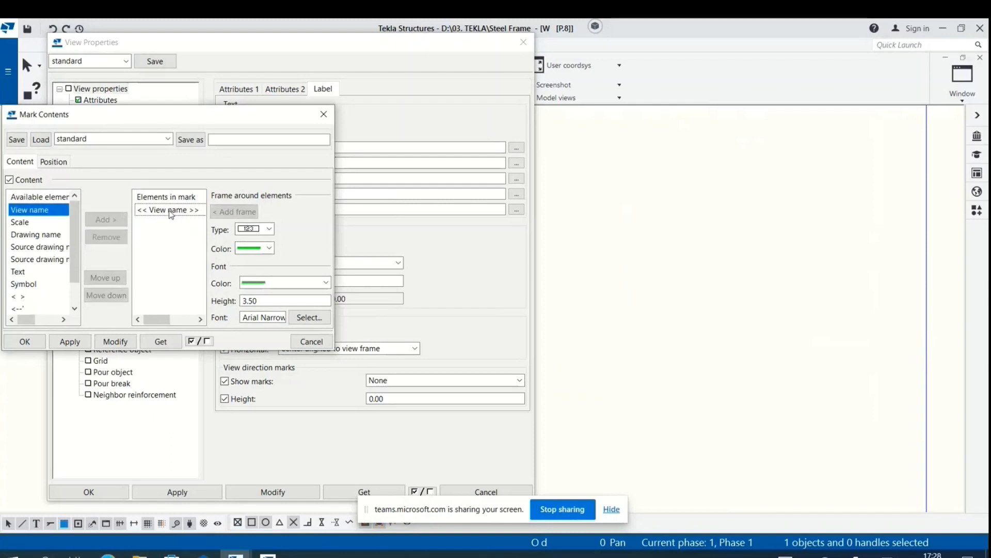
{"action": "left_click", "coordinate": [106, 237]}
{"action": "scroll", "coordinate": [62, 251], "scroll_direction": "down", "scroll_amount": 1}
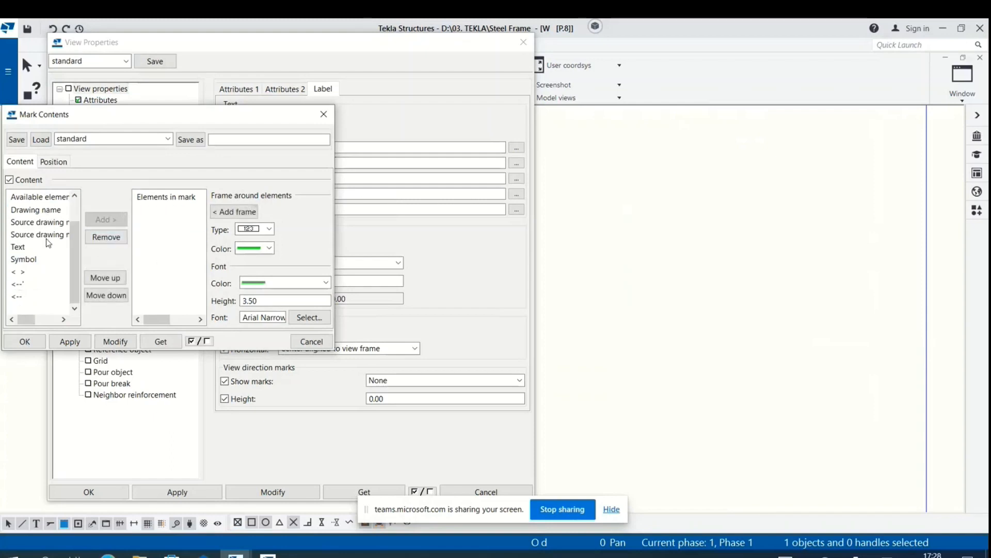
Step: Add the text "Top view" to the A1 label and apply the change to the section view
{"action": "left_click", "coordinate": [18, 246]}
{"action": "left_click", "coordinate": [106, 219]}
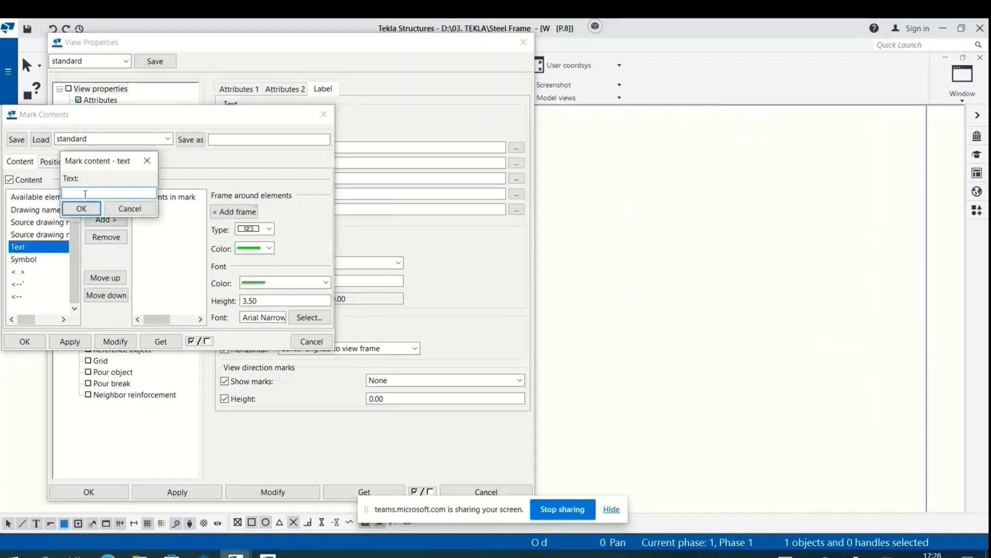
{"action": "type", "text": "Top view"}
{"action": "left_click", "coordinate": [81, 208]}
{"action": "left_click", "coordinate": [122, 345]}
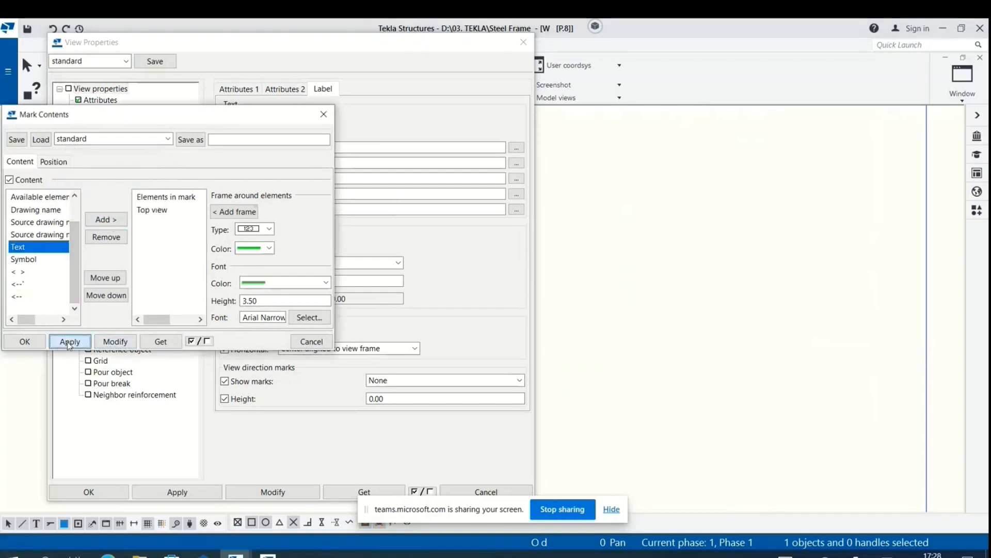
{"action": "left_click", "coordinate": [32, 343]}
{"action": "left_click", "coordinate": [263, 495]}
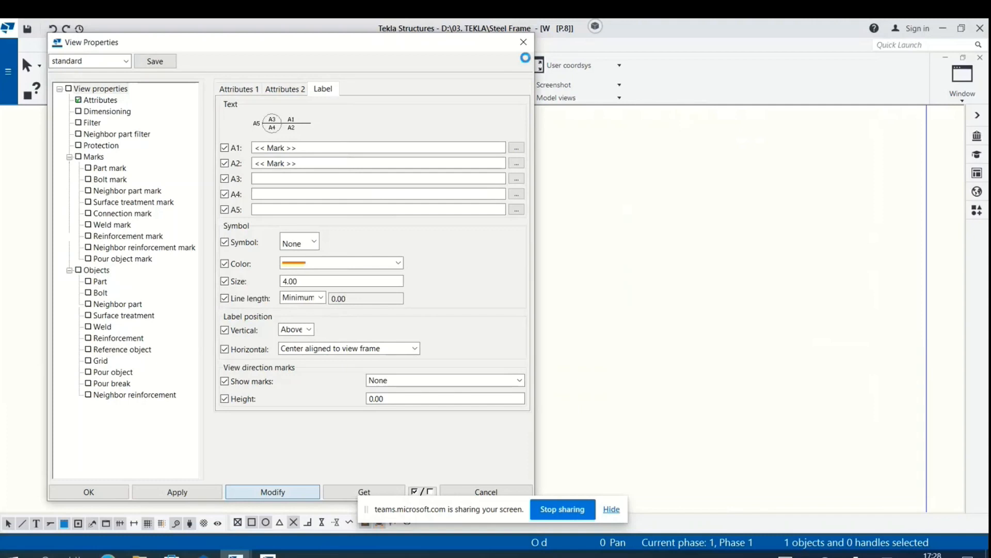
{"action": "scroll", "coordinate": [510, 308], "scroll_direction": "up", "scroll_amount": 2}
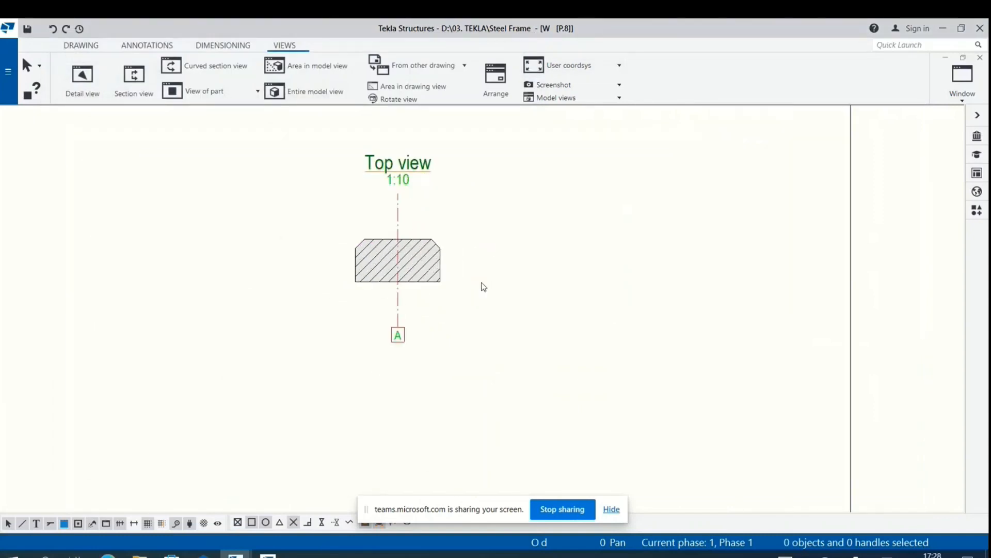
Step: Create section view B-B cut along the plate's lower edge, looking up, and place it below the top view
{"action": "left_click", "coordinate": [143, 101]}
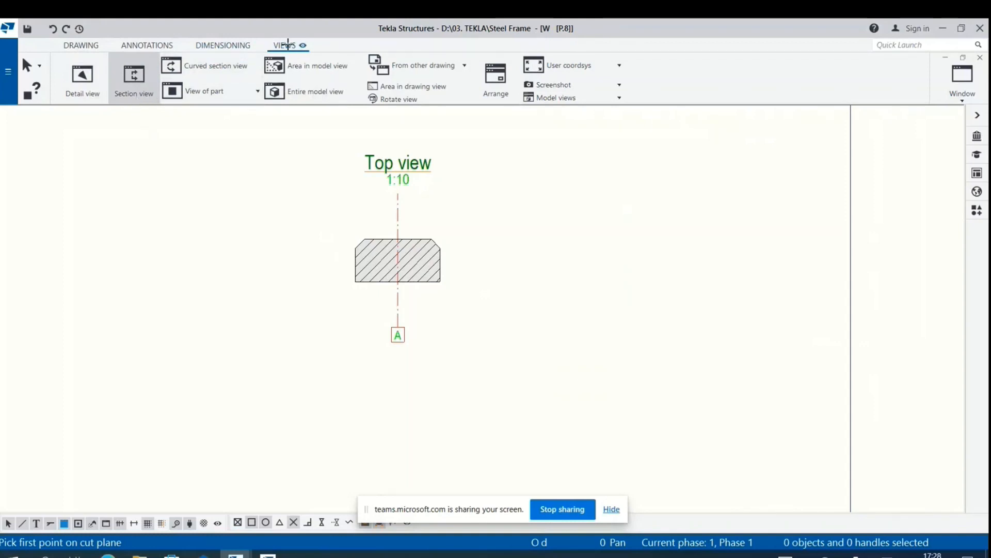
{"action": "scroll", "coordinate": [424, 286], "scroll_direction": "up", "scroll_amount": 3}
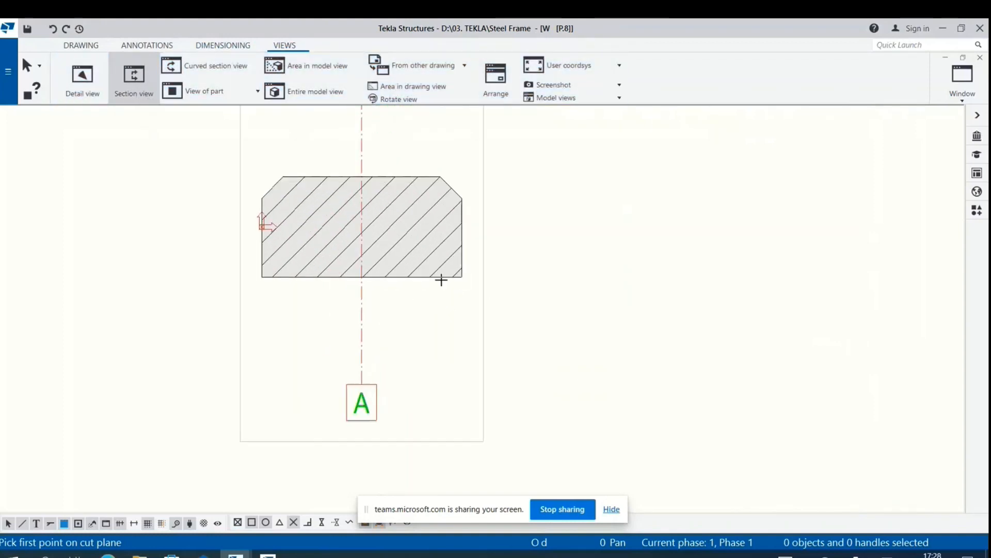
{"action": "left_click", "coordinate": [261, 278]}
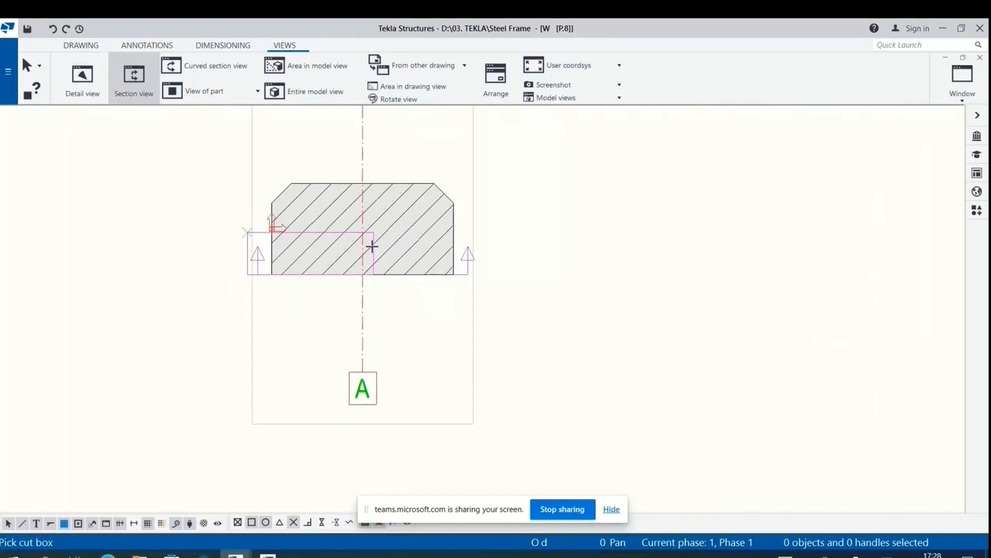
{"action": "scroll", "coordinate": [403, 274], "scroll_direction": "down", "scroll_amount": 4}
{"action": "scroll", "coordinate": [411, 281], "scroll_direction": "up", "scroll_amount": 1}
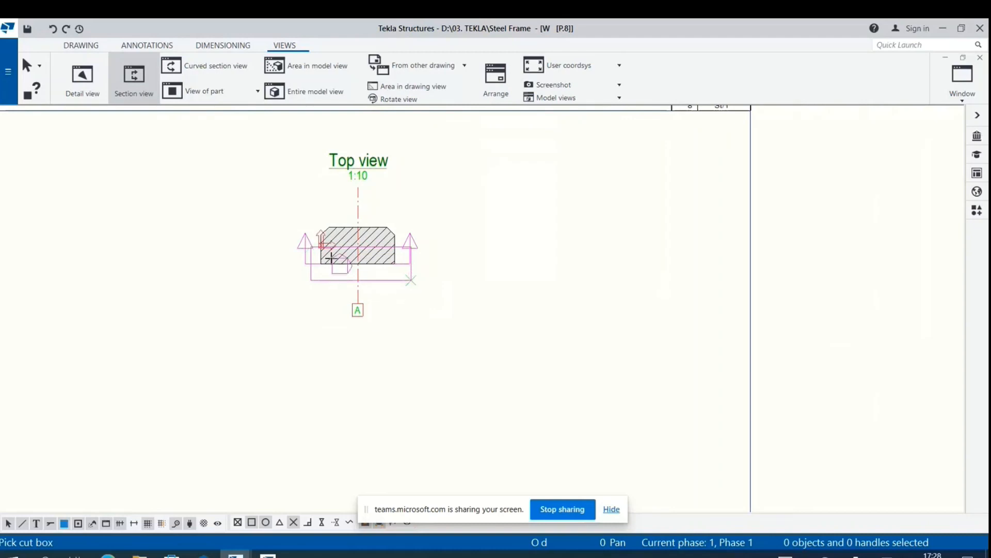
{"action": "left_click", "coordinate": [330, 257]}
{"action": "scroll", "coordinate": [207, 229], "scroll_direction": "down", "scroll_amount": 1}
{"action": "left_click", "coordinate": [299, 415]}
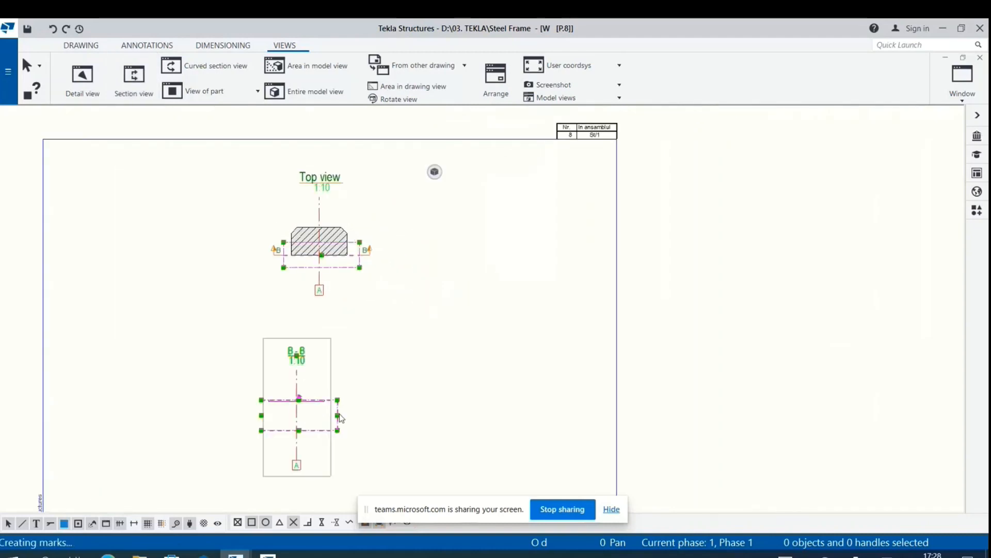
Step: Extend section B-B's view boundary to include the full plate thickness and move the view directly under the top view
{"action": "scroll", "coordinate": [361, 369], "scroll_direction": "up", "scroll_amount": 3}
{"action": "left_click", "coordinate": [296, 412]}
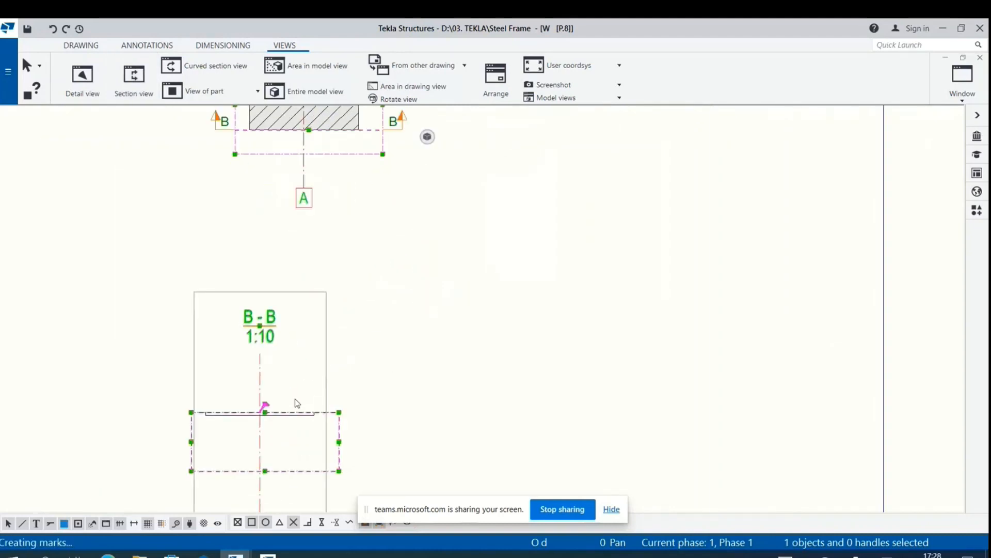
{"action": "scroll", "coordinate": [268, 412], "scroll_direction": "up", "scroll_amount": 3}
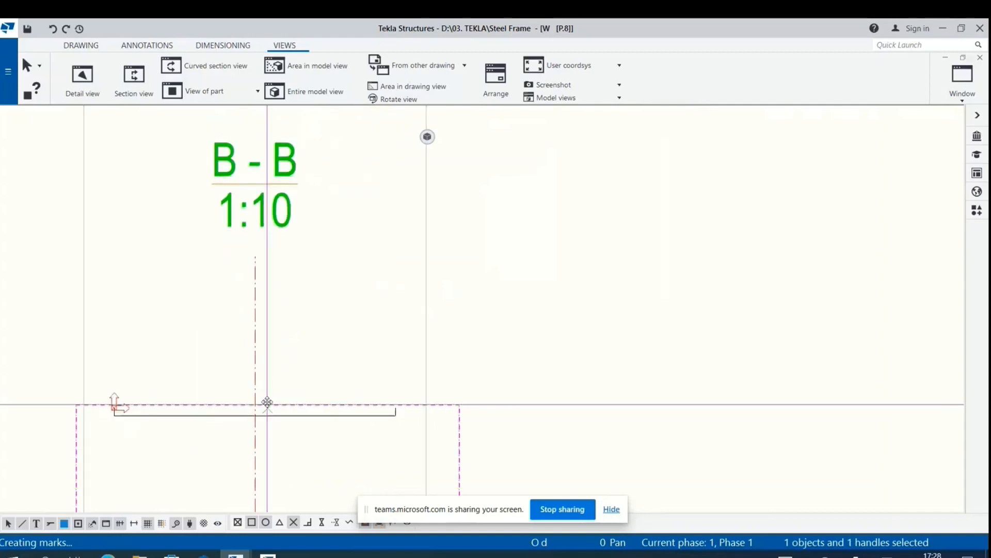
{"action": "scroll", "coordinate": [419, 286], "scroll_direction": "down", "scroll_amount": 4}
{"action": "left_click_drag", "start_coordinate": [419, 286], "coordinate": [459, 242]}
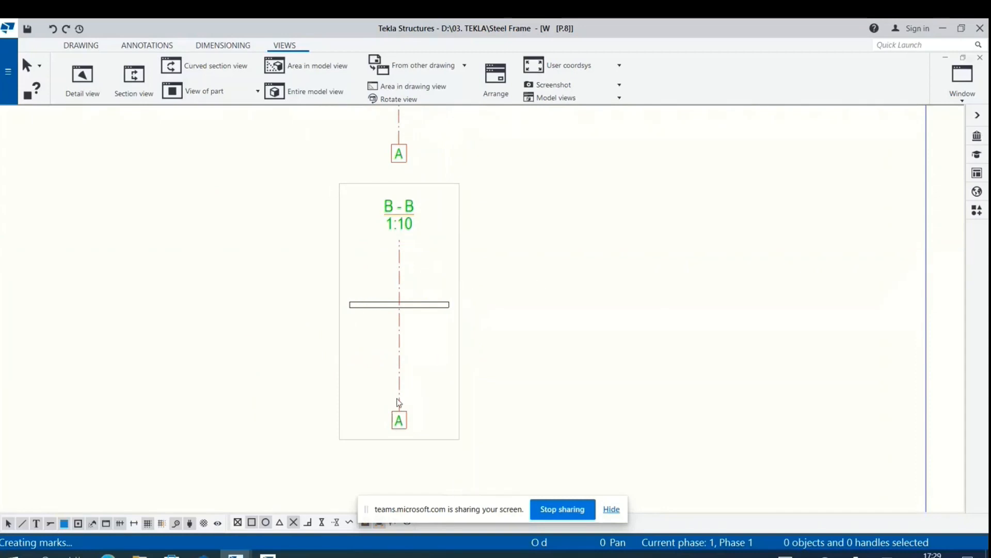
{"action": "scroll", "coordinate": [399, 402], "scroll_direction": "down", "scroll_amount": 2}
{"action": "scroll", "coordinate": [446, 216], "scroll_direction": "up", "scroll_amount": 1}
{"action": "left_click", "coordinate": [223, 45]}
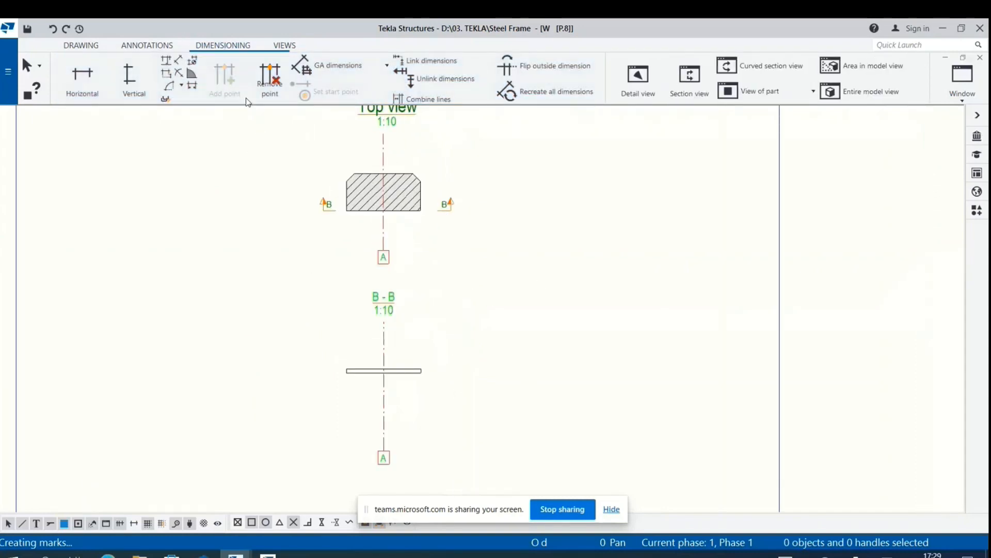
{"action": "left_click", "coordinate": [273, 87]}
{"action": "scroll", "coordinate": [382, 167], "scroll_direction": "up", "scroll_amount": 1}
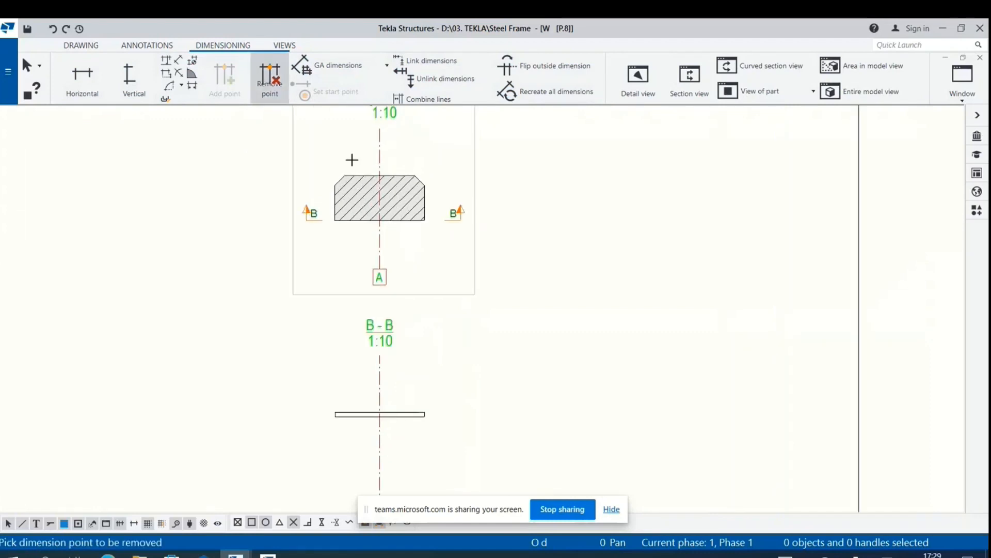
{"action": "key", "text": "Escape"}
Step: Add a horizontal dimension chain above the plate through both chamfers and the straight upper edge in the top view
{"action": "left_click", "coordinate": [82, 77]}
{"action": "scroll", "coordinate": [297, 190], "scroll_direction": "up", "scroll_amount": 1}
{"action": "scroll", "coordinate": [320, 188], "scroll_direction": "up", "scroll_amount": 2}
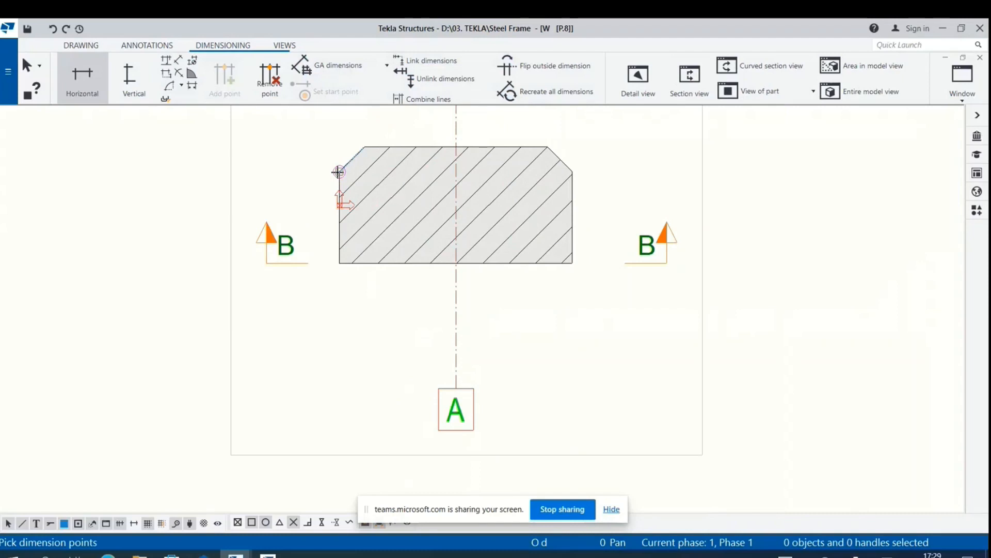
{"action": "left_click", "coordinate": [339, 172]}
{"action": "scroll", "coordinate": [371, 201], "scroll_direction": "up", "scroll_amount": 3}
{"action": "left_click", "coordinate": [350, 151]}
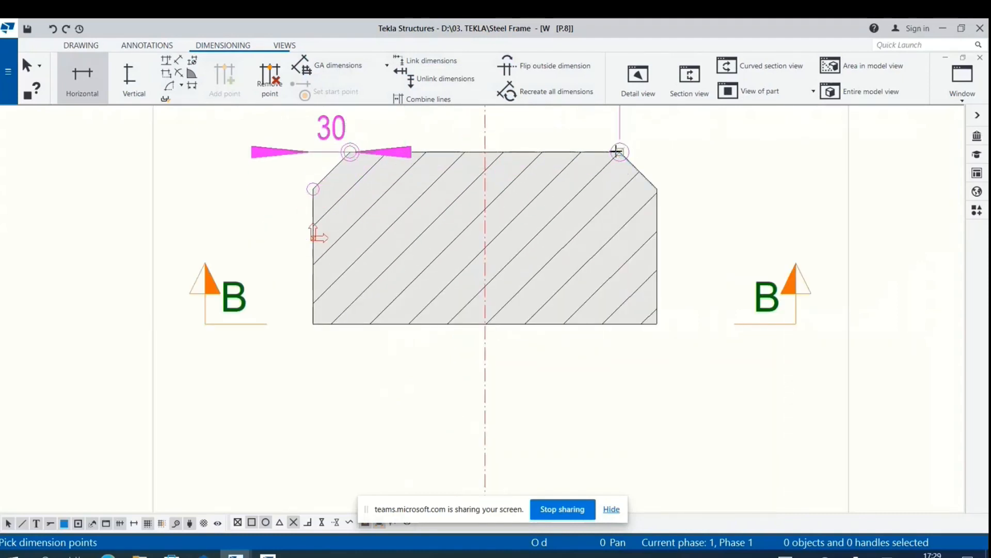
{"action": "left_click", "coordinate": [618, 151]}
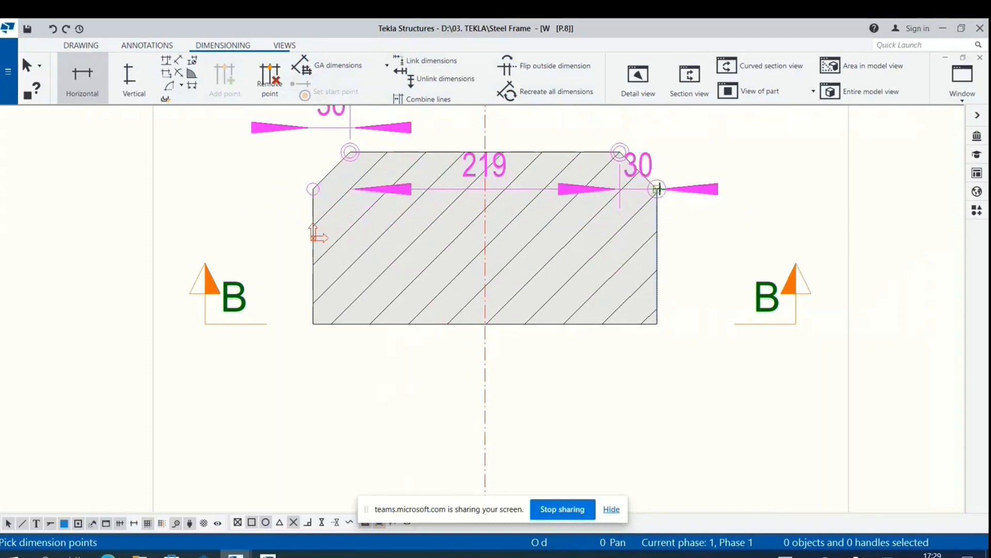
{"action": "left_click", "coordinate": [657, 189]}
{"action": "scroll", "coordinate": [559, 372], "scroll_direction": "down", "scroll_amount": 2}
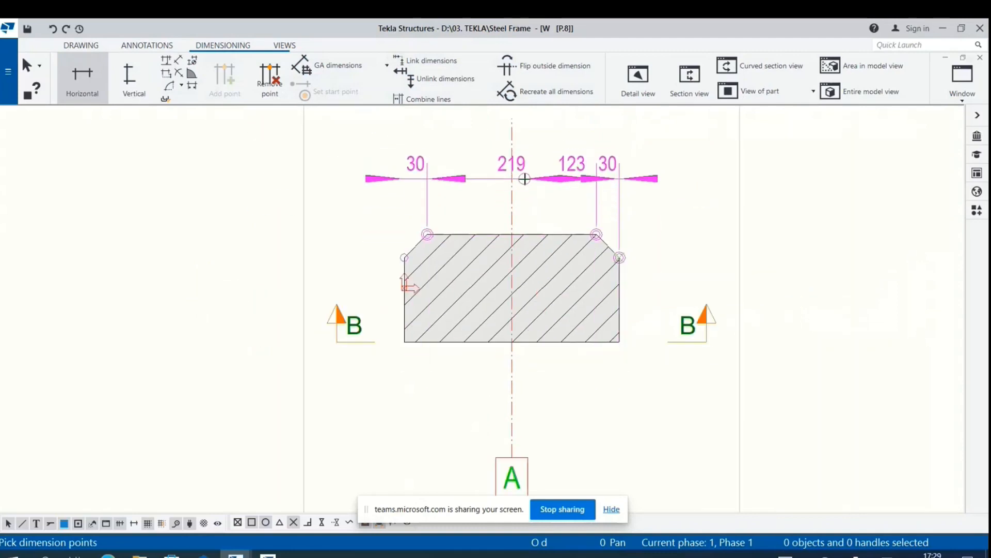
{"action": "left_click", "coordinate": [524, 179]}
{"action": "scroll", "coordinate": [462, 285], "scroll_direction": "down", "scroll_amount": 1}
Step: Add an overall horizontal dimension of the plate's width above the chamfer dimension chain
{"action": "scroll", "coordinate": [401, 290], "scroll_direction": "up", "scroll_amount": 3}
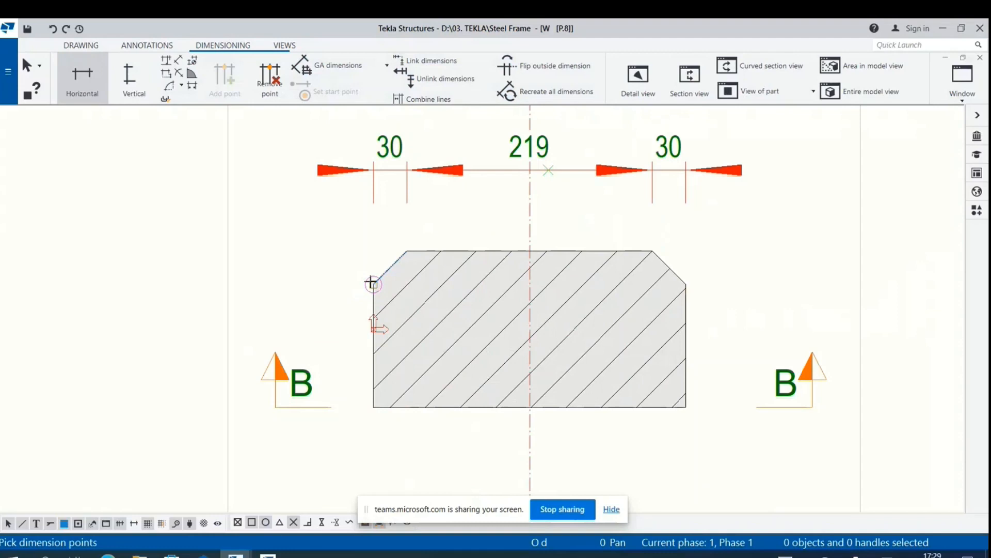
{"action": "left_click", "coordinate": [371, 283]}
{"action": "scroll", "coordinate": [495, 331], "scroll_direction": "down", "scroll_amount": 2}
{"action": "left_click", "coordinate": [626, 298]}
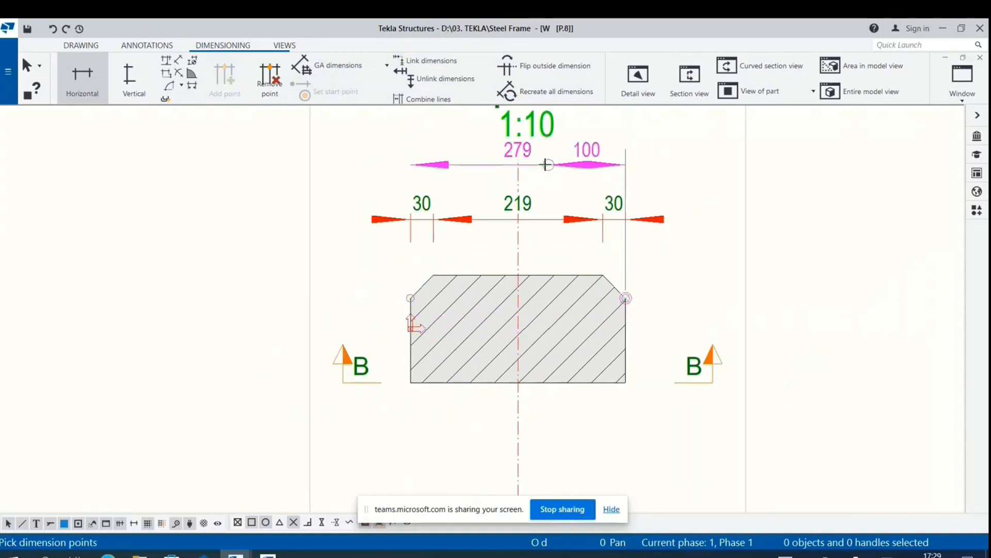
{"action": "left_click", "coordinate": [524, 158]}
{"action": "scroll", "coordinate": [511, 159], "scroll_direction": "down", "scroll_amount": 2}
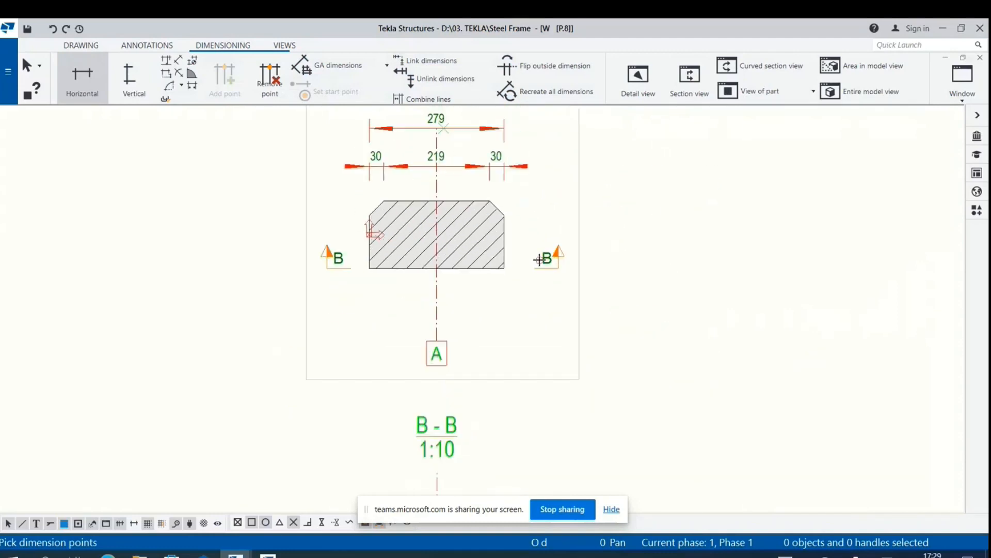
Step: Add a vertical dimension chain beside the plate's right side, covering the straight edge and the corner chamfer
{"action": "scroll", "coordinate": [539, 260], "scroll_direction": "up", "scroll_amount": 1}
{"action": "left_click", "coordinate": [134, 77]}
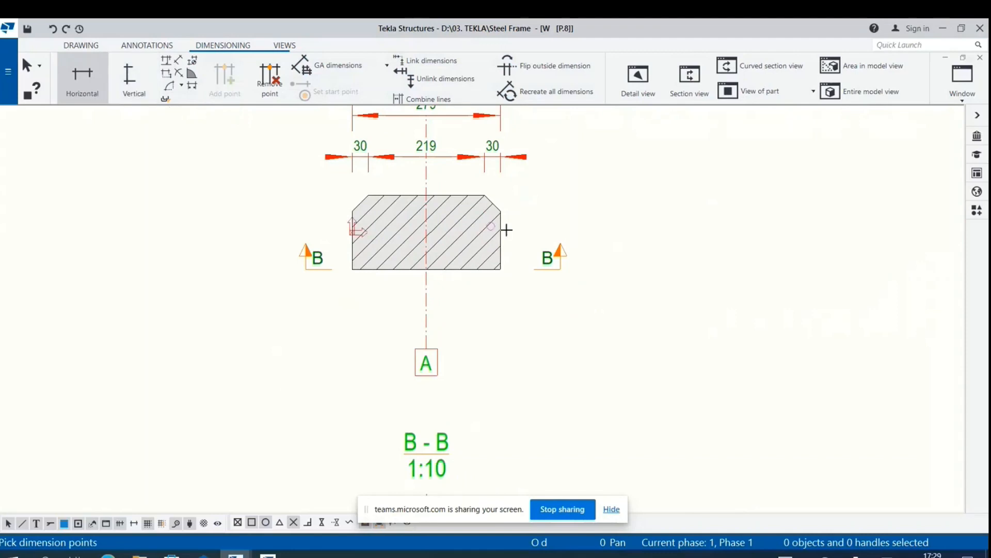
{"action": "scroll", "coordinate": [505, 228], "scroll_direction": "up", "scroll_amount": 4}
{"action": "left_click", "coordinate": [461, 290]}
{"action": "left_click", "coordinate": [461, 153]}
{"action": "left_click", "coordinate": [423, 113]}
{"action": "scroll", "coordinate": [462, 163], "scroll_direction": "down", "scroll_amount": 2}
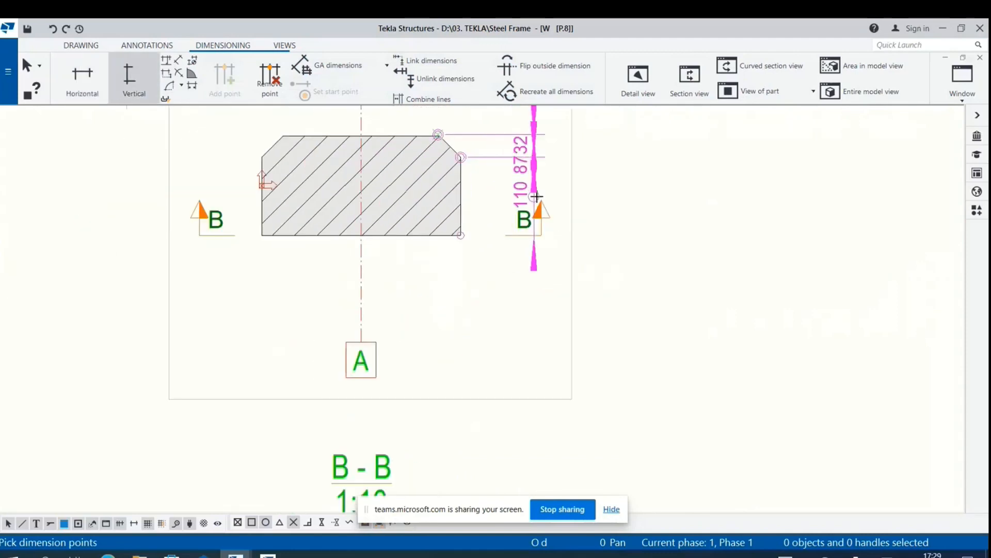
{"action": "middle_click", "coordinate": [534, 197]}
{"action": "scroll", "coordinate": [537, 250], "scroll_direction": "down", "scroll_amount": 2}
{"action": "scroll", "coordinate": [539, 247], "scroll_direction": "up", "scroll_amount": 1}
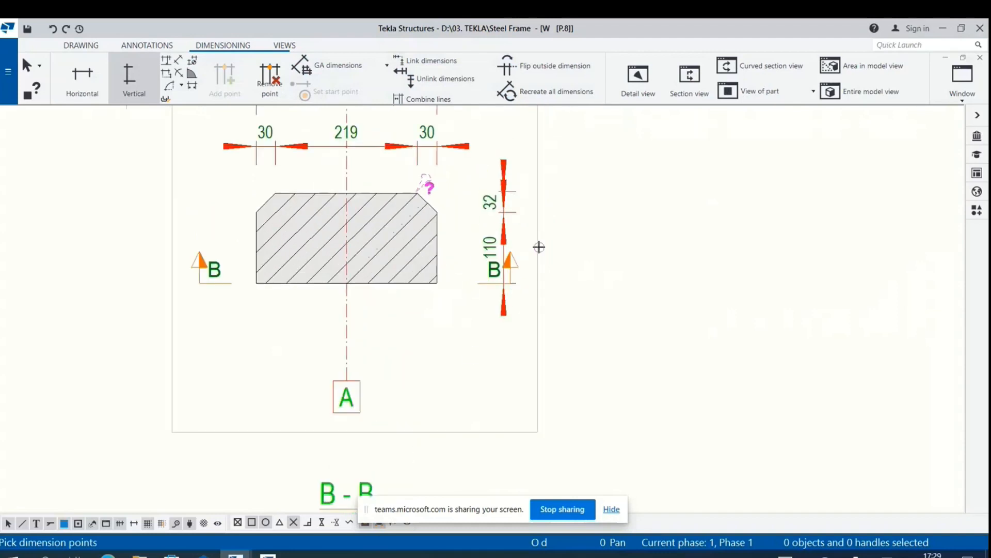
Step: Add an overall vertical dimension of the plate's height outside the right-hand dimension chain
{"action": "scroll", "coordinate": [526, 248], "scroll_direction": "up", "scroll_amount": 1}
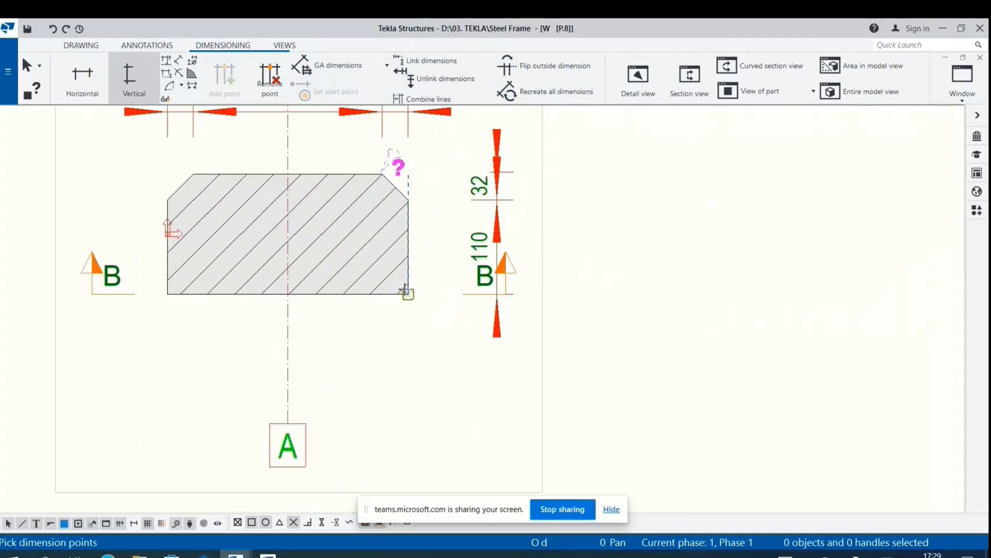
{"action": "left_click", "coordinate": [406, 291]}
{"action": "scroll", "coordinate": [377, 198], "scroll_direction": "up", "scroll_amount": 1}
{"action": "left_click", "coordinate": [383, 166]}
{"action": "scroll", "coordinate": [375, 205], "scroll_direction": "down", "scroll_amount": 1}
{"action": "left_click", "coordinate": [591, 267]}
{"action": "scroll", "coordinate": [469, 255], "scroll_direction": "down", "scroll_amount": 3}
{"action": "scroll", "coordinate": [436, 358], "scroll_direction": "up", "scroll_amount": 1}
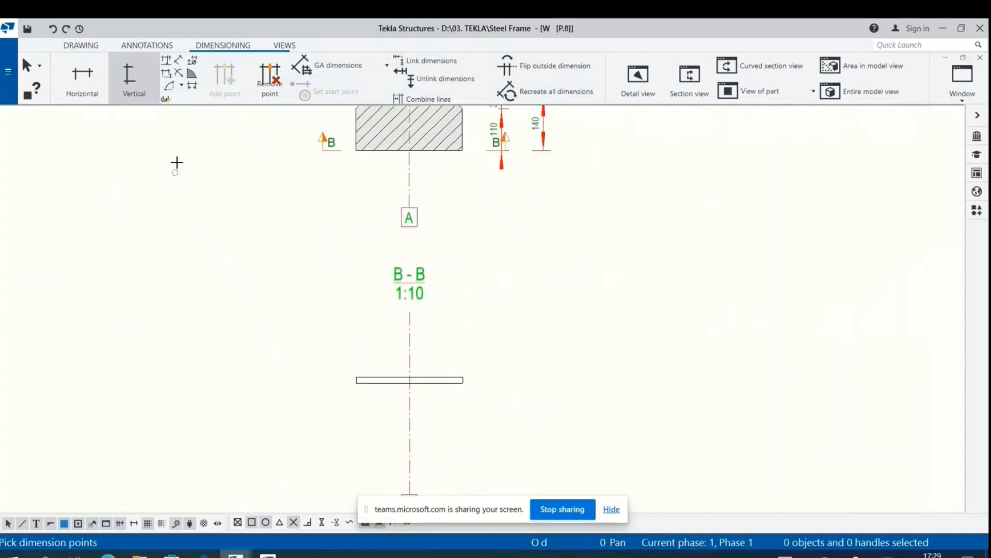
Step: Add a vertical dimension of the plate's thickness beside the plate's right end in section view B-B
{"action": "left_click", "coordinate": [80, 46]}
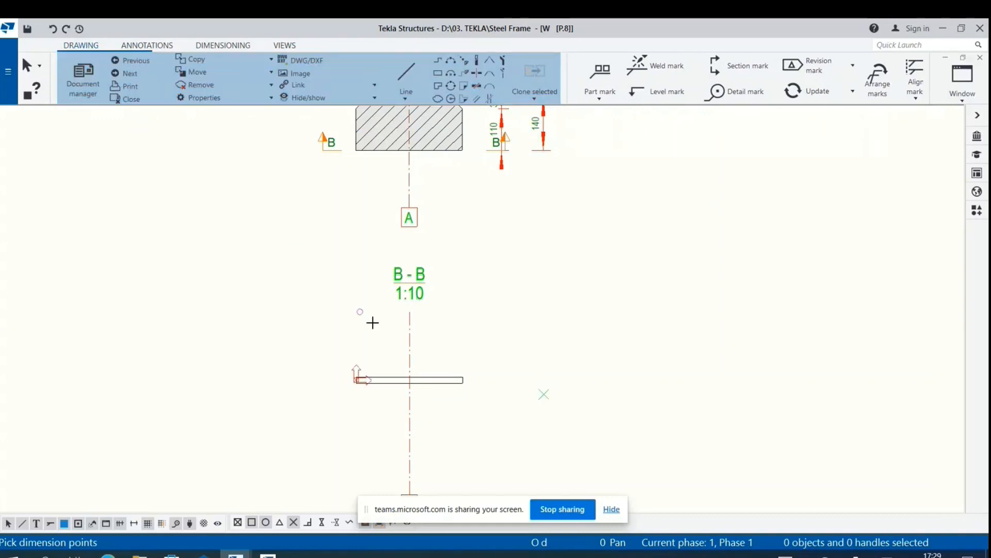
{"action": "scroll", "coordinate": [480, 398], "scroll_direction": "up", "scroll_amount": 5}
{"action": "left_click", "coordinate": [433, 344]}
{"action": "scroll", "coordinate": [433, 344], "scroll_direction": "up", "scroll_amount": 3}
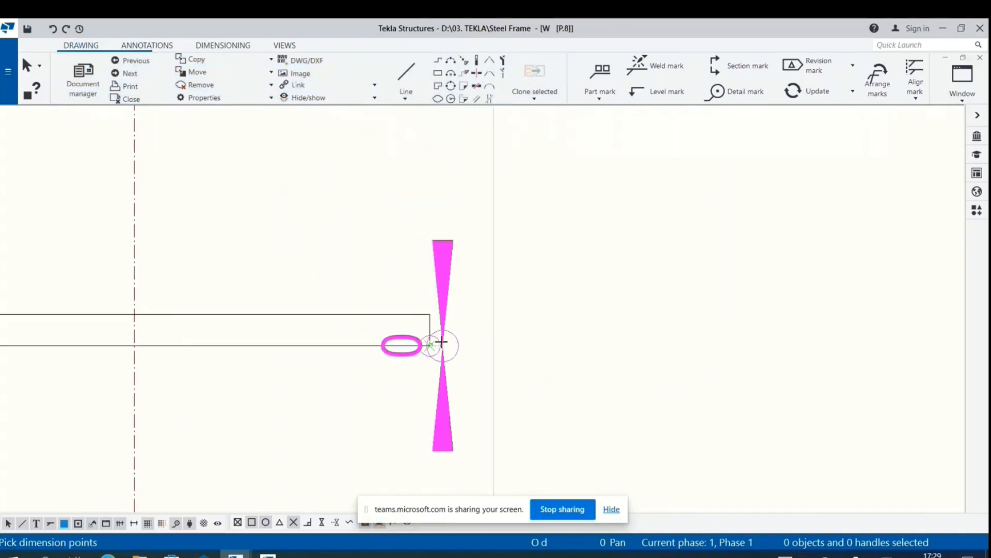
{"action": "left_click", "coordinate": [428, 312]}
{"action": "scroll", "coordinate": [422, 285], "scroll_direction": "down", "scroll_amount": 3}
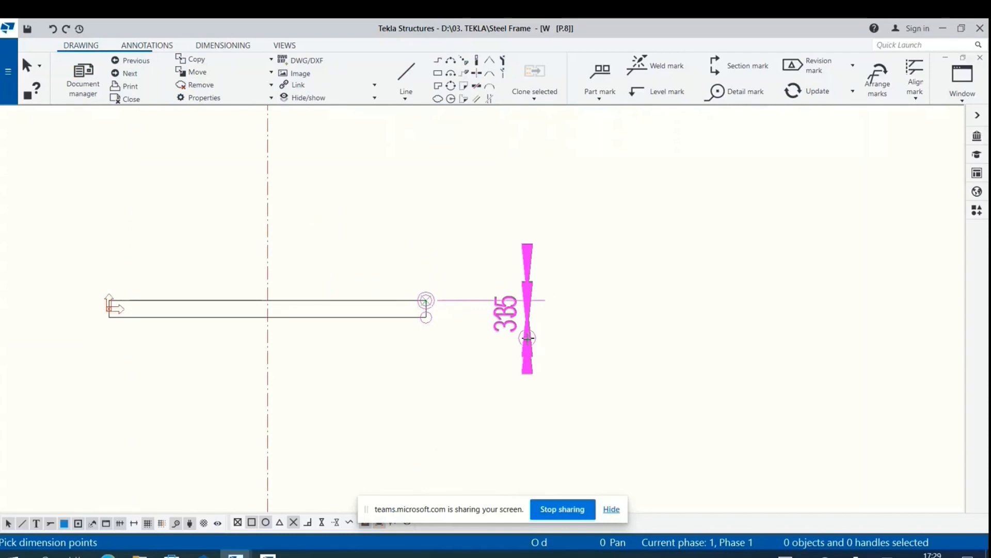
{"action": "middle_click", "coordinate": [527, 338]}
{"action": "scroll", "coordinate": [528, 244], "scroll_direction": "down", "scroll_amount": 3}
{"action": "scroll", "coordinate": [316, 310], "scroll_direction": "up", "scroll_amount": 3}
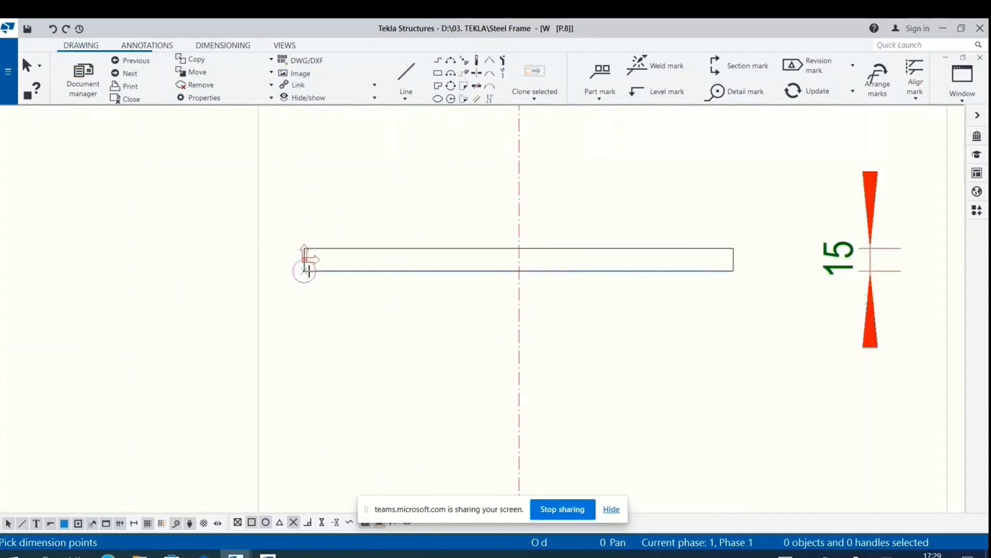
Step: Add a horizontal dimension of the plate's overall width below the plate in section view B-B
{"action": "left_click", "coordinate": [302, 266]}
{"action": "scroll", "coordinate": [296, 295], "scroll_direction": "down", "scroll_amount": 2}
{"action": "scroll", "coordinate": [492, 302], "scroll_direction": "up", "scroll_amount": 1}
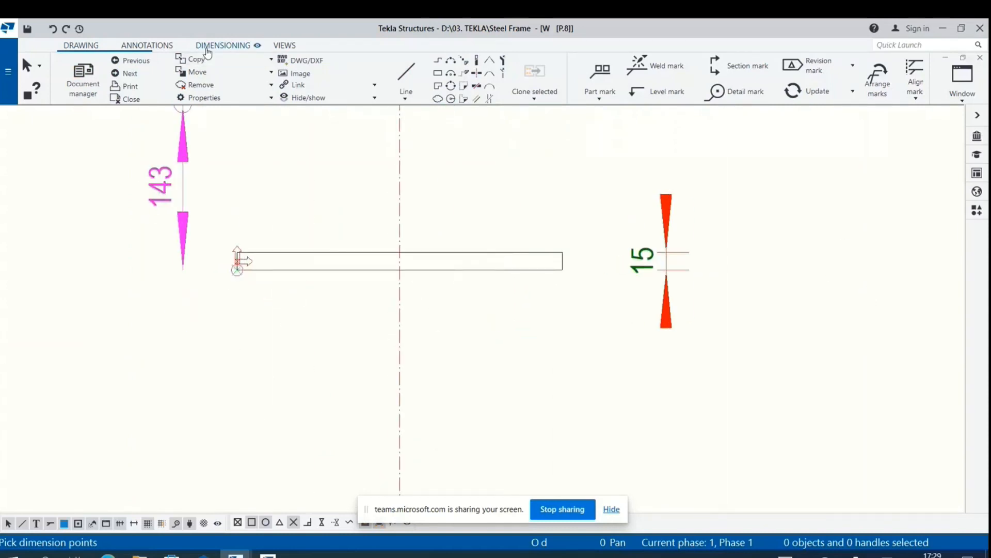
{"action": "left_click", "coordinate": [223, 45]}
{"action": "left_click", "coordinate": [82, 78]}
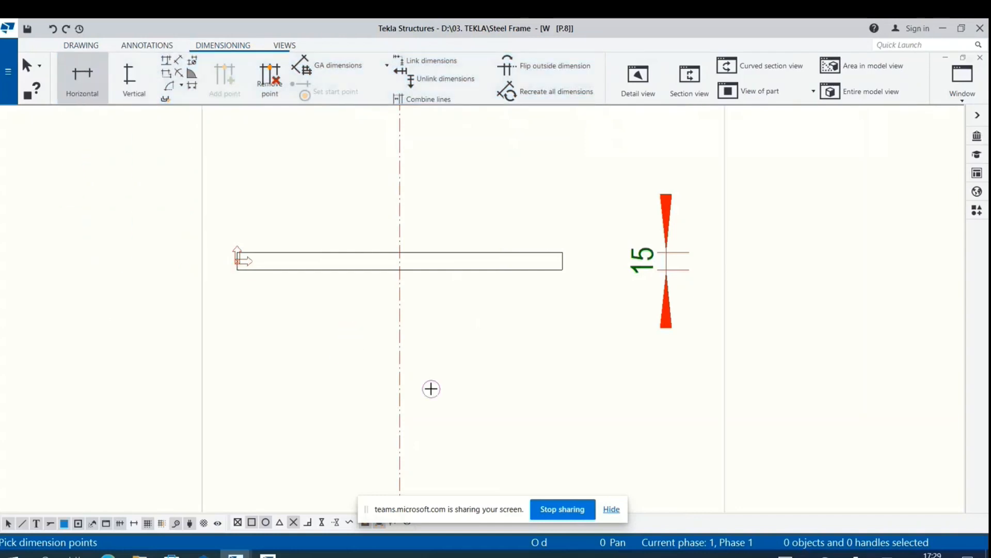
{"action": "scroll", "coordinate": [244, 289], "scroll_direction": "up", "scroll_amount": 4}
{"action": "left_click", "coordinate": [233, 248]}
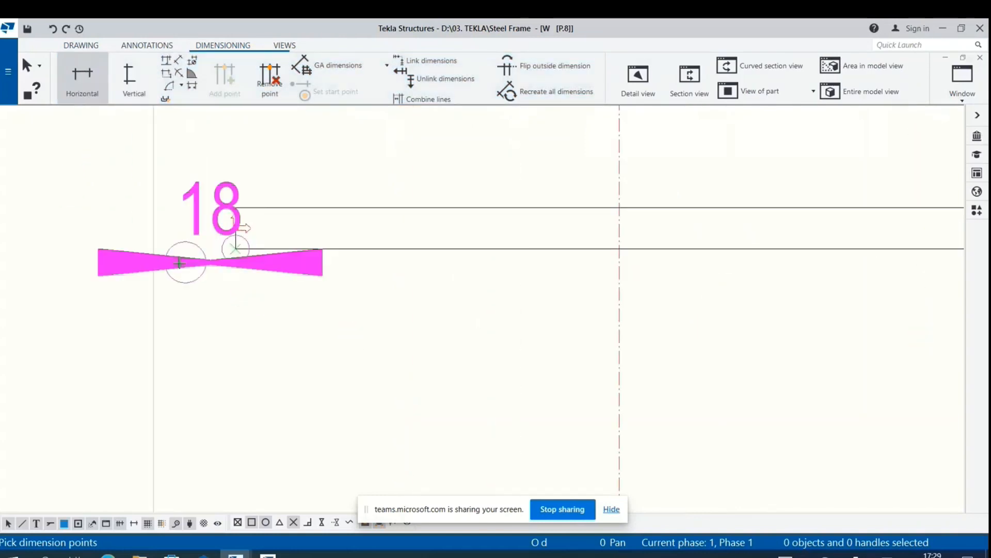
{"action": "scroll", "coordinate": [237, 229], "scroll_direction": "down", "scroll_amount": 3}
{"action": "left_click", "coordinate": [646, 261]}
{"action": "scroll", "coordinate": [545, 169], "scroll_direction": "down", "scroll_amount": 2}
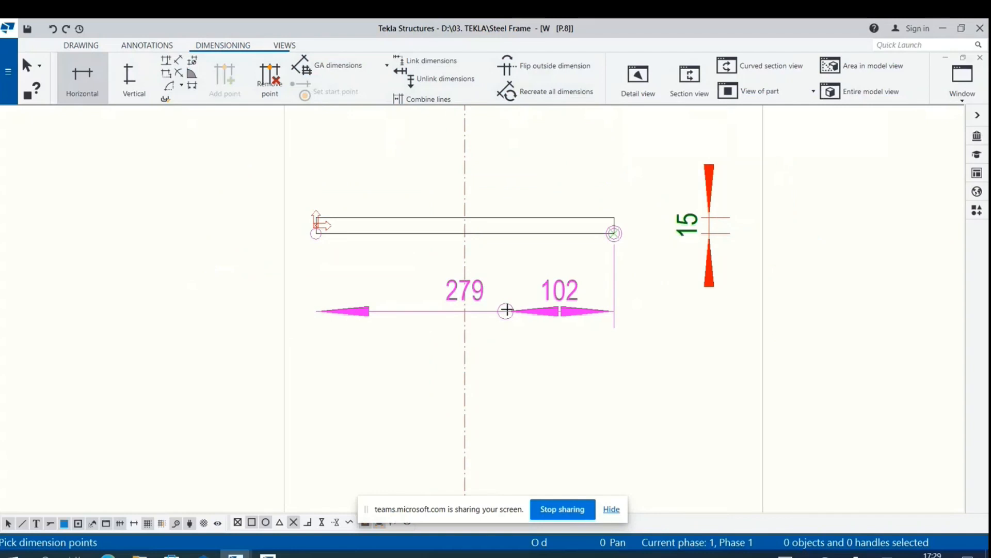
{"action": "middle_click", "coordinate": [504, 325]}
{"action": "scroll", "coordinate": [411, 325], "scroll_direction": "down", "scroll_amount": 4}
{"action": "scroll", "coordinate": [359, 320], "scroll_direction": "down", "scroll_amount": 3}
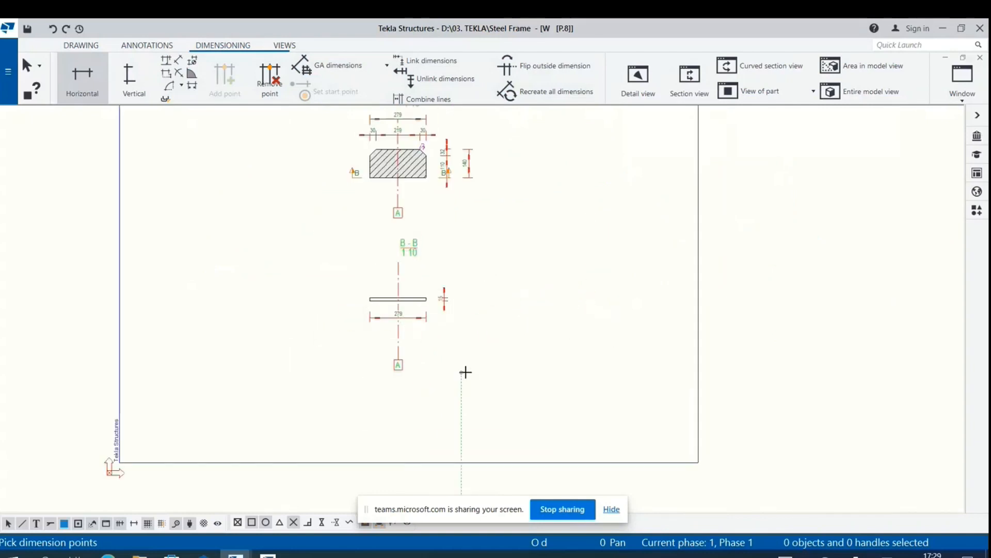
{"action": "key", "text": "Escape"}
{"action": "scroll", "coordinate": [432, 372], "scroll_direction": "down", "scroll_amount": 2}
{"action": "scroll", "coordinate": [666, 286], "scroll_direction": "up", "scroll_amount": 1}
{"action": "scroll", "coordinate": [671, 292], "scroll_direction": "up", "scroll_amount": 1}
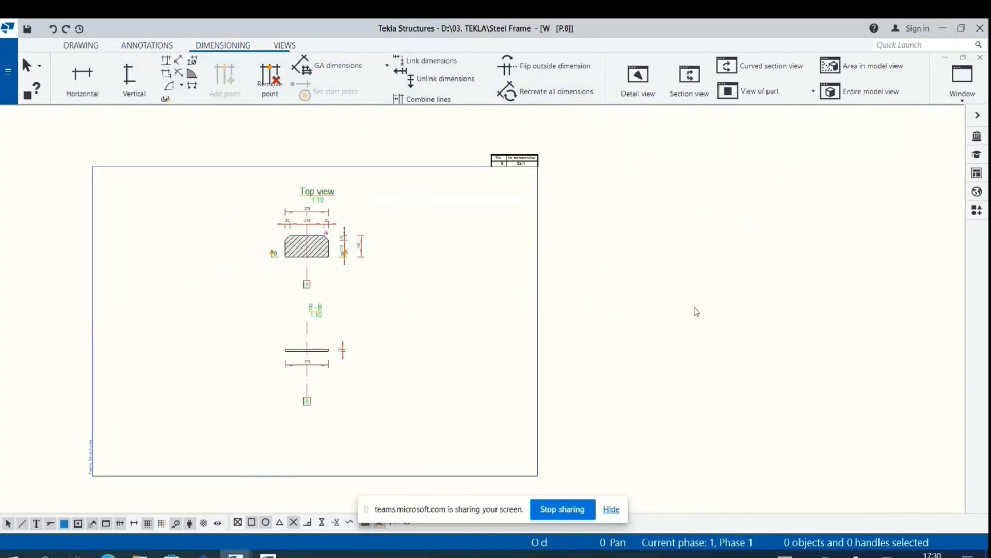
Step: Open the Deb_Hala VLG layout from the single-part drawing properties and disable its assembly, cast unit and GA drawing types
{"action": "double_click", "coordinate": [704, 310]}
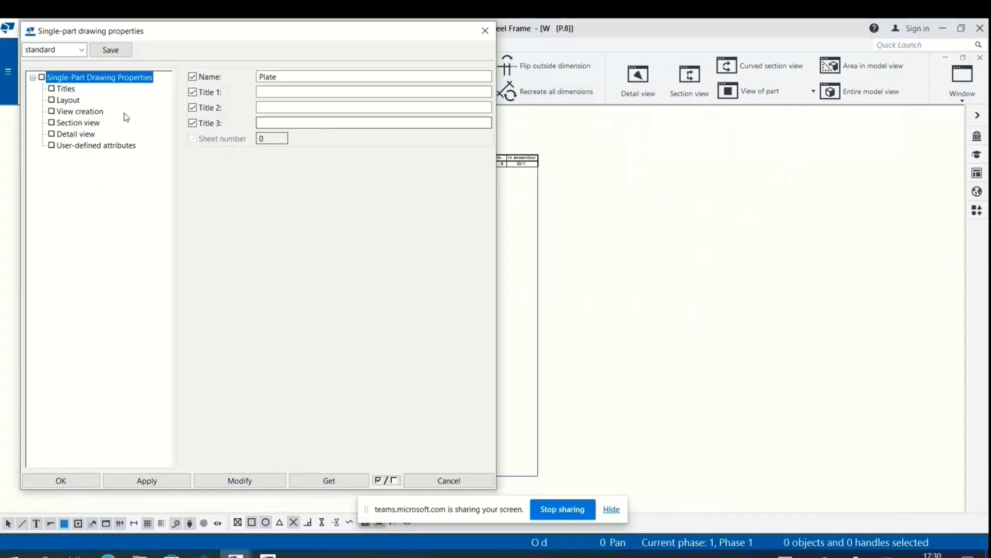
{"action": "left_click", "coordinate": [72, 101]}
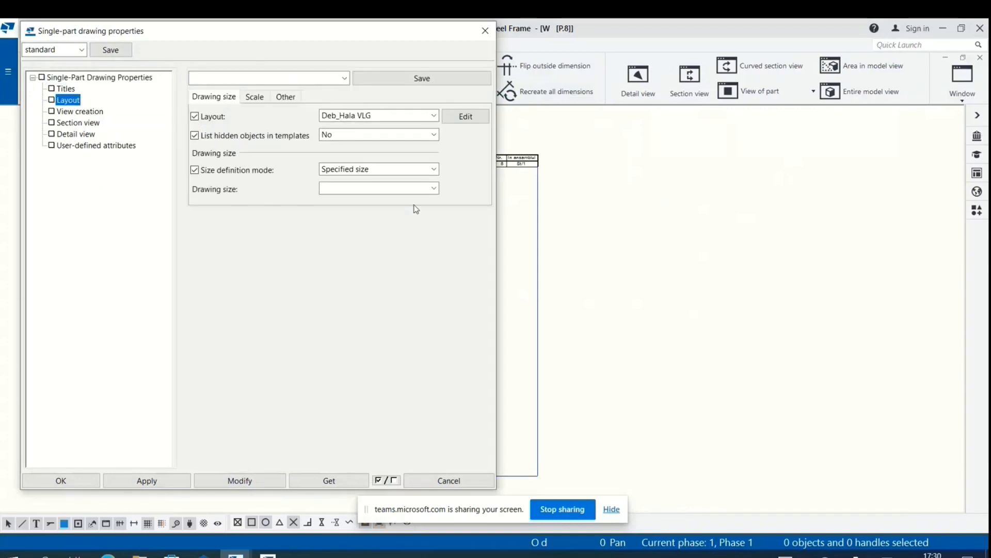
{"action": "left_click", "coordinate": [466, 117]}
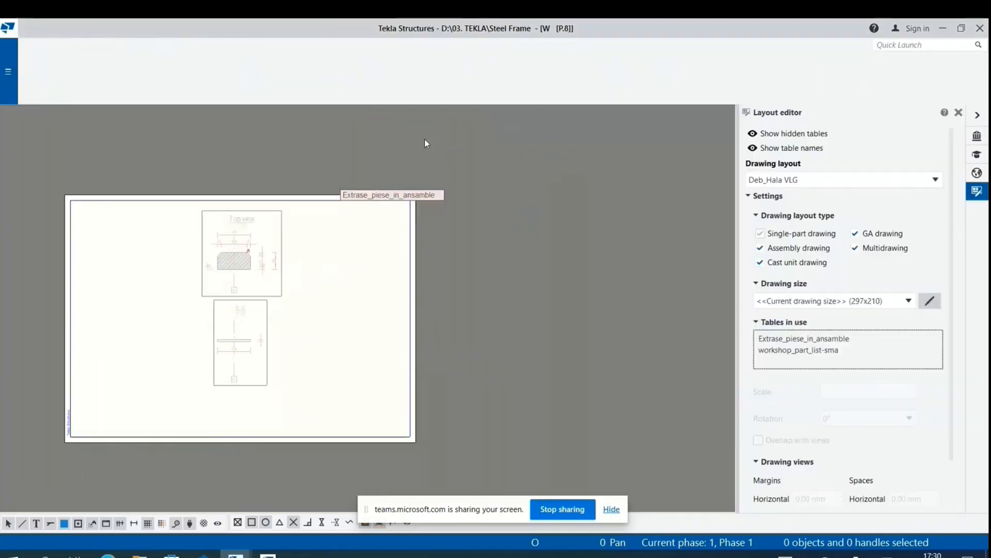
{"action": "left_click", "coordinate": [824, 181]}
{"action": "left_click", "coordinate": [824, 183]}
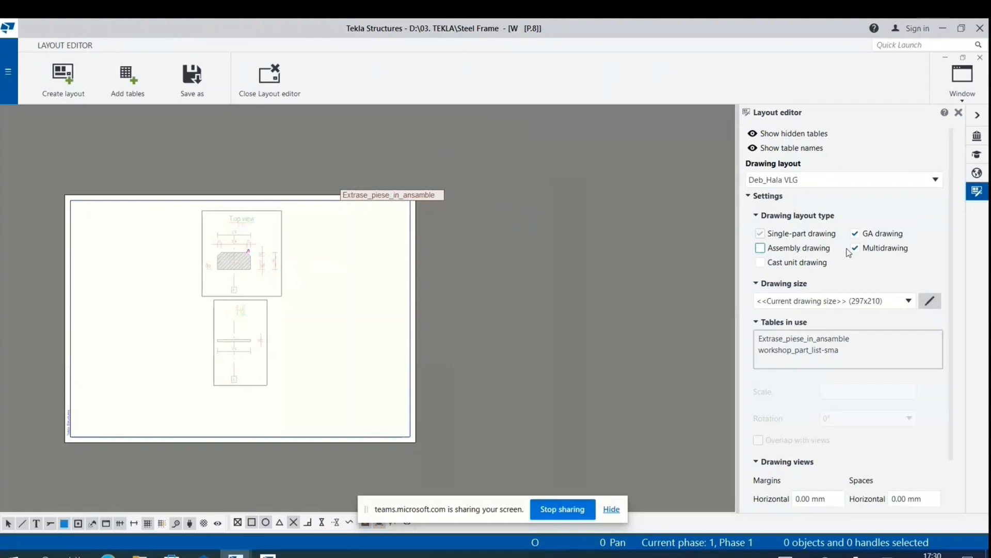
Step: Replace the layout's own sheet size with A3, enable the secondary frame, and close the layout editor
{"action": "left_click", "coordinate": [939, 299]}
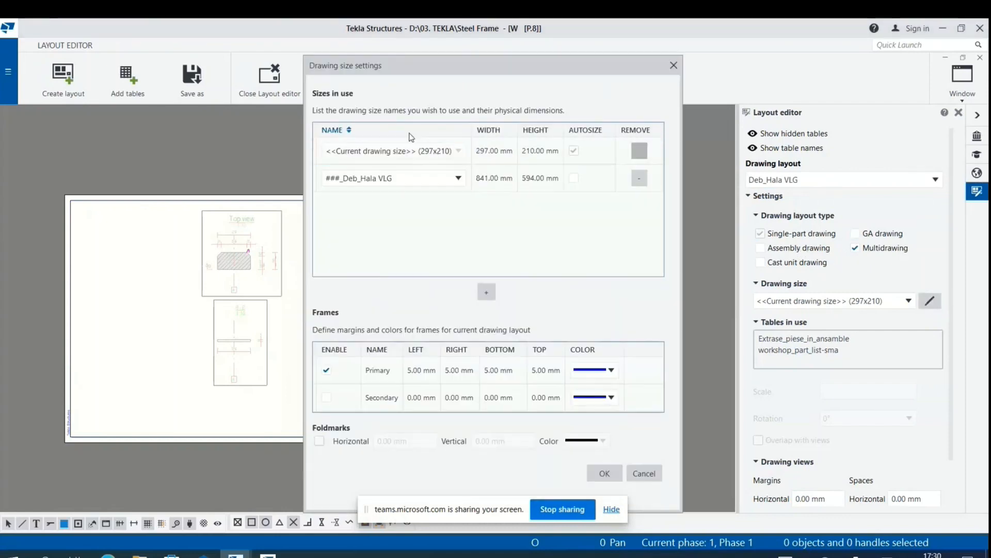
{"action": "left_click", "coordinate": [458, 178]}
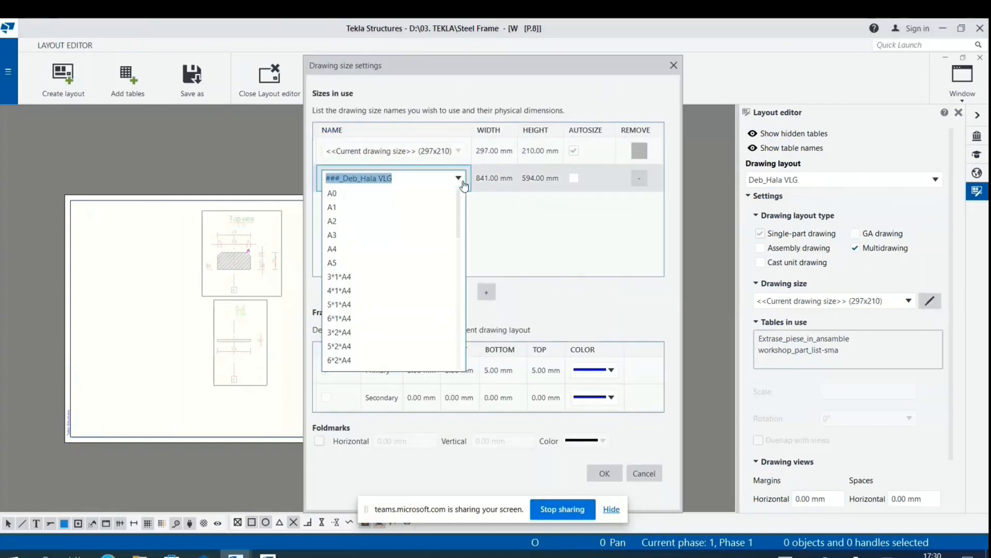
{"action": "left_click", "coordinate": [345, 235]}
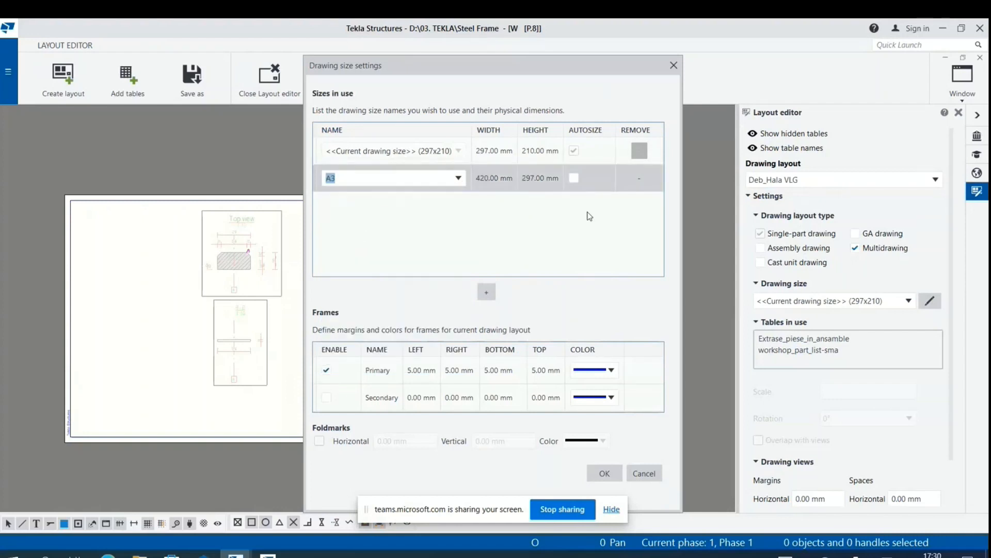
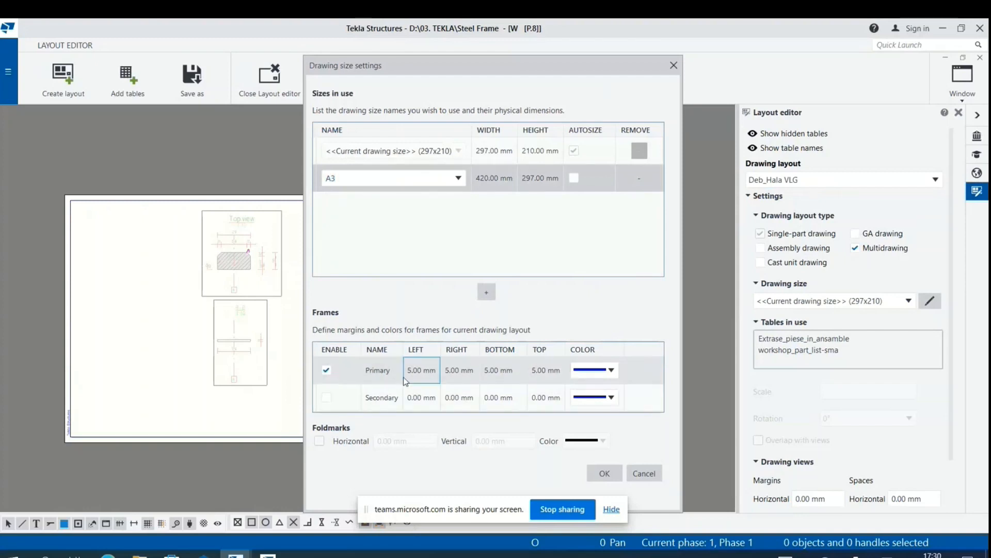
{"action": "left_click", "coordinate": [326, 397]}
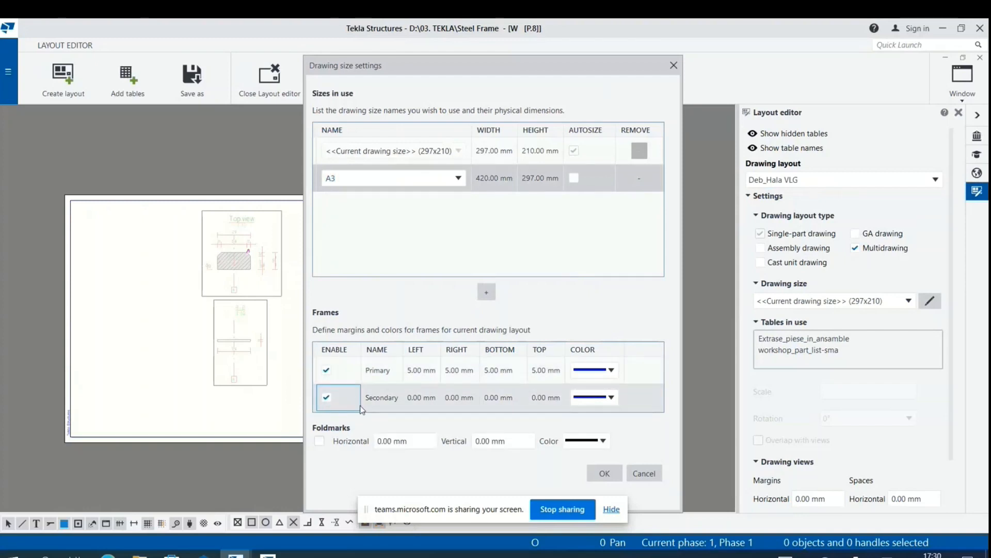
{"action": "left_click", "coordinate": [605, 473]}
{"action": "scroll", "coordinate": [623, 247], "scroll_direction": "down", "scroll_amount": 3}
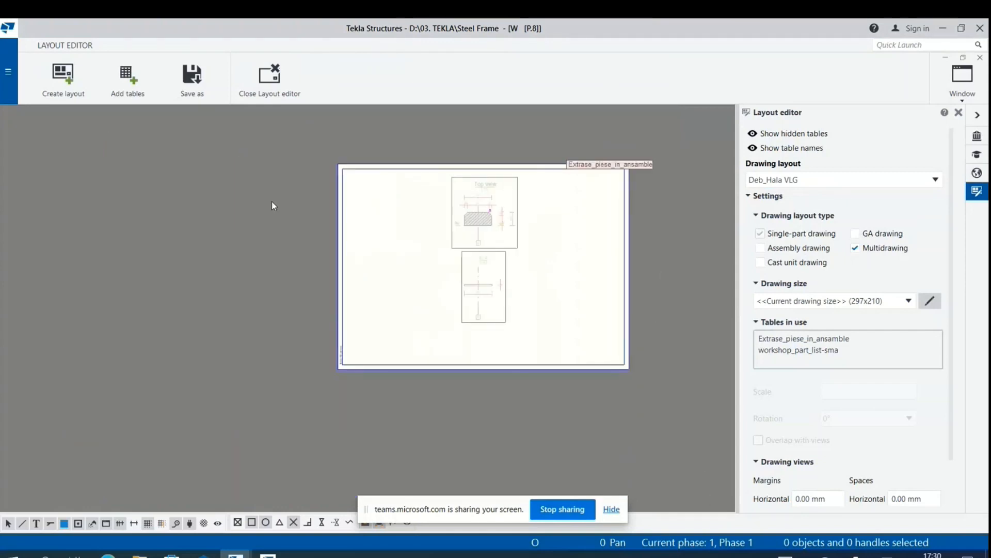
{"action": "left_click", "coordinate": [981, 58]}
{"action": "left_click", "coordinate": [489, 291]}
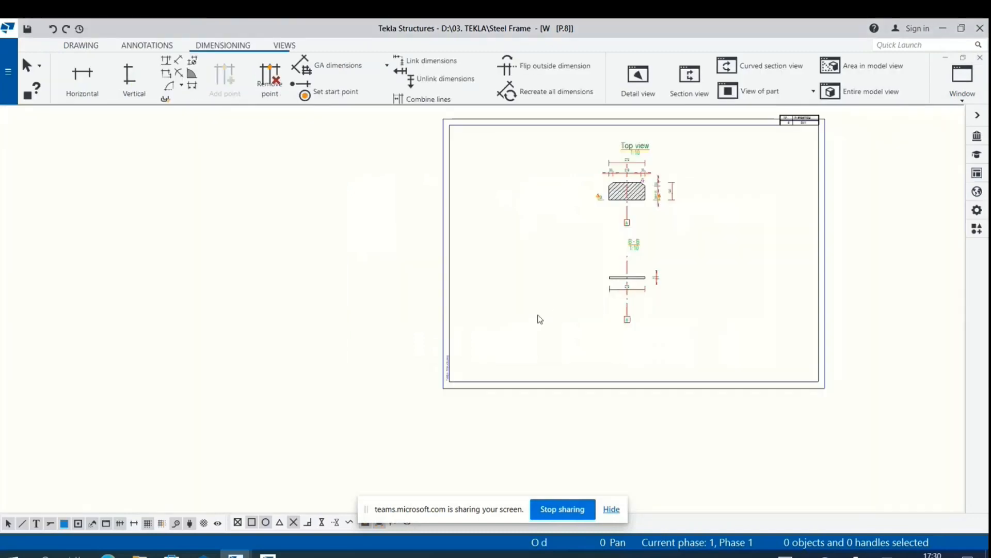
{"action": "scroll", "coordinate": [539, 295], "scroll_direction": "up", "scroll_amount": 3}
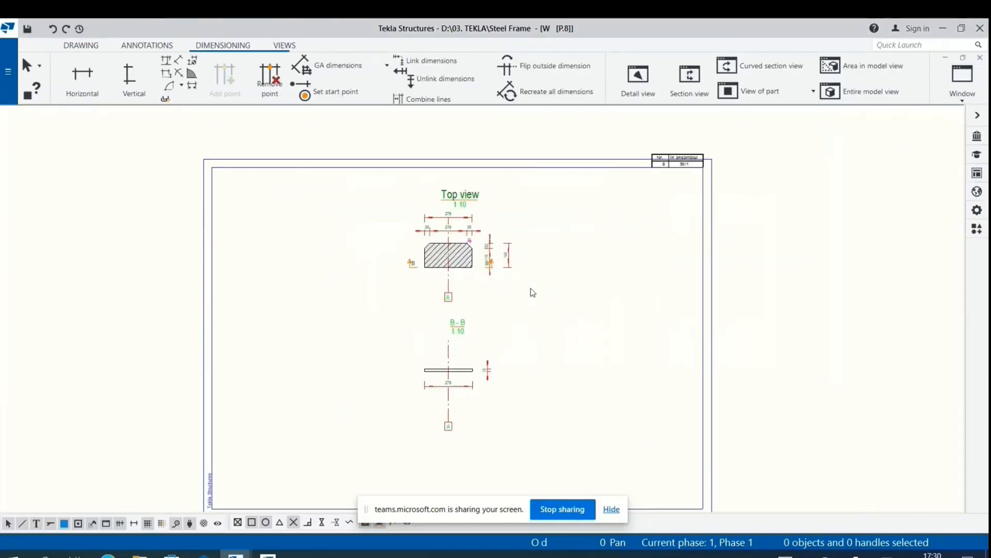
{"action": "scroll", "coordinate": [687, 165], "scroll_direction": "up", "scroll_amount": 2}
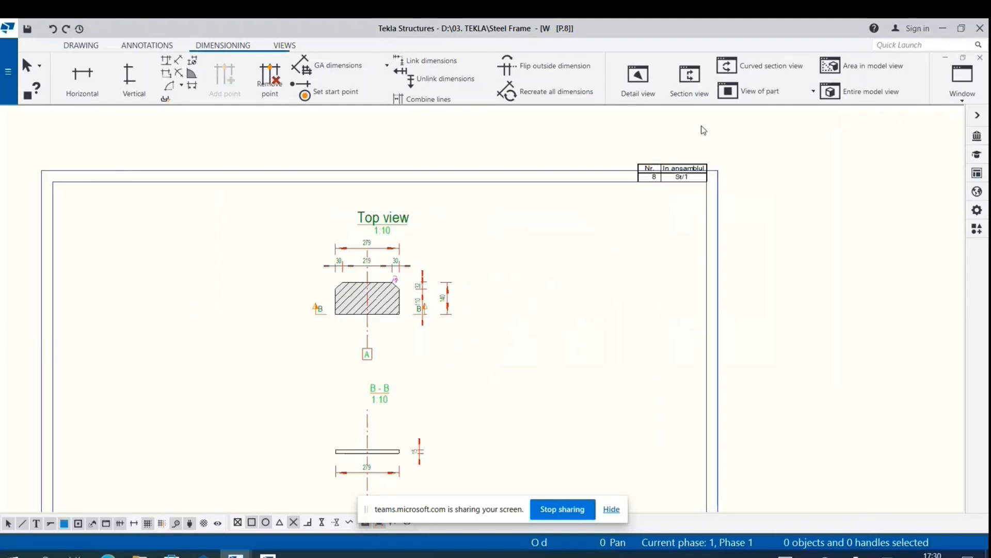
{"action": "scroll", "coordinate": [681, 176], "scroll_direction": "down", "scroll_amount": 2}
{"action": "double_click", "coordinate": [678, 173]}
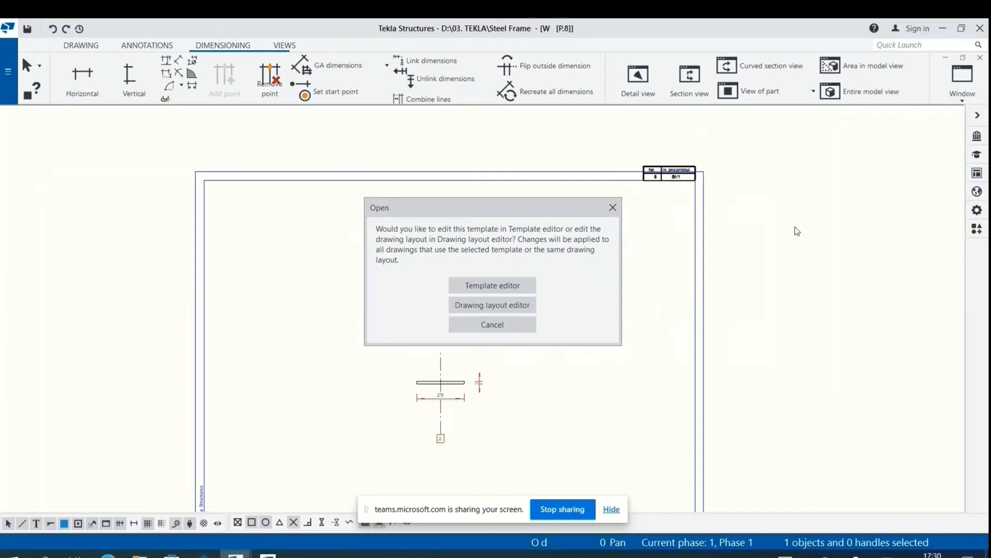
{"action": "left_click", "coordinate": [504, 325]}
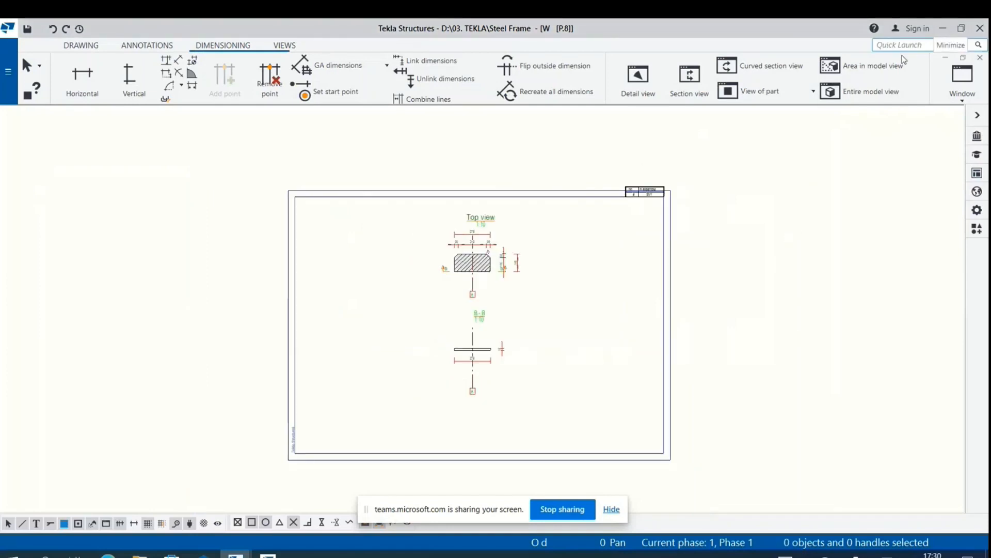
Step: Close the plate drawing and keep its changes
{"action": "left_click", "coordinate": [980, 57]}
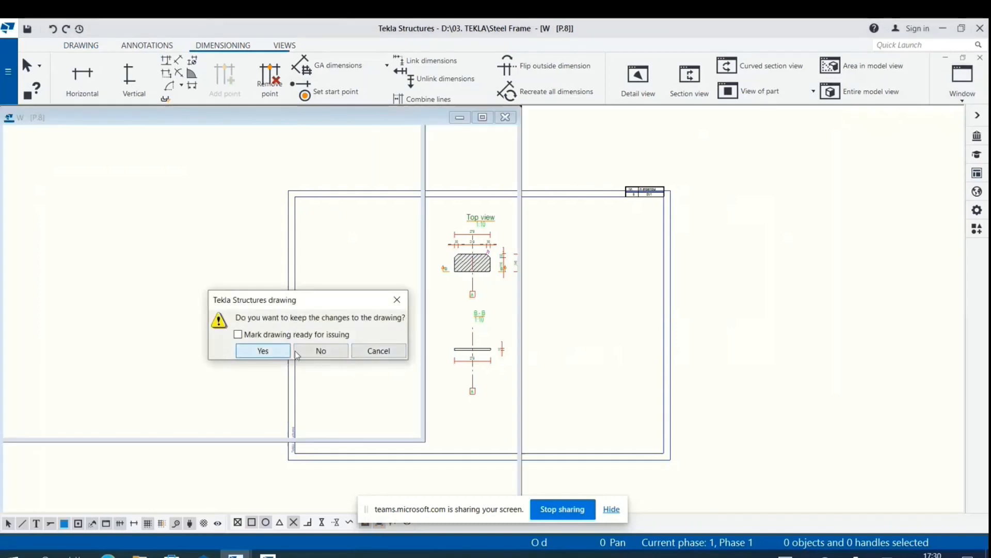
{"action": "key", "text": "Return"}
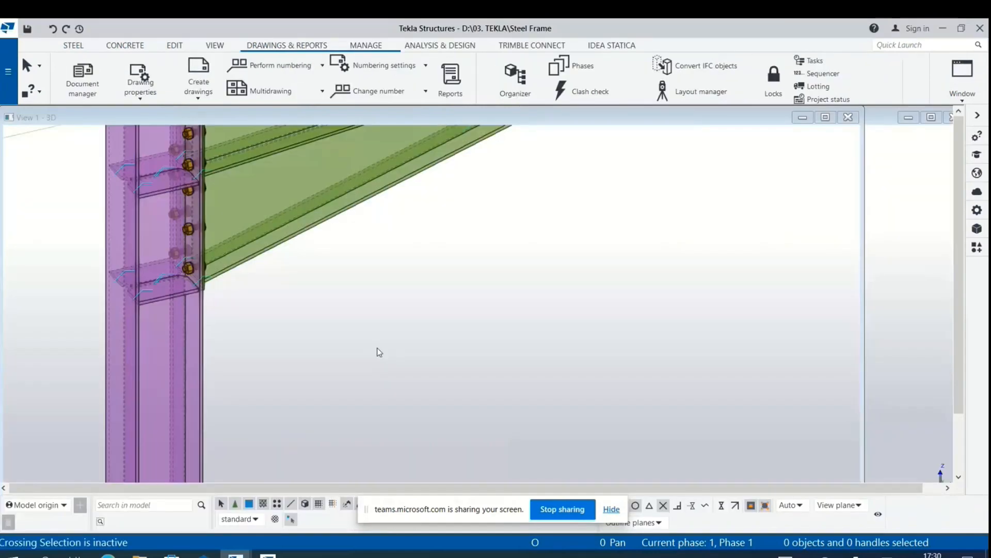
Step: Open the document manager beside the model and select the cap plate on top of the column
{"action": "middle_click_drag", "start_coordinate": [377, 348], "coordinate": [405, 311], "text": "ctrl"}
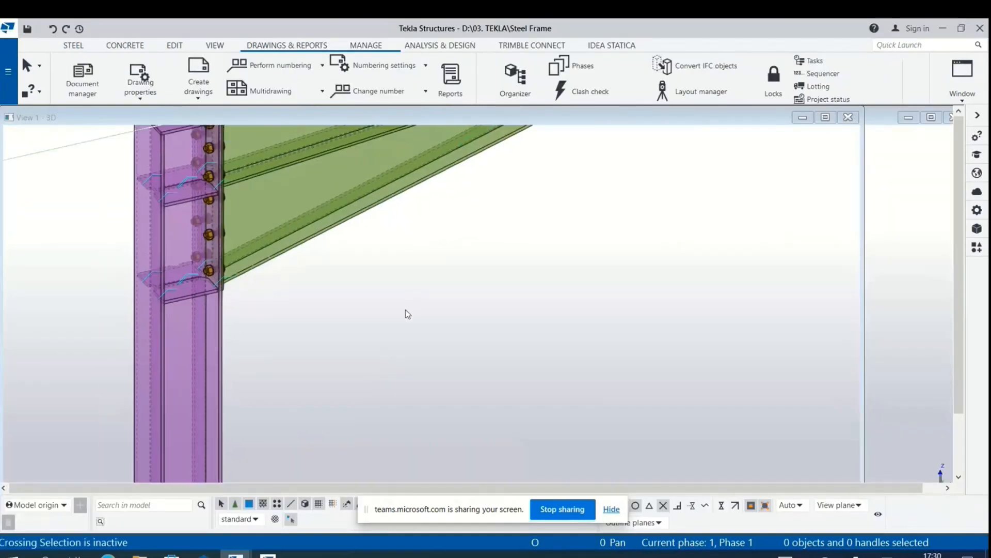
{"action": "scroll", "coordinate": [405, 311], "scroll_direction": "down", "scroll_amount": 2}
{"action": "scroll", "coordinate": [258, 149], "scroll_direction": "up", "scroll_amount": 2}
{"action": "scroll", "coordinate": [257, 154], "scroll_direction": "up", "scroll_amount": 2}
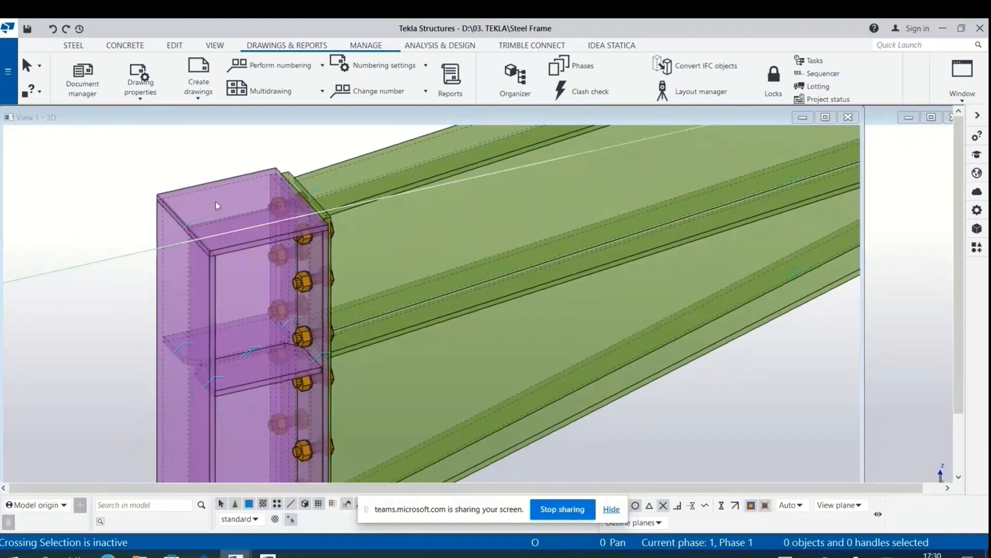
{"action": "left_click", "coordinate": [84, 77]}
{"action": "left_click_drag", "start_coordinate": [521, 102], "coordinate": [820, 53]}
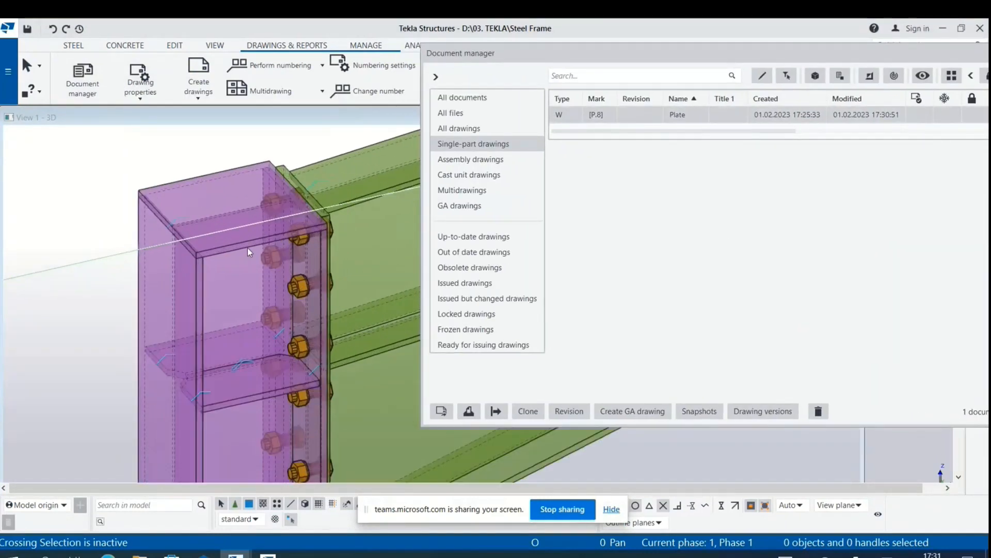
{"action": "left_click", "coordinate": [247, 249]}
{"action": "scroll", "coordinate": [85, 277], "scroll_direction": "down", "scroll_amount": 2}
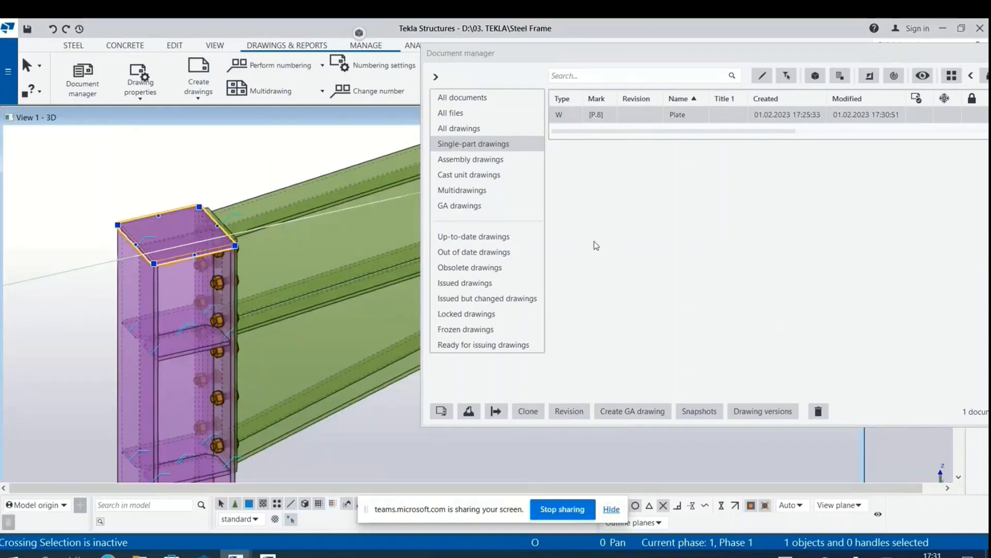
{"action": "left_click_drag", "start_coordinate": [727, 50], "coordinate": [529, 31]}
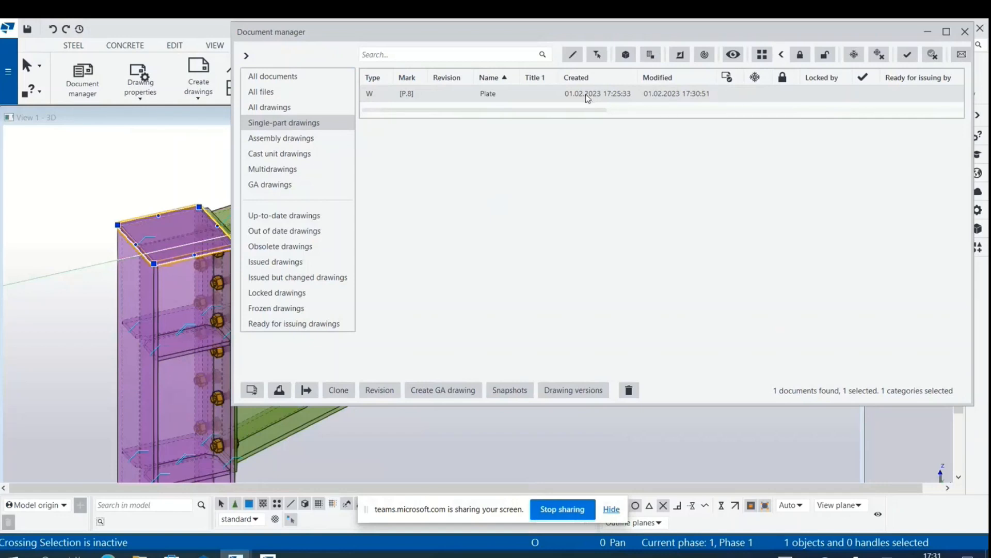
Step: Clone the stiffener plate's P.8 drawing for the selected cap plate, cloning all object types, and dismiss the template warning
{"action": "left_click", "coordinate": [341, 390]}
{"action": "left_click", "coordinate": [92, 433]}
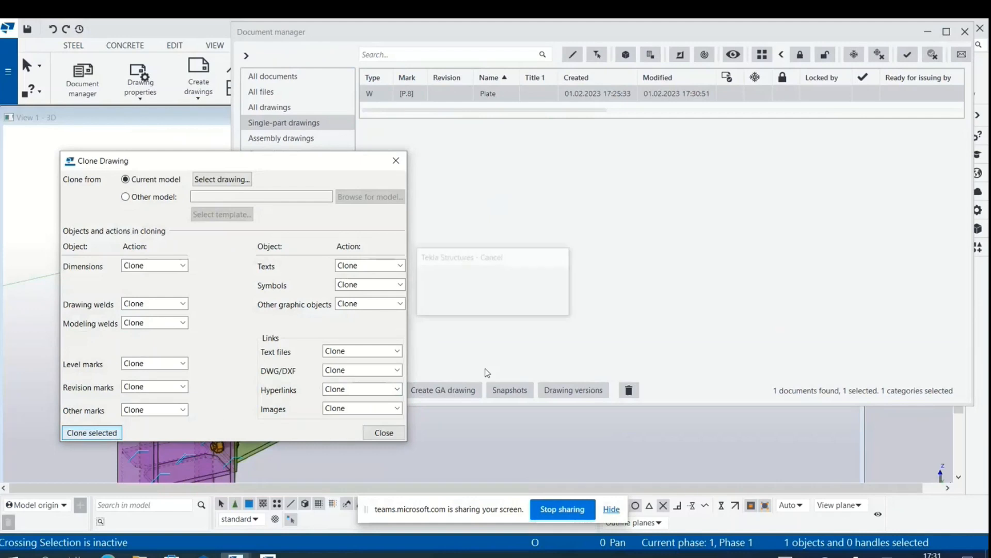
{"action": "left_click", "coordinate": [396, 160]}
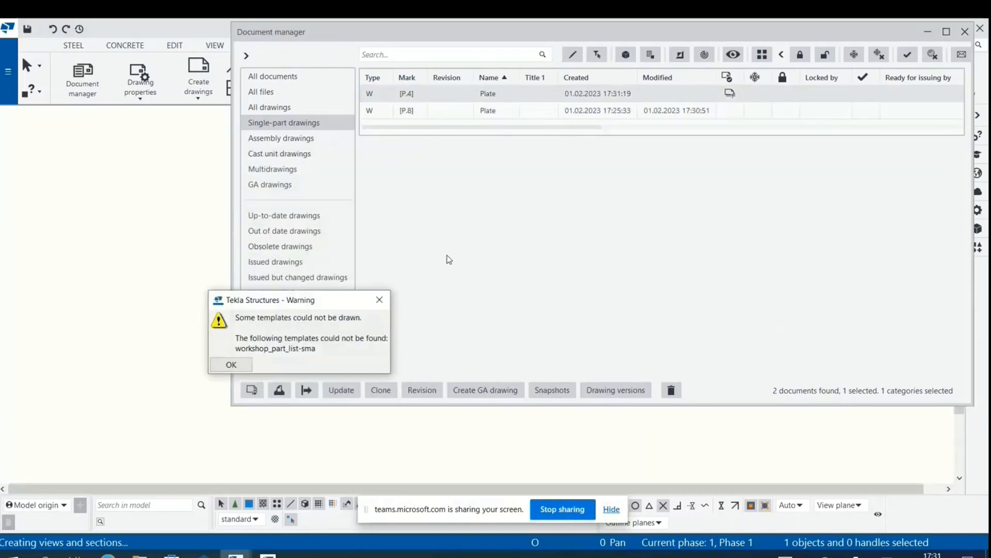
{"action": "left_click", "coordinate": [227, 366]}
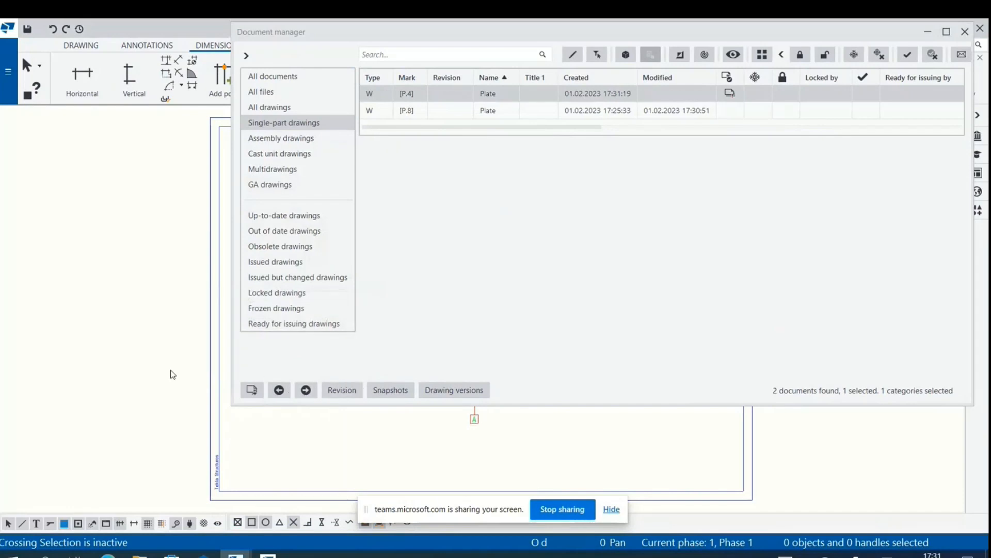
Step: Examine the top view and section B-B of the cloned cap plate drawing
{"action": "left_click", "coordinate": [928, 32]}
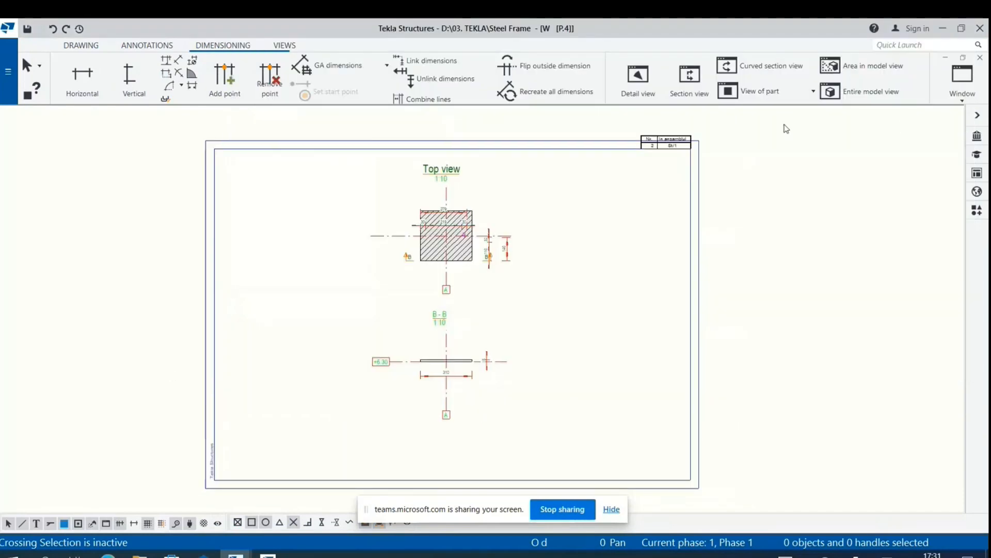
{"action": "scroll", "coordinate": [522, 270], "scroll_direction": "up", "scroll_amount": 2}
{"action": "scroll", "coordinate": [481, 406], "scroll_direction": "up", "scroll_amount": 1}
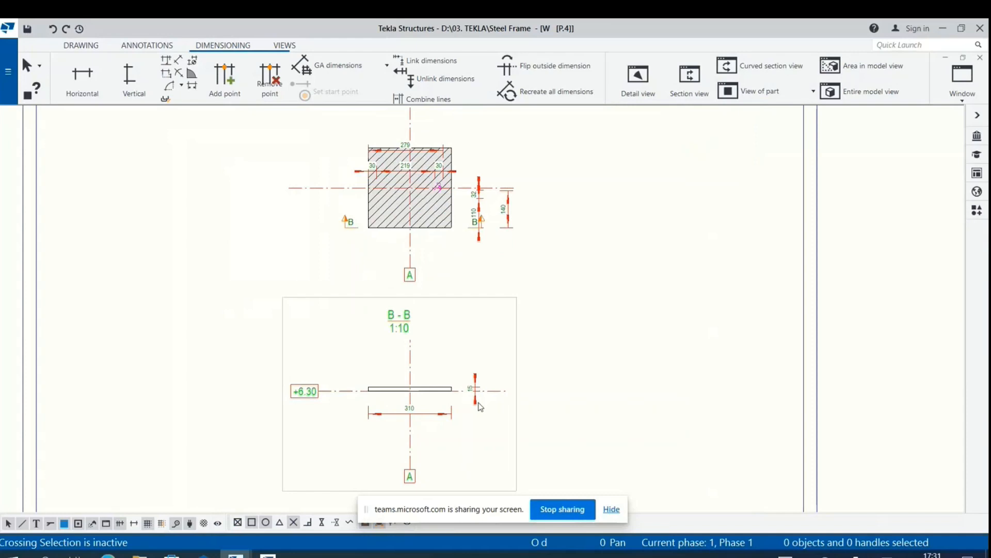
{"action": "scroll", "coordinate": [480, 407], "scroll_direction": "up", "scroll_amount": 1}
{"action": "scroll", "coordinate": [490, 387], "scroll_direction": "up", "scroll_amount": 1}
{"action": "scroll", "coordinate": [420, 277], "scroll_direction": "down", "scroll_amount": 2}
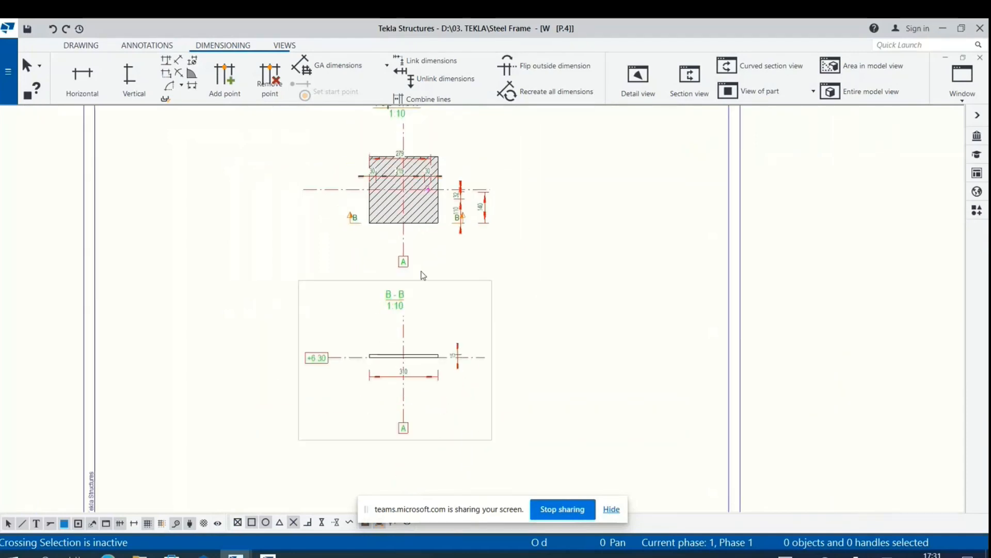
{"action": "scroll", "coordinate": [513, 350], "scroll_direction": "up", "scroll_amount": 3}
{"action": "scroll", "coordinate": [513, 350], "scroll_direction": "down", "scroll_amount": 2}
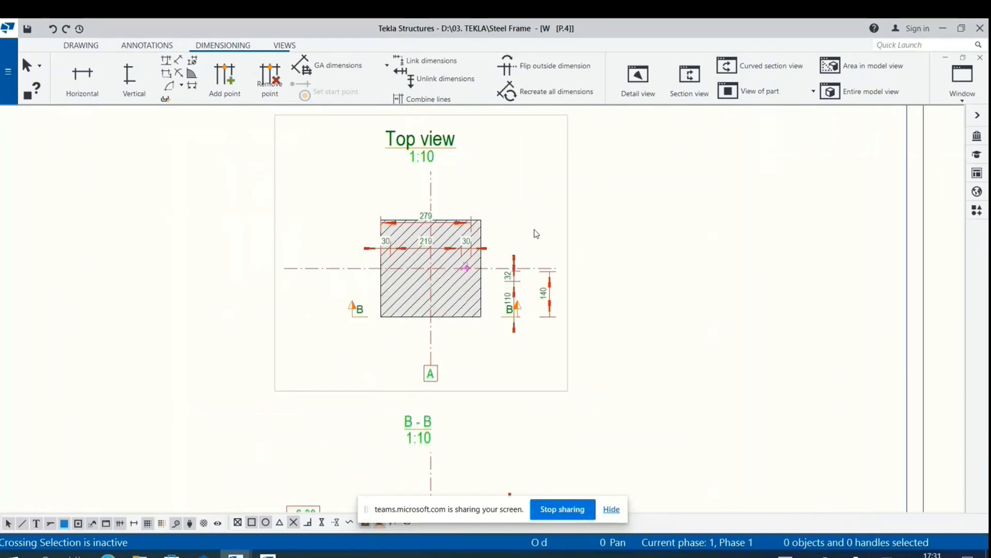
Step: Delete all the horizontal and vertical dimensions cloned into the cap plate's top view
{"action": "left_click", "coordinate": [515, 289]}
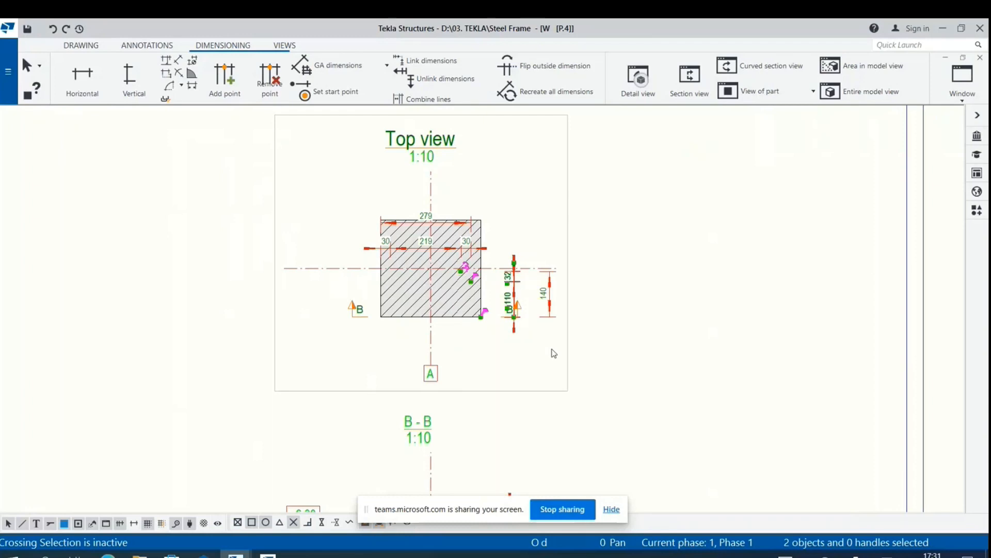
{"action": "key", "text": "Delete"}
{"action": "left_click", "coordinate": [551, 295]}
{"action": "key", "text": "Delete"}
{"action": "scroll", "coordinate": [470, 267], "scroll_direction": "up", "scroll_amount": 2}
{"action": "left_click", "coordinate": [483, 261]}
{"action": "key", "text": "Delete"}
{"action": "left_click", "coordinate": [478, 212]}
{"action": "key", "text": "Delete"}
{"action": "scroll", "coordinate": [478, 208], "scroll_direction": "down", "scroll_amount": 2}
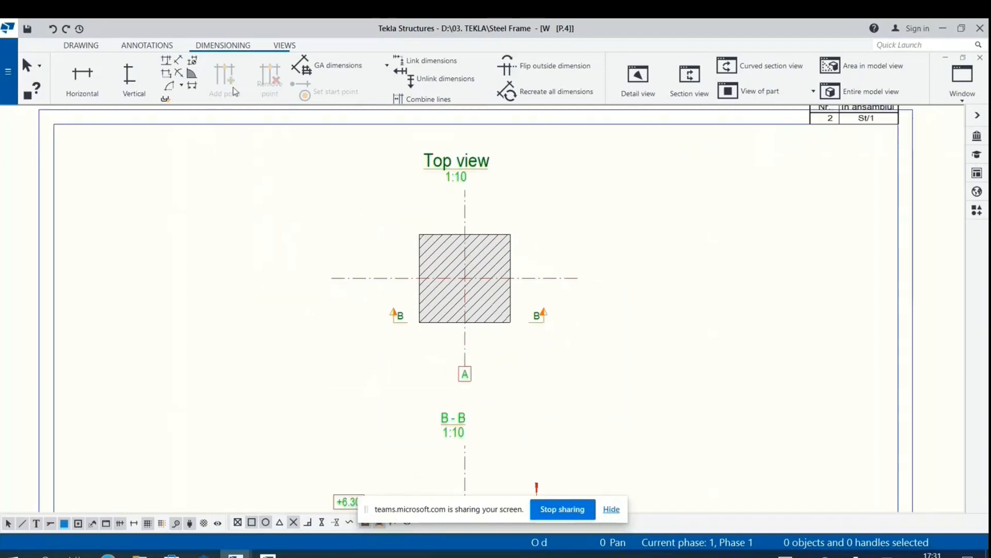
Step: Add a horizontal dimension across the cap plate's full width, placed above the plate in the top view
{"action": "left_click", "coordinate": [147, 45]}
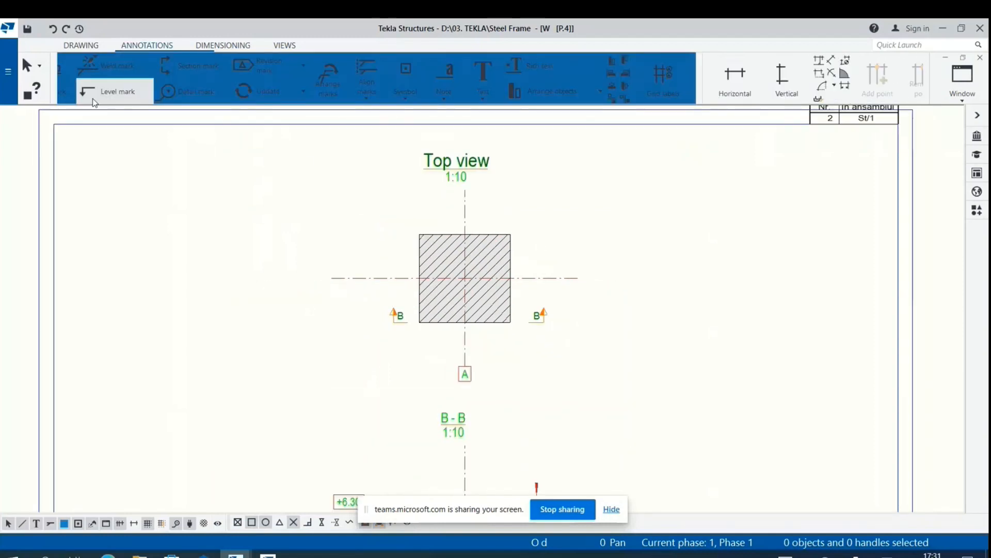
{"action": "left_click", "coordinate": [84, 46]}
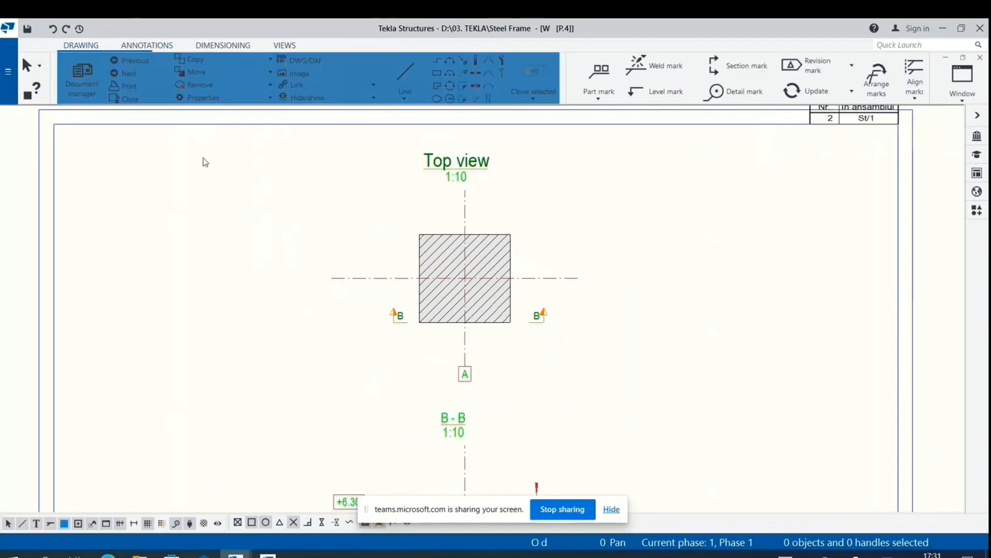
{"action": "left_click", "coordinate": [218, 46]}
{"action": "left_click", "coordinate": [82, 77]}
{"action": "scroll", "coordinate": [485, 316], "scroll_direction": "up", "scroll_amount": 1}
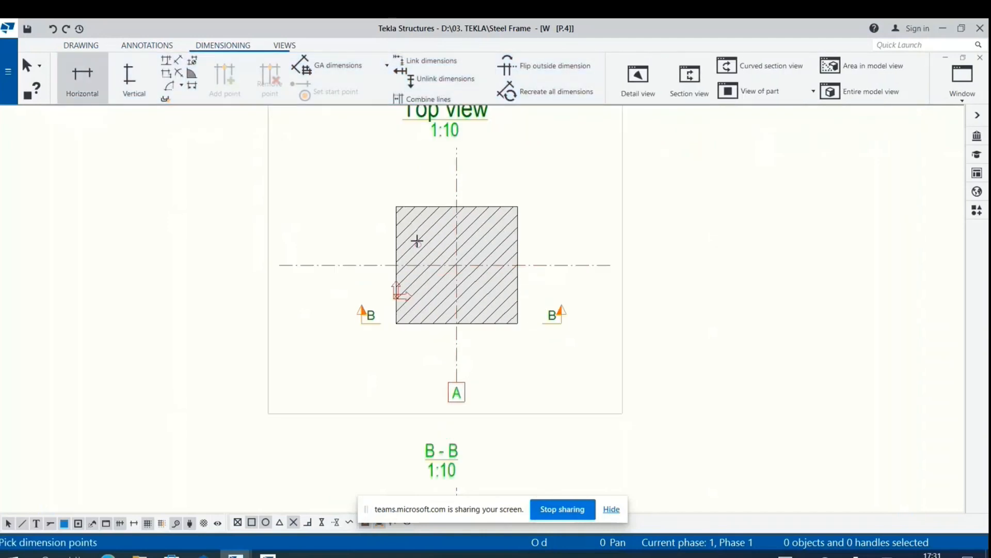
{"action": "scroll", "coordinate": [397, 204], "scroll_direction": "up", "scroll_amount": 2}
{"action": "left_click", "coordinate": [572, 210]}
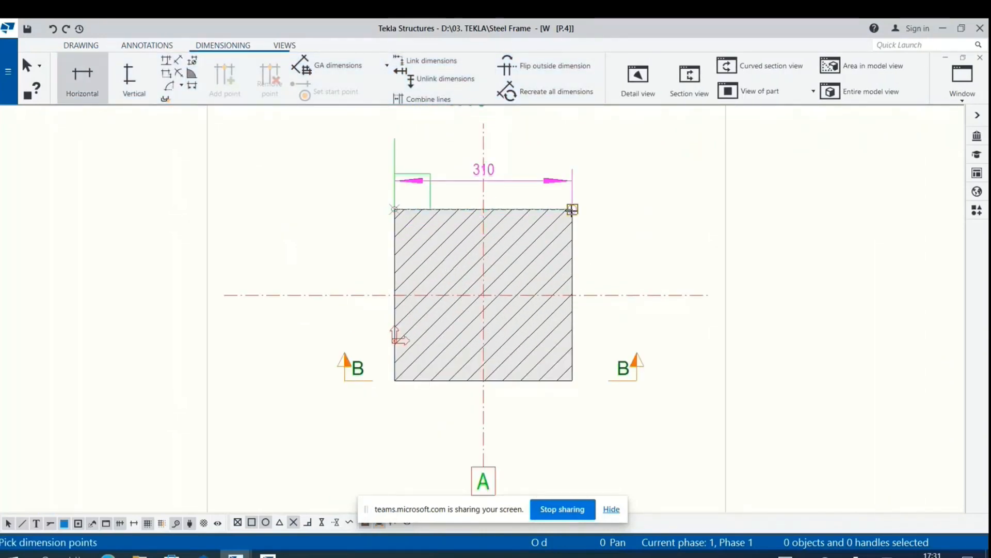
{"action": "middle_click", "coordinate": [332, 170]}
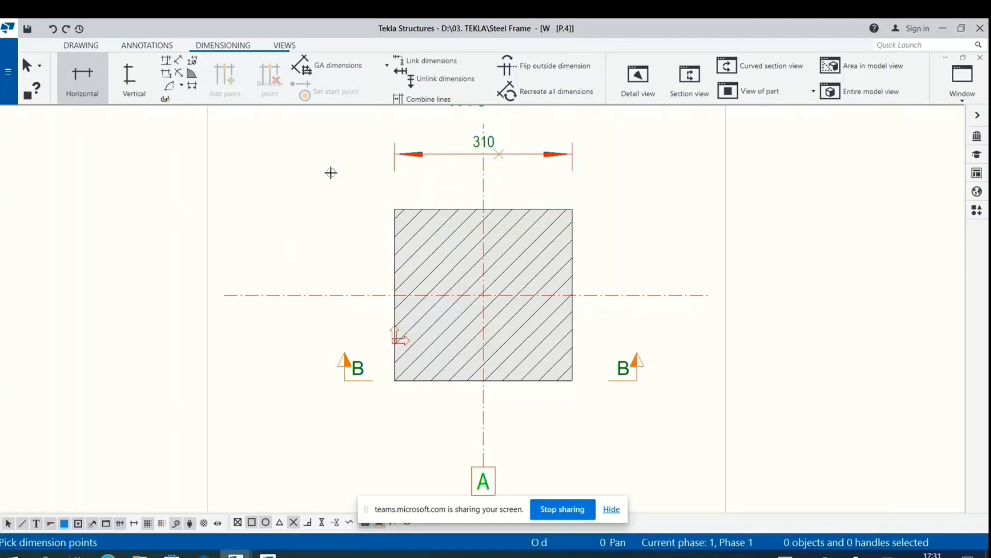
Step: Add a vertical dimension between the cap plate's right-hand corners, placed beside the plate in the top view
{"action": "scroll", "coordinate": [456, 294], "scroll_direction": "down", "scroll_amount": 1}
{"action": "scroll", "coordinate": [457, 303], "scroll_direction": "up", "scroll_amount": 2}
{"action": "scroll", "coordinate": [457, 312], "scroll_direction": "down", "scroll_amount": 1}
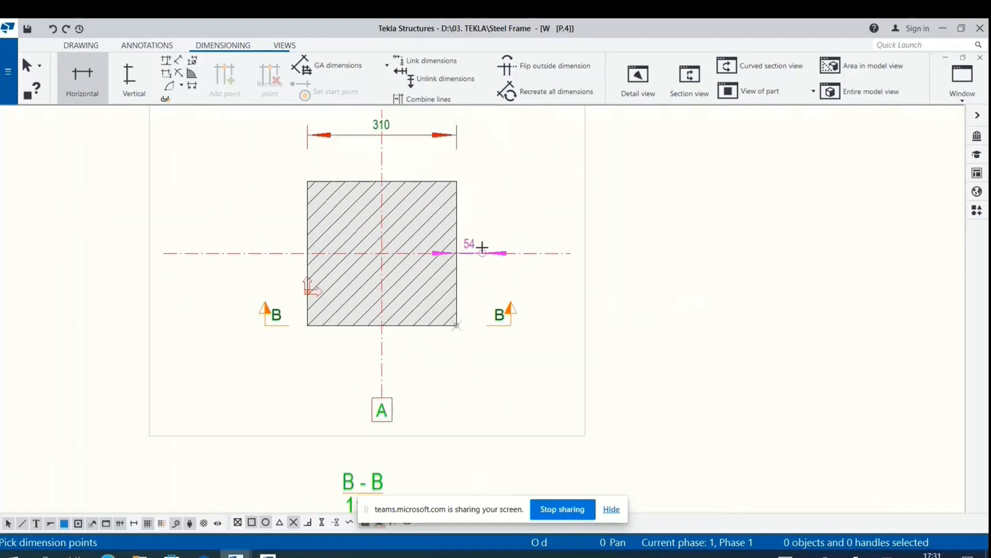
{"action": "scroll", "coordinate": [480, 235], "scroll_direction": "up", "scroll_amount": 1}
{"action": "scroll", "coordinate": [458, 176], "scroll_direction": "up", "scroll_amount": 1}
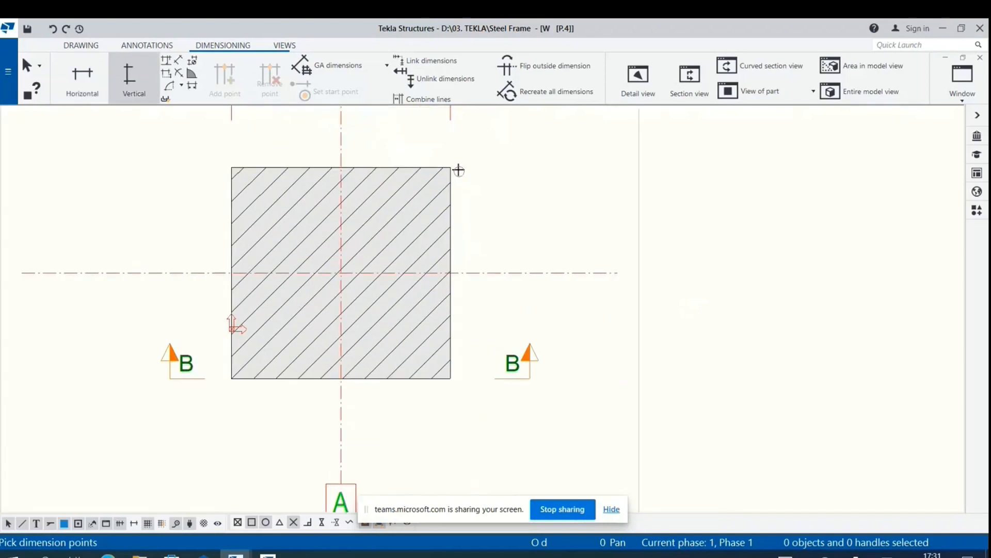
{"action": "left_click", "coordinate": [458, 171]}
{"action": "left_click", "coordinate": [450, 378]}
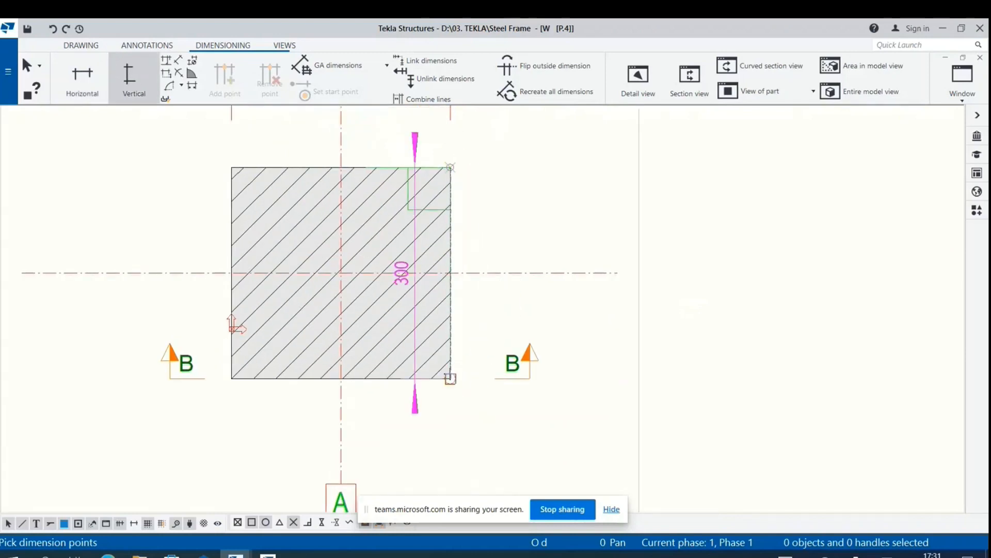
{"action": "scroll", "coordinate": [451, 378], "scroll_direction": "down", "scroll_amount": 3}
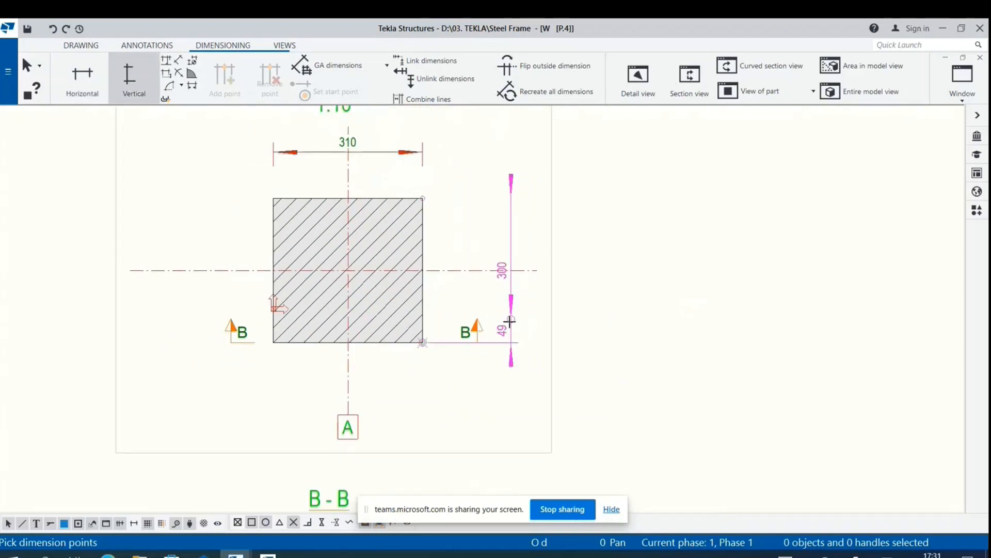
{"action": "middle_click", "coordinate": [510, 323]}
Step: Save the cap plate drawing and close it to return to the 3D model of the frame
{"action": "scroll", "coordinate": [415, 186], "scroll_direction": "down", "scroll_amount": 5}
{"action": "scroll", "coordinate": [449, 366], "scroll_direction": "up", "scroll_amount": 3}
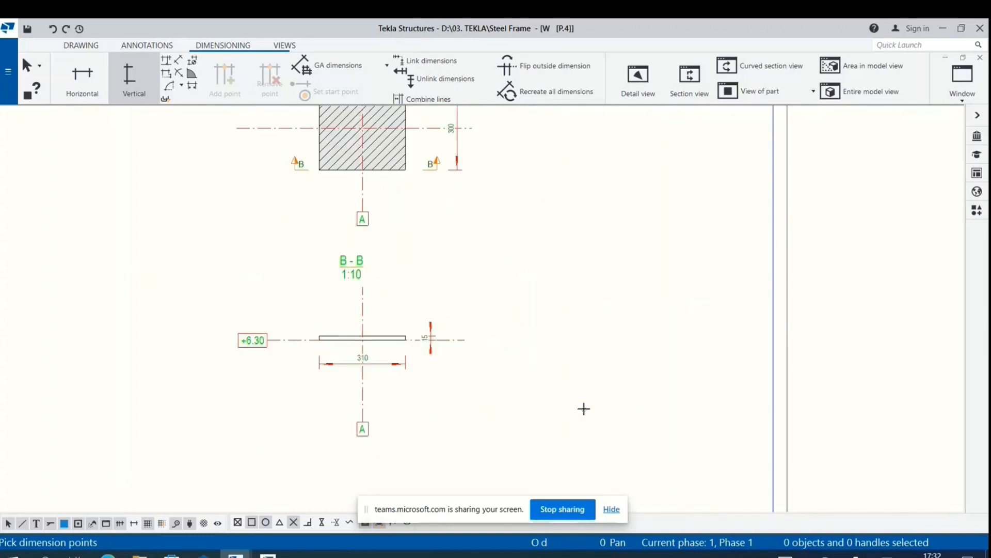
{"action": "scroll", "coordinate": [511, 359], "scroll_direction": "down", "scroll_amount": 3}
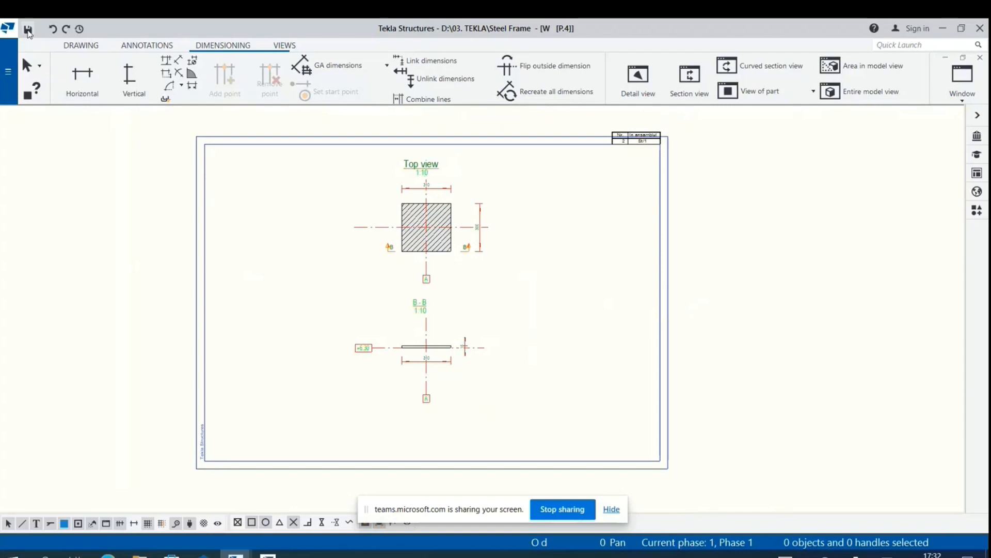
{"action": "left_click", "coordinate": [28, 30]}
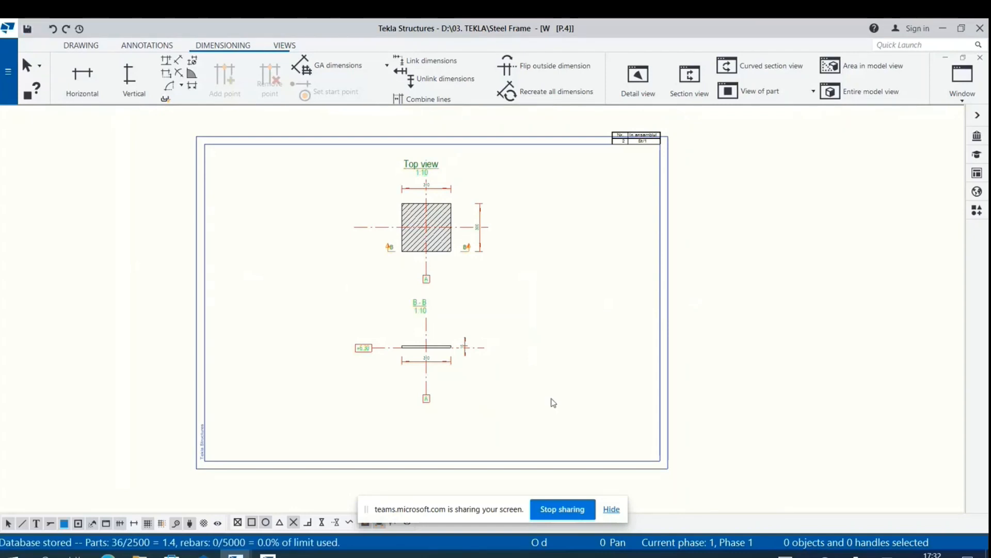
{"action": "scroll", "coordinate": [557, 398], "scroll_direction": "down", "scroll_amount": 1}
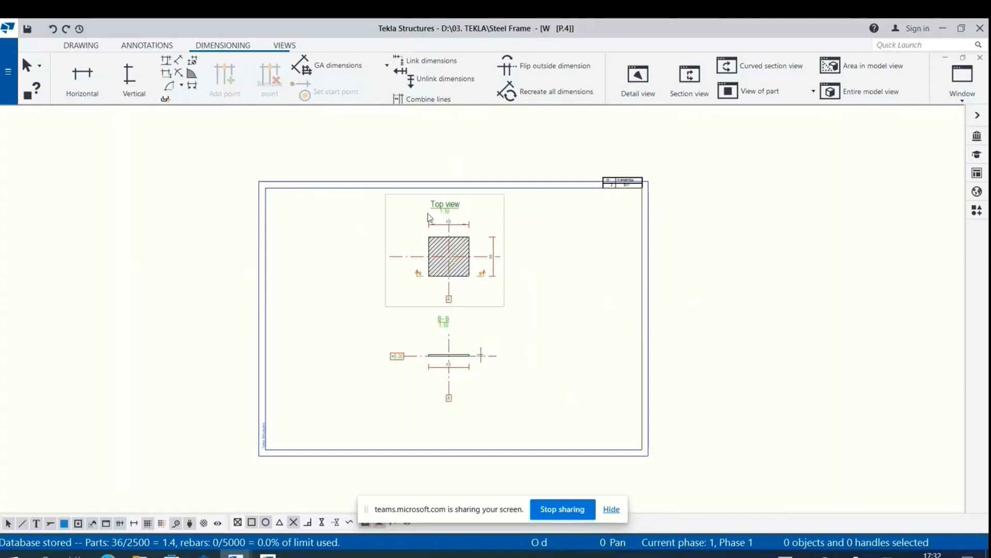
{"action": "left_click", "coordinate": [96, 45]}
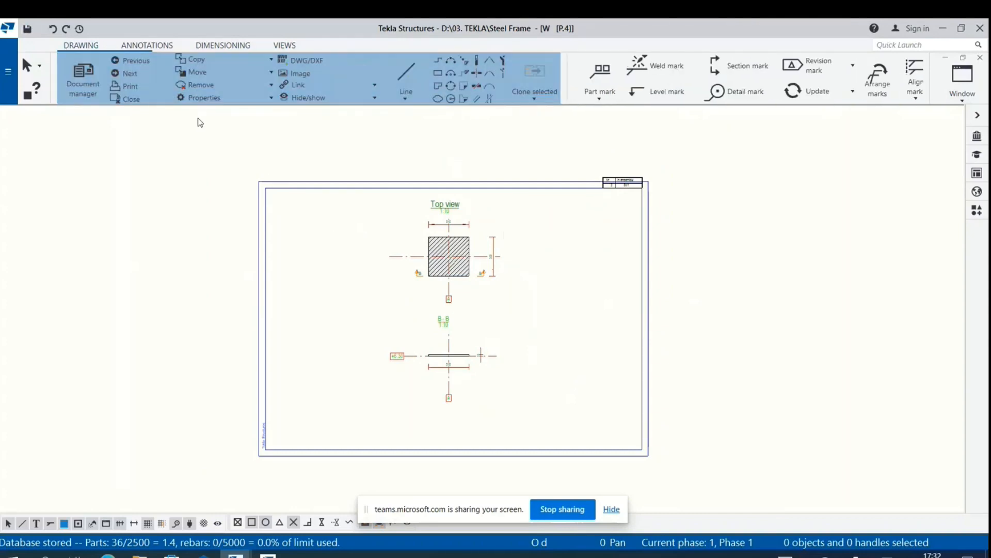
{"action": "left_click", "coordinate": [223, 44]}
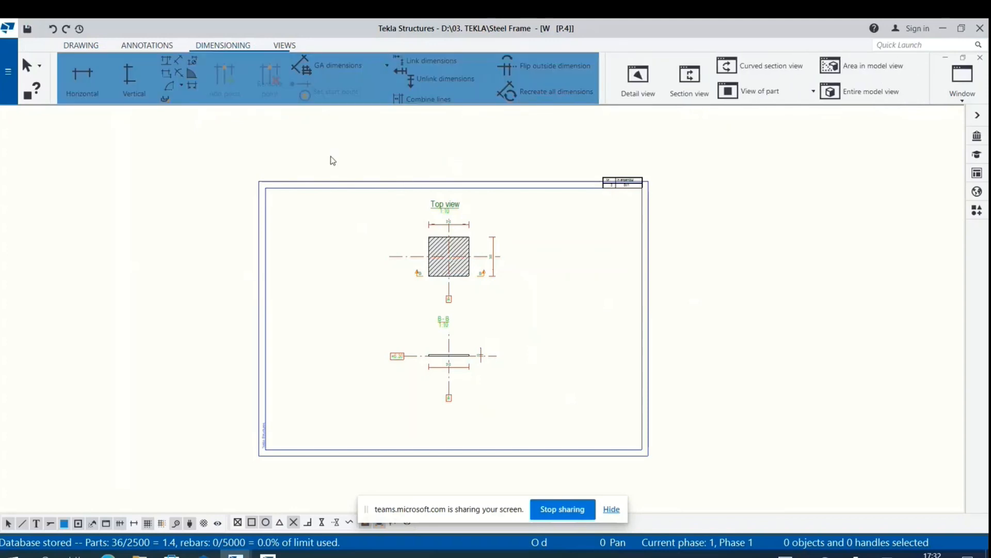
{"action": "left_click", "coordinate": [137, 45]}
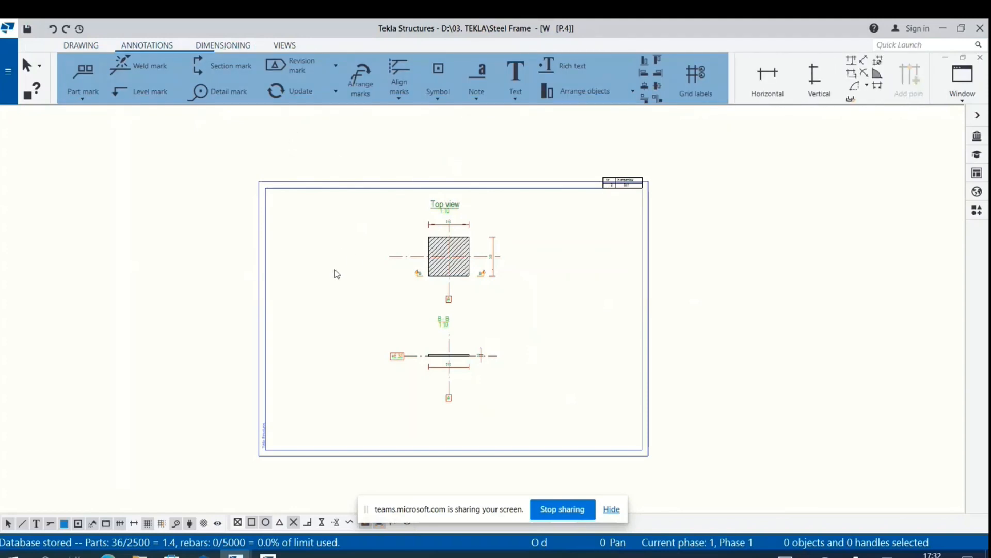
{"action": "left_click", "coordinate": [981, 58]}
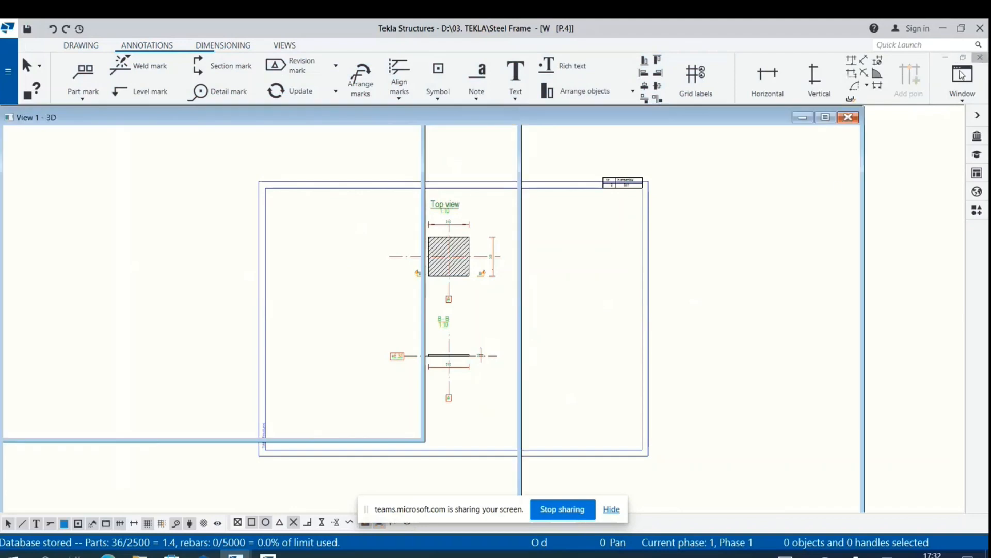
{"action": "scroll", "coordinate": [267, 307], "scroll_direction": "down", "scroll_amount": 10}
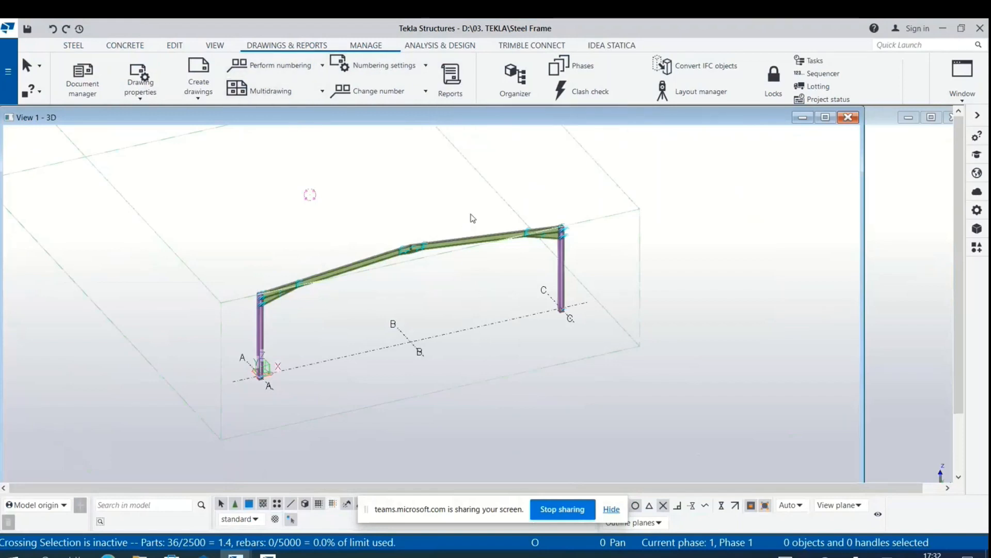
Step: Create the "0RO_Extras de ansamble + piese" report from all model objects and enlarge the resulting list
{"action": "left_click", "coordinate": [456, 98]}
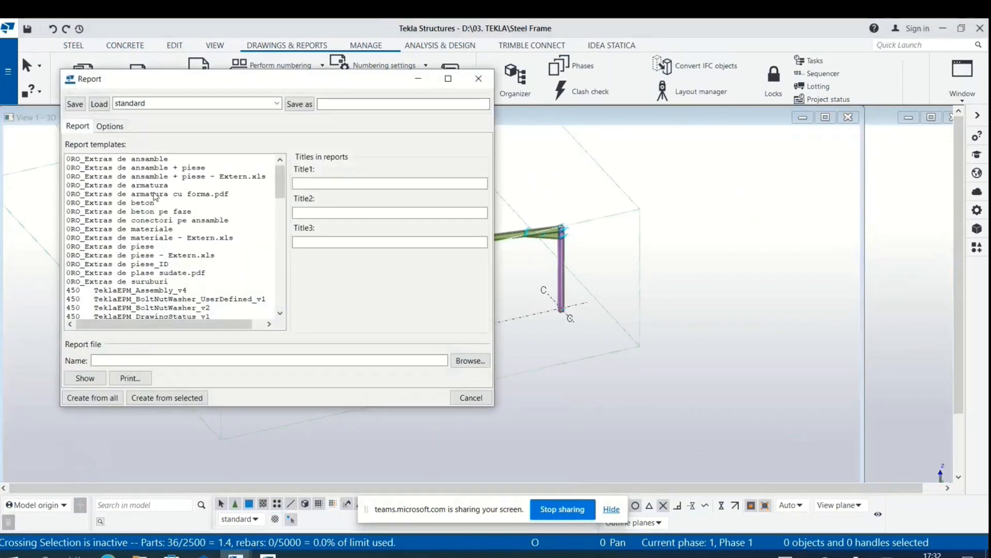
{"action": "left_click", "coordinate": [154, 168]}
{"action": "left_click", "coordinate": [91, 397]}
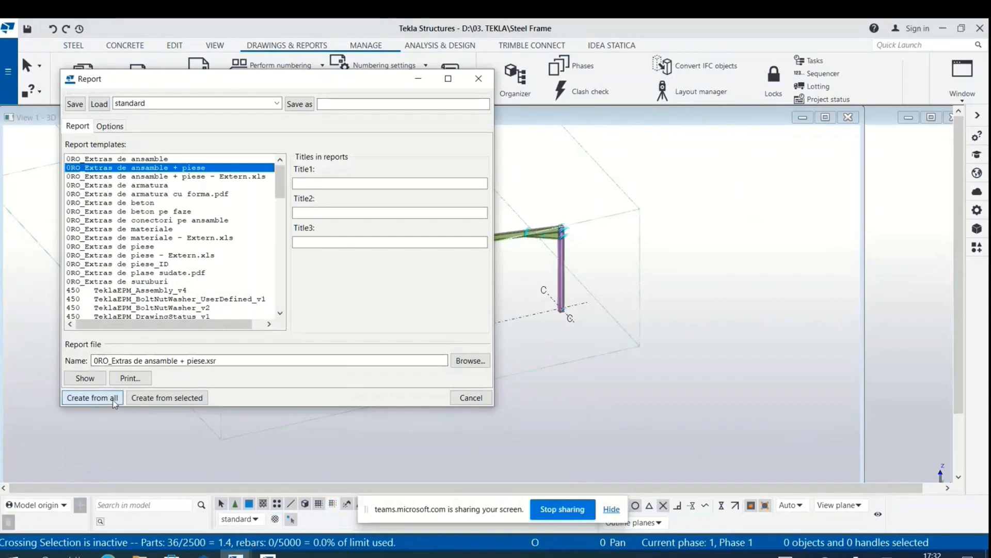
{"action": "left_click", "coordinate": [470, 300]}
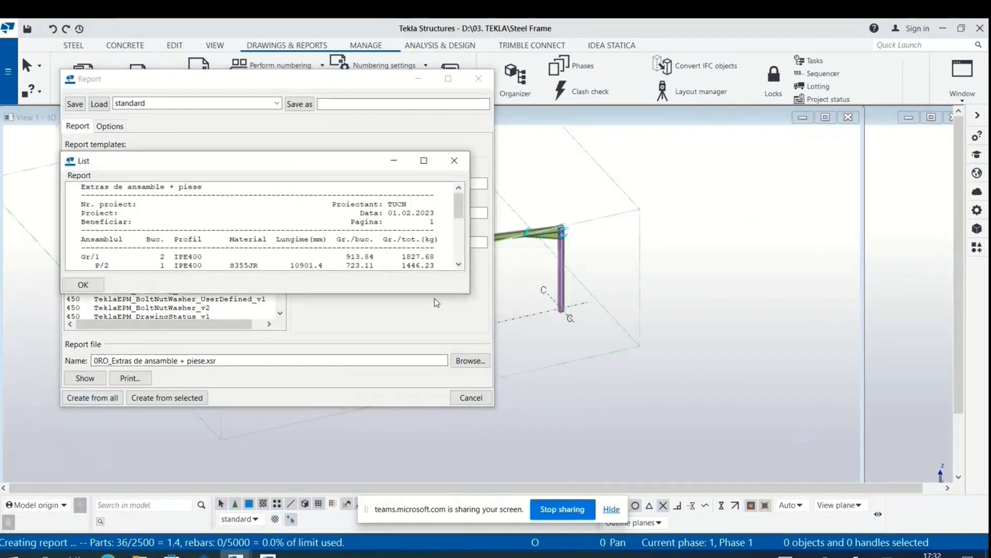
{"action": "left_click", "coordinate": [421, 161]}
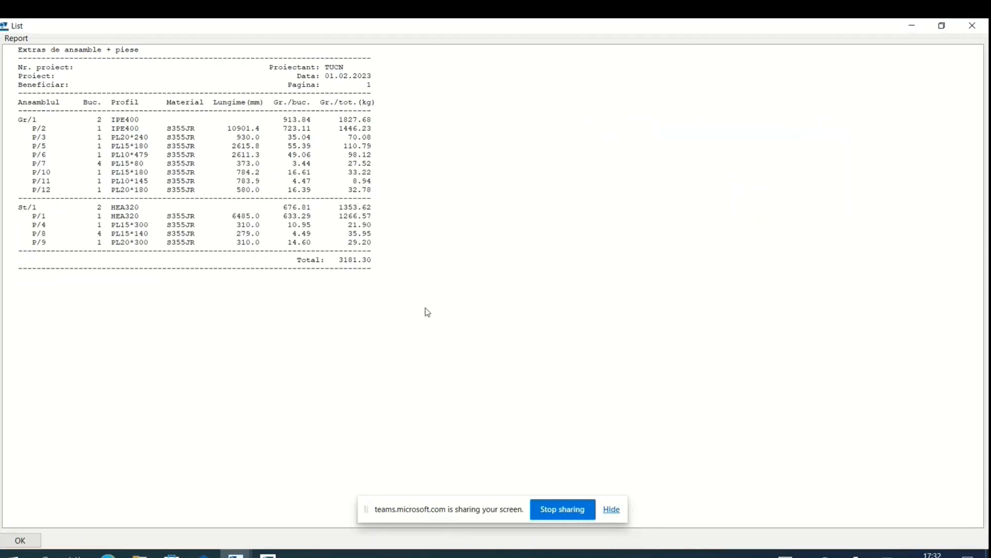
Step: Review the assembly and part rows for Gr/1 and St/1 in the report, then close the list
{"action": "left_click", "coordinate": [41, 120]}
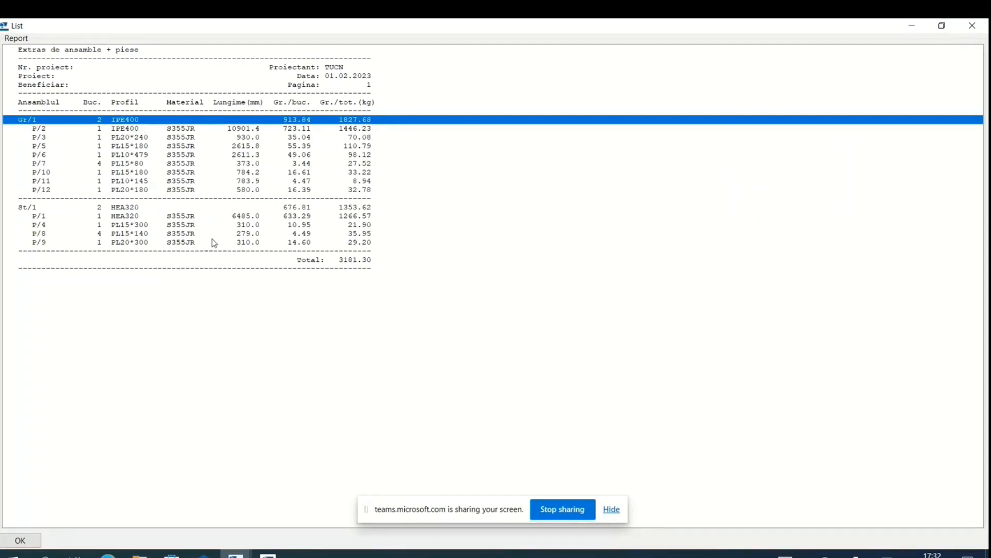
{"action": "left_click", "coordinate": [143, 148]}
{"action": "left_click", "coordinate": [140, 174]}
{"action": "left_click", "coordinate": [128, 219]}
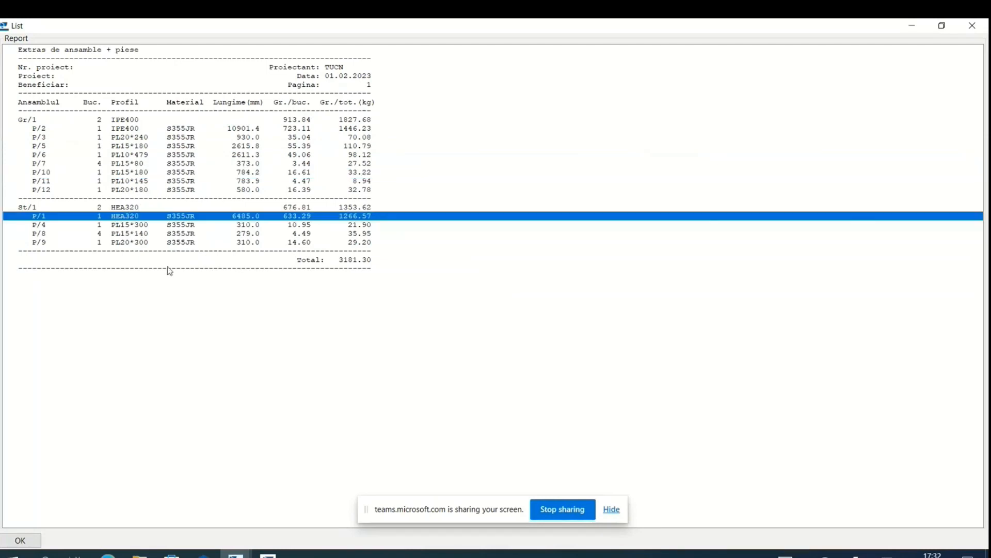
{"action": "left_click", "coordinate": [144, 242]}
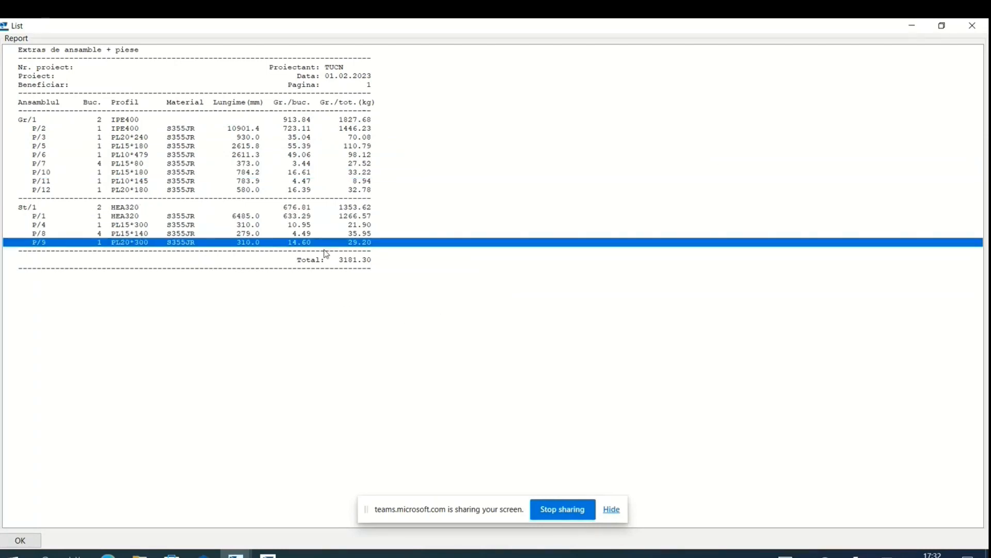
{"action": "left_click", "coordinate": [973, 26]}
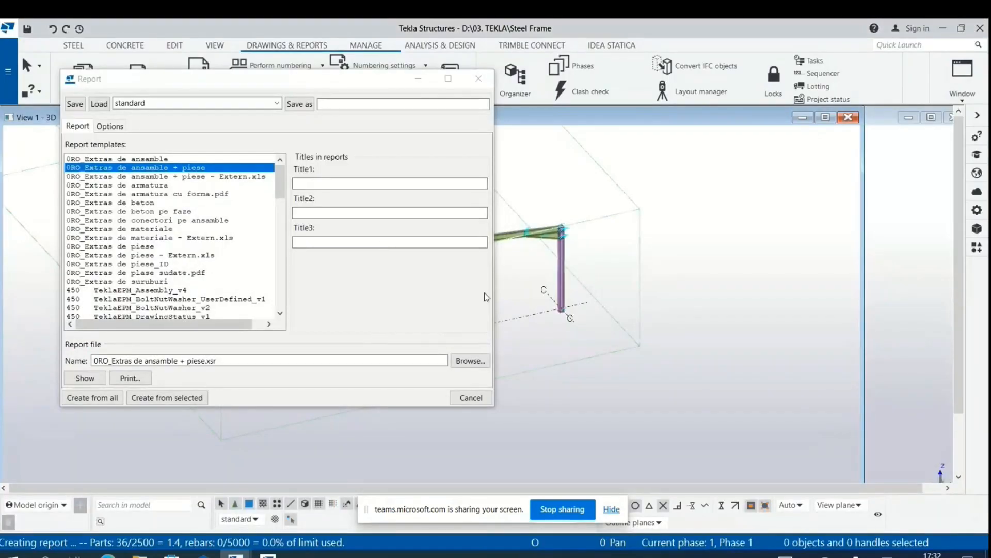
Step: Look through the other available report templates and close the report dialog
{"action": "scroll", "coordinate": [175, 304], "scroll_direction": "down", "scroll_amount": 1}
{"action": "scroll", "coordinate": [175, 304], "scroll_direction": "down", "scroll_amount": 1}
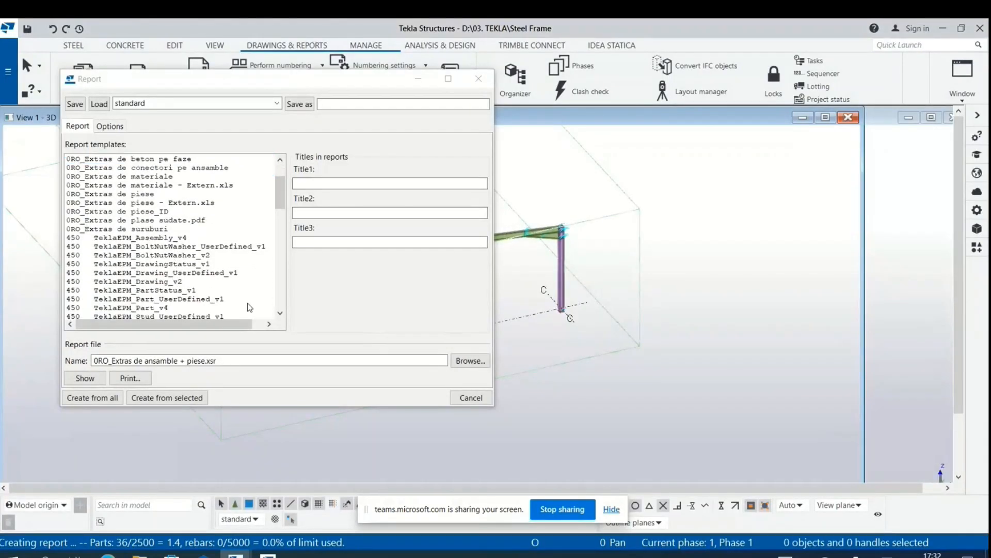
{"action": "left_click", "coordinate": [478, 79]}
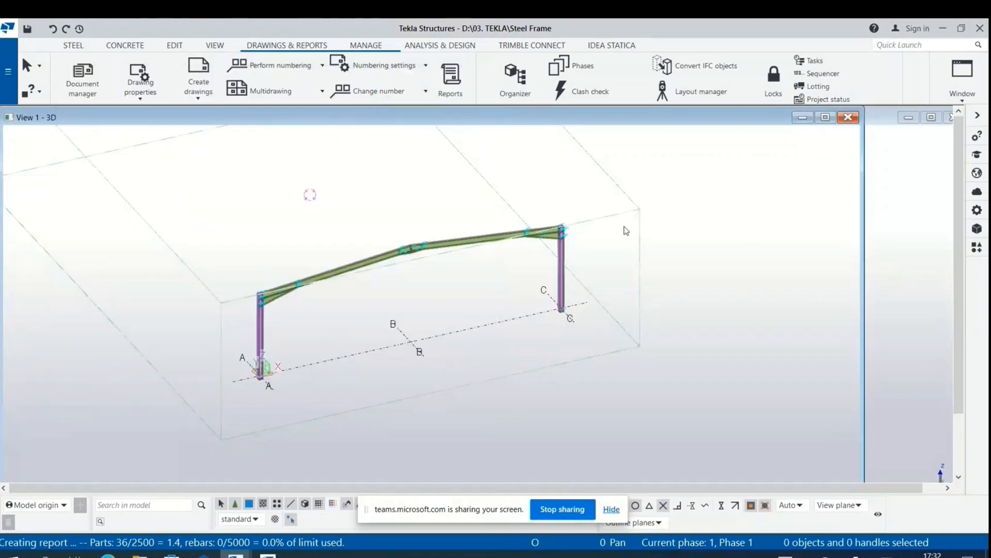
{"action": "left_click", "coordinate": [71, 214]}
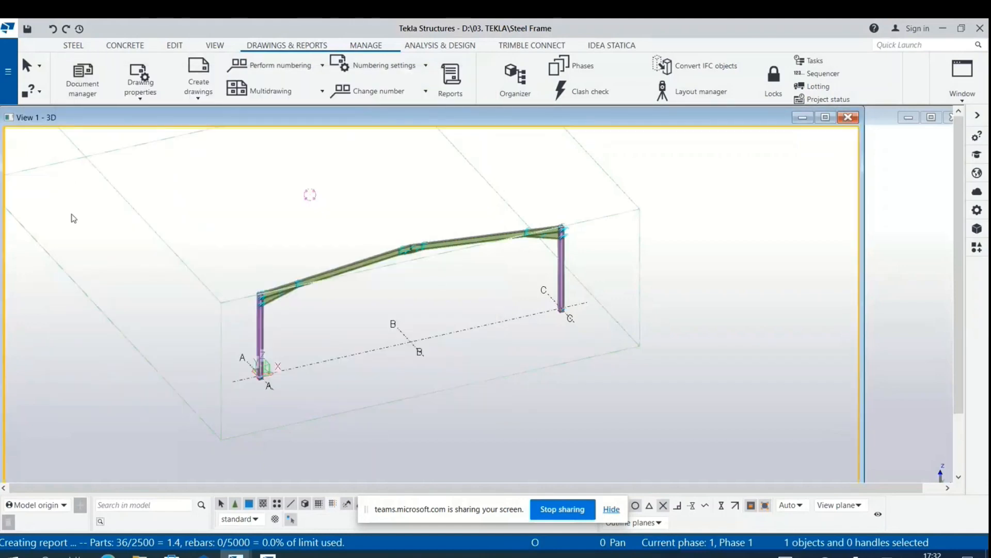
Step: Look through the export formats available for the model and return to the 3D view of the frame
{"action": "scroll", "coordinate": [431, 314], "scroll_direction": "up", "scroll_amount": 2}
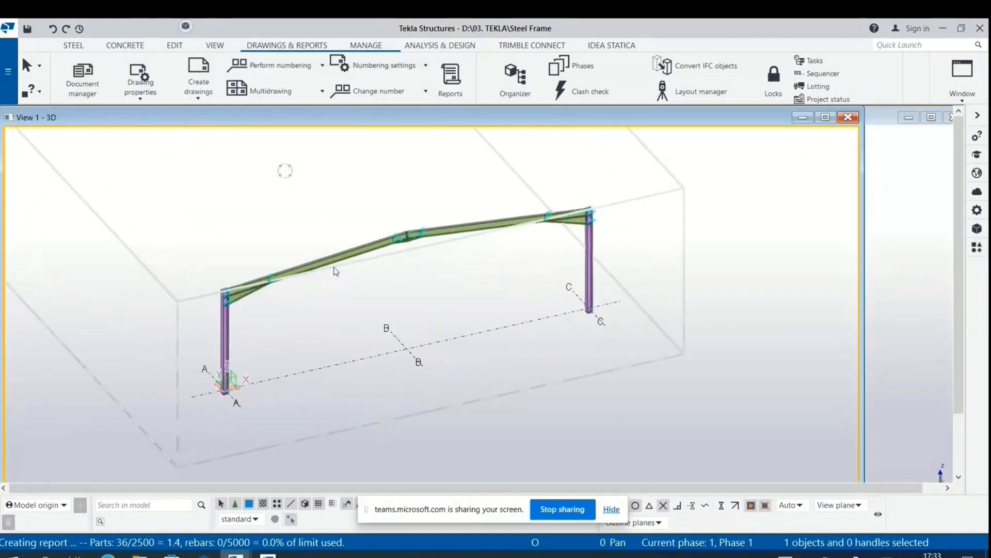
{"action": "left_click", "coordinate": [8, 70]}
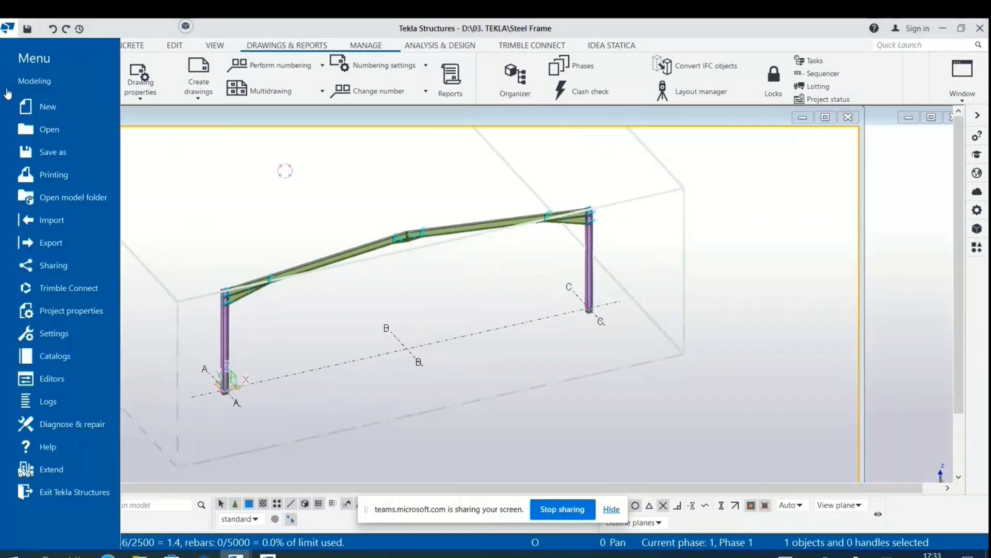
{"action": "left_click", "coordinate": [58, 243]}
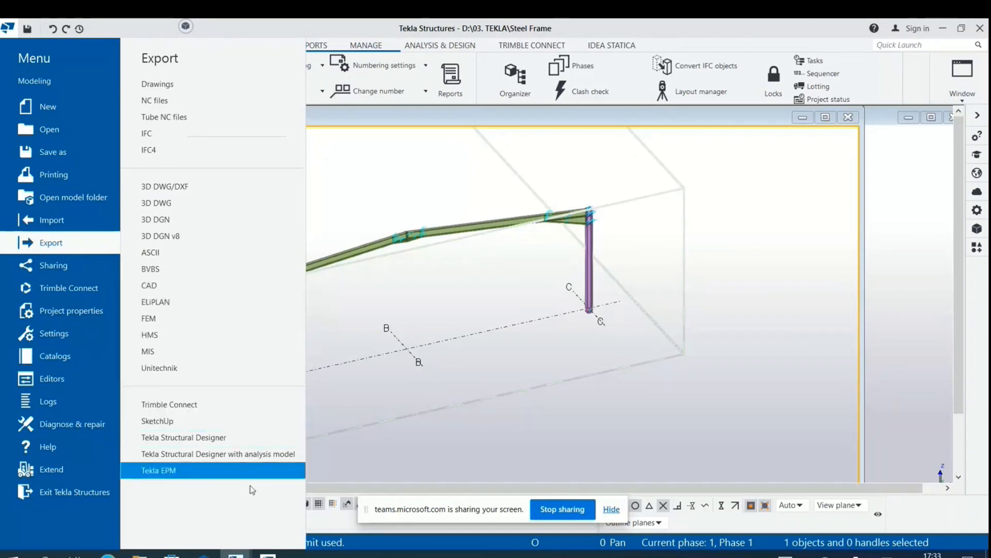
{"action": "left_click", "coordinate": [537, 411]}
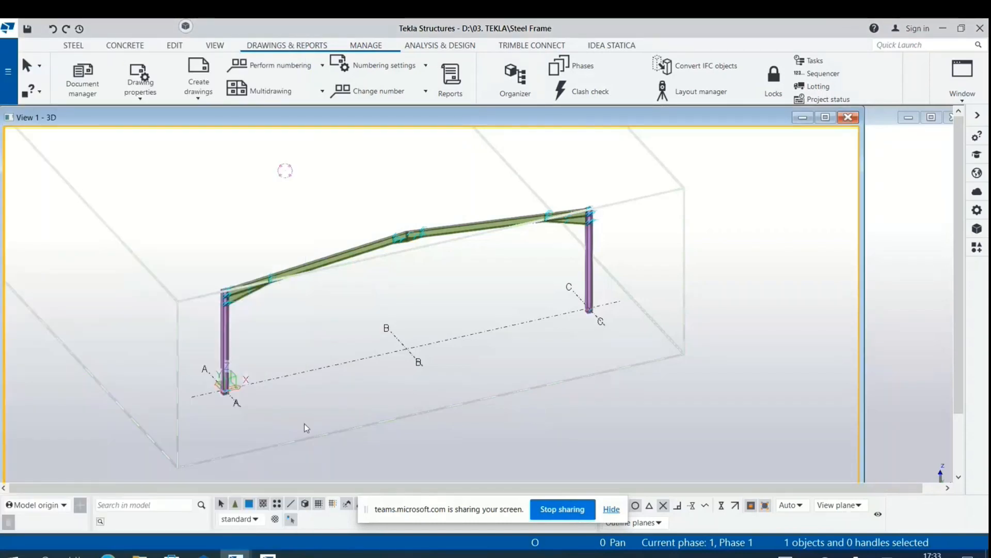
{"action": "scroll", "coordinate": [212, 362], "scroll_direction": "up", "scroll_amount": 5}
{"action": "scroll", "coordinate": [212, 420], "scroll_direction": "down", "scroll_amount": 3}
{"action": "scroll", "coordinate": [211, 417], "scroll_direction": "up", "scroll_amount": 3}
{"action": "scroll", "coordinate": [212, 418], "scroll_direction": "down", "scroll_amount": 4}
{"action": "scroll", "coordinate": [302, 368], "scroll_direction": "down", "scroll_amount": 1}
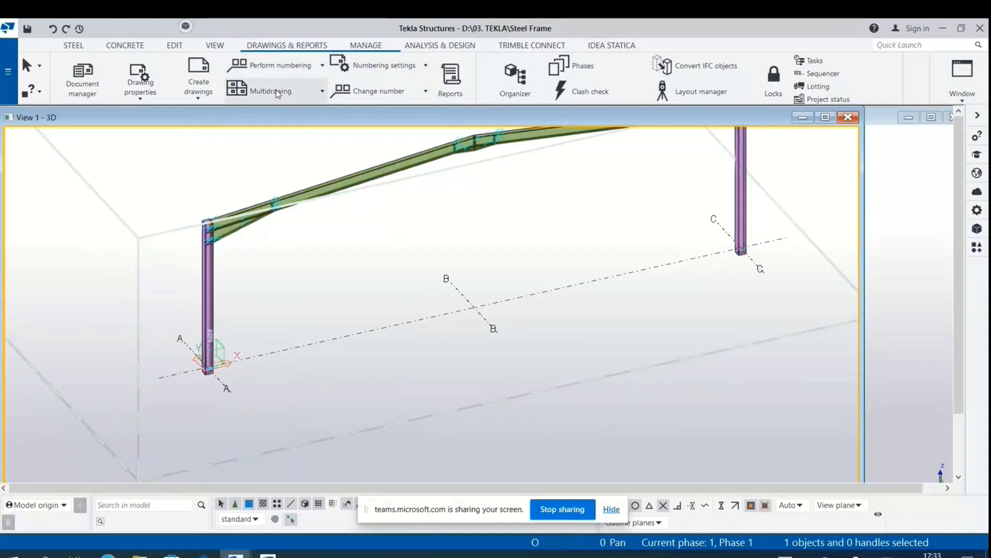
{"action": "left_click", "coordinate": [273, 67]}
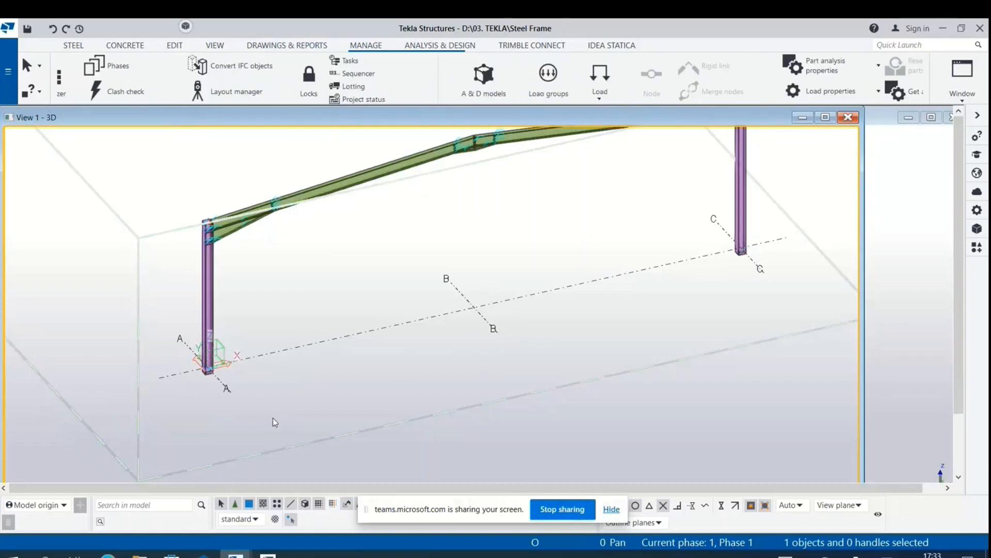
{"action": "scroll", "coordinate": [275, 422], "scroll_direction": "down", "scroll_amount": 2}
{"action": "scroll", "coordinate": [615, 240], "scroll_direction": "up", "scroll_amount": 1}
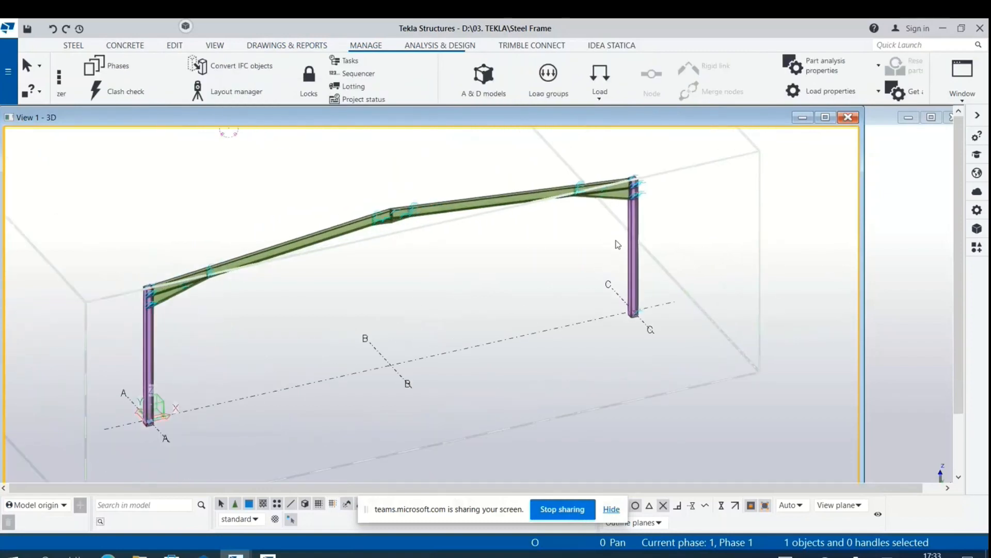
{"action": "scroll", "coordinate": [174, 314], "scroll_direction": "up", "scroll_amount": 1}
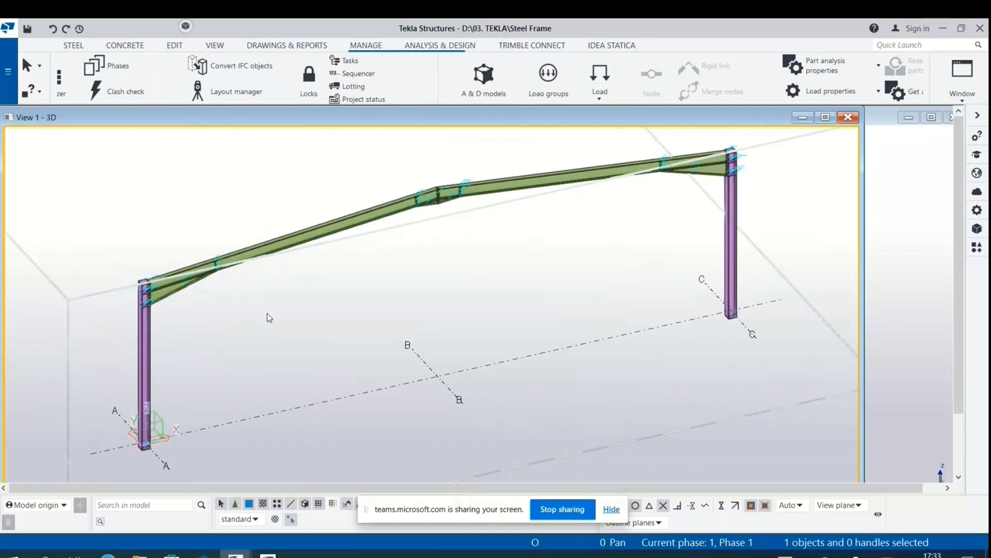
Step: Launch the IDEA StatiCa Checkbot plugin for the Steel Frame model
{"action": "scroll", "coordinate": [155, 300], "scroll_direction": "up", "scroll_amount": 3}
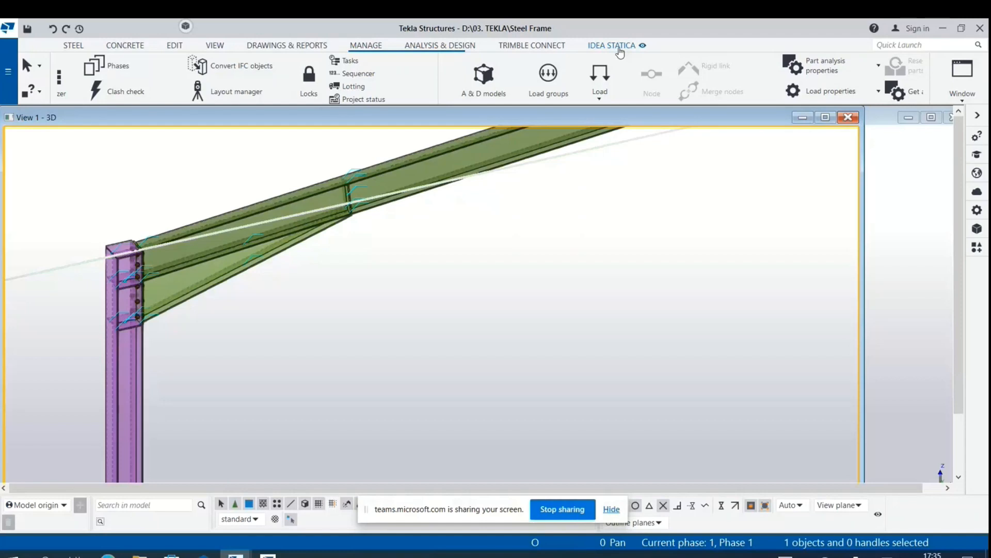
{"action": "scroll", "coordinate": [437, 340], "scroll_direction": "down", "scroll_amount": 1}
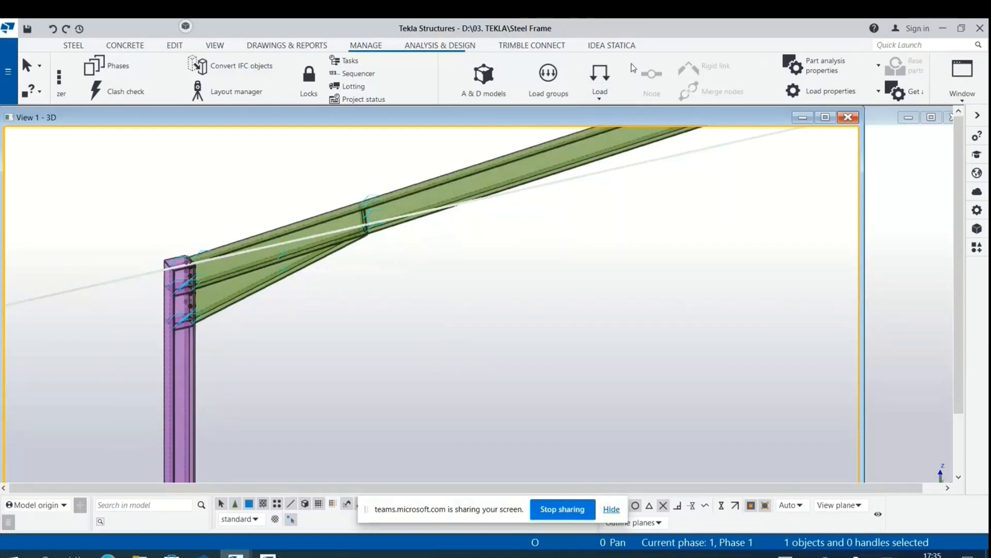
{"action": "left_click", "coordinate": [622, 50]}
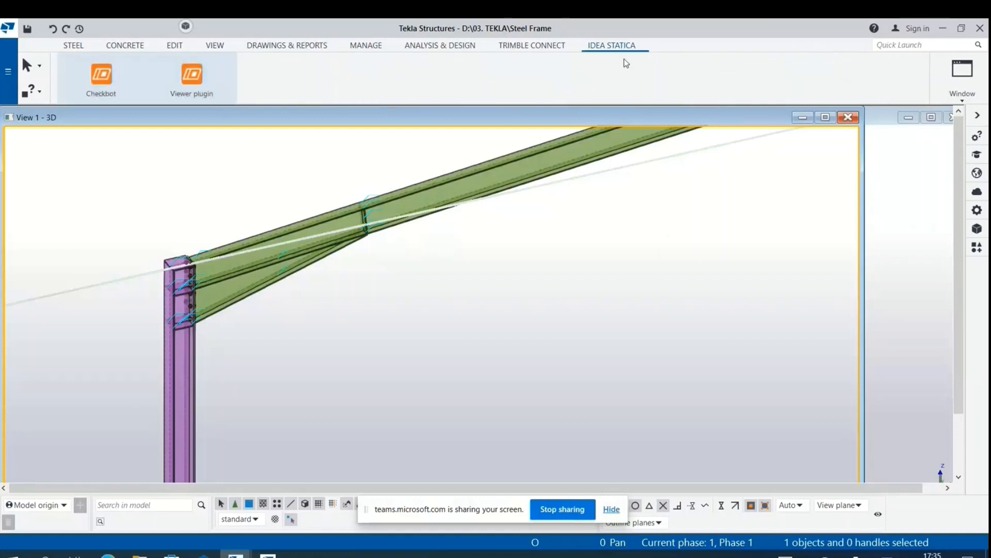
{"action": "scroll", "coordinate": [323, 443], "scroll_direction": "down", "scroll_amount": 1}
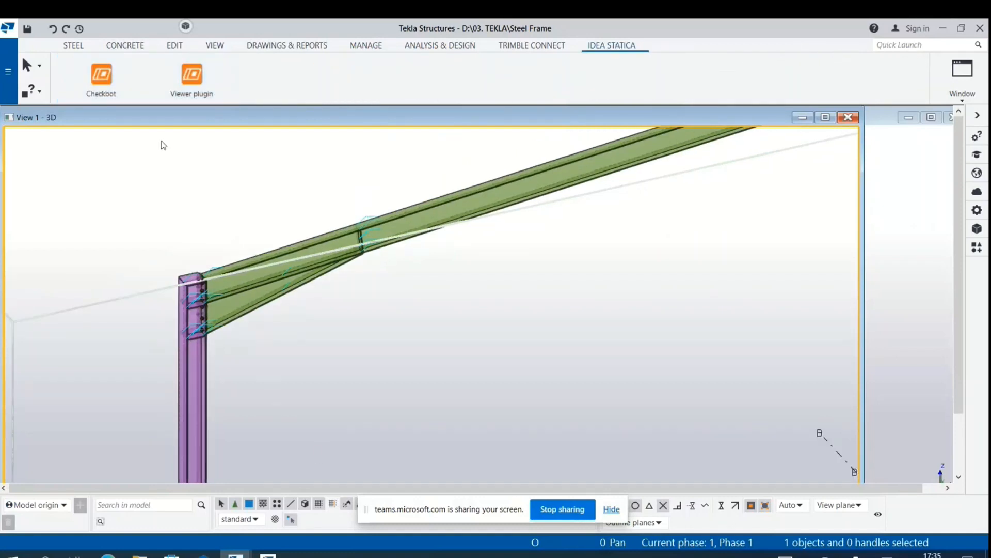
{"action": "left_click", "coordinate": [101, 80]}
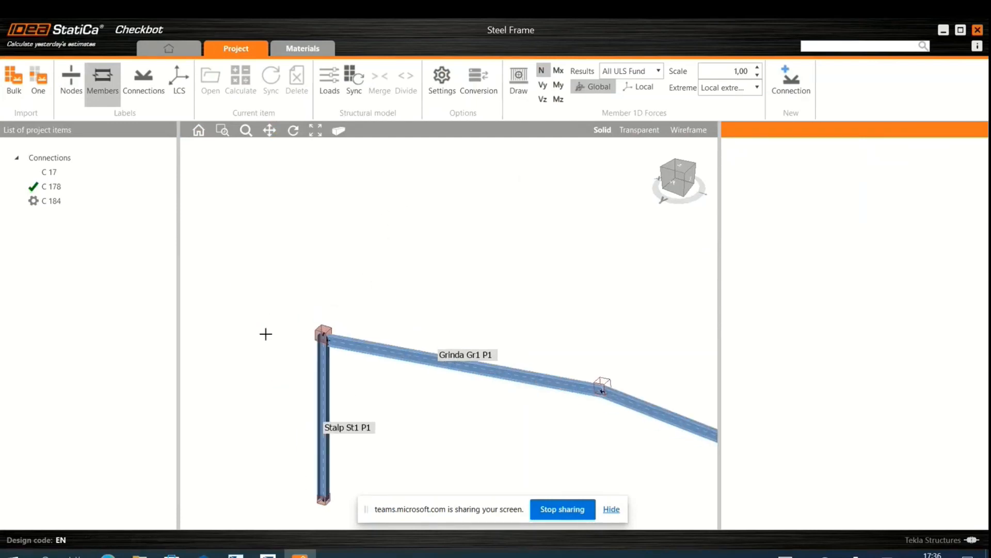
Step: Open the beam-to-beam connection C 184 from Checkbot to view its model, and minimize its design window
{"action": "left_click", "coordinate": [56, 204]}
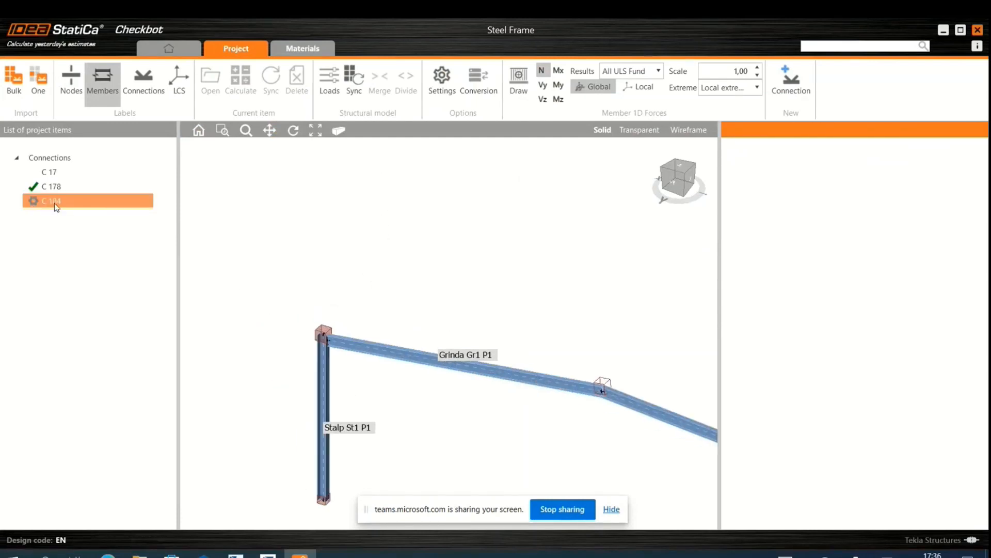
{"action": "right_click", "coordinate": [56, 206]}
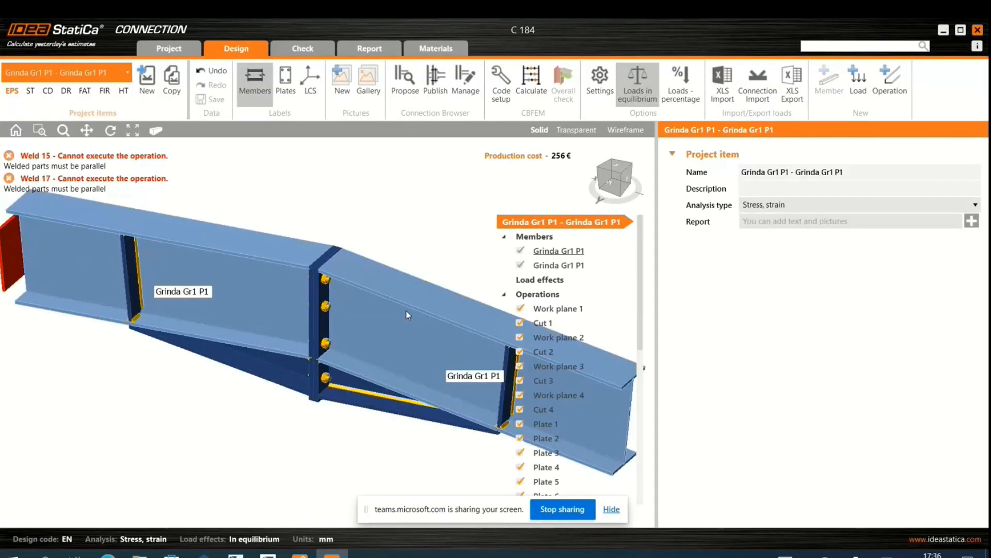
{"action": "left_click", "coordinate": [943, 32]}
Step: Open the column-to-beam connection C 17 from Checkbot in IDEA StatiCa Connection
{"action": "left_click", "coordinate": [50, 174]}
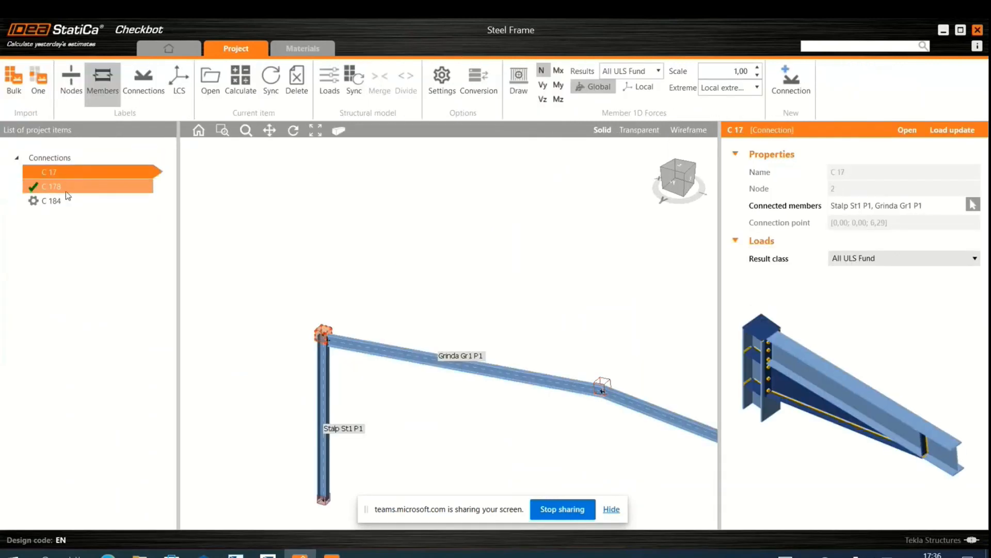
{"action": "right_click", "coordinate": [67, 178]}
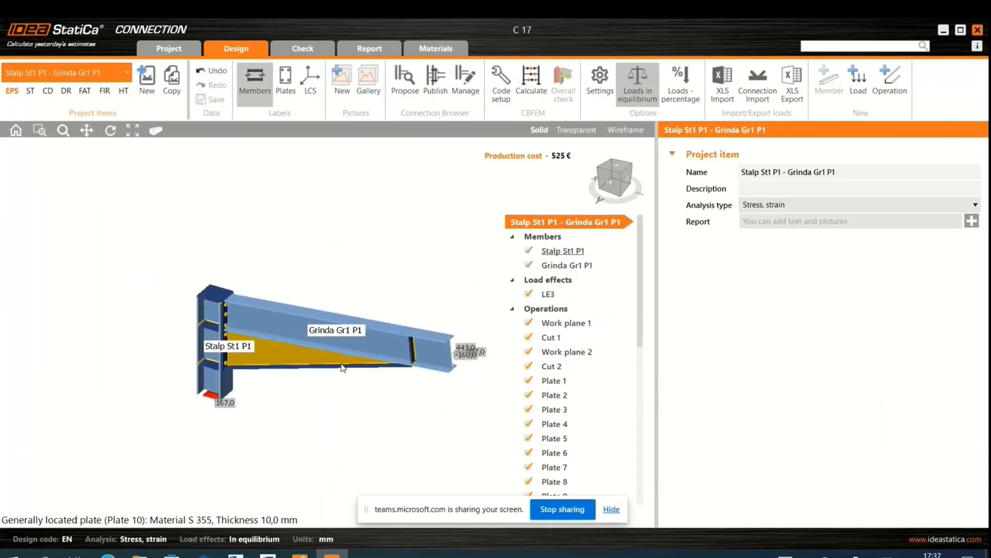
{"action": "scroll", "coordinate": [438, 395], "scroll_direction": "up", "scroll_amount": 1}
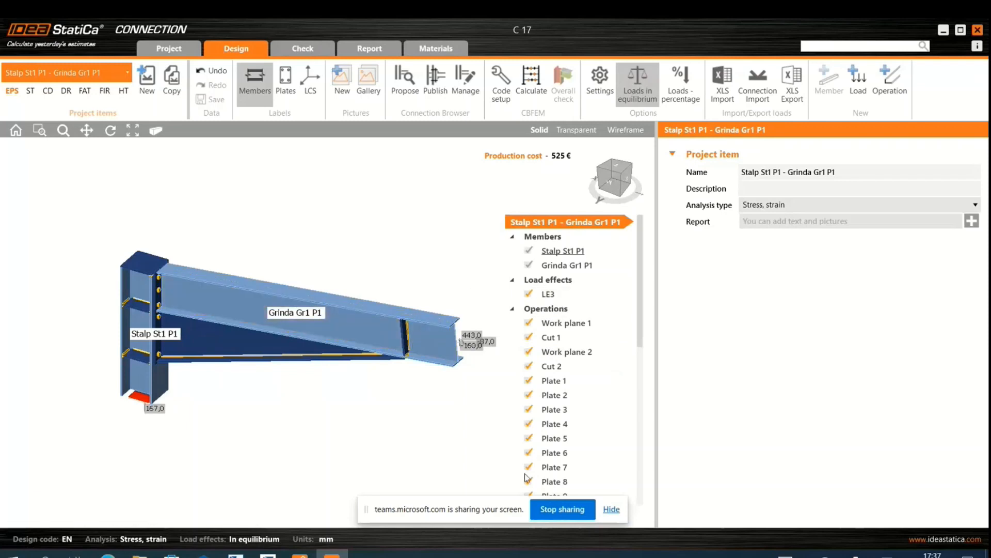
Step: Display the member forces of load effect LE3 and inspect the loaded column-to-beam joint
{"action": "left_click", "coordinate": [548, 294]}
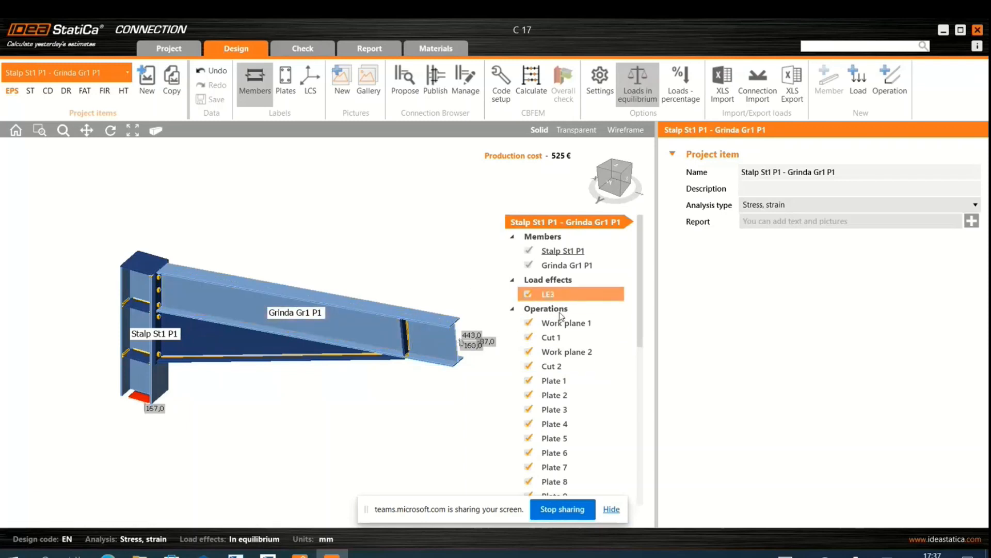
{"action": "left_click", "coordinate": [557, 299]}
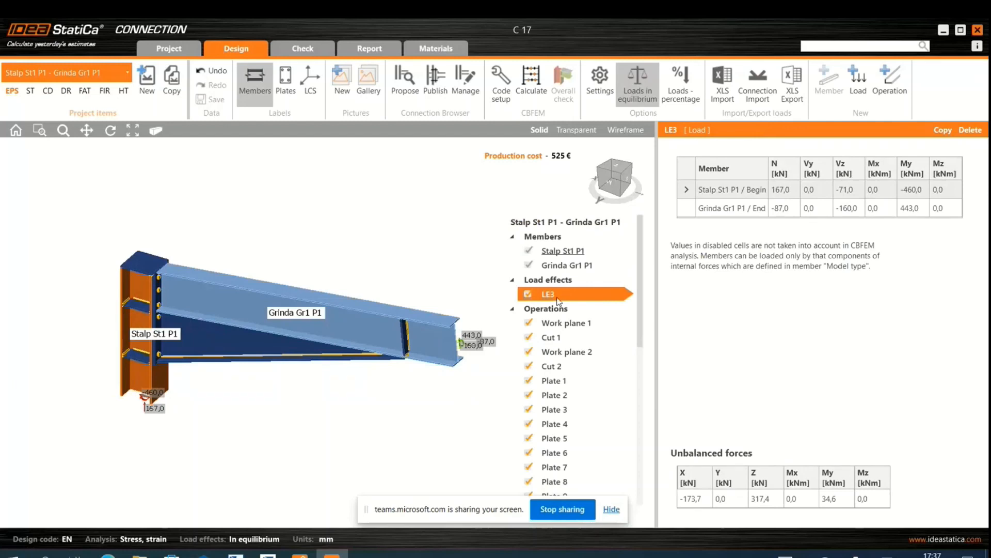
{"action": "scroll", "coordinate": [223, 427], "scroll_direction": "down", "scroll_amount": 3}
{"action": "scroll", "coordinate": [317, 443], "scroll_direction": "up", "scroll_amount": 3}
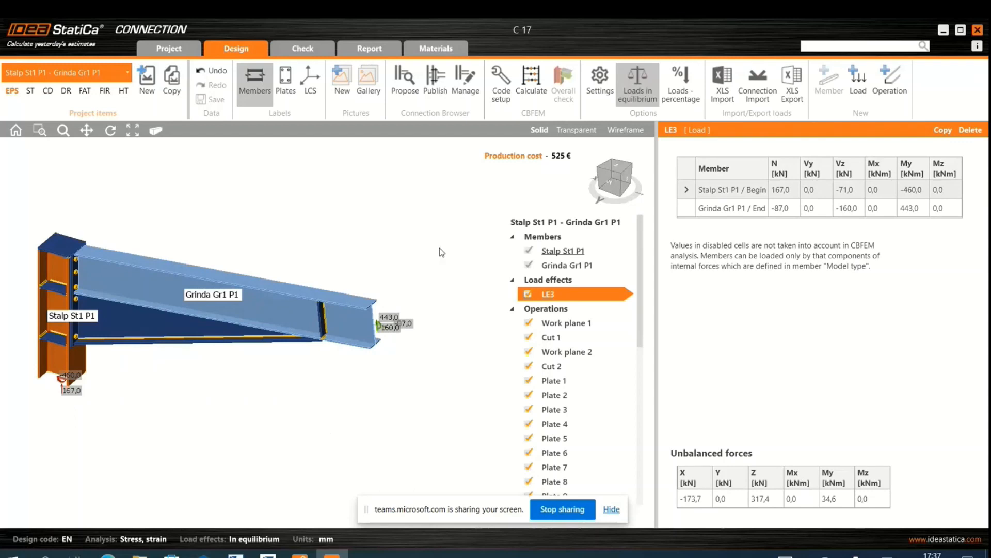
Step: Calculate the column-to-beam joint and review the FE analysis status for LE3 in the check results
{"action": "left_click", "coordinate": [531, 79]}
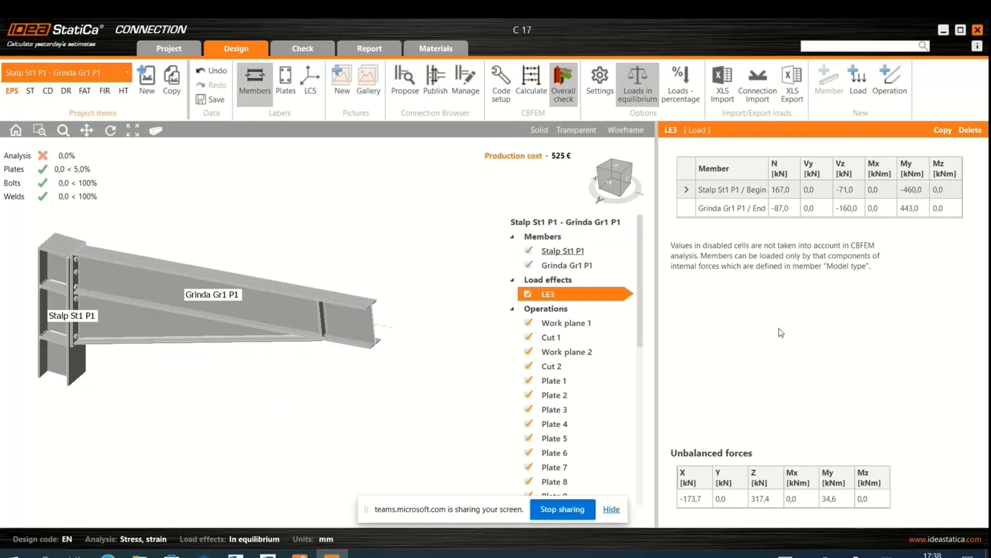
{"action": "left_click", "coordinate": [303, 49]}
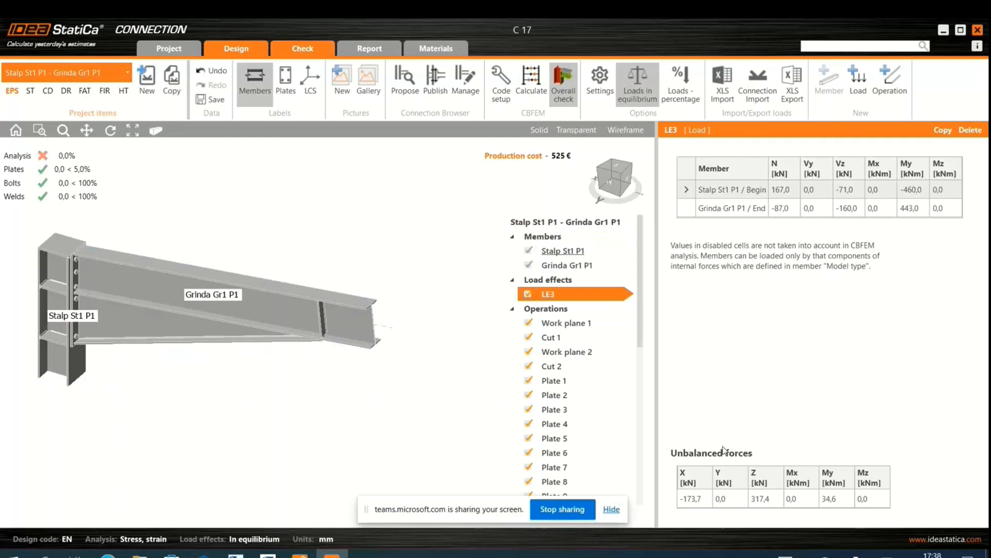
{"action": "scroll", "coordinate": [287, 372], "scroll_direction": "up", "scroll_amount": 5}
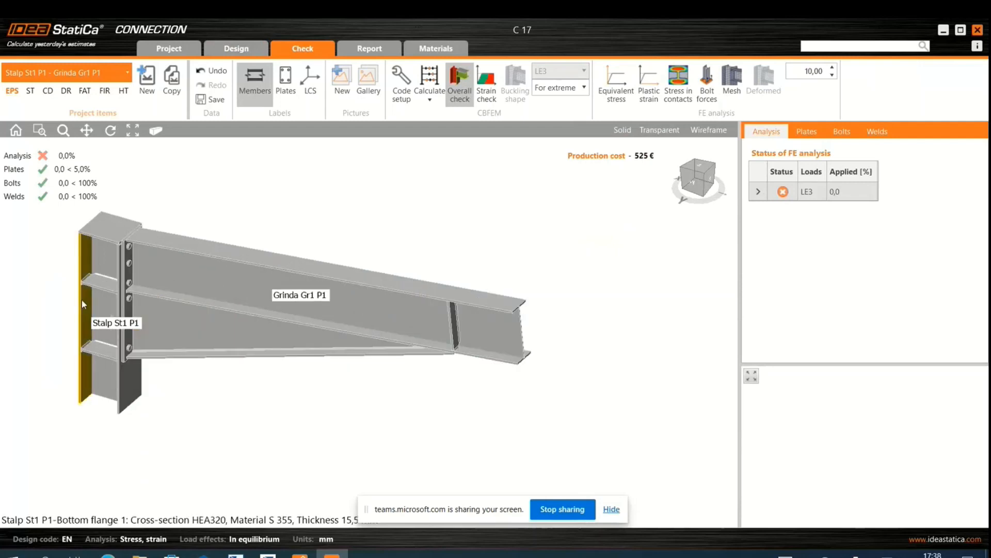
{"action": "scroll", "coordinate": [253, 385], "scroll_direction": "down", "scroll_amount": 5}
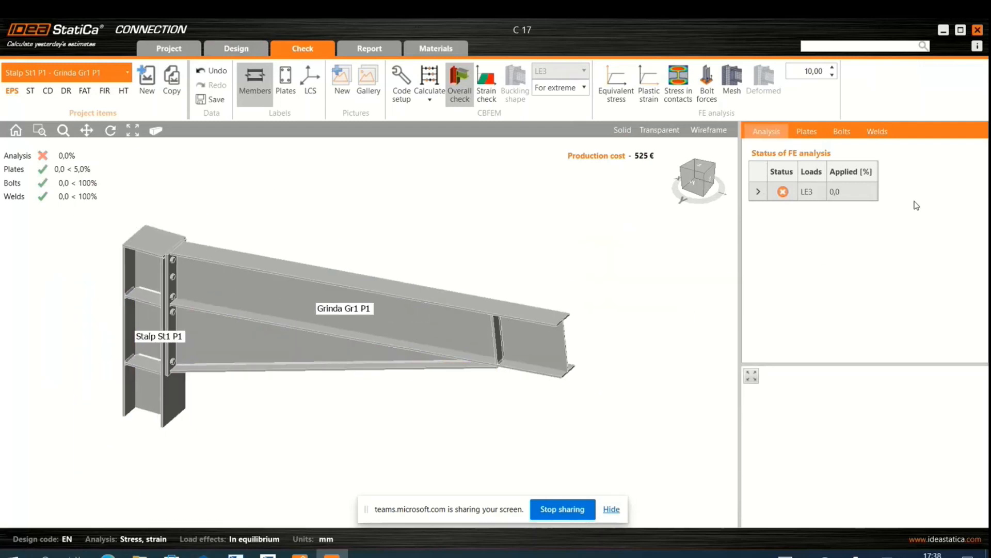
{"action": "left_click", "coordinate": [758, 194]}
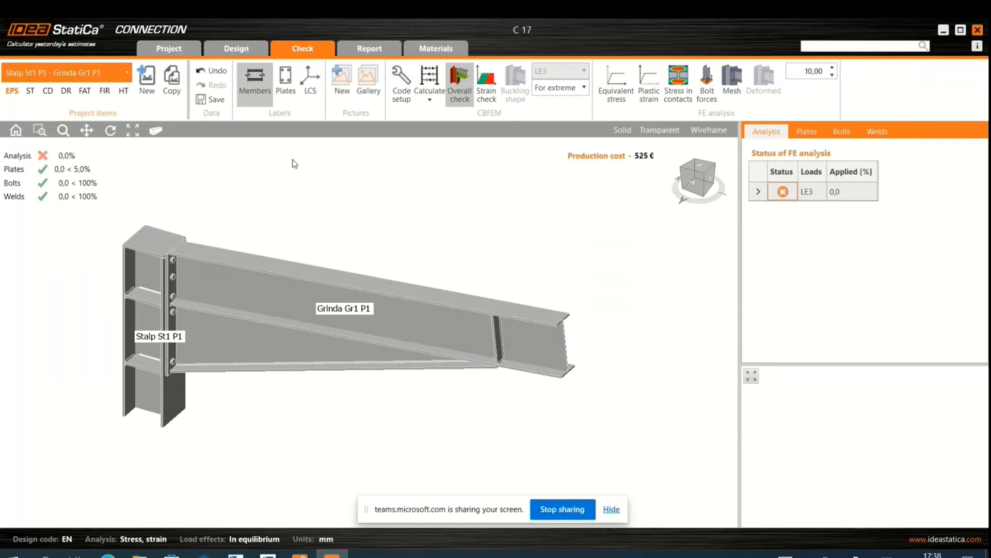
Step: Return to the joint's design view and examine its list of members, cuts, plates and welds
{"action": "left_click", "coordinate": [223, 50]}
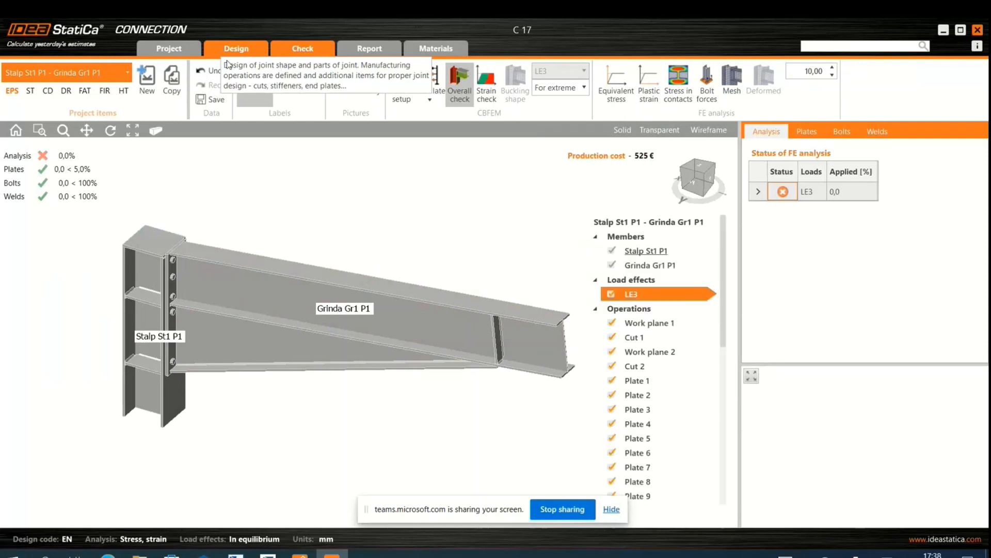
{"action": "scroll", "coordinate": [224, 282], "scroll_direction": "down", "scroll_amount": 3}
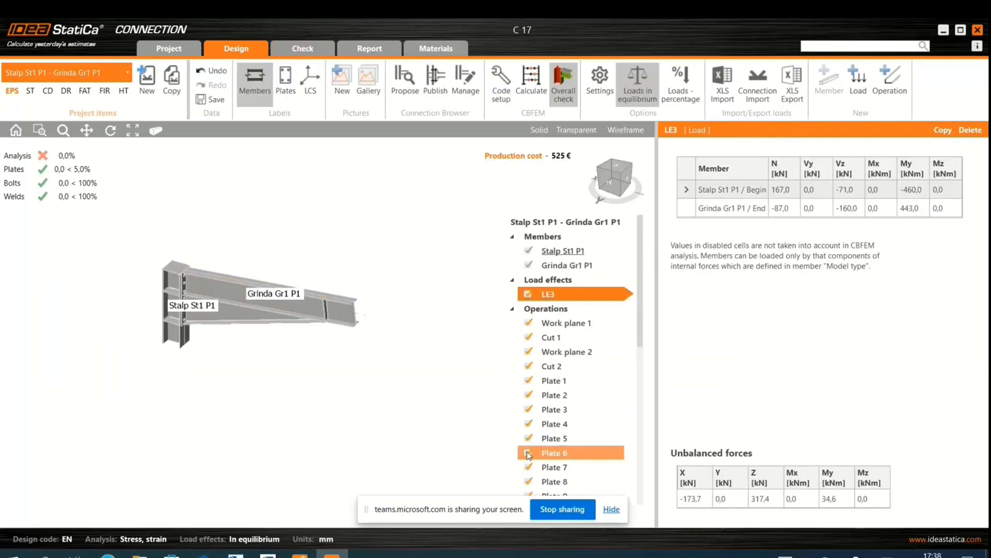
{"action": "scroll", "coordinate": [567, 396], "scroll_direction": "down", "scroll_amount": 3}
{"action": "scroll", "coordinate": [566, 396], "scroll_direction": "down", "scroll_amount": 5}
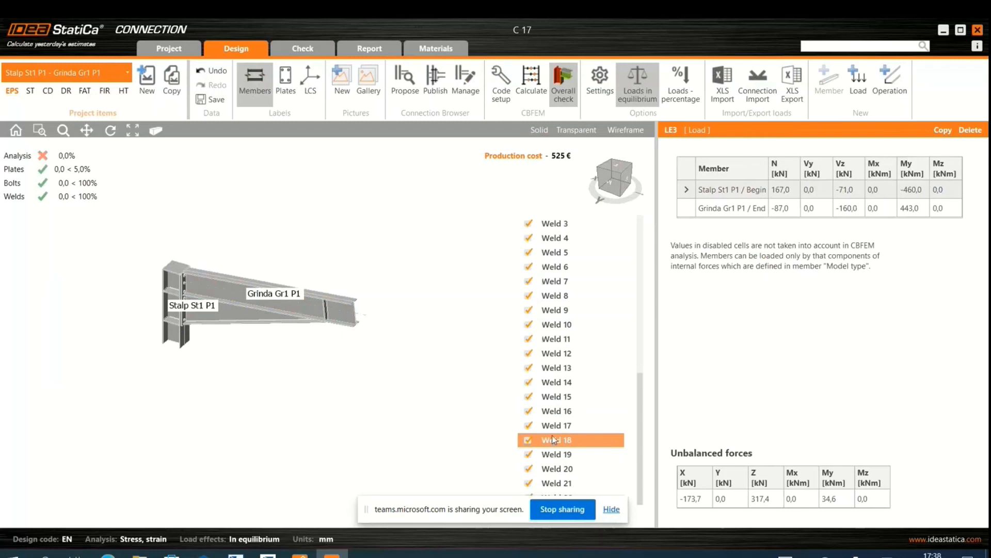
{"action": "scroll", "coordinate": [575, 462], "scroll_direction": "up", "scroll_amount": 10}
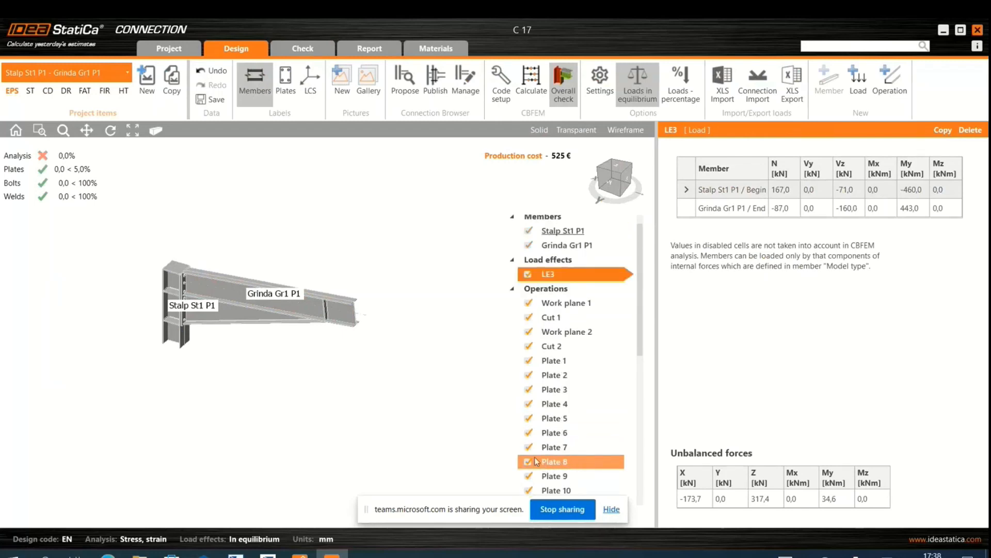
{"action": "scroll", "coordinate": [241, 336], "scroll_direction": "up", "scroll_amount": 5}
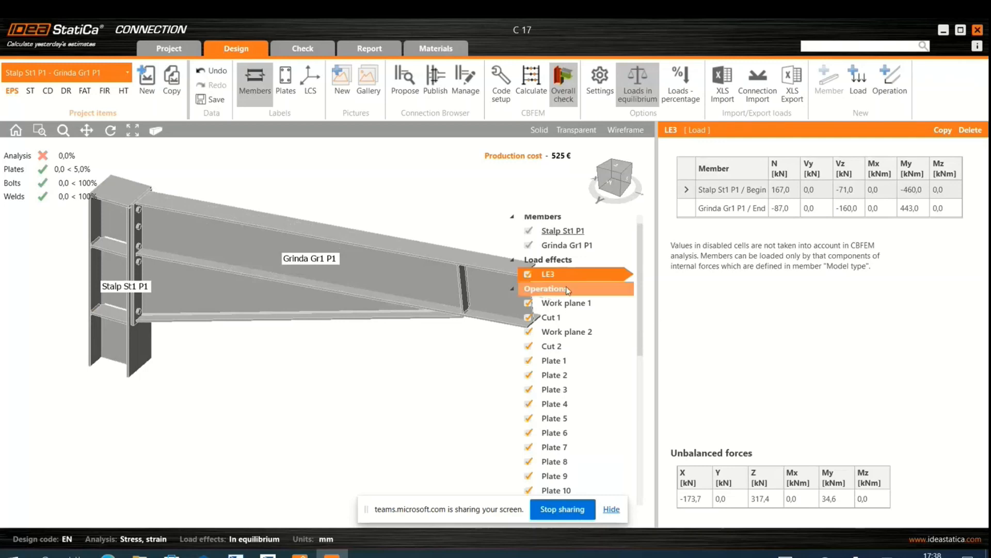
{"action": "scroll", "coordinate": [592, 333], "scroll_direction": "down", "scroll_amount": 1}
{"action": "scroll", "coordinate": [593, 327], "scroll_direction": "down", "scroll_amount": 6}
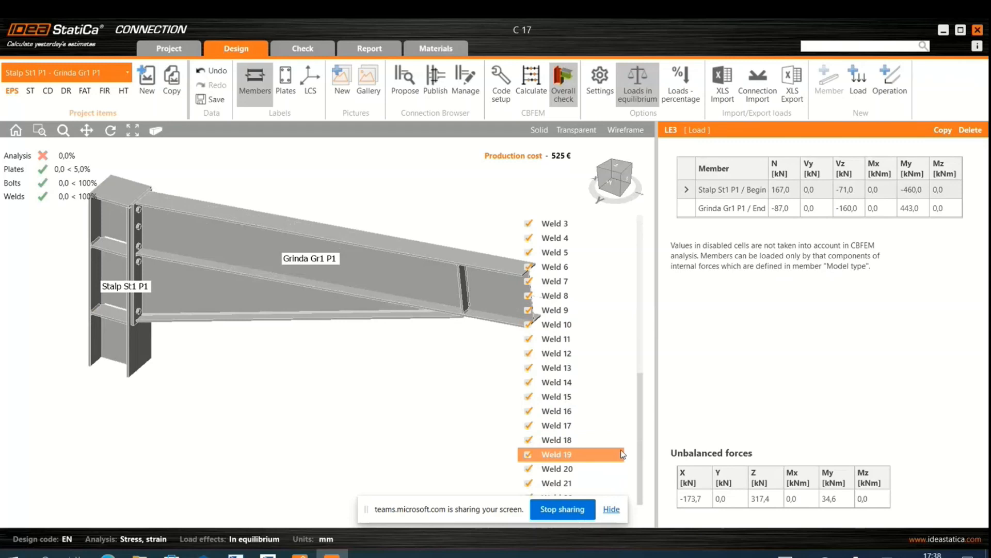
{"action": "scroll", "coordinate": [623, 455], "scroll_direction": "up", "scroll_amount": 7}
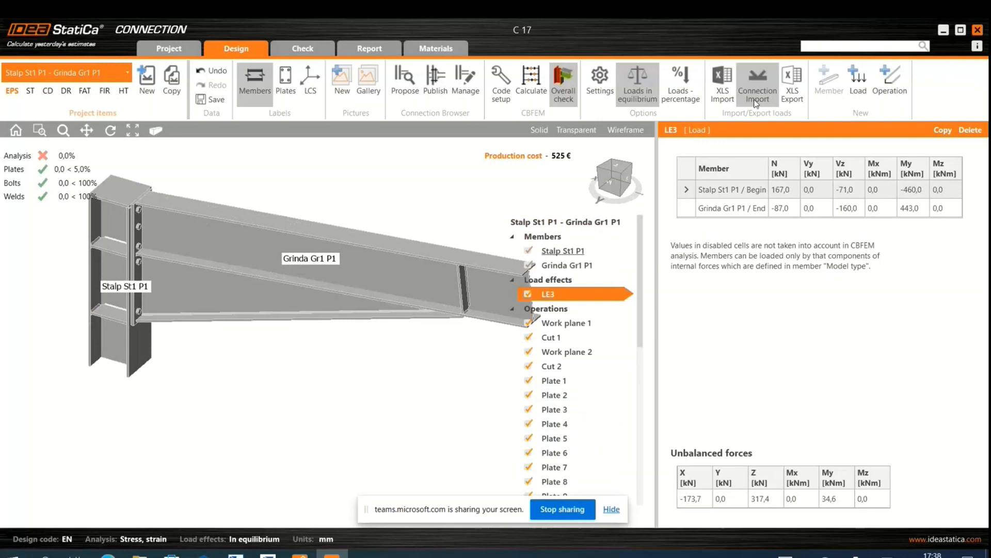
Step: Add a second load effect to the column-to-beam joint and deactivate LE3
{"action": "left_click", "coordinate": [859, 82]}
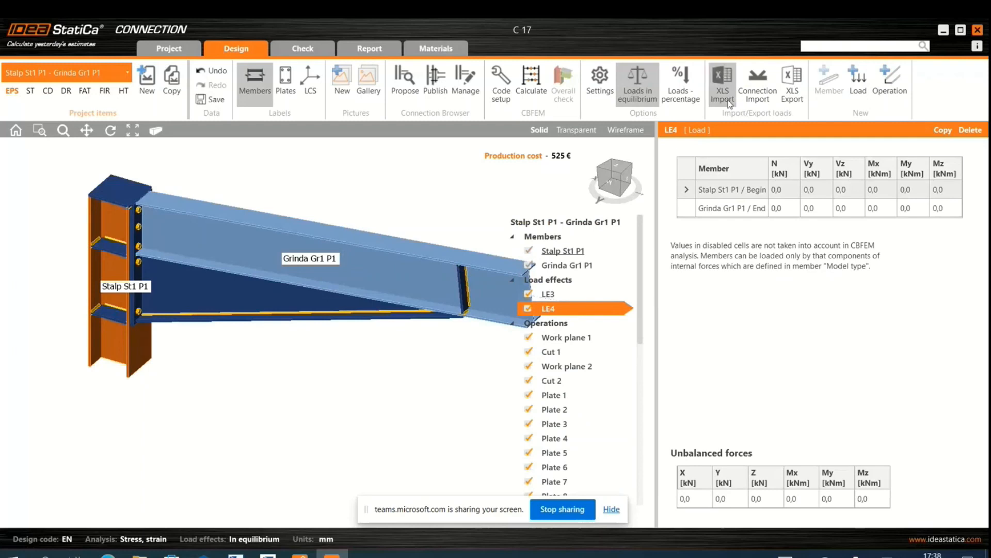
{"action": "left_click", "coordinate": [792, 86]}
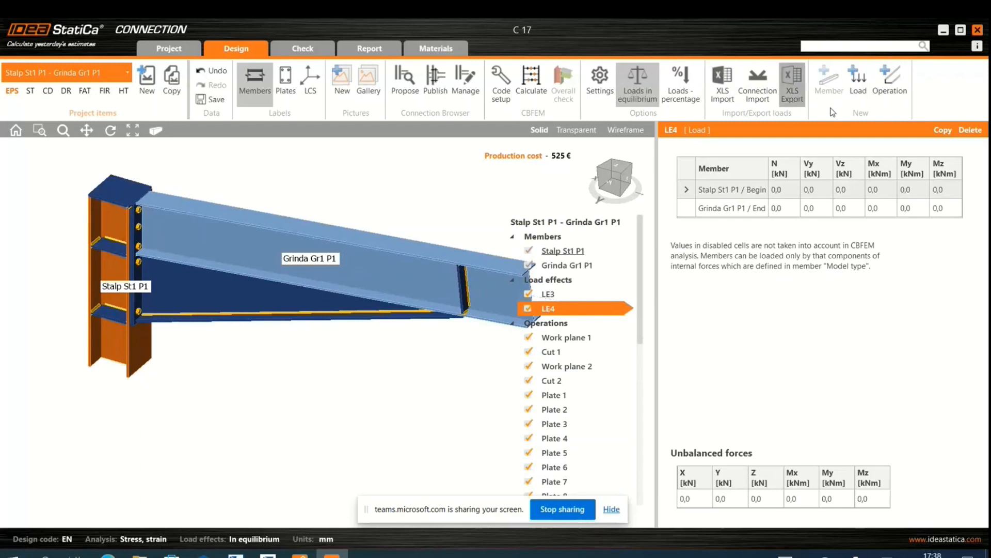
{"action": "key", "text": "Escape"}
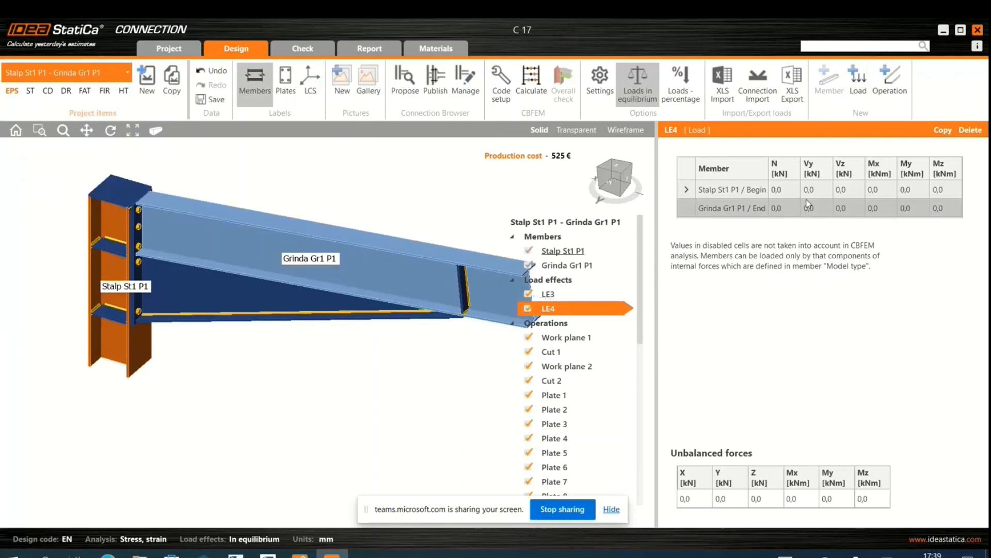
{"action": "left_click", "coordinate": [863, 87]}
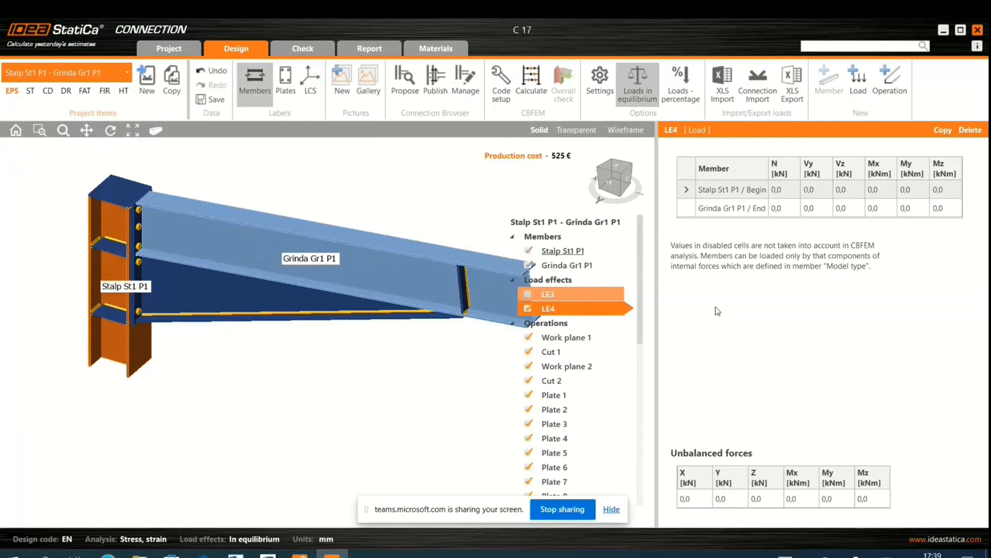
{"action": "left_click", "coordinate": [789, 189]}
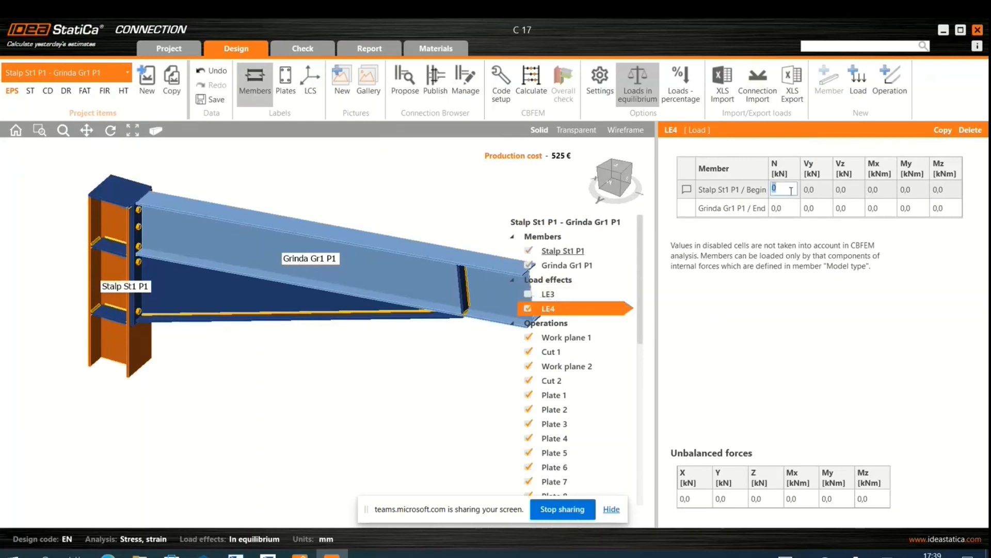
Step: Start the XLS import of load effects and open the Connections folder within D:\01. SCIA\Steel Frame 3D-legaturi in File Explorer
{"action": "left_click", "coordinate": [721, 102]}
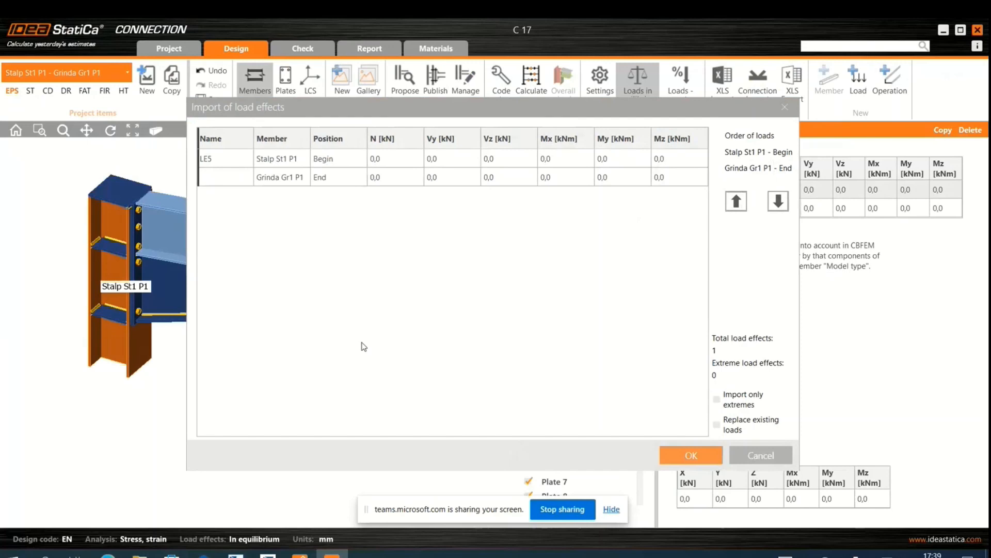
{"action": "scroll", "coordinate": [349, 342], "scroll_direction": "down", "scroll_amount": 4}
{"action": "scroll", "coordinate": [285, 450], "scroll_direction": "down", "scroll_amount": 2}
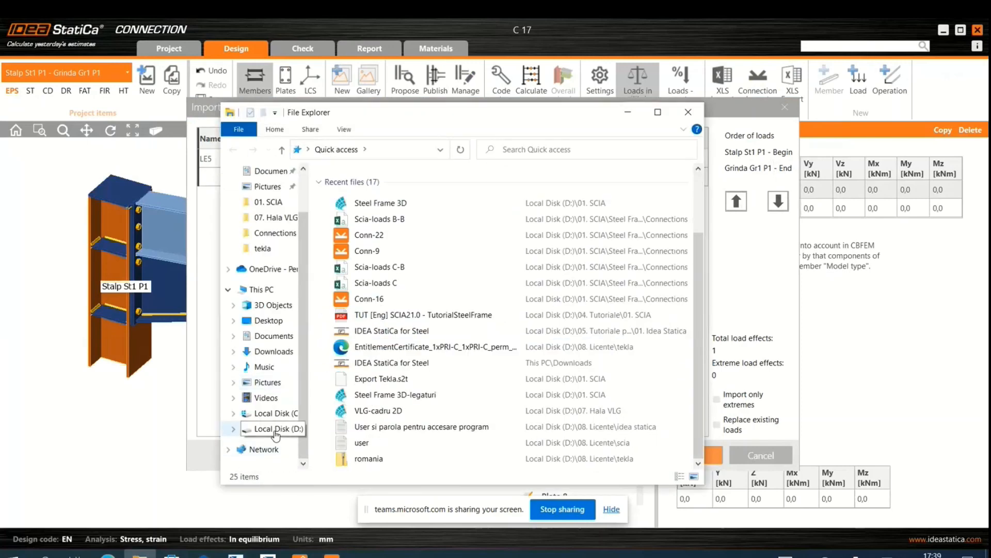
{"action": "left_click", "coordinate": [275, 430]}
{"action": "double_click", "coordinate": [367, 193]}
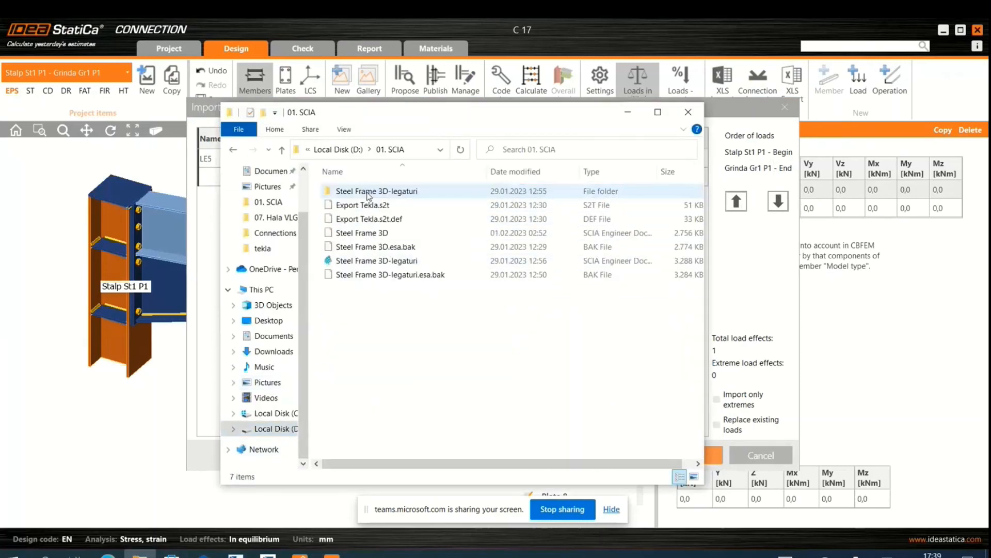
{"action": "double_click", "coordinate": [368, 192]}
{"action": "double_click", "coordinate": [357, 219]}
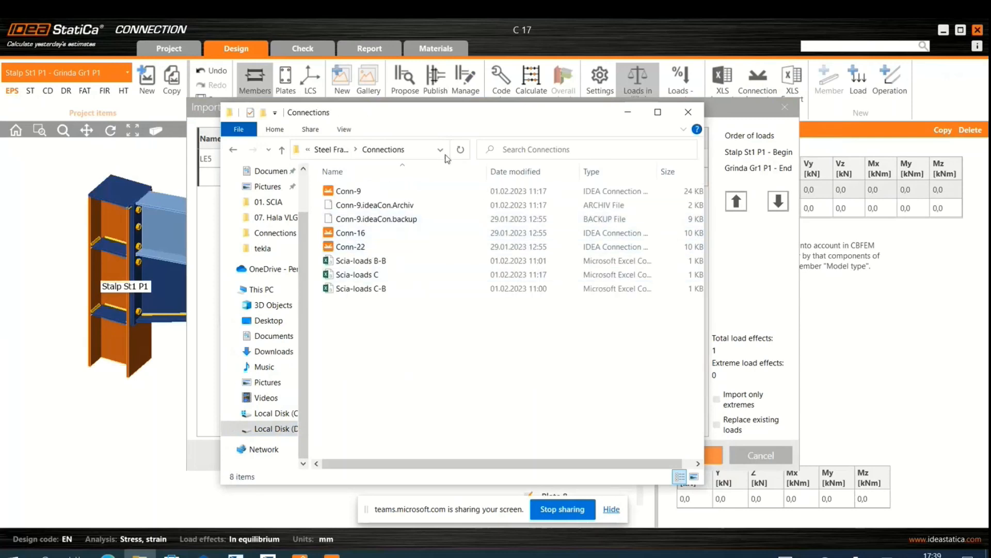
Step: Open the Scia-loads C-B file in Excel and copy the internal force values in D2:I3 for beams B1 and B2
{"action": "left_click_drag", "start_coordinate": [456, 113], "coordinate": [524, 157]}
{"action": "double_click", "coordinate": [498, 329]}
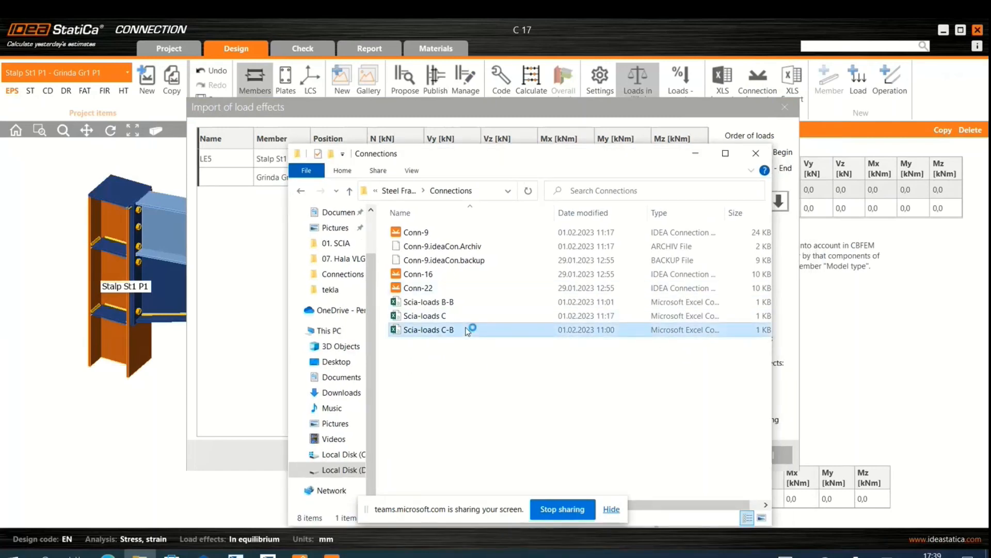
{"action": "left_click", "coordinate": [441, 364]}
{"action": "left_click_drag", "start_coordinate": [359, 252], "coordinate": [565, 267]}
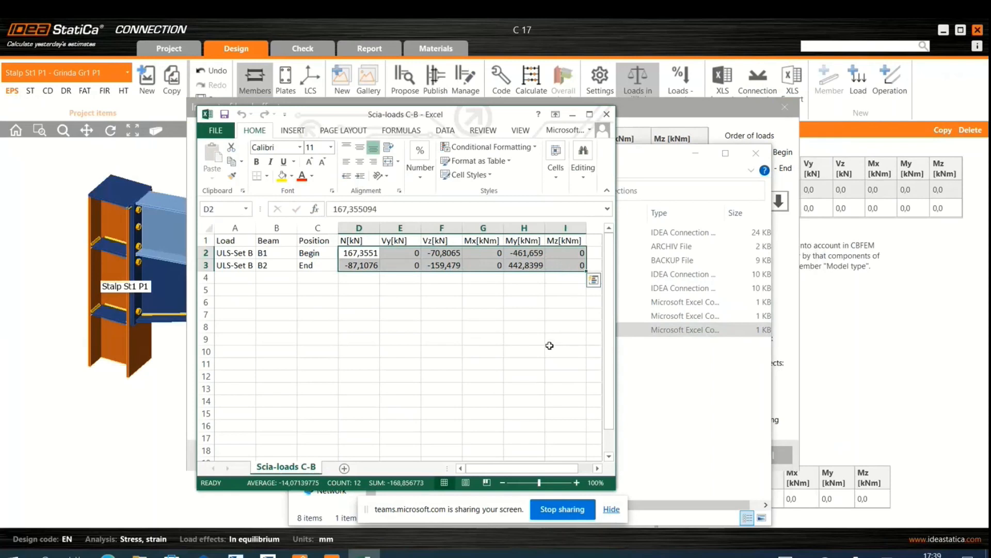
{"action": "key", "text": "ctrl+c"}
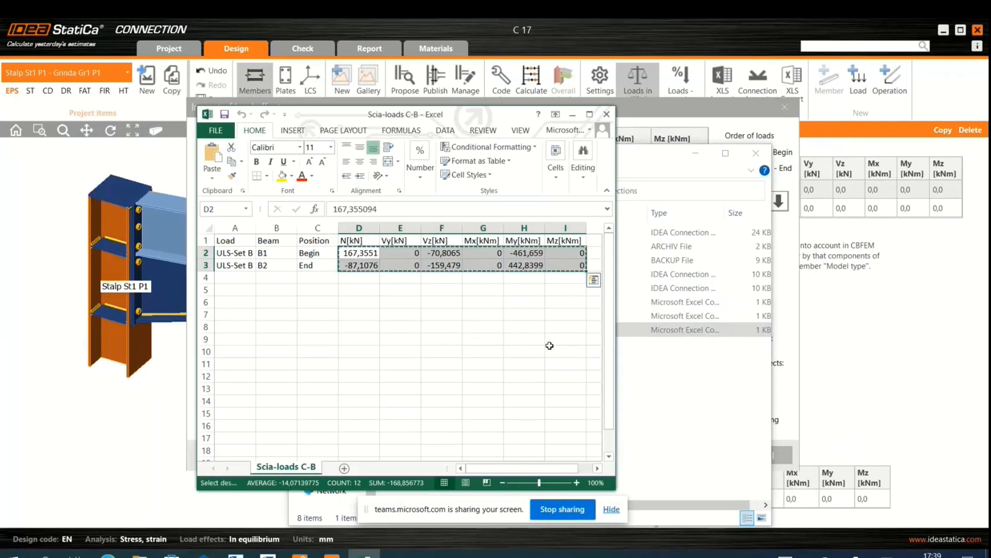
Step: Back in IDEA StatiCa, paste the copied forces into the load effect import table from the column's N value and import them as LE5
{"action": "left_click", "coordinate": [573, 114]}
{"action": "left_click", "coordinate": [696, 155]}
{"action": "left_click", "coordinate": [389, 160]}
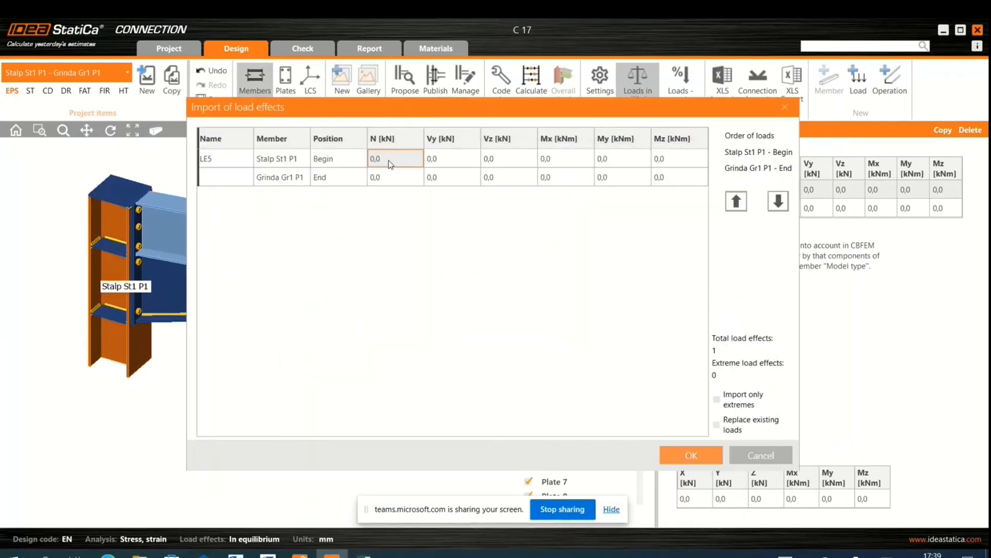
{"action": "key", "text": "ctrl+v"}
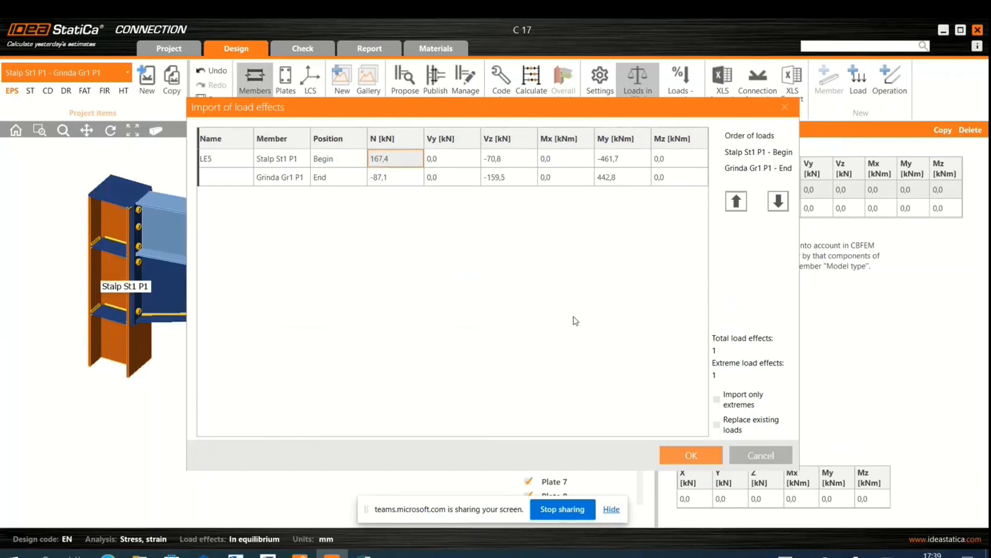
{"action": "left_click", "coordinate": [702, 456]}
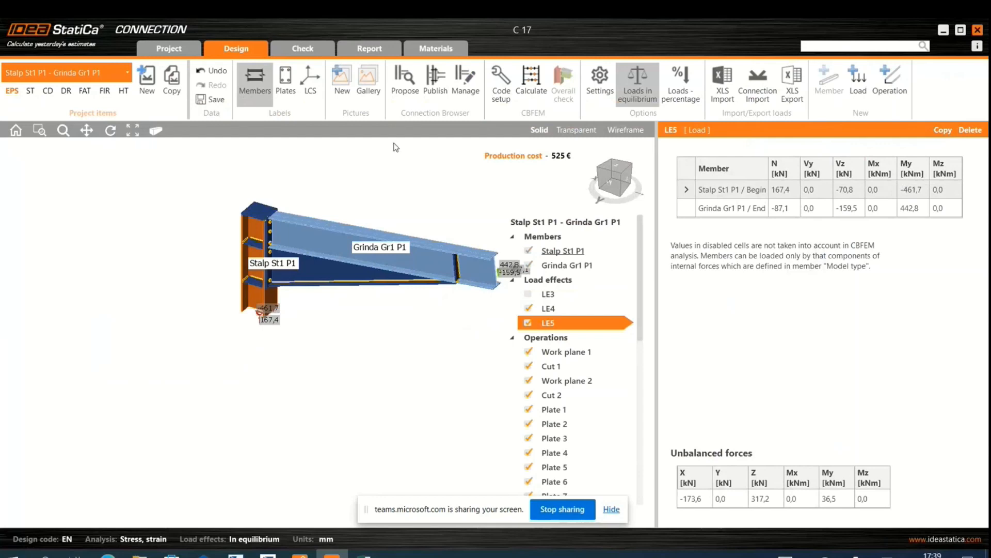
Step: Try to calculate the joint, and delete load effects LE4 and LE3 so that only the imported LE5 is left
{"action": "left_click", "coordinate": [529, 80]}
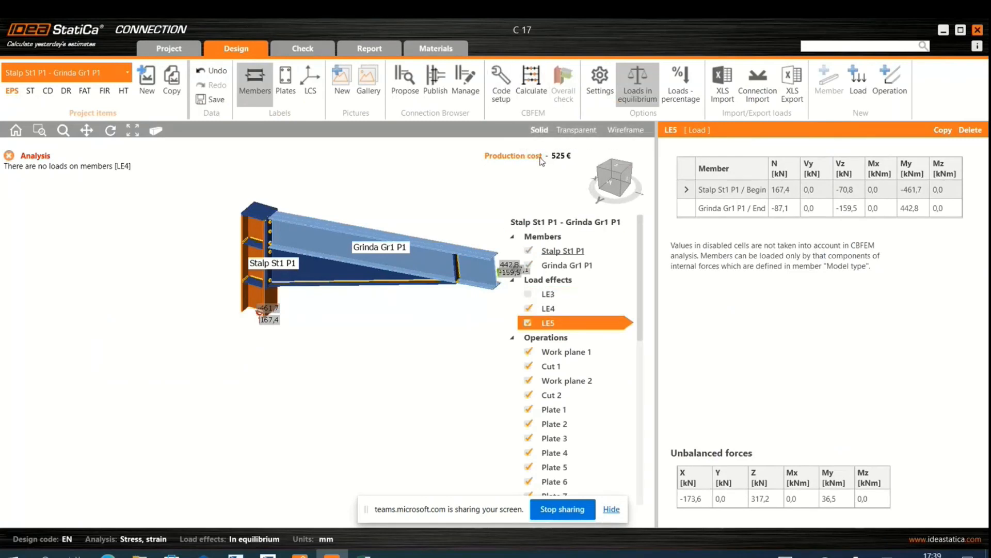
{"action": "left_click", "coordinate": [555, 310]}
{"action": "left_click", "coordinate": [527, 309]}
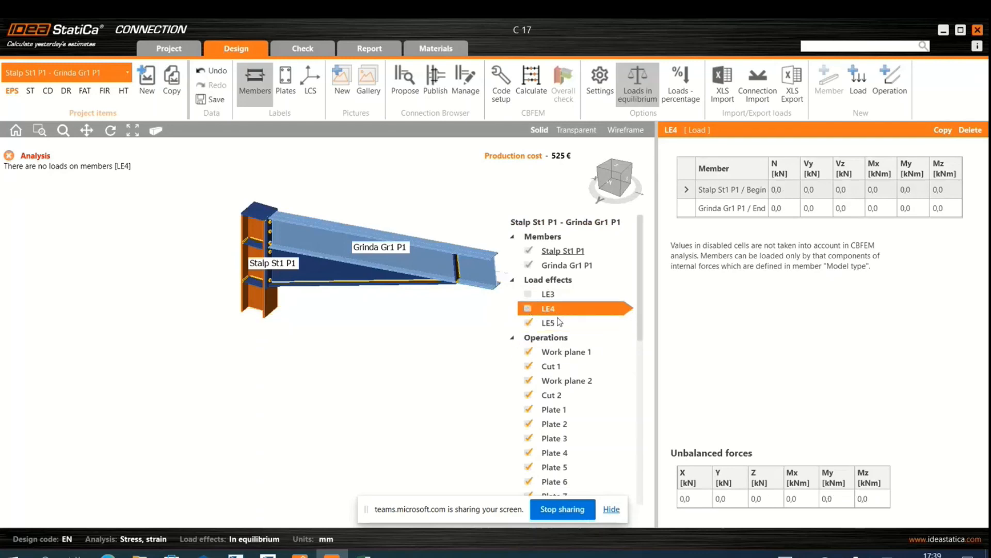
{"action": "right_click", "coordinate": [548, 310]}
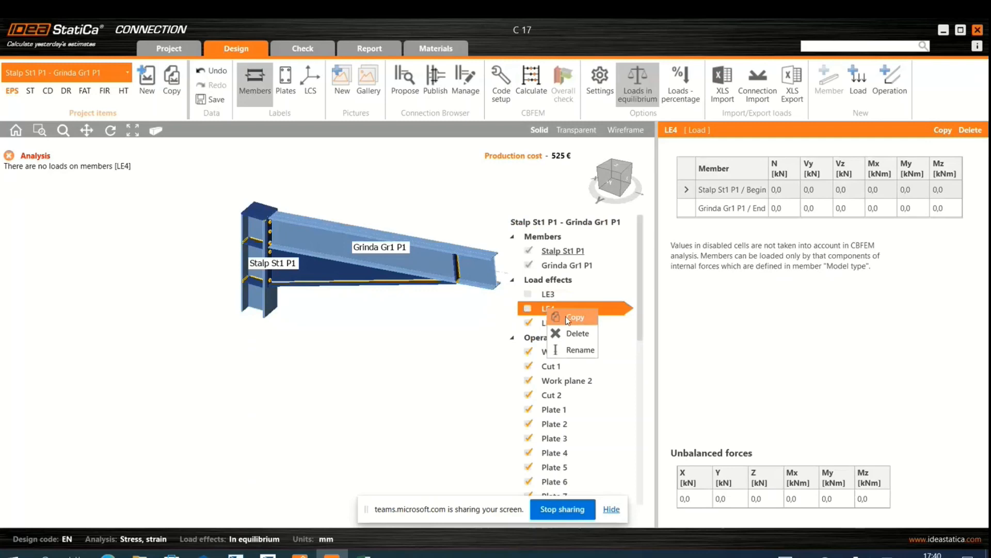
{"action": "left_click", "coordinate": [565, 333]}
{"action": "right_click", "coordinate": [548, 298]}
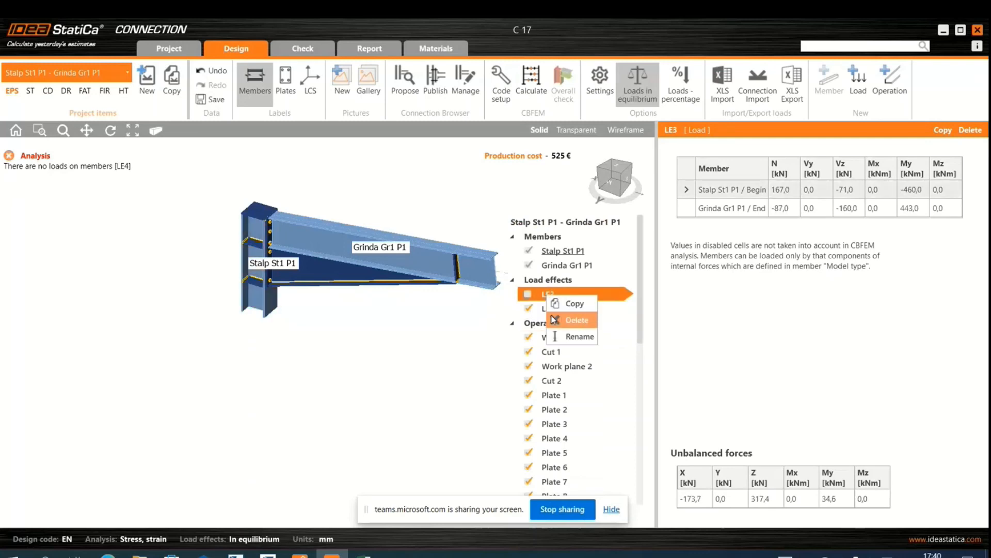
{"action": "left_click", "coordinate": [562, 321]}
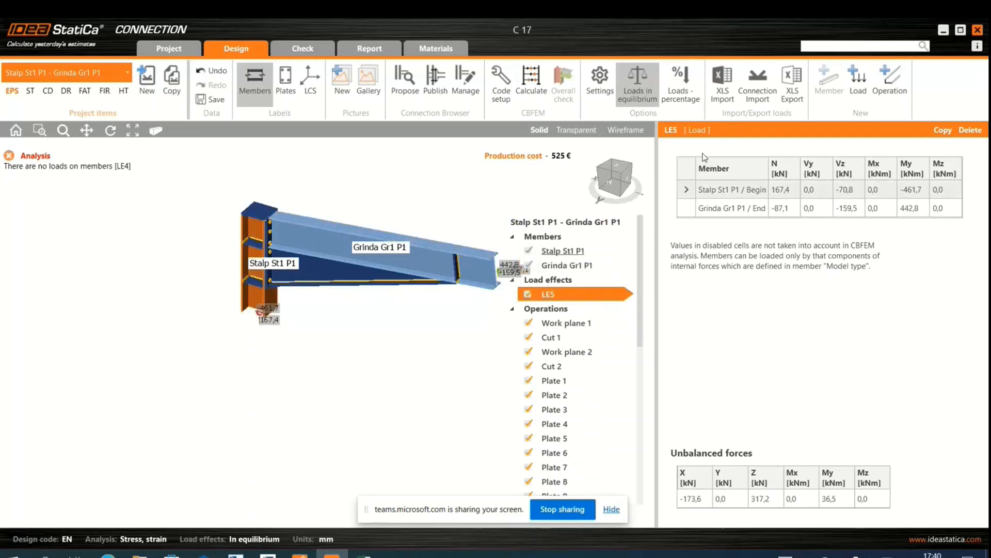
Step: Calculate connection C 17 and look through its list of plate, bolt and weld operations
{"action": "left_click", "coordinate": [527, 84]}
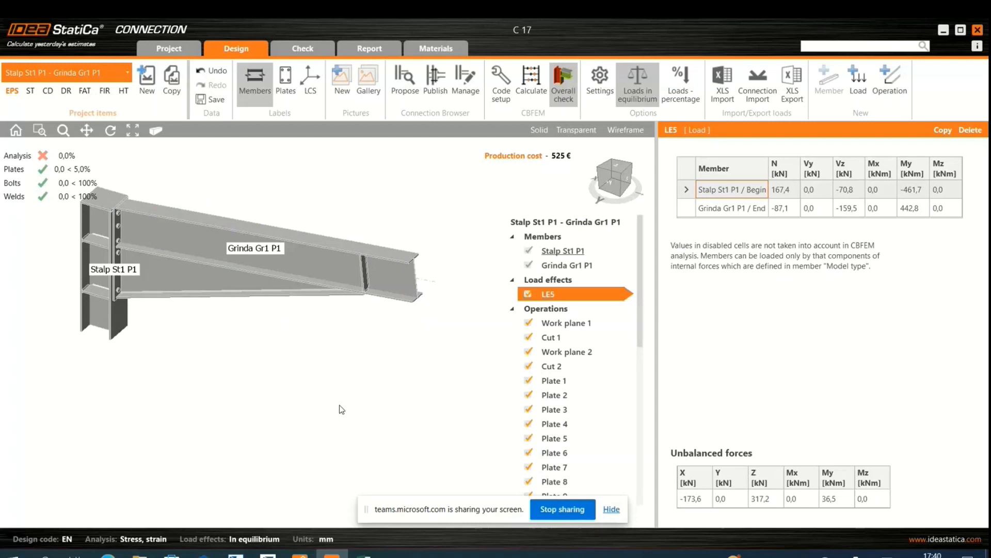
{"action": "middle_click_drag", "start_coordinate": [339, 409], "coordinate": [403, 429]}
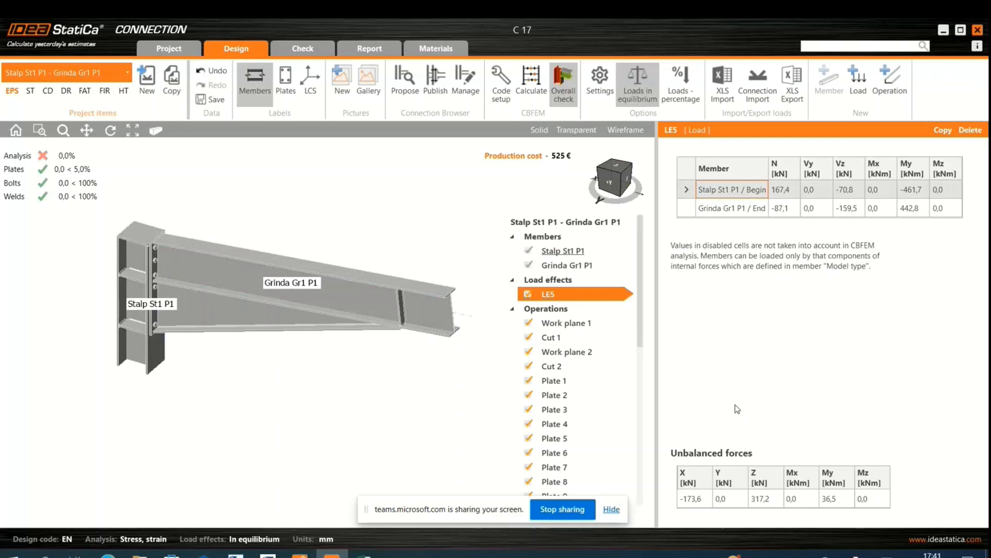
{"action": "scroll", "coordinate": [652, 356], "scroll_direction": "down", "scroll_amount": 2}
{"action": "scroll", "coordinate": [654, 366], "scroll_direction": "down", "scroll_amount": 1}
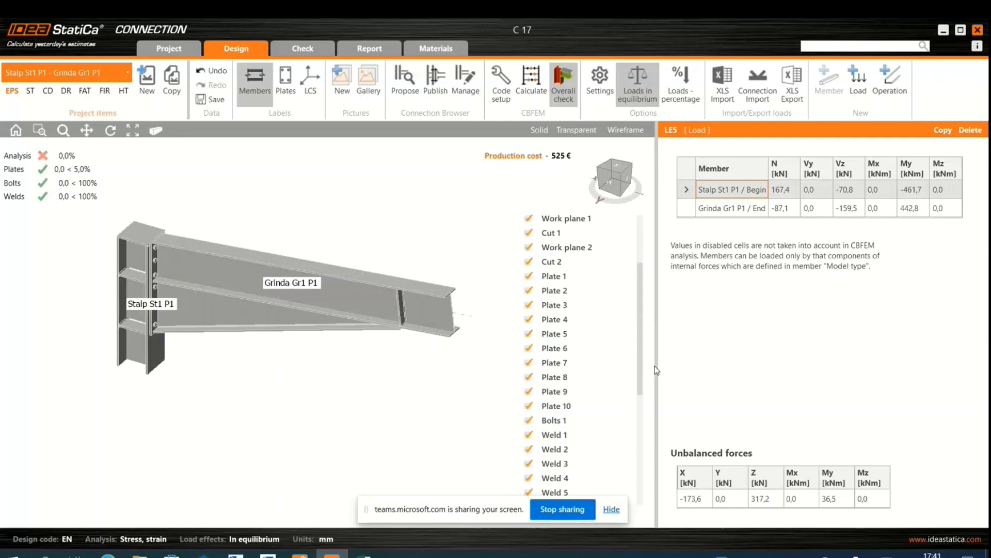
{"action": "scroll", "coordinate": [654, 371], "scroll_direction": "down", "scroll_amount": 2}
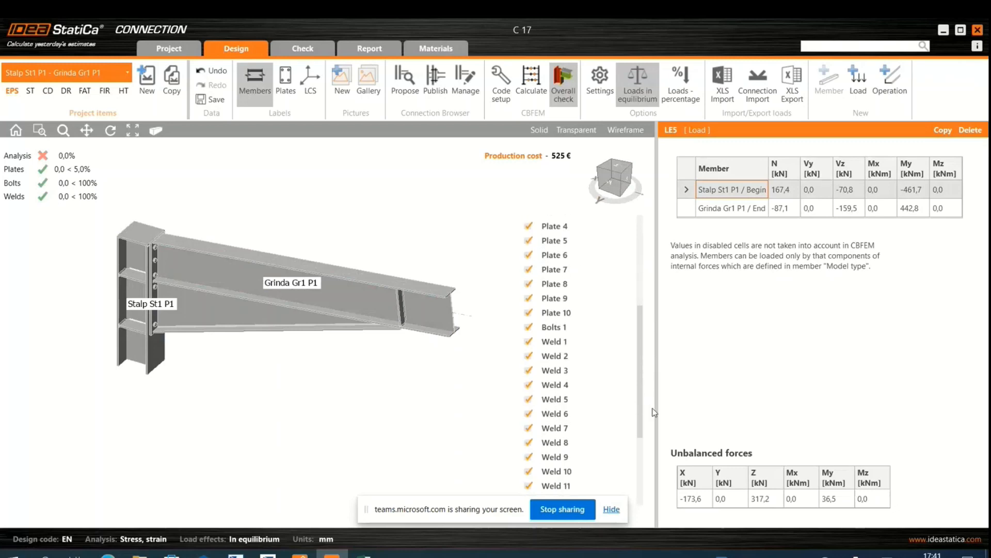
{"action": "scroll", "coordinate": [655, 413], "scroll_direction": "down", "scroll_amount": 1}
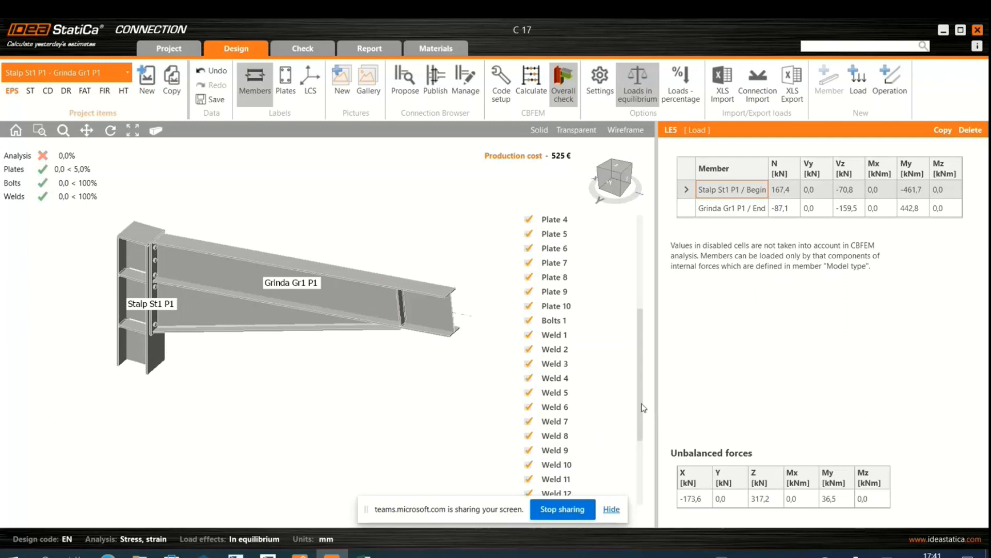
{"action": "left_click_drag", "start_coordinate": [642, 408], "coordinate": [645, 474]}
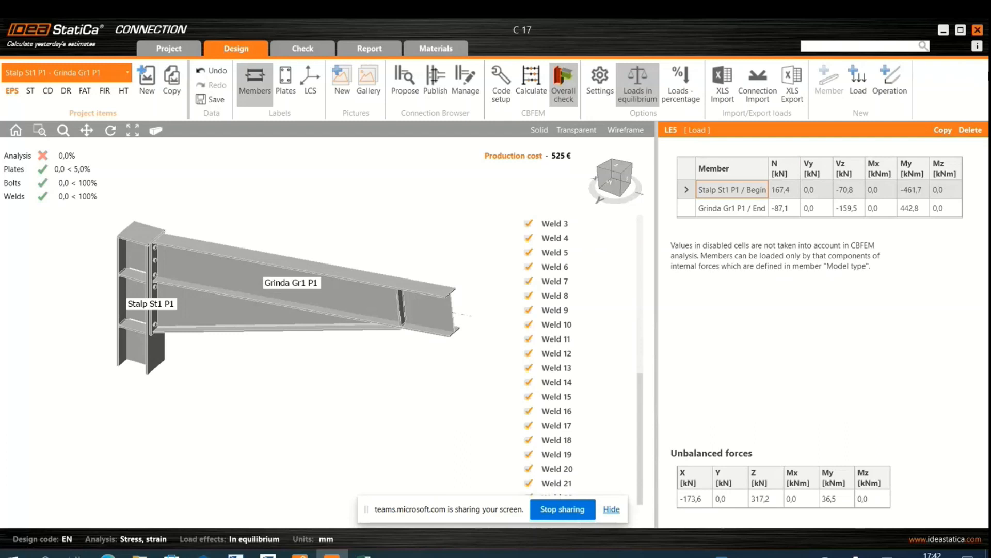
Step: Close connection C 17 without saving it and open connection C 178 from the Checkbot project
{"action": "left_click", "coordinate": [977, 30]}
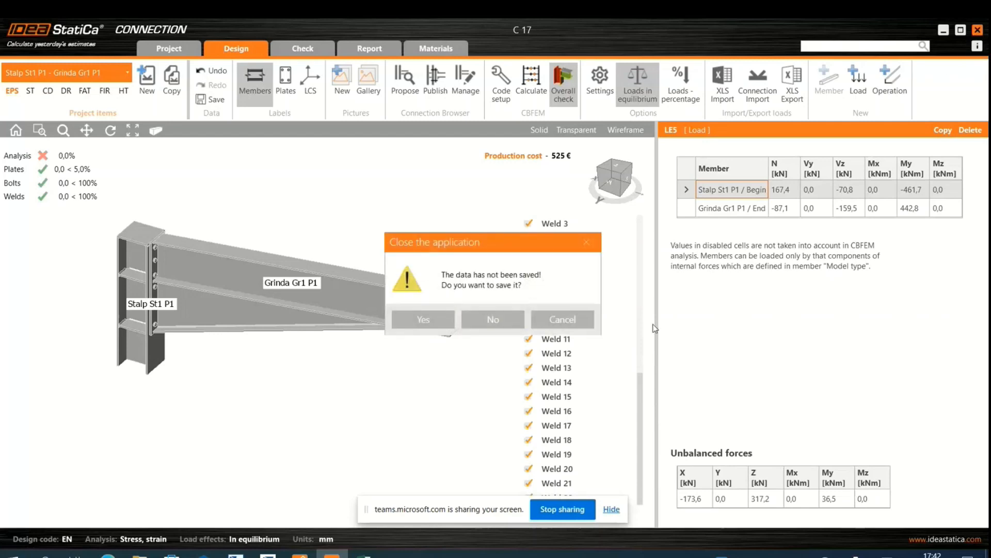
{"action": "left_click", "coordinate": [491, 320]}
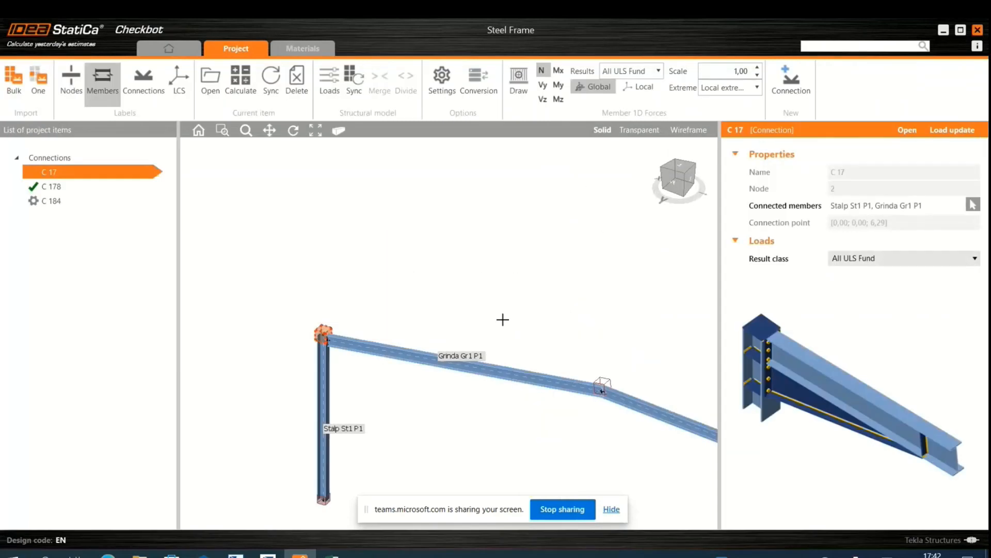
{"action": "left_click", "coordinate": [52, 186]}
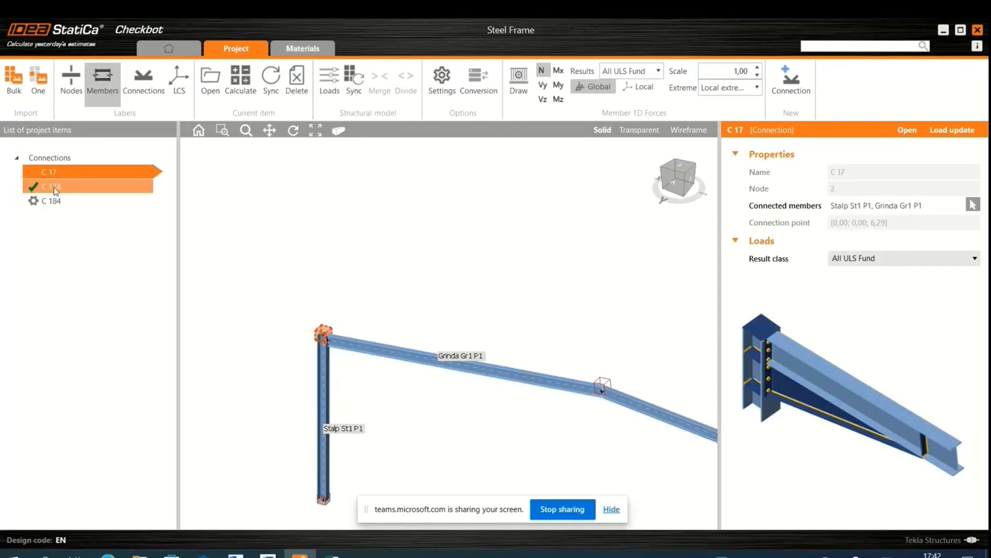
{"action": "right_click", "coordinate": [54, 187]}
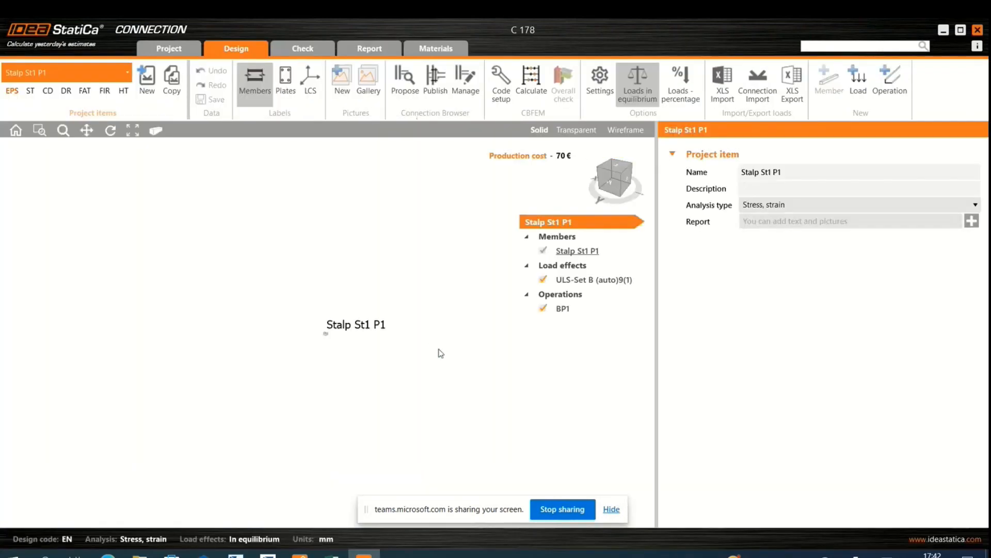
Step: Import the load effects into connection C 178 from the Conn-9 connection file
{"action": "left_click", "coordinate": [755, 99]}
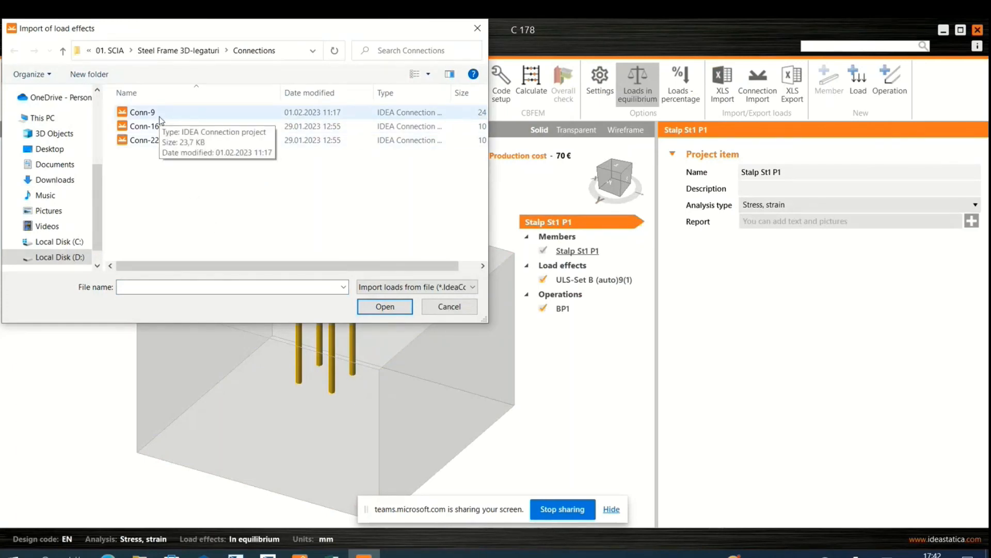
{"action": "left_click_drag", "start_coordinate": [257, 28], "coordinate": [355, 88]}
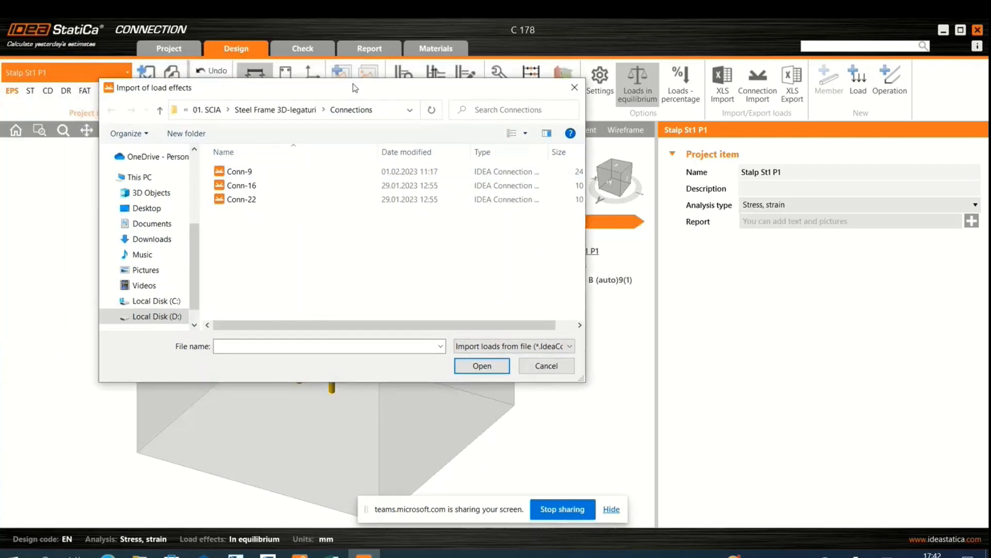
{"action": "left_click", "coordinate": [262, 170]}
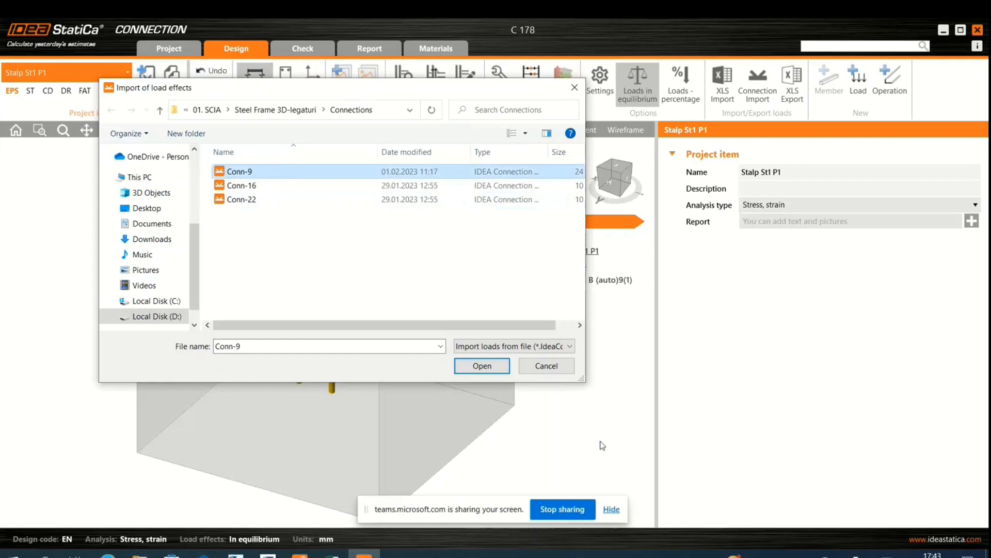
{"action": "left_click", "coordinate": [481, 365]}
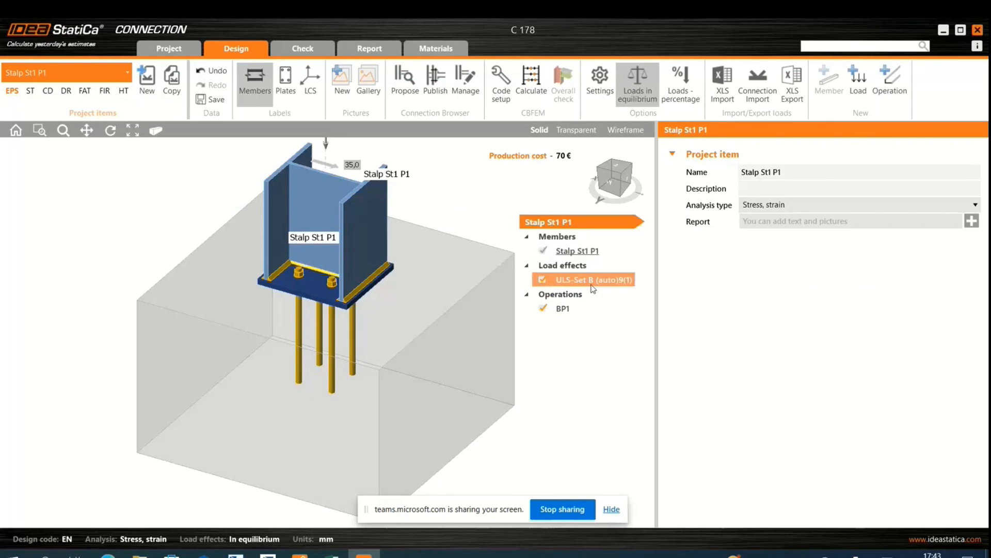
Step: Inspect the internal forces of load effect ULS-Set B (auto)9(1) on column Stalp St1 P1
{"action": "left_click", "coordinate": [612, 285]}
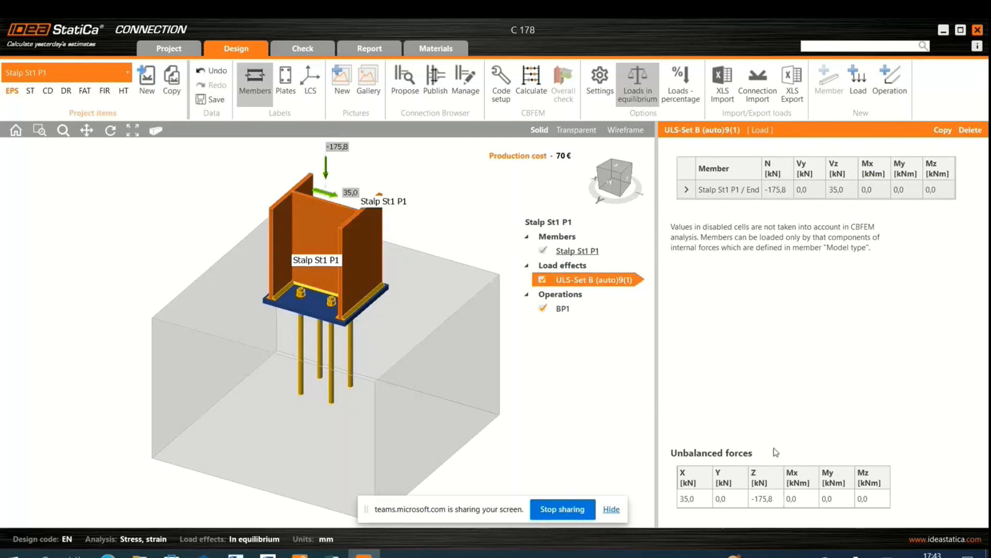
{"action": "scroll", "coordinate": [465, 430], "scroll_direction": "down", "scroll_amount": 3}
{"action": "scroll", "coordinate": [466, 431], "scroll_direction": "up", "scroll_amount": 3}
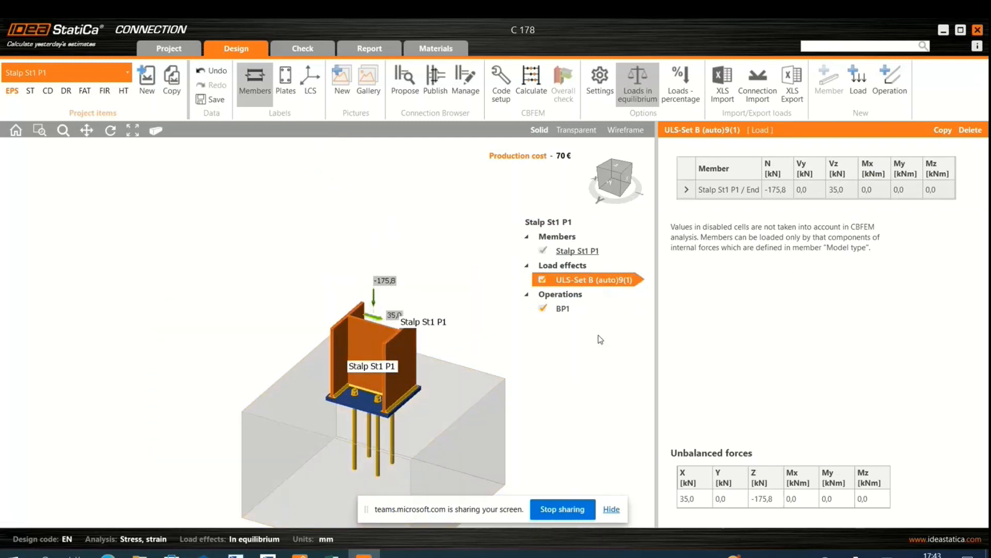
Step: Review base plate operation BP1, including its offsets, anchors, available bolt assemblies, welds and foundation block
{"action": "left_click", "coordinate": [577, 312]}
{"action": "left_click", "coordinate": [577, 313]}
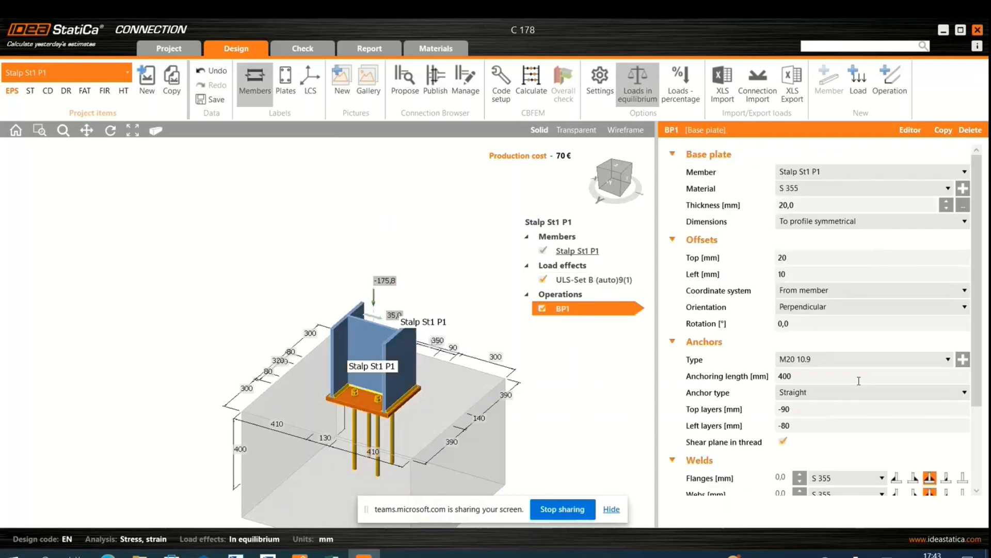
{"action": "scroll", "coordinate": [862, 379], "scroll_direction": "down", "scroll_amount": 3}
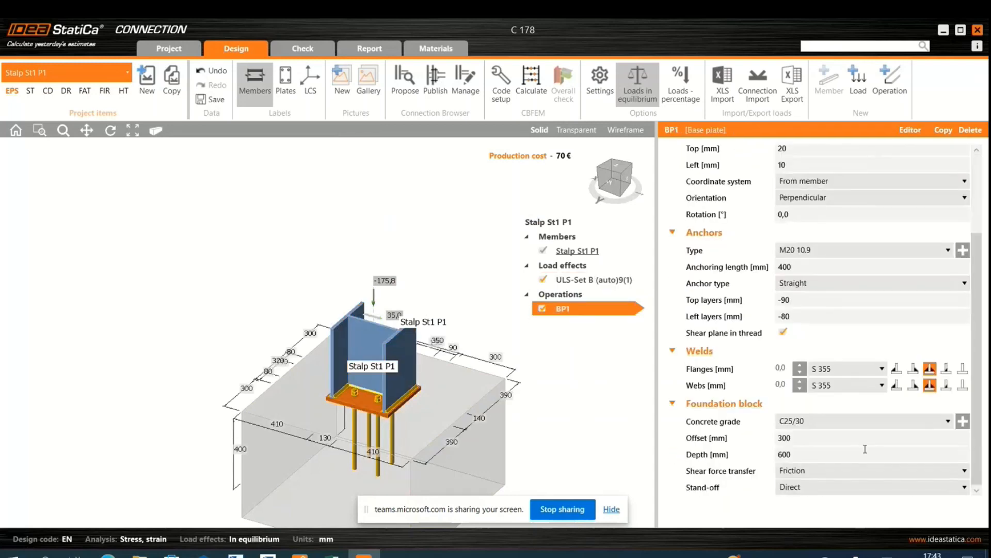
{"action": "scroll", "coordinate": [865, 447], "scroll_direction": "up", "scroll_amount": 3}
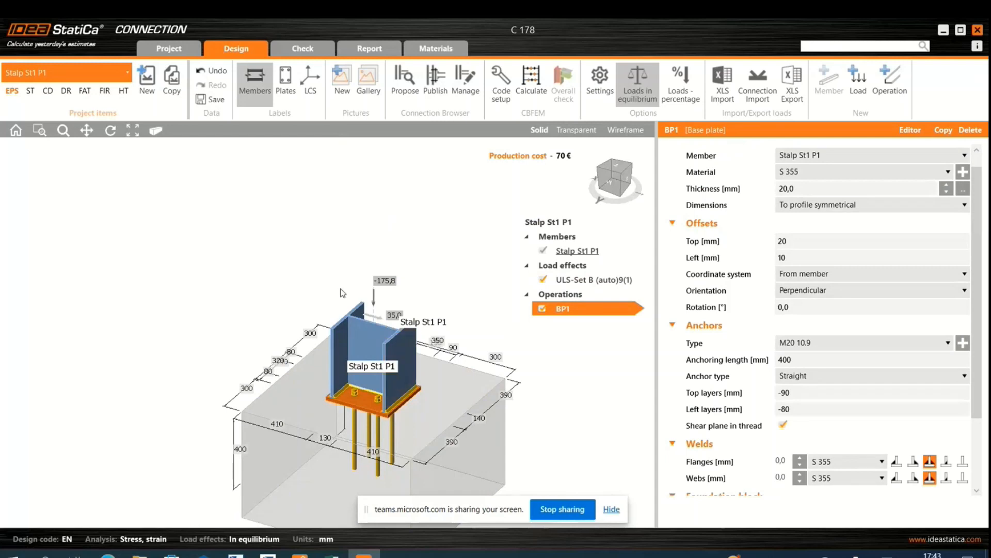
{"action": "scroll", "coordinate": [865, 246], "scroll_direction": "up", "scroll_amount": 1}
{"action": "scroll", "coordinate": [864, 246], "scroll_direction": "down", "scroll_amount": 2}
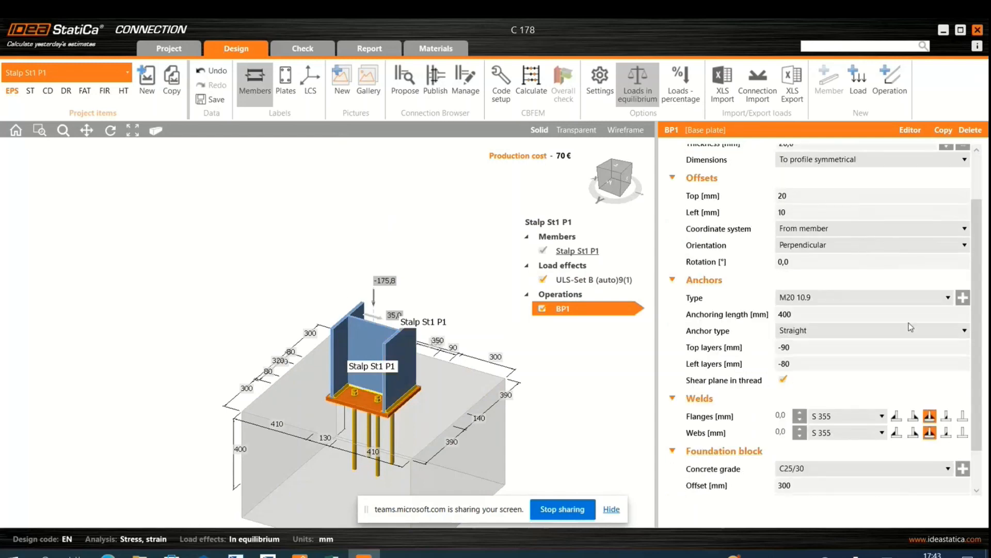
{"action": "left_click", "coordinate": [962, 298]}
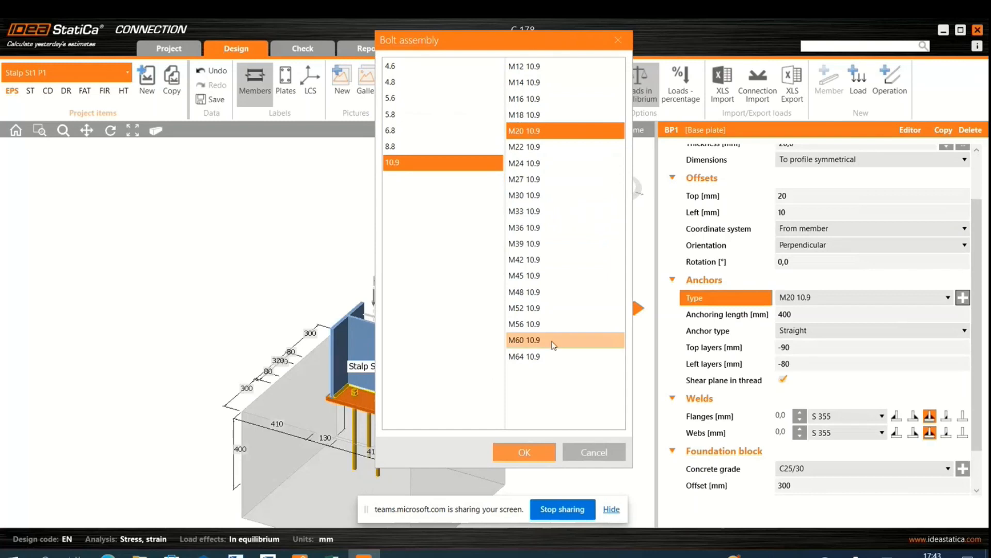
{"action": "left_click", "coordinate": [514, 487]}
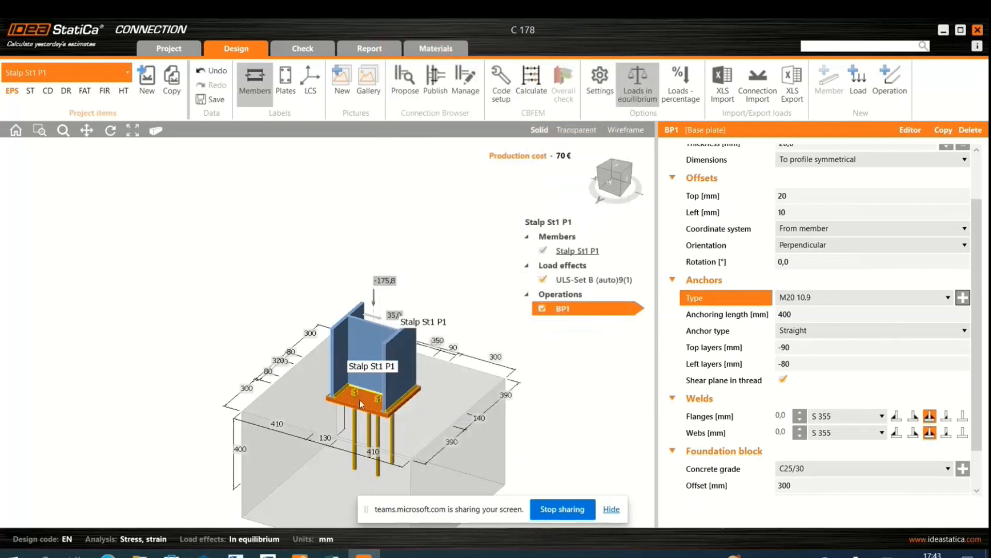
{"action": "scroll", "coordinate": [296, 370], "scroll_direction": "down", "scroll_amount": 2}
{"action": "scroll", "coordinate": [321, 425], "scroll_direction": "up", "scroll_amount": 3}
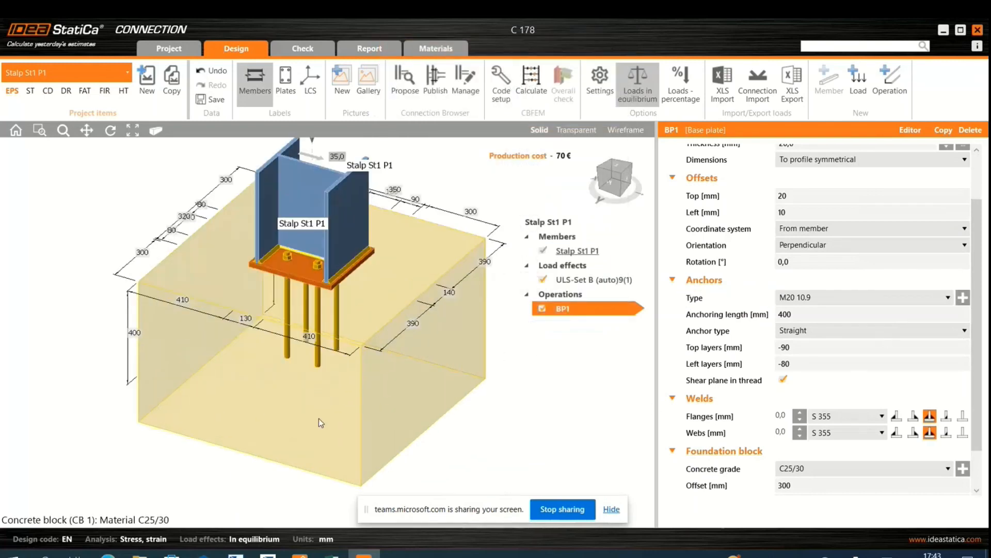
{"action": "scroll", "coordinate": [350, 335], "scroll_direction": "down", "scroll_amount": 2}
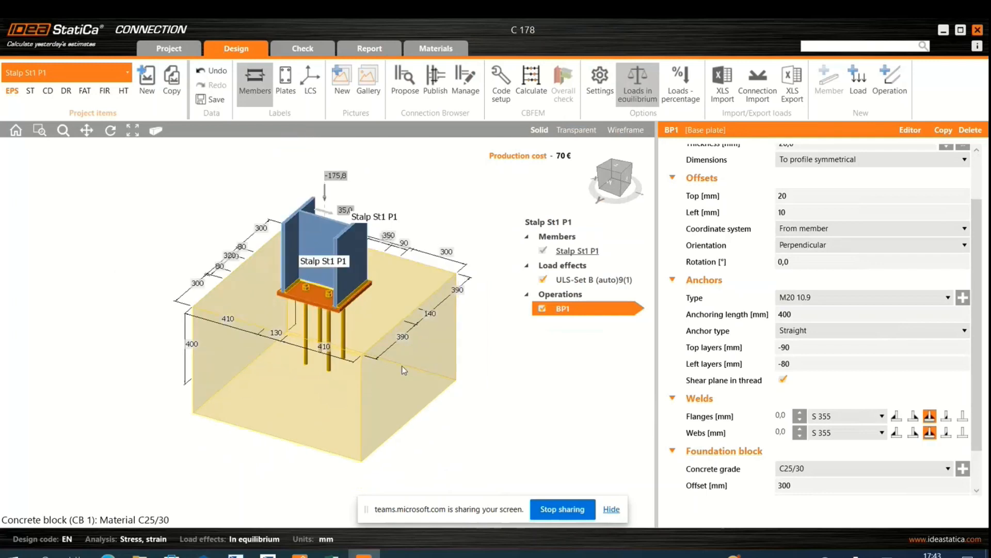
Step: Calculate the base plate connection and rerun the analysis as Stress/strain - Buckling
{"action": "left_click", "coordinate": [534, 82]}
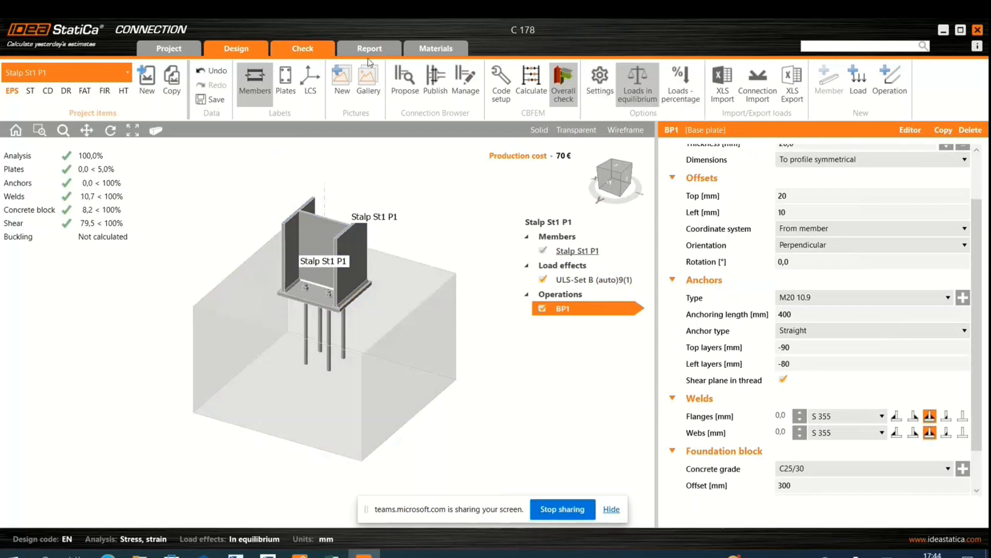
{"action": "left_click", "coordinate": [314, 52]}
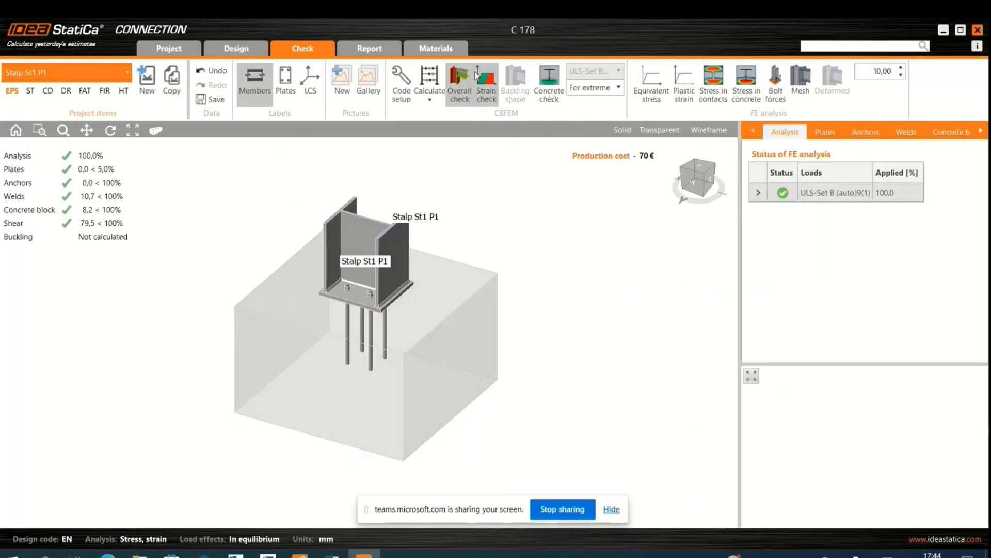
{"action": "left_click", "coordinate": [430, 97]}
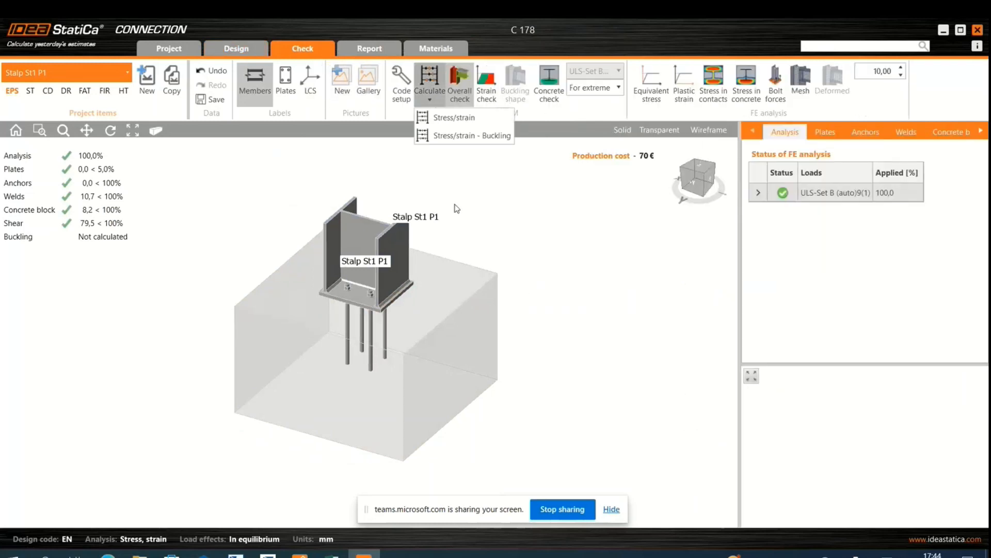
{"action": "left_click", "coordinate": [476, 137]}
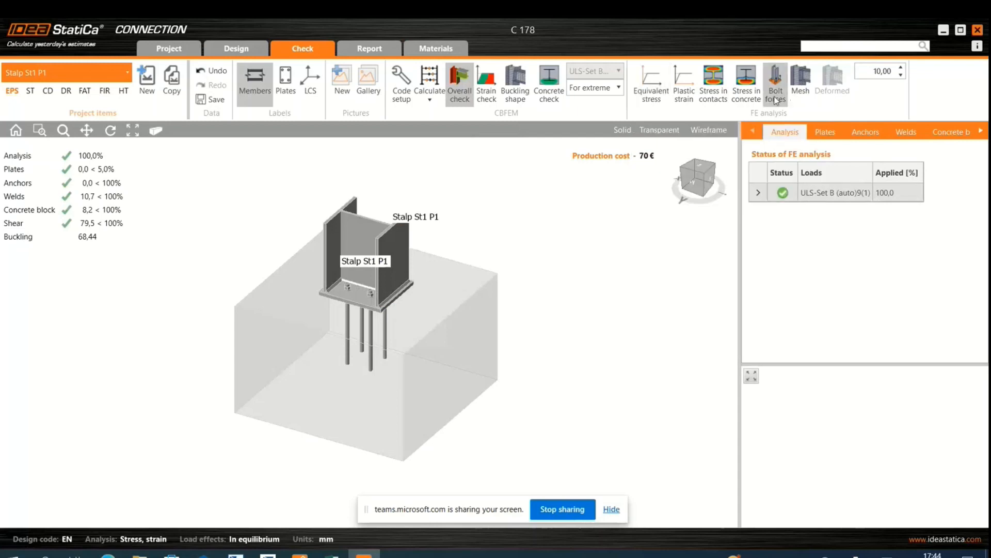
Step: Examine the stress in contacts, then the stress in concrete with the mesh and deformed shape shown
{"action": "left_click", "coordinate": [716, 96]}
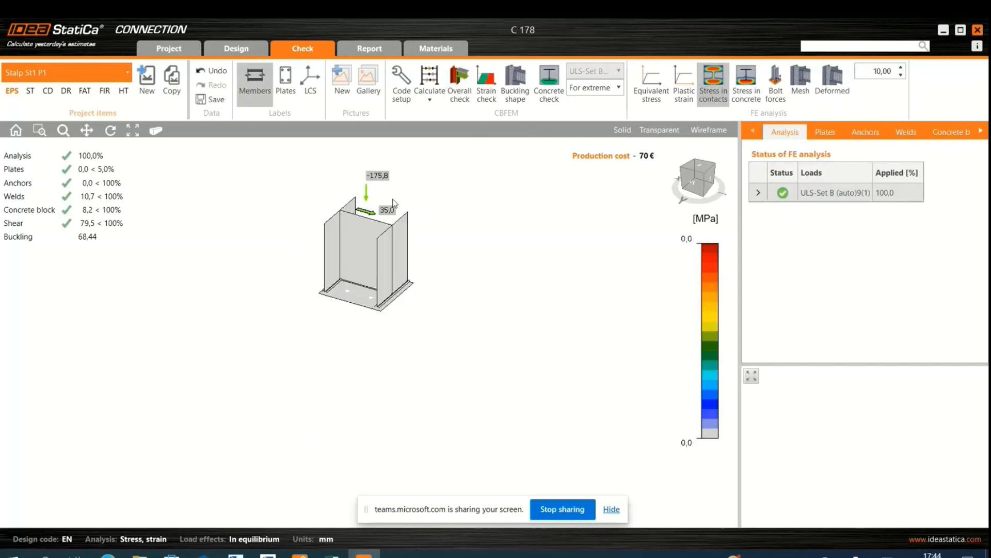
{"action": "scroll", "coordinate": [394, 202], "scroll_direction": "up", "scroll_amount": 3}
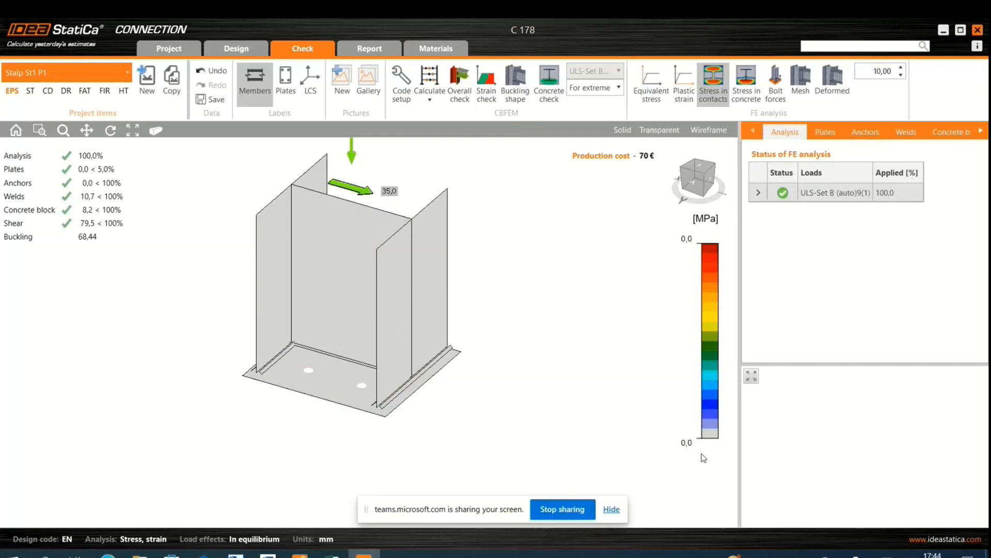
{"action": "left_click", "coordinate": [745, 101]}
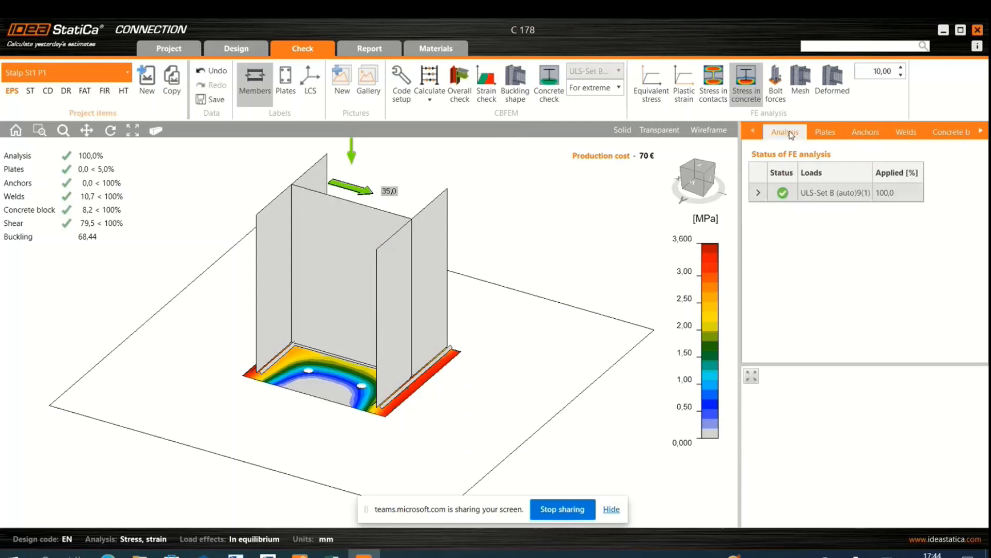
{"action": "left_click", "coordinate": [802, 92]}
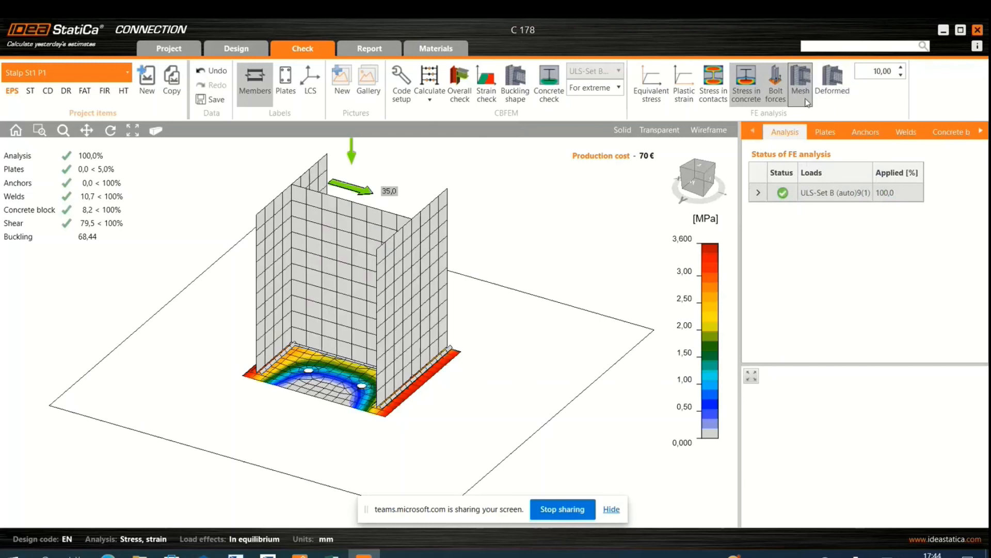
{"action": "left_click", "coordinate": [842, 97]}
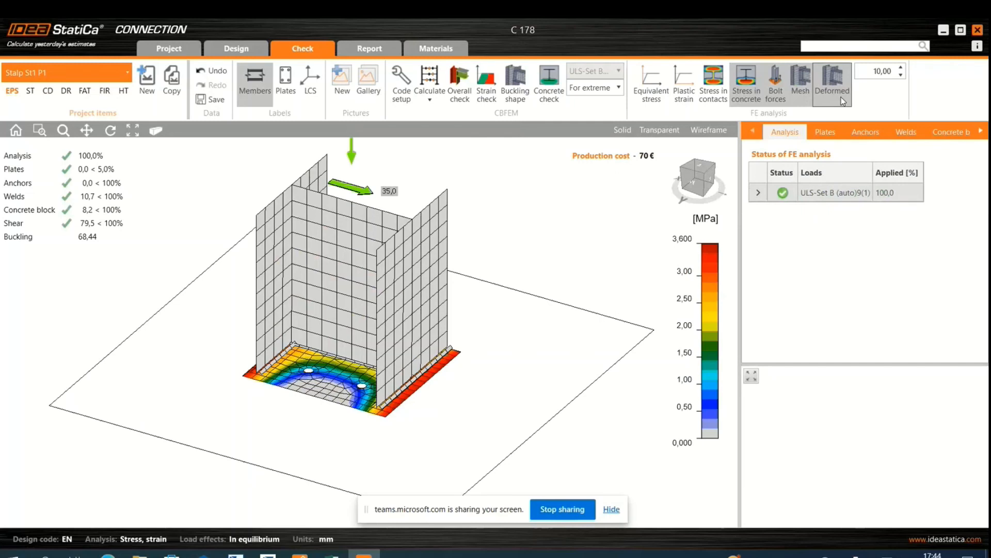
{"action": "scroll", "coordinate": [457, 310], "scroll_direction": "down", "scroll_amount": 2}
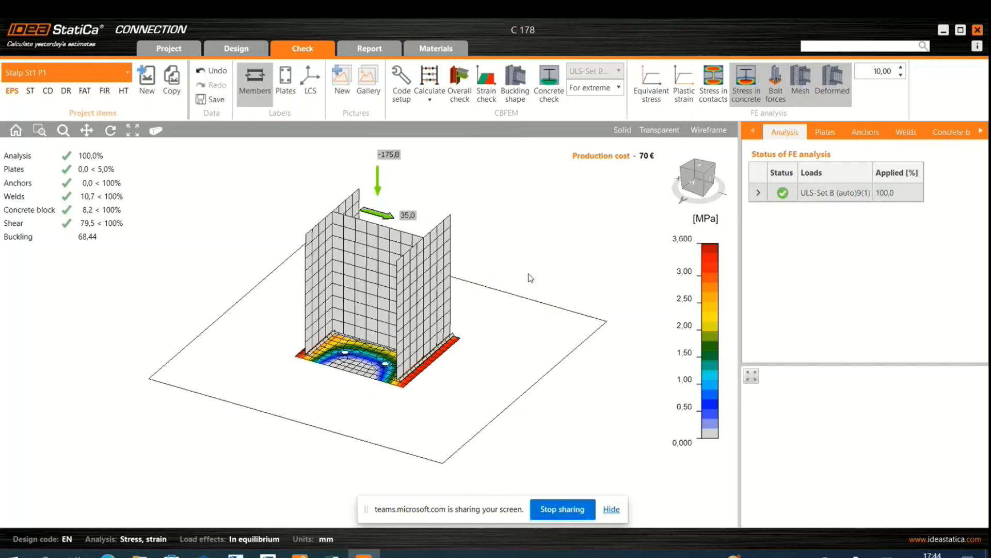
Step: Generate the detailed report for the current project item Stalp St1 P1
{"action": "left_click", "coordinate": [367, 50]}
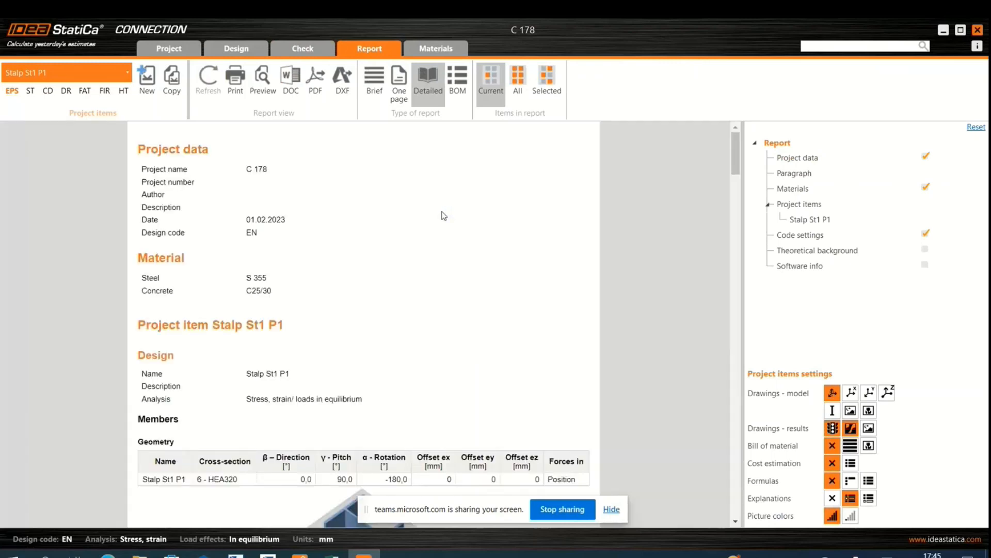
Step: Review the report's project data, member geometry, anchors, load effects, foundation block and check summary for Stalp St1 P1
{"action": "scroll", "coordinate": [443, 216], "scroll_direction": "down", "scroll_amount": 3}
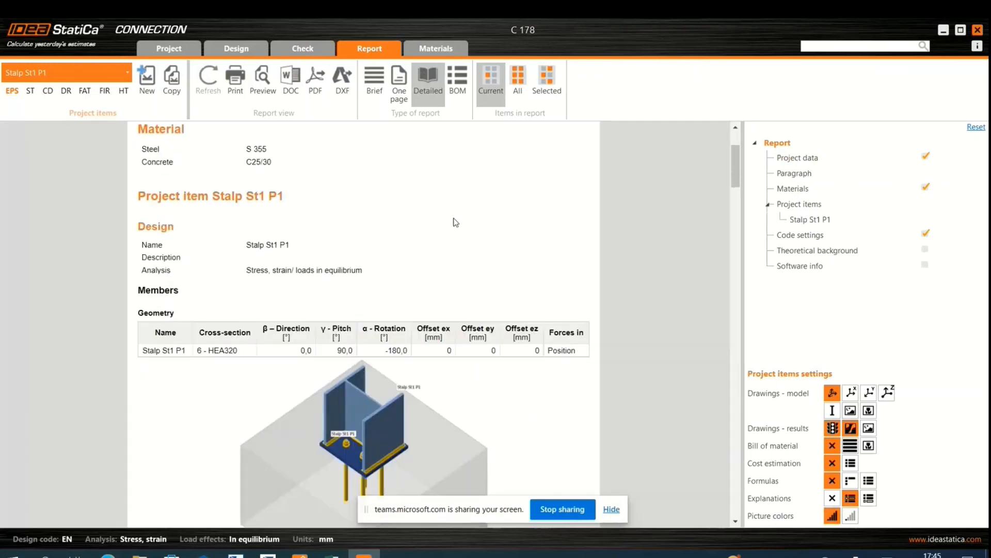
{"action": "scroll", "coordinate": [456, 221], "scroll_direction": "down", "scroll_amount": 1}
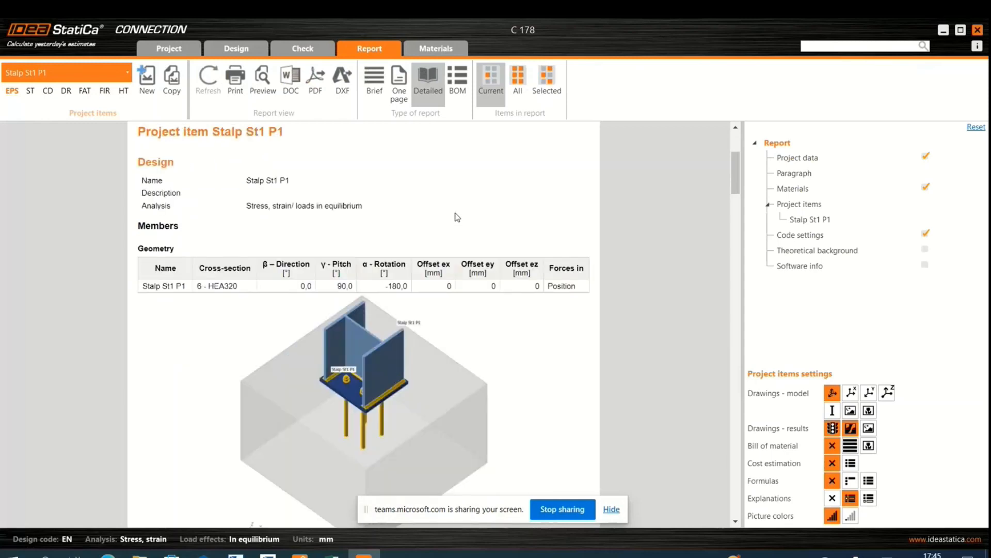
{"action": "scroll", "coordinate": [455, 210], "scroll_direction": "down", "scroll_amount": 2}
{"action": "scroll", "coordinate": [449, 241], "scroll_direction": "up", "scroll_amount": 2}
{"action": "scroll", "coordinate": [287, 228], "scroll_direction": "down", "scroll_amount": 4}
{"action": "scroll", "coordinate": [270, 227], "scroll_direction": "down", "scroll_amount": 8}
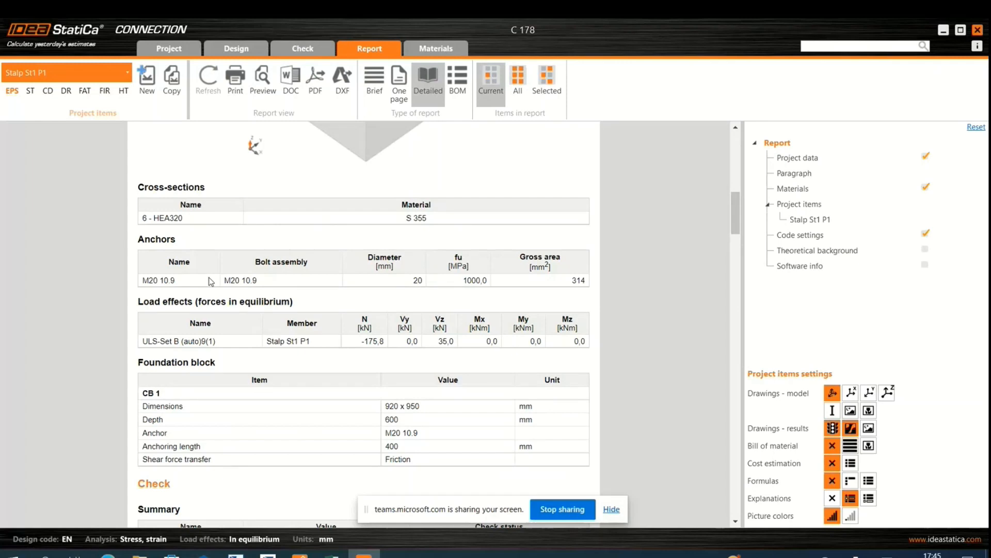
{"action": "scroll", "coordinate": [211, 282], "scroll_direction": "down", "scroll_amount": 4}
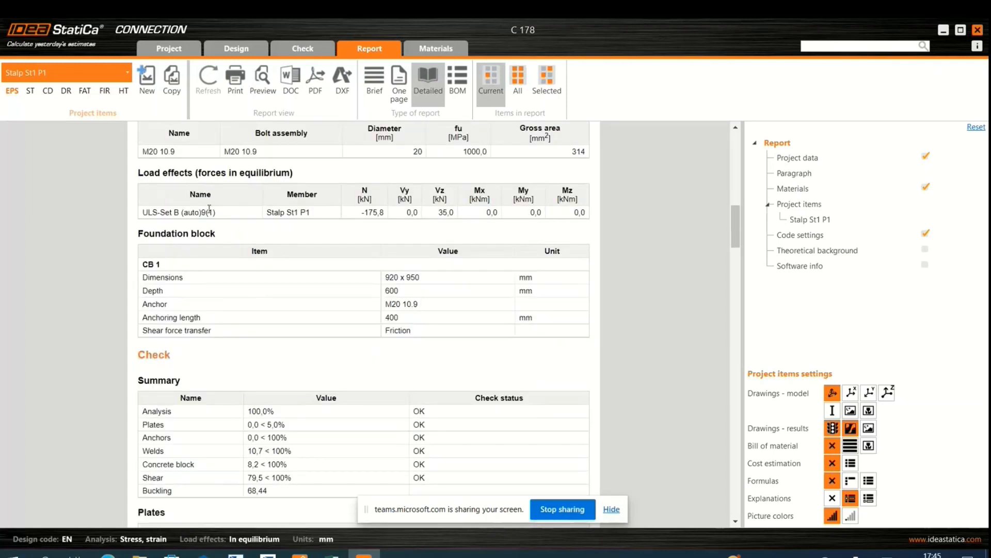
{"action": "scroll", "coordinate": [322, 286], "scroll_direction": "down", "scroll_amount": 3}
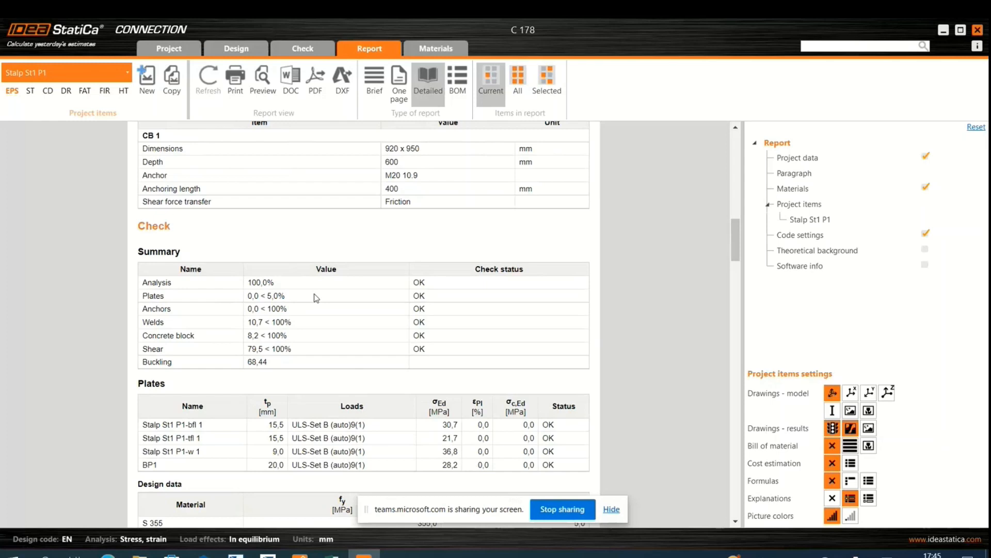
Step: Examine the report's plate design data, overall check and equivalent stress drawings, anchor check and weld check
{"action": "scroll", "coordinate": [316, 299], "scroll_direction": "down", "scroll_amount": 6}
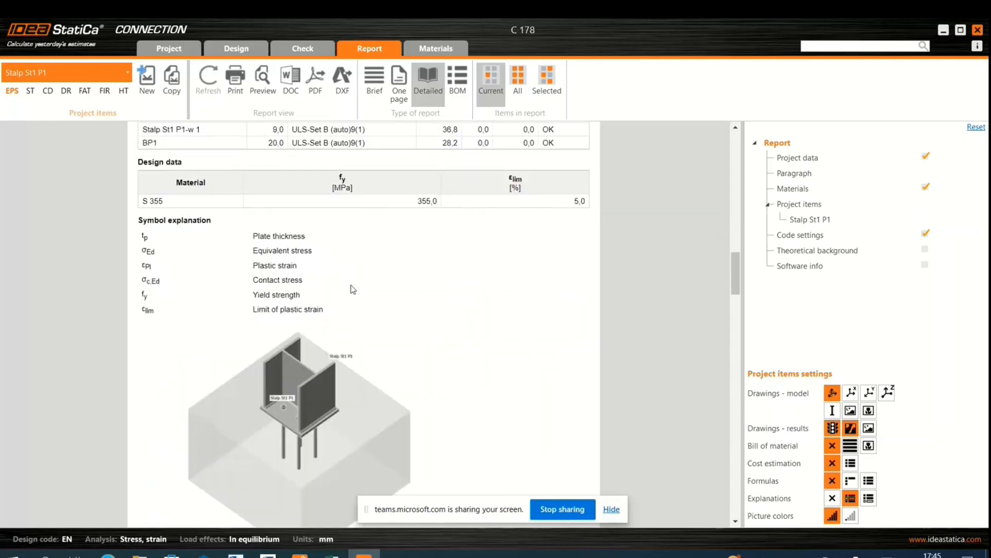
{"action": "scroll", "coordinate": [362, 292], "scroll_direction": "down", "scroll_amount": 5}
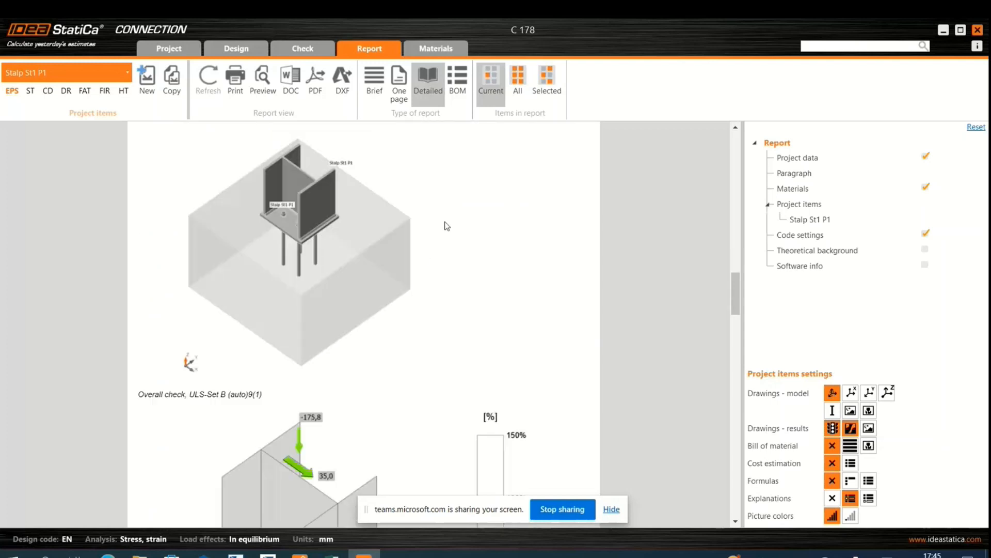
{"action": "scroll", "coordinate": [434, 237], "scroll_direction": "down", "scroll_amount": 1}
{"action": "scroll", "coordinate": [414, 255], "scroll_direction": "down", "scroll_amount": 14}
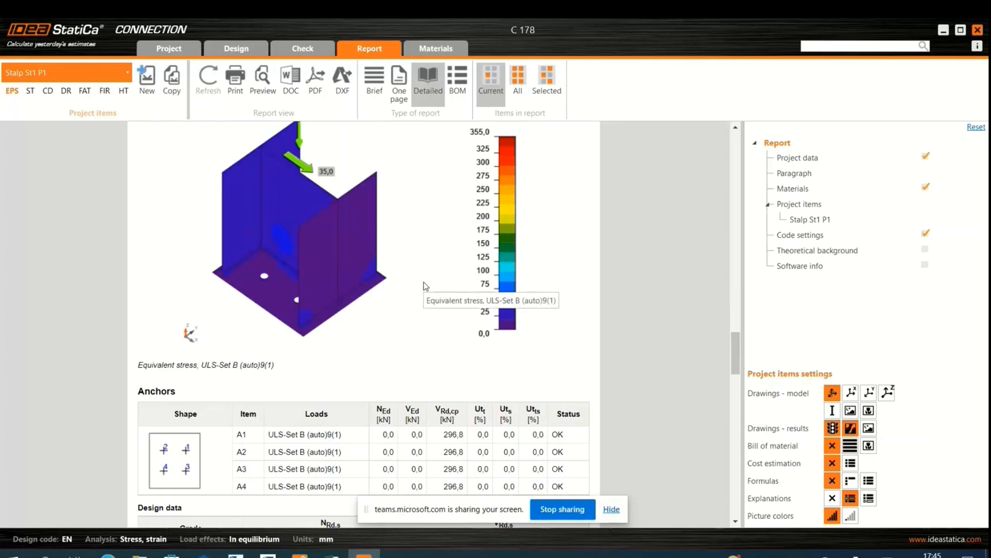
{"action": "scroll", "coordinate": [426, 287], "scroll_direction": "down", "scroll_amount": 4}
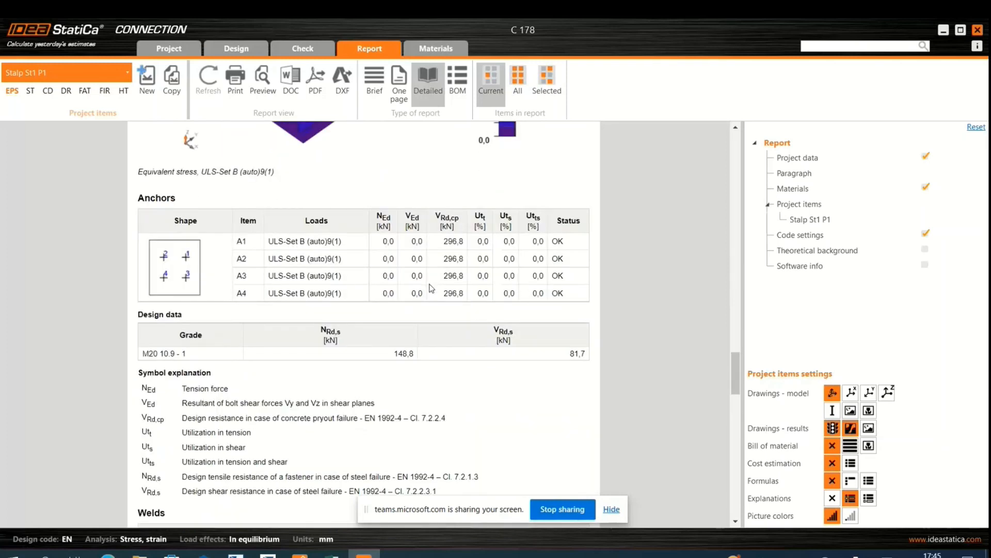
{"action": "scroll", "coordinate": [432, 289], "scroll_direction": "down", "scroll_amount": 3}
{"action": "scroll", "coordinate": [432, 289], "scroll_direction": "down", "scroll_amount": 4}
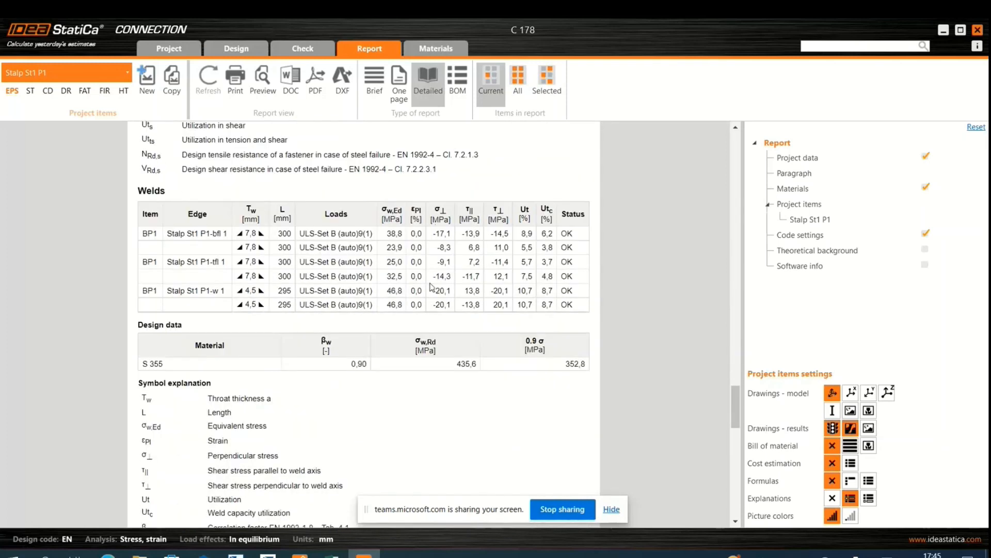
Step: Examine the report's concrete block, shear in contact plane and buckling checks and its code settings, and return to the report's start
{"action": "scroll", "coordinate": [432, 287], "scroll_direction": "down", "scroll_amount": 4}
{"action": "scroll", "coordinate": [433, 285], "scroll_direction": "down", "scroll_amount": 3}
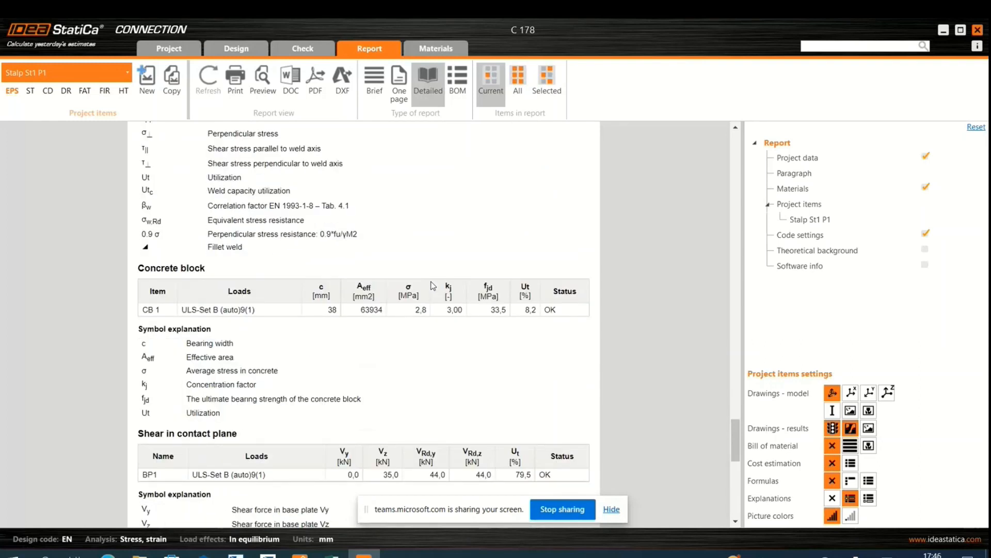
{"action": "scroll", "coordinate": [433, 285], "scroll_direction": "down", "scroll_amount": 3}
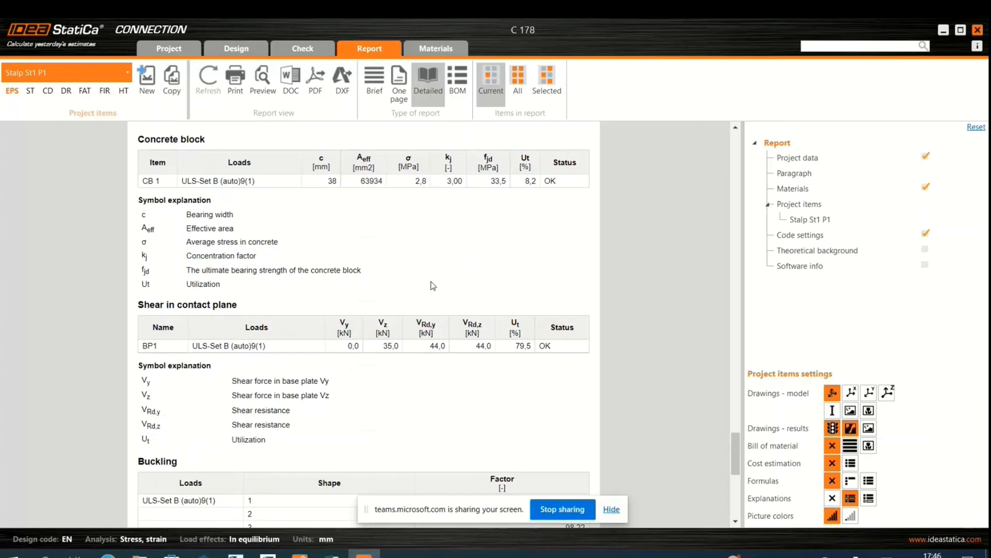
{"action": "scroll", "coordinate": [433, 285], "scroll_direction": "down", "scroll_amount": 6}
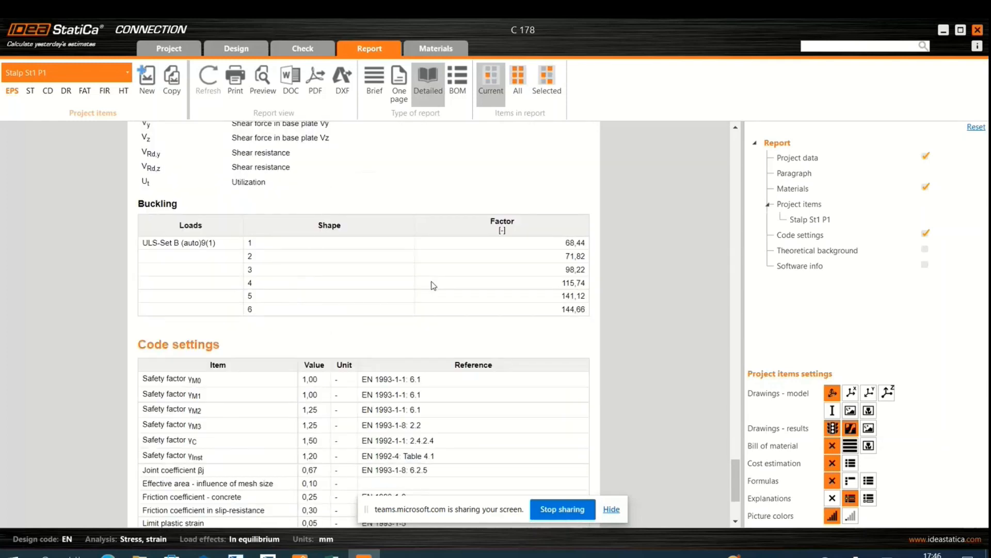
{"action": "scroll", "coordinate": [433, 285], "scroll_direction": "down", "scroll_amount": 3}
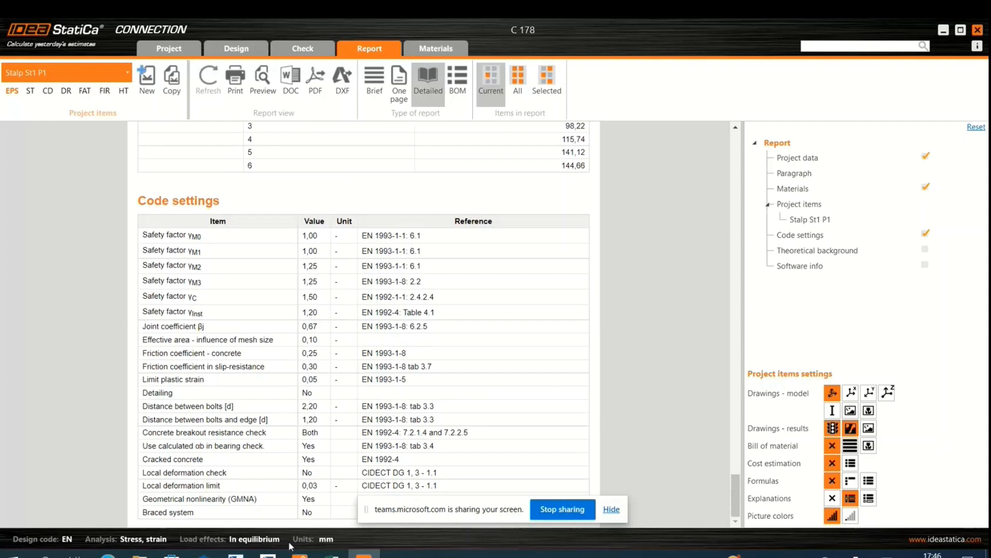
{"action": "scroll", "coordinate": [457, 444], "scroll_direction": "up", "scroll_amount": 4}
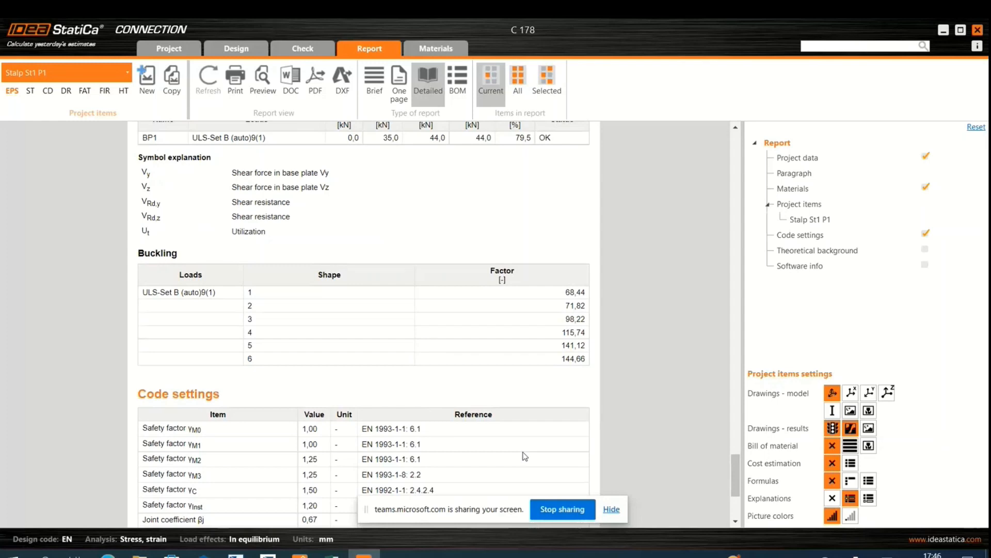
{"action": "scroll", "coordinate": [525, 455], "scroll_direction": "up", "scroll_amount": 2}
{"action": "scroll", "coordinate": [525, 455], "scroll_direction": "down", "scroll_amount": 5}
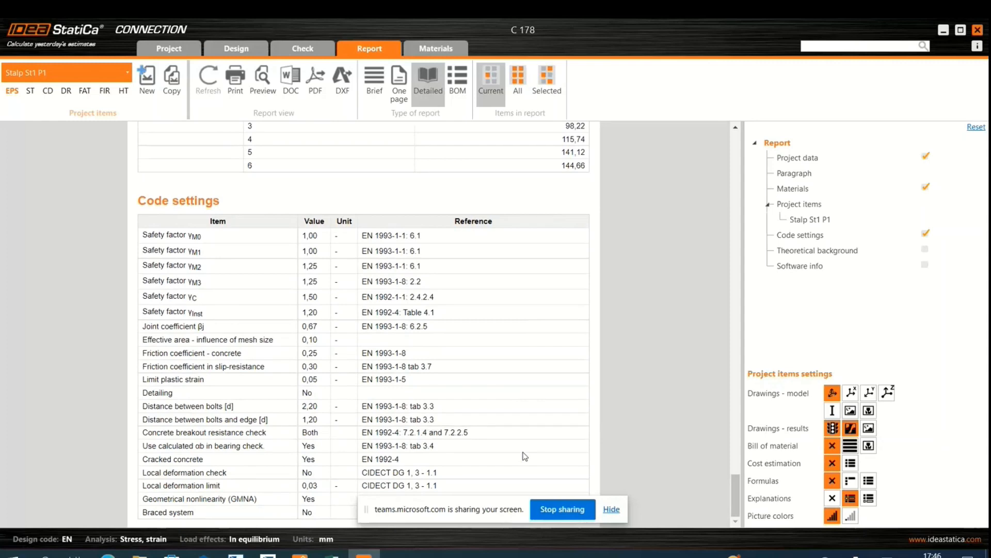
{"action": "scroll", "coordinate": [527, 415], "scroll_direction": "up", "scroll_amount": 15}
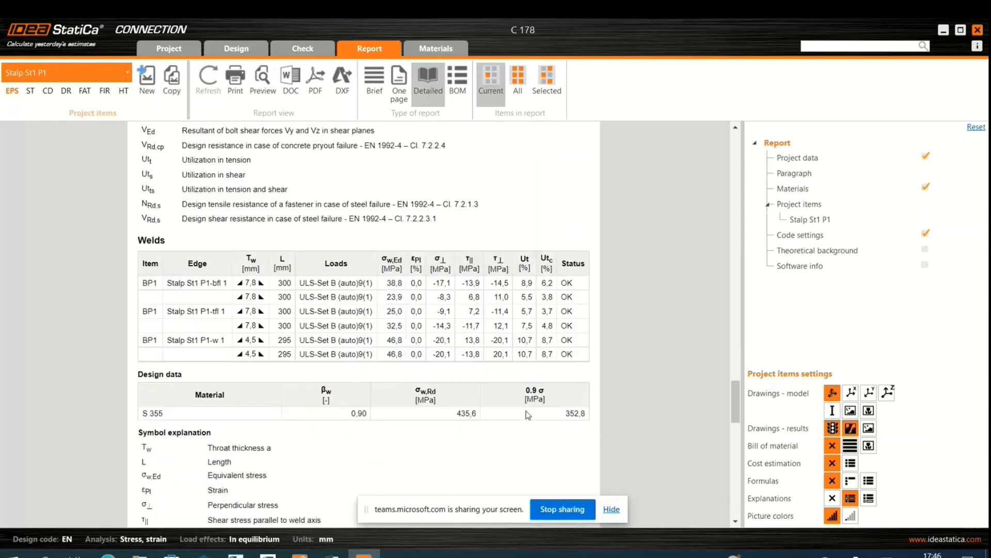
{"action": "scroll", "coordinate": [528, 415], "scroll_direction": "up", "scroll_amount": 10}
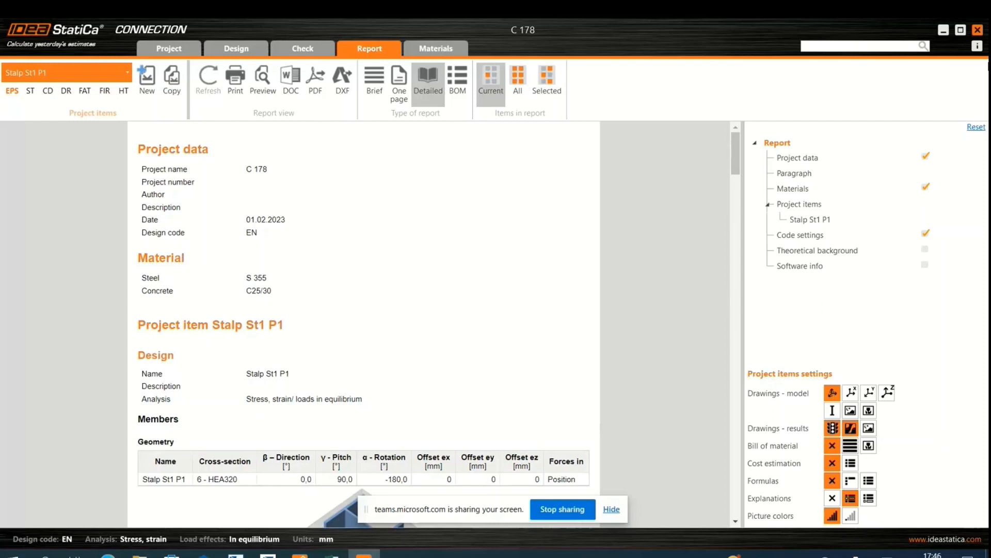
Step: Close the C 178 connection window and delete connection C 184 from the Checkbot project
{"action": "left_click", "coordinate": [978, 32]}
{"action": "left_click", "coordinate": [552, 319]}
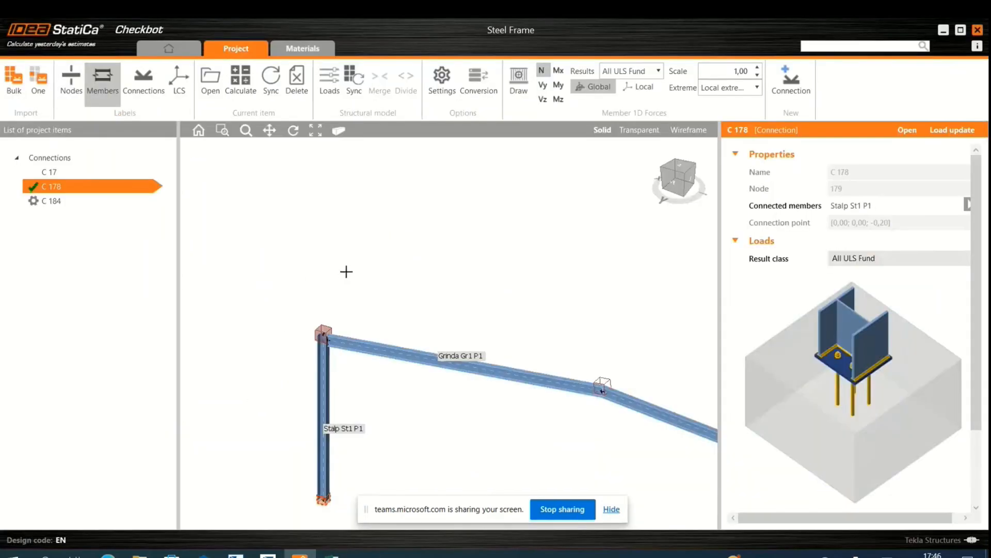
{"action": "scroll", "coordinate": [613, 389], "scroll_direction": "up", "scroll_amount": 5}
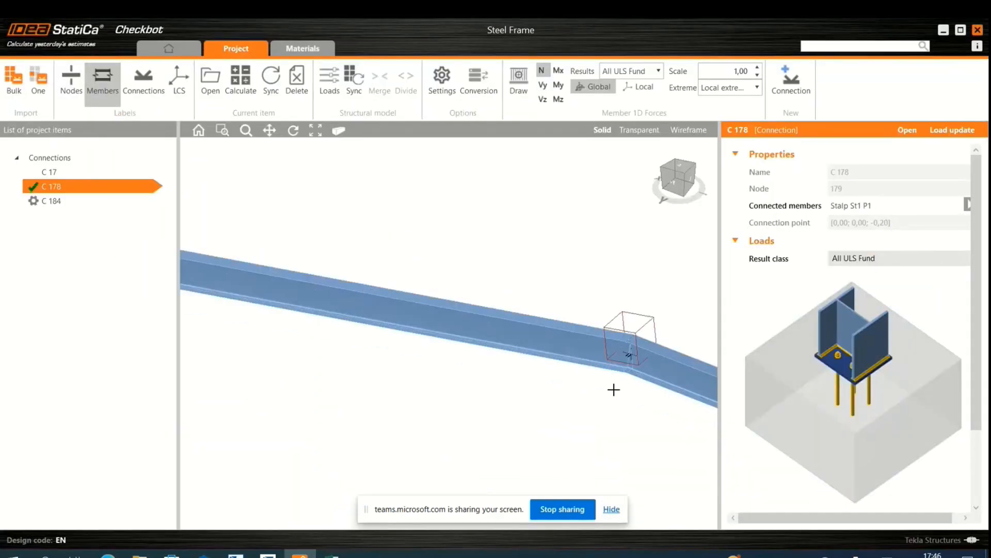
{"action": "left_click", "coordinate": [643, 328]}
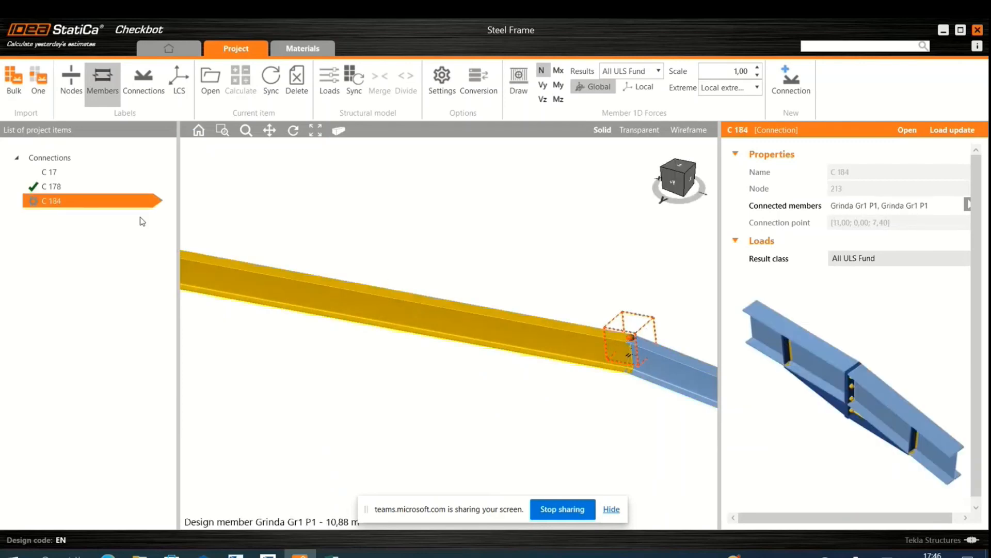
{"action": "right_click", "coordinate": [123, 203]}
{"action": "left_click", "coordinate": [152, 274]}
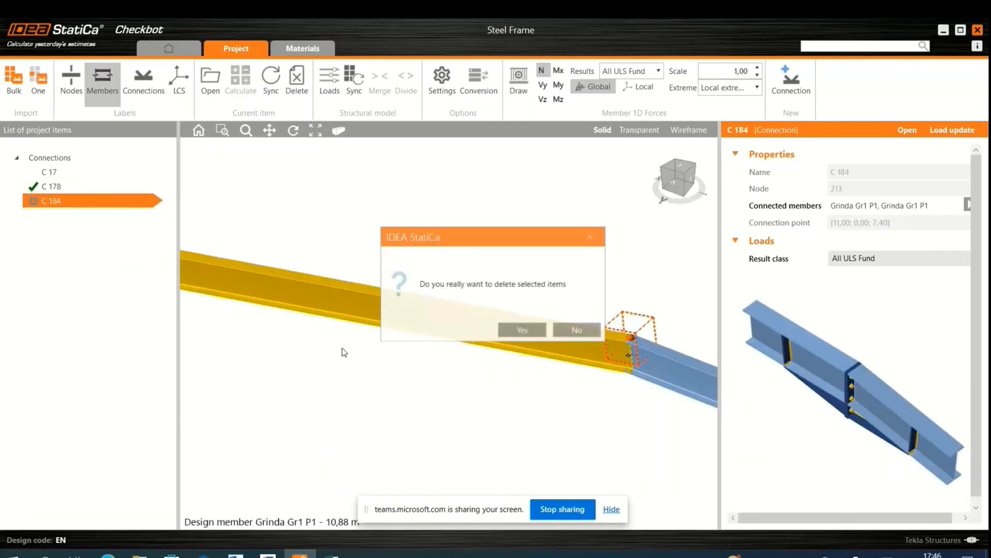
{"action": "left_click", "coordinate": [532, 333]}
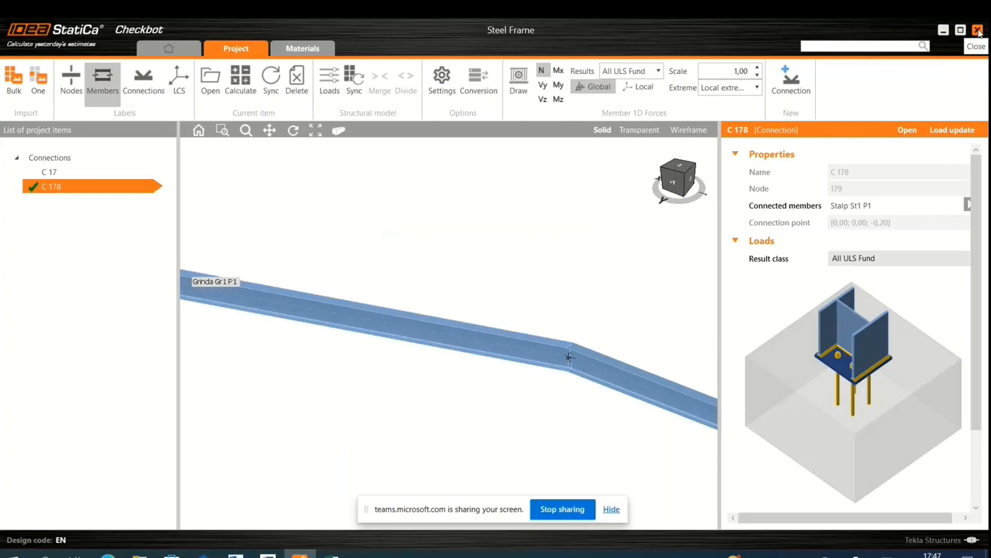
Step: Try to import a single connection into Checkbot from the Tekla Structures model
{"action": "left_click", "coordinate": [38, 83]}
{"action": "scroll", "coordinate": [472, 350], "scroll_direction": "down", "scroll_amount": 8}
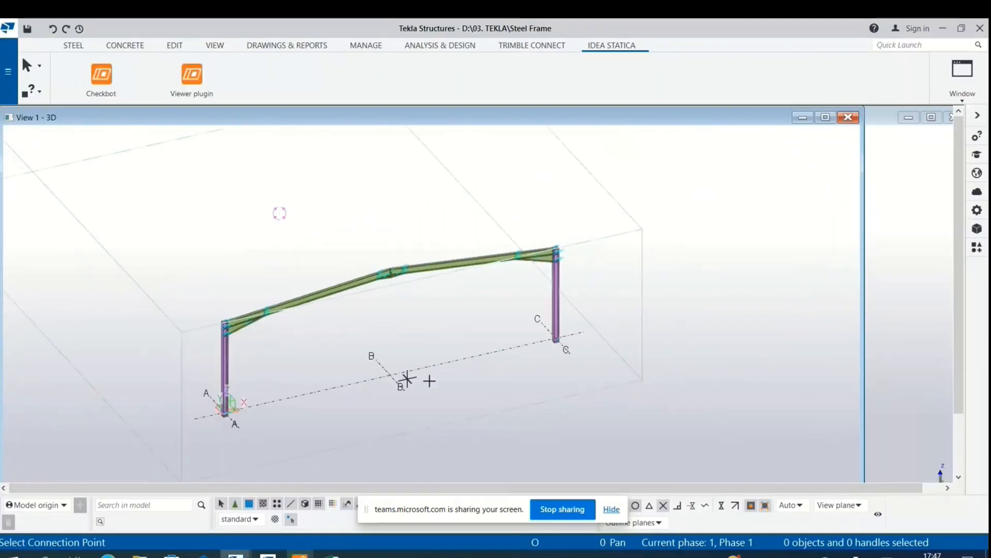
{"action": "scroll", "coordinate": [474, 279], "scroll_direction": "up", "scroll_amount": 1}
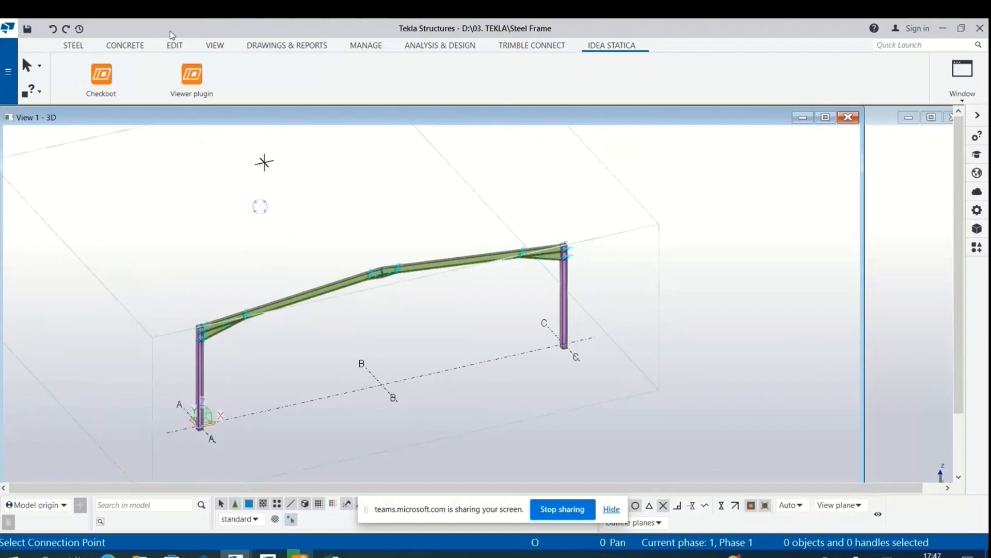
{"action": "left_click", "coordinate": [215, 45]}
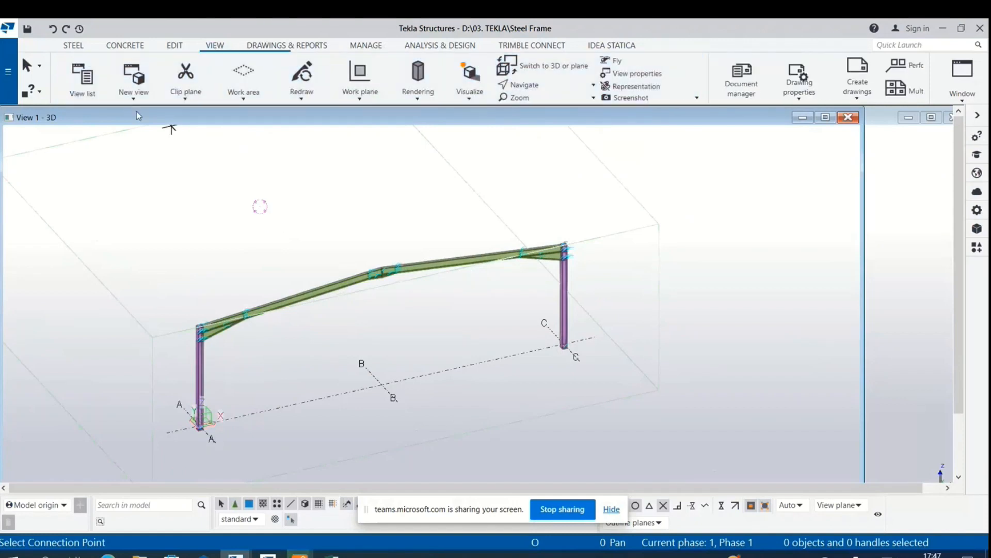
{"action": "left_click", "coordinate": [133, 83]}
{"action": "left_click", "coordinate": [82, 78]}
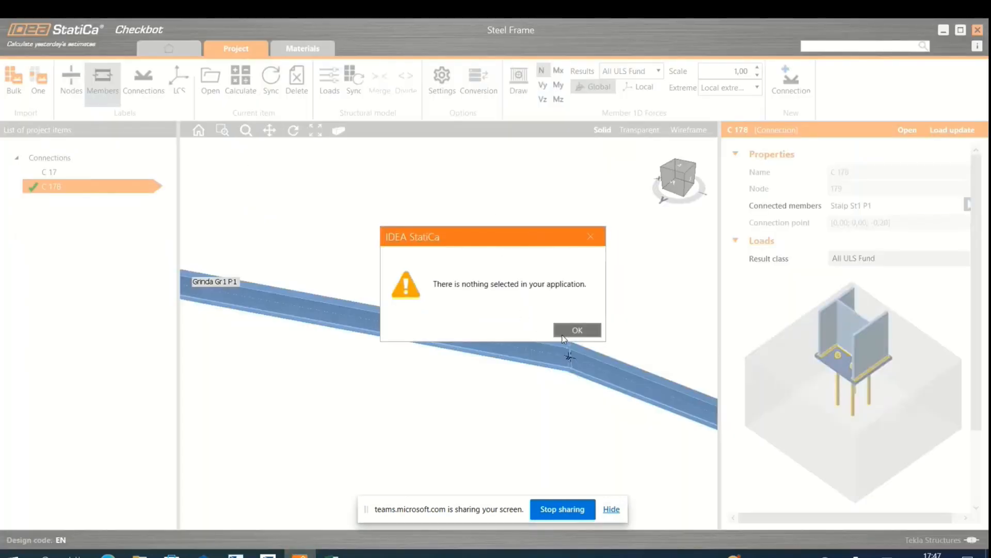
{"action": "left_click", "coordinate": [573, 334]}
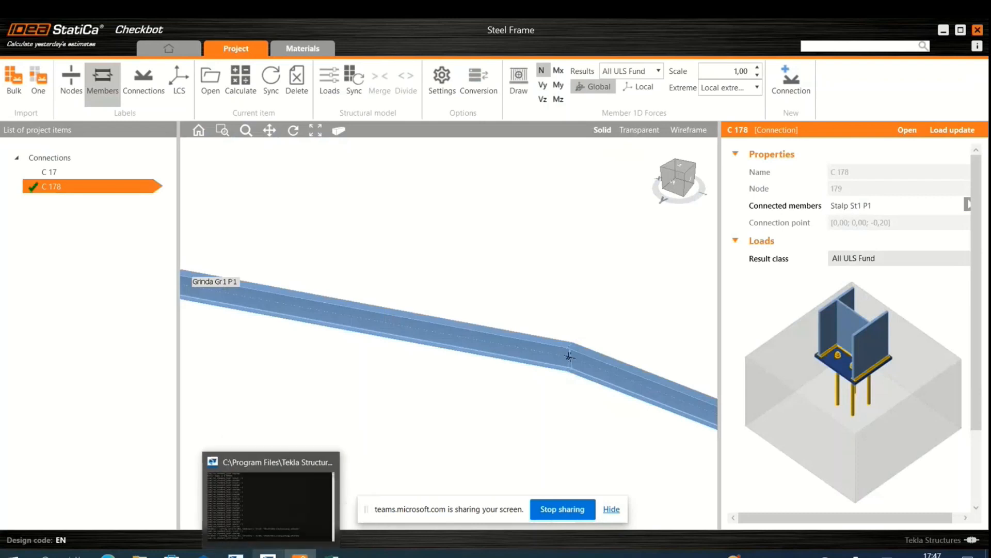
Step: Switch to Tekla Structures, make view PLAN +0.00 visible and bring up the AX 1 view at the frame's ridge
{"action": "left_click", "coordinate": [268, 554]}
{"action": "mouse_move", "coordinate": [235, 554]}
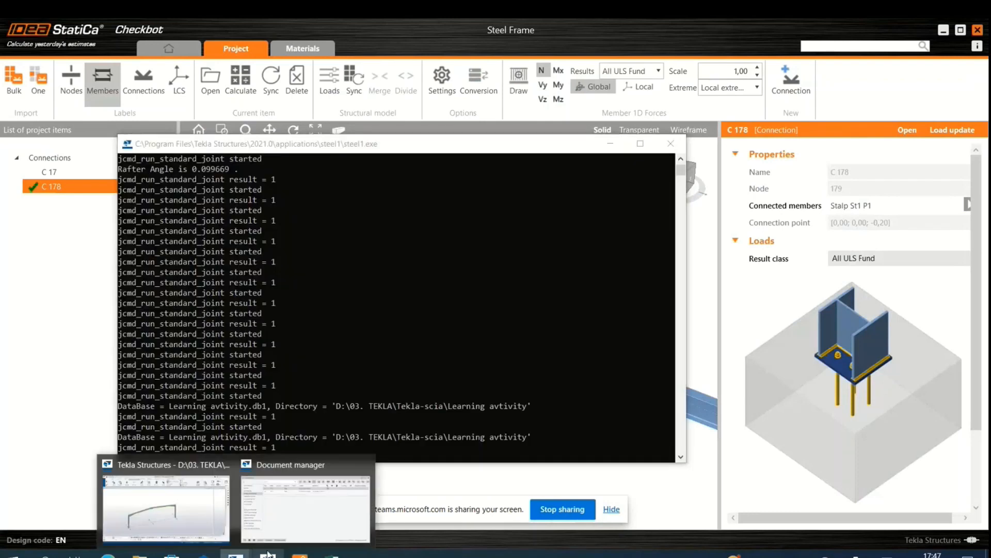
{"action": "left_click", "coordinate": [166, 503]}
{"action": "left_click", "coordinate": [133, 88]}
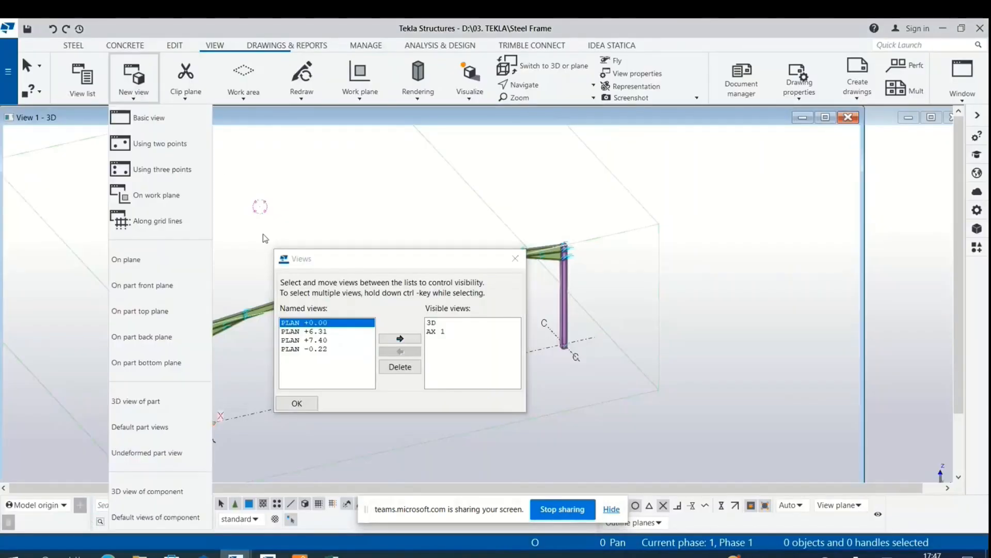
{"action": "left_click", "coordinate": [421, 335]}
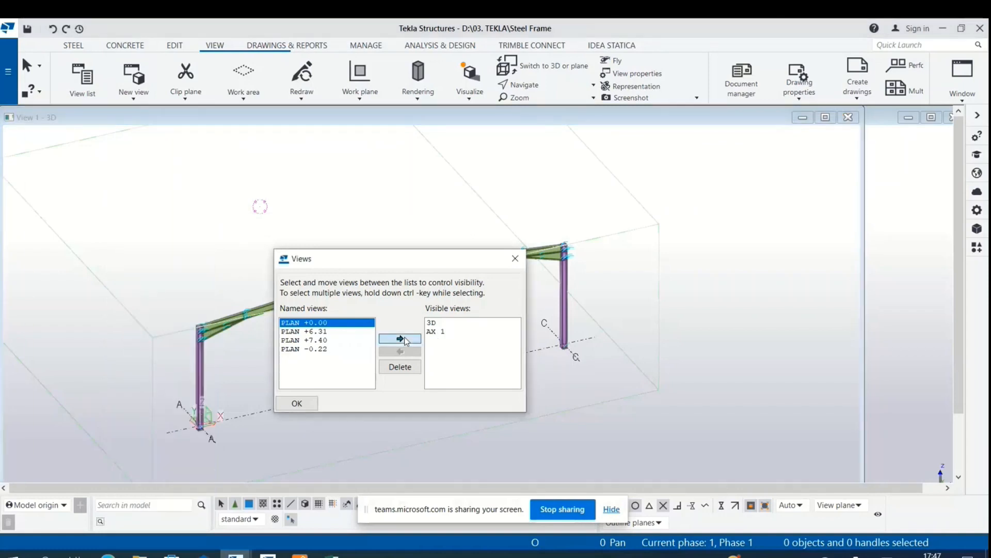
{"action": "left_click", "coordinate": [412, 339]}
{"action": "left_click", "coordinate": [435, 331]}
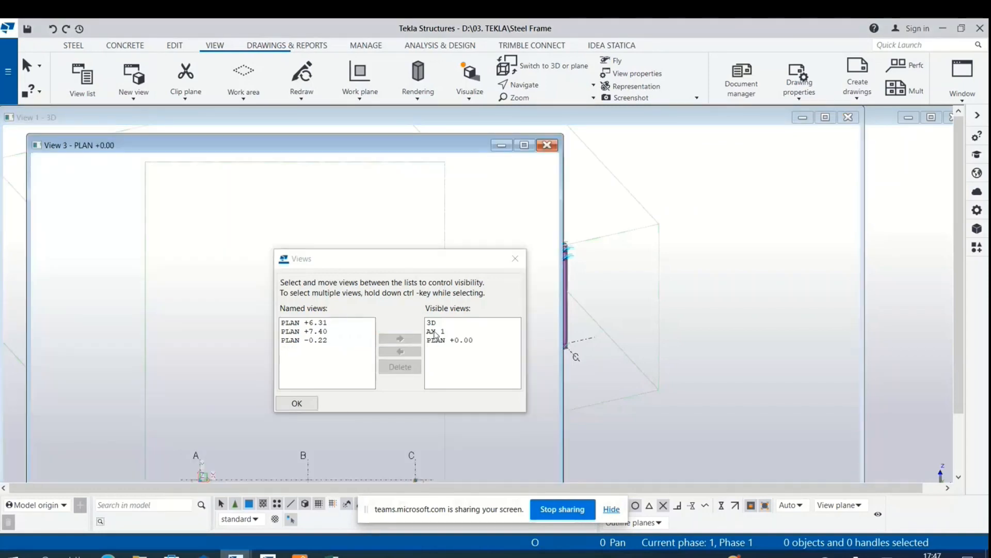
{"action": "left_click", "coordinate": [305, 403]}
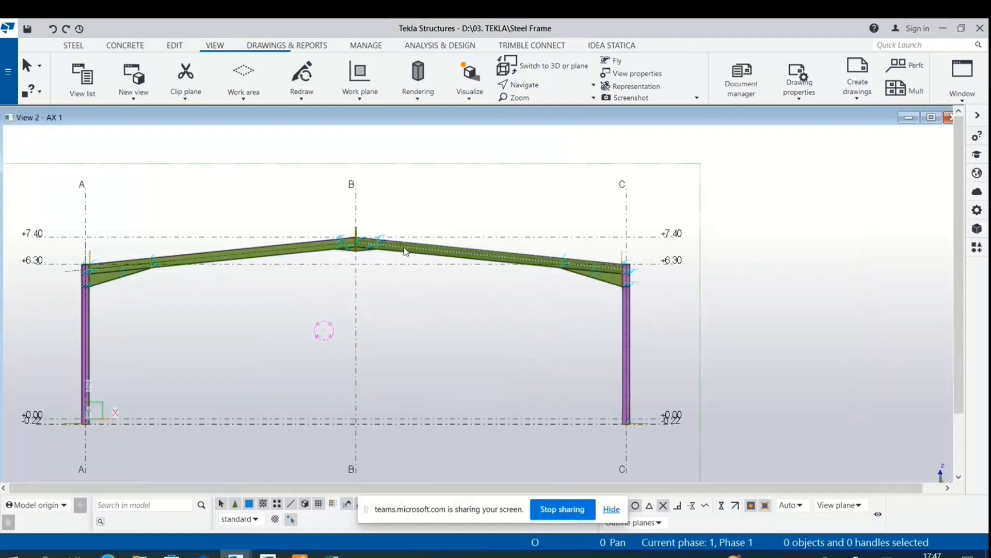
{"action": "scroll", "coordinate": [362, 258], "scroll_direction": "up", "scroll_amount": 3}
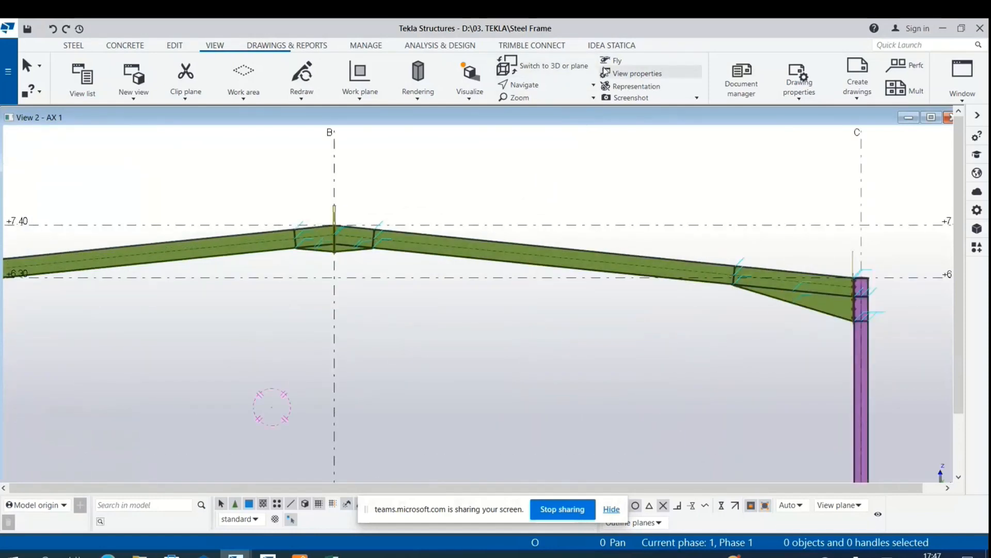
Step: Return to Checkbot, start a single connection import and pick the frame's ridge end point in Tekla Structures as the connection point
{"action": "left_click", "coordinate": [299, 554]}
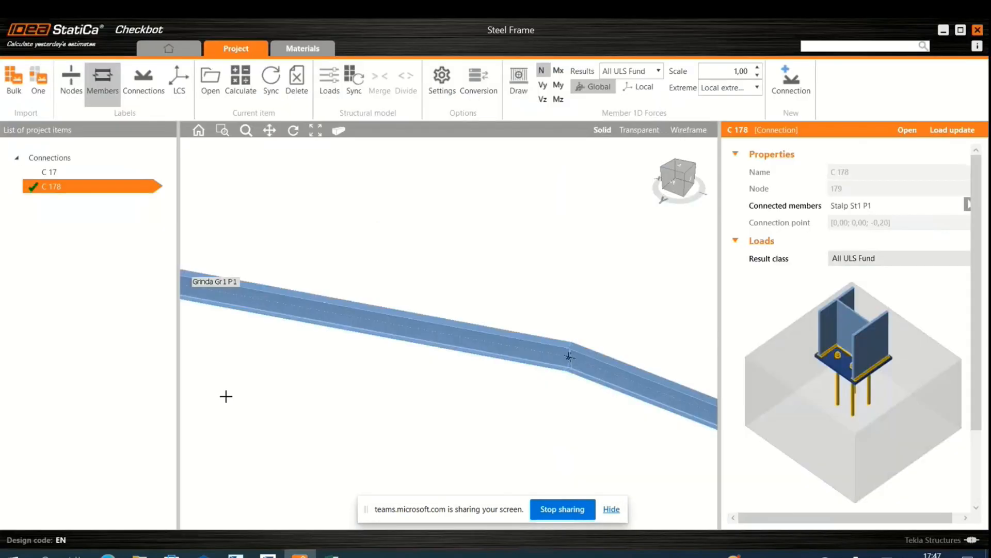
{"action": "left_click", "coordinate": [36, 80]}
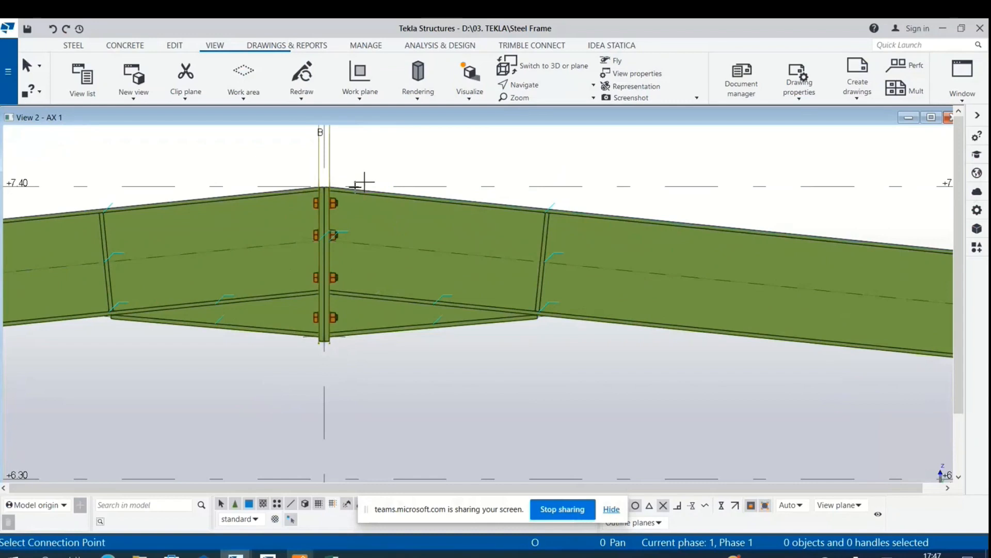
{"action": "scroll", "coordinate": [333, 195], "scroll_direction": "up", "scroll_amount": 4}
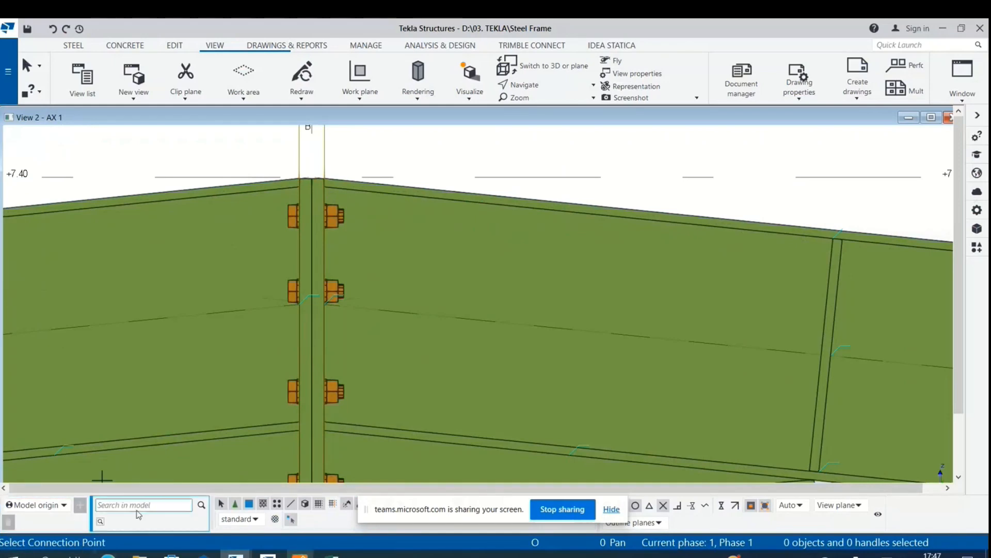
{"action": "scroll", "coordinate": [323, 197], "scroll_direction": "up", "scroll_amount": 2}
{"action": "scroll", "coordinate": [327, 188], "scroll_direction": "up", "scroll_amount": 1}
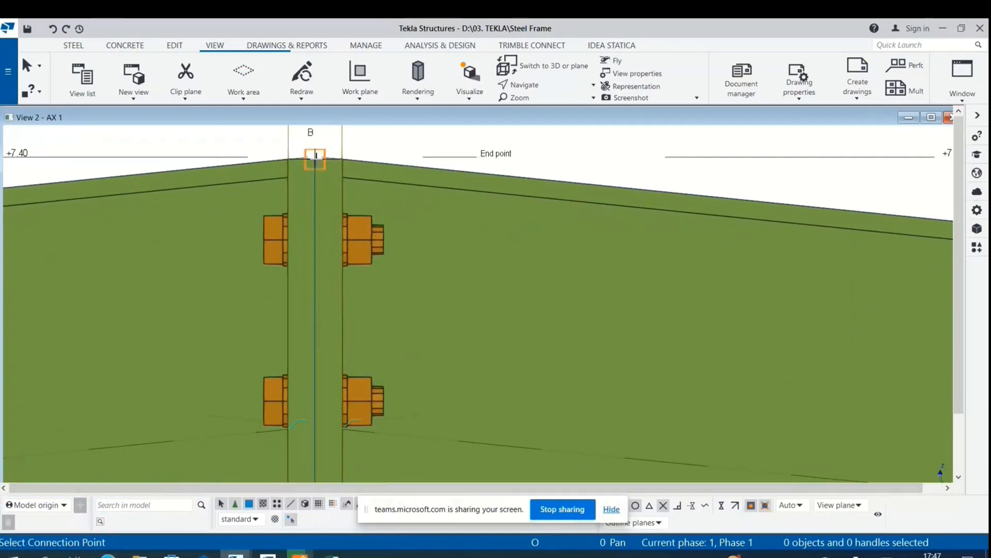
{"action": "left_click", "coordinate": [318, 163]}
Step: Select the two rafters meeting at the ridge as the connected beams and confirm them
{"action": "scroll", "coordinate": [479, 186], "scroll_direction": "down", "scroll_amount": 6}
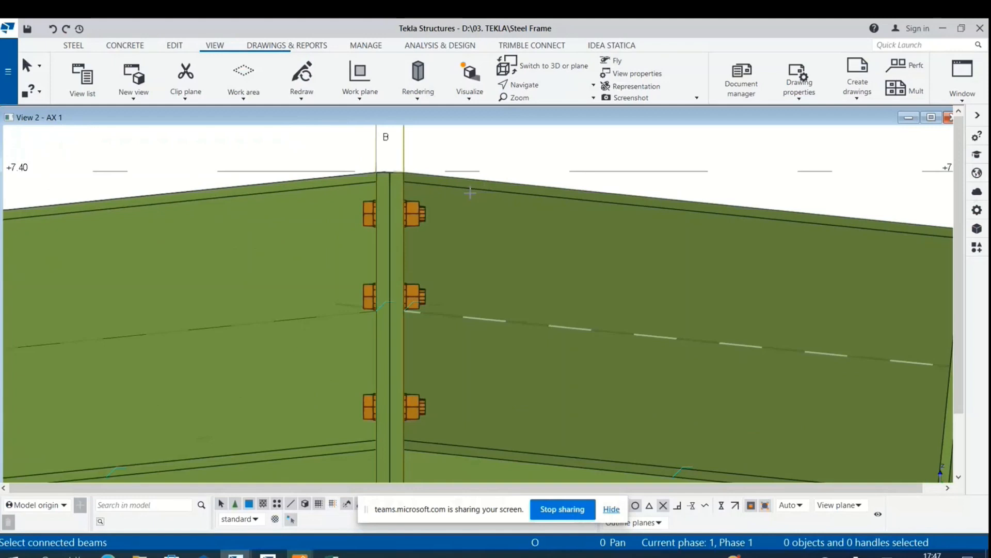
{"action": "left_click", "coordinate": [248, 283]}
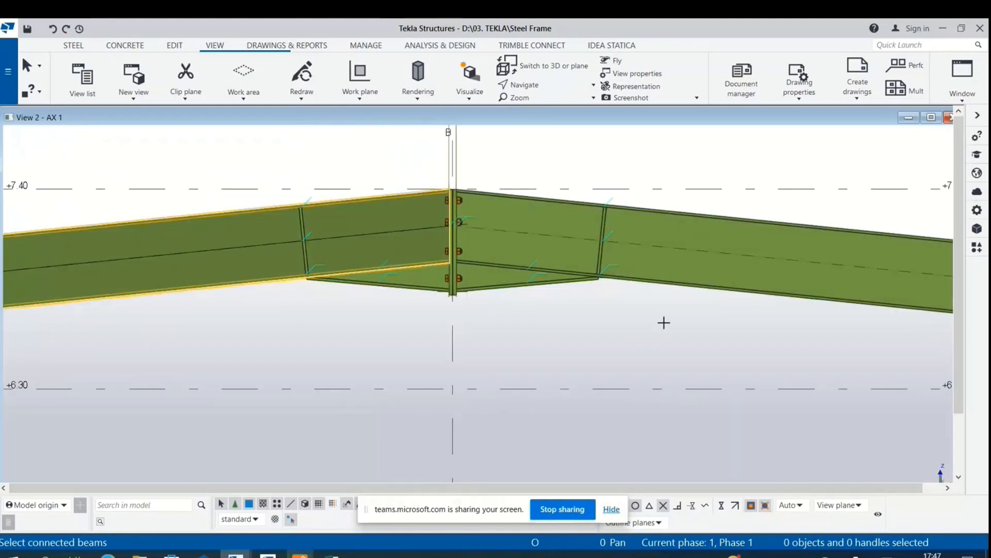
{"action": "left_click", "coordinate": [680, 284]}
{"action": "scroll", "coordinate": [376, 321], "scroll_direction": "down", "scroll_amount": 1}
{"action": "scroll", "coordinate": [375, 320], "scroll_direction": "down", "scroll_amount": 1}
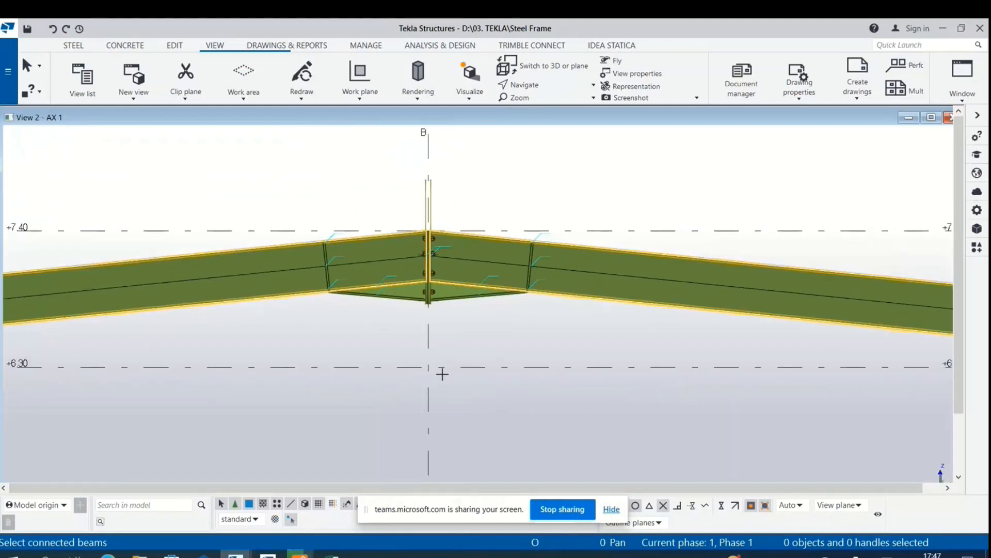
{"action": "middle_click", "coordinate": [436, 362]}
Step: Select the ridge joint's plates, stiffeners, haunches and bolts as the connection parts and finish the import
{"action": "scroll", "coordinate": [338, 377], "scroll_direction": "down", "scroll_amount": 1}
{"action": "left_click_drag", "start_coordinate": [203, 192], "coordinate": [675, 425]}
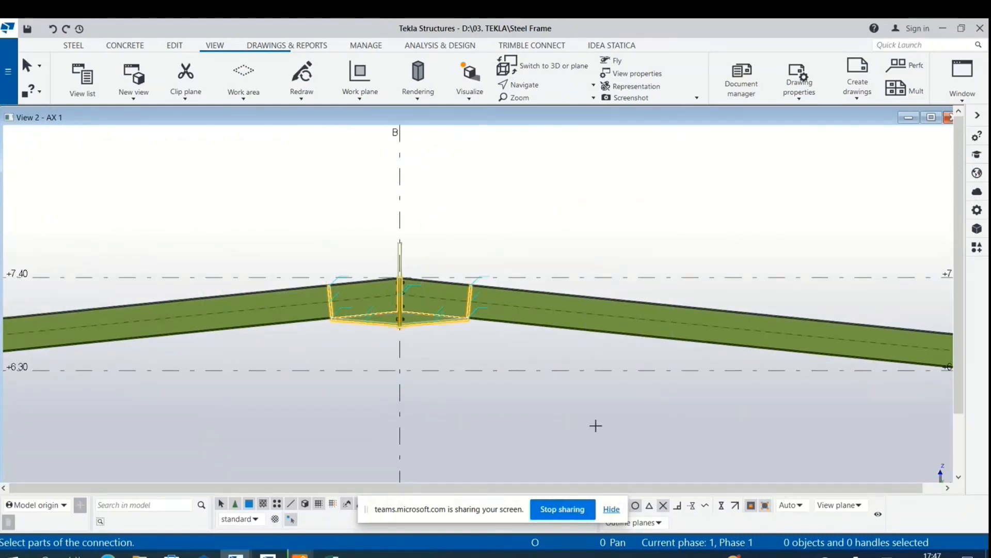
{"action": "middle_click", "coordinate": [519, 408]}
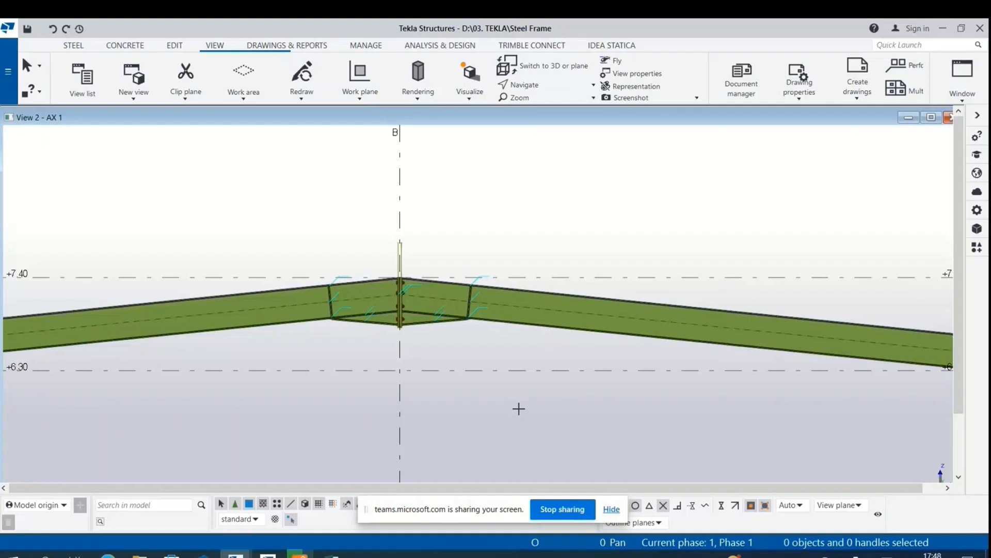
Step: Switch back to Checkbot and open the ridge connection C 184 for design
{"action": "key", "text": "ctrl+a"}
{"action": "left_click", "coordinate": [300, 554]}
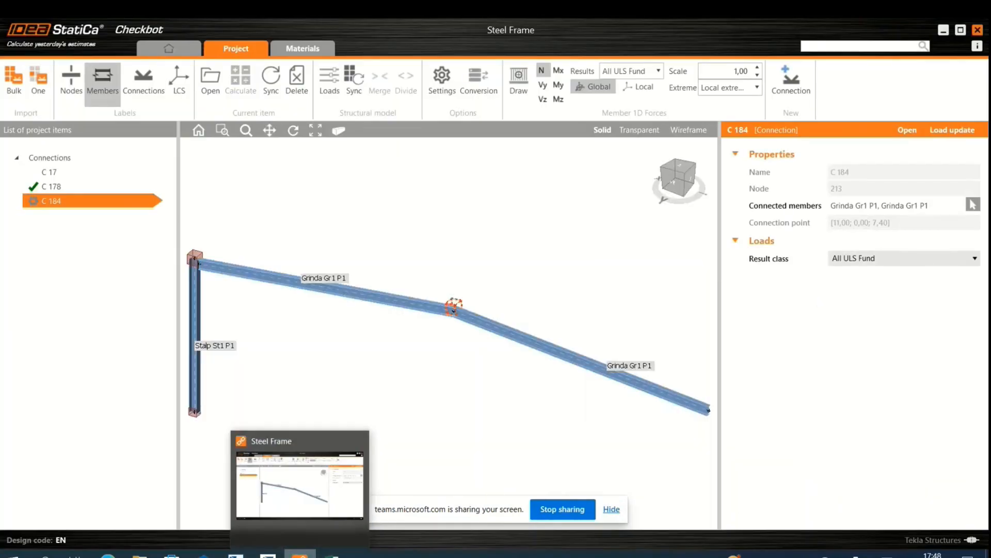
{"action": "right_click", "coordinate": [98, 200]}
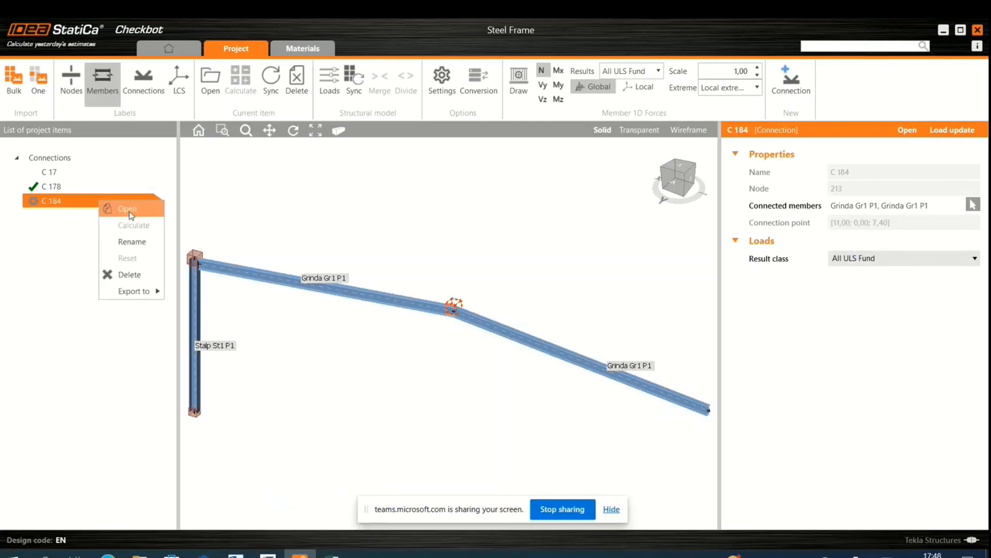
{"action": "left_click", "coordinate": [384, 276]}
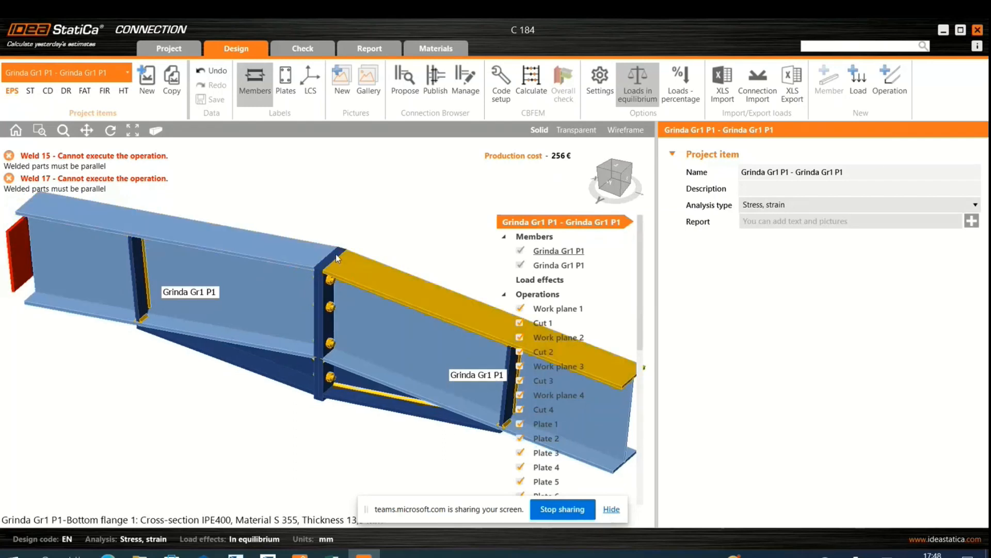
Step: Examine the C 184 operations list and the settings of Weld 15 between Plate 5 and the top flange
{"action": "scroll", "coordinate": [620, 338], "scroll_direction": "down", "scroll_amount": 7}
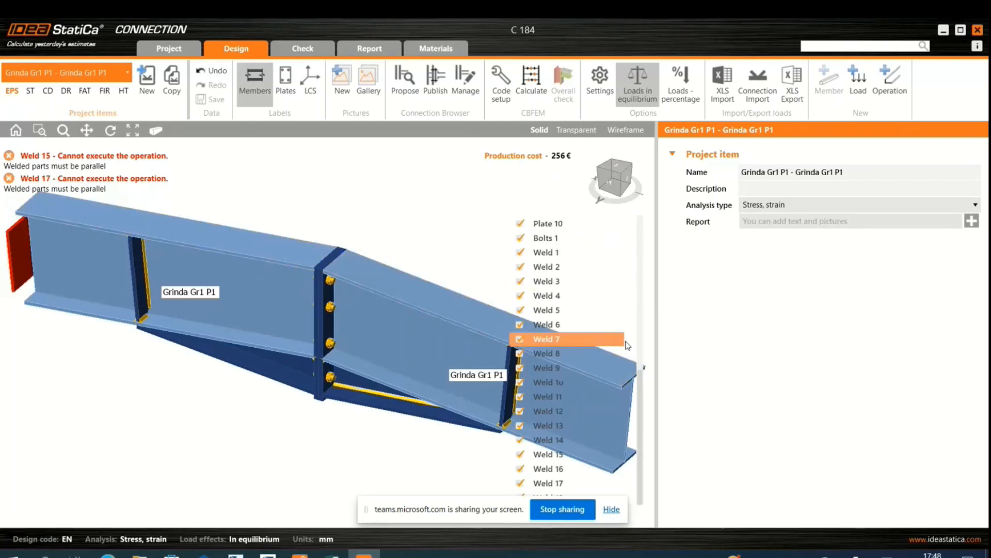
{"action": "left_click", "coordinate": [559, 460]}
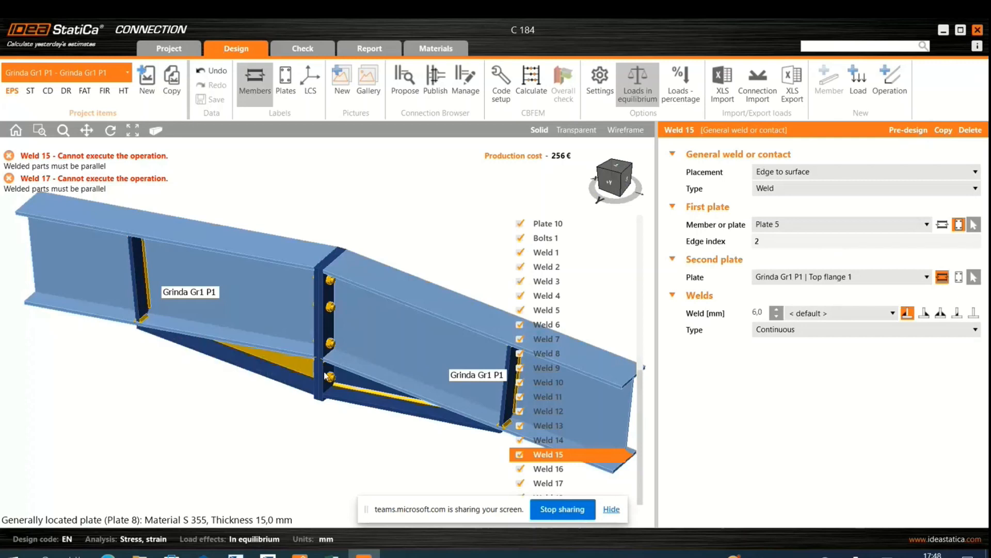
{"action": "scroll", "coordinate": [625, 434], "scroll_direction": "up", "scroll_amount": 8}
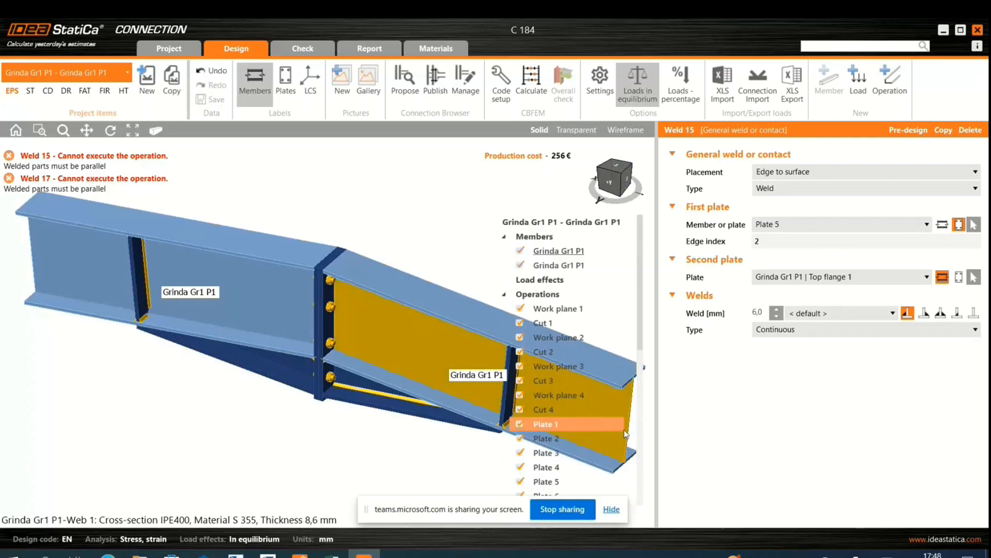
{"action": "scroll", "coordinate": [346, 302], "scroll_direction": "down", "scroll_amount": 5}
{"action": "scroll", "coordinate": [376, 411], "scroll_direction": "up", "scroll_amount": 4}
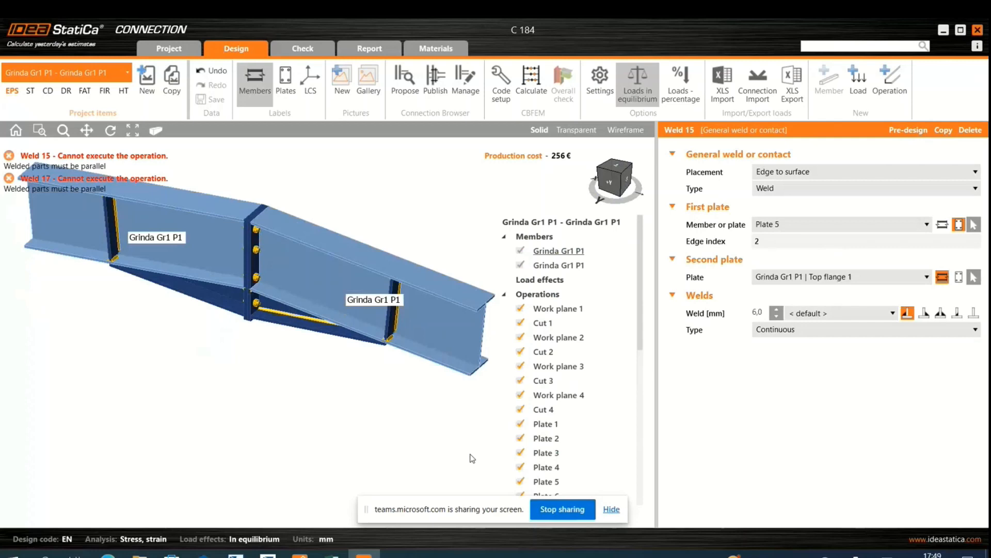
{"action": "scroll", "coordinate": [596, 429], "scroll_direction": "down", "scroll_amount": 5}
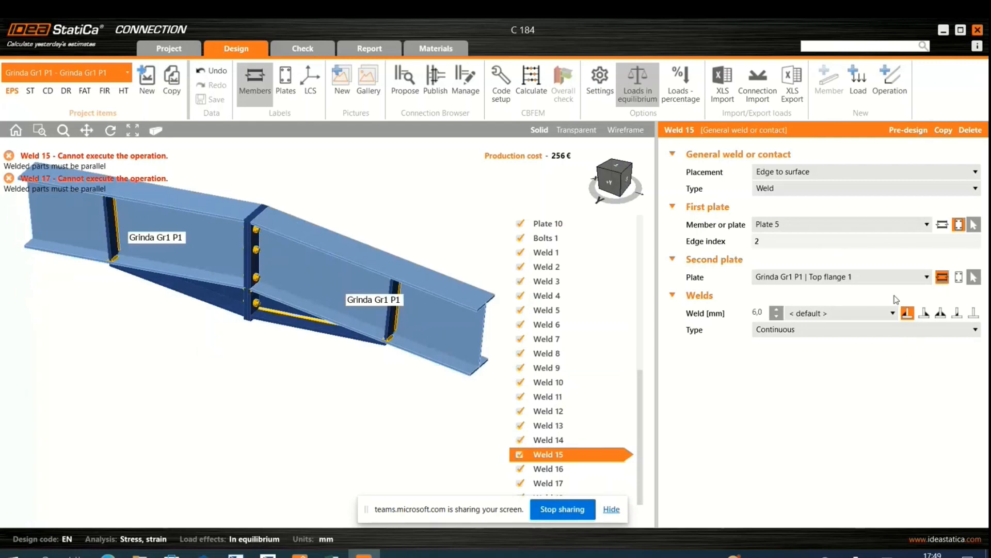
Step: Inspect the properties of Plate 8, the haunch plate beneath the ridge joint, and its place among the operations
{"action": "scroll", "coordinate": [301, 314], "scroll_direction": "up", "scroll_amount": 3}
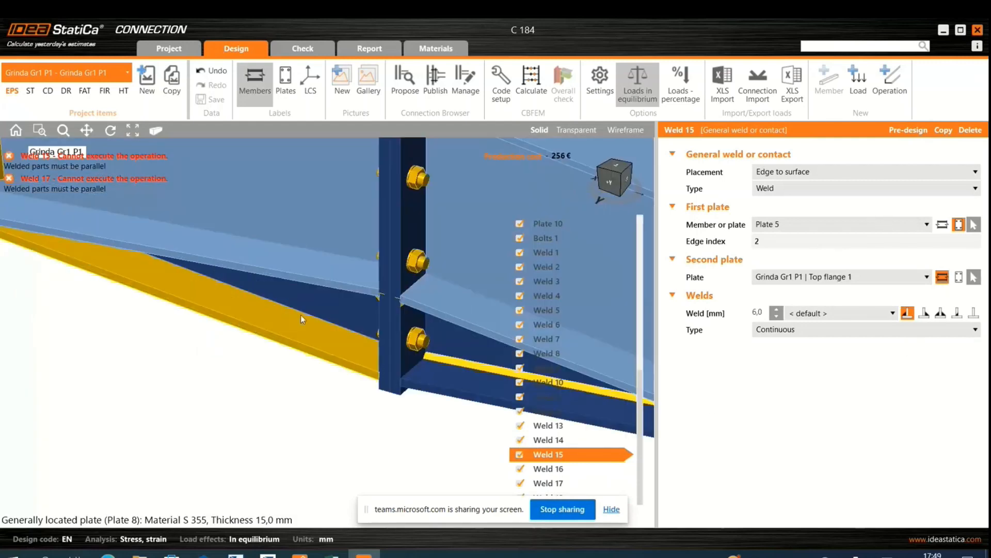
{"action": "scroll", "coordinate": [342, 309], "scroll_direction": "up", "scroll_amount": 2}
{"action": "left_click", "coordinate": [303, 347]}
{"action": "scroll", "coordinate": [184, 336], "scroll_direction": "down", "scroll_amount": 5}
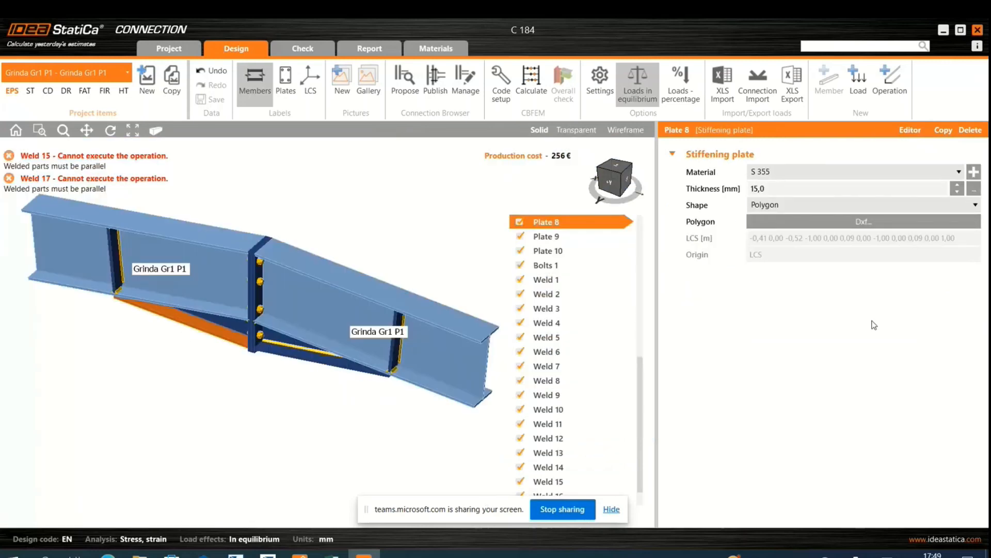
{"action": "scroll", "coordinate": [578, 428], "scroll_direction": "down", "scroll_amount": 1}
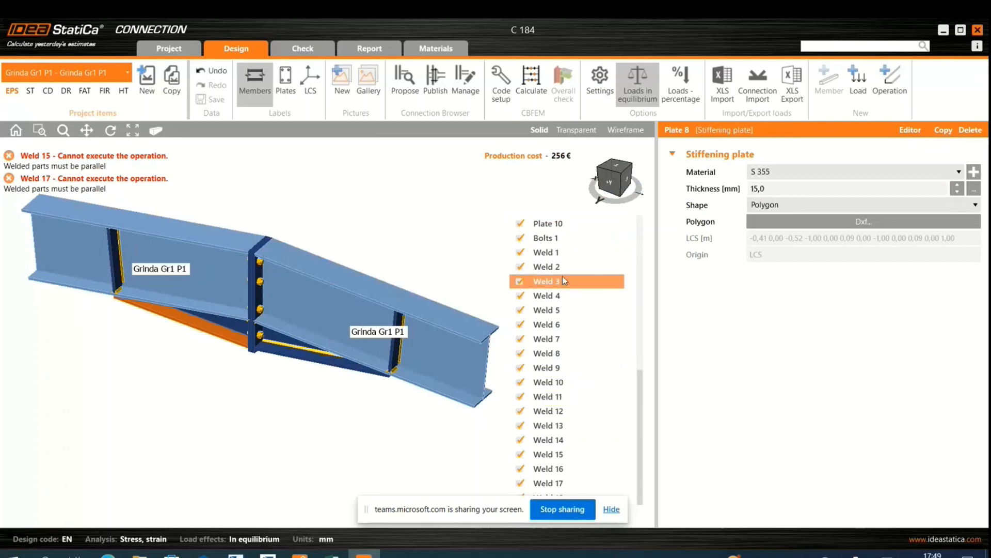
Step: Go through the imported welds one by one from Weld 1 to Weld 16, reviewing each weld's plates and settings
{"action": "left_click", "coordinate": [599, 253]}
{"action": "key", "text": "Down"}
{"action": "key", "text": "Down"}
{"action": "key", "text": "Down"}
{"action": "key", "text": "Down"}
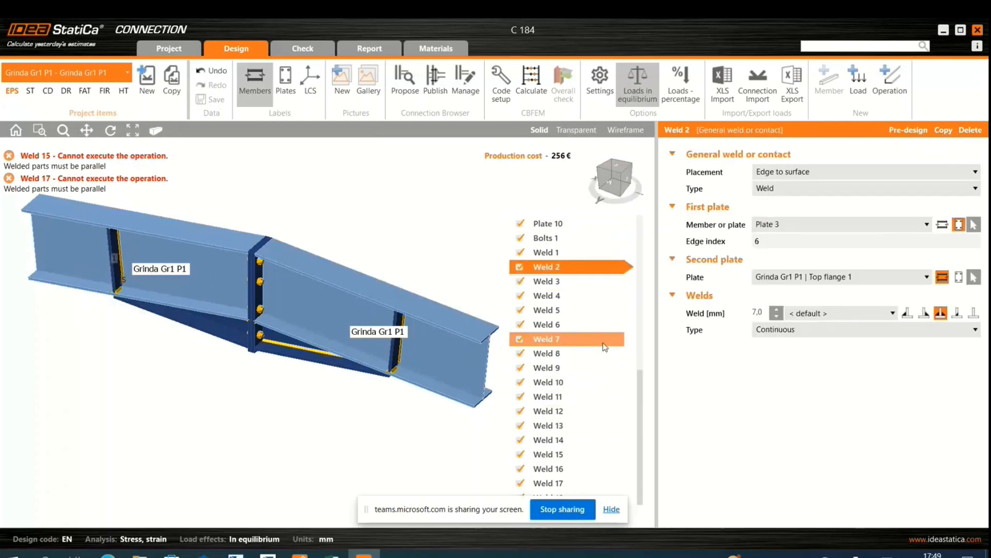
{"action": "key", "text": "Down"}
{"action": "key", "text": "Down"}
{"action": "key", "text": "Down"}
{"action": "key", "text": "Down"}
{"action": "key", "text": "Down"}
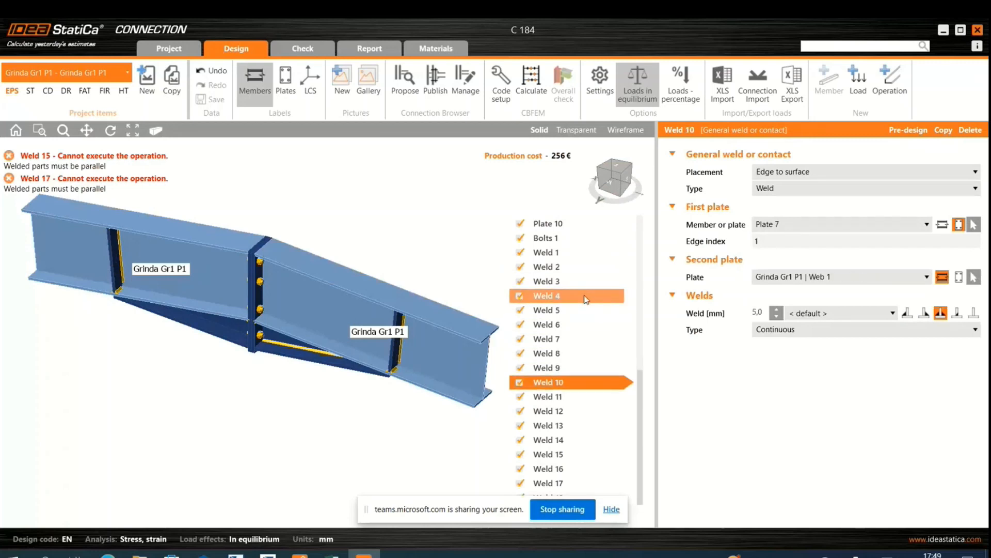
{"action": "key", "text": "Down"}
{"action": "key", "text": "Down"}
{"action": "key", "text": "Down"}
{"action": "key", "text": "Down"}
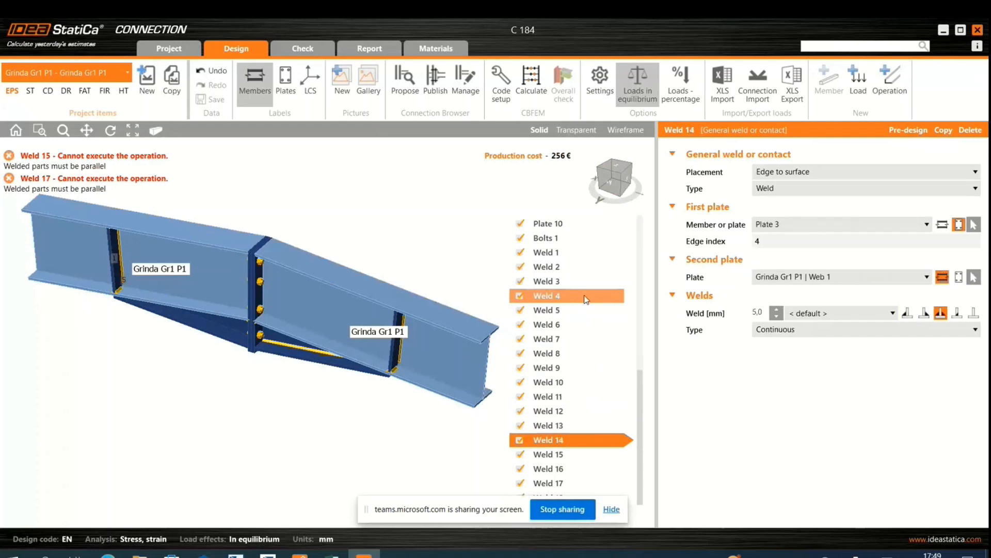
{"action": "key", "text": "Down"}
{"action": "key", "text": "Down"}
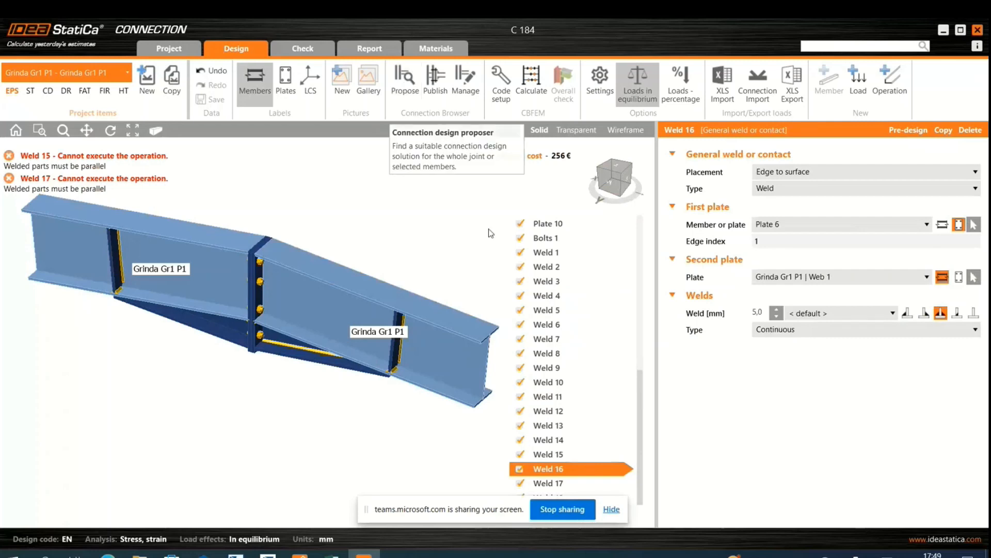
Step: Review the full operations list again and inspect the settings of Work plane 1 and Weld 17
{"action": "scroll", "coordinate": [592, 443], "scroll_direction": "up", "scroll_amount": 10}
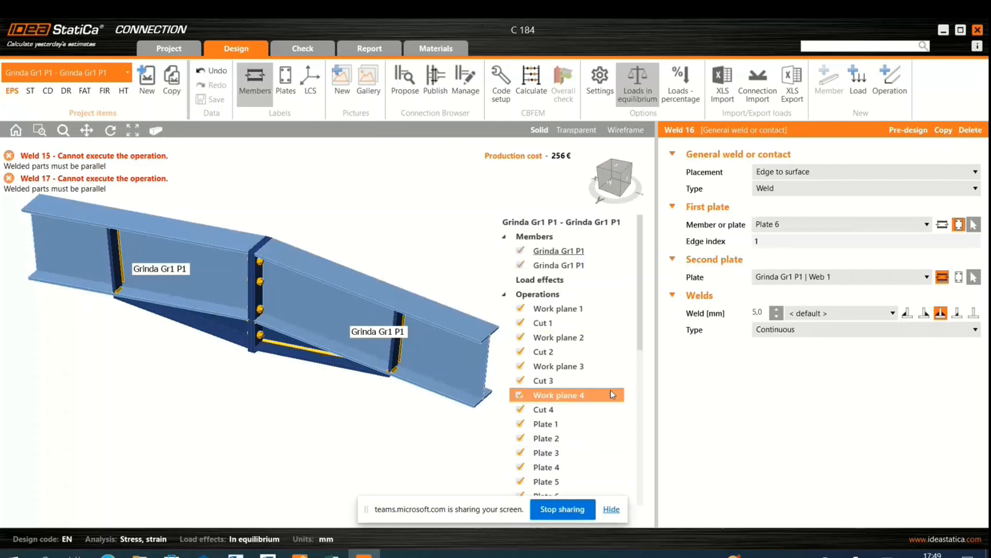
{"action": "scroll", "coordinate": [568, 372], "scroll_direction": "down", "scroll_amount": 10}
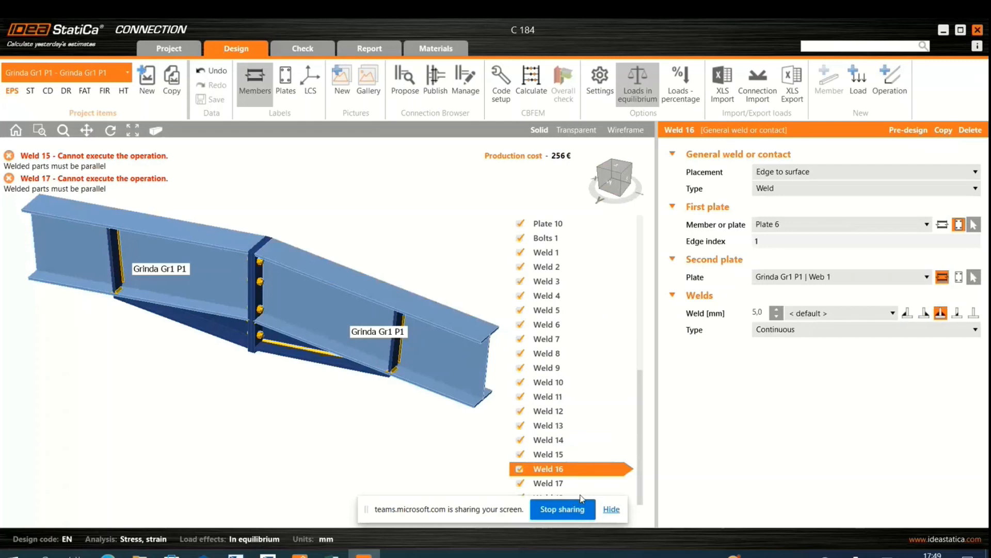
{"action": "scroll", "coordinate": [566, 361], "scroll_direction": "up", "scroll_amount": 10}
{"action": "left_click", "coordinate": [549, 309]}
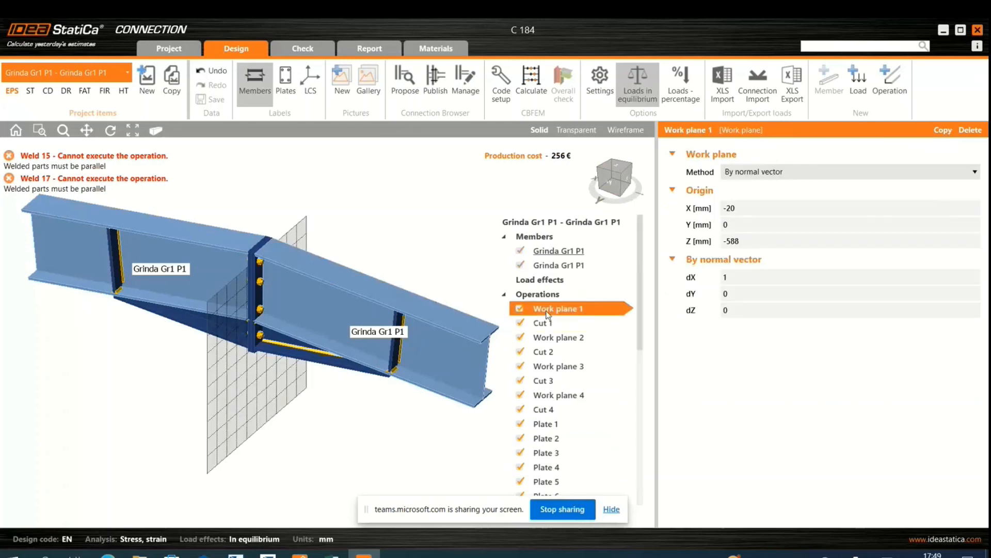
{"action": "scroll", "coordinate": [549, 355], "scroll_direction": "down", "scroll_amount": 10}
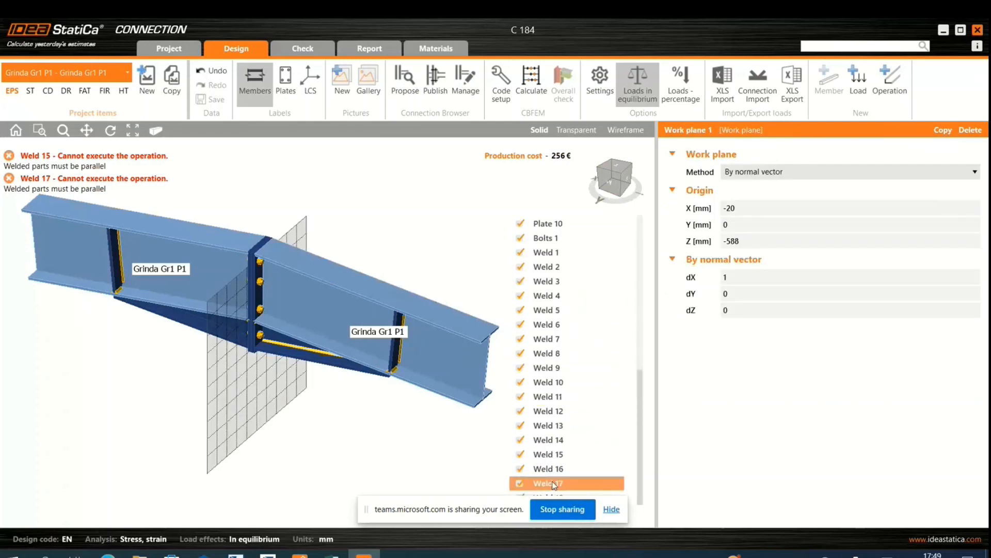
{"action": "left_click", "coordinate": [554, 486]}
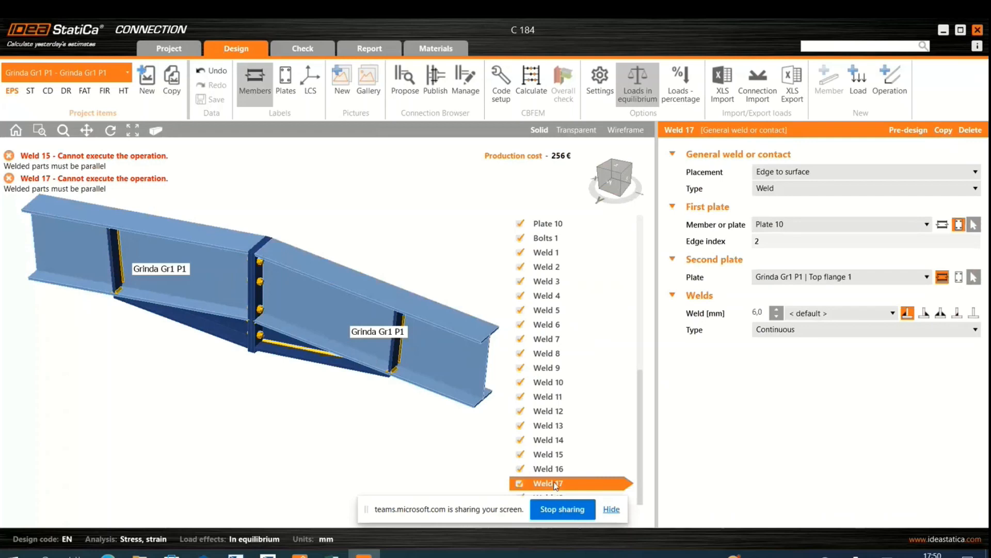
Step: Delete the Work plane 1 operation from connection C 184
{"action": "scroll", "coordinate": [549, 356], "scroll_direction": "up", "scroll_amount": 8}
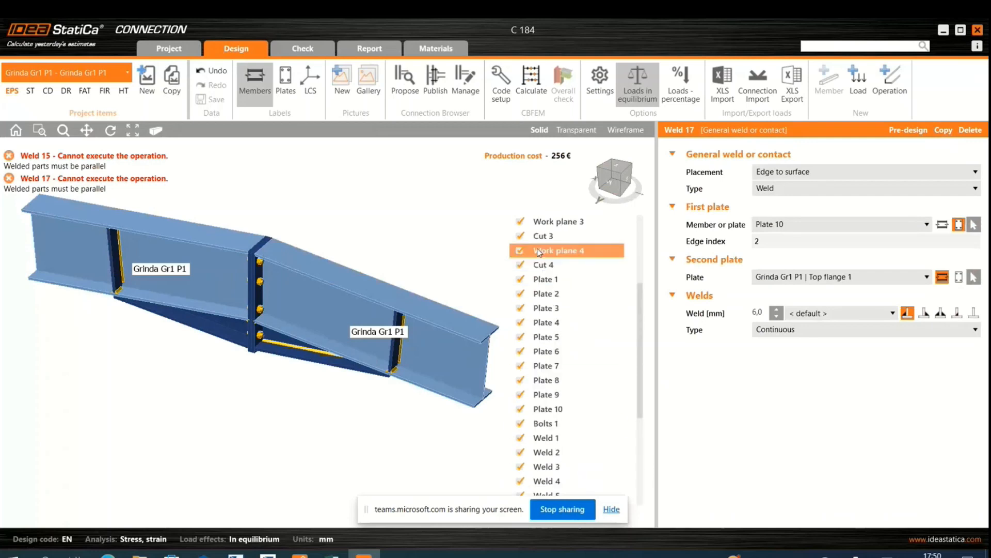
{"action": "left_click", "coordinate": [563, 313]}
{"action": "right_click", "coordinate": [563, 314]}
{"action": "left_click", "coordinate": [586, 338]}
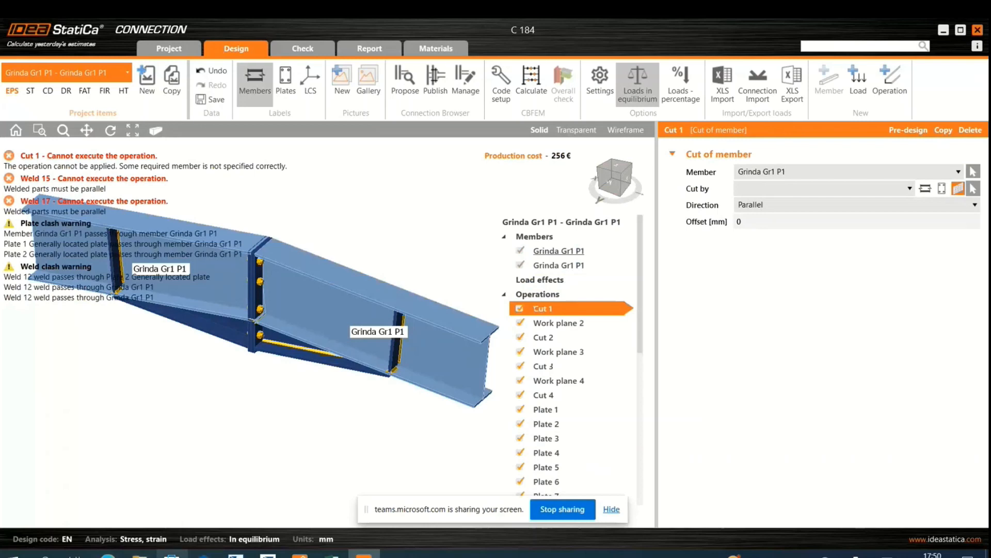
Step: Open the Conn-22 file from the Connections folder in IDEA StatiCa Connection and show its whole model
{"action": "mouse_move", "coordinate": [139, 554]}
{"action": "left_click", "coordinate": [106, 509]}
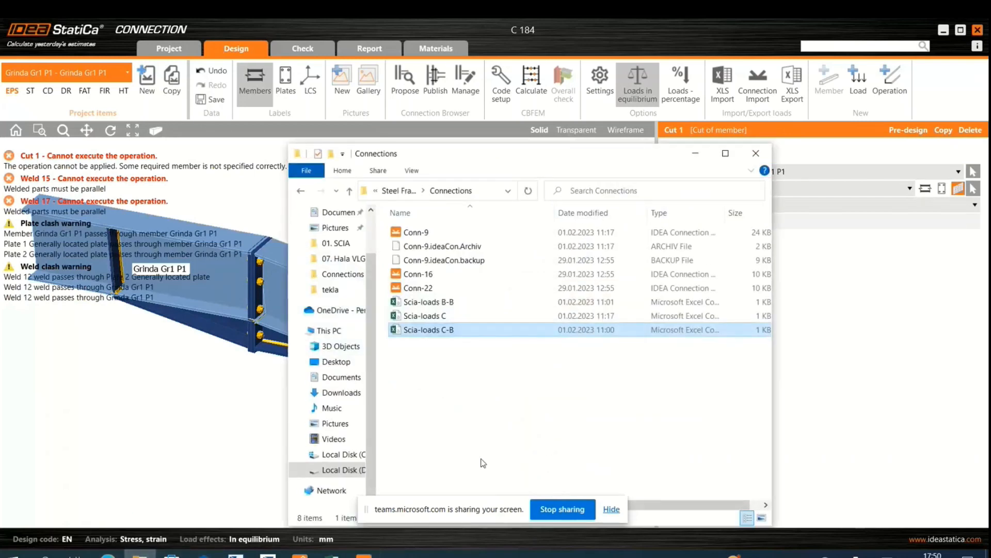
{"action": "left_click", "coordinate": [483, 461]}
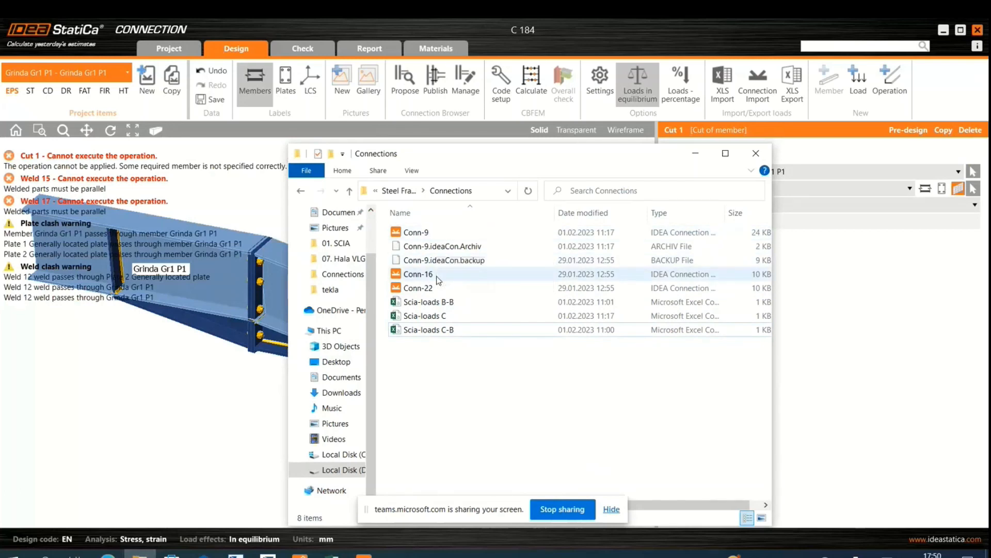
{"action": "double_click", "coordinate": [438, 289]}
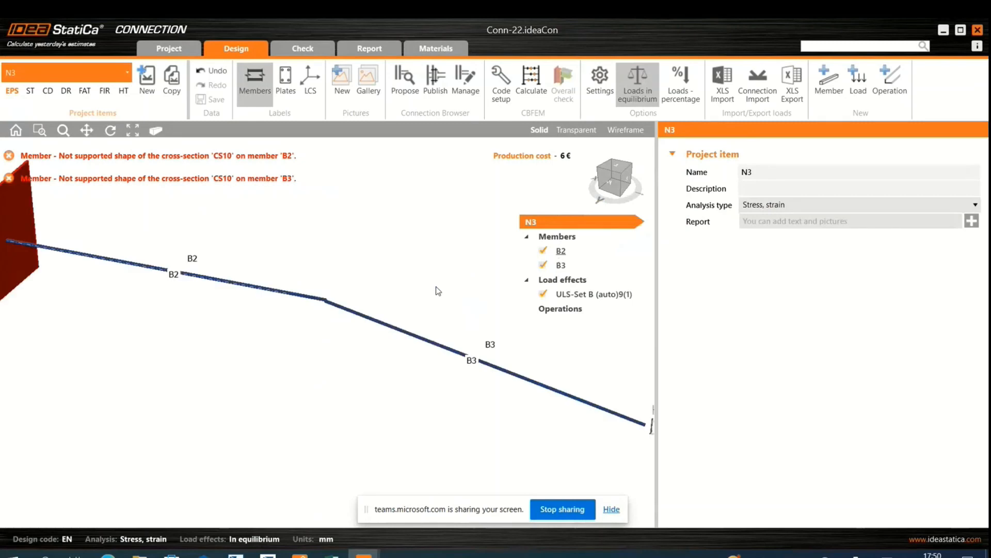
{"action": "scroll", "coordinate": [354, 352], "scroll_direction": "down", "scroll_amount": 5}
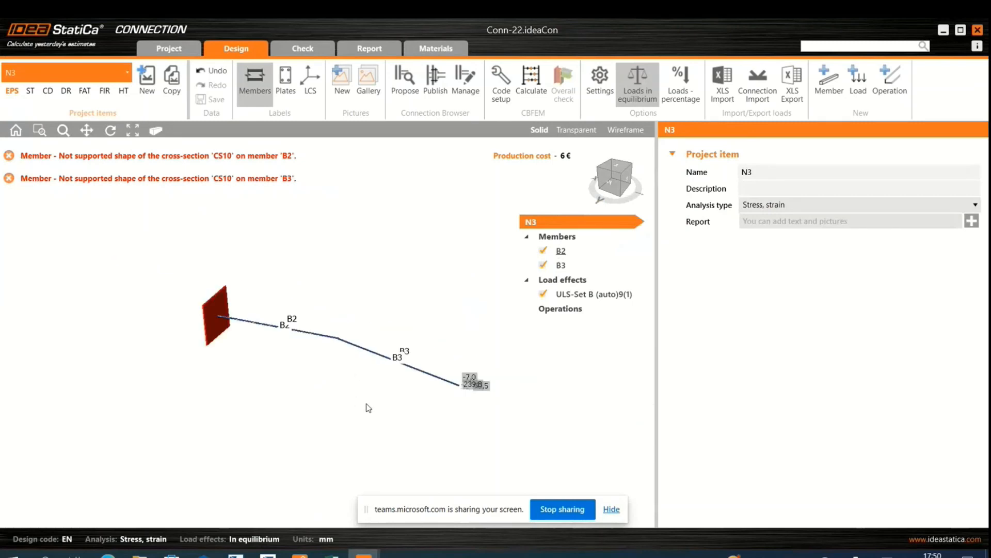
Step: Set the cross-section of members B3 and B2 to IPE400
{"action": "scroll", "coordinate": [341, 360], "scroll_direction": "up", "scroll_amount": 5}
{"action": "left_click", "coordinate": [303, 316]}
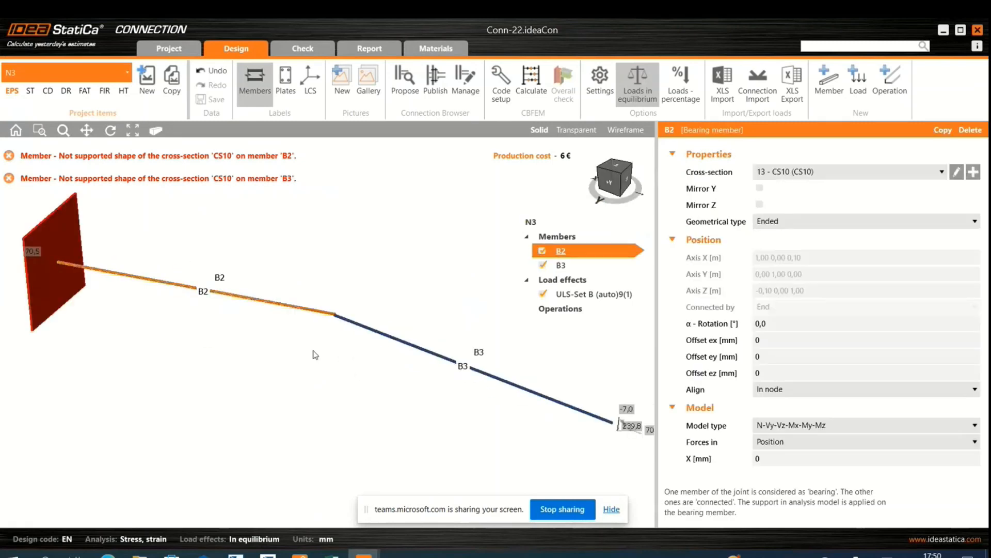
{"action": "left_click", "coordinate": [438, 362]}
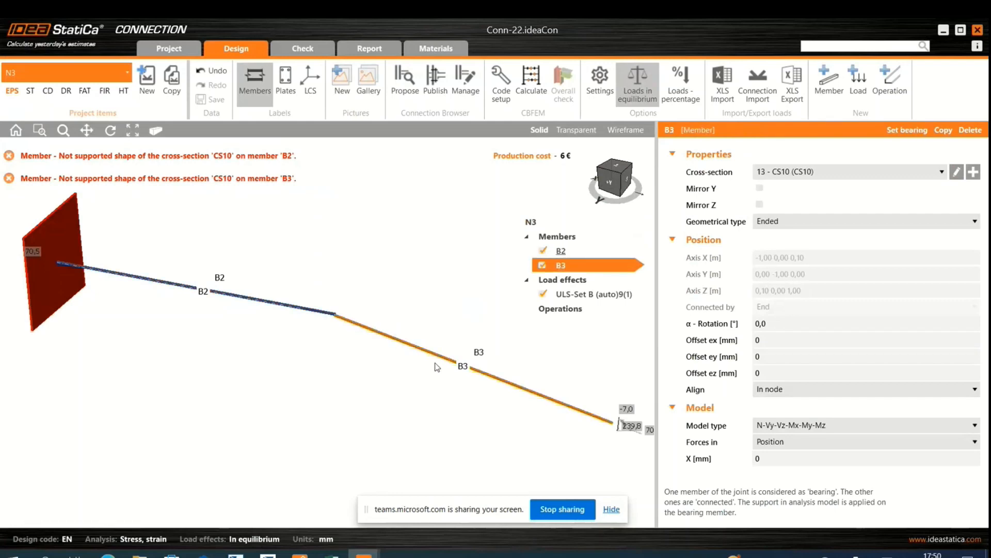
{"action": "left_click", "coordinate": [939, 171]}
{"action": "left_click", "coordinate": [821, 209]}
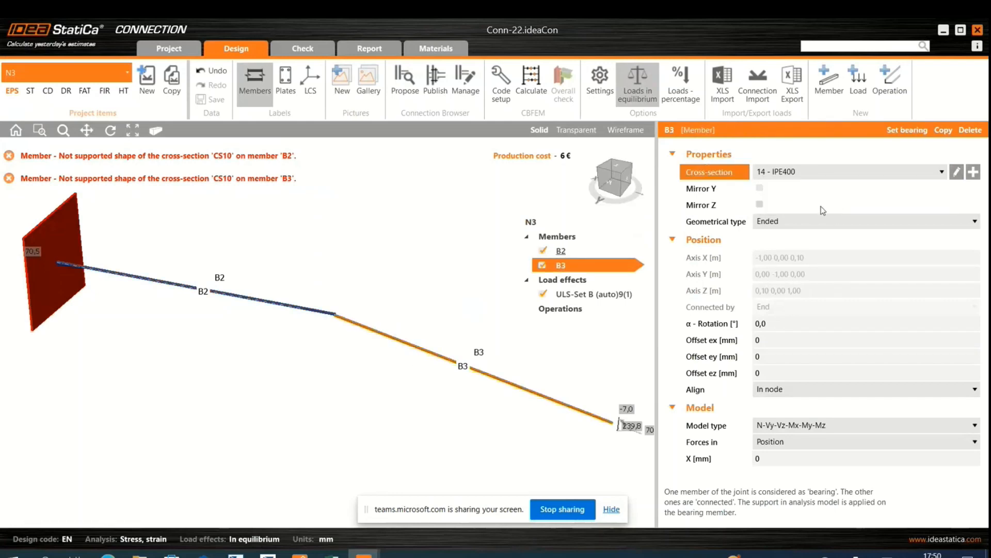
{"action": "left_click", "coordinate": [304, 312]}
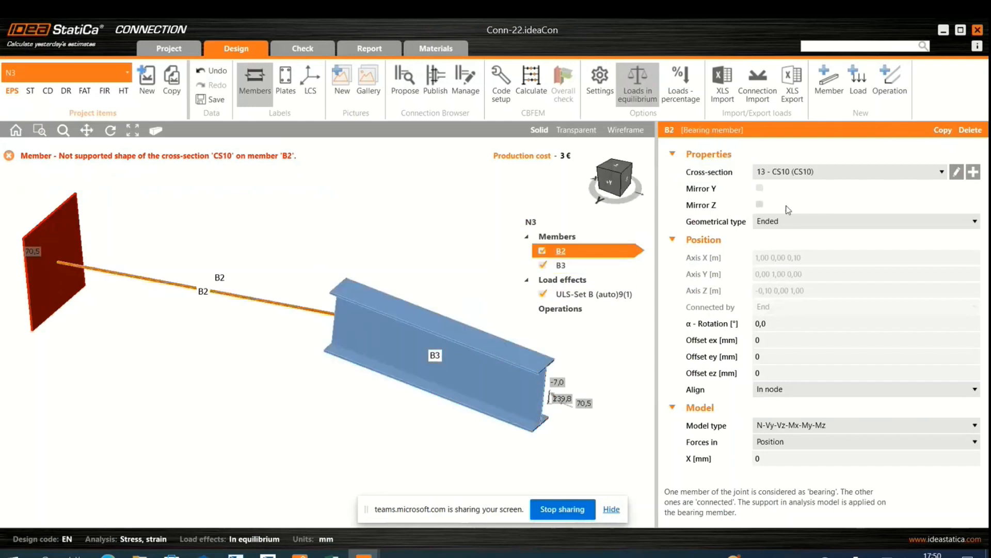
{"action": "left_click", "coordinate": [838, 172]}
{"action": "left_click", "coordinate": [805, 217]}
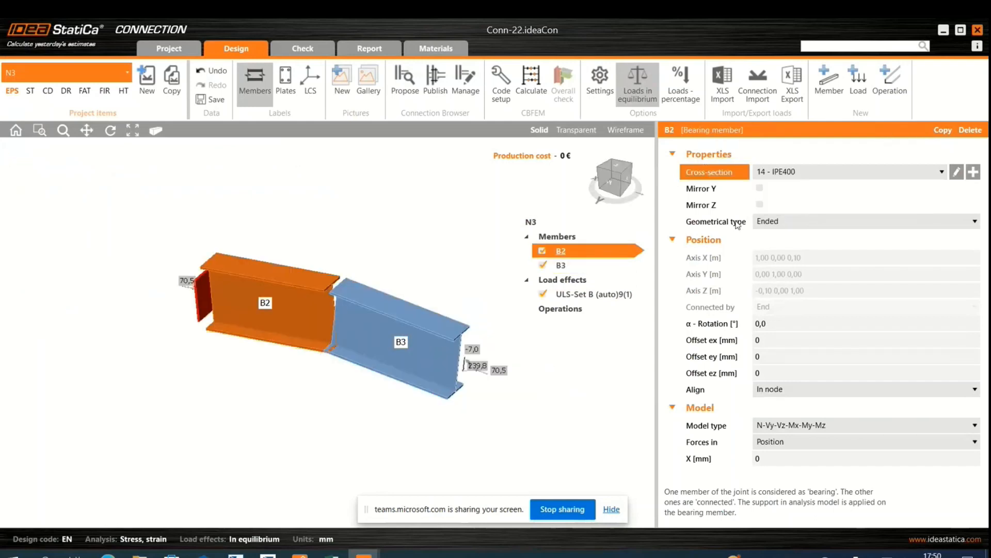
Step: Propose a connection design for the two members and choose the Bottom extended end plate, bottom long haunch template
{"action": "scroll", "coordinate": [238, 404], "scroll_direction": "down", "scroll_amount": 3}
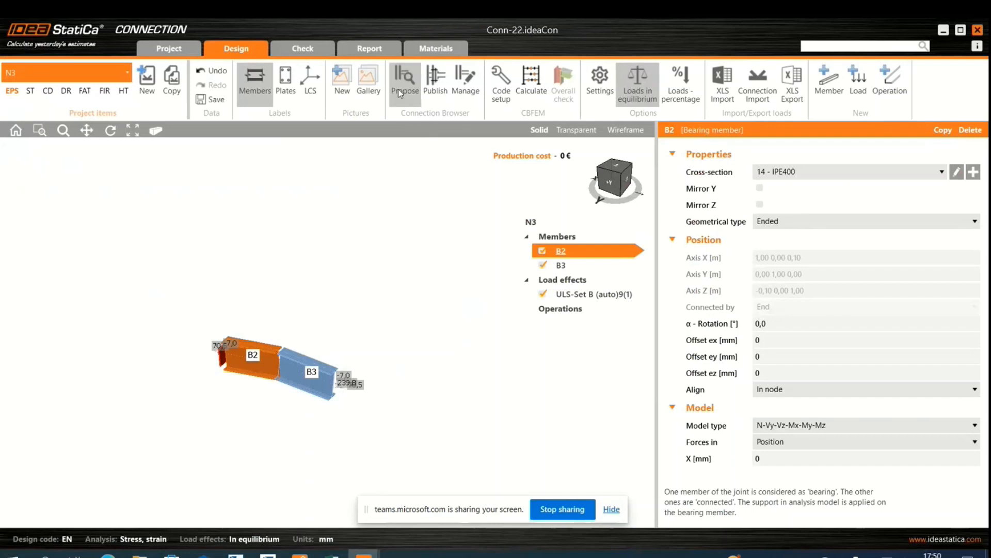
{"action": "scroll", "coordinate": [269, 346], "scroll_direction": "up", "scroll_amount": 5}
{"action": "scroll", "coordinate": [309, 280], "scroll_direction": "down", "scroll_amount": 6}
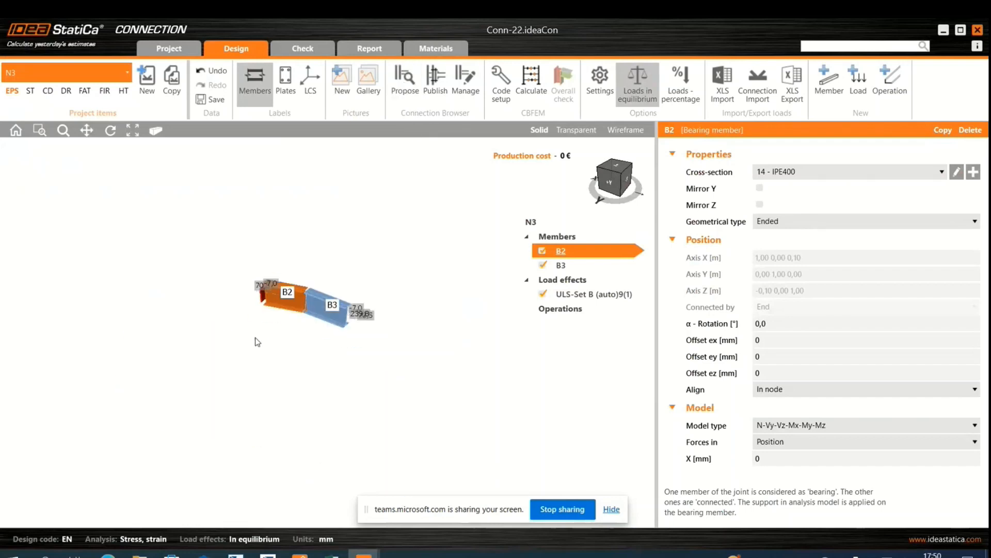
{"action": "scroll", "coordinate": [369, 294], "scroll_direction": "up", "scroll_amount": 5}
{"action": "scroll", "coordinate": [372, 291], "scroll_direction": "down", "scroll_amount": 3}
{"action": "scroll", "coordinate": [381, 280], "scroll_direction": "up", "scroll_amount": 3}
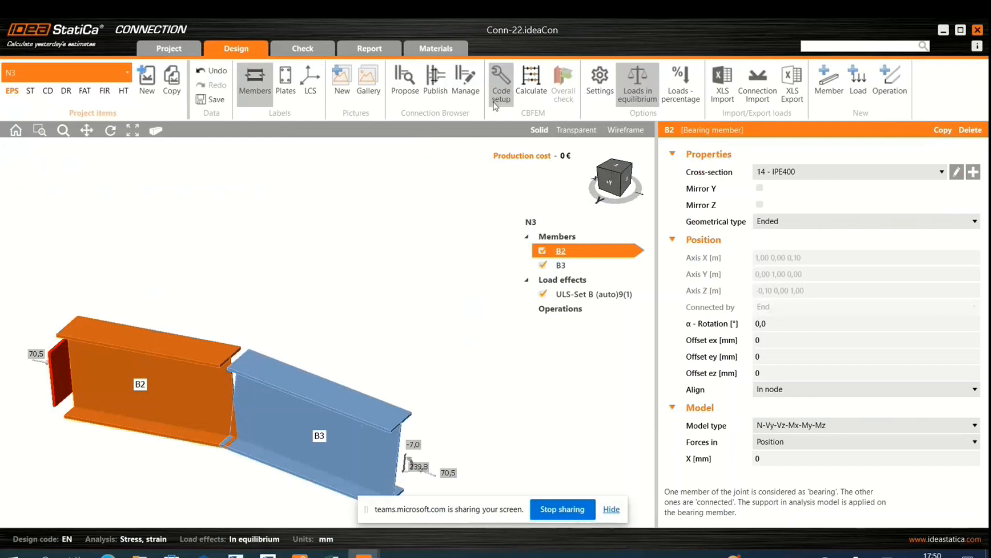
{"action": "left_click", "coordinate": [398, 96]}
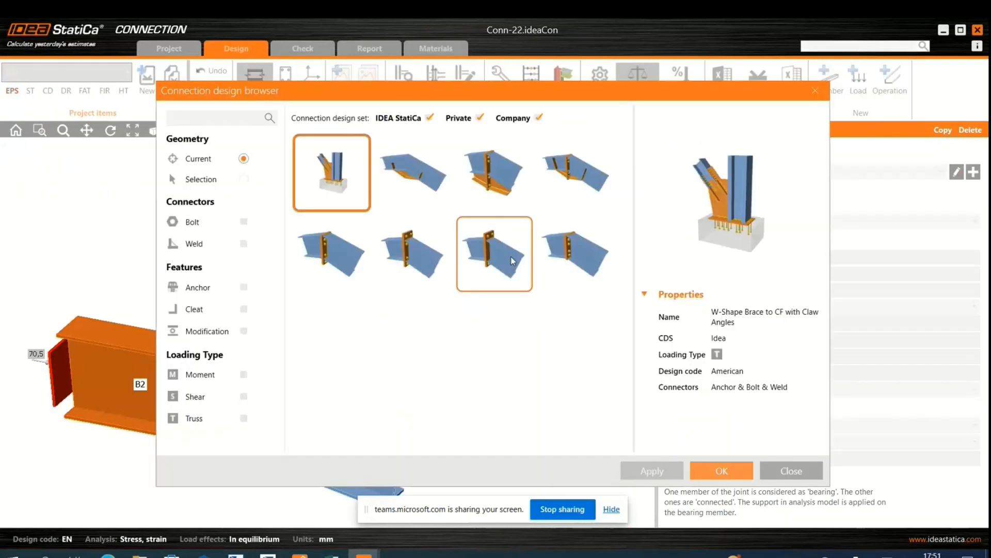
{"action": "left_click", "coordinate": [512, 176]}
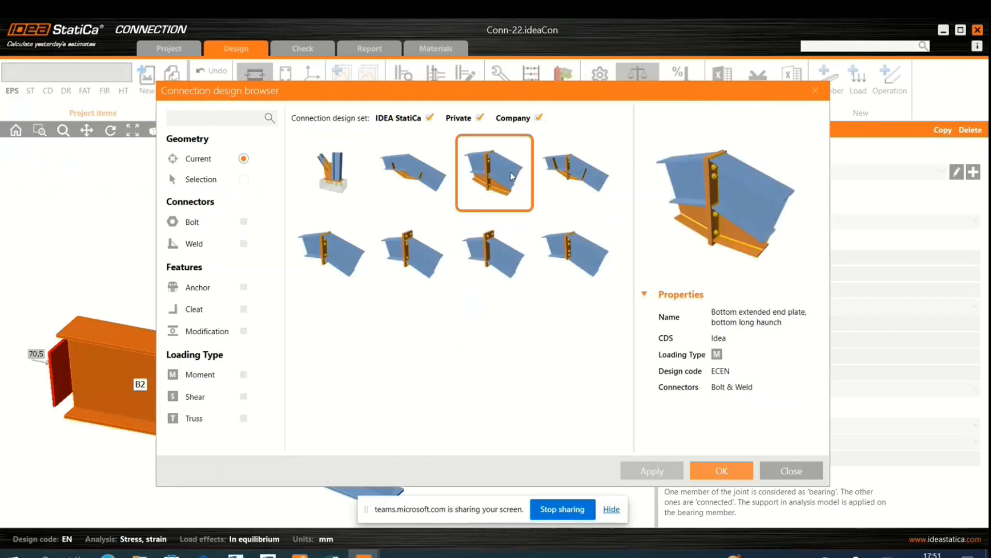
{"action": "left_click", "coordinate": [722, 471]}
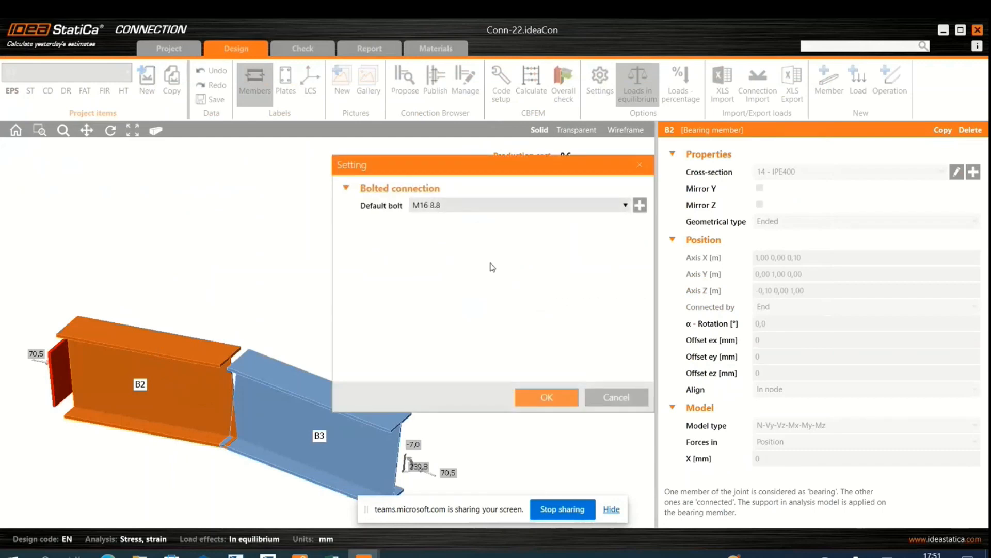
Step: Add the M20 10.9 bolt assembly as the template's default bolt and apply the connection design
{"action": "left_click", "coordinate": [626, 206]}
{"action": "left_click", "coordinate": [640, 205]}
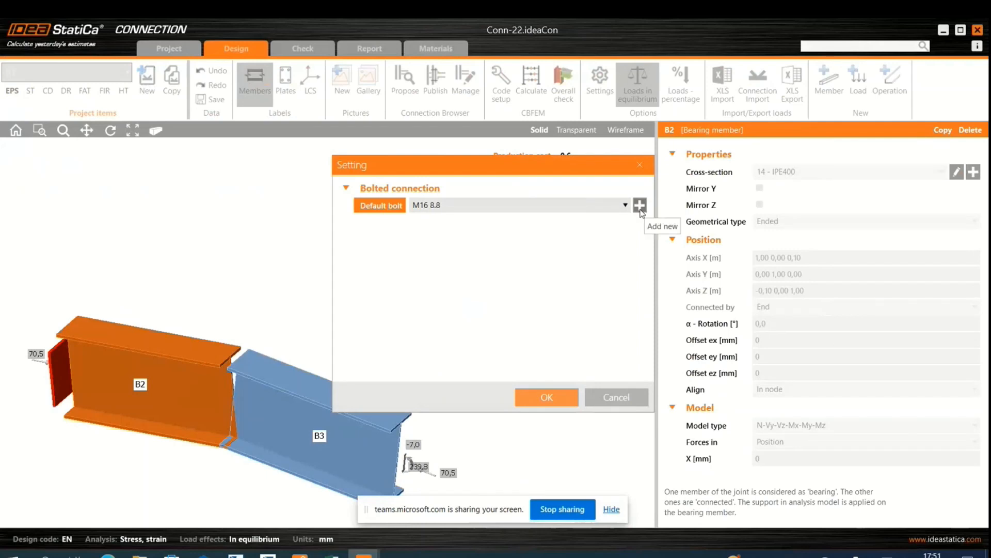
{"action": "left_click", "coordinate": [641, 211]}
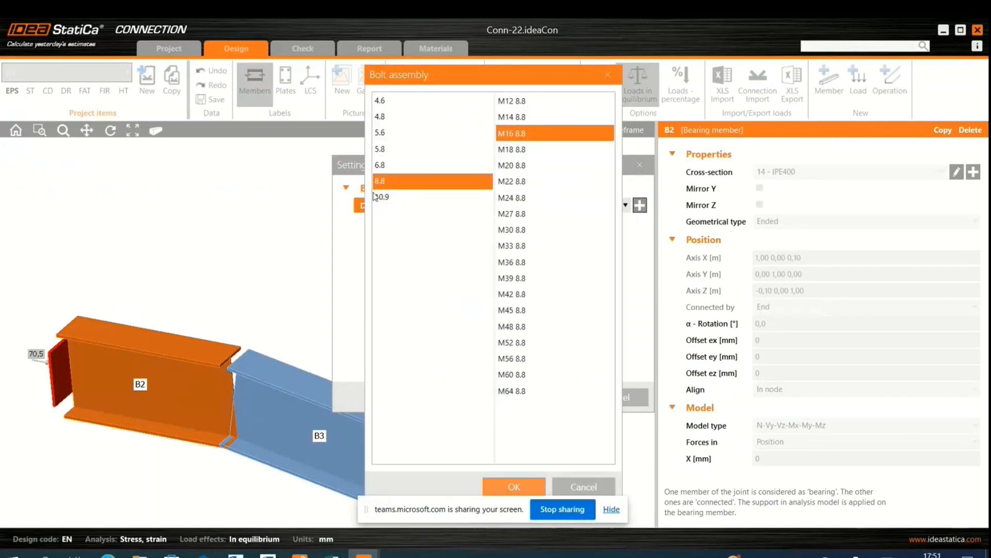
{"action": "left_click", "coordinate": [396, 201]}
{"action": "left_click", "coordinate": [540, 166]}
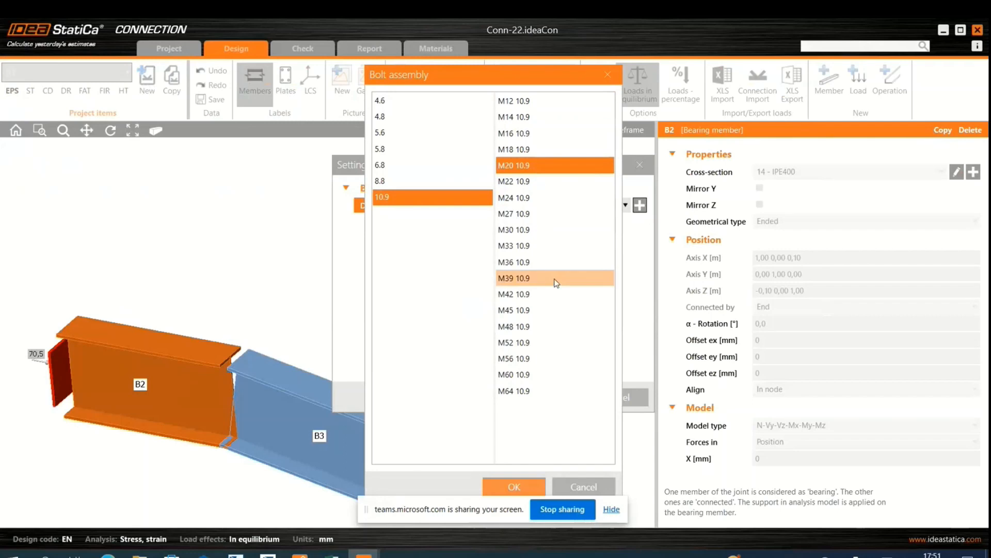
{"action": "left_click", "coordinate": [526, 487]}
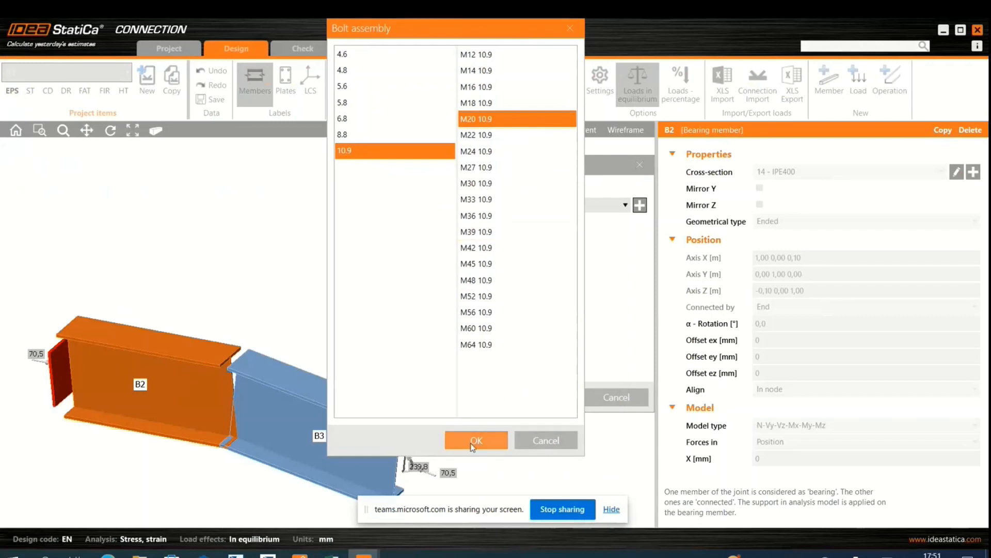
{"action": "left_click", "coordinate": [479, 446]}
{"action": "left_click", "coordinate": [574, 400]}
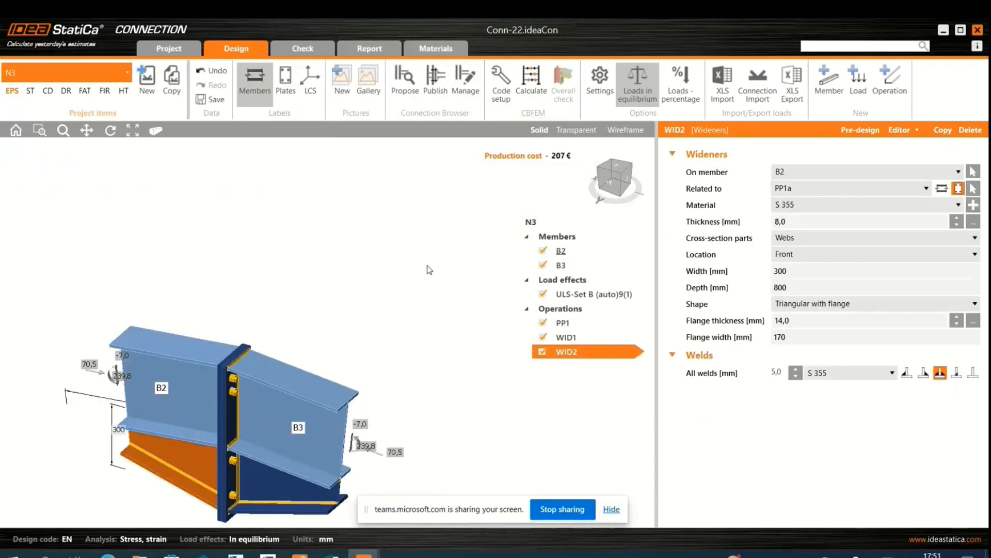
Step: Set the top bolt layers of plate-to-plate operation PP1 to -65 -100 -100 mm
{"action": "scroll", "coordinate": [420, 335], "scroll_direction": "up", "scroll_amount": 3}
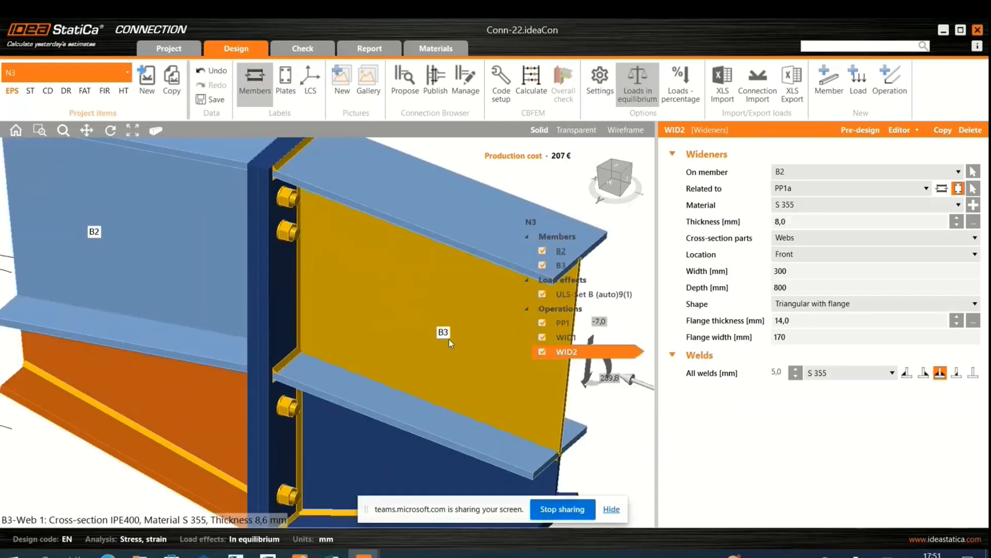
{"action": "scroll", "coordinate": [414, 292], "scroll_direction": "down", "scroll_amount": 2}
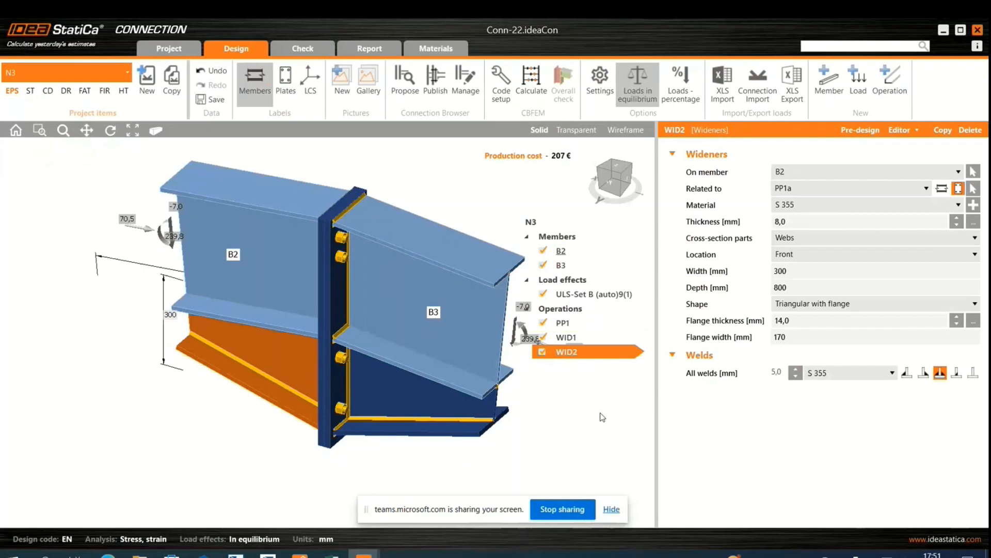
{"action": "left_click", "coordinate": [567, 323]}
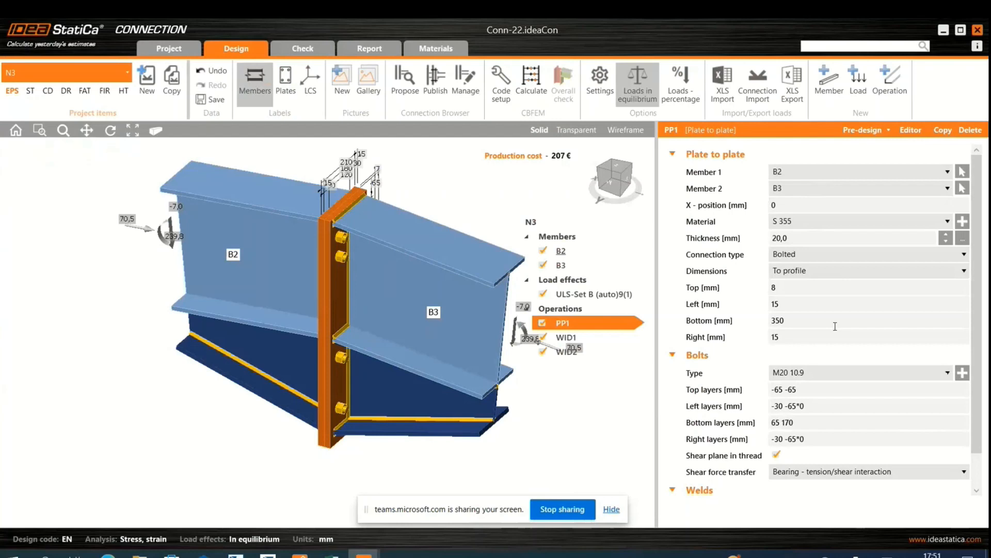
{"action": "left_click", "coordinate": [809, 391]}
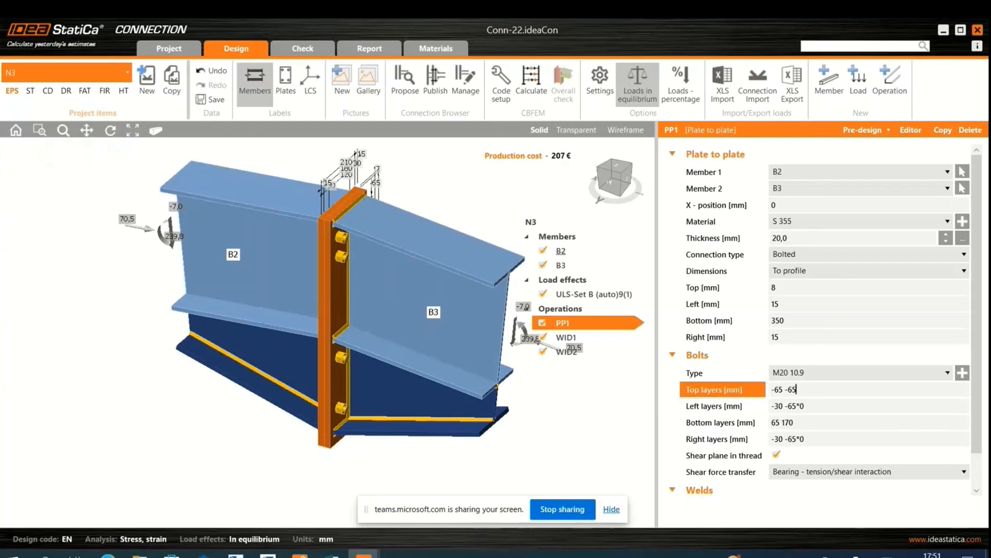
{"action": "type", "text": "-65"}
{"action": "left_click", "coordinate": [815, 406]}
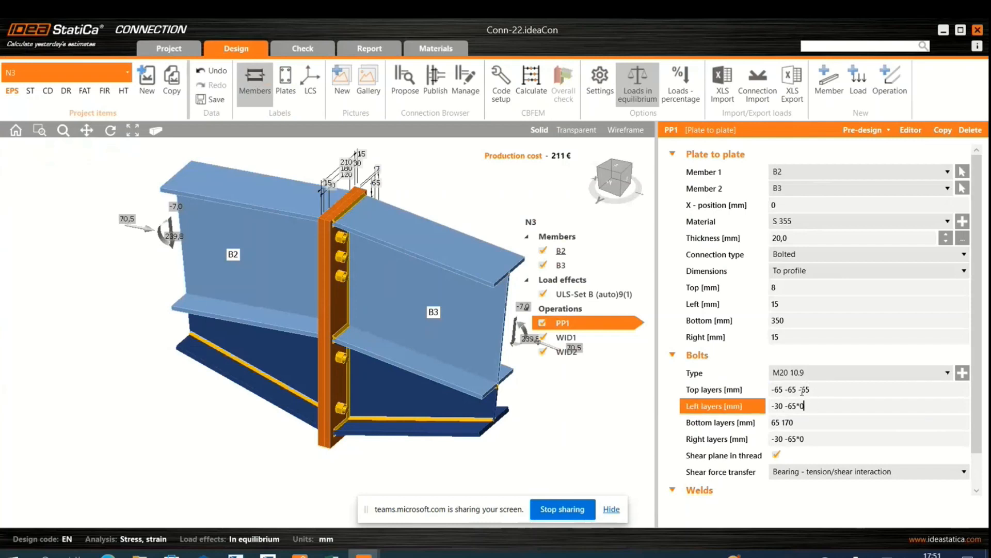
{"action": "left_click_drag", "start_coordinate": [827, 391], "coordinate": [790, 390]}
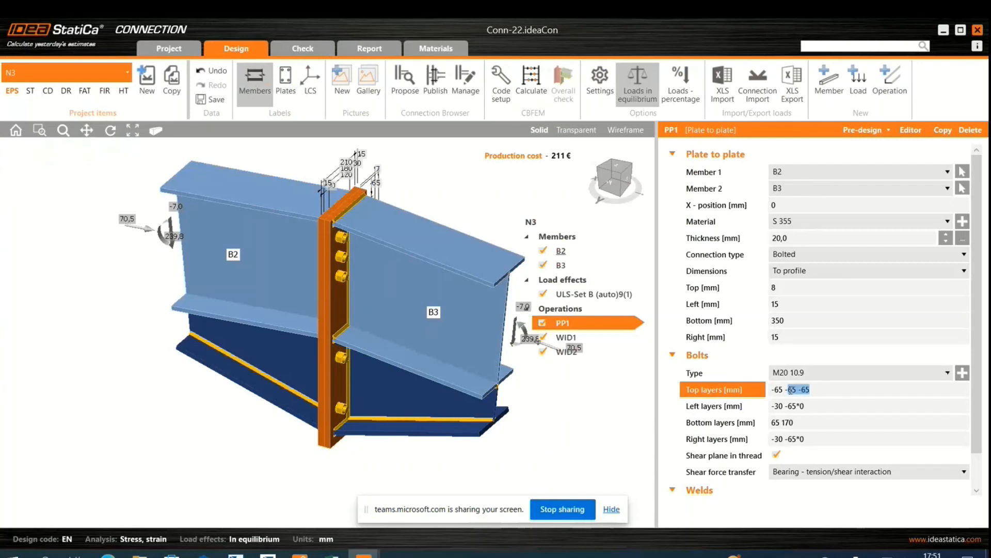
{"action": "type", "text": "-10"}
{"action": "type", "text": "100"}
{"action": "key", "text": "Tab"}
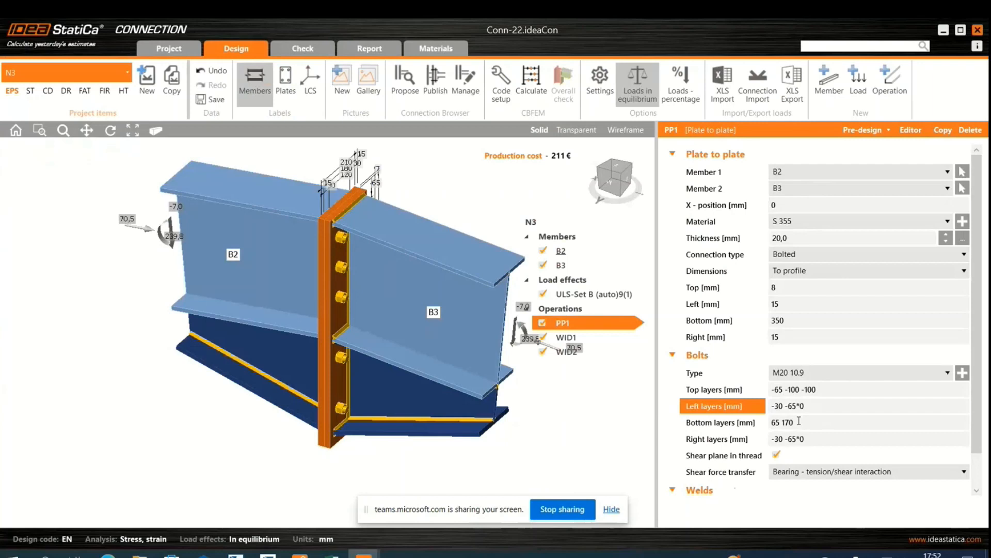
Step: Inspect the settings and haunch geometry of widener WID1 on member B3
{"action": "scroll", "coordinate": [389, 456], "scroll_direction": "down", "scroll_amount": 2}
{"action": "scroll", "coordinate": [391, 459], "scroll_direction": "up", "scroll_amount": 1}
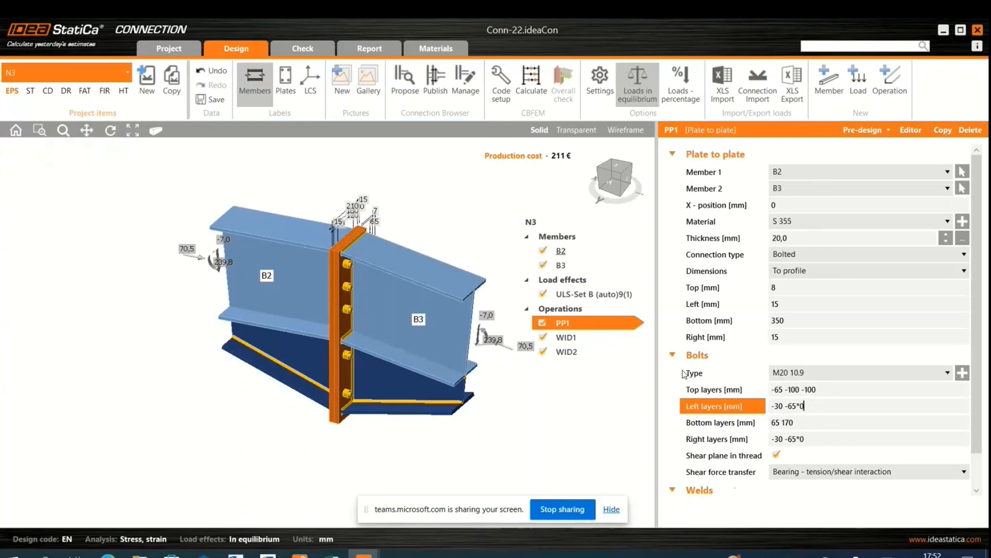
{"action": "left_click", "coordinate": [575, 339]}
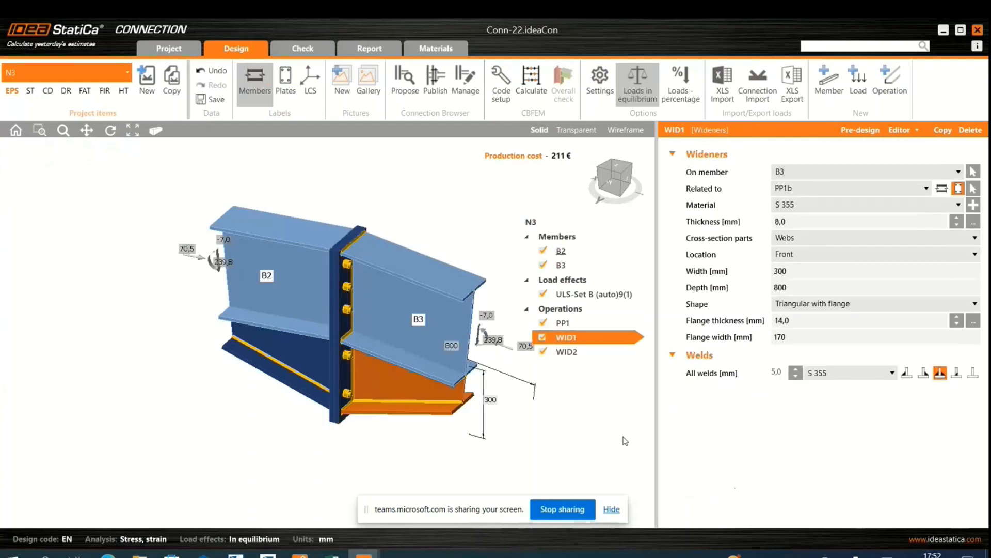
{"action": "scroll", "coordinate": [437, 426], "scroll_direction": "up", "scroll_amount": 2}
{"action": "scroll", "coordinate": [463, 389], "scroll_direction": "down", "scroll_amount": 2}
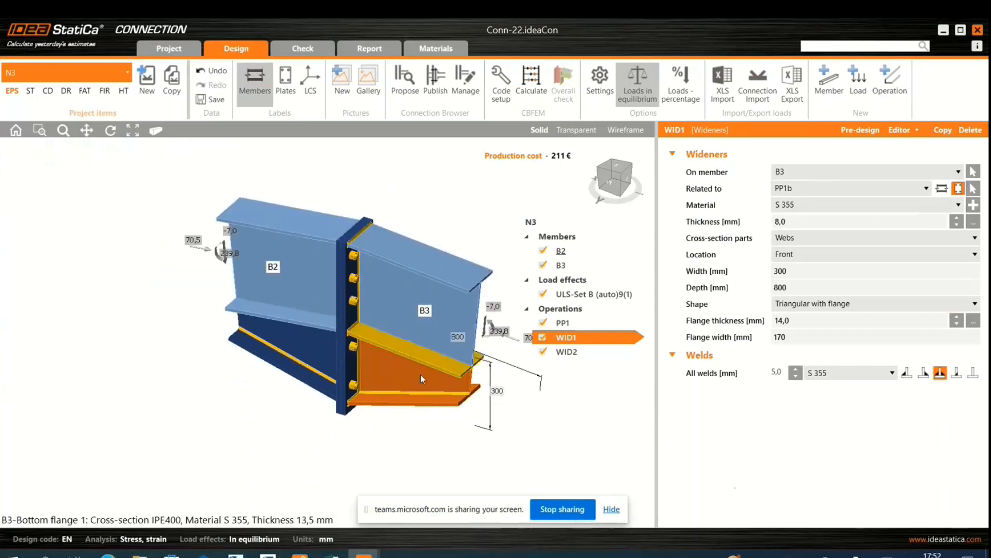
{"action": "scroll", "coordinate": [432, 367], "scroll_direction": "up", "scroll_amount": 2}
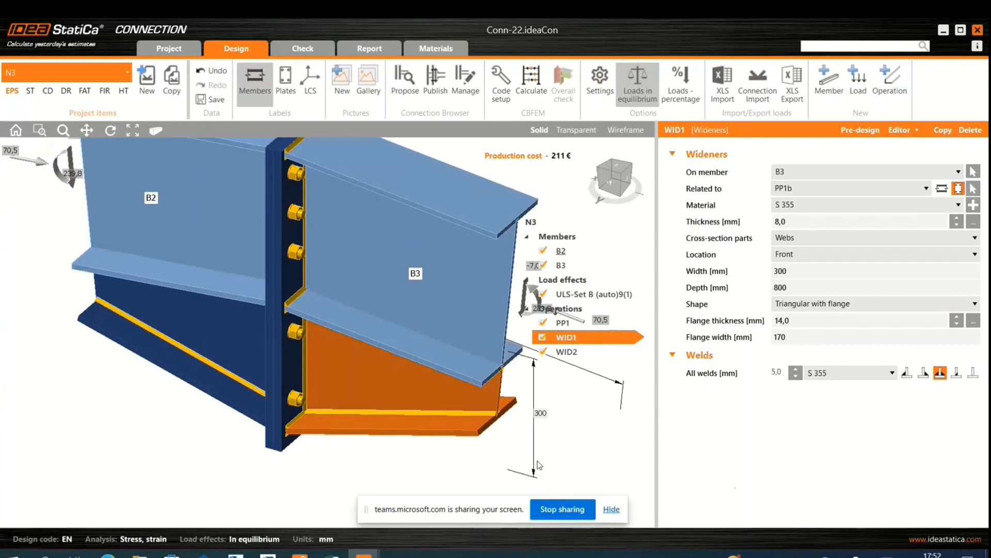
{"action": "scroll", "coordinate": [460, 411], "scroll_direction": "down", "scroll_amount": 2}
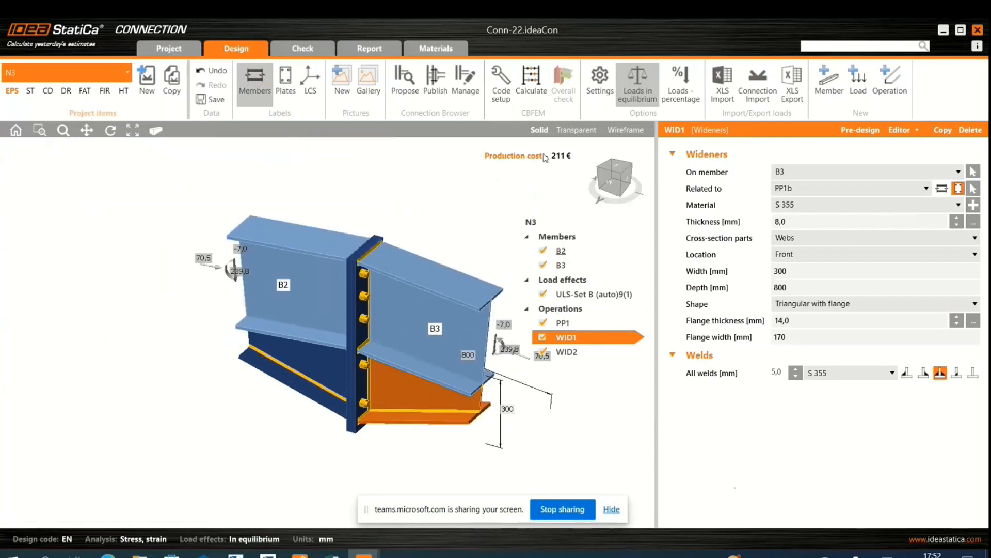
Step: Calculate connection N3 for stress and strain, and run its buckling analysis
{"action": "left_click", "coordinate": [541, 79]}
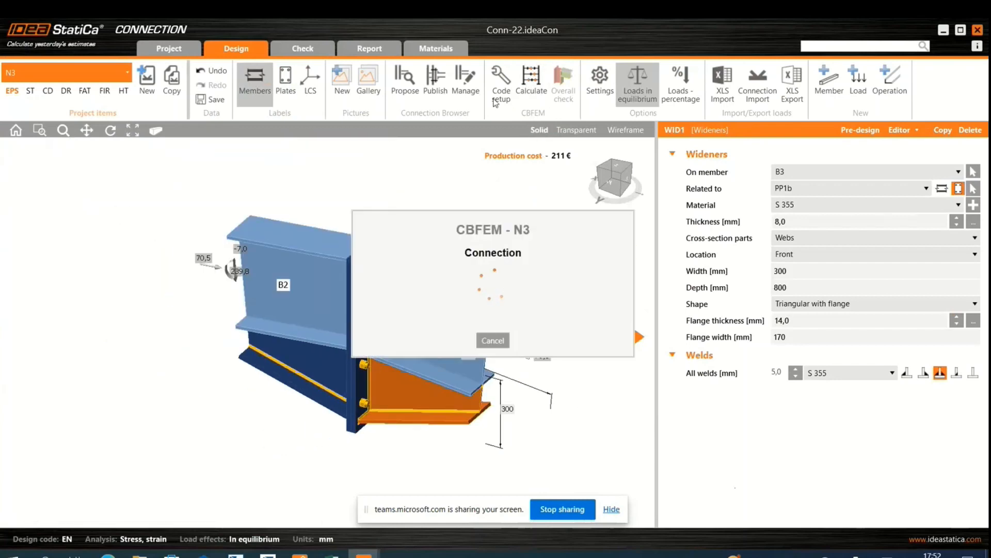
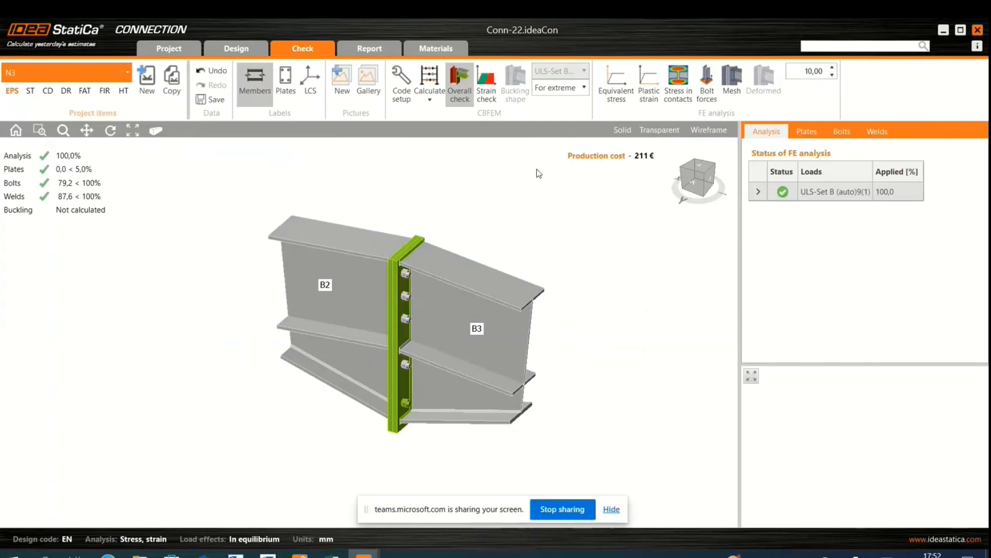
{"action": "left_click", "coordinate": [430, 98]}
{"action": "left_click", "coordinate": [468, 135]}
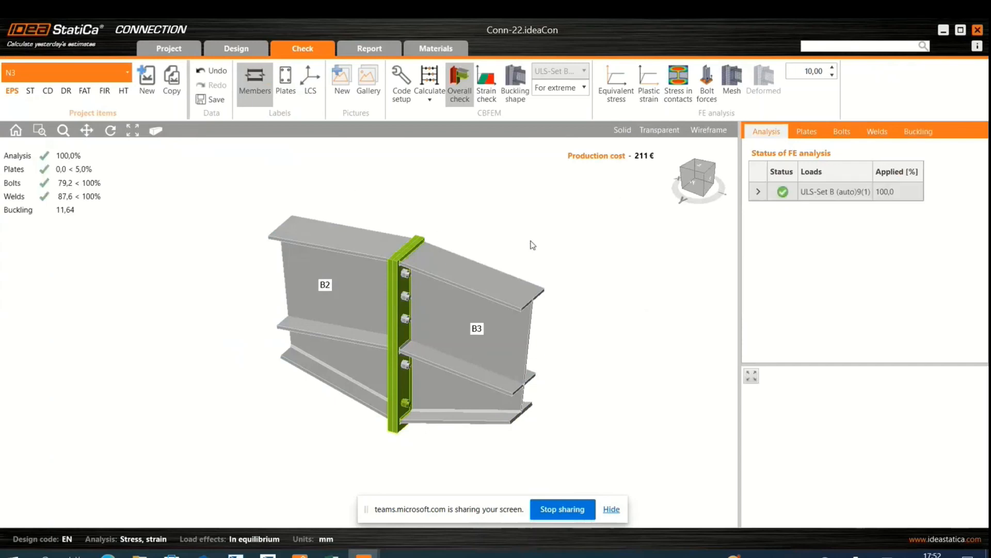
Step: Display the connection's equivalent stress, plastic strain and stress in contacts results one after another
{"action": "left_click", "coordinate": [628, 97]}
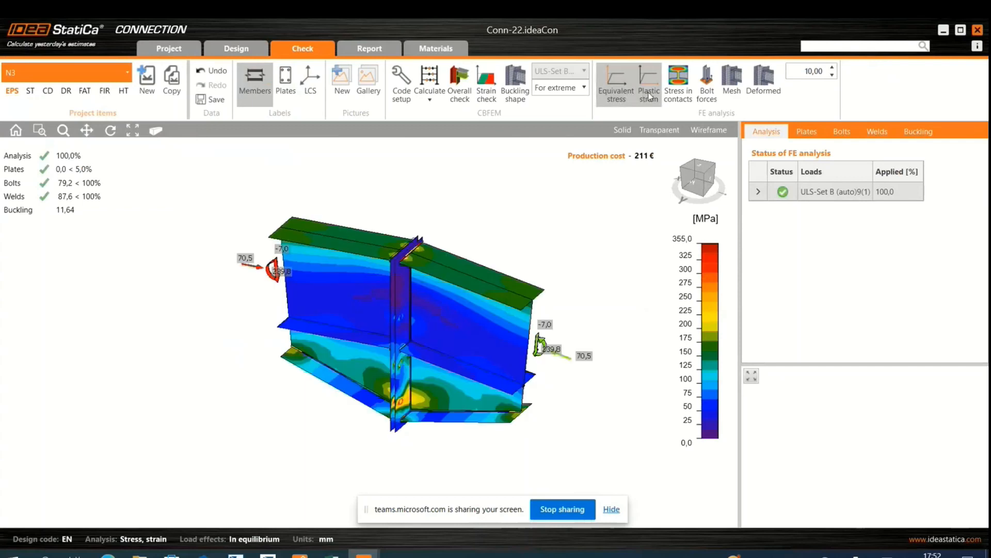
{"action": "left_click", "coordinate": [659, 107]}
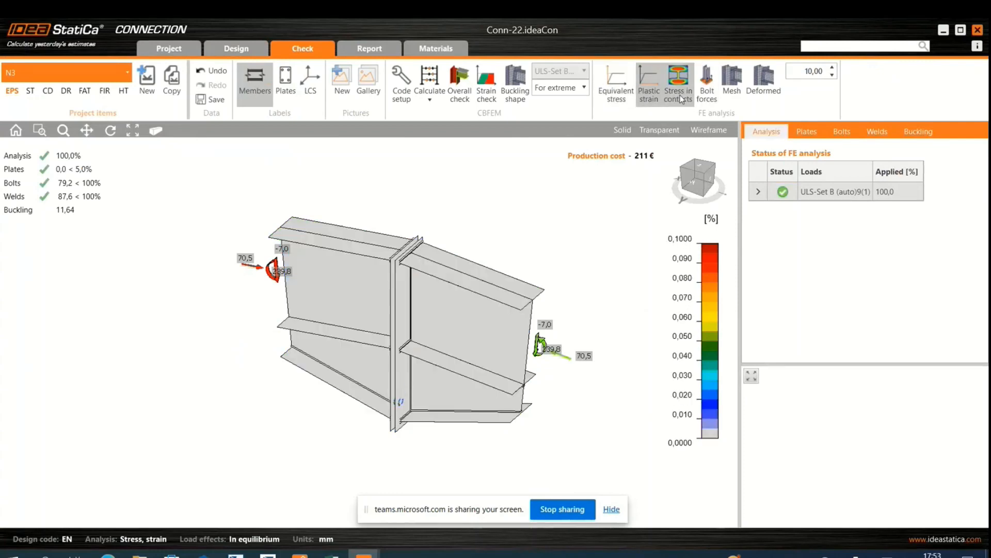
{"action": "left_click", "coordinate": [681, 99]}
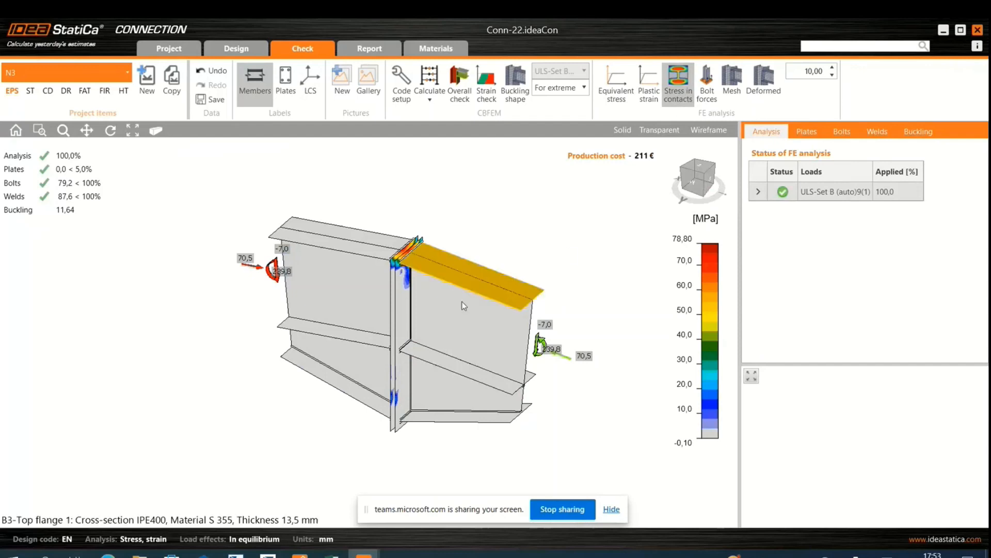
{"action": "scroll", "coordinate": [457, 292], "scroll_direction": "up", "scroll_amount": 2}
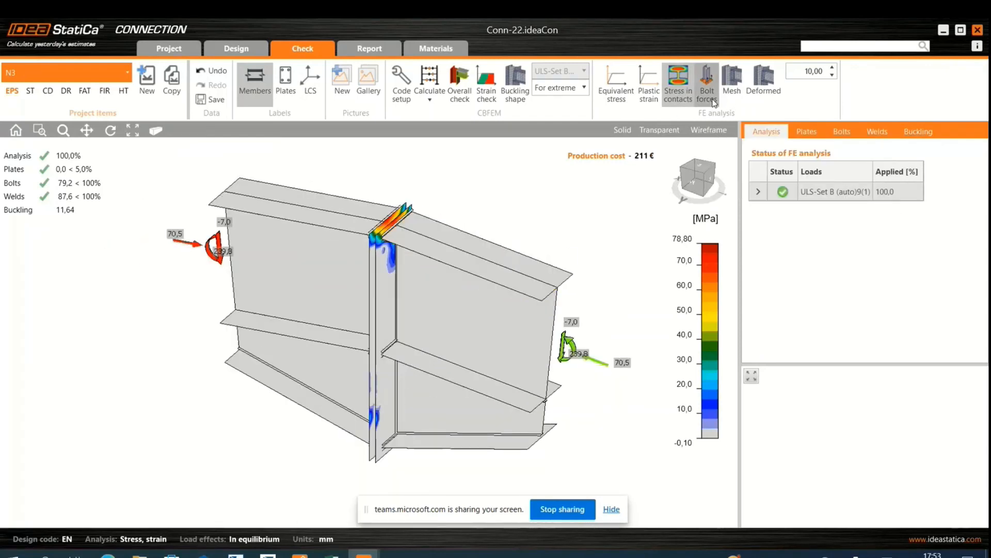
Step: Display the bolt forces, the finite element mesh and the deformed shape on the connection model
{"action": "left_click", "coordinate": [714, 103]}
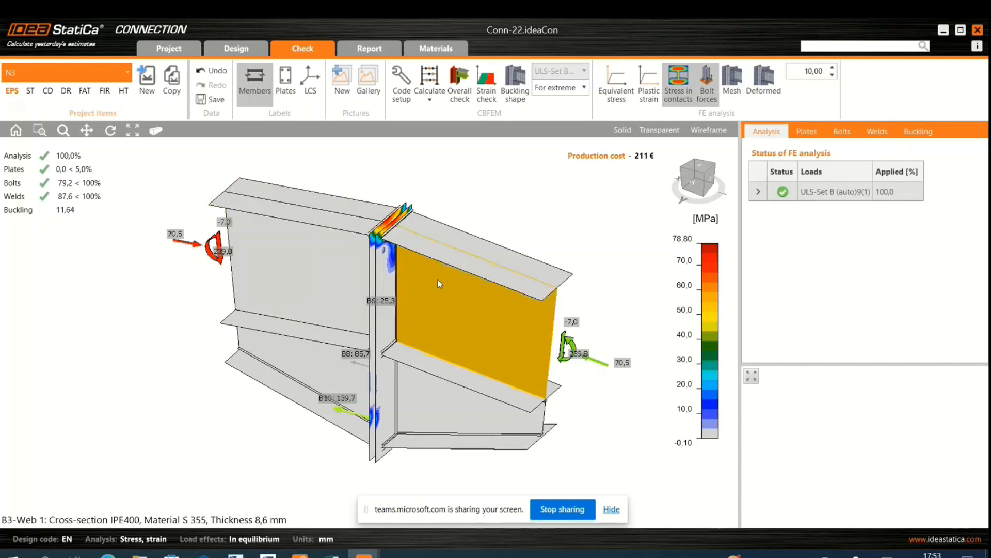
{"action": "scroll", "coordinate": [438, 280], "scroll_direction": "up", "scroll_amount": 2}
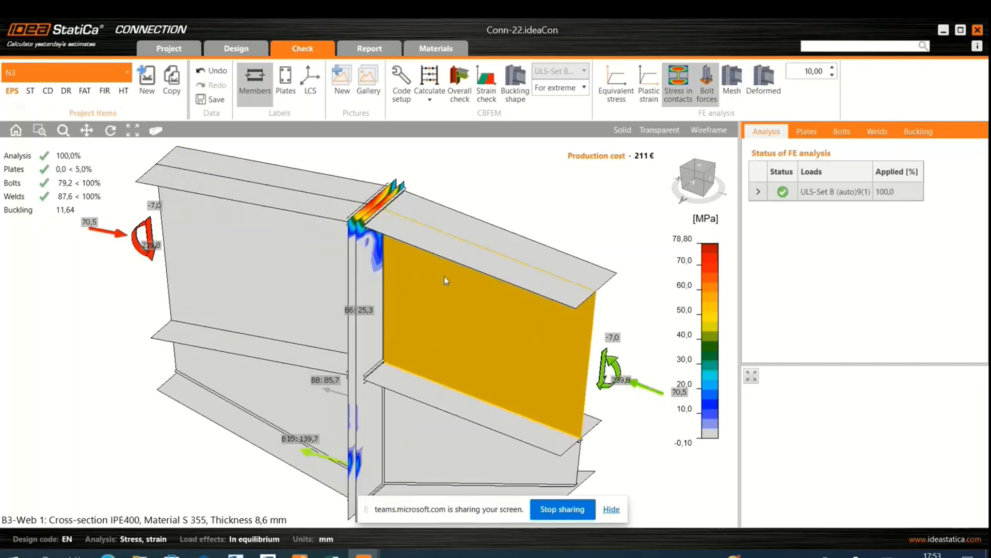
{"action": "scroll", "coordinate": [444, 277], "scroll_direction": "down", "scroll_amount": 3}
{"action": "scroll", "coordinate": [453, 312], "scroll_direction": "up", "scroll_amount": 1}
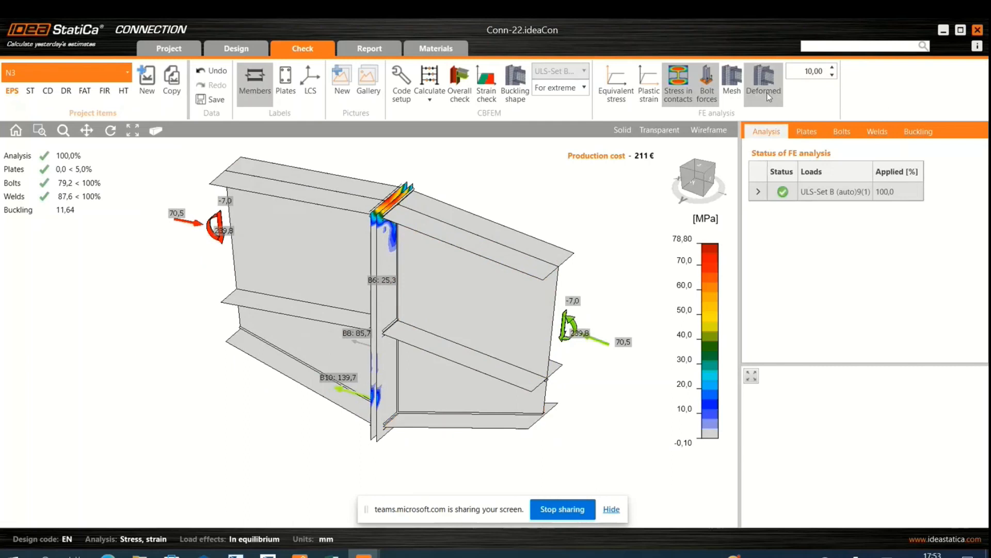
{"action": "left_click", "coordinate": [731, 85]}
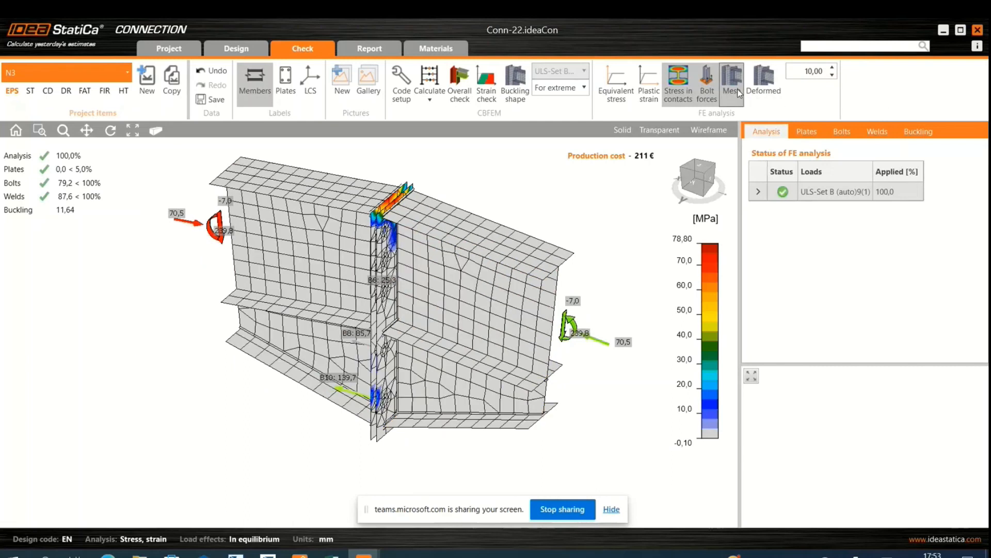
{"action": "left_click", "coordinate": [775, 96]}
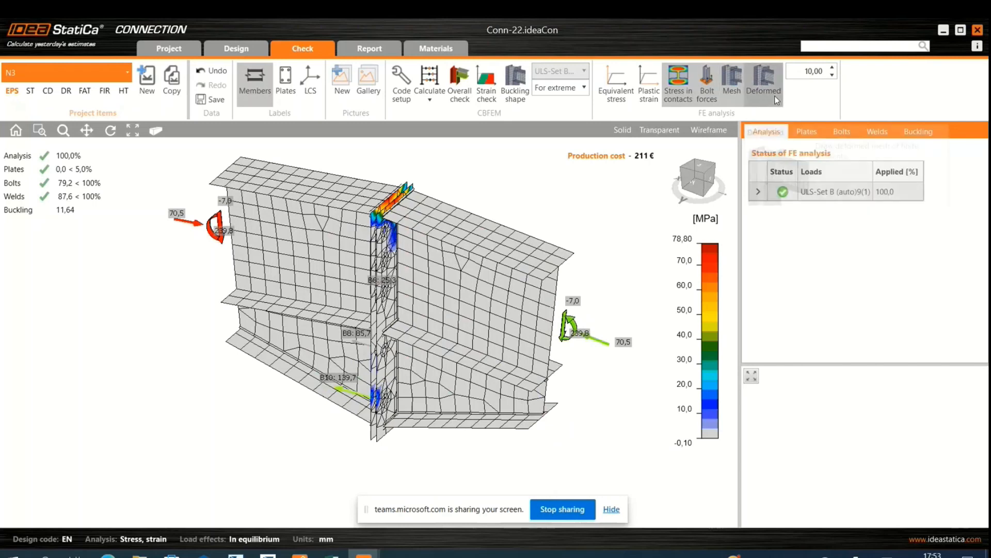
{"action": "scroll", "coordinate": [452, 346], "scroll_direction": "down", "scroll_amount": 2}
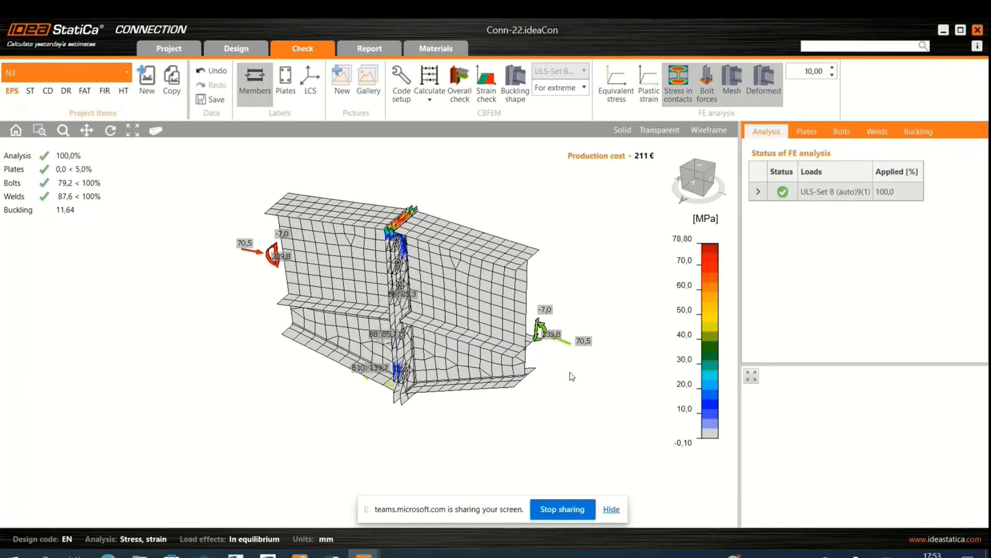
Step: Open the detailed report for N3 and review its project data, member geometry, cross-section and bolt sections
{"action": "left_click", "coordinate": [376, 49]}
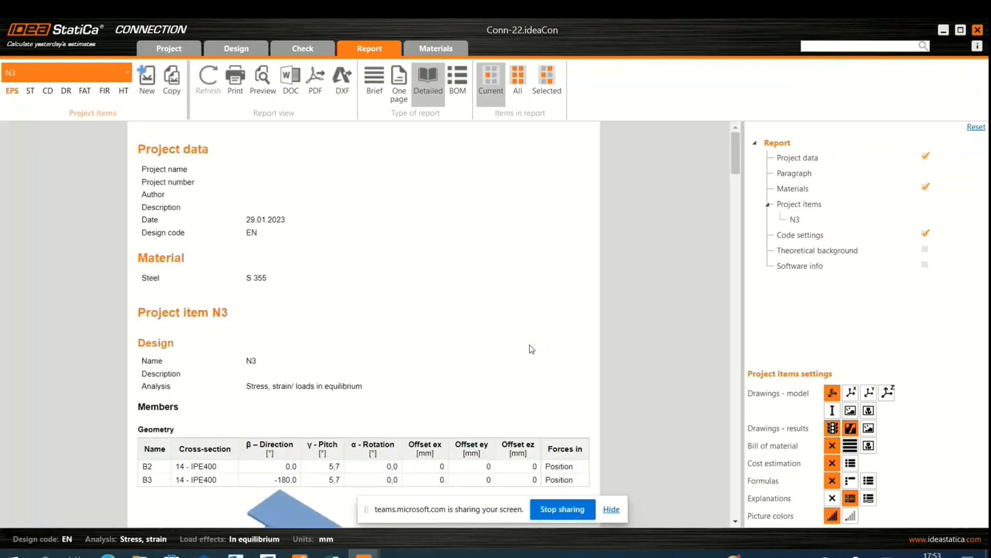
{"action": "scroll", "coordinate": [459, 294], "scroll_direction": "down", "scroll_amount": 5}
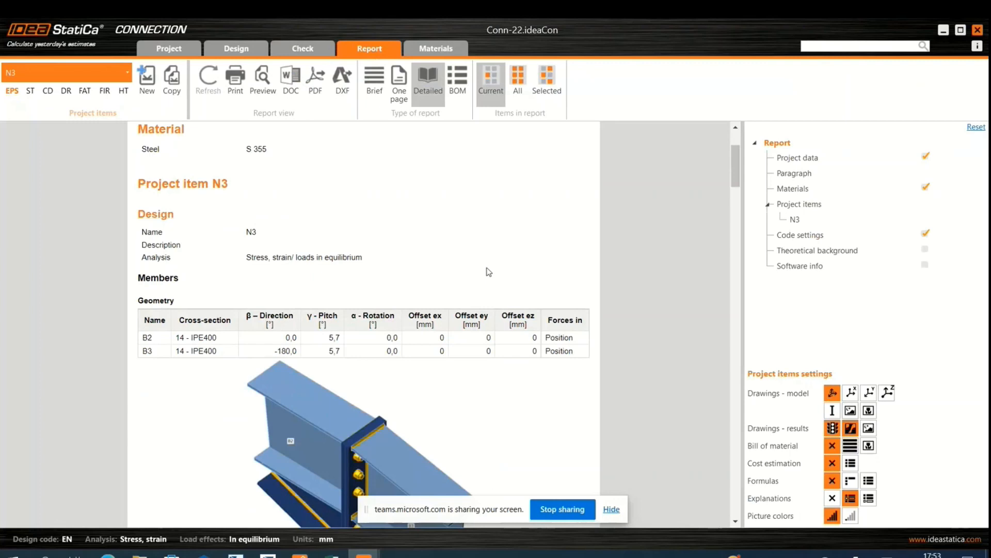
{"action": "scroll", "coordinate": [488, 273], "scroll_direction": "down", "scroll_amount": 5}
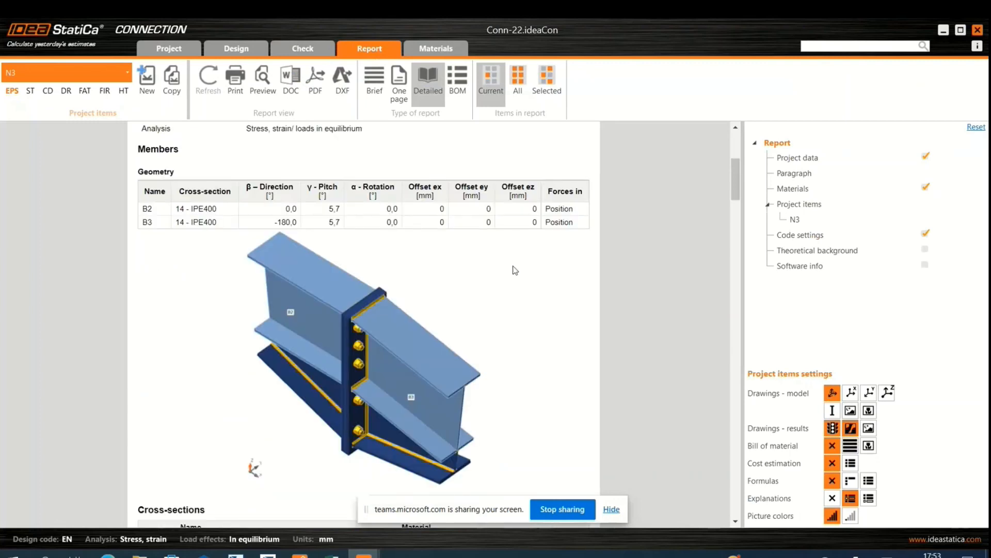
{"action": "scroll", "coordinate": [515, 269], "scroll_direction": "down", "scroll_amount": 1}
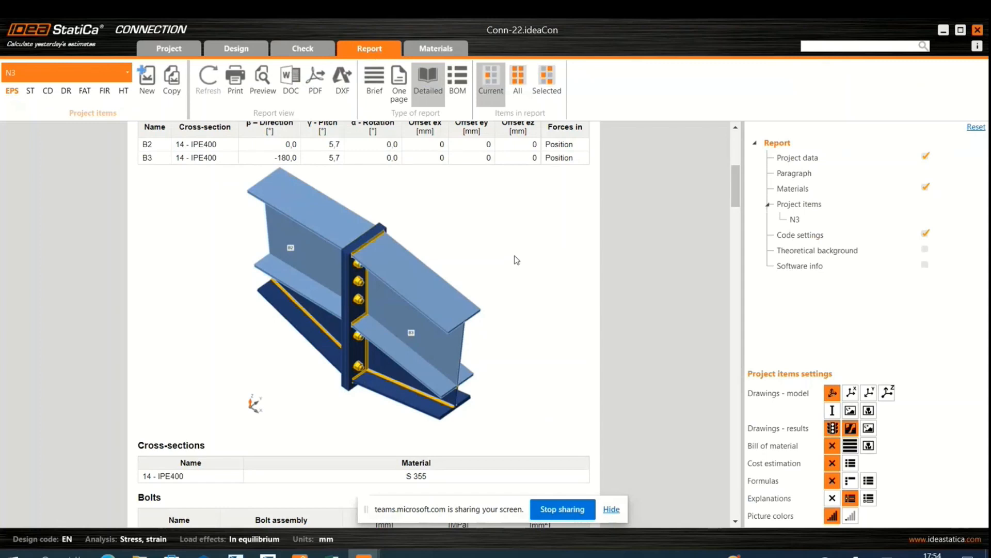
{"action": "scroll", "coordinate": [516, 260], "scroll_direction": "down", "scroll_amount": 1}
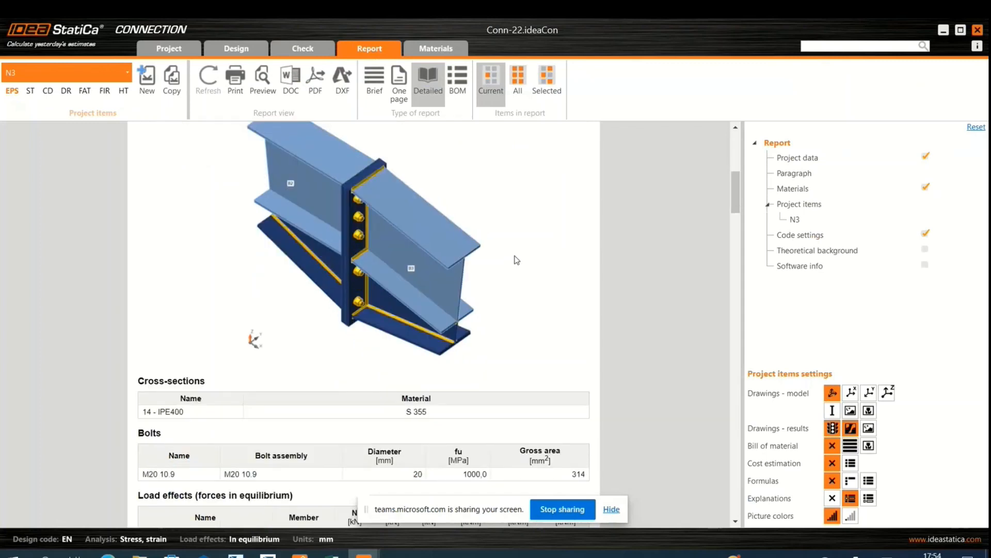
{"action": "scroll", "coordinate": [517, 260], "scroll_direction": "down", "scroll_amount": 1}
{"action": "scroll", "coordinate": [510, 247], "scroll_direction": "up", "scroll_amount": 1}
Step: Read through the report's strain and stress checks, bolt and weld tables, buckling factors and code settings
{"action": "scroll", "coordinate": [510, 247], "scroll_direction": "down", "scroll_amount": 12}
{"action": "scroll", "coordinate": [508, 248], "scroll_direction": "down", "scroll_amount": 7}
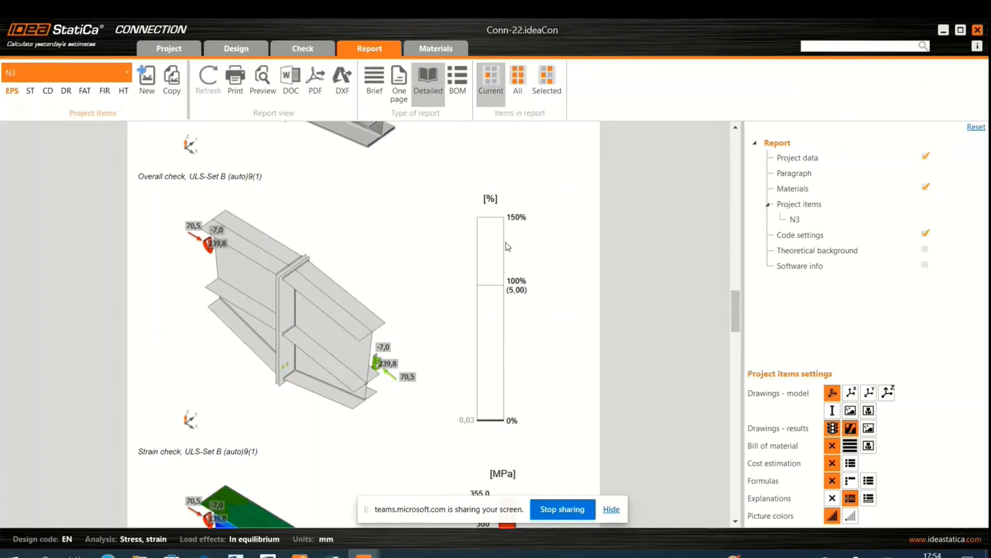
{"action": "scroll", "coordinate": [508, 247], "scroll_direction": "down", "scroll_amount": 3}
{"action": "scroll", "coordinate": [532, 243], "scroll_direction": "down", "scroll_amount": 3}
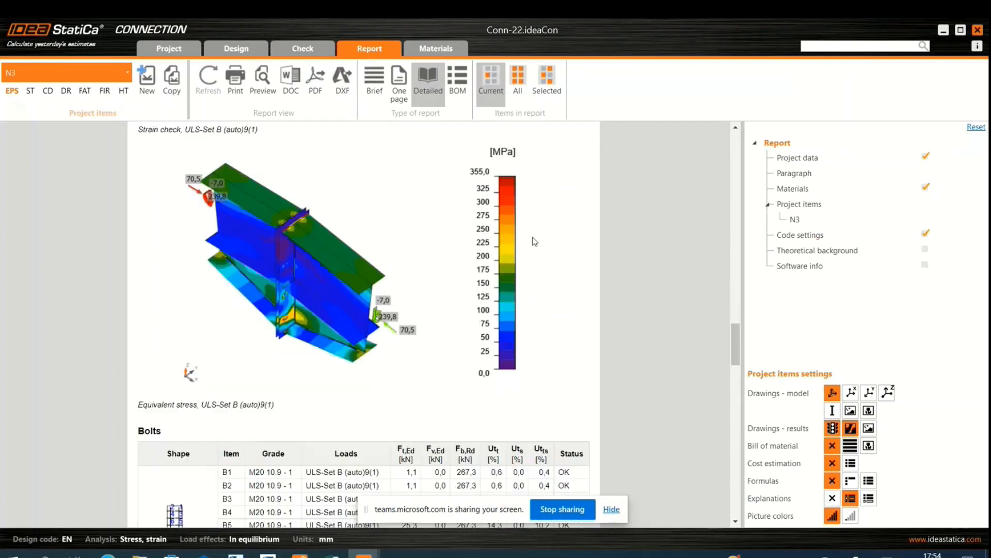
{"action": "scroll", "coordinate": [521, 250], "scroll_direction": "down", "scroll_amount": 3}
{"action": "scroll", "coordinate": [485, 249], "scroll_direction": "down", "scroll_amount": 2}
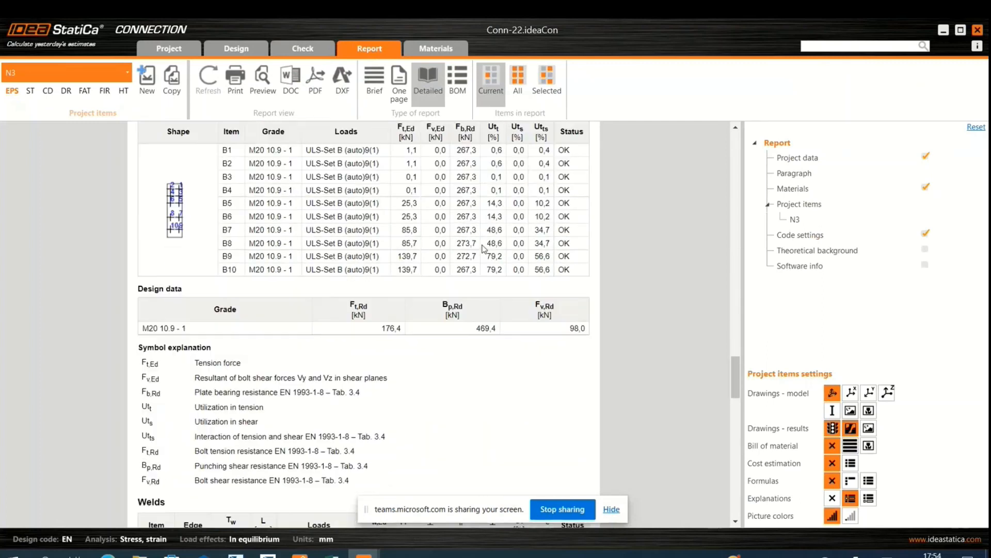
{"action": "scroll", "coordinate": [484, 249], "scroll_direction": "down", "scroll_amount": 2}
{"action": "scroll", "coordinate": [493, 250], "scroll_direction": "down", "scroll_amount": 3}
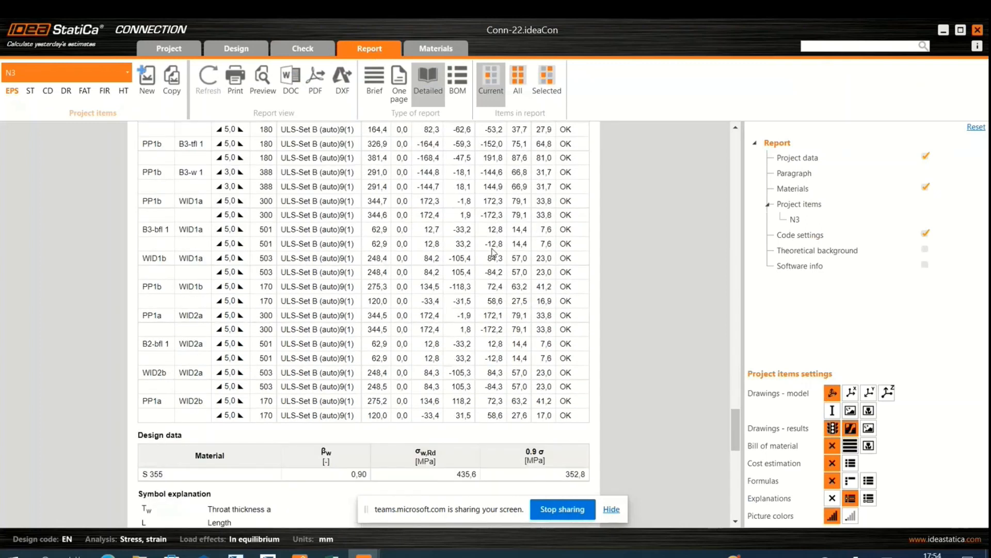
{"action": "scroll", "coordinate": [492, 248], "scroll_direction": "down", "scroll_amount": 3}
{"action": "scroll", "coordinate": [492, 246], "scroll_direction": "down", "scroll_amount": 2}
{"action": "scroll", "coordinate": [490, 248], "scroll_direction": "down", "scroll_amount": 3}
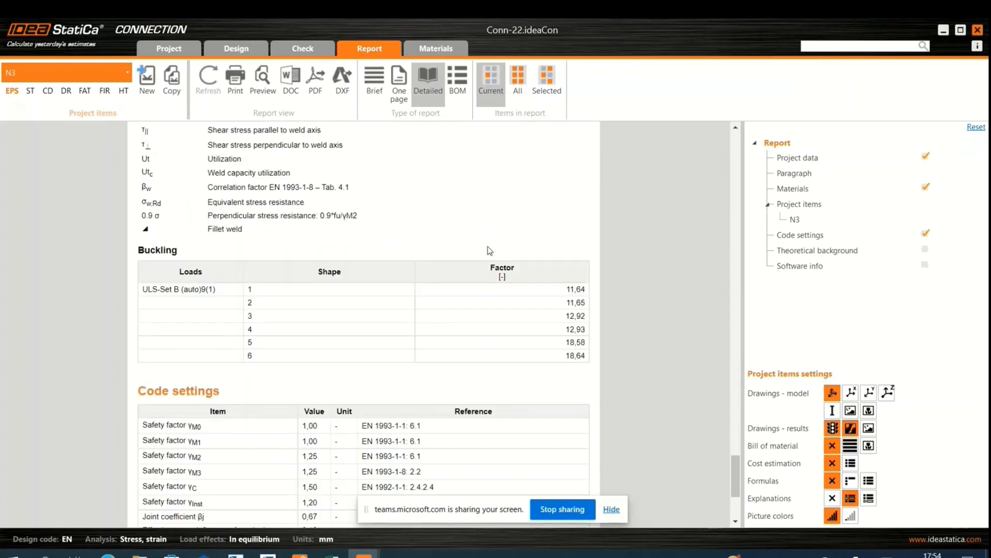
{"action": "scroll", "coordinate": [491, 248], "scroll_direction": "down", "scroll_amount": 3}
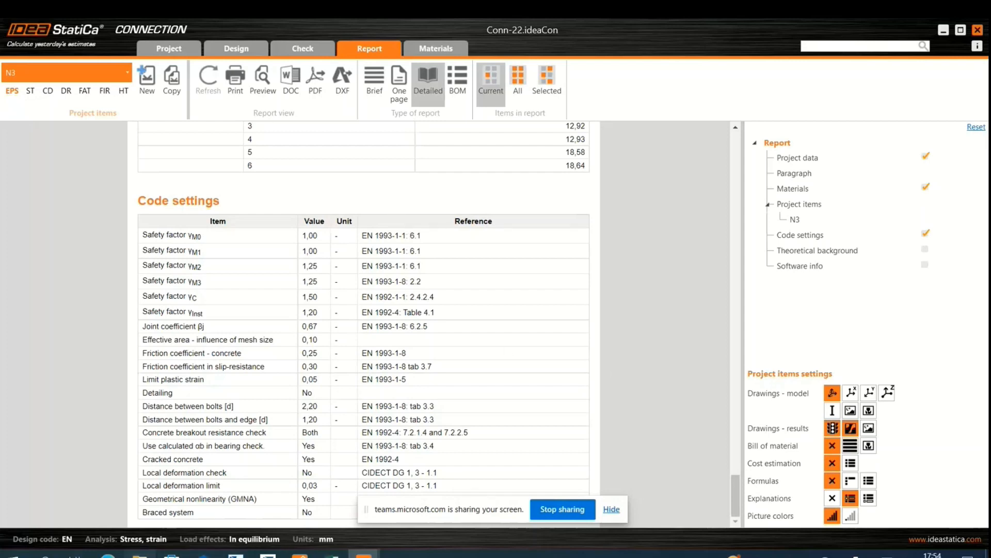
Step: Open the Conn-16 connection file from the Connections folder
{"action": "left_click", "coordinate": [140, 555]}
{"action": "left_click", "coordinate": [550, 426]}
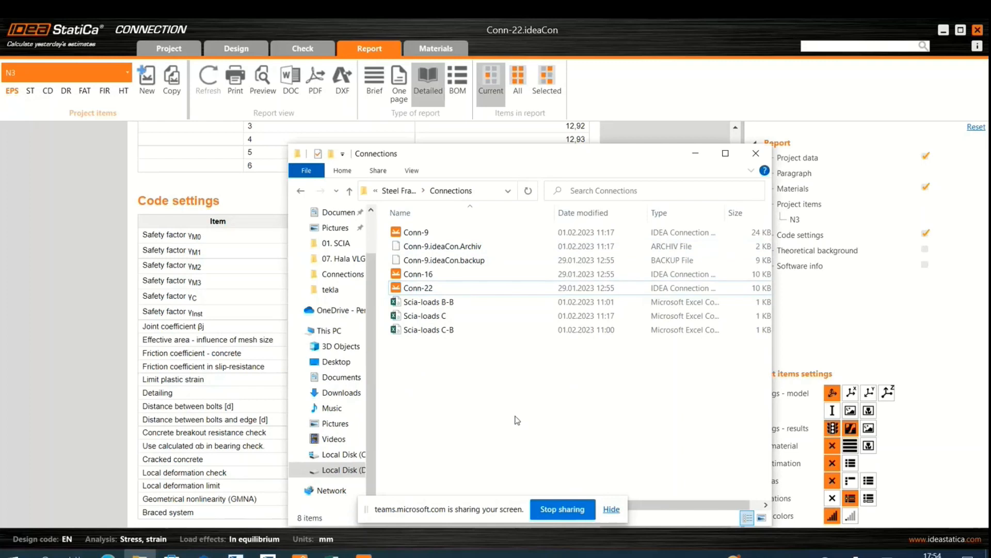
{"action": "left_click", "coordinate": [443, 278]}
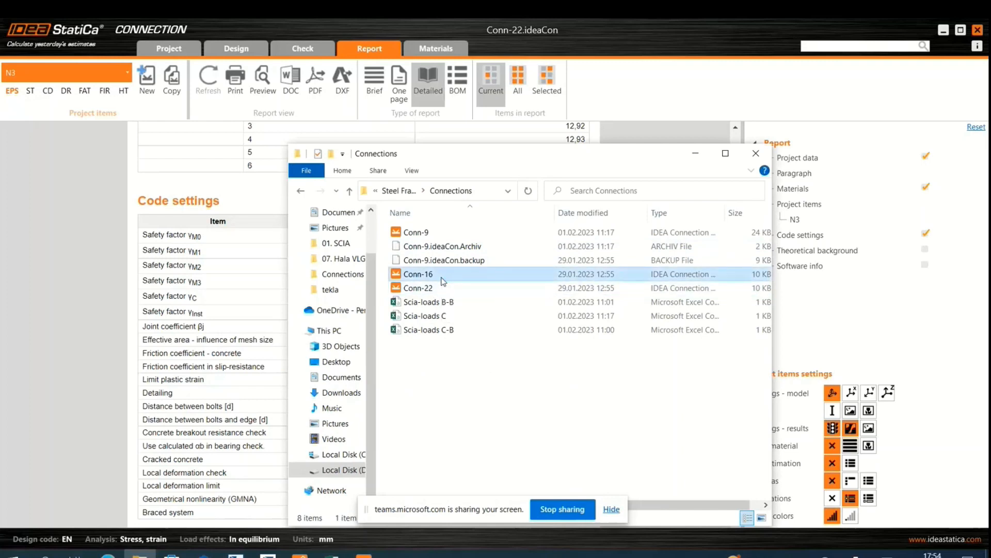
{"action": "double_click", "coordinate": [443, 280]}
{"action": "double_click", "coordinate": [420, 274]}
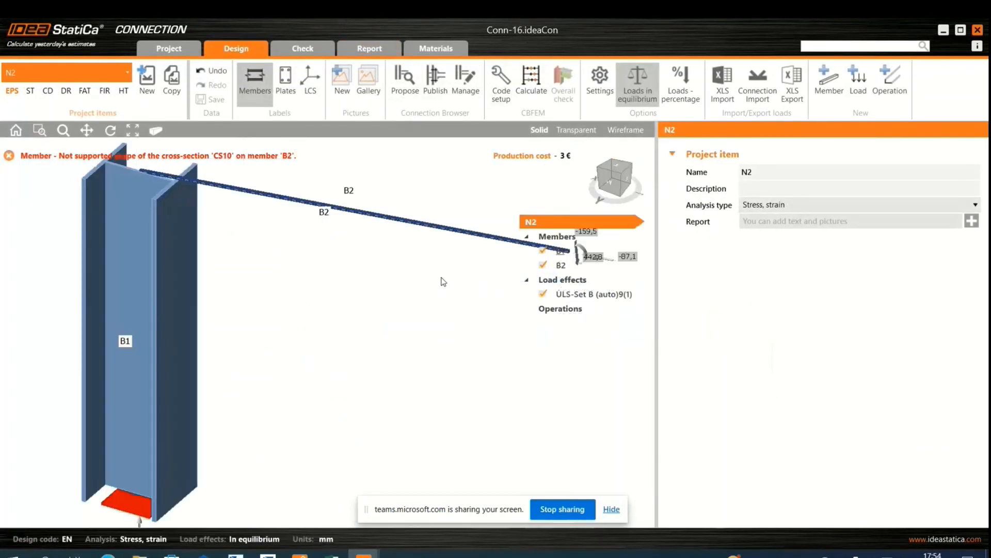
Step: Replace the unsupported cross-section of member B2 with a new rolled IPE400 section in S 355 steel
{"action": "left_click", "coordinate": [526, 243]}
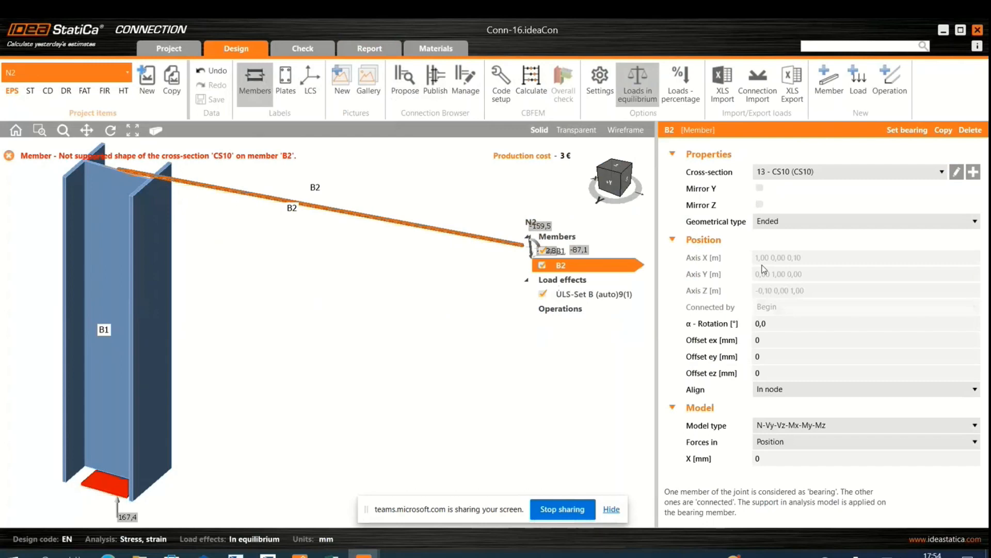
{"action": "left_click", "coordinate": [974, 172]}
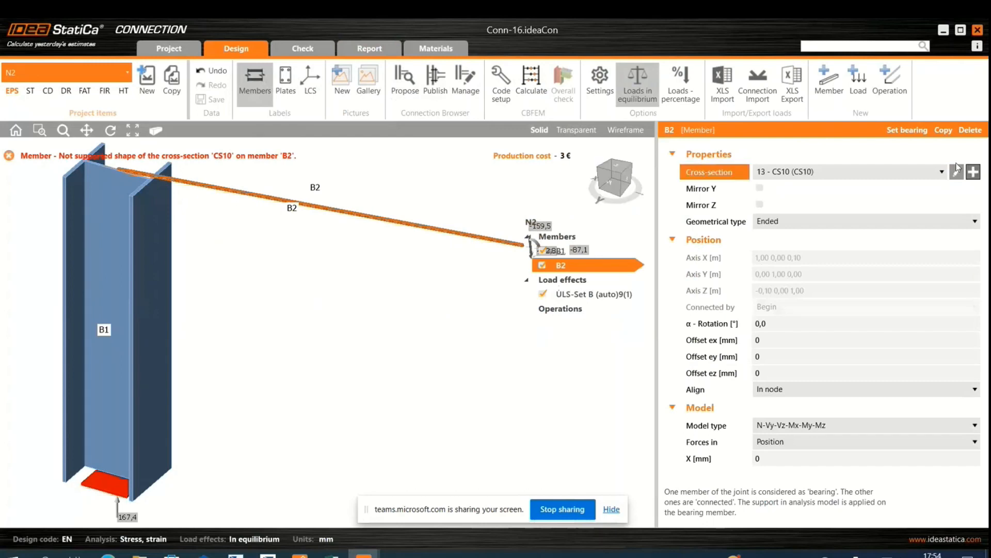
{"action": "left_click", "coordinate": [343, 227]}
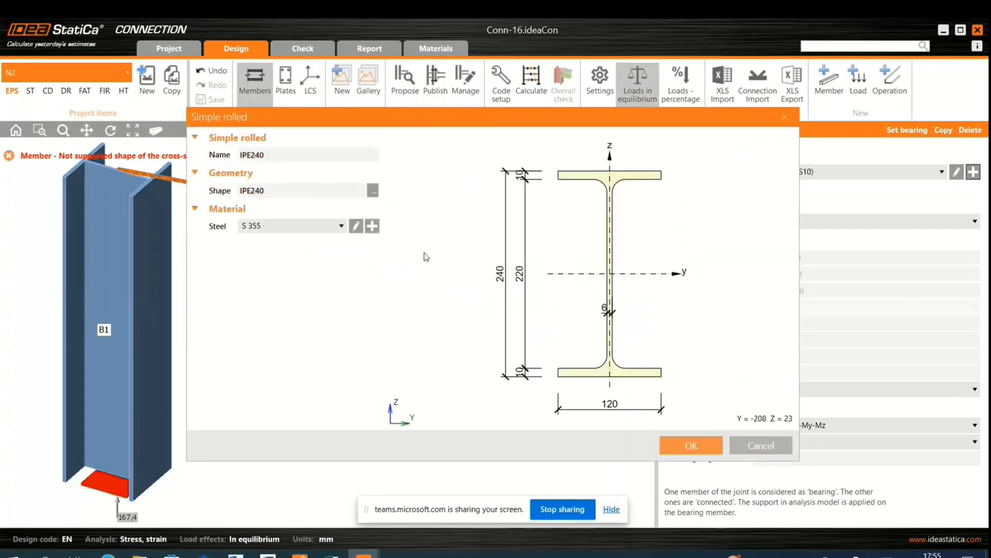
{"action": "left_click", "coordinate": [372, 191]}
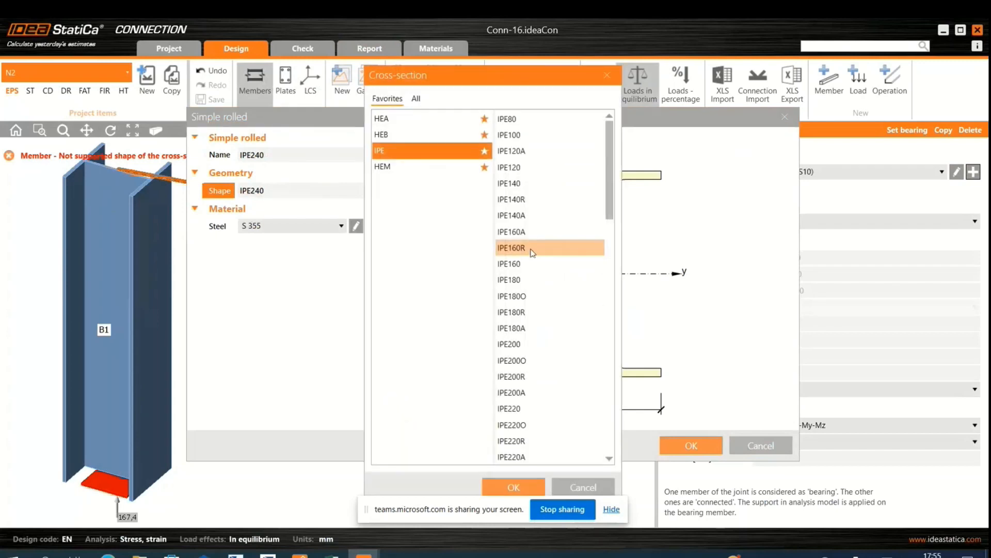
{"action": "scroll", "coordinate": [559, 298], "scroll_direction": "down", "scroll_amount": 15}
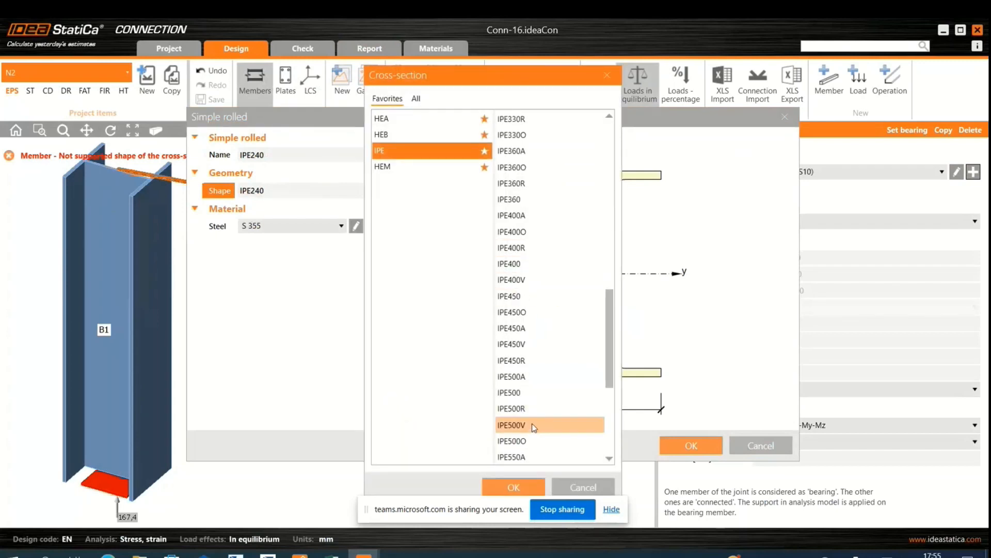
{"action": "scroll", "coordinate": [540, 423], "scroll_direction": "down", "scroll_amount": 1}
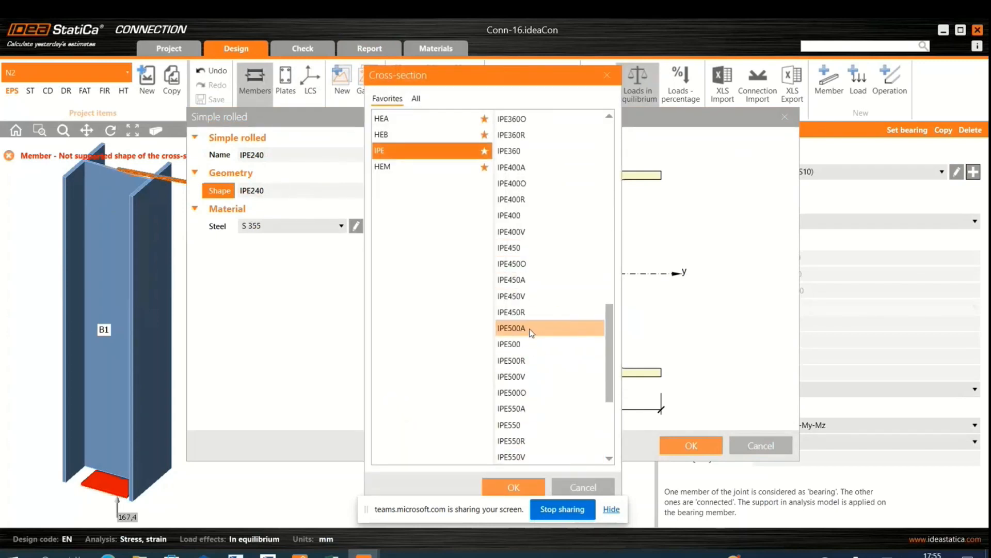
{"action": "left_click", "coordinate": [523, 217]}
{"action": "left_click", "coordinate": [526, 487]}
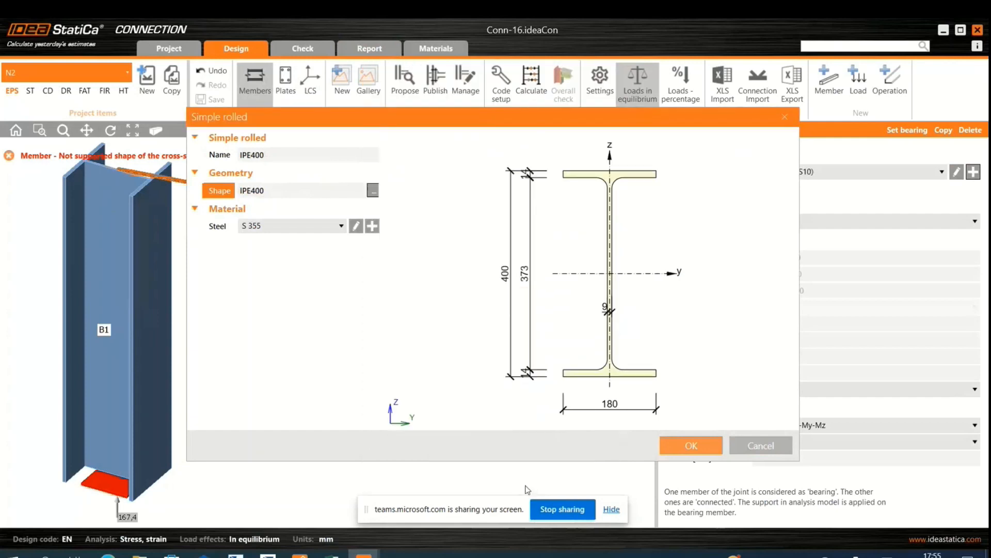
{"action": "left_click", "coordinate": [691, 448]}
Step: Propose connection designs for the joint and choose the "End plate with widener" template
{"action": "scroll", "coordinate": [473, 445], "scroll_direction": "down", "scroll_amount": 2}
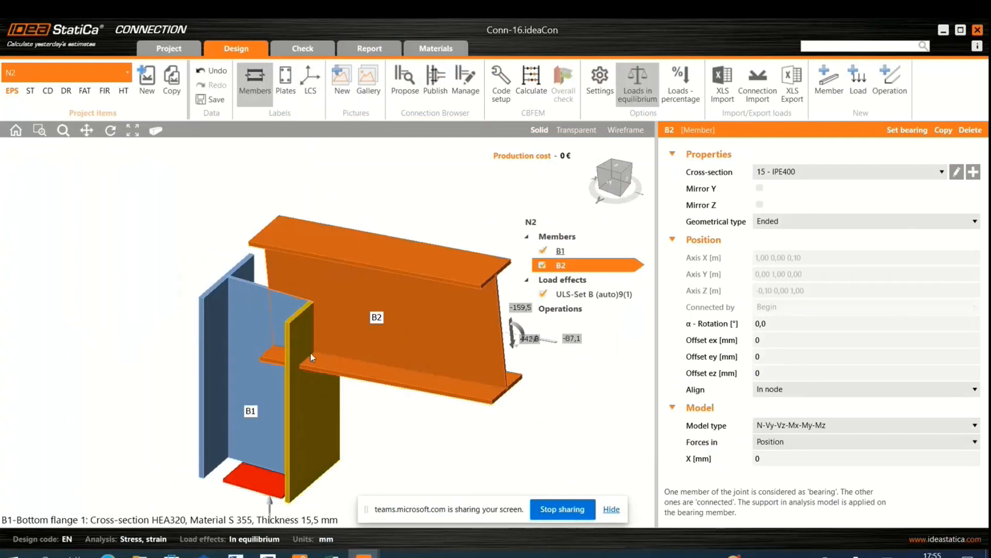
{"action": "scroll", "coordinate": [286, 343], "scroll_direction": "down", "scroll_amount": 2}
{"action": "scroll", "coordinate": [287, 343], "scroll_direction": "up", "scroll_amount": 1}
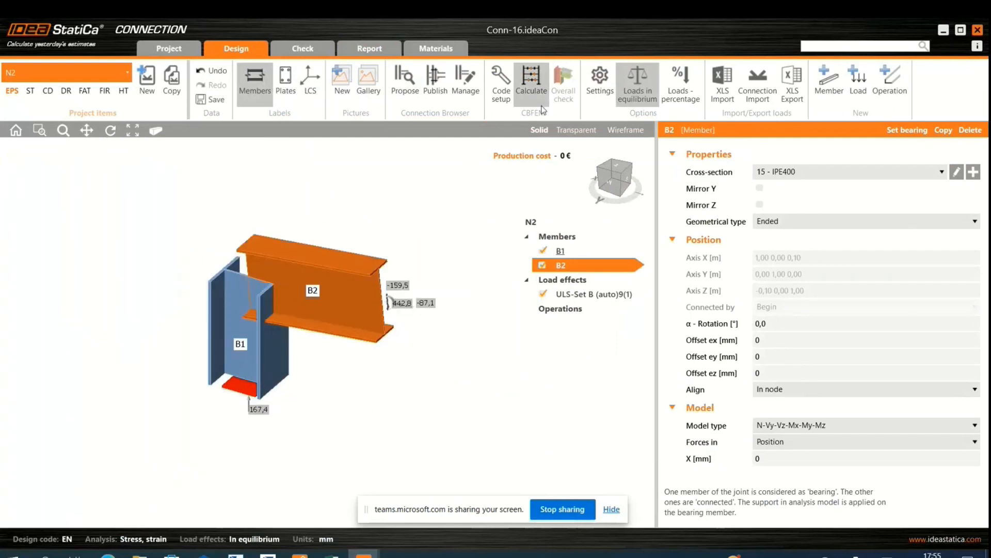
{"action": "left_click", "coordinate": [406, 86]}
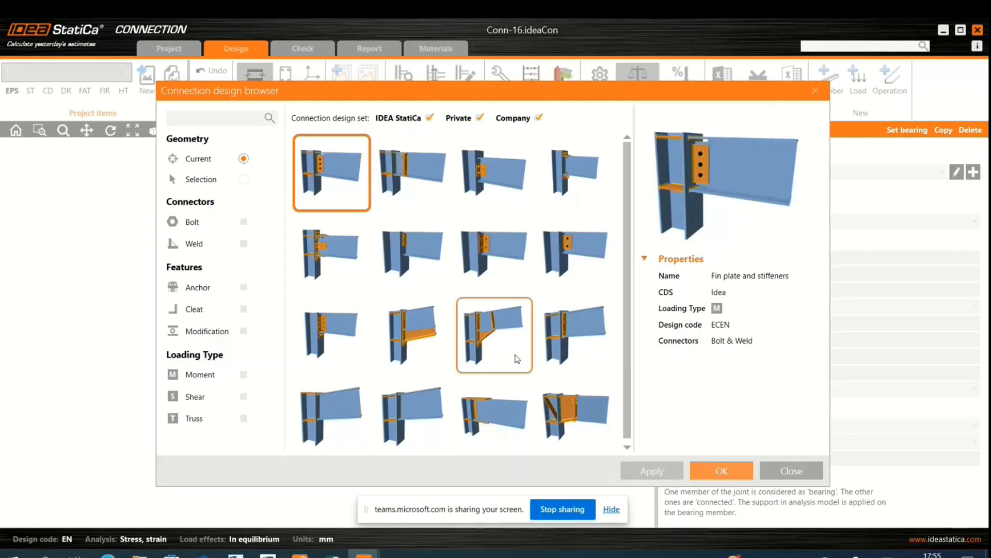
{"action": "left_click", "coordinate": [494, 353]}
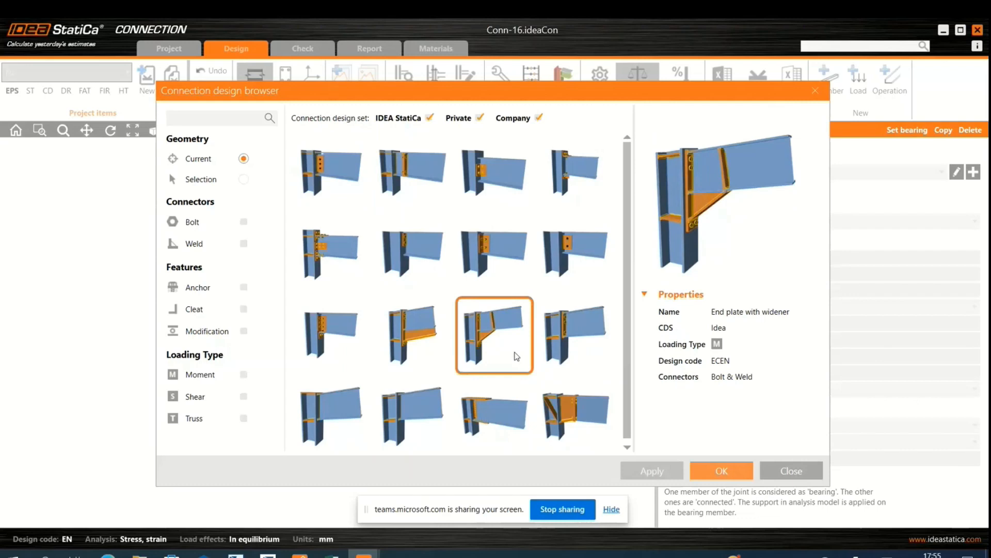
{"action": "left_click", "coordinate": [714, 469]}
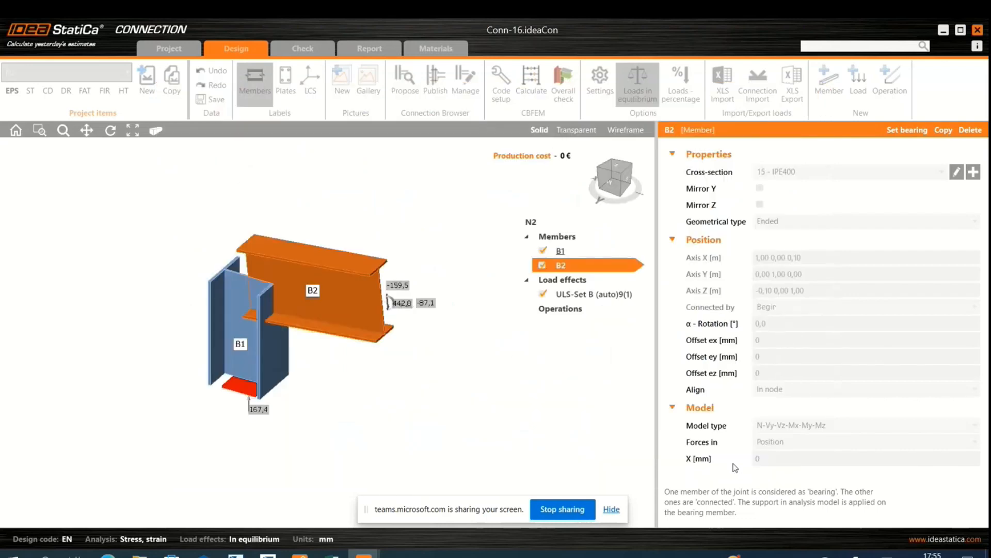
Step: Set the template's default bolt to M22 10.9 and apply the connection design to the joint
{"action": "left_click", "coordinate": [640, 205]}
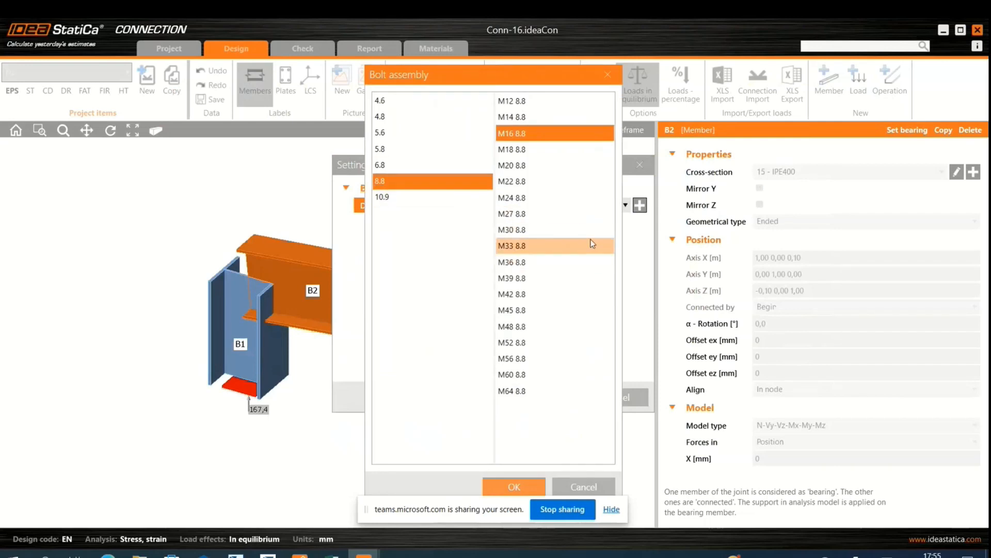
{"action": "left_click", "coordinate": [385, 197]}
{"action": "left_click", "coordinate": [516, 181]}
{"action": "left_click", "coordinate": [534, 486]}
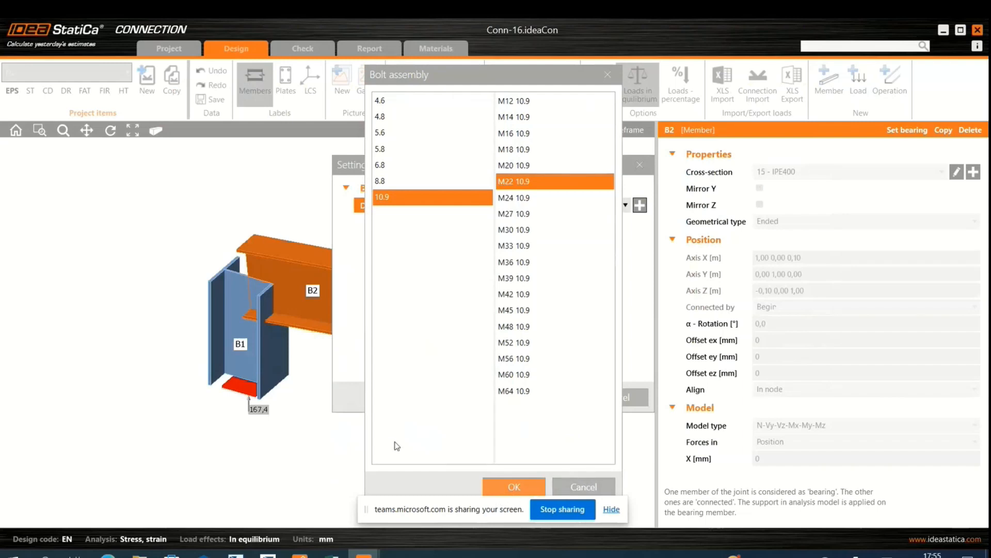
{"action": "left_click_drag", "start_coordinate": [509, 78], "coordinate": [487, 38]}
{"action": "left_click", "coordinate": [491, 446]}
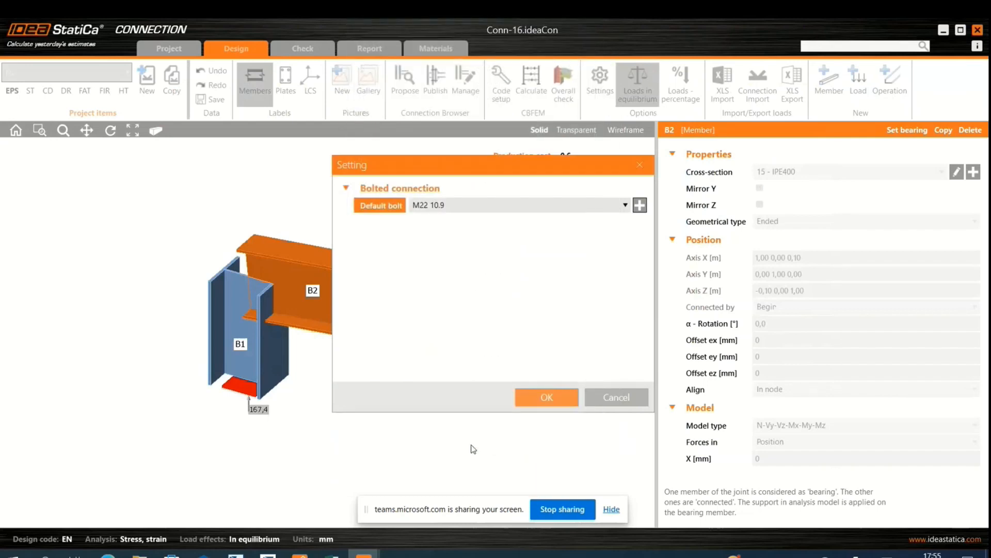
{"action": "left_click", "coordinate": [540, 400]}
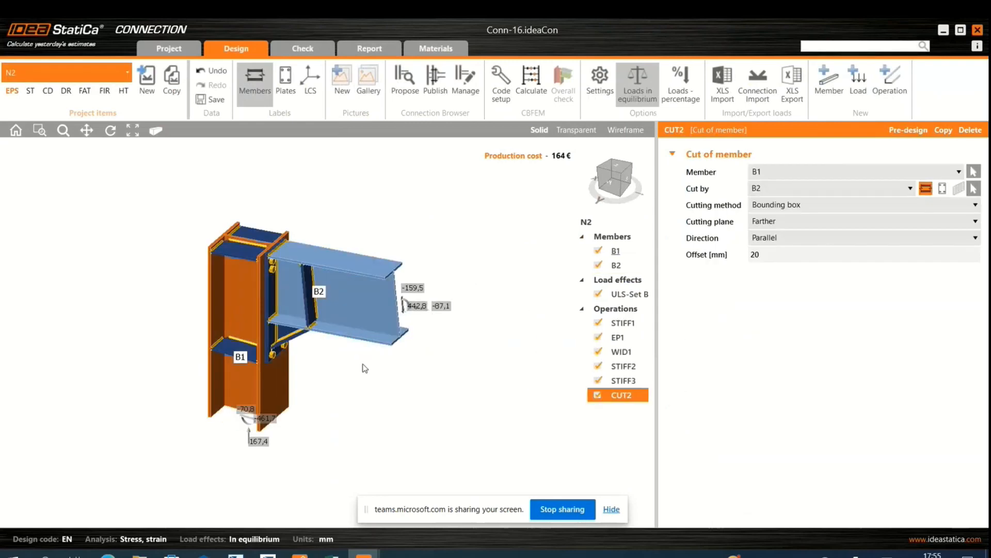
Step: Examine the generated joint and the properties of its STIFF1, EP1 and WID1 operations
{"action": "scroll", "coordinate": [363, 368], "scroll_direction": "up", "scroll_amount": 3}
{"action": "scroll", "coordinate": [334, 321], "scroll_direction": "down", "scroll_amount": 5}
{"action": "scroll", "coordinate": [319, 311], "scroll_direction": "up", "scroll_amount": 4}
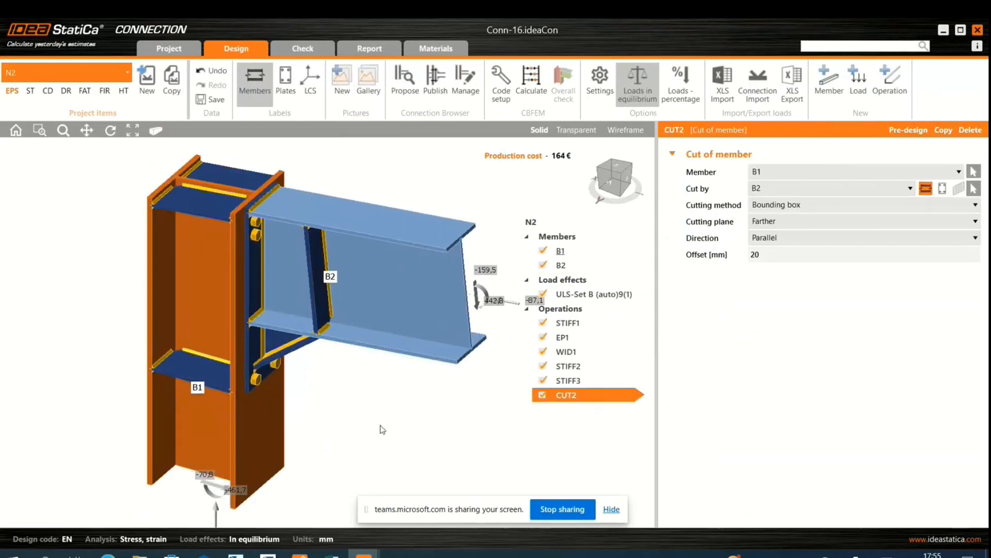
{"action": "scroll", "coordinate": [401, 451], "scroll_direction": "down", "scroll_amount": 3}
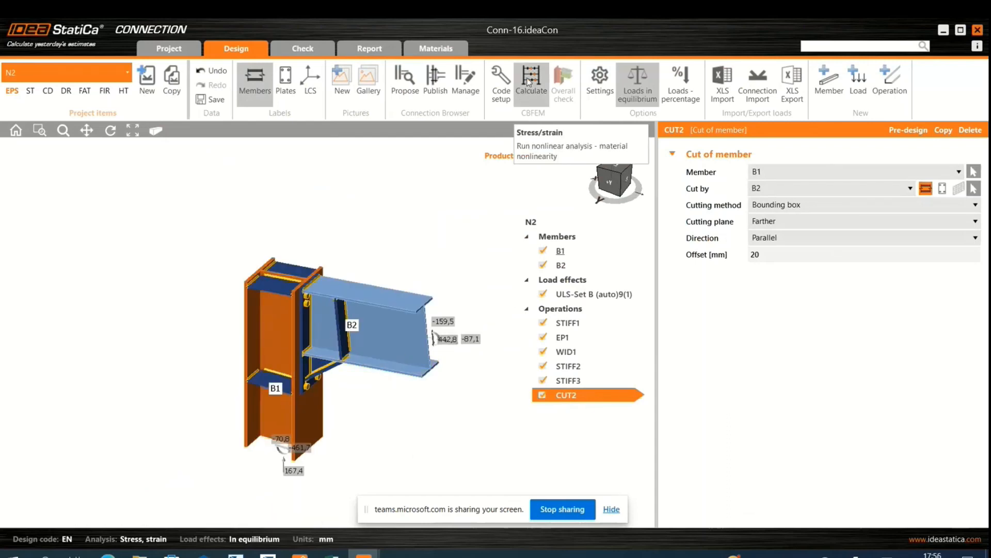
{"action": "scroll", "coordinate": [311, 399], "scroll_direction": "up", "scroll_amount": 8}
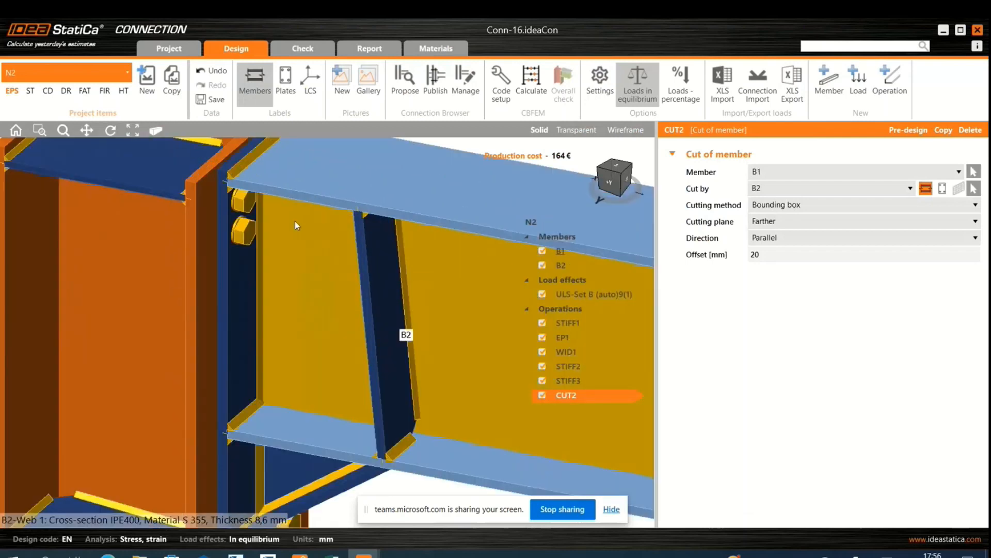
{"action": "scroll", "coordinate": [295, 221], "scroll_direction": "down", "scroll_amount": 8}
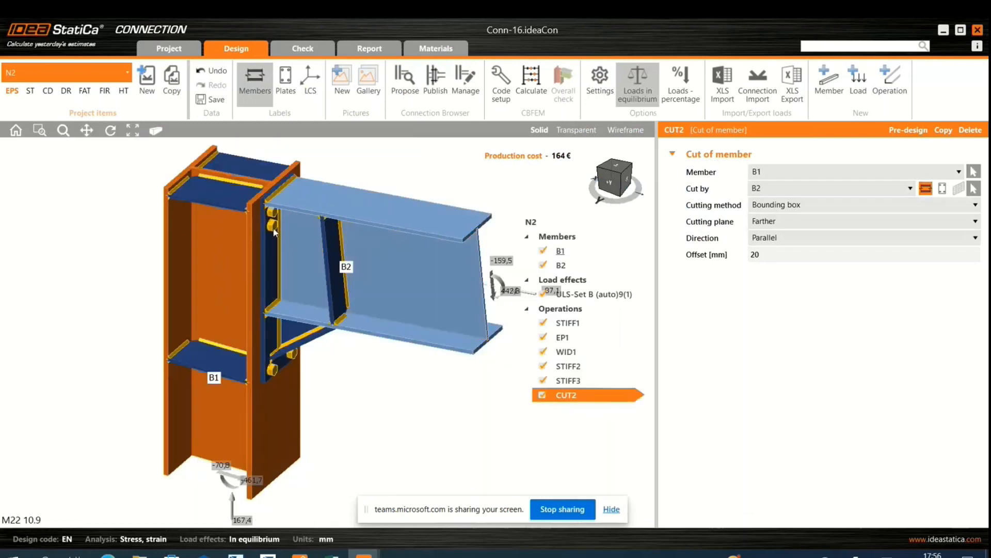
{"action": "left_click", "coordinate": [587, 331]}
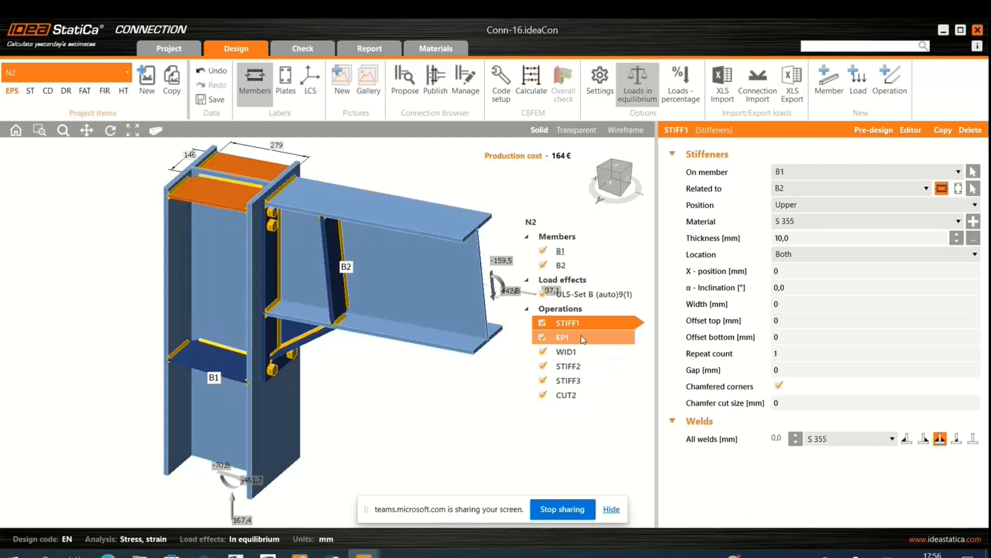
{"action": "left_click", "coordinate": [583, 338]}
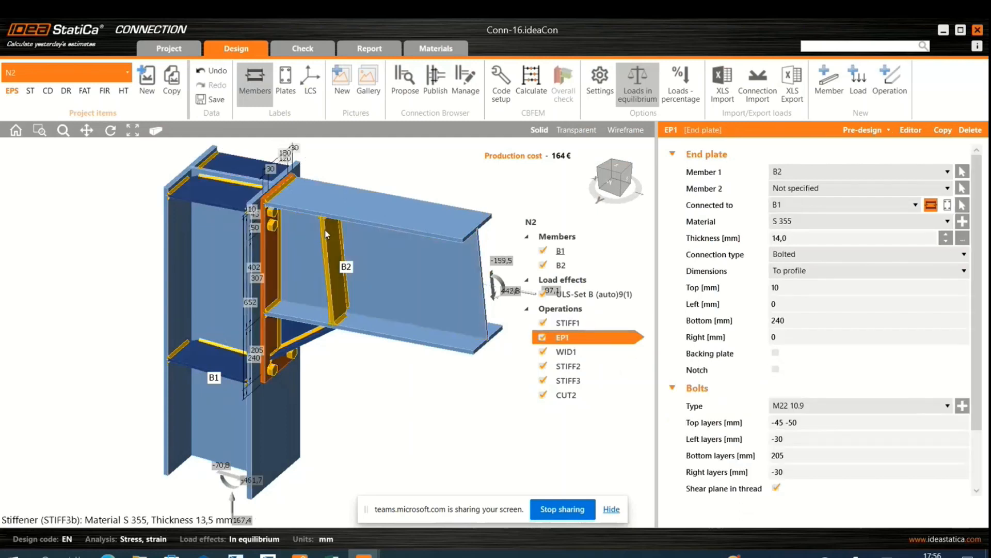
{"action": "left_click", "coordinate": [561, 354]}
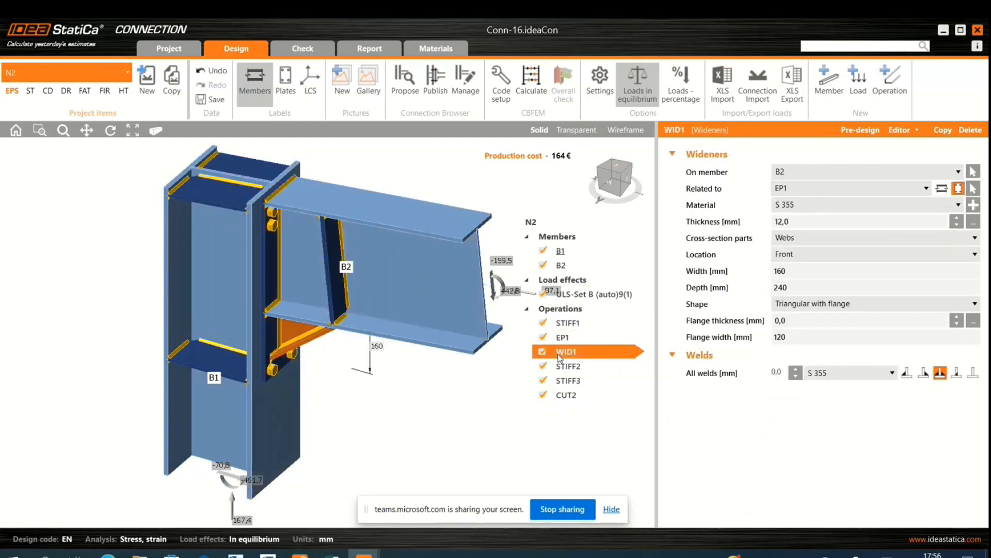
Step: Try spacings of -60 and -80 mm for the second top bolt layer of end plate EP1
{"action": "left_click", "coordinate": [581, 337]}
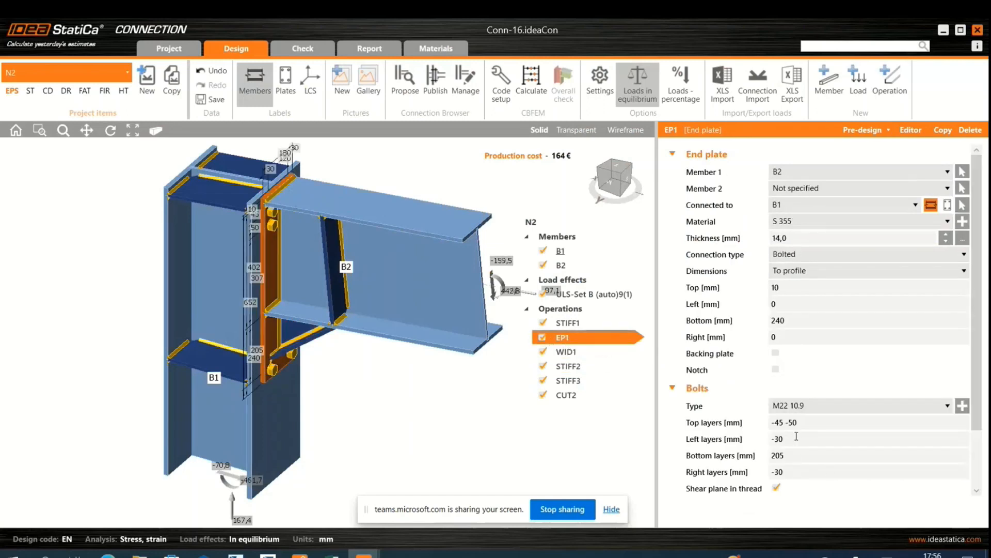
{"action": "left_click", "coordinate": [809, 423]}
{"action": "left_click_drag", "start_coordinate": [803, 422], "coordinate": [789, 433]}
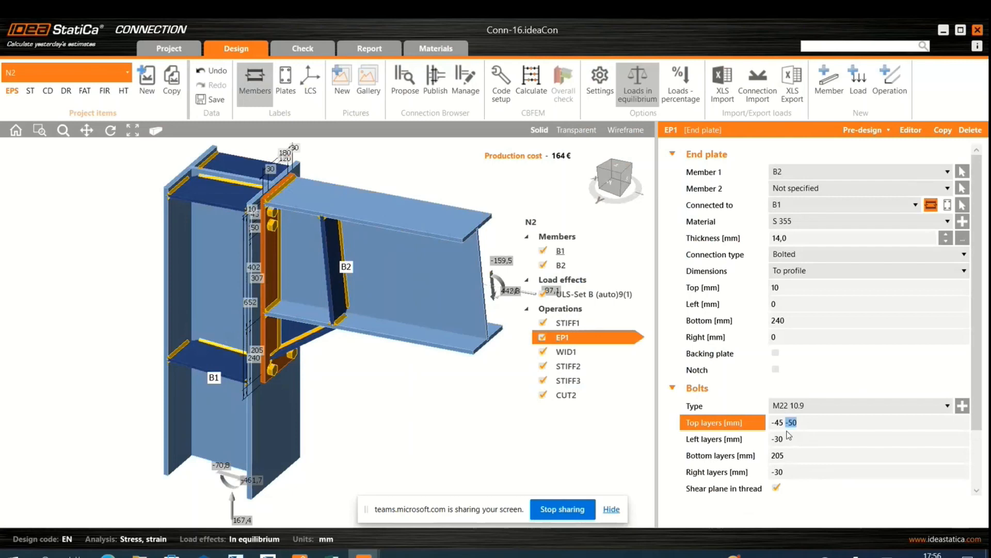
{"action": "type", "text": "-60"}
{"action": "key", "text": "Tab"}
{"action": "left_click", "coordinate": [827, 423]}
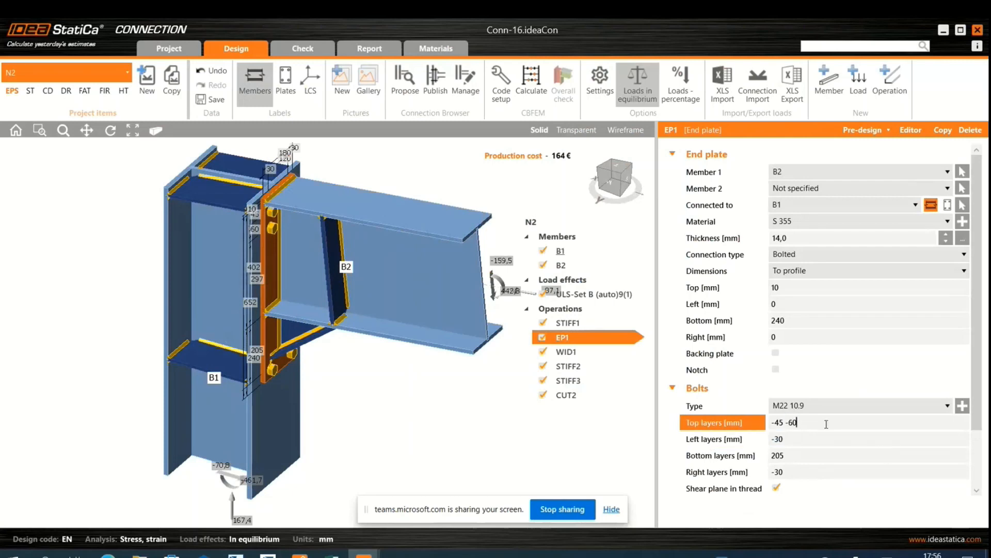
{"action": "type", "text": "-60"}
{"action": "key", "text": "BackSpace"}
{"action": "key", "text": "BackSpace"}
{"action": "key", "text": "BackSpace"}
{"action": "key", "text": "BackSpace"}
{"action": "key", "text": "BackSpace"}
{"action": "type", "text": "0"}
{"action": "type", "text": "-80"}
{"action": "key", "text": "Tab"}
Step: Set the top bolt layers of end plate EP1 to -45 -100 -100 mm
{"action": "left_click_drag", "start_coordinate": [816, 423], "coordinate": [788, 426]}
{"action": "key", "text": "BackSpace"}
{"action": "type", "text": "100"}
{"action": "key", "text": "Tab"}
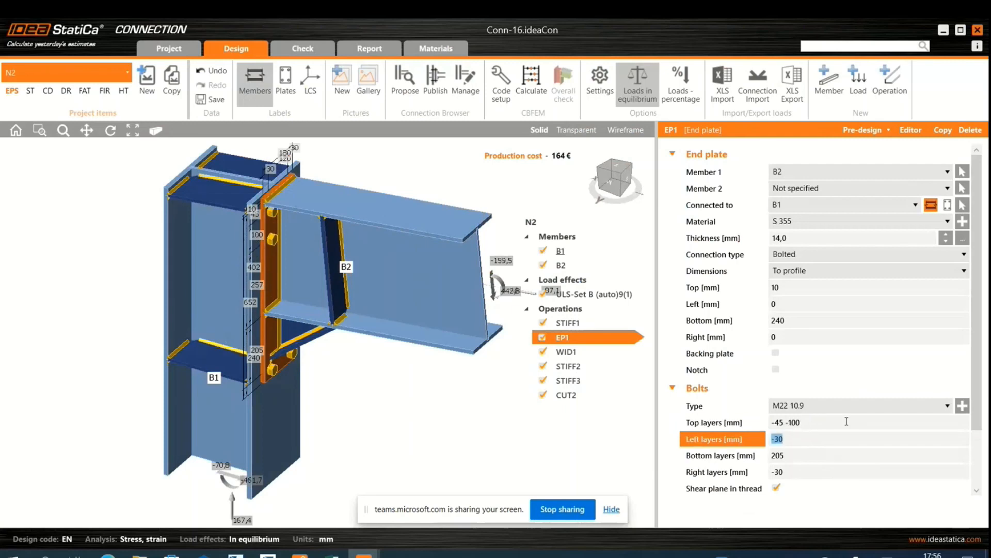
{"action": "left_click", "coordinate": [847, 421]}
{"action": "type", "text": "-100"}
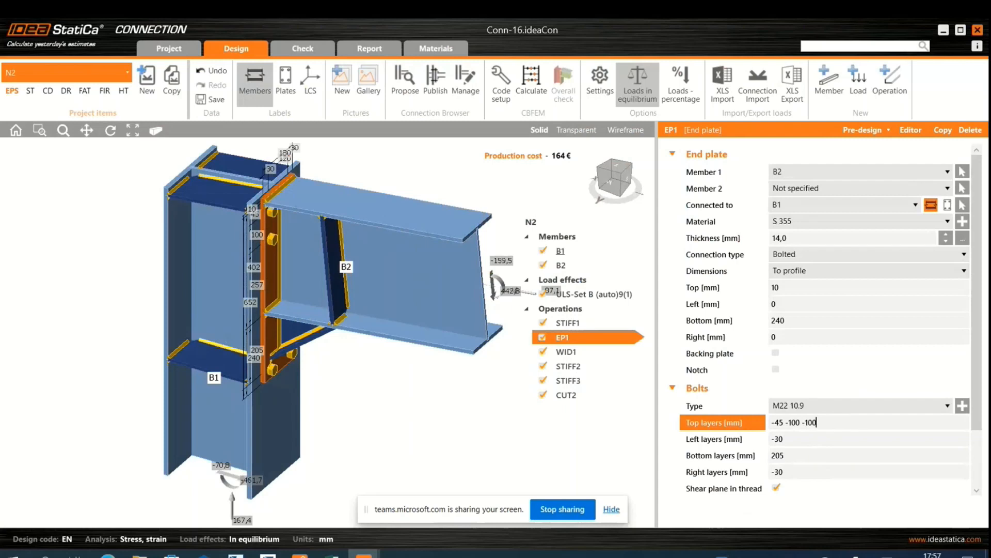
{"action": "key", "text": "Tab"}
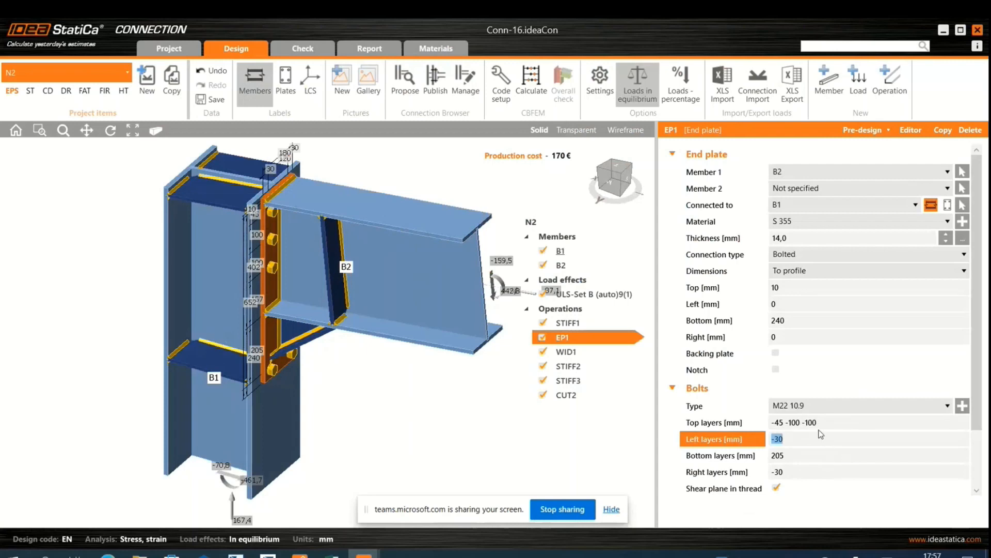
Step: Run the stress/strain analysis of the connection and look over the overall check on the model
{"action": "left_click", "coordinate": [532, 78]}
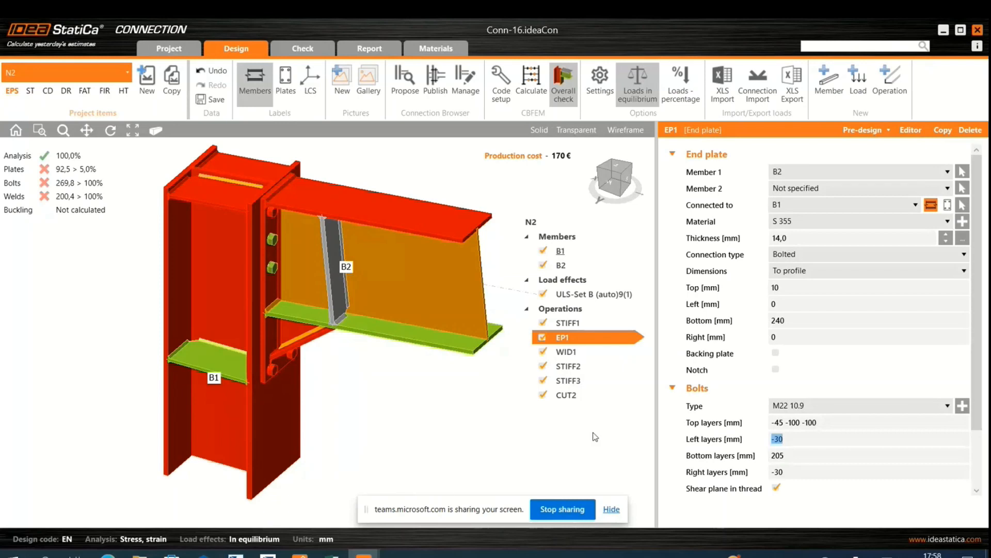
{"action": "scroll", "coordinate": [344, 272], "scroll_direction": "up", "scroll_amount": 3}
{"action": "scroll", "coordinate": [344, 272], "scroll_direction": "down", "scroll_amount": 5}
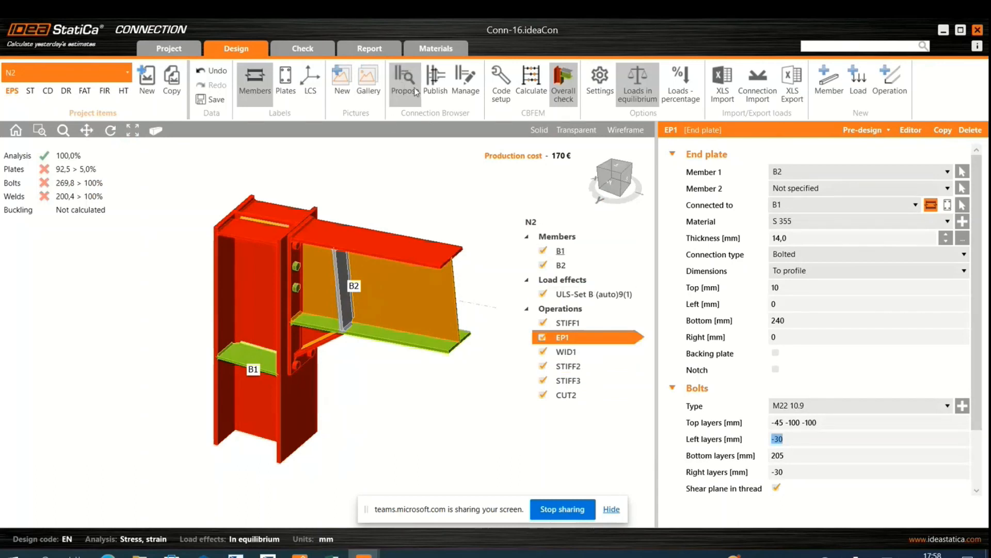
Step: Publish the connection design as N2 to the private connection design set
{"action": "left_click", "coordinate": [446, 93]}
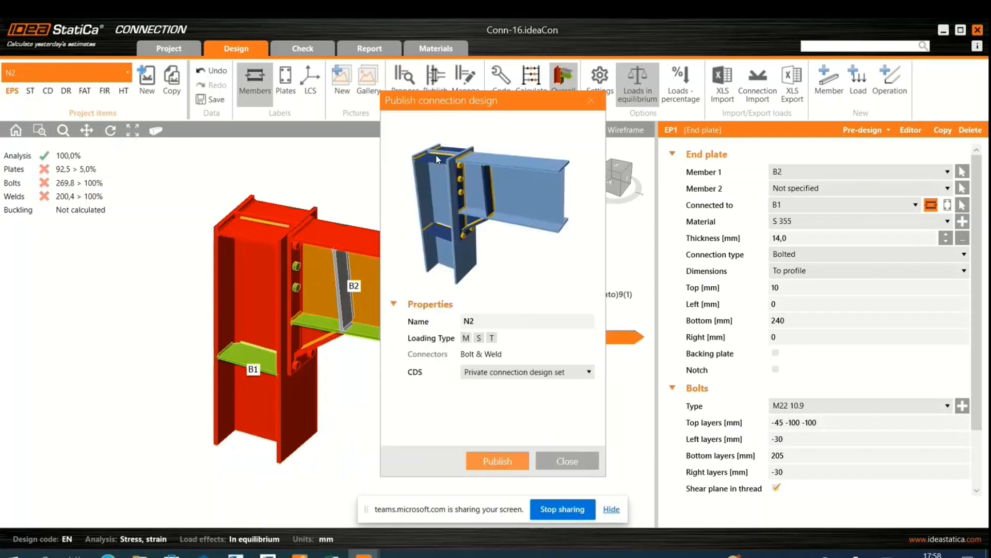
{"action": "left_click", "coordinate": [552, 376]}
{"action": "left_click", "coordinate": [552, 384]}
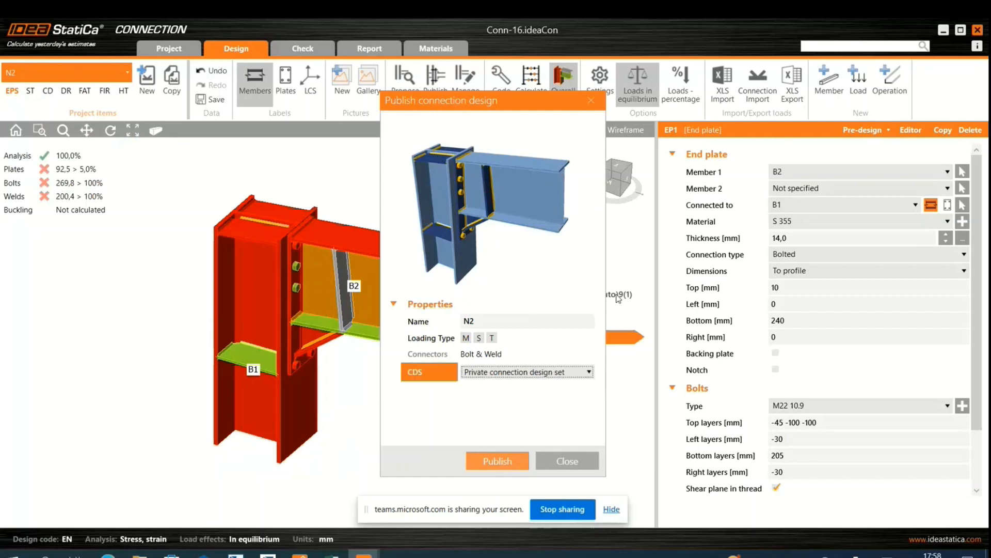
{"action": "left_click", "coordinate": [498, 461]}
Step: Inspect the joint's overall check colours and the properties of column stiffeners STIFF1 and STIFF2
{"action": "scroll", "coordinate": [355, 385], "scroll_direction": "up", "scroll_amount": 2}
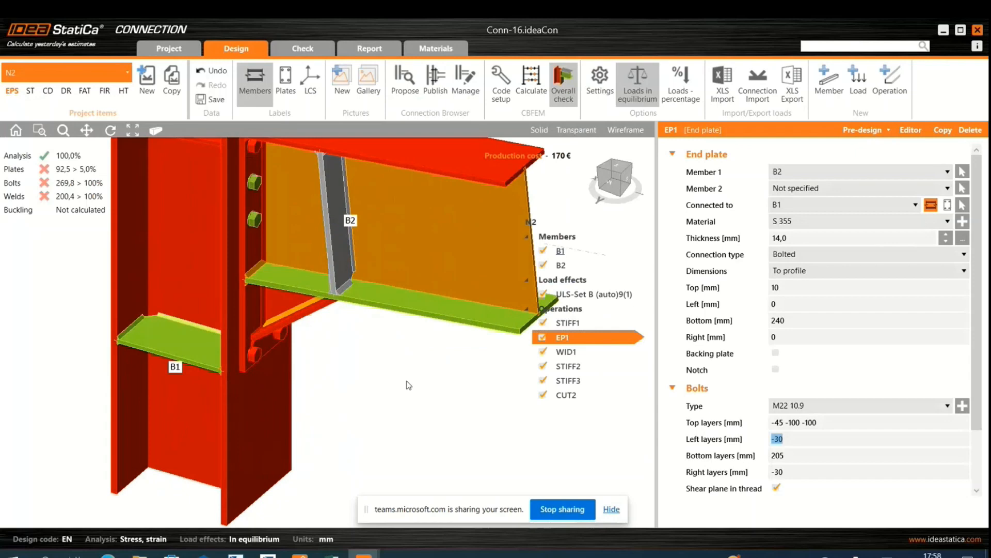
{"action": "scroll", "coordinate": [407, 388], "scroll_direction": "down", "scroll_amount": 3}
{"action": "scroll", "coordinate": [395, 385], "scroll_direction": "up", "scroll_amount": 3}
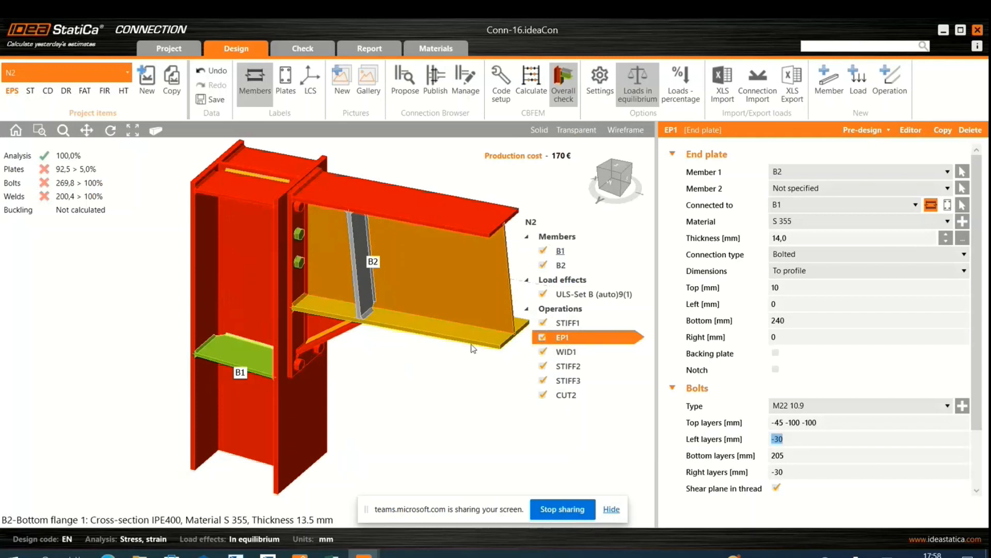
{"action": "left_click", "coordinate": [568, 322]}
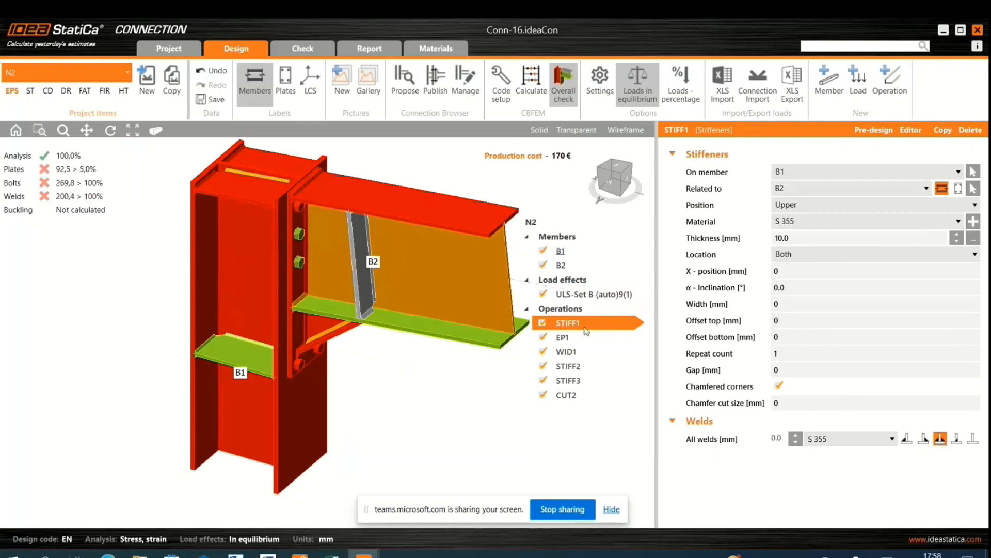
{"action": "left_click", "coordinate": [255, 372]}
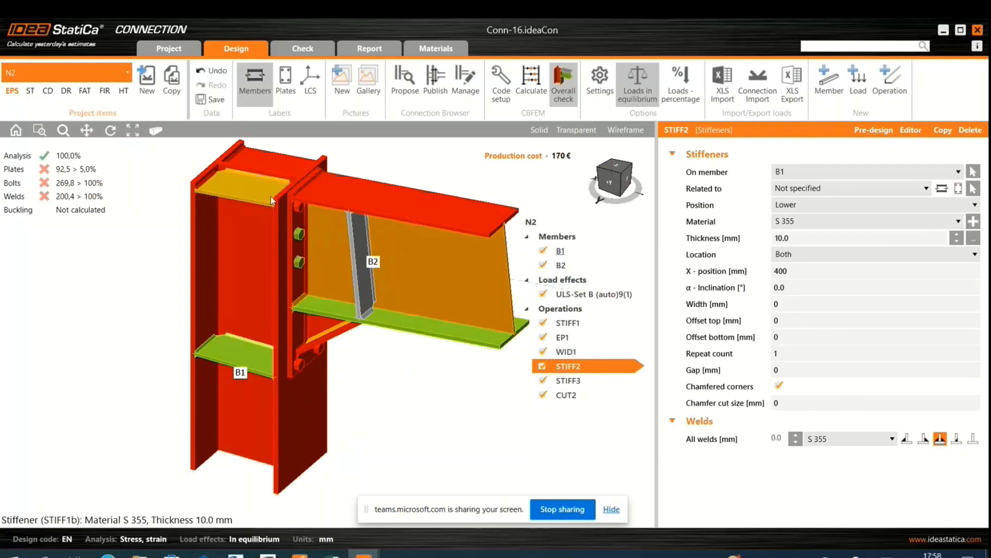
{"action": "left_click", "coordinate": [263, 201]}
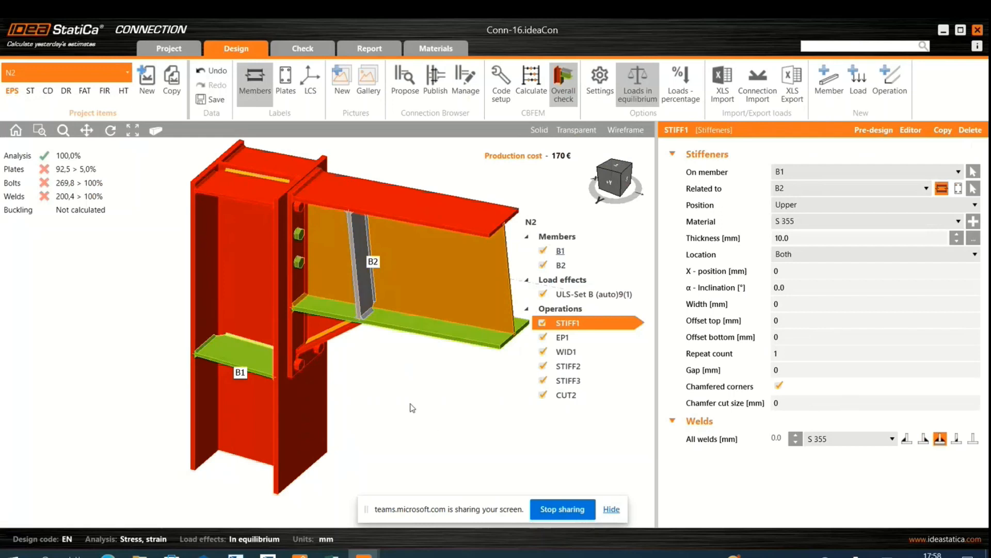
Step: Try a depth of 500 mm and a width of 2000 mm for widener WID1 under the beam
{"action": "left_click", "coordinate": [320, 327]}
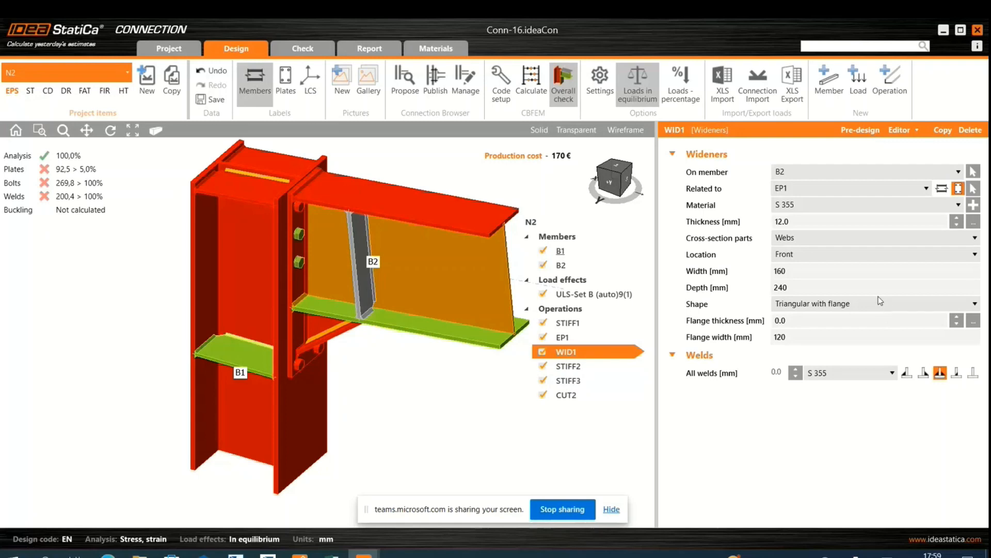
{"action": "left_click", "coordinate": [812, 274]}
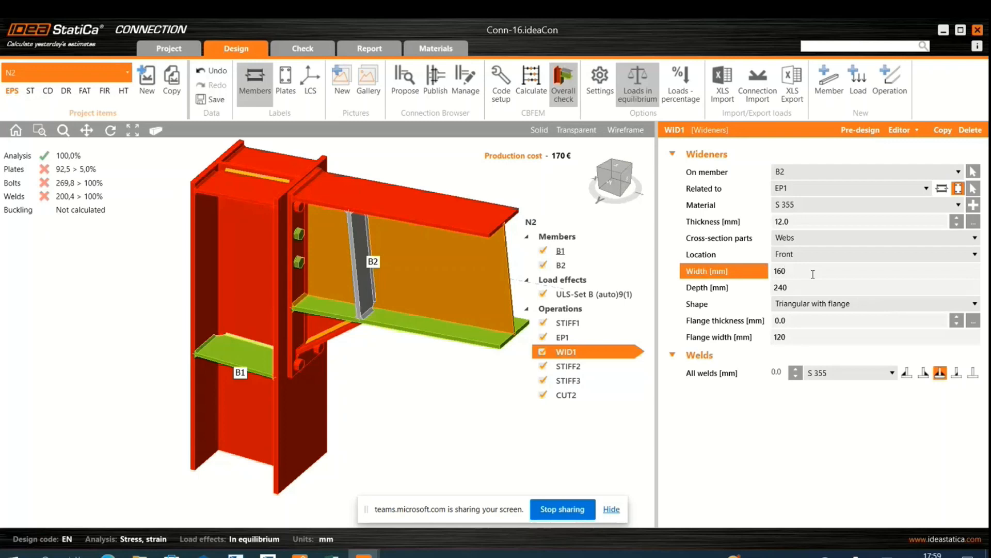
{"action": "key", "text": "Tab"}
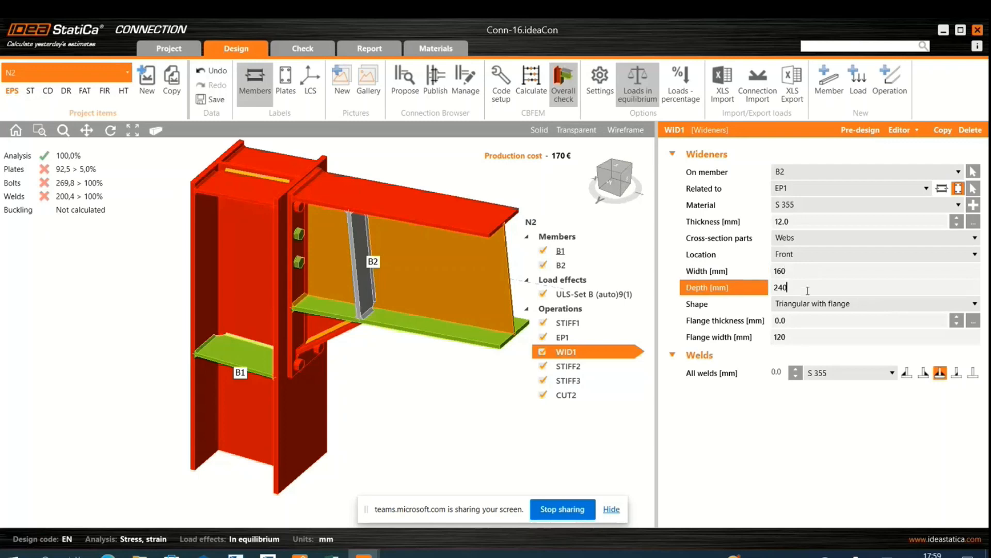
{"action": "type", "text": "500"}
{"action": "left_click", "coordinate": [809, 277]}
{"action": "left_click_drag", "start_coordinate": [800, 277], "coordinate": [770, 274]}
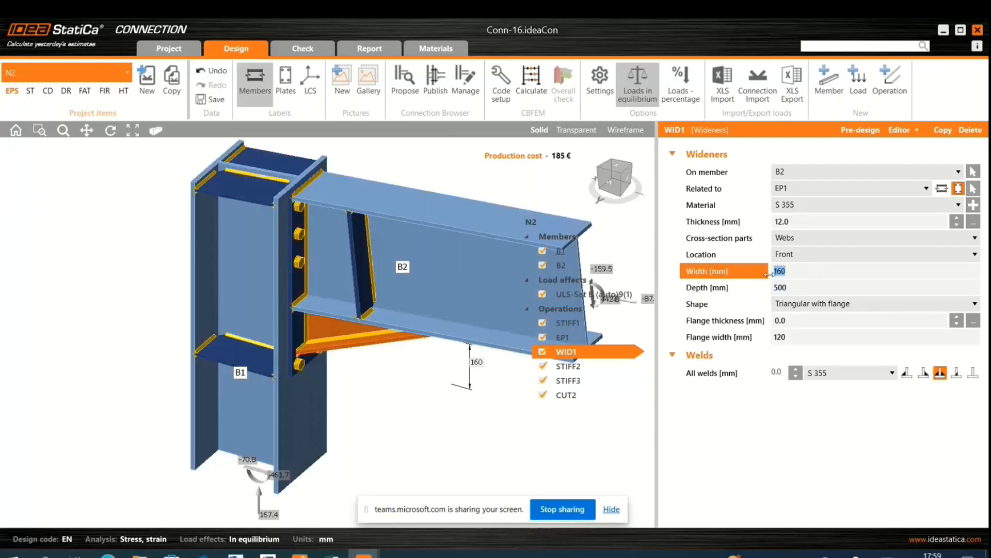
{"action": "type", "text": "2000"}
{"action": "key", "text": "Tab"}
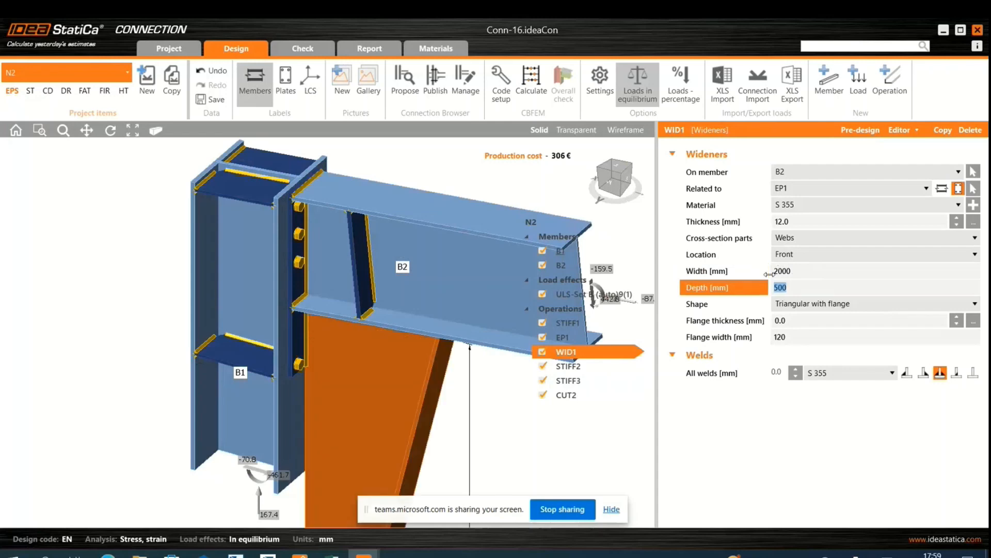
Step: Set the width of widener WID1 to 500 mm and its depth to 2000 mm
{"action": "left_click", "coordinate": [807, 266]}
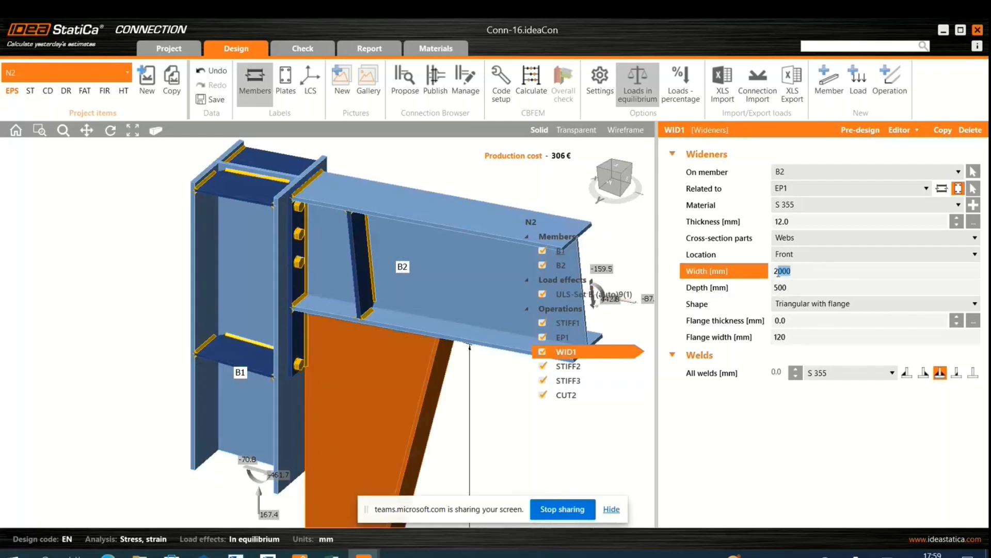
{"action": "type", "text": "500"}
{"action": "left_click", "coordinate": [803, 287]}
{"action": "type", "text": "2000"}
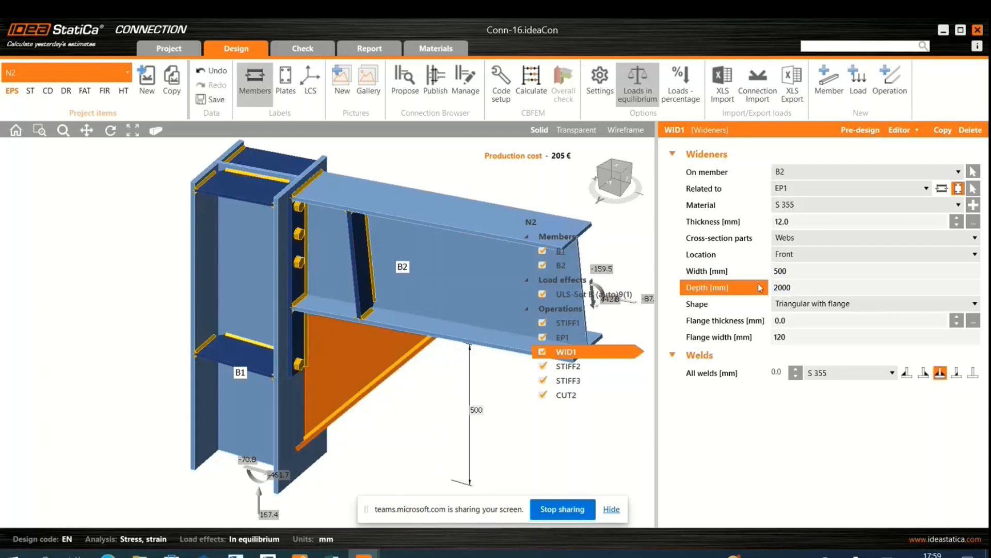
{"action": "key", "text": "Tab"}
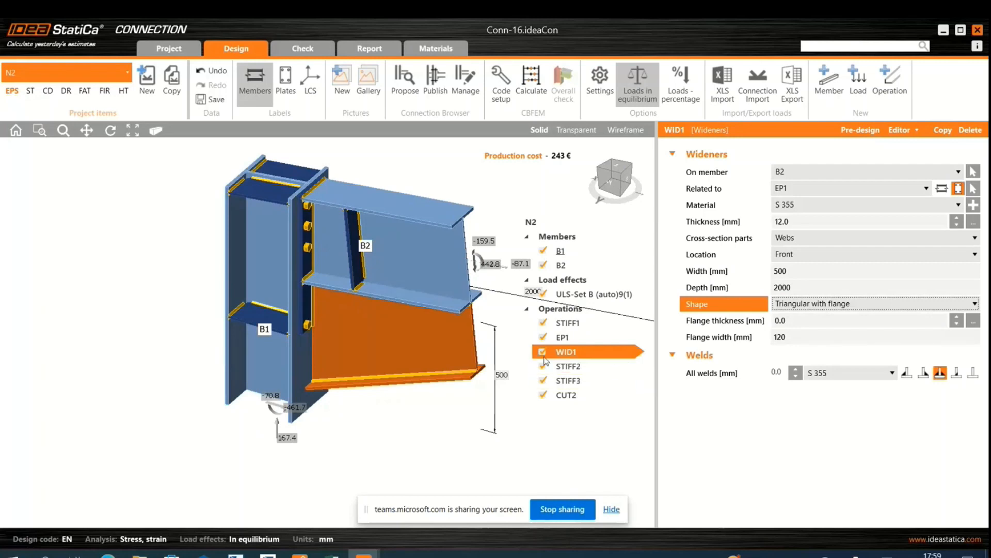
{"action": "scroll", "coordinate": [426, 320], "scroll_direction": "down", "scroll_amount": 3}
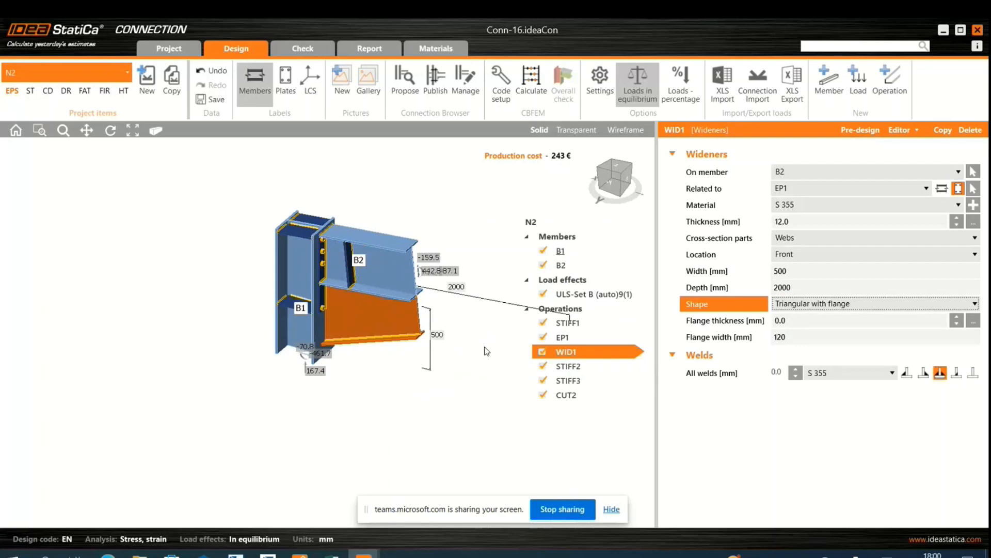
Step: Inspect the resized haunch WID1 under the beam and browse the proposed connection designs for the current geometry
{"action": "scroll", "coordinate": [377, 328], "scroll_direction": "up", "scroll_amount": 5}
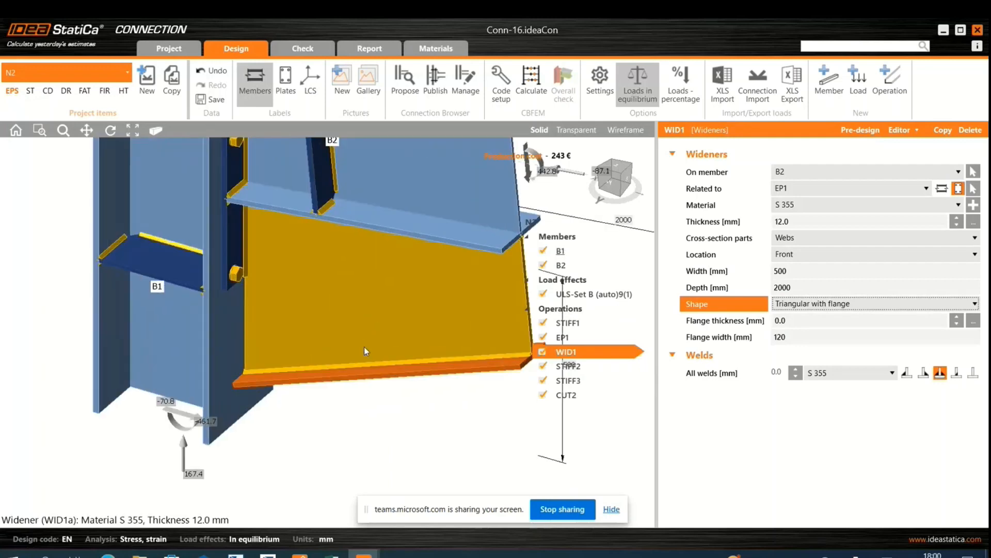
{"action": "scroll", "coordinate": [364, 347], "scroll_direction": "down", "scroll_amount": 2}
{"action": "scroll", "coordinate": [364, 346], "scroll_direction": "down", "scroll_amount": 4}
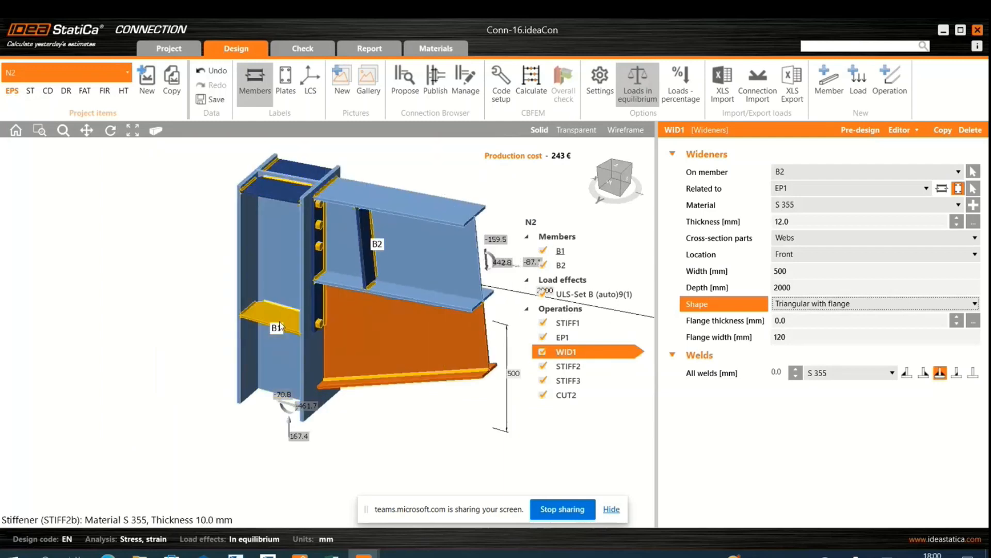
{"action": "left_click", "coordinate": [587, 446]}
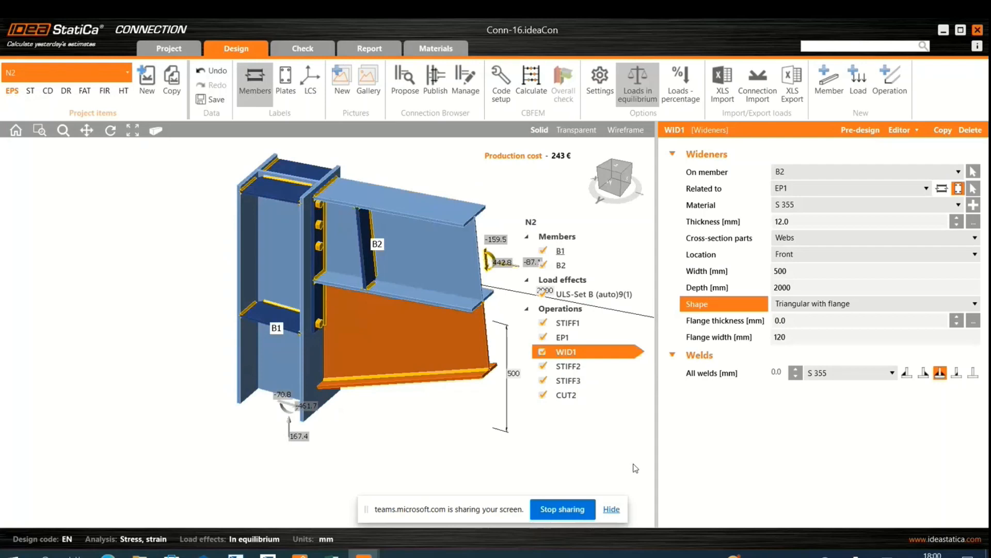
{"action": "left_click", "coordinate": [405, 90]}
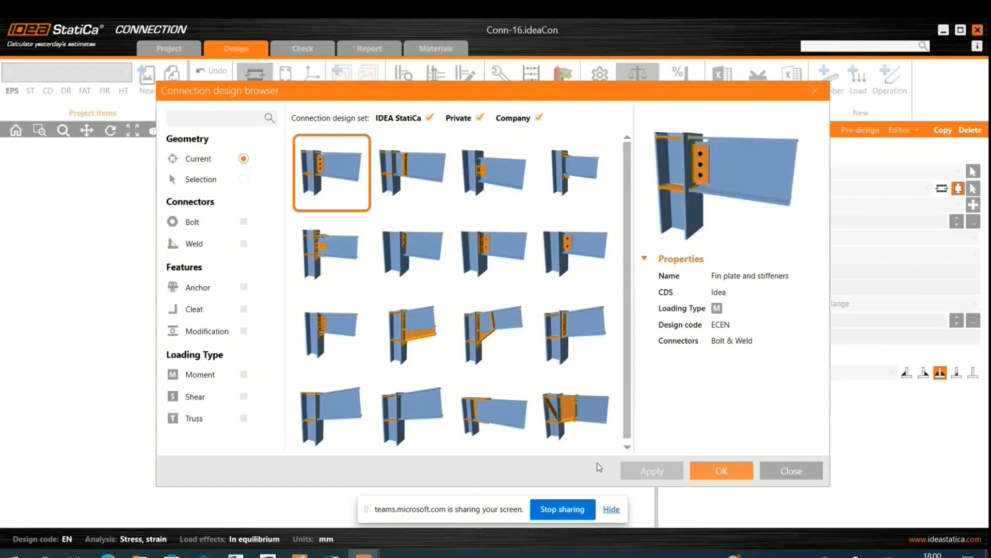
{"action": "scroll", "coordinate": [593, 395], "scroll_direction": "down", "scroll_amount": 1}
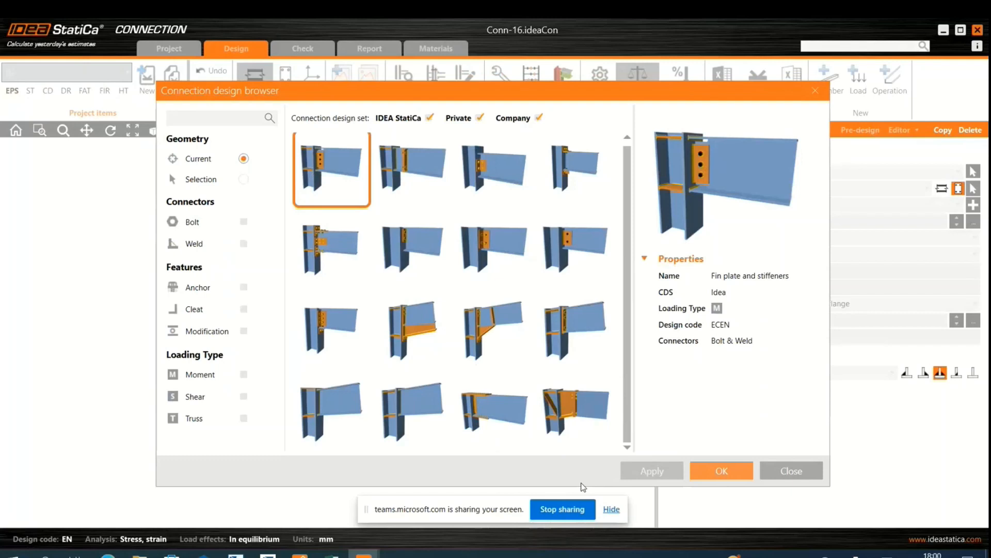
{"action": "key", "text": "Escape"}
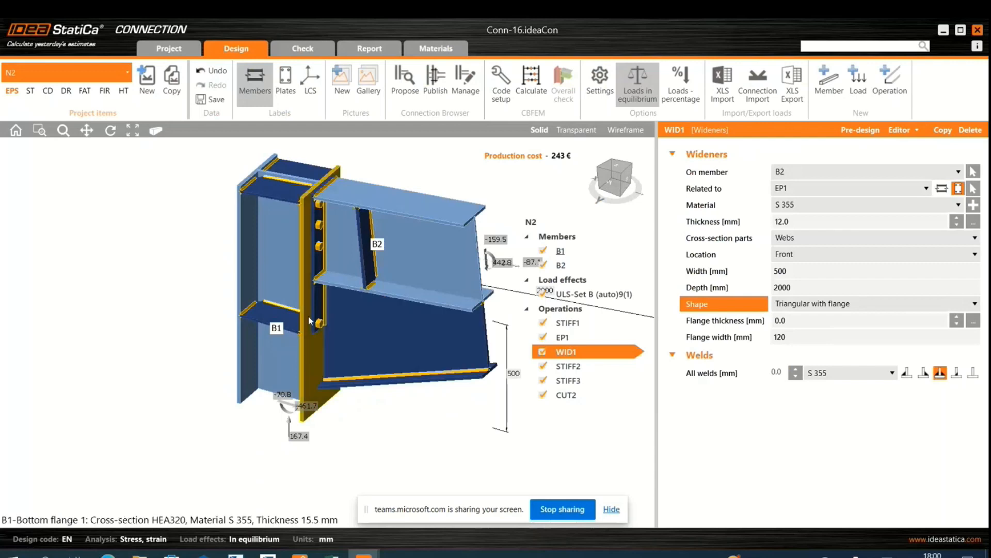
Step: Close the Conn-16 and Conn-22 connection projects without saving, and close the Connections folder window
{"action": "left_click", "coordinate": [978, 30]}
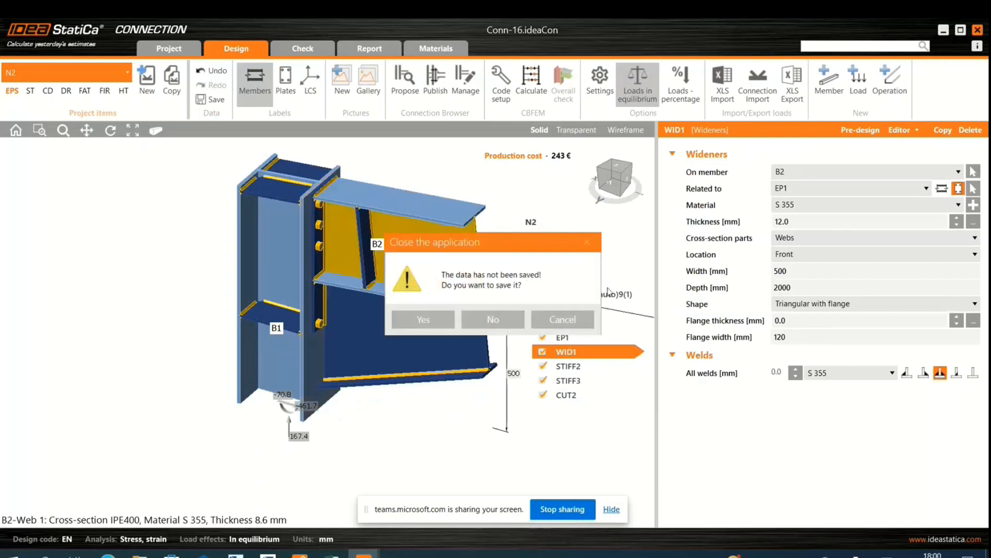
{"action": "left_click", "coordinate": [490, 318]}
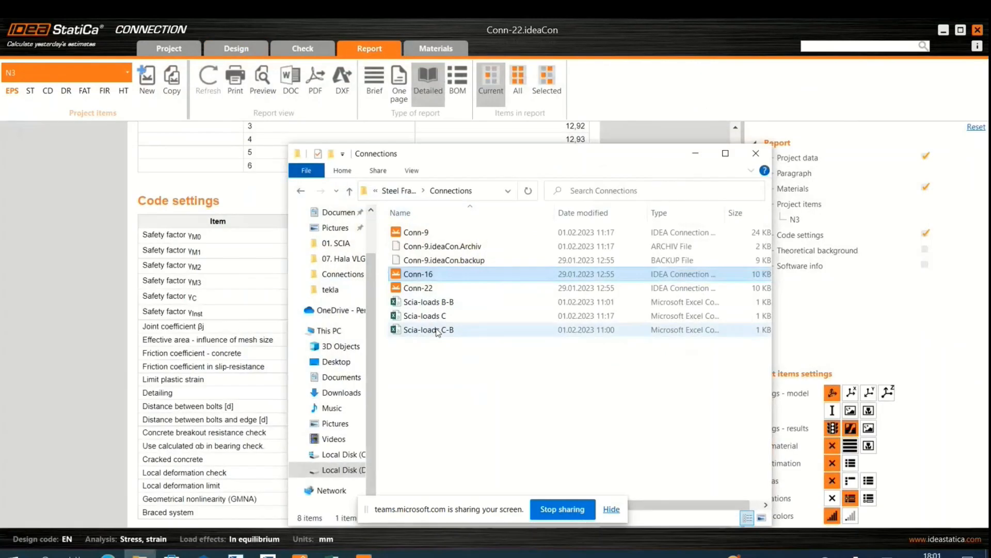
{"action": "left_click", "coordinate": [757, 154]}
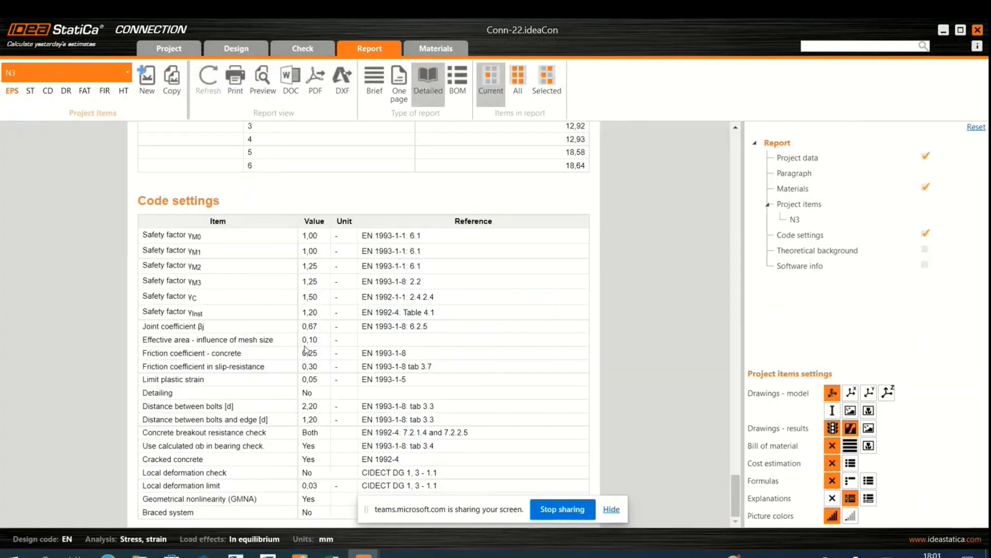
{"action": "scroll", "coordinate": [304, 345], "scroll_direction": "up", "scroll_amount": 10}
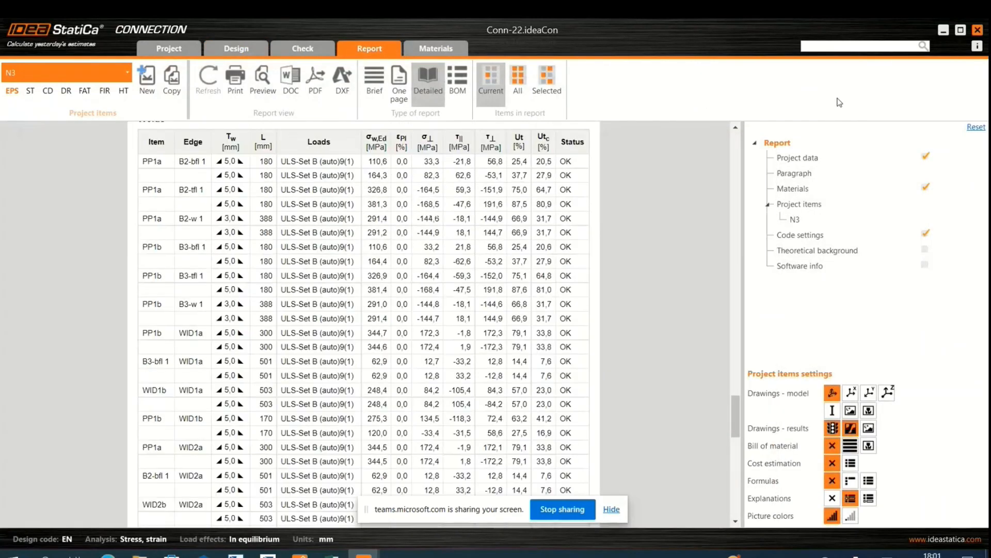
{"action": "left_click", "coordinate": [975, 32]}
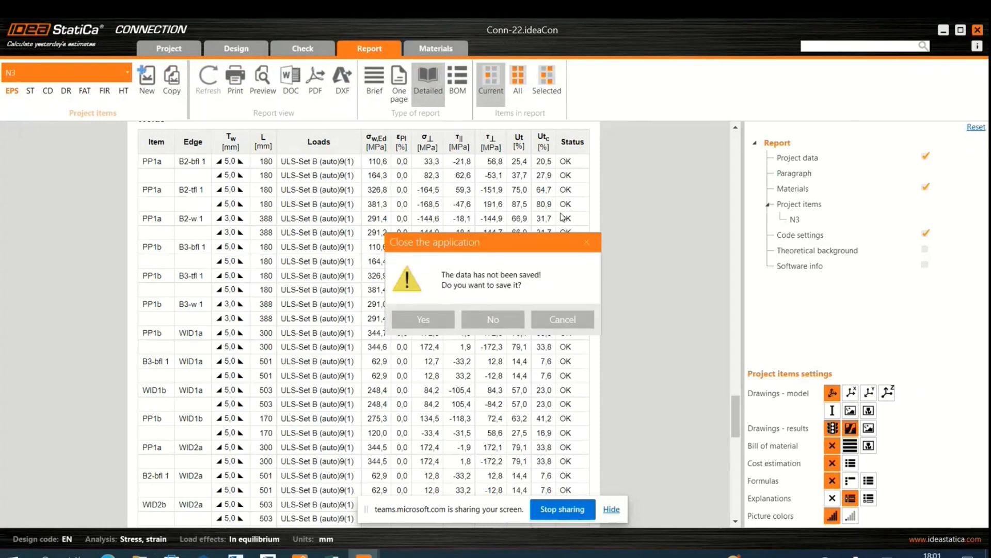
{"action": "left_click", "coordinate": [493, 319]}
Step: Close connection C 184 and return to the Steel Frame project in Checkbot
{"action": "scroll", "coordinate": [340, 397], "scroll_direction": "down", "scroll_amount": 3}
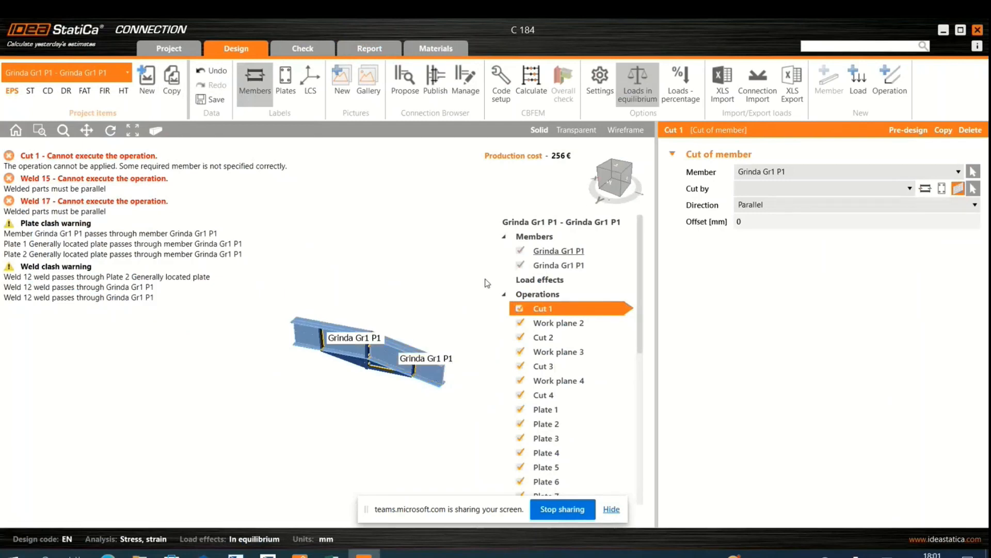
{"action": "left_click", "coordinate": [977, 29]}
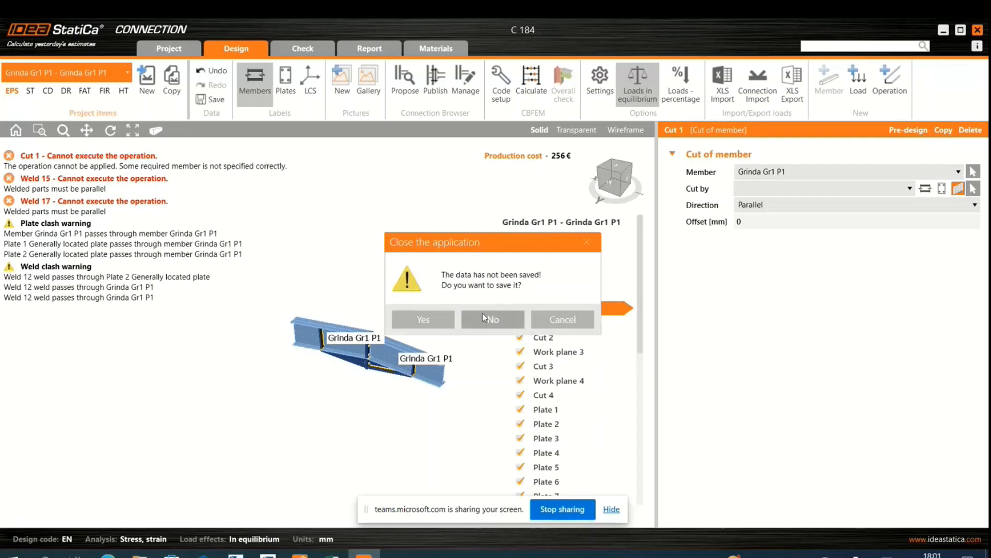
{"action": "left_click", "coordinate": [448, 321]}
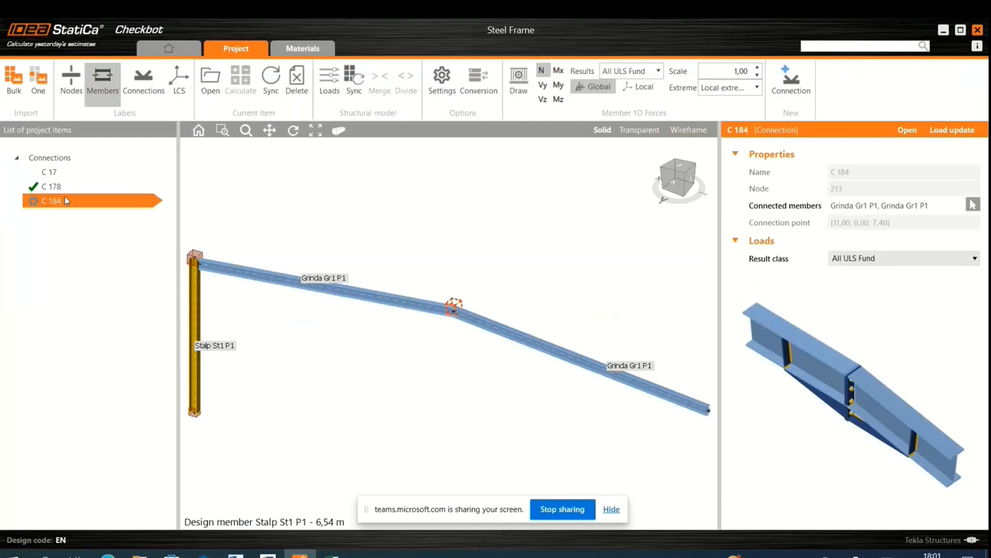
Step: Open connection C 17 between Stalp St1 P1 and Grinda Gr1 P1 and bring the whole joint into view
{"action": "left_click", "coordinate": [54, 174]}
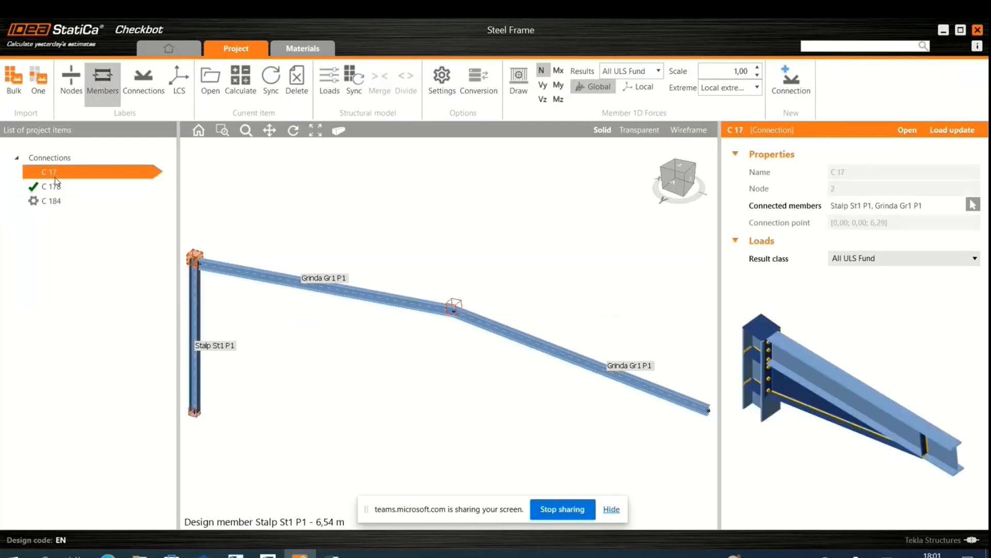
{"action": "right_click", "coordinate": [61, 172]}
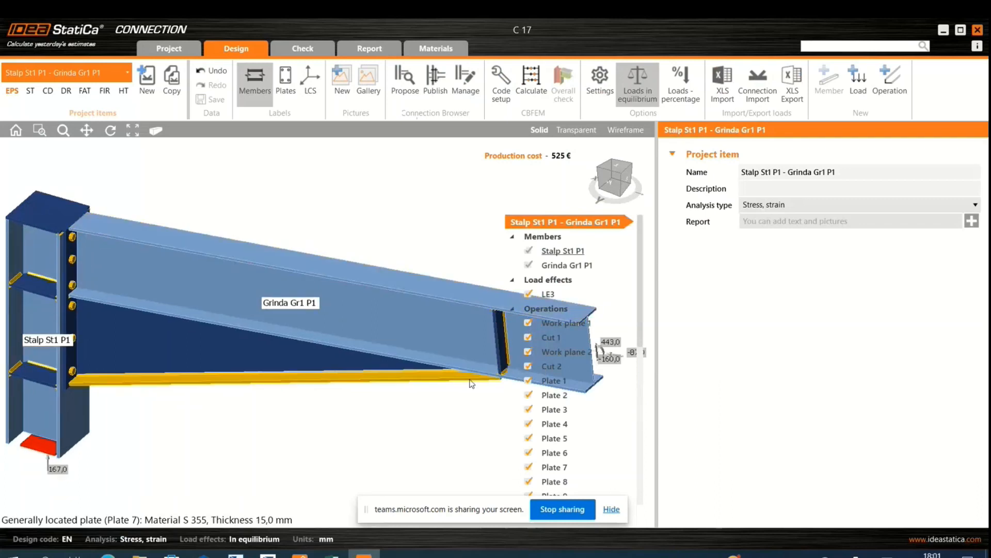
{"action": "scroll", "coordinate": [390, 309], "scroll_direction": "down", "scroll_amount": 3}
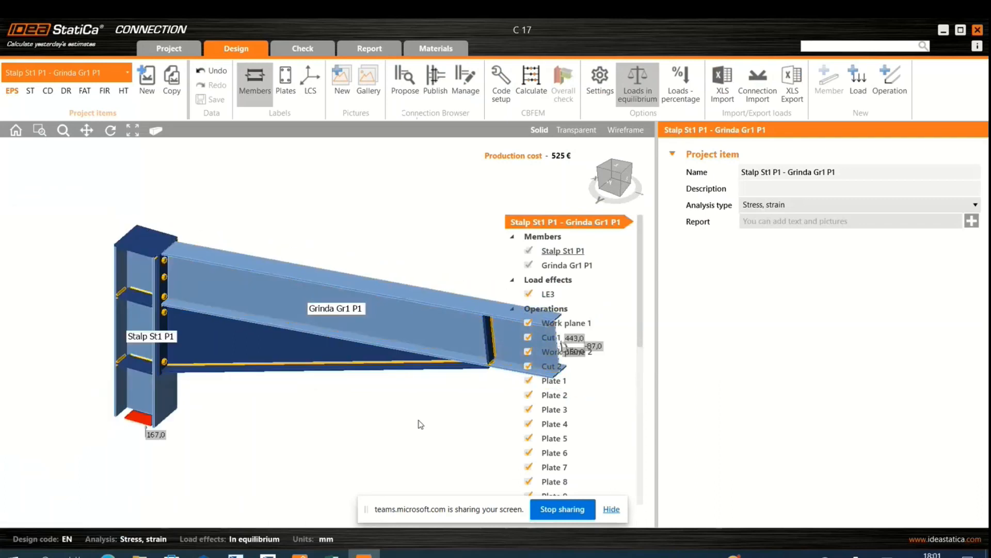
Step: Find and start the SCIA Engineer 22.0 Viewer
{"action": "key", "text": "super"}
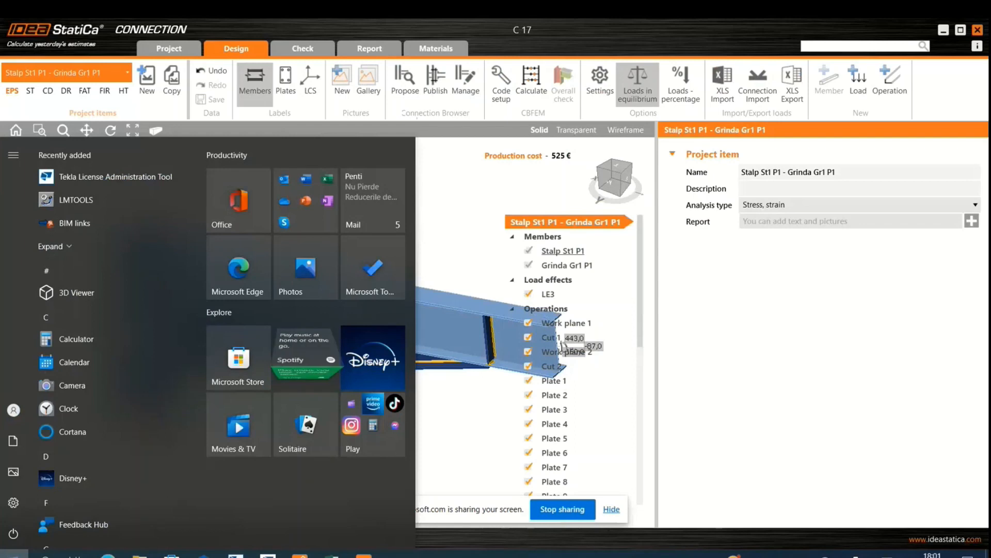
{"action": "type", "text": "scia"}
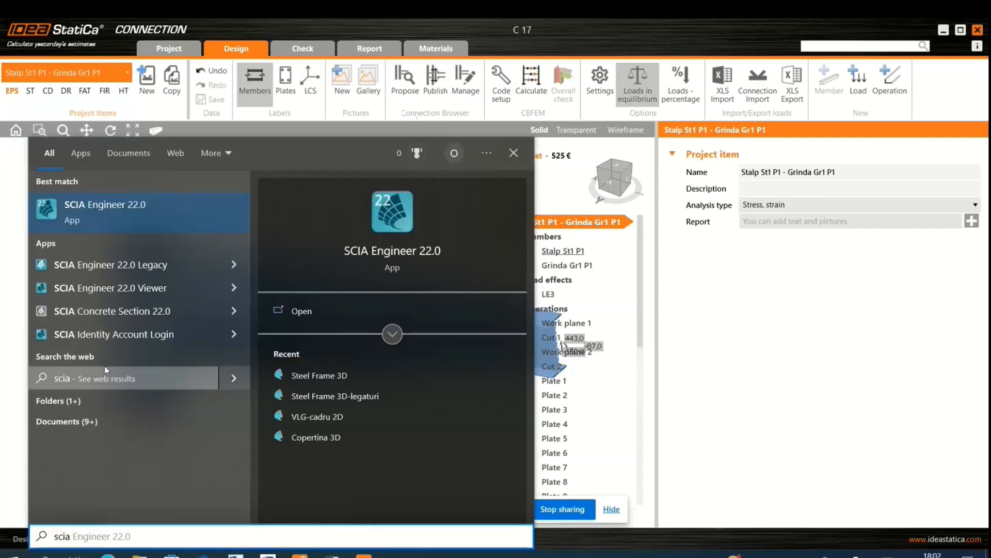
{"action": "left_click", "coordinate": [122, 294]}
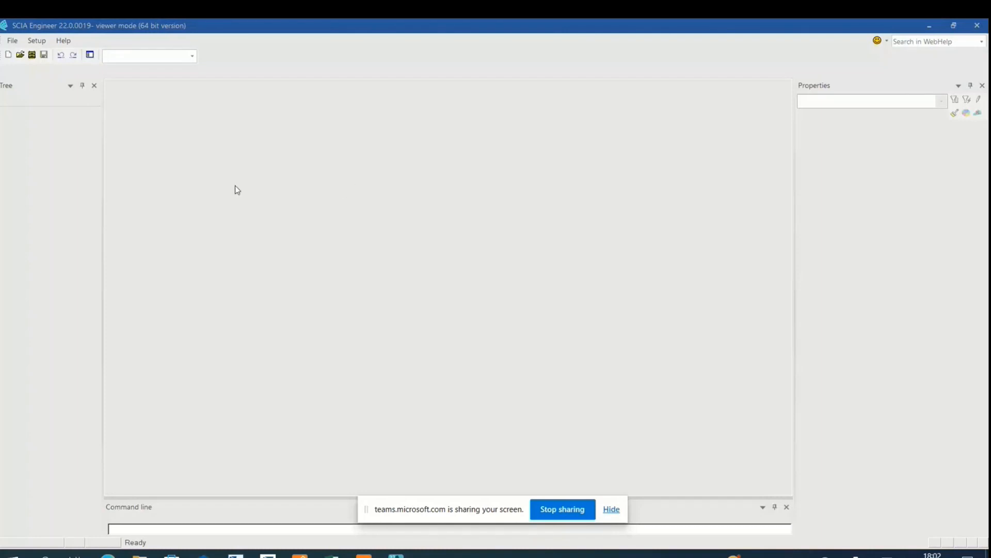
Step: Open the Steel Frame 3D project from the 01. SCIA folder on Local Disk (D:)
{"action": "left_click", "coordinate": [20, 54]}
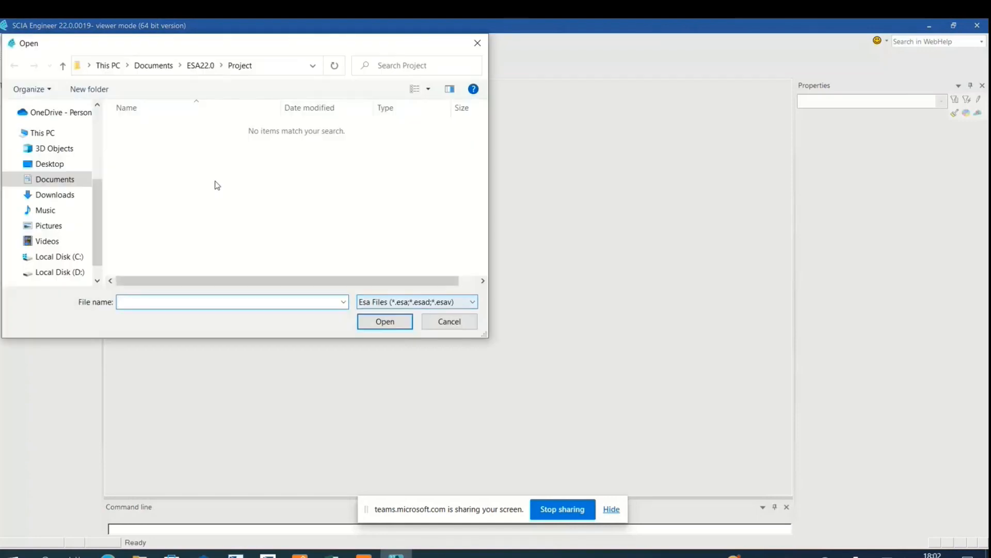
{"action": "left_click", "coordinate": [46, 132]}
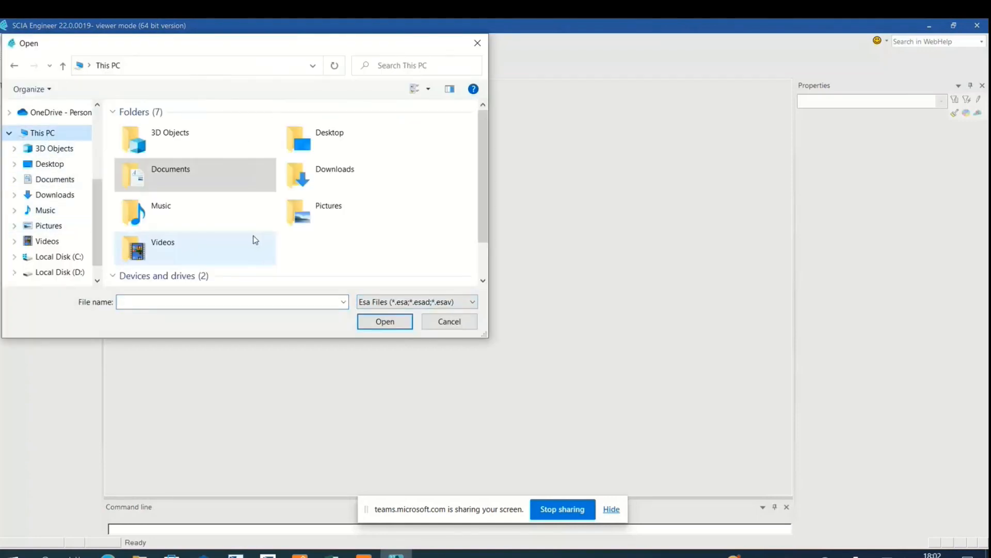
{"action": "scroll", "coordinate": [215, 233], "scroll_direction": "down", "scroll_amount": 1}
{"action": "double_click", "coordinate": [348, 267]}
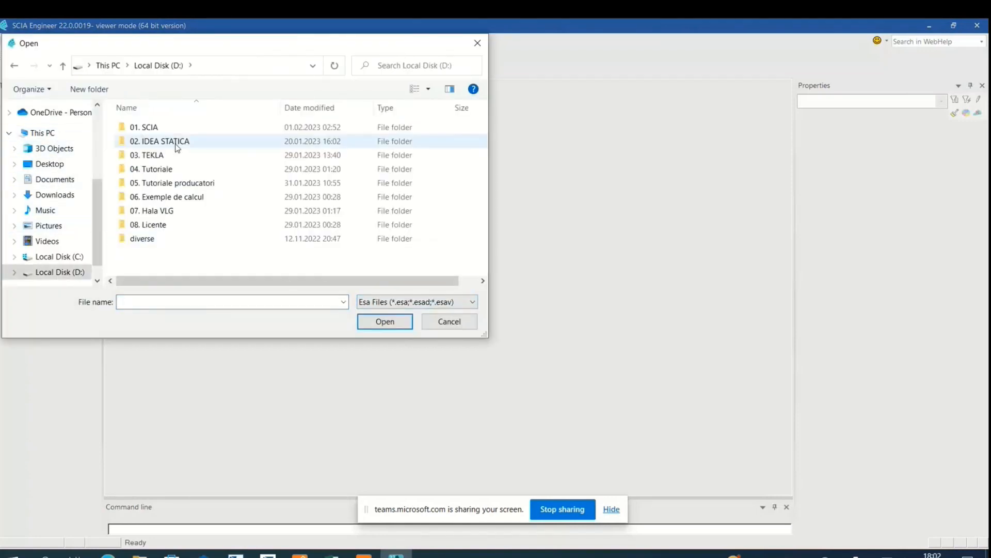
{"action": "double_click", "coordinate": [155, 127]}
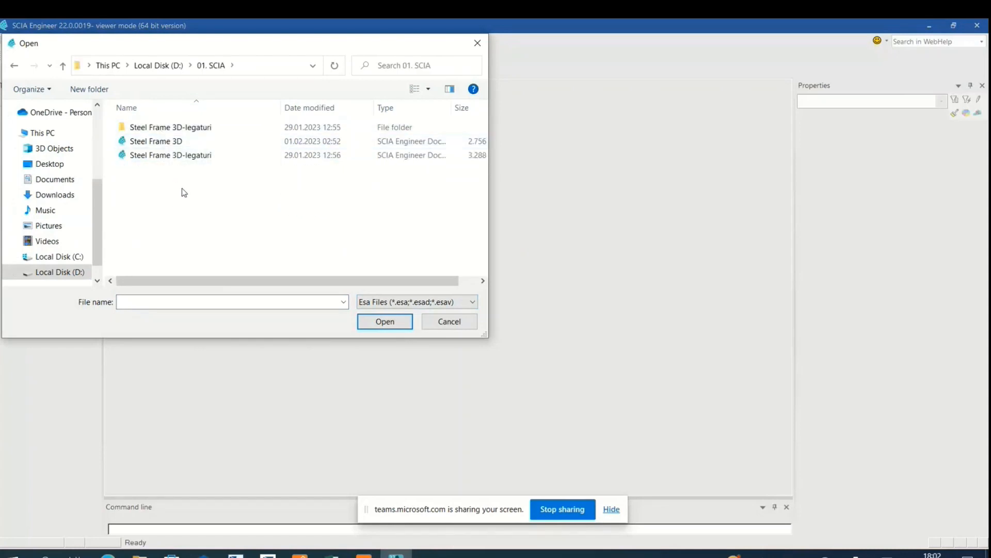
{"action": "left_click", "coordinate": [178, 143]}
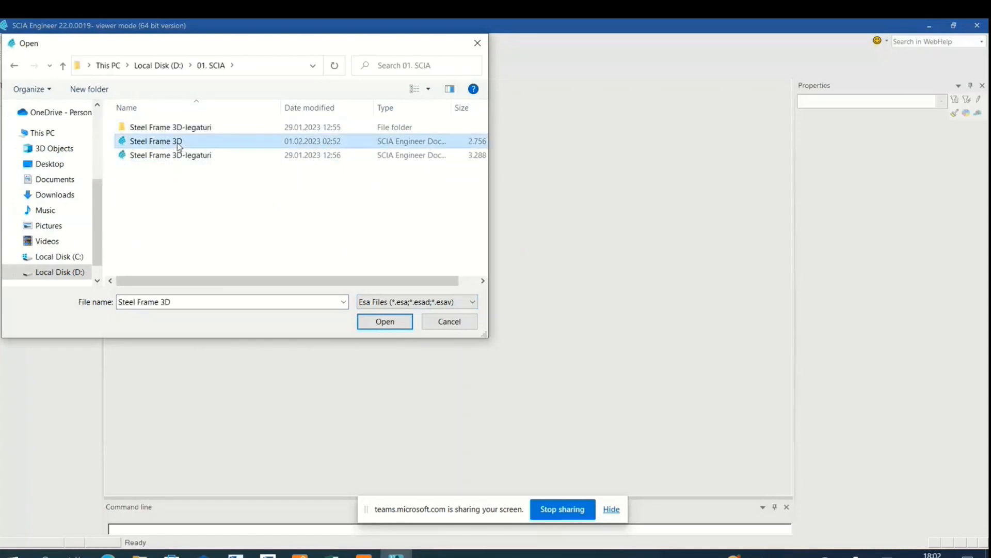
{"action": "left_click", "coordinate": [396, 325]}
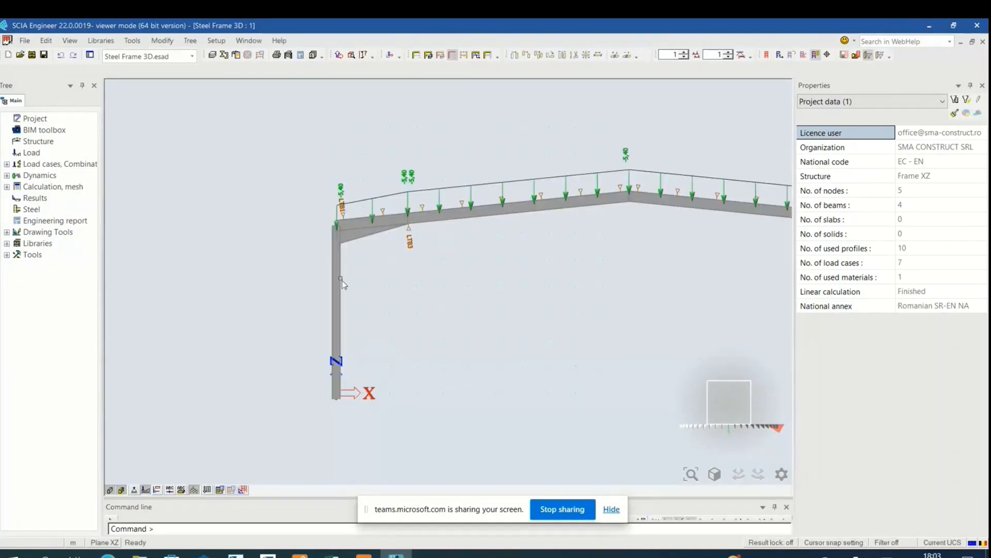
Step: Open the 1D internal forces results for the frame's beams
{"action": "double_click", "coordinate": [47, 197]}
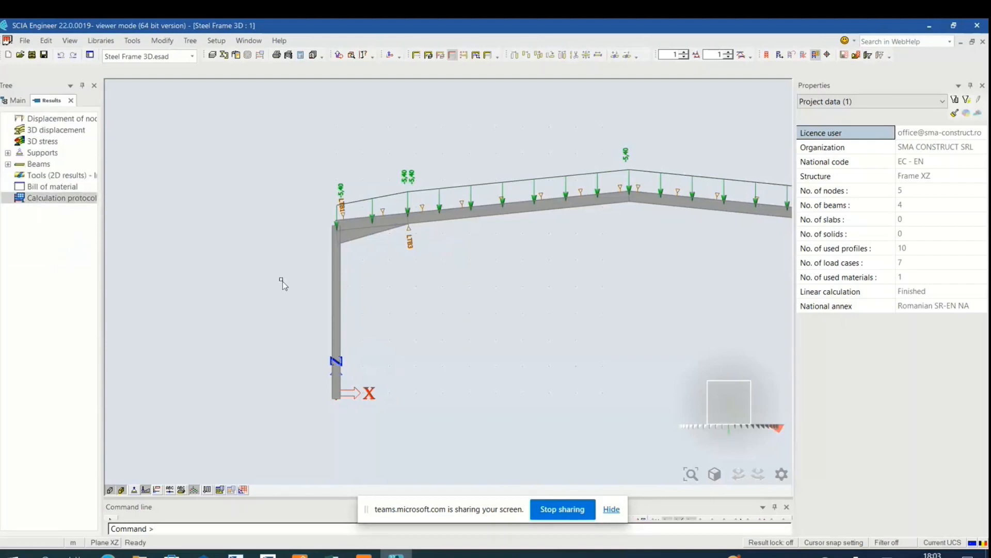
{"action": "scroll", "coordinate": [282, 289], "scroll_direction": "down", "scroll_amount": 3}
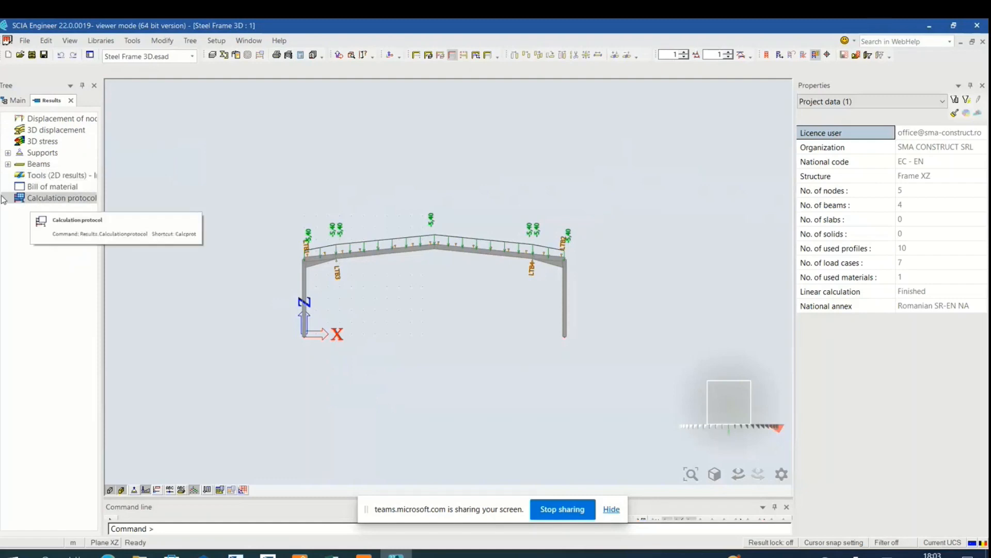
{"action": "left_click", "coordinate": [7, 164]}
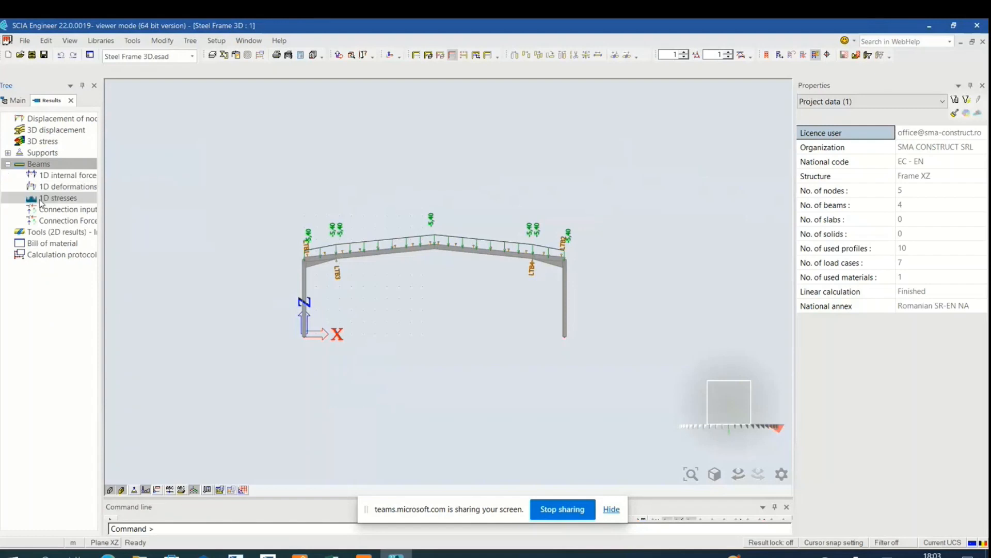
{"action": "left_click", "coordinate": [55, 178]}
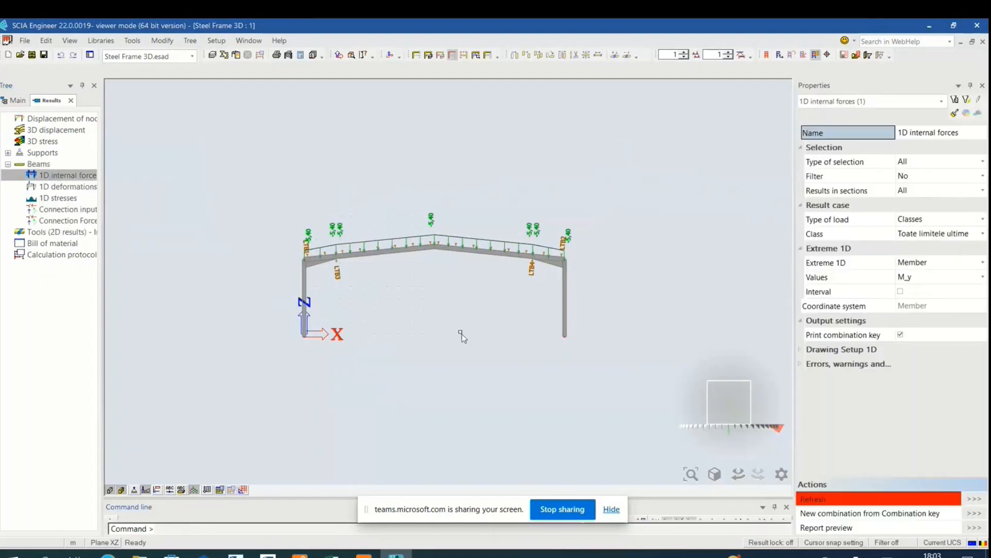
Step: Display the M_y bending moment diagram on all members for the result class Toate limitele ultime
{"action": "left_click", "coordinate": [930, 101]}
{"action": "left_click", "coordinate": [929, 101]}
{"action": "left_click", "coordinate": [952, 220]}
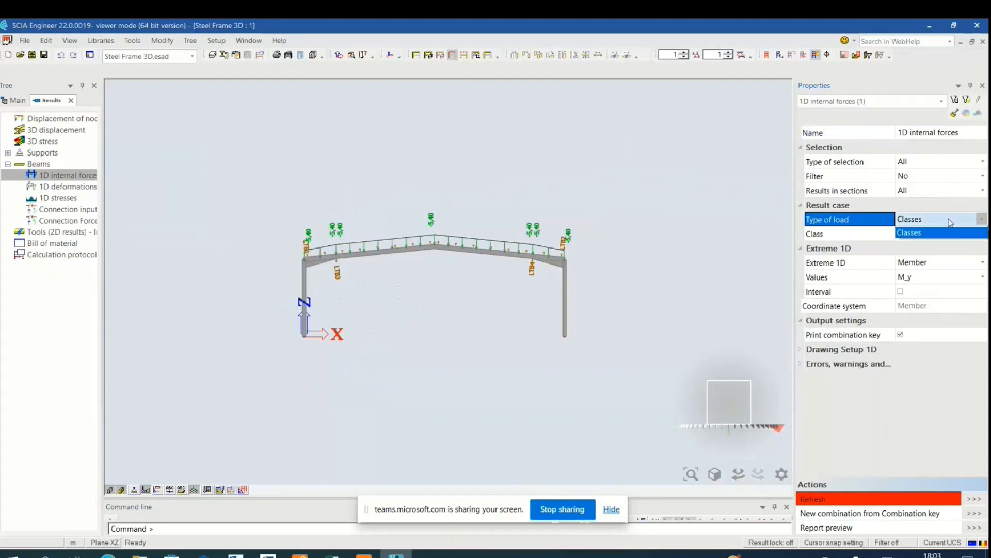
{"action": "left_click", "coordinate": [952, 220]}
{"action": "left_click", "coordinate": [935, 253]}
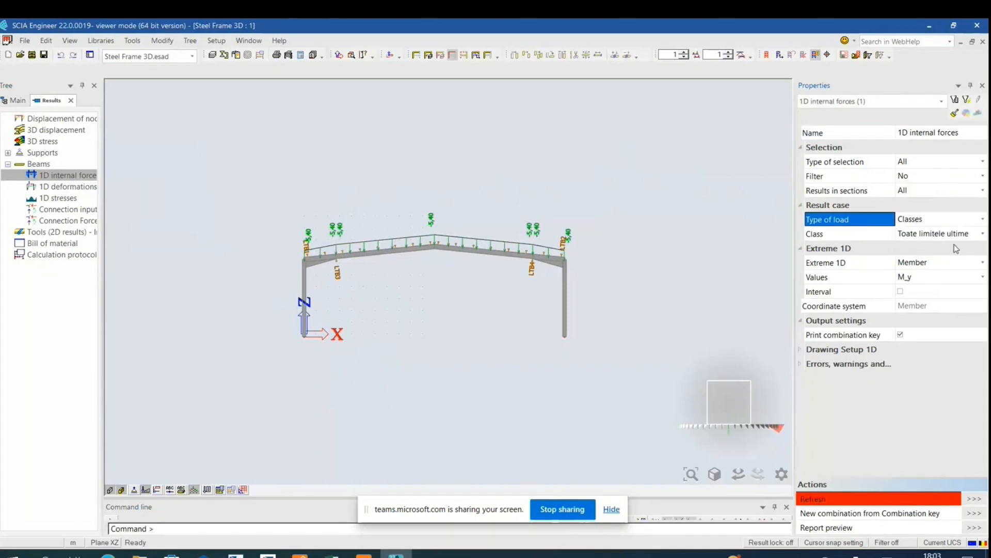
{"action": "left_click", "coordinate": [934, 234]}
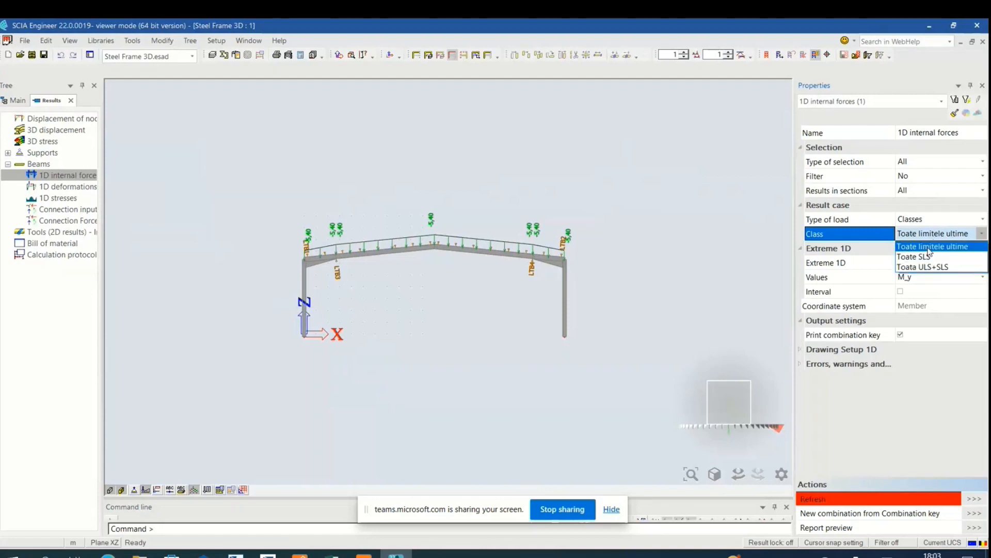
{"action": "left_click", "coordinate": [932, 248]}
{"action": "left_click", "coordinate": [976, 496]}
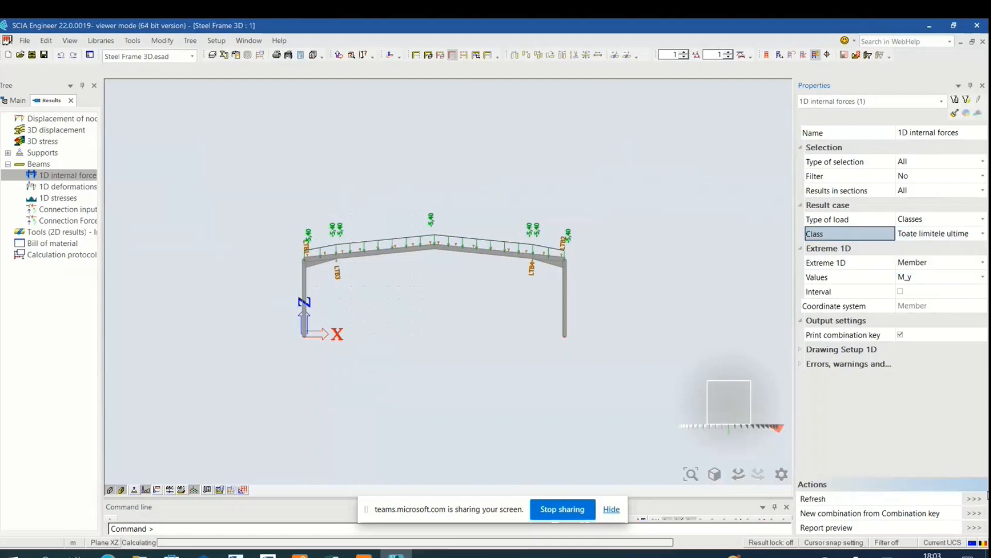
{"action": "scroll", "coordinate": [374, 289], "scroll_direction": "up", "scroll_amount": 4}
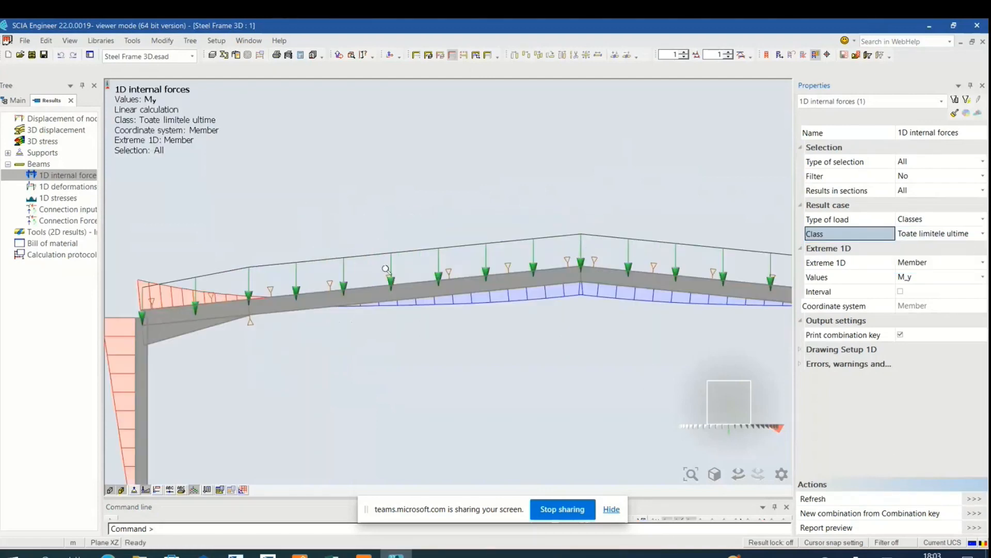
Step: Switch to IDEA StatiCa connection C 17 and add a new load effect to the Stalp St1 P1 - Grinda Gr1 P1 joint
{"action": "scroll", "coordinate": [368, 319], "scroll_direction": "down", "scroll_amount": 2}
{"action": "scroll", "coordinate": [365, 316], "scroll_direction": "up", "scroll_amount": 3}
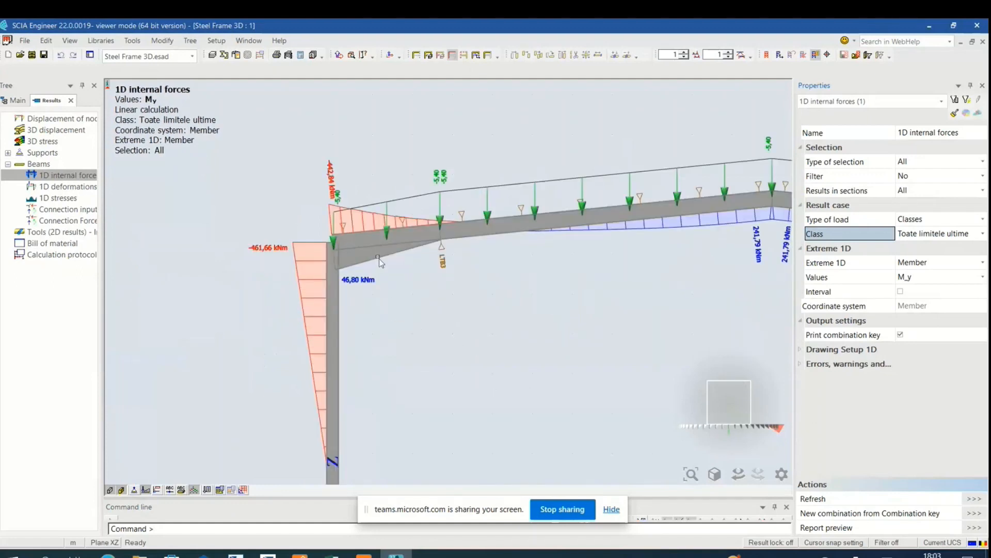
{"action": "scroll", "coordinate": [376, 253], "scroll_direction": "up", "scroll_amount": 2}
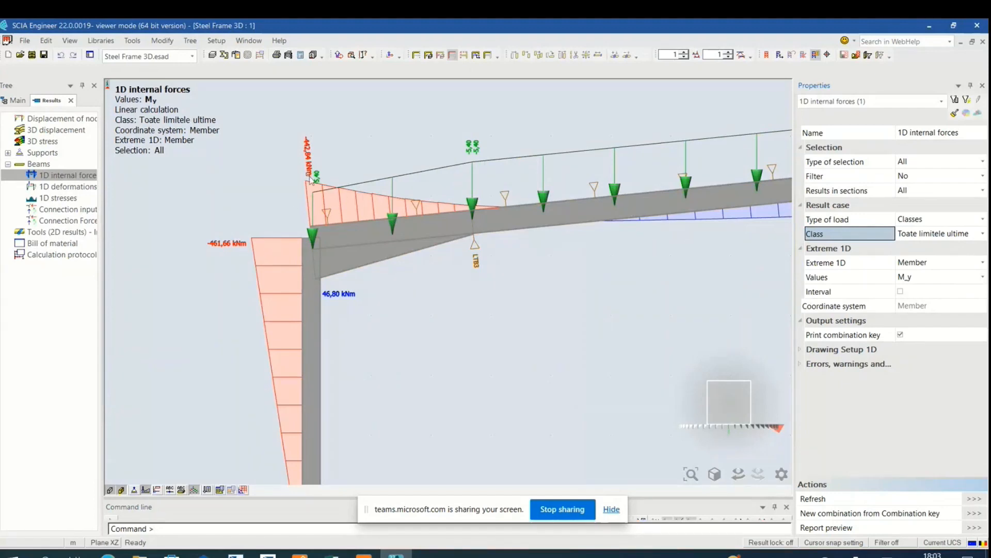
{"action": "scroll", "coordinate": [302, 128], "scroll_direction": "up", "scroll_amount": 3}
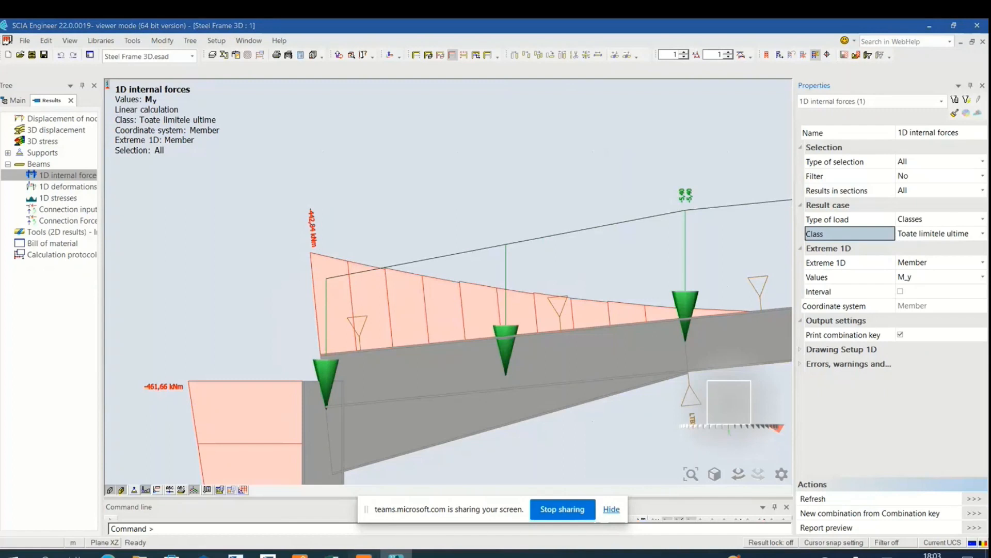
{"action": "left_click", "coordinate": [364, 554]}
{"action": "left_click", "coordinate": [610, 294]}
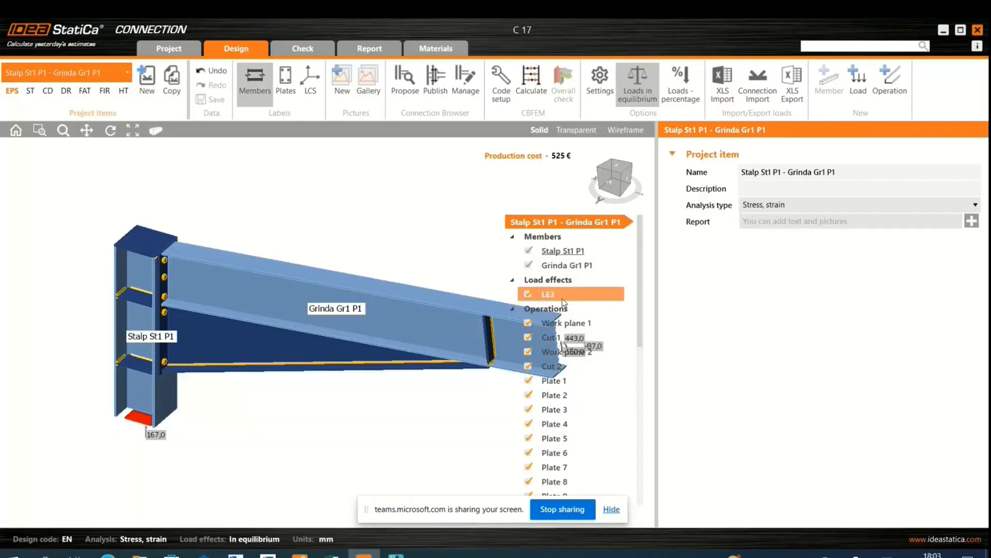
{"action": "left_click", "coordinate": [858, 88]}
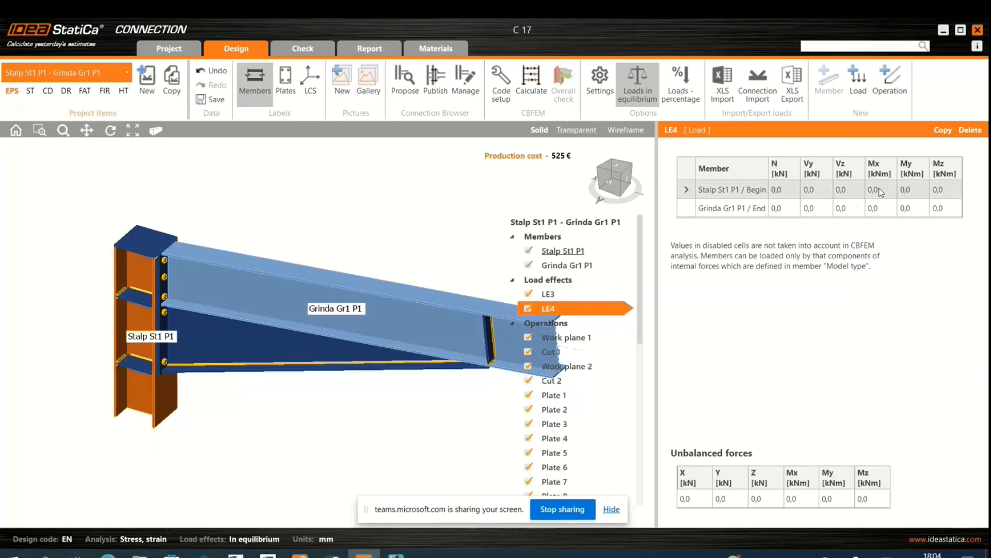
Step: In load effect LE4, set the My moment to 461 kNm for column Stalp St1 P1 and 462 kNm for beam Grinda Gr1 P1
{"action": "left_click", "coordinate": [912, 189]}
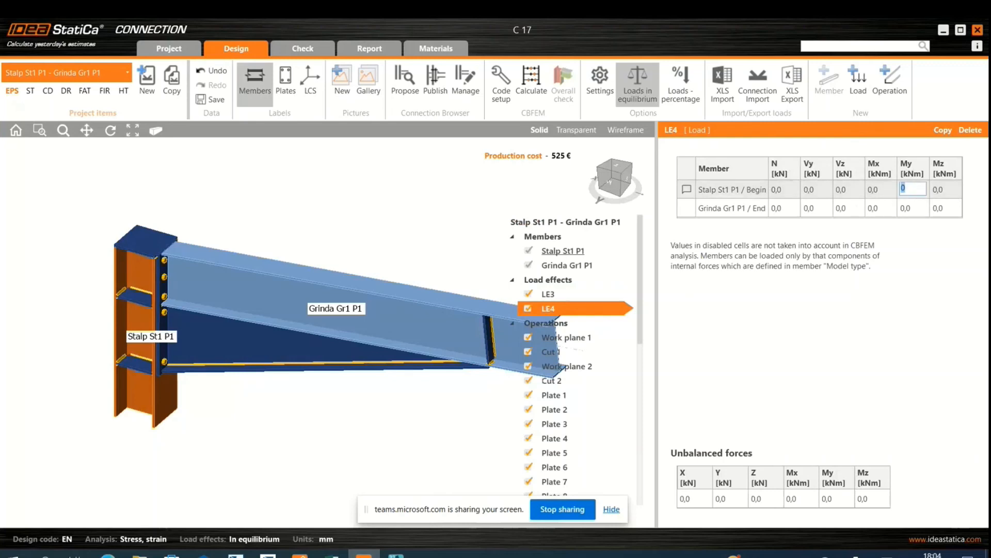
{"action": "mouse_move", "coordinate": [396, 554]}
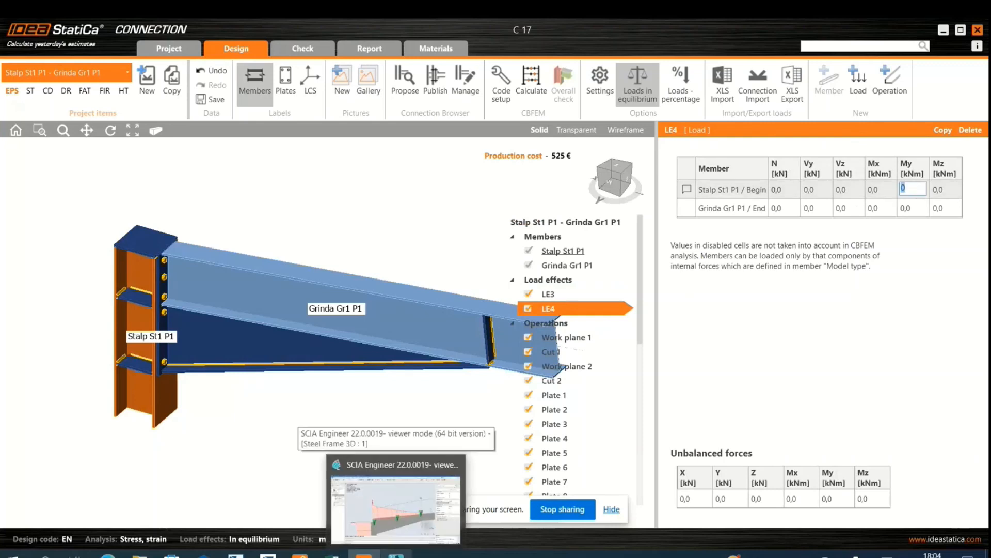
{"action": "left_click", "coordinate": [396, 555]}
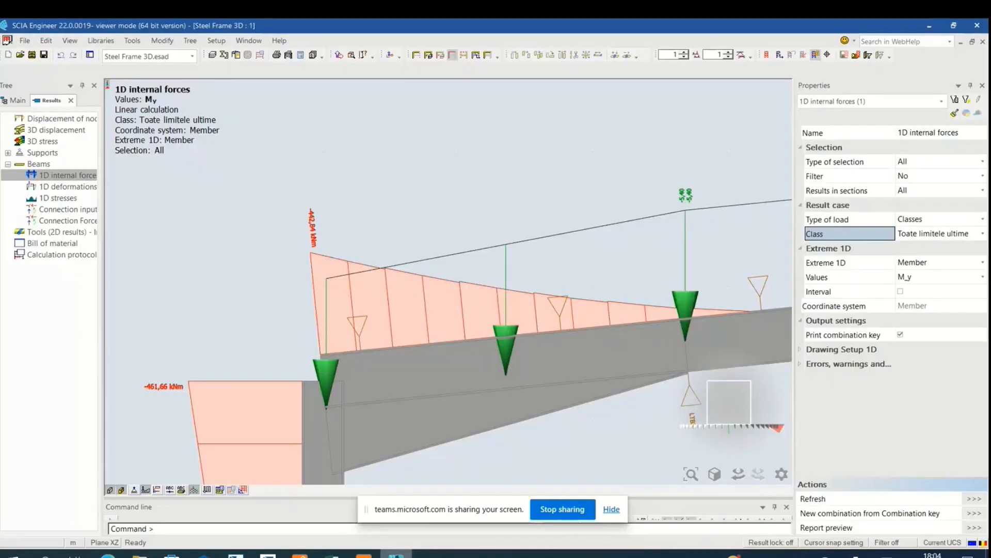
{"action": "left_click", "coordinate": [364, 555]}
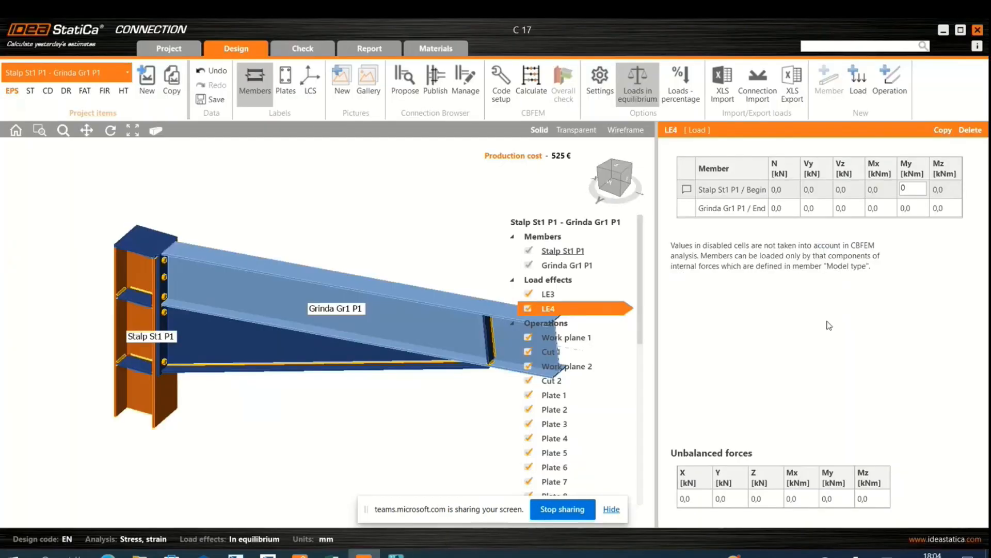
{"action": "double_click", "coordinate": [912, 189]}
{"action": "type", "text": "461"}
{"action": "double_click", "coordinate": [913, 208]}
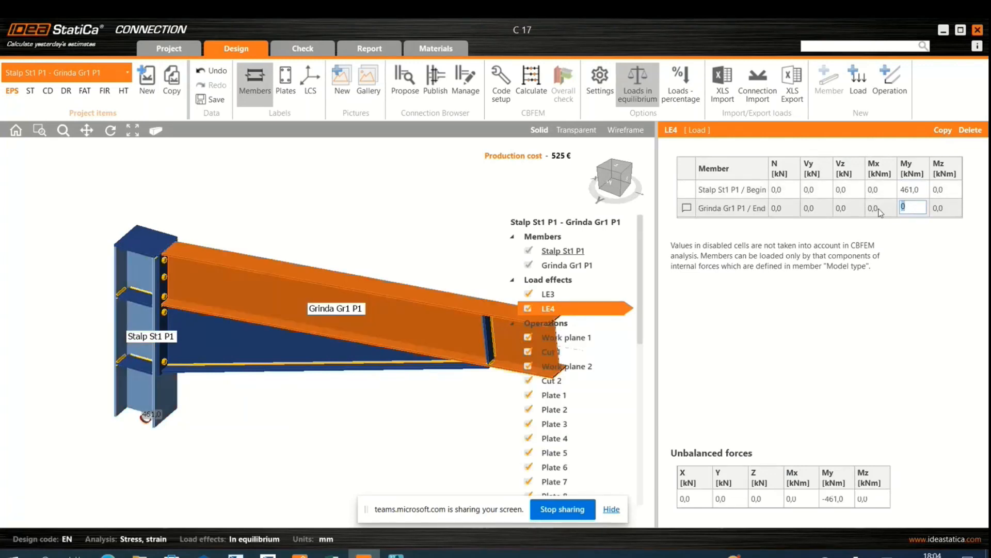
{"action": "type", "text": "462"}
{"action": "key", "text": "Tab"}
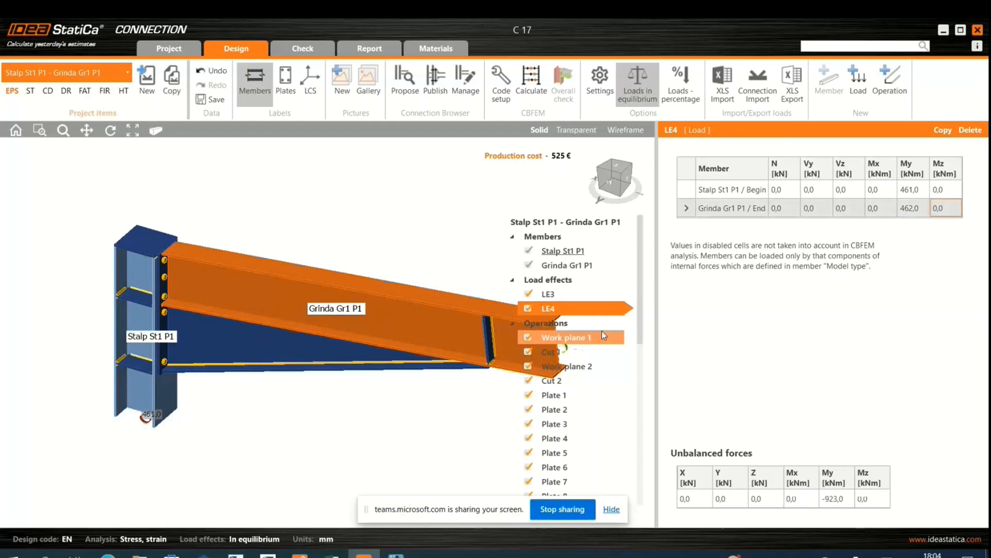
{"action": "scroll", "coordinate": [351, 325], "scroll_direction": "down", "scroll_amount": 3}
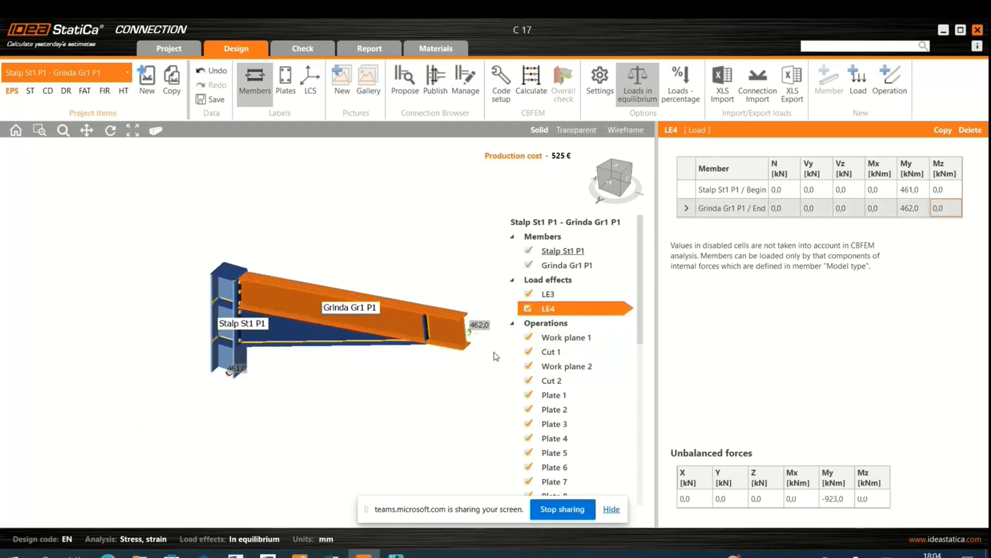
{"action": "scroll", "coordinate": [495, 356], "scroll_direction": "up", "scroll_amount": 2}
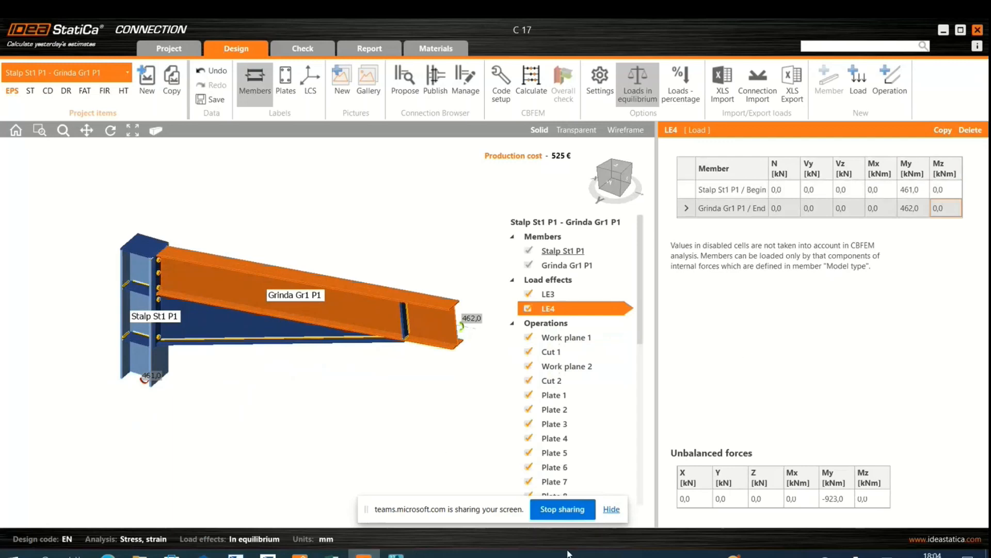
Step: Switch to SCIA Engineer and display the axial force N diagram, examining it at the frame's left column and eaves corner
{"action": "left_click", "coordinate": [396, 555]}
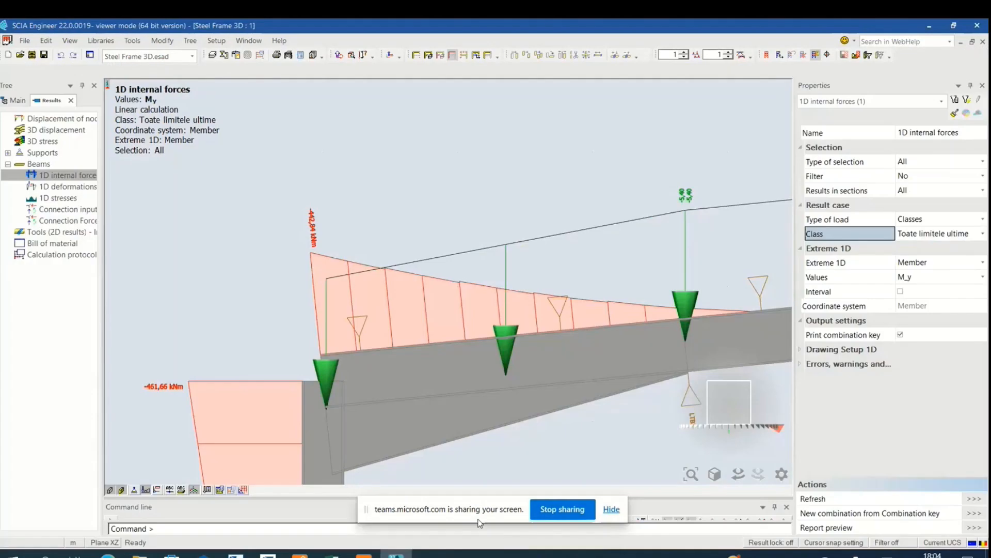
{"action": "left_click", "coordinate": [970, 279]}
{"action": "left_click", "coordinate": [969, 278]}
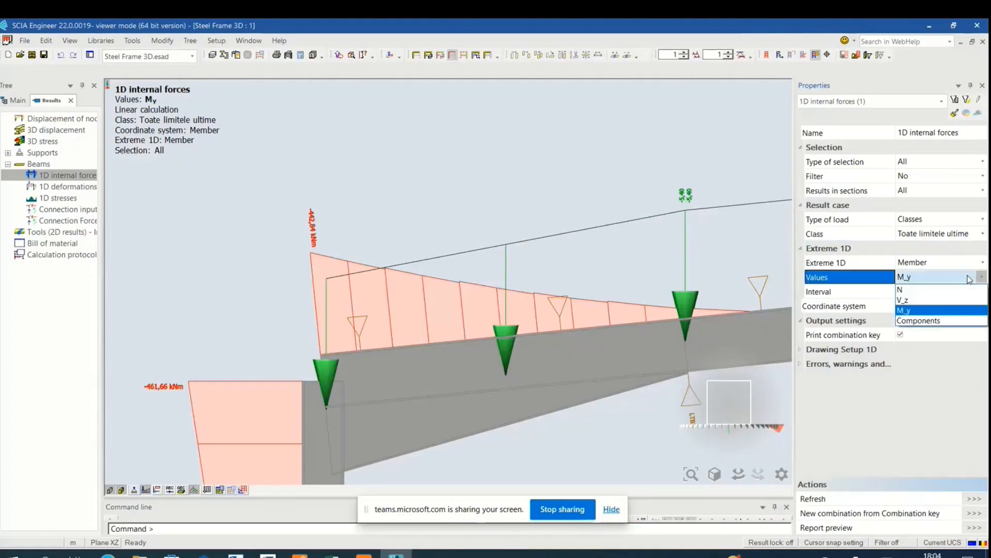
{"action": "left_click", "coordinate": [914, 285]}
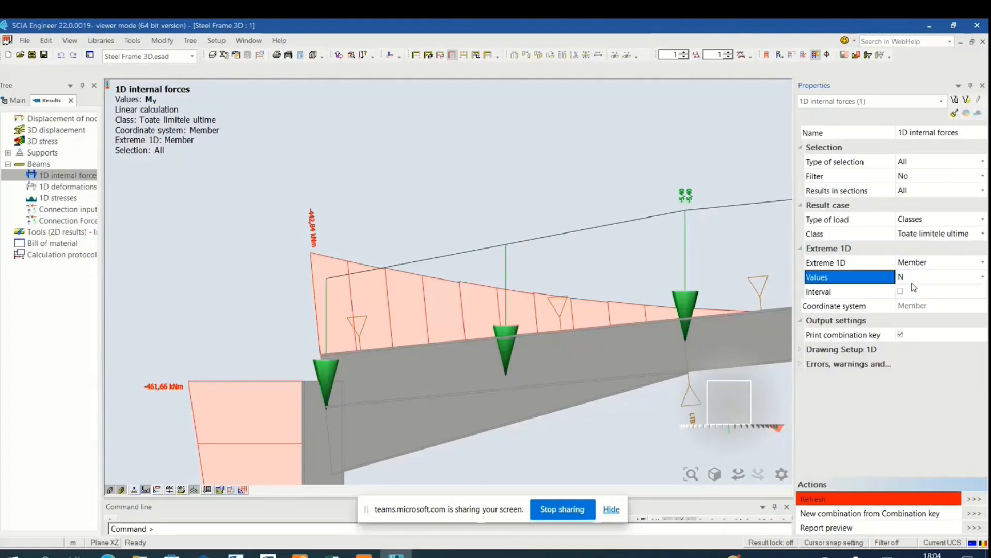
{"action": "left_click", "coordinate": [971, 499]}
{"action": "scroll", "coordinate": [394, 333], "scroll_direction": "down", "scroll_amount": 5}
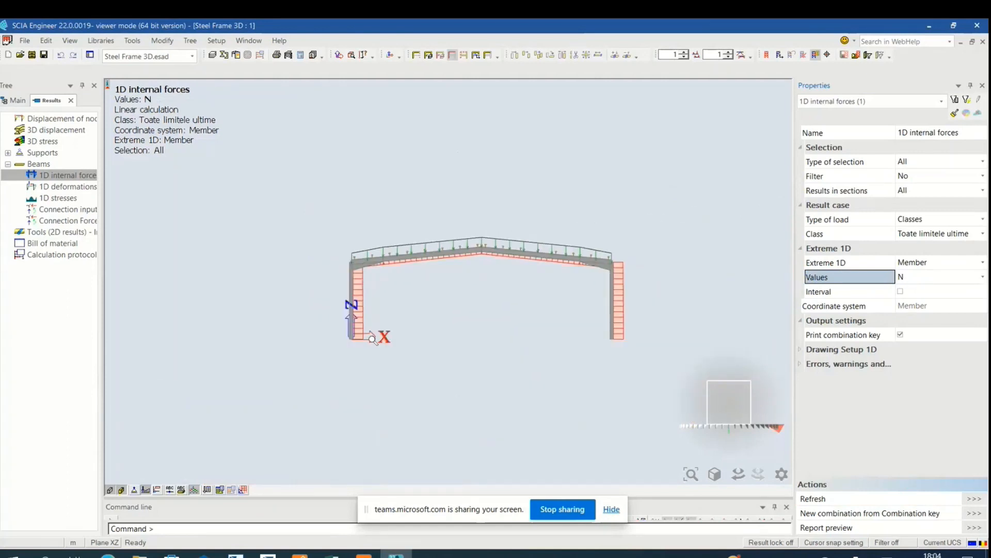
{"action": "scroll", "coordinate": [394, 333], "scroll_direction": "up", "scroll_amount": 3}
{"action": "scroll", "coordinate": [391, 201], "scroll_direction": "up", "scroll_amount": 3}
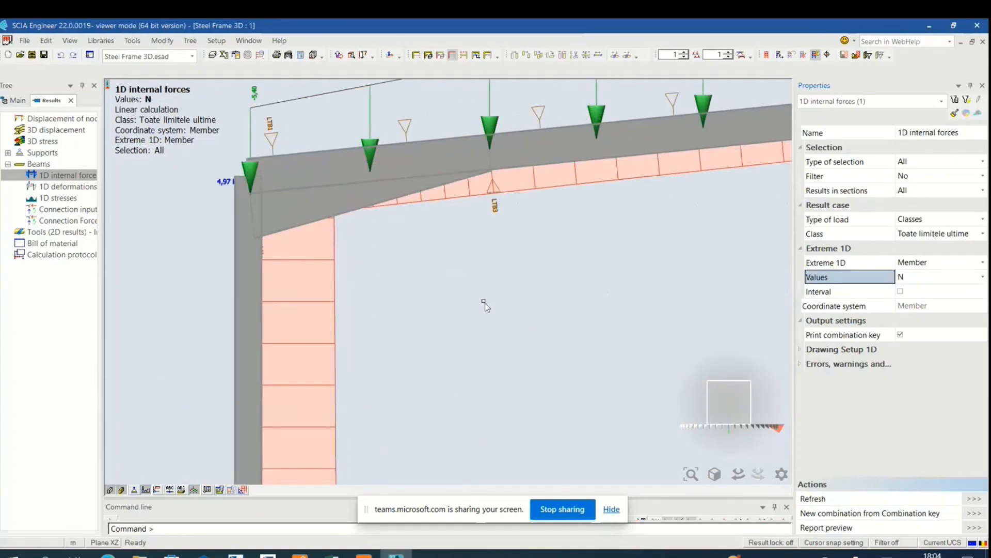
{"action": "scroll", "coordinate": [423, 320], "scroll_direction": "down", "scroll_amount": 3}
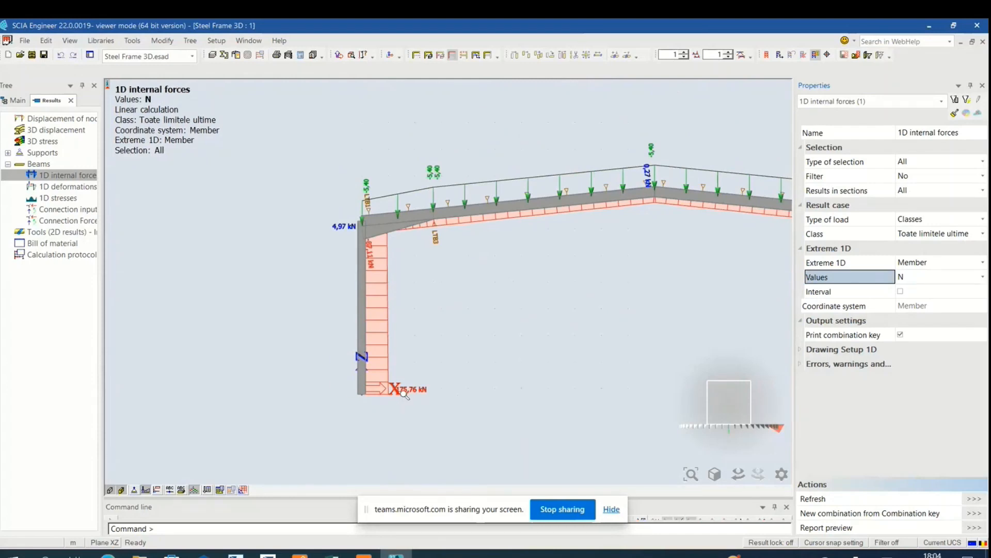
{"action": "scroll", "coordinate": [403, 398], "scroll_direction": "up", "scroll_amount": 2}
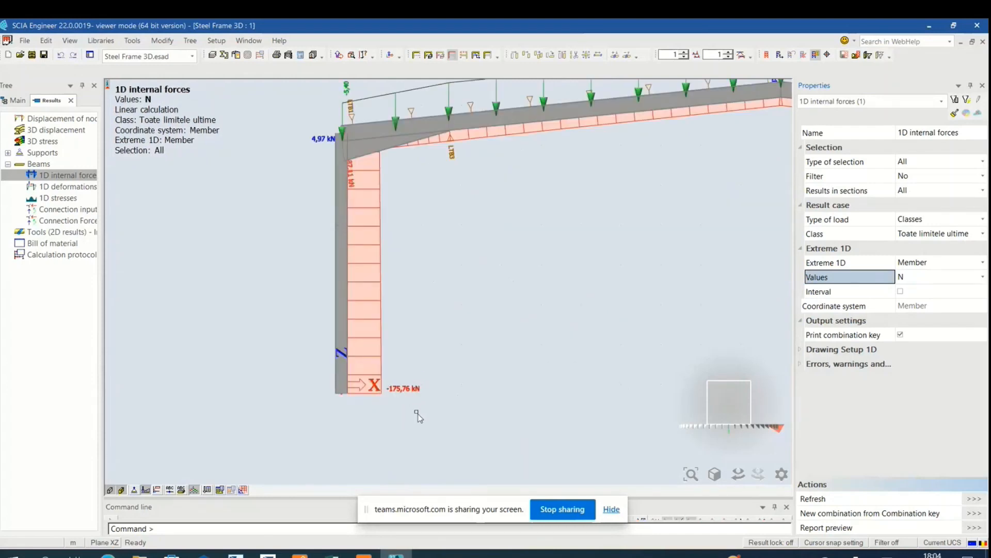
{"action": "scroll", "coordinate": [365, 184], "scroll_direction": "up", "scroll_amount": 2}
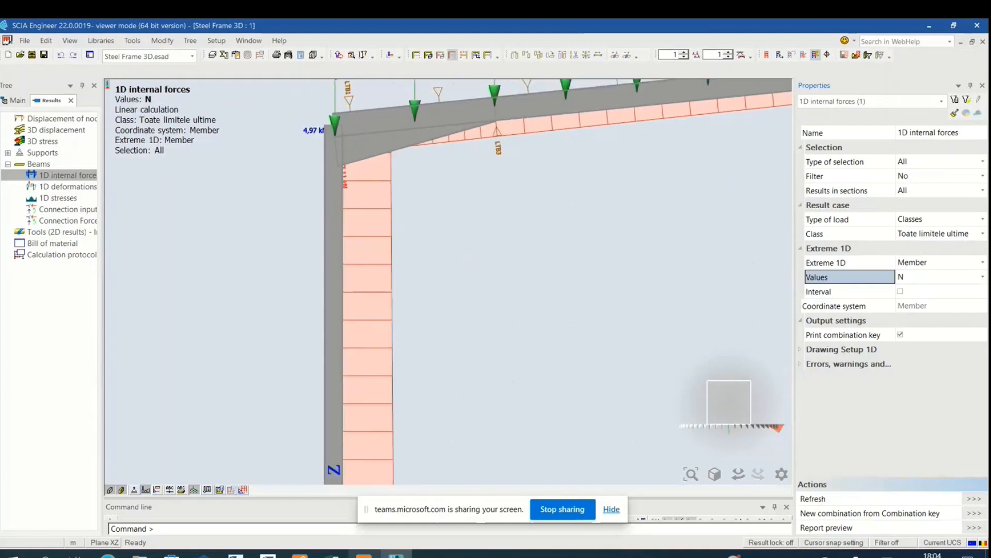
Step: Switch to IDEA StatiCa and set the axial force N of beam Grinda Gr1 P1 to 87 kN in load effect LE4
{"action": "left_click", "coordinate": [364, 555]}
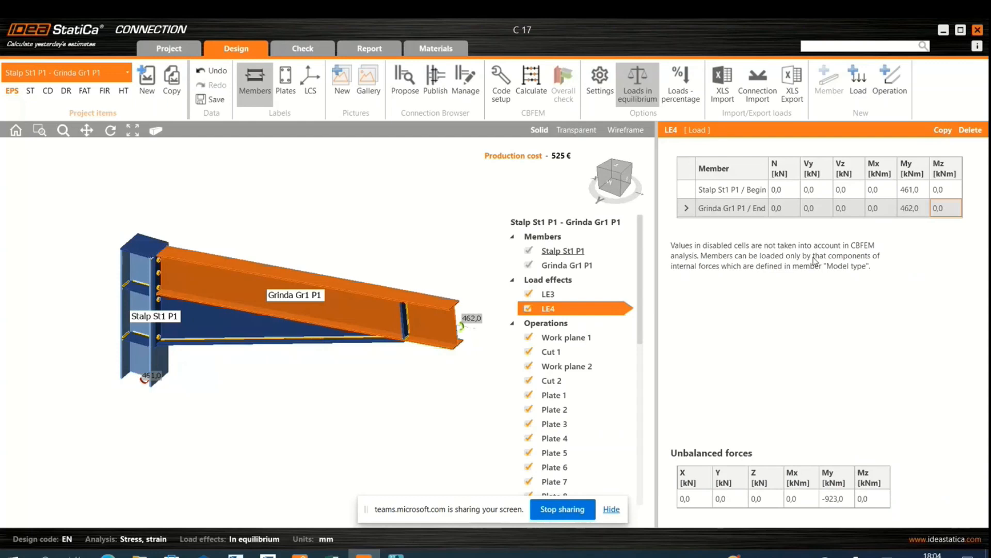
{"action": "left_click", "coordinate": [786, 191]}
{"action": "left_click", "coordinate": [788, 193]}
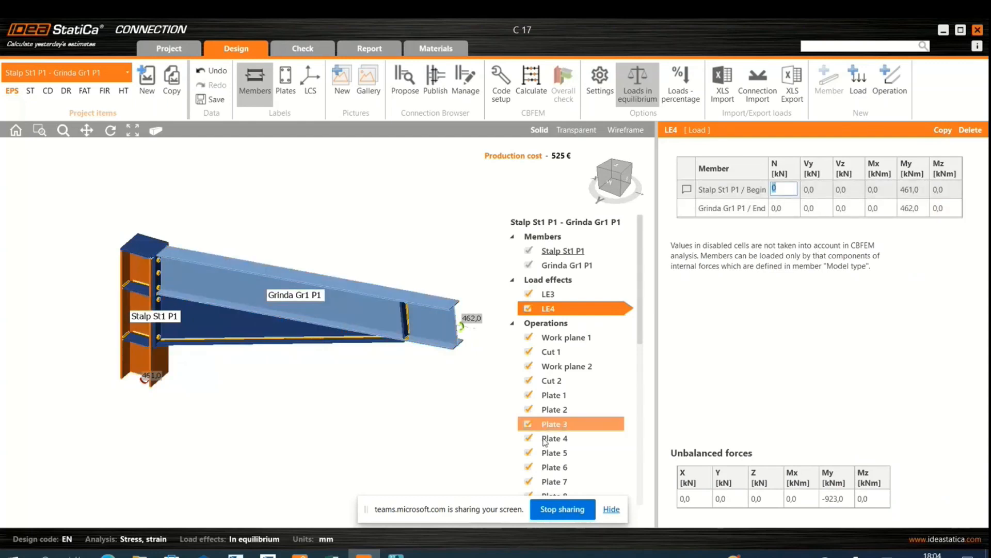
{"action": "left_click", "coordinate": [784, 208]}
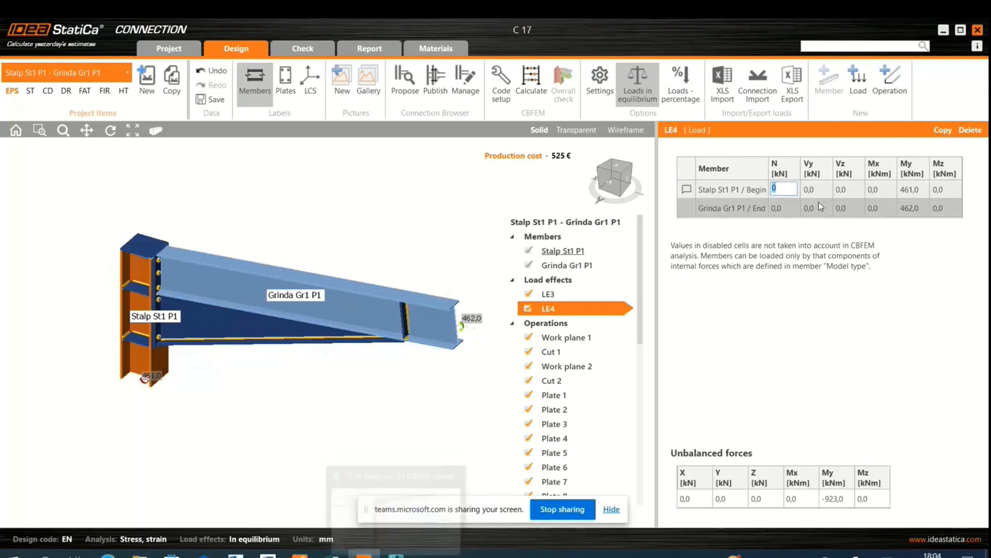
{"action": "type", "text": "87"}
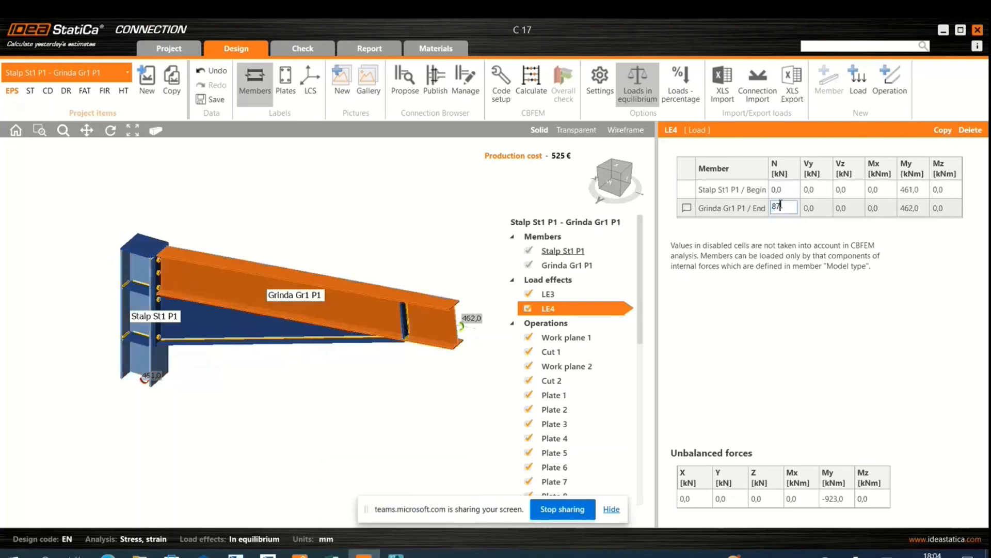
Step: Check the column's axial force in SCIA Engineer and set N of Stalp St1 P1 to -175 kN in IDEA StatiCa's load effect LE4
{"action": "left_click", "coordinate": [784, 189]}
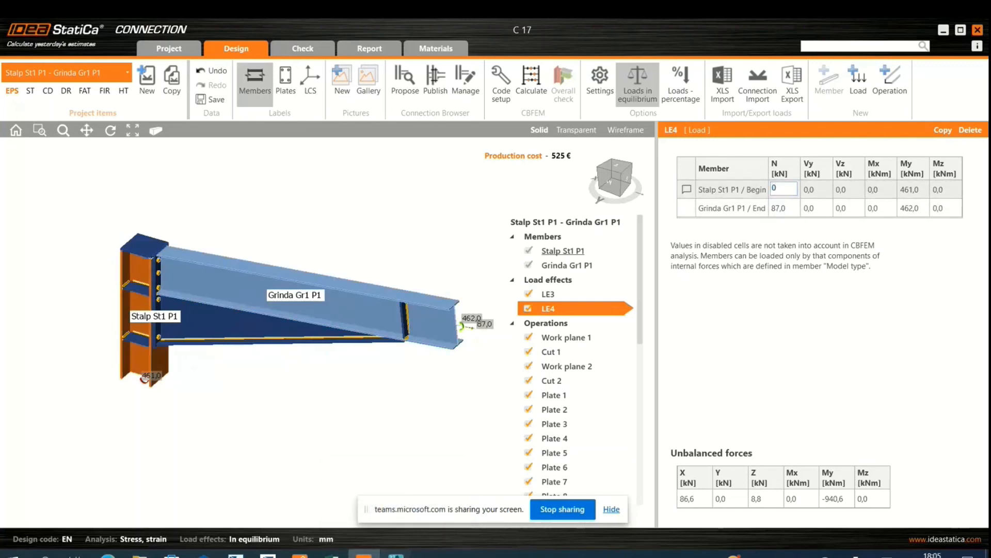
{"action": "left_click", "coordinate": [396, 553]}
{"action": "scroll", "coordinate": [408, 380], "scroll_direction": "up", "scroll_amount": 2}
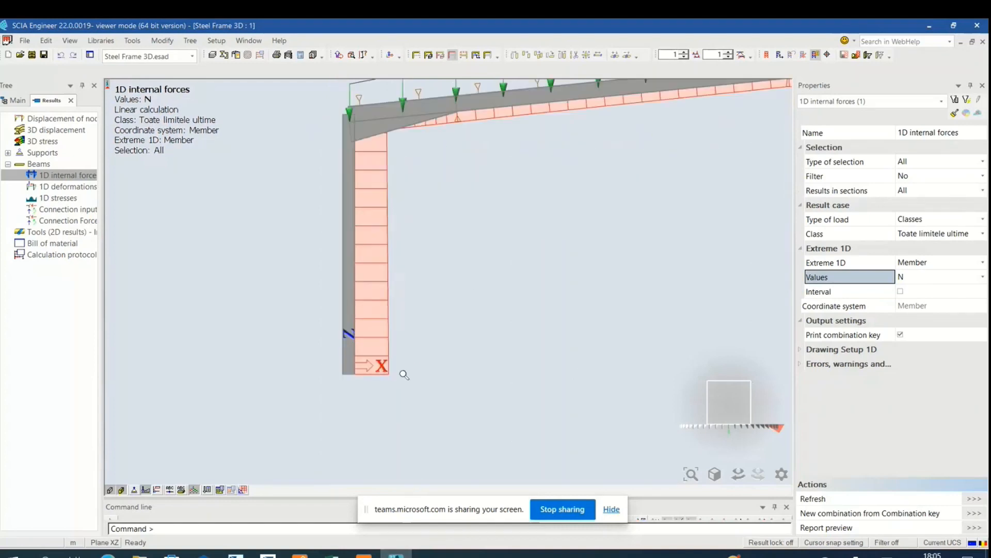
{"action": "key", "text": "alt+Tab"}
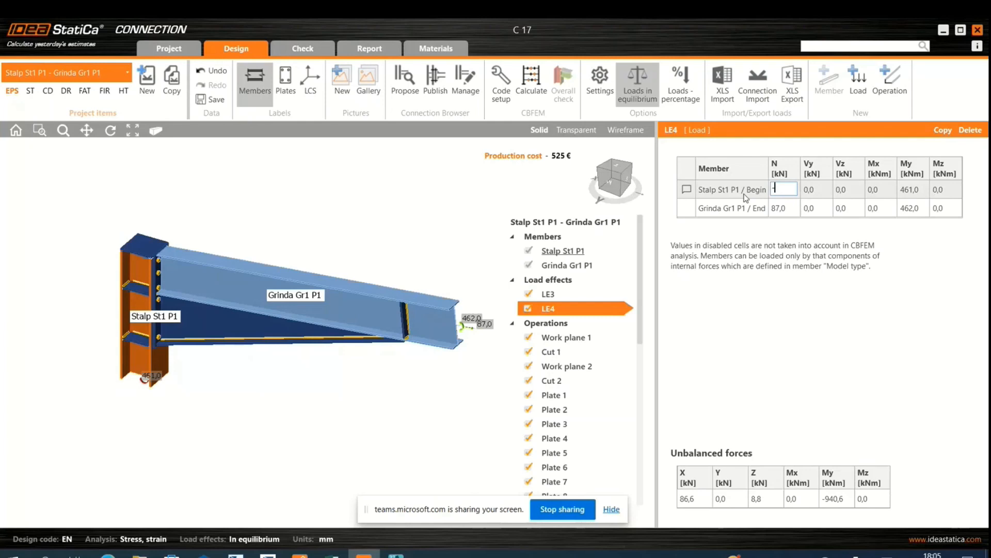
{"action": "type", "text": "75"}
{"action": "key", "text": "Return"}
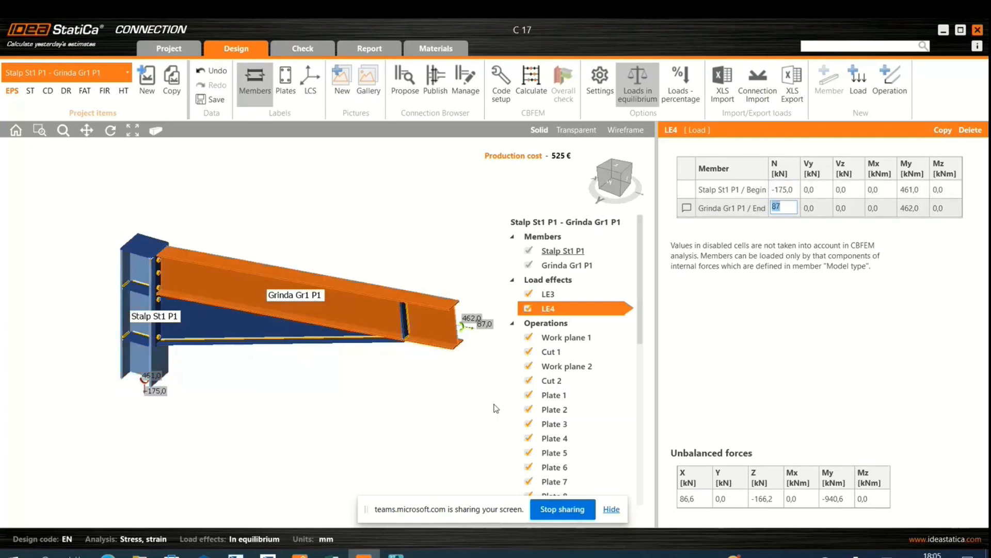
{"action": "key", "text": "Return"}
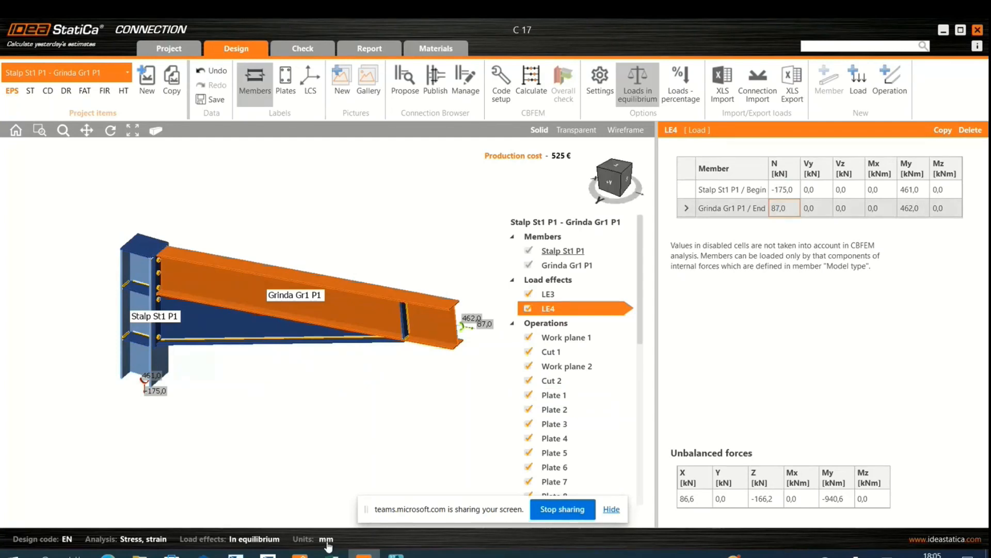
Step: Switch to SCIA Engineer and display the shear force V_z diagram on the frame members
{"action": "mouse_move", "coordinate": [364, 554]}
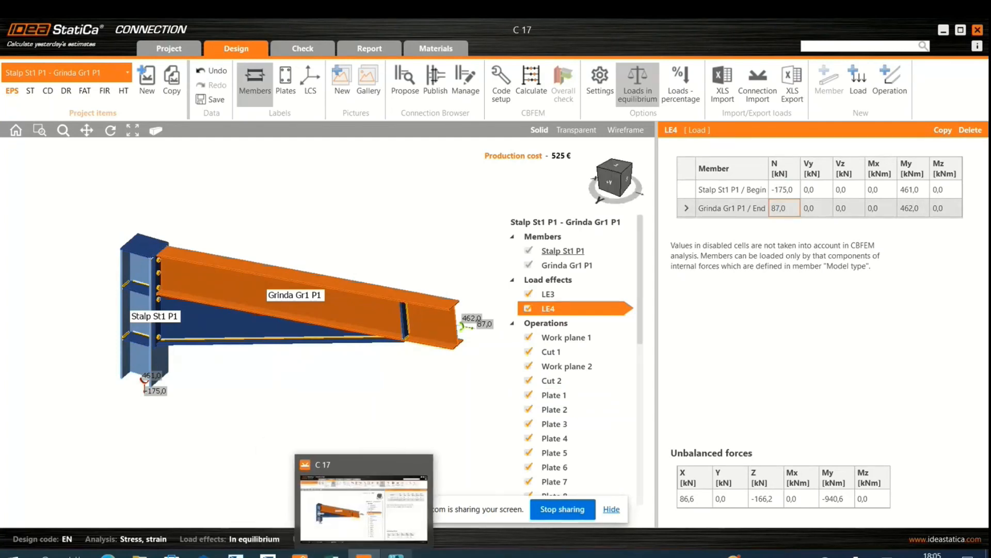
{"action": "left_click", "coordinate": [396, 554]}
{"action": "left_click", "coordinate": [969, 261]}
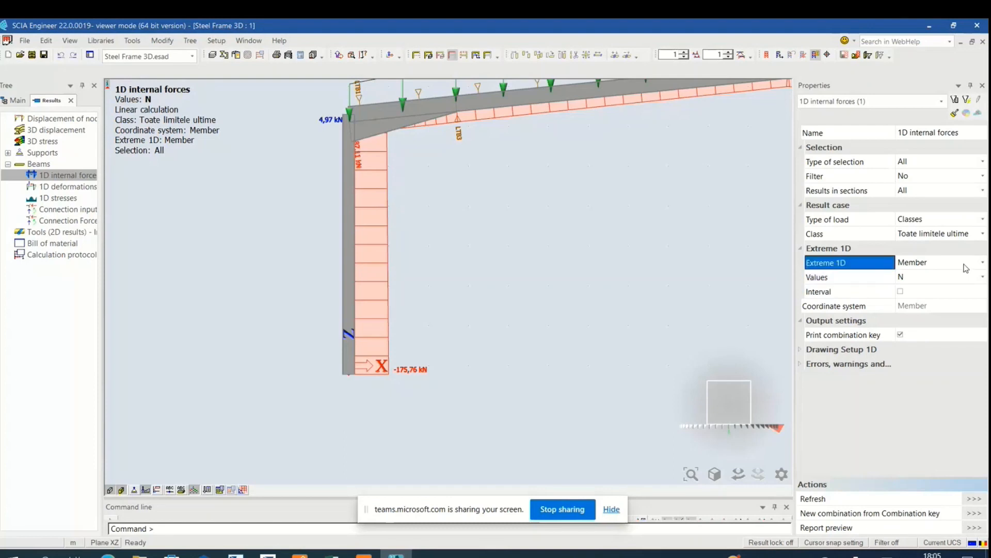
{"action": "left_click", "coordinate": [967, 269]}
{"action": "left_click", "coordinate": [968, 277]}
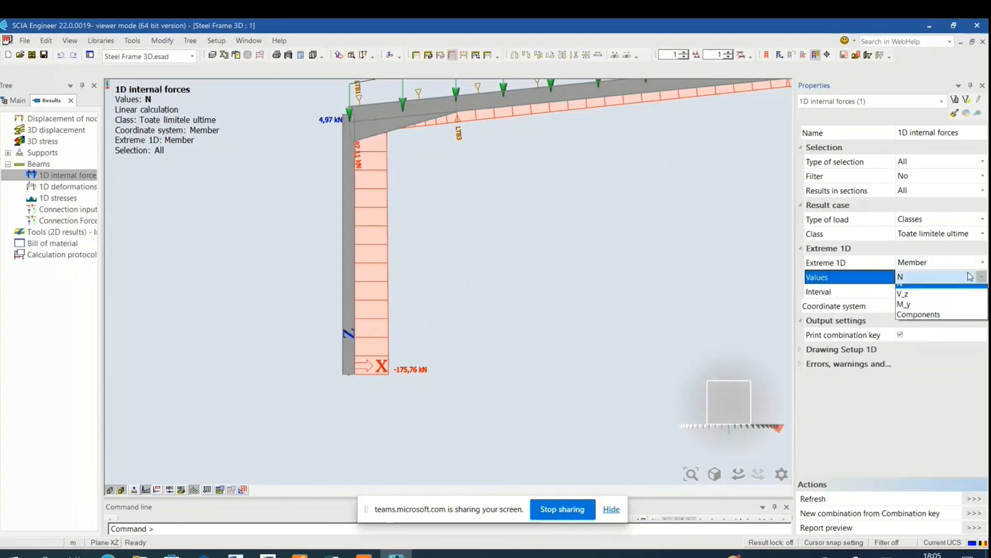
{"action": "left_click", "coordinate": [945, 291]}
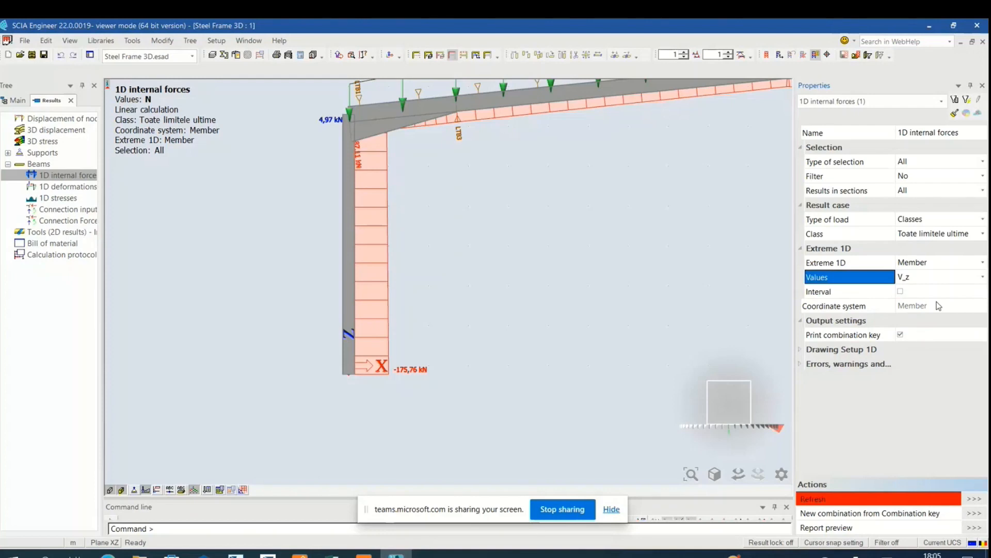
{"action": "left_click", "coordinate": [976, 499]}
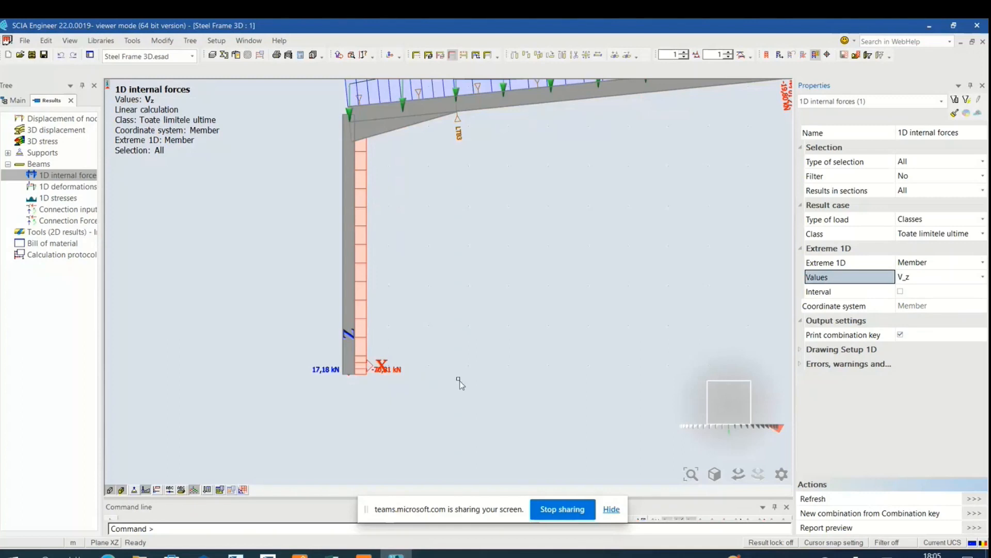
Step: Examine the V_z shear force diagram along the left column and at the eaves corner, with the members shown unrendered as outlines
{"action": "scroll", "coordinate": [455, 402], "scroll_direction": "down", "scroll_amount": 3}
{"action": "scroll", "coordinate": [459, 278], "scroll_direction": "up", "scroll_amount": 3}
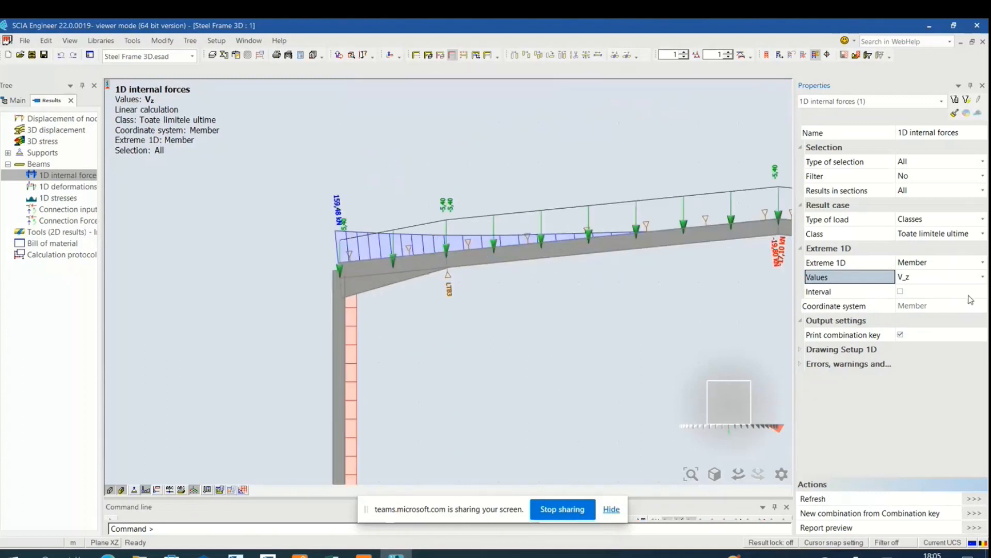
{"action": "scroll", "coordinate": [403, 320], "scroll_direction": "up", "scroll_amount": 2}
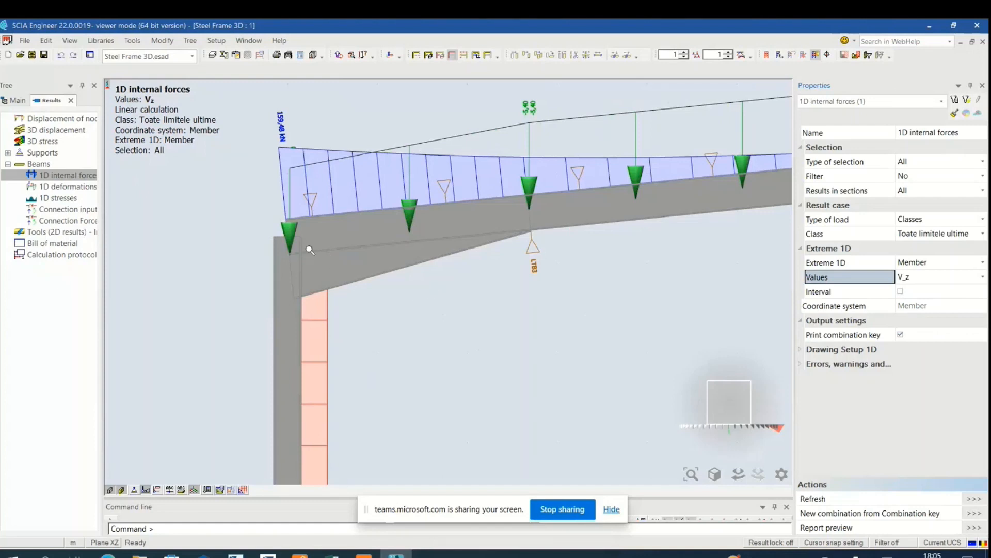
{"action": "scroll", "coordinate": [314, 309], "scroll_direction": "down", "scroll_amount": 2}
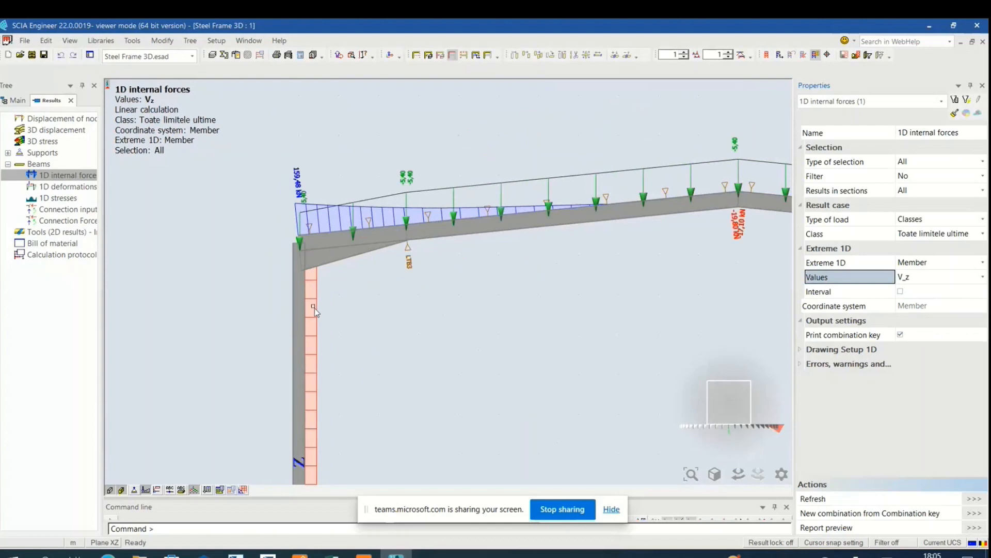
{"action": "left_click", "coordinate": [122, 490]}
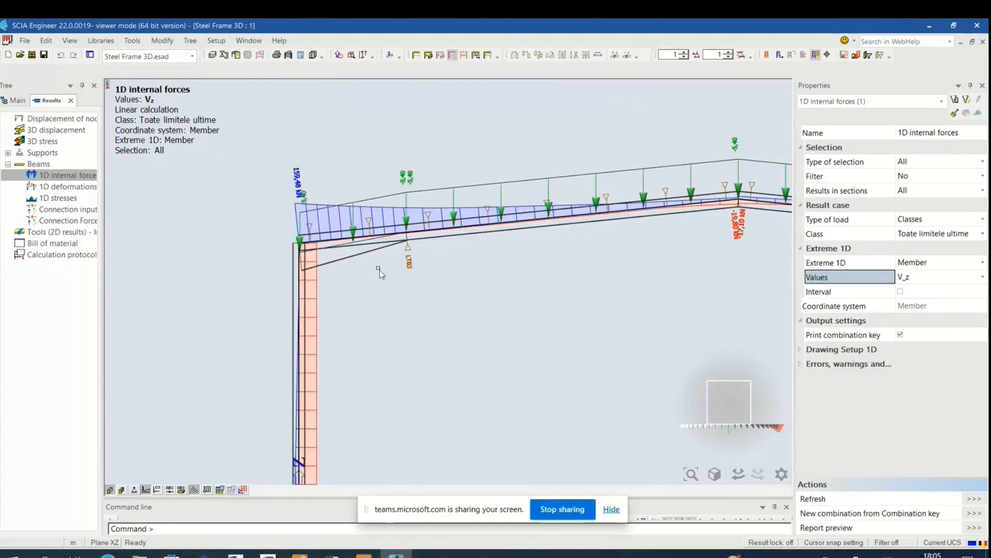
{"action": "scroll", "coordinate": [380, 270], "scroll_direction": "down", "scroll_amount": 2}
{"action": "scroll", "coordinate": [388, 372], "scroll_direction": "up", "scroll_amount": 2}
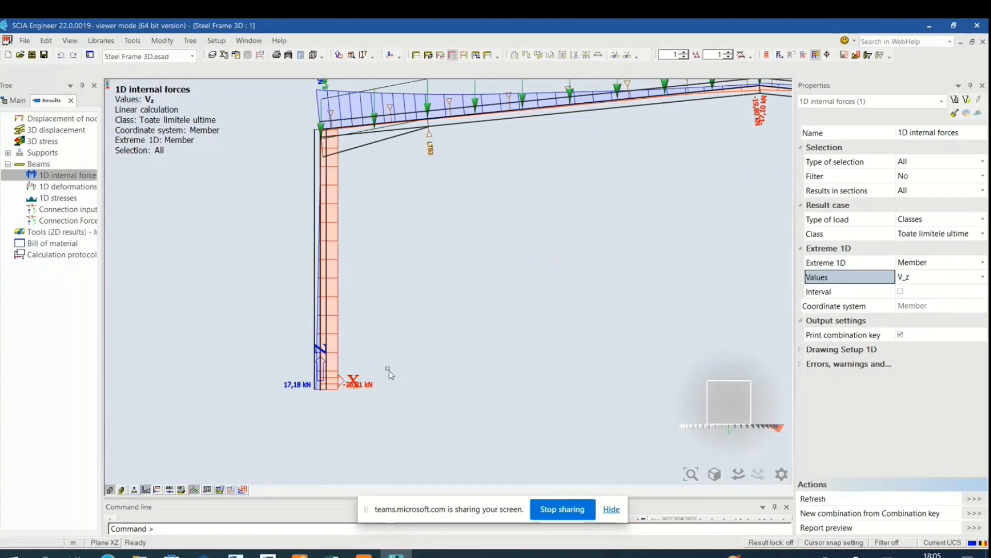
{"action": "scroll", "coordinate": [389, 372], "scroll_direction": "up", "scroll_amount": 2}
{"action": "scroll", "coordinate": [411, 404], "scroll_direction": "down", "scroll_amount": 1}
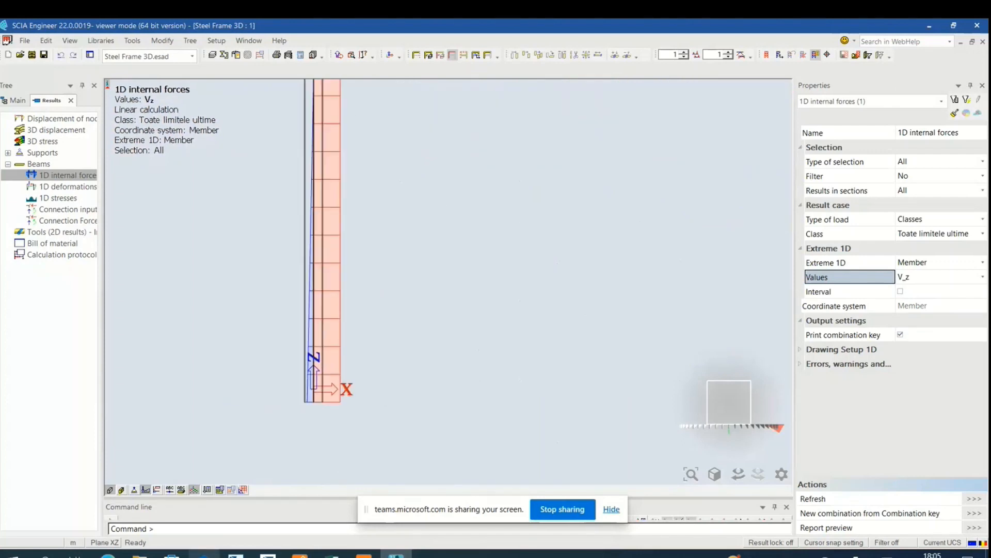
Step: Switch to IDEA StatiCa and set Vz in load effect LE4 to 70 kN for Stalp St1 P1 and 159 kN for Grinda Gr1 P1
{"action": "left_click", "coordinate": [364, 555]}
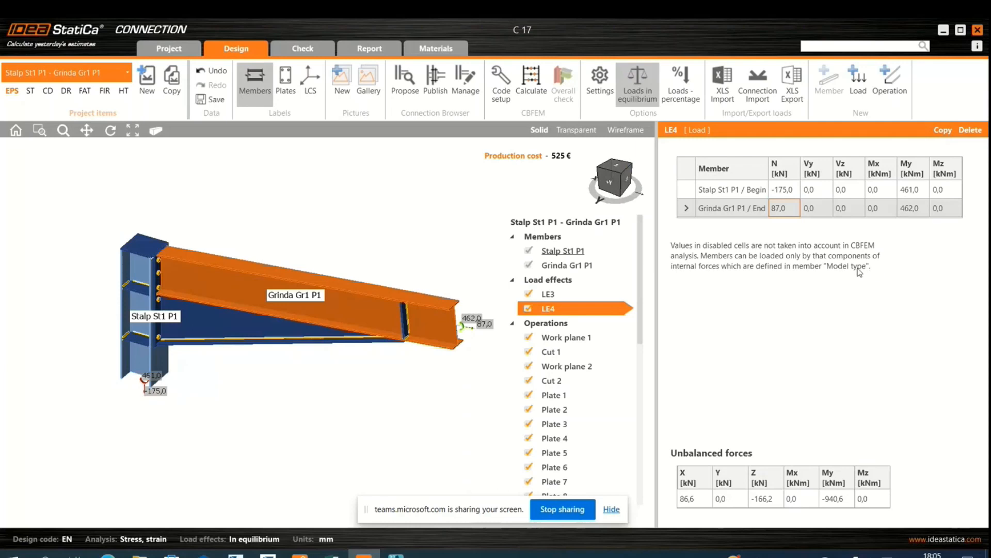
{"action": "left_click", "coordinate": [843, 191]}
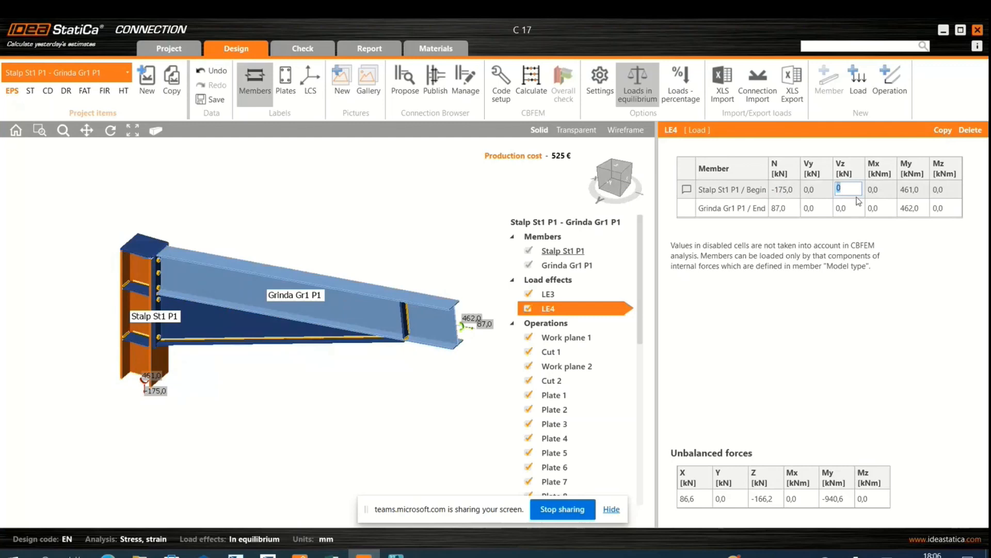
{"action": "type", "text": "159"}
{"action": "left_click", "coordinate": [849, 206]}
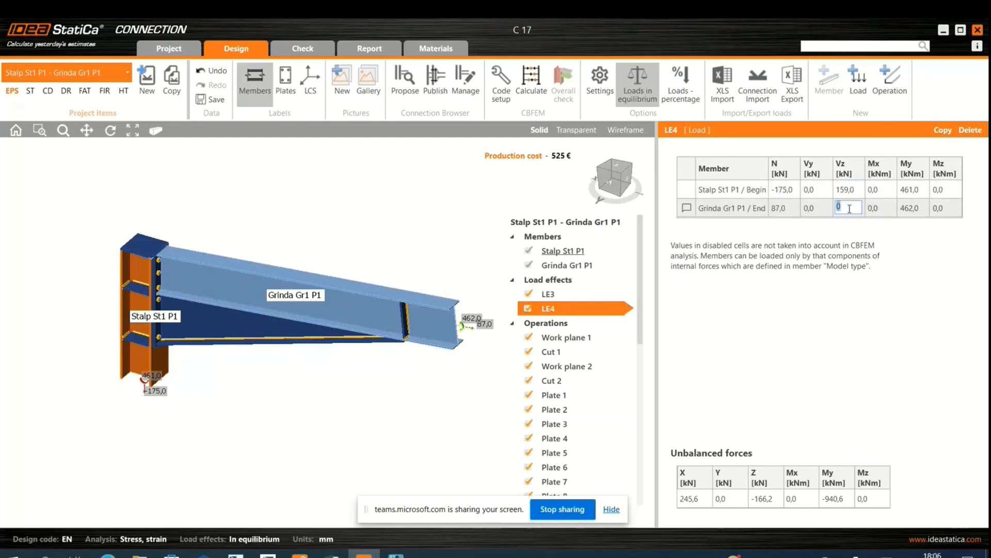
{"action": "left_click", "coordinate": [859, 190]}
{"action": "type", "text": "70"}
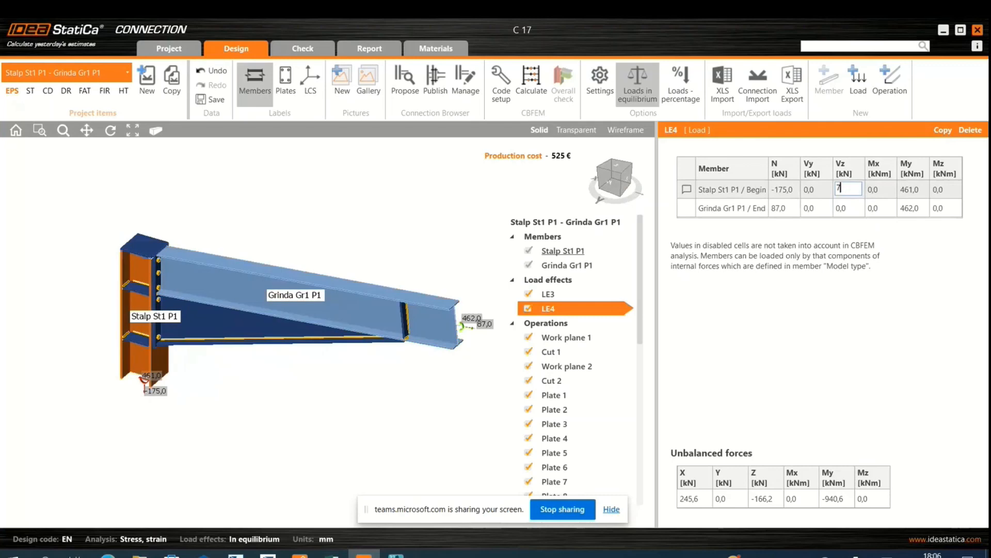
{"action": "left_click", "coordinate": [850, 209]}
{"action": "type", "text": "159"}
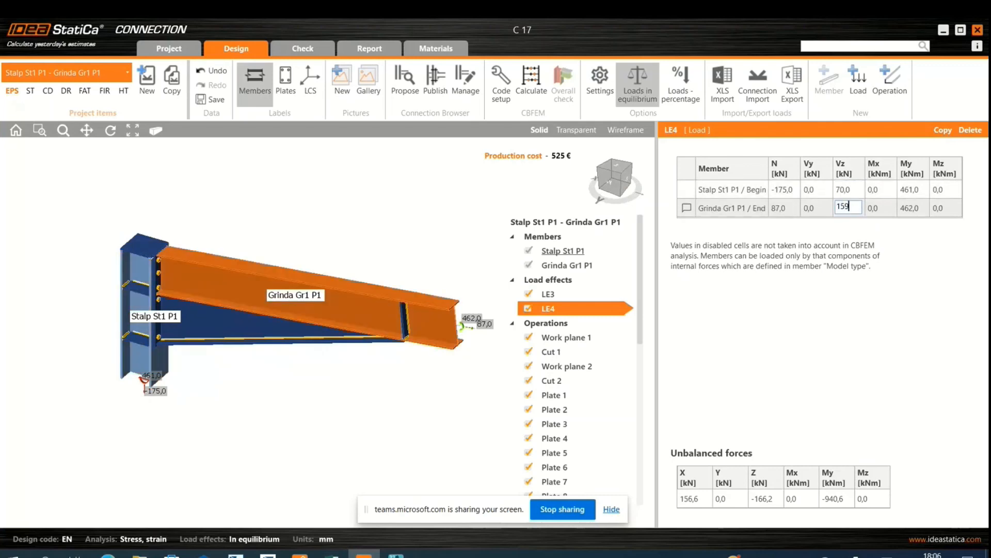
{"action": "key", "text": "Return"}
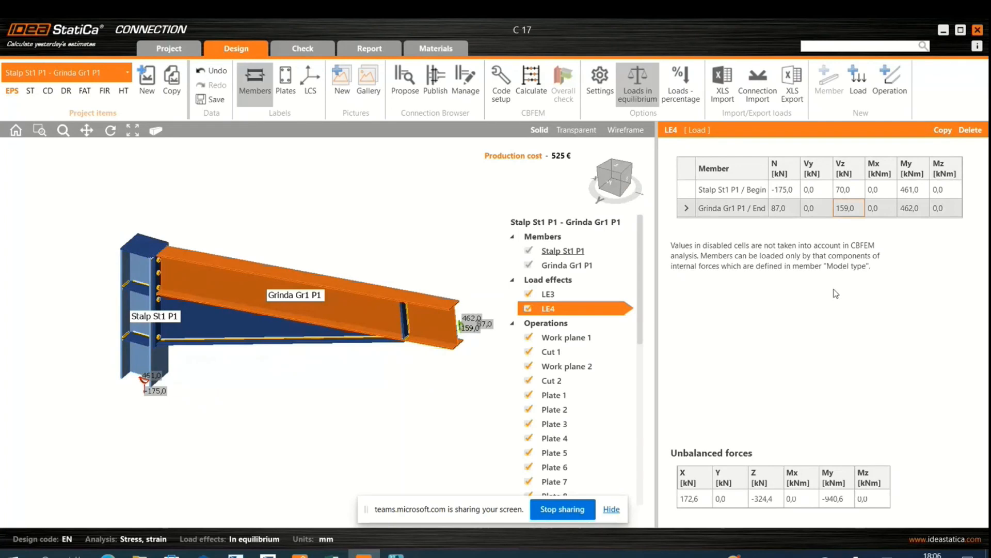
Step: Deactivate load effect LE3 and delete it from joint C 17
{"action": "left_click", "coordinate": [528, 294]}
{"action": "right_click", "coordinate": [547, 294]}
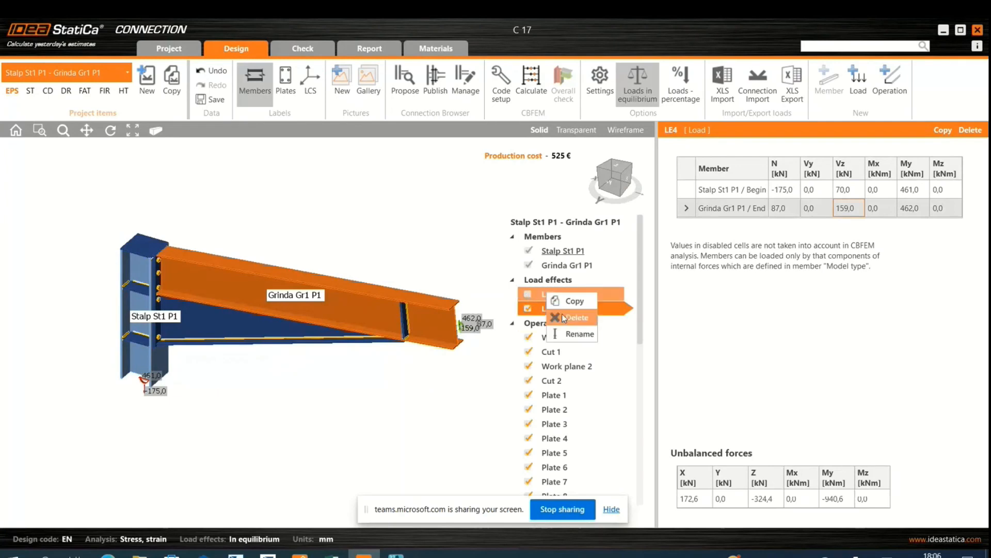
{"action": "left_click", "coordinate": [573, 320]}
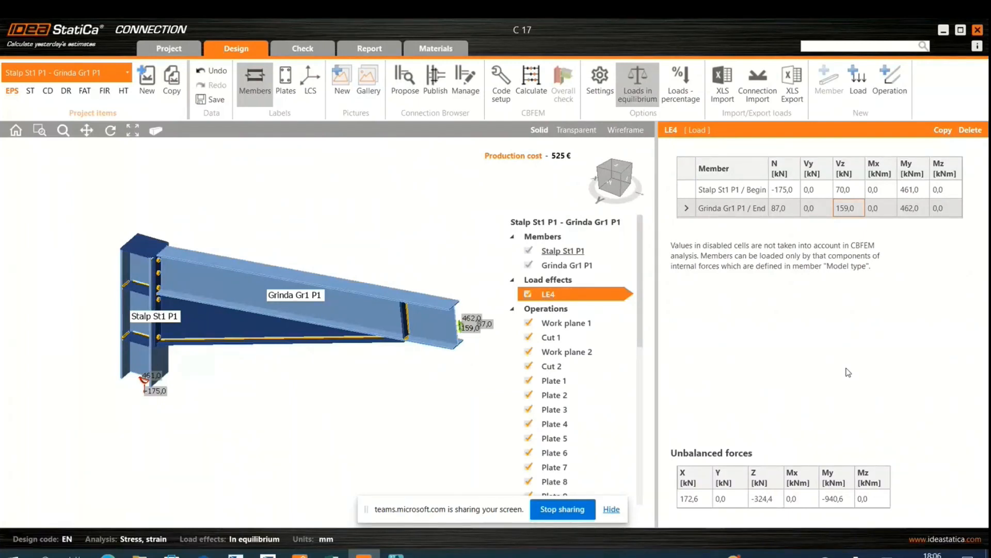
Step: Inspect the loaded joint model and run the CBFEM calculation for load effect LE4
{"action": "scroll", "coordinate": [488, 348], "scroll_direction": "up", "scroll_amount": 3}
{"action": "scroll", "coordinate": [487, 276], "scroll_direction": "down", "scroll_amount": 3}
{"action": "scroll", "coordinate": [185, 322], "scroll_direction": "up", "scroll_amount": 2}
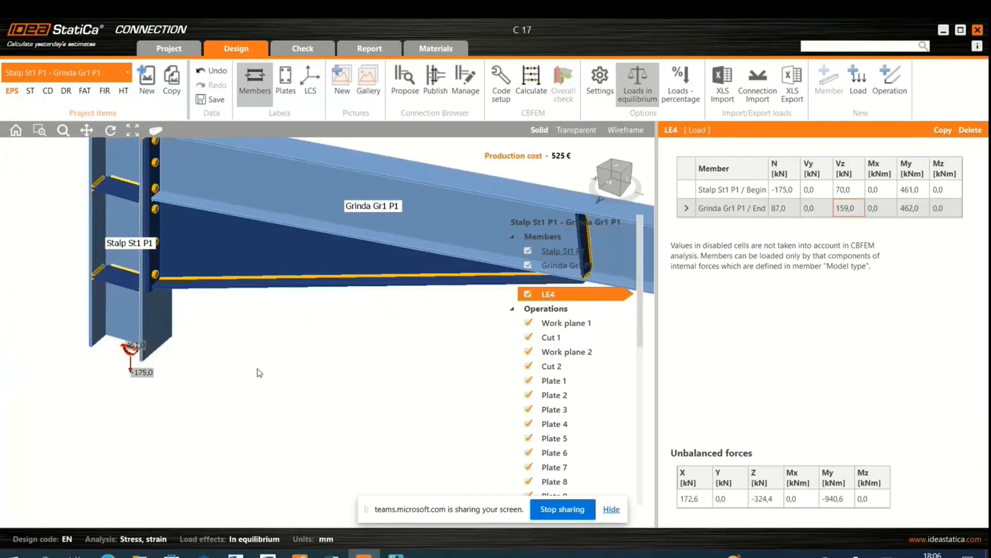
{"action": "scroll", "coordinate": [271, 385], "scroll_direction": "down", "scroll_amount": 2}
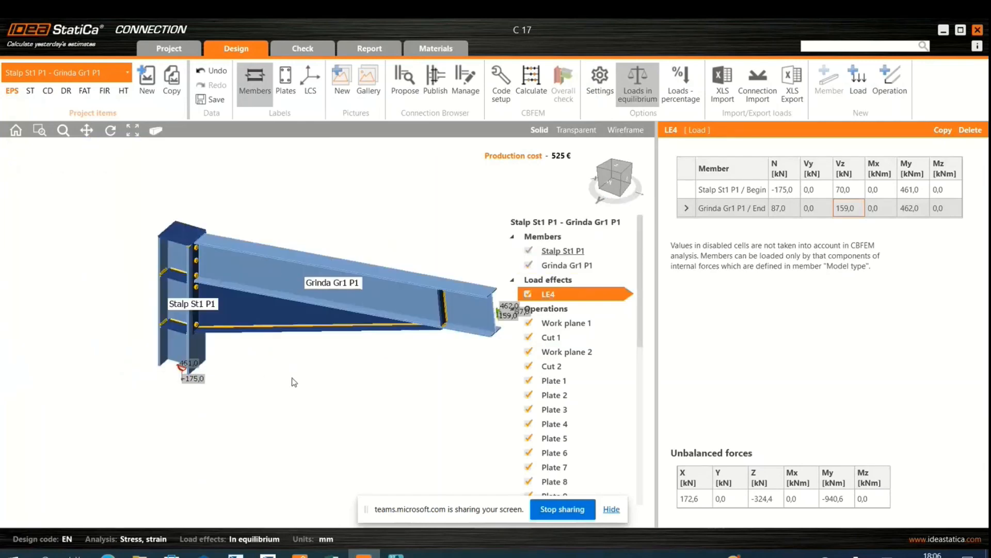
{"action": "left_click", "coordinate": [533, 78]}
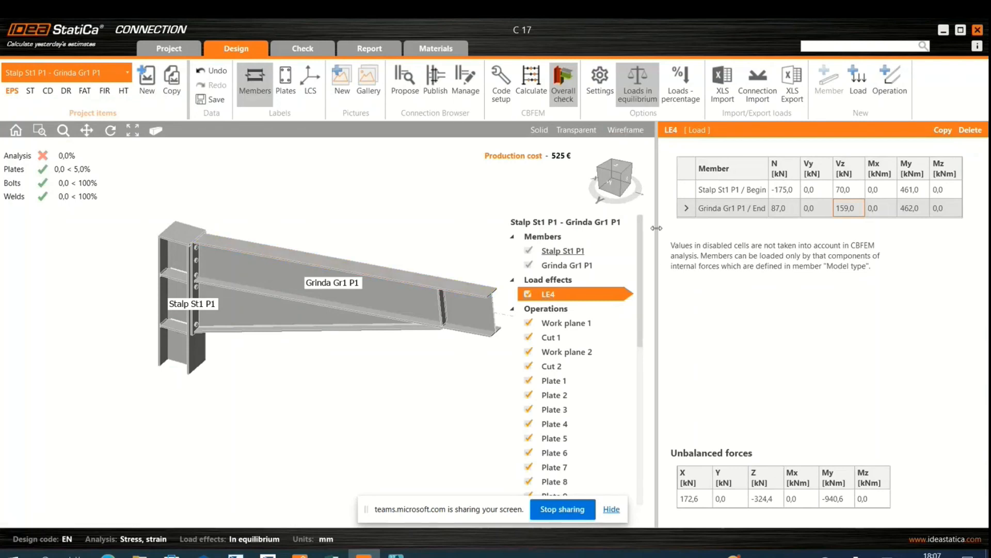
{"action": "scroll", "coordinate": [595, 299], "scroll_direction": "down", "scroll_amount": 2}
{"action": "scroll", "coordinate": [597, 325], "scroll_direction": "up", "scroll_amount": 1}
{"action": "scroll", "coordinate": [597, 326], "scroll_direction": "up", "scroll_amount": 1}
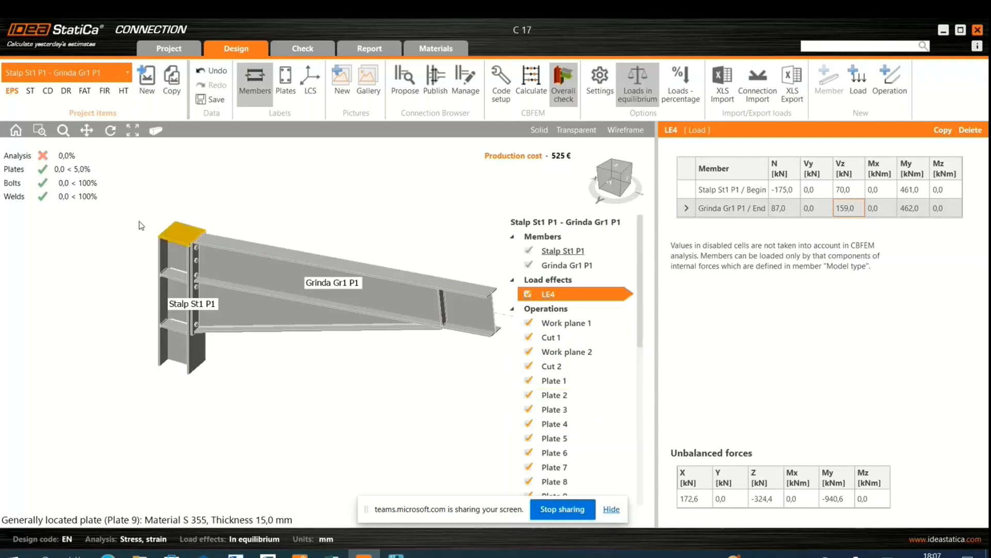
Step: Review the check results of joint C 17, going through the analysis status and the plate and bolt tables
{"action": "left_click", "coordinate": [307, 48]}
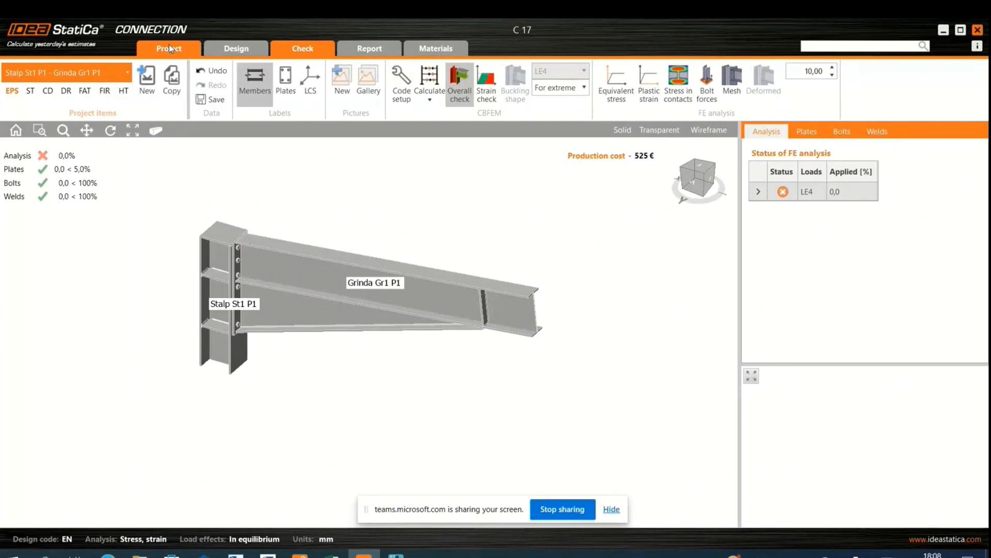
{"action": "left_click", "coordinate": [758, 195]}
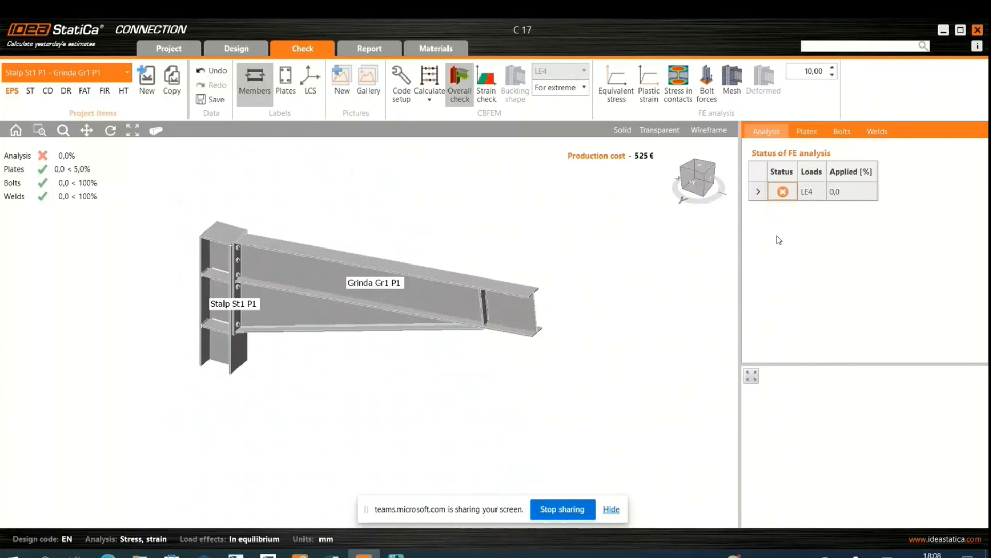
{"action": "left_click", "coordinate": [814, 139]}
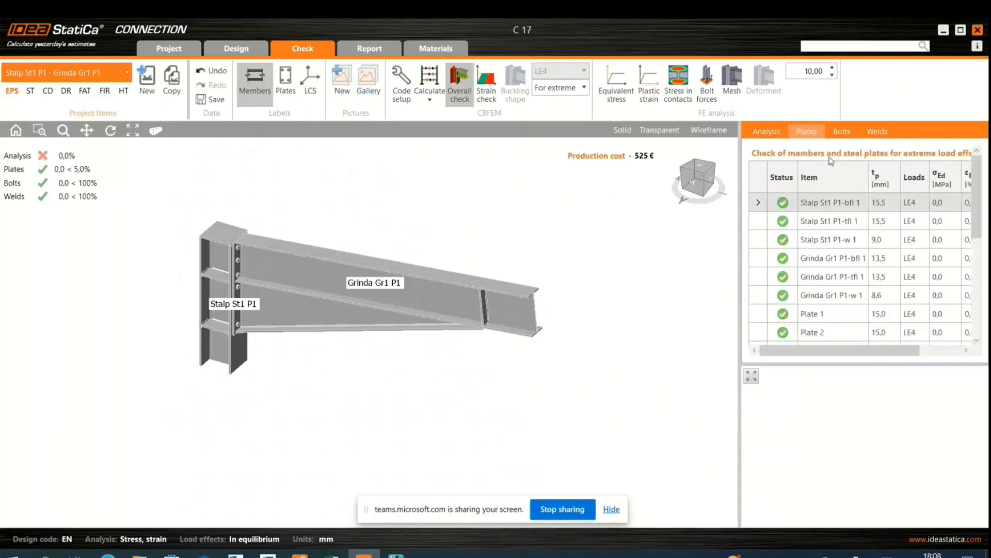
{"action": "scroll", "coordinate": [870, 192], "scroll_direction": "down", "scroll_amount": 5}
{"action": "scroll", "coordinate": [870, 192], "scroll_direction": "up", "scroll_amount": 3}
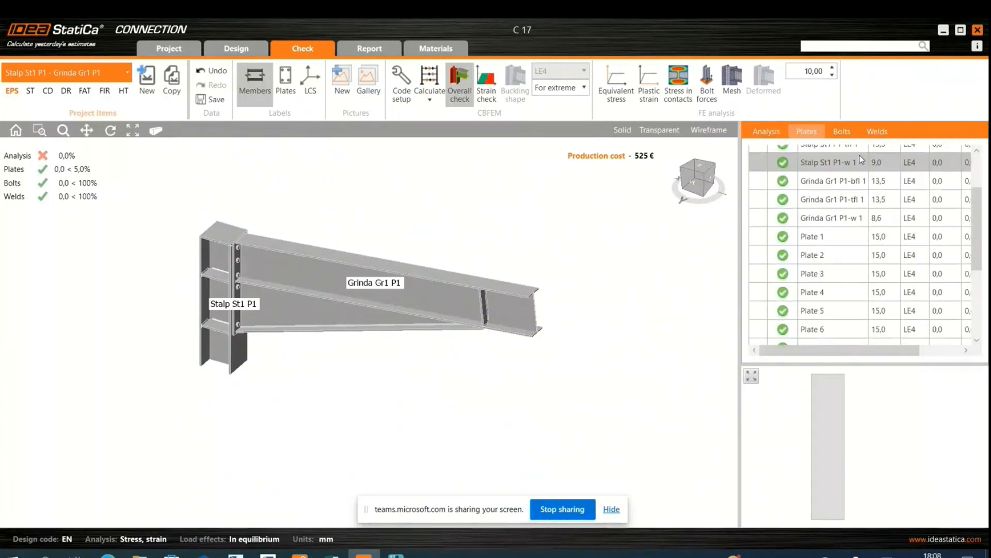
{"action": "left_click", "coordinate": [842, 131]}
{"action": "scroll", "coordinate": [888, 282], "scroll_direction": "down", "scroll_amount": 3}
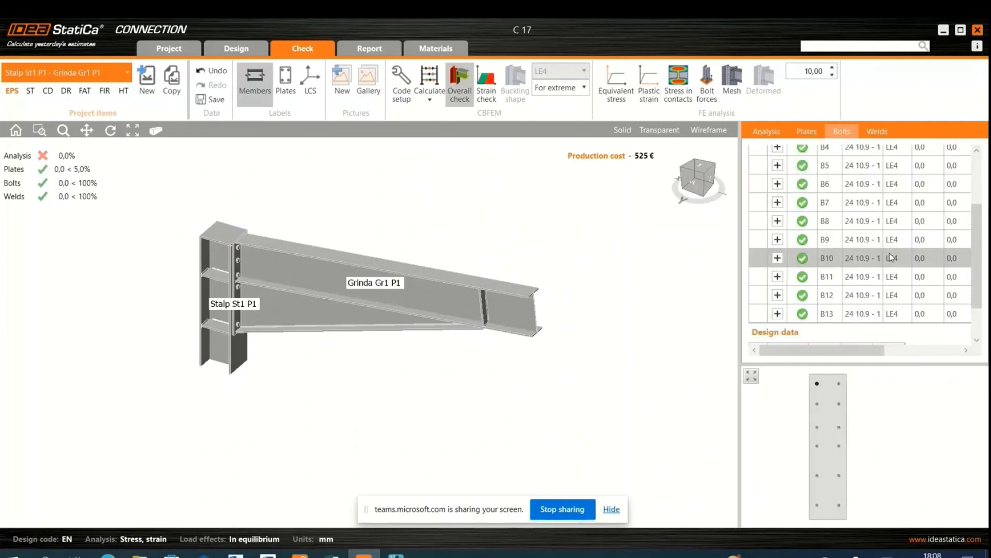
{"action": "scroll", "coordinate": [891, 237], "scroll_direction": "up", "scroll_amount": 3}
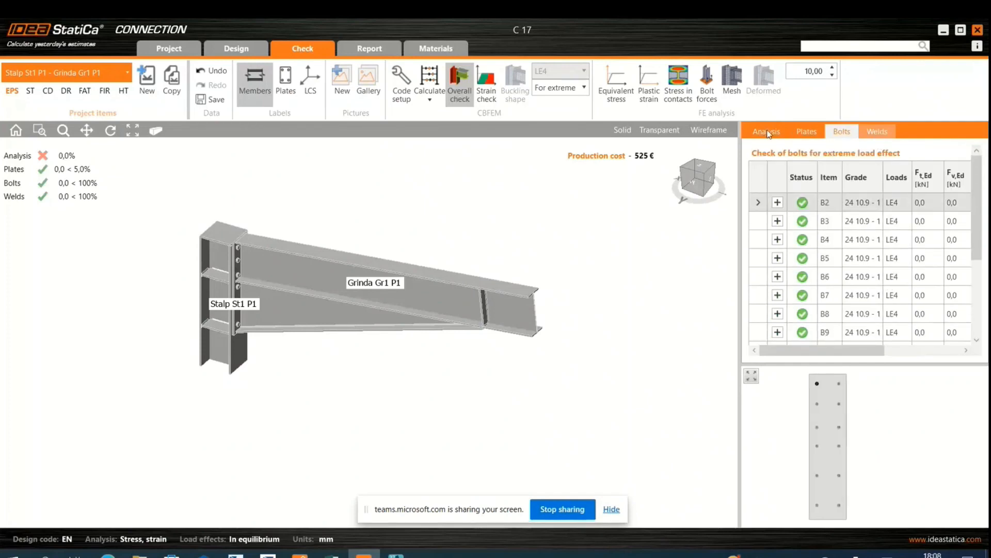
{"action": "left_click", "coordinate": [802, 135]}
{"action": "left_click", "coordinate": [756, 135]}
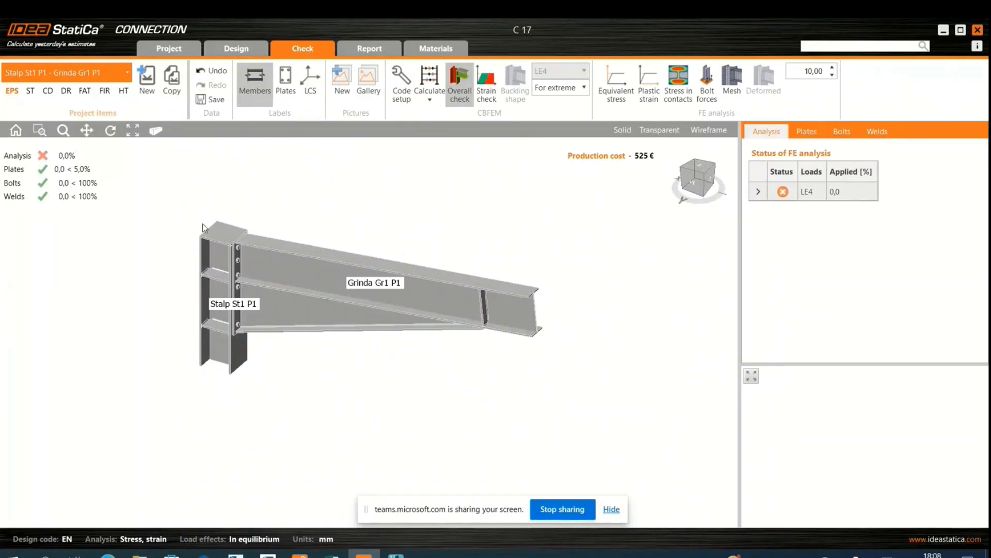
Step: Return to the joint's design view and look through the proposed connection templates without applying any
{"action": "left_click", "coordinate": [240, 45]}
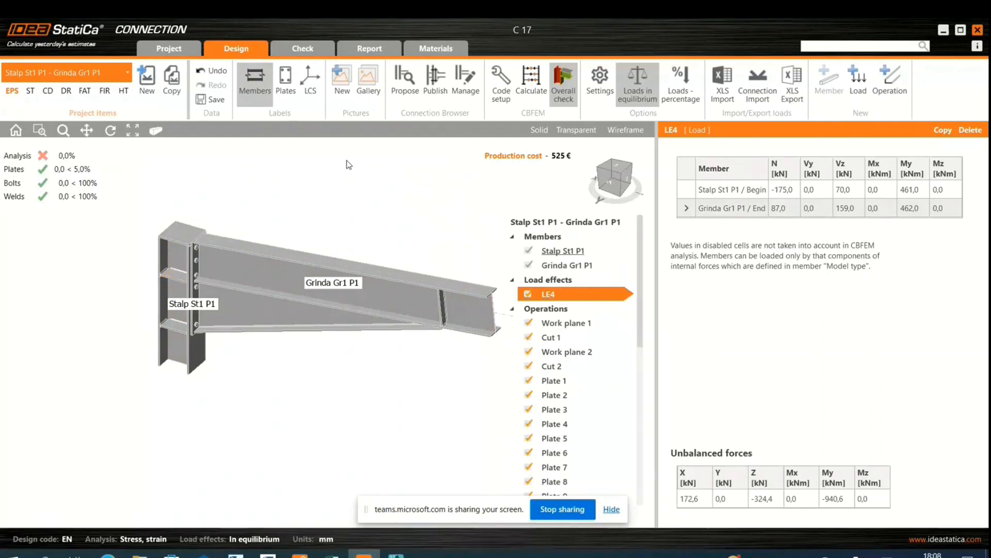
{"action": "left_click", "coordinate": [435, 102]}
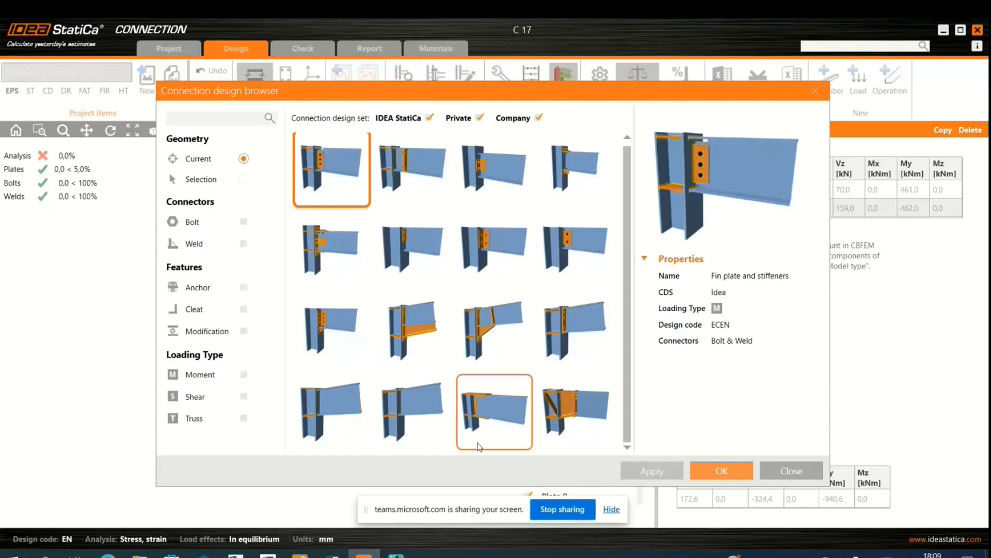
{"action": "key", "text": "Escape"}
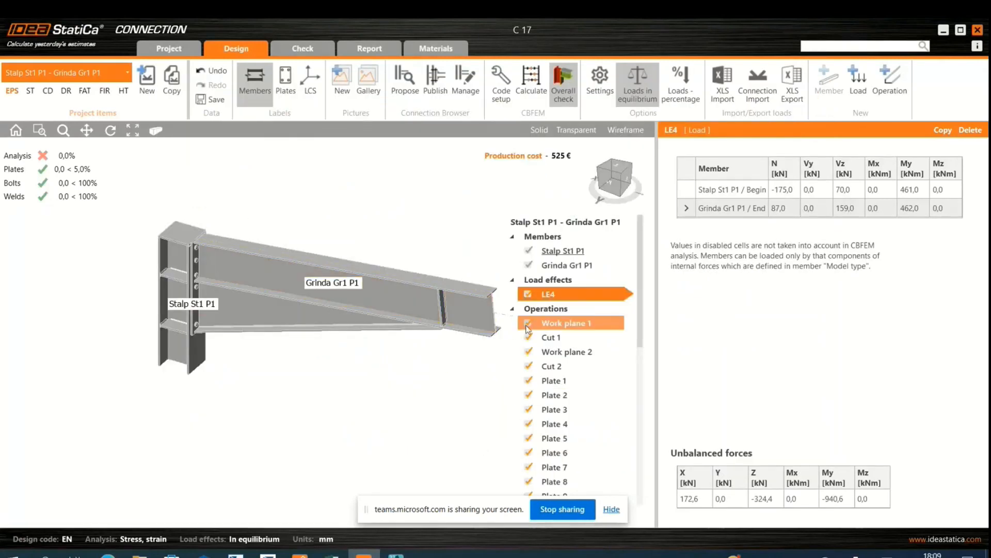
{"action": "scroll", "coordinate": [297, 418], "scroll_direction": "down", "scroll_amount": 3}
Step: Switch to File Explorer and open the recent connection file Conn-16 in IDEA StatiCa
{"action": "left_click", "coordinate": [139, 555]}
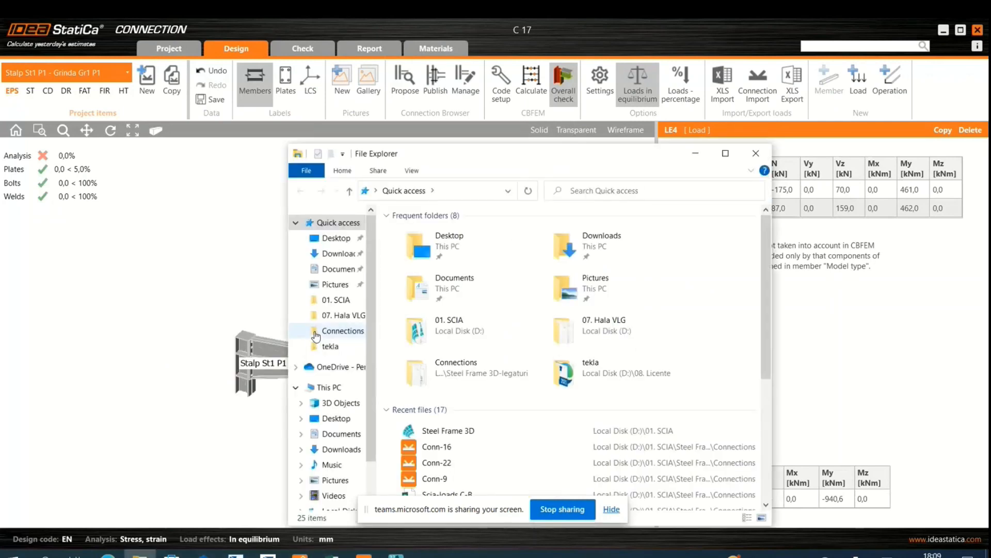
{"action": "left_click_drag", "start_coordinate": [521, 169], "coordinate": [465, 102]}
{"action": "scroll", "coordinate": [273, 266], "scroll_direction": "down", "scroll_amount": 2}
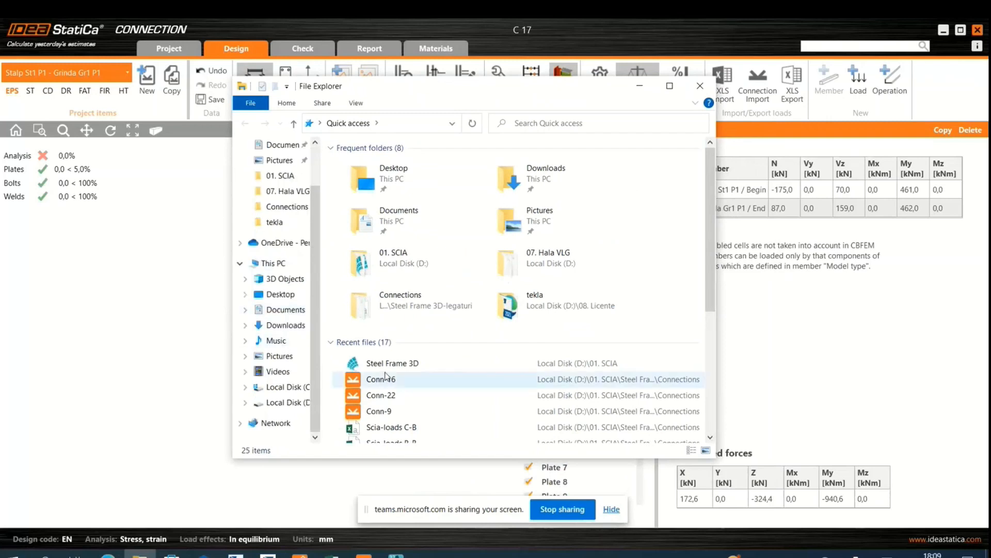
{"action": "left_click", "coordinate": [399, 381]}
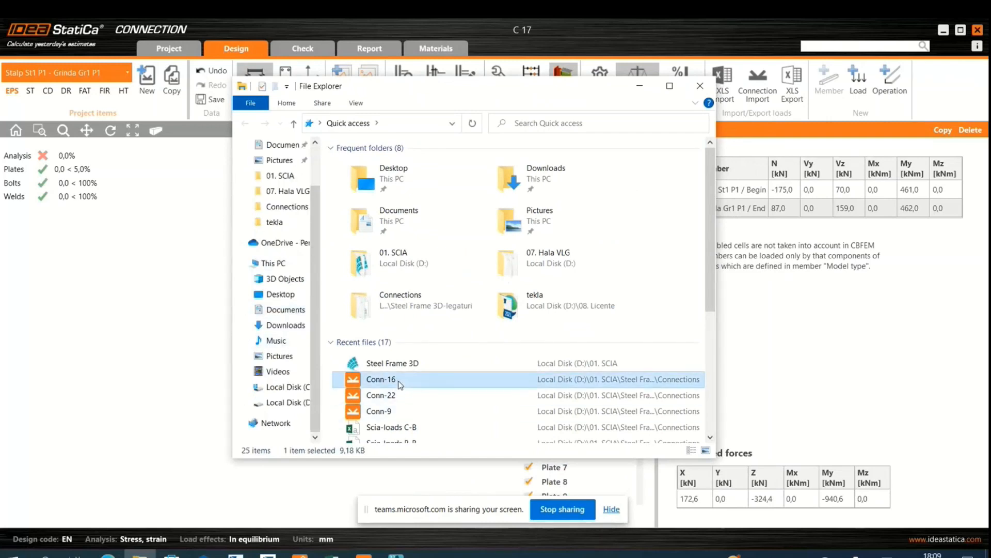
{"action": "double_click", "coordinate": [399, 383]}
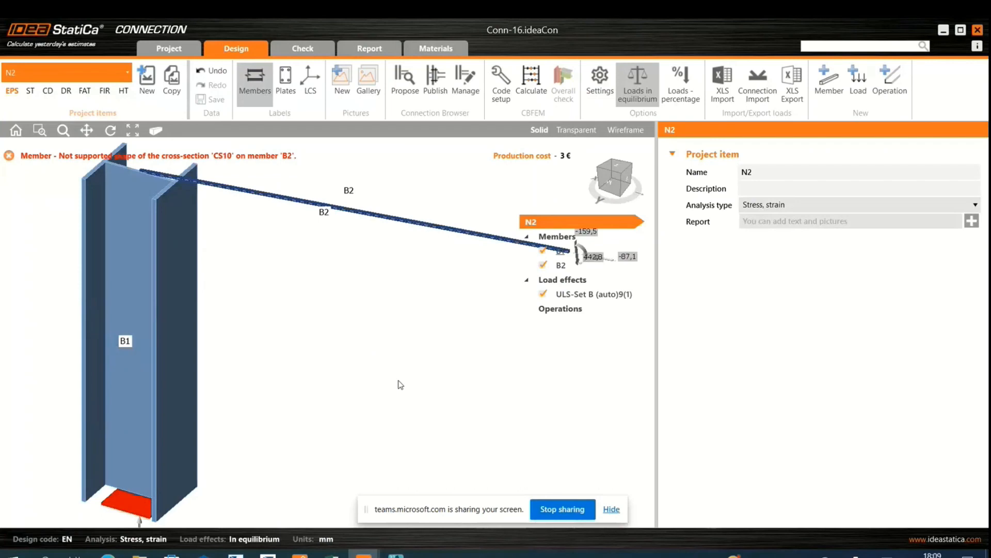
Step: Change the cross-section of member B2 to 14 - IPE400
{"action": "left_click", "coordinate": [459, 239]}
{"action": "left_click", "coordinate": [942, 171]}
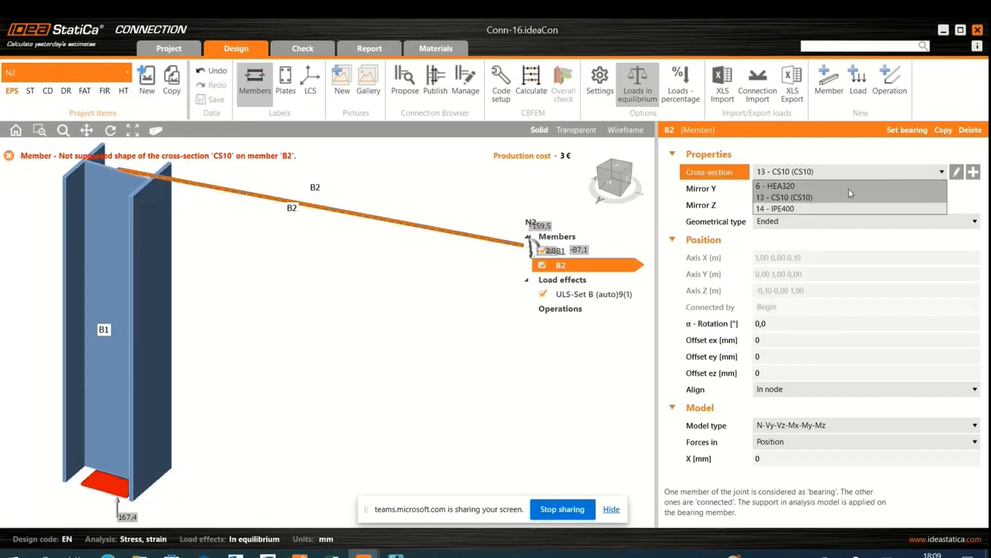
{"action": "left_click", "coordinate": [815, 208]}
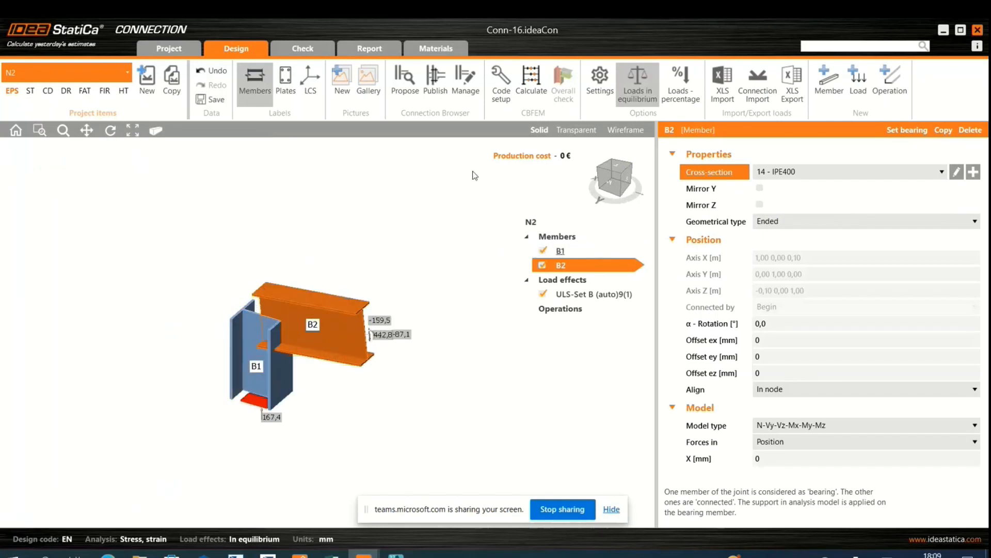
Step: Apply the proposed template End plate with widener 2 to the joint, with M22 10.9 as the default bolt
{"action": "left_click", "coordinate": [405, 80]}
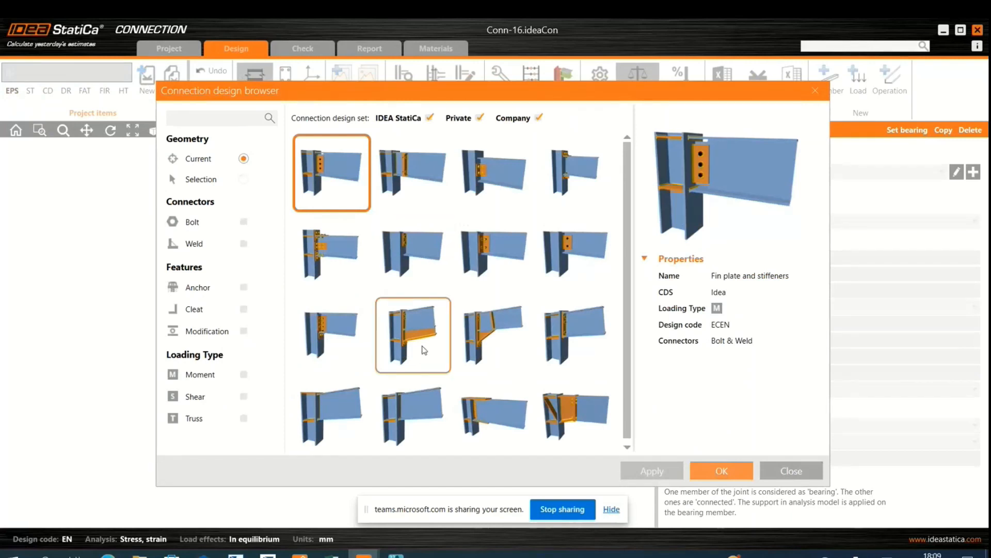
{"action": "left_click", "coordinate": [424, 350]}
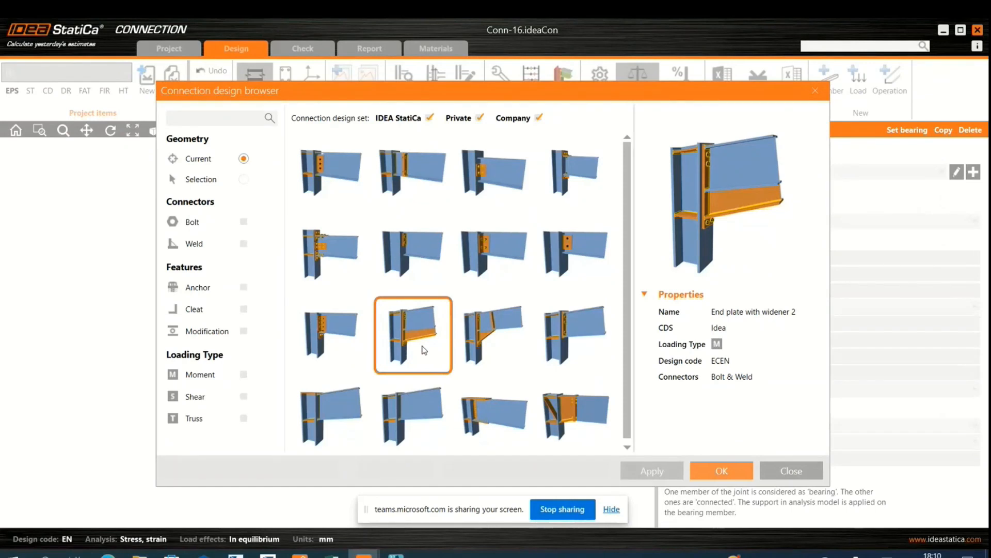
{"action": "left_click", "coordinate": [722, 474]}
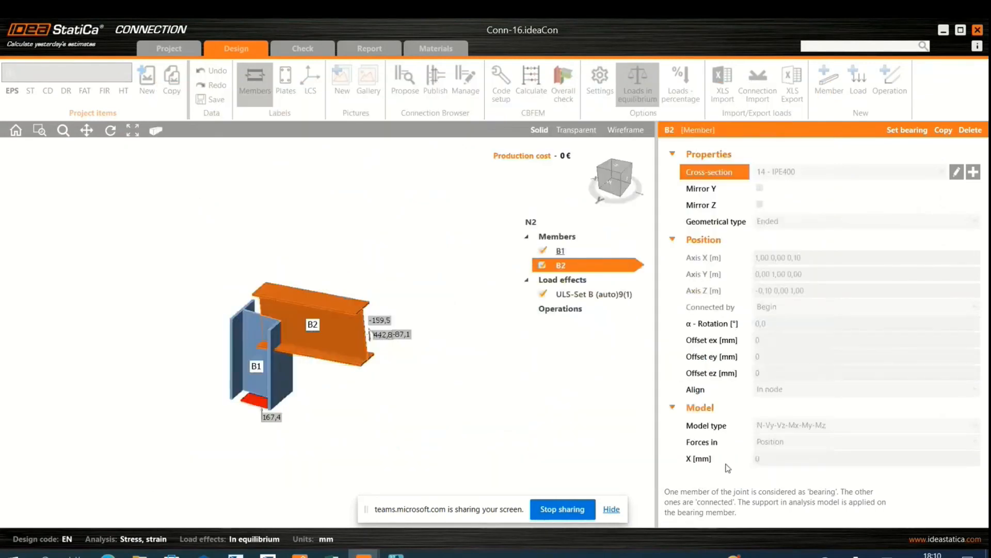
{"action": "left_click", "coordinate": [639, 206]}
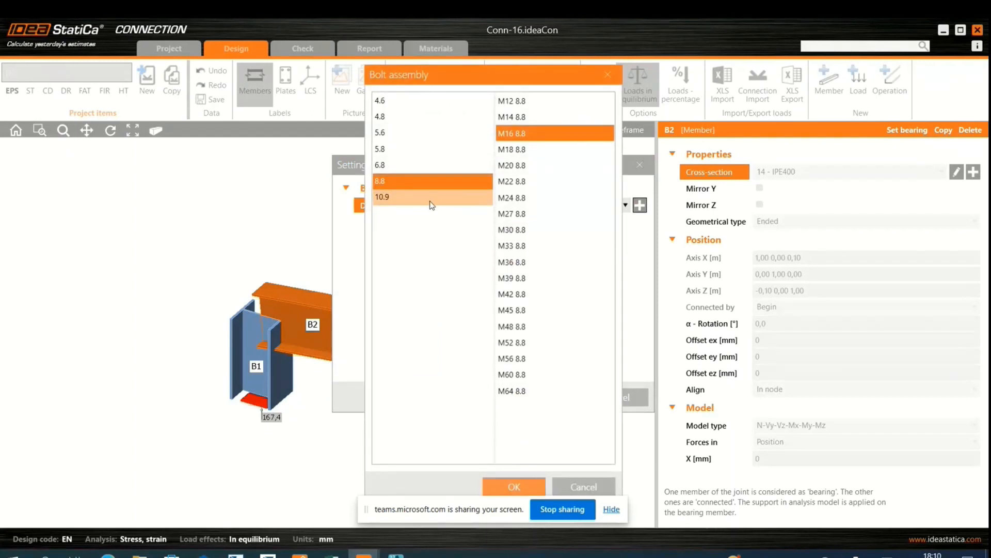
{"action": "left_click", "coordinate": [432, 204]}
{"action": "left_click", "coordinate": [547, 186]}
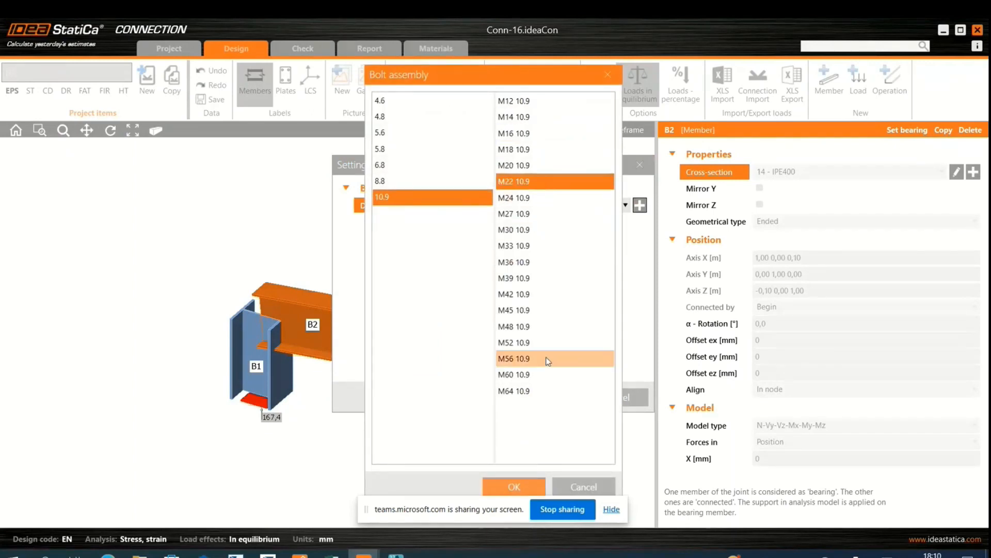
{"action": "left_click", "coordinate": [515, 486]}
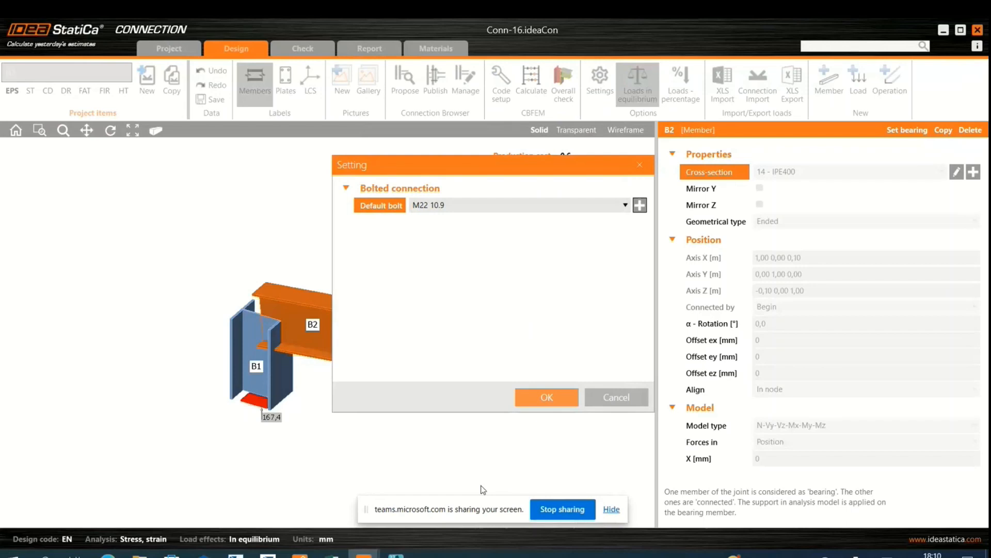
{"action": "left_click", "coordinate": [548, 402]}
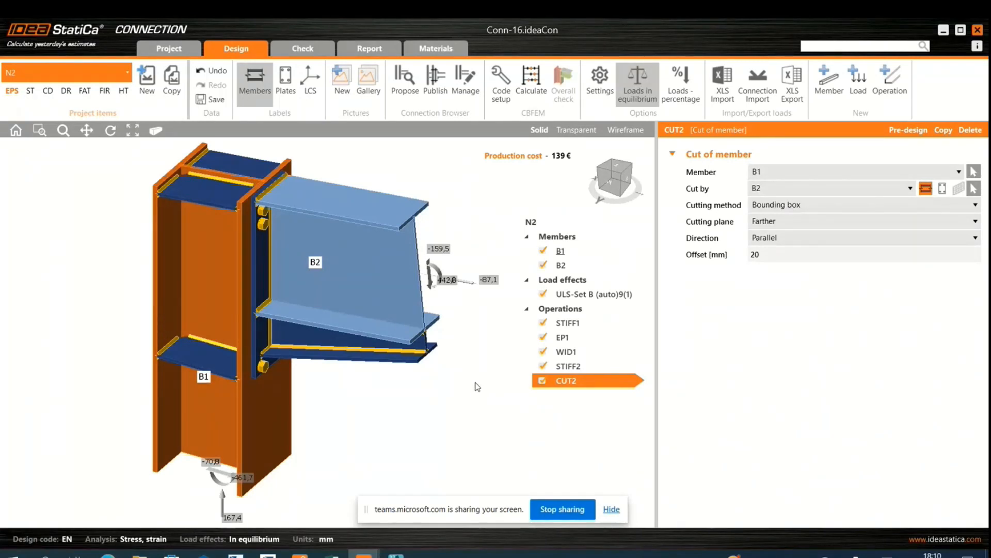
{"action": "left_click", "coordinate": [569, 326]}
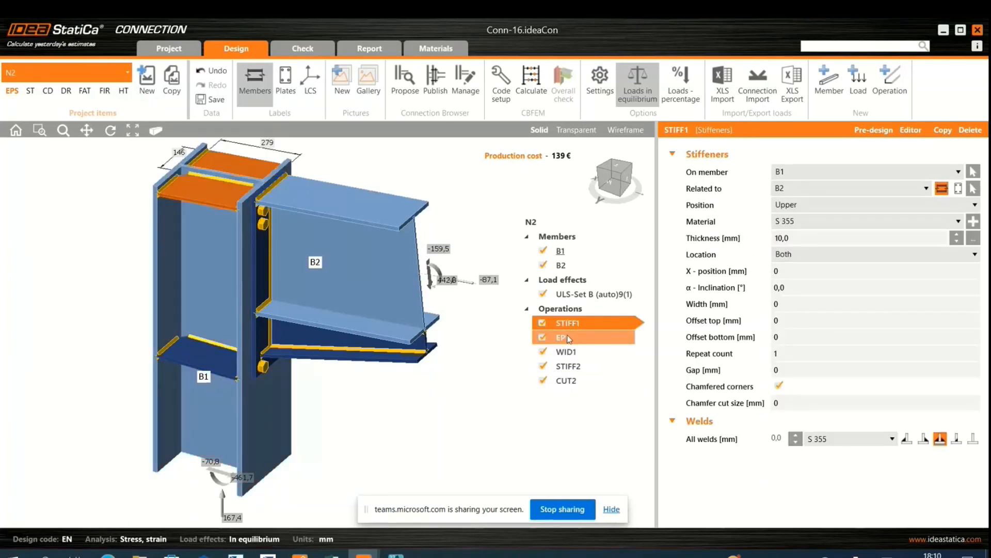
{"action": "left_click", "coordinate": [569, 338]}
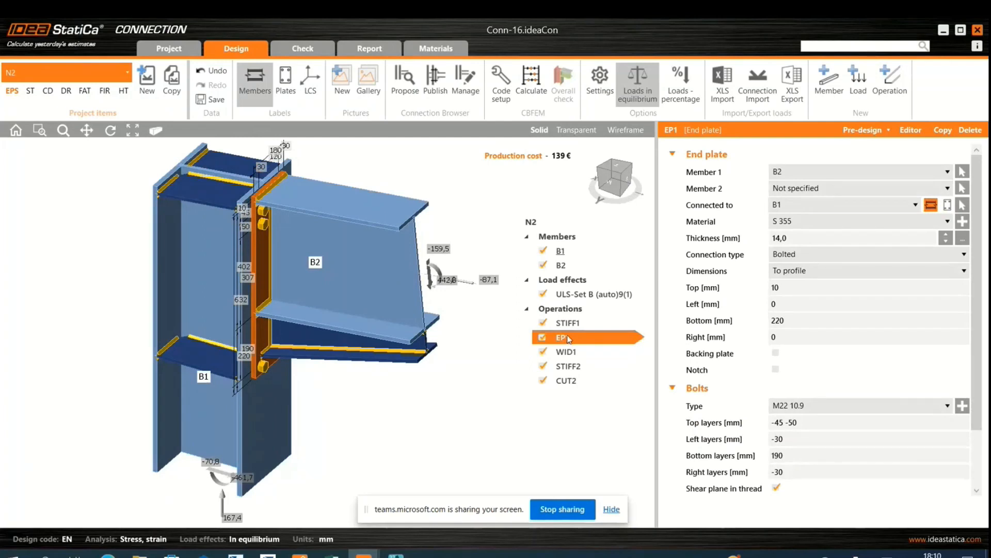
{"action": "left_click", "coordinate": [829, 423]}
{"action": "left_click_drag", "start_coordinate": [797, 422], "coordinate": [786, 423]}
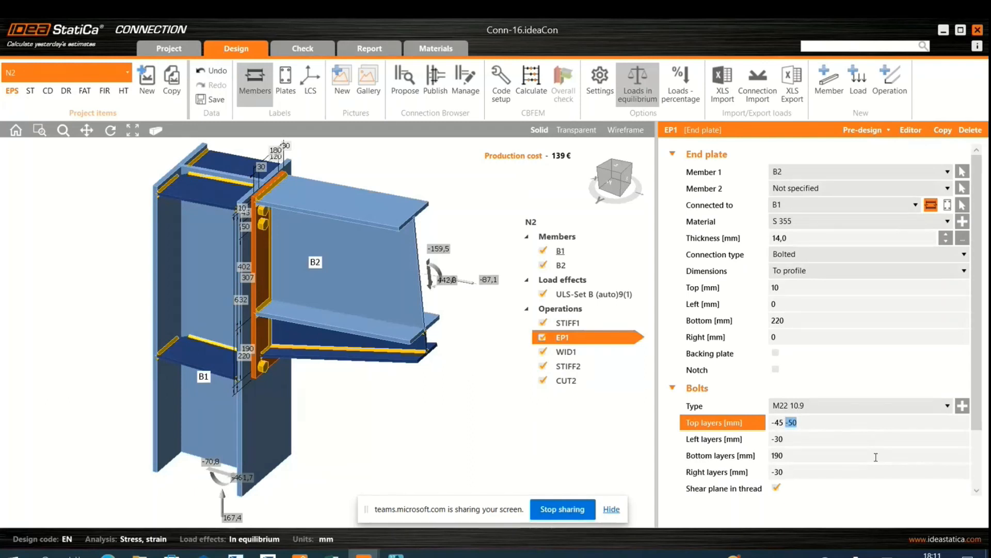
{"action": "type", "text": "-100 -100 -100"}
{"action": "key", "text": "Tab"}
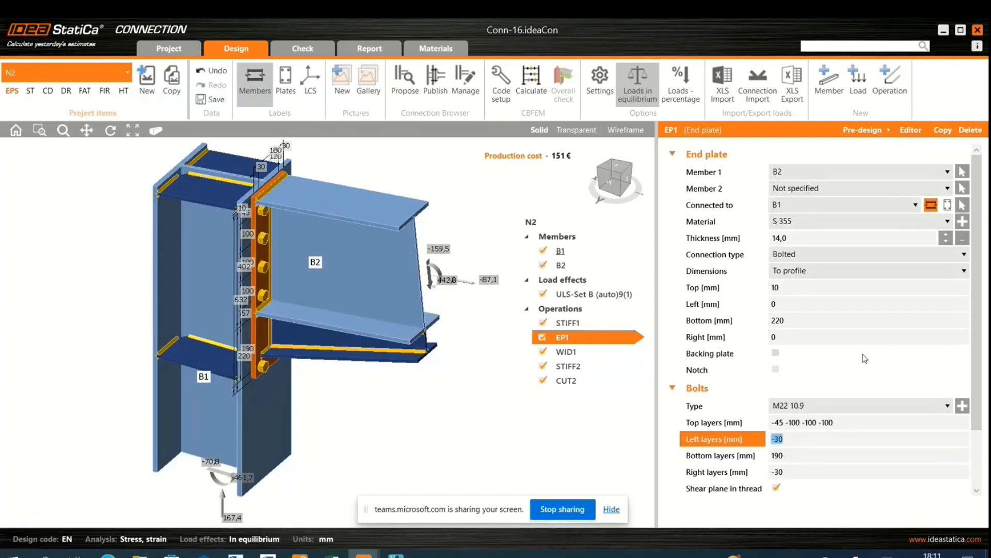
Step: Resize widener WID1 to a width of 500 mm and a depth of 2000 mm
{"action": "left_click", "coordinate": [595, 353]}
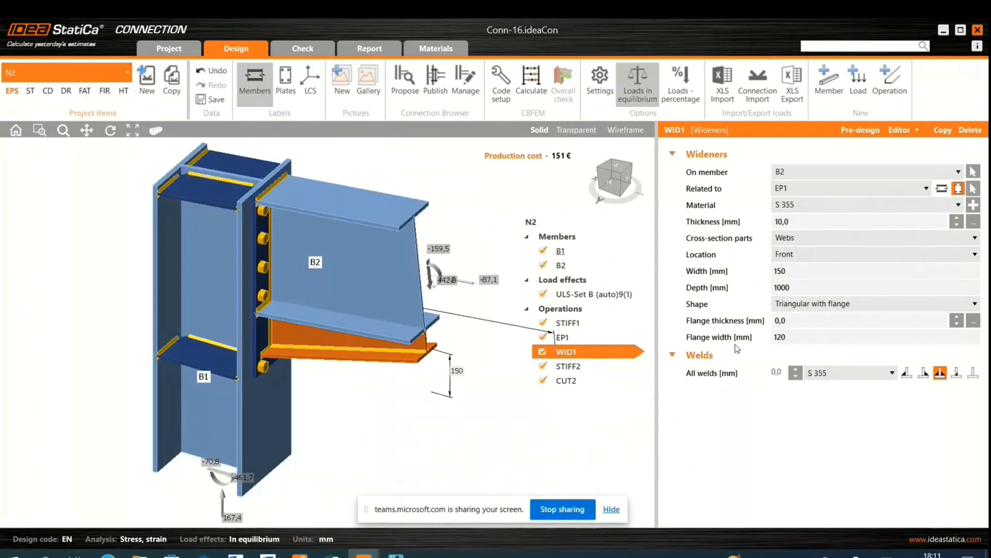
{"action": "left_click", "coordinate": [818, 272]}
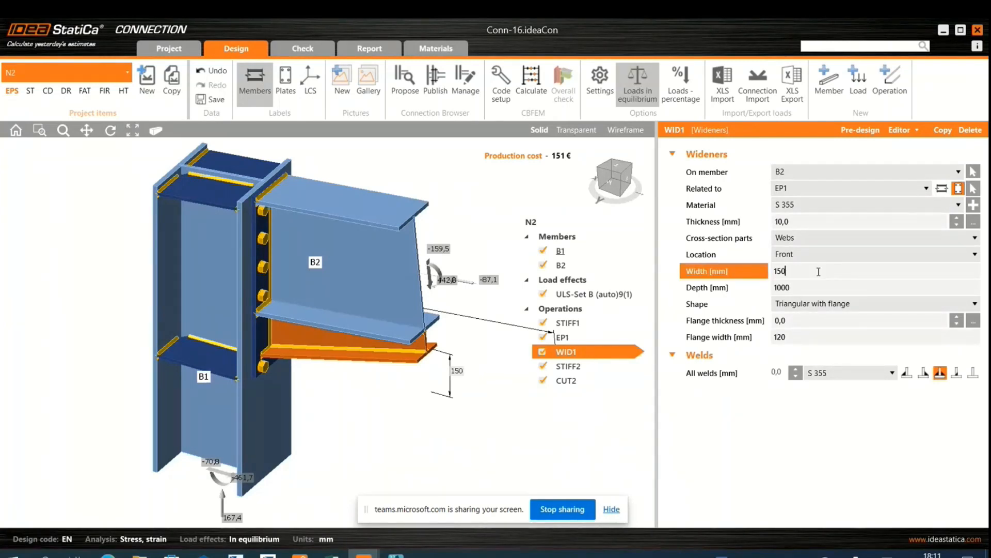
{"action": "double_click", "coordinate": [816, 271]}
{"action": "type", "text": "5000"}
{"action": "key", "text": "BackSpace"}
{"action": "key", "text": "Tab"}
{"action": "type", "text": "200"}
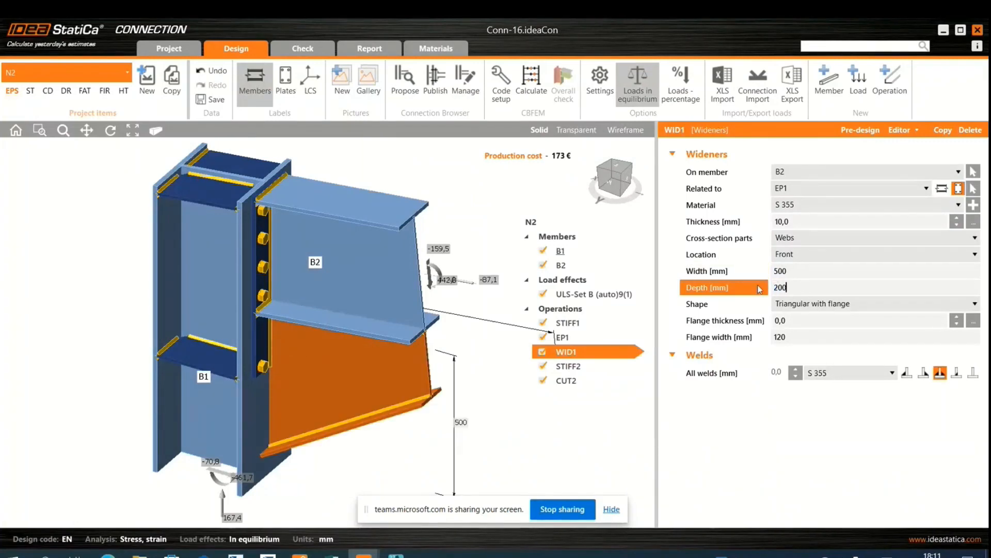
{"action": "type", "text": "0"}
{"action": "key", "text": "Tab"}
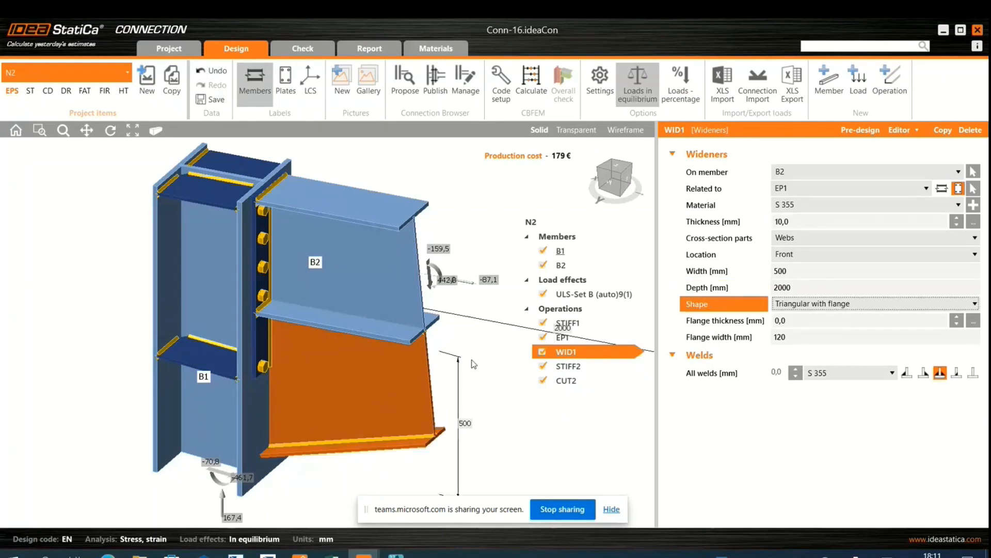
Step: Extend end plate EP1 below the beam by setting its bottom dimension to 600 mm
{"action": "left_click", "coordinate": [592, 330]}
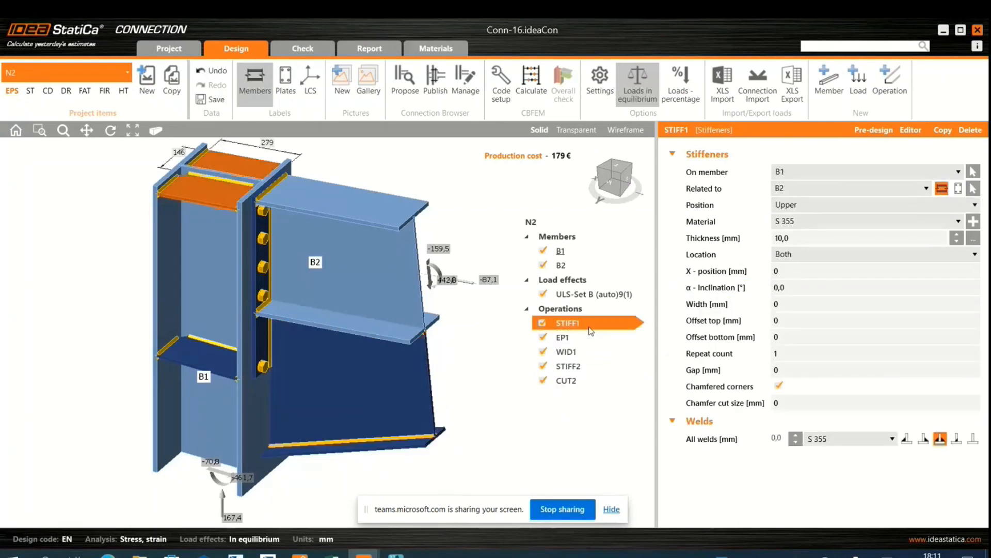
{"action": "left_click", "coordinate": [582, 342]}
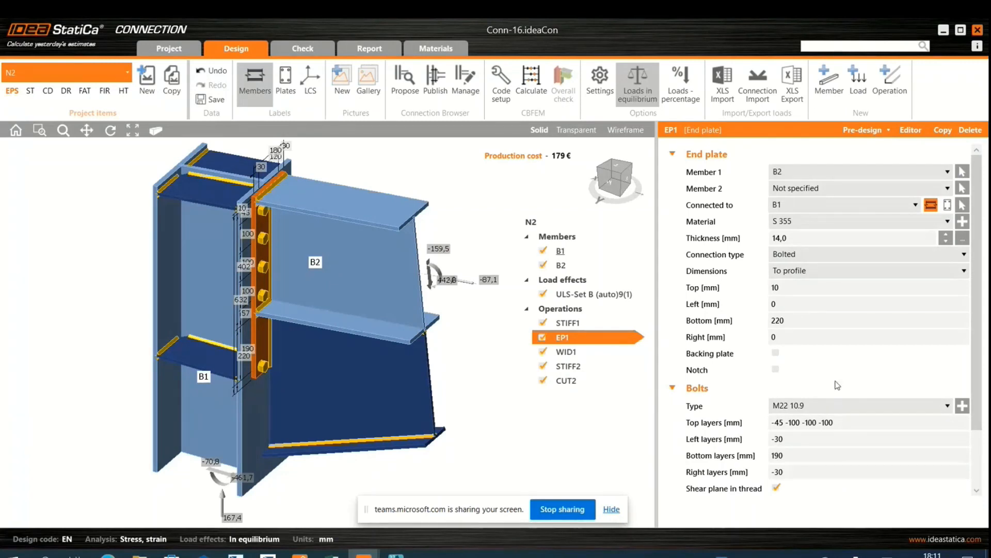
{"action": "left_click", "coordinate": [804, 321]}
{"action": "left_click_drag", "start_coordinate": [803, 323], "coordinate": [753, 325]}
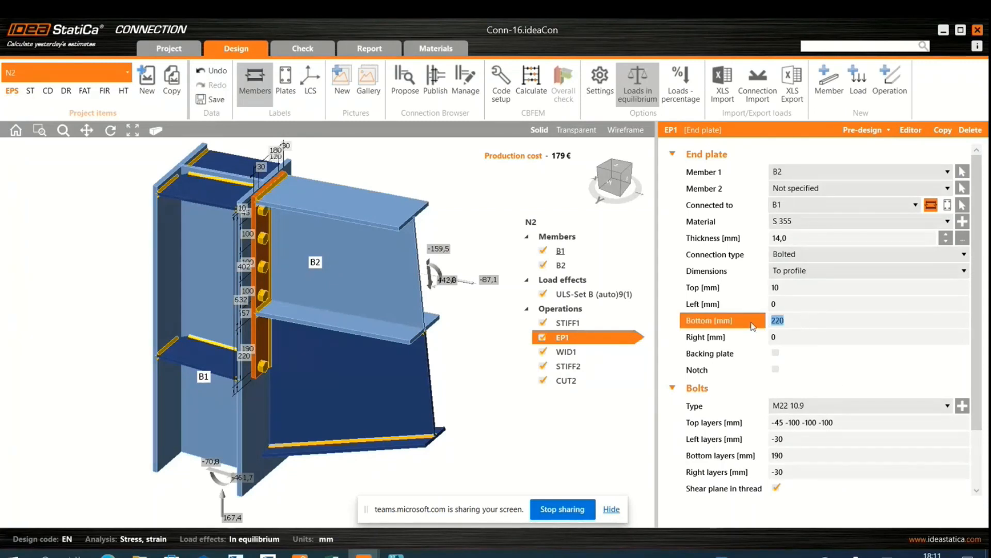
{"action": "type", "text": "600"}
{"action": "key", "text": "Tab"}
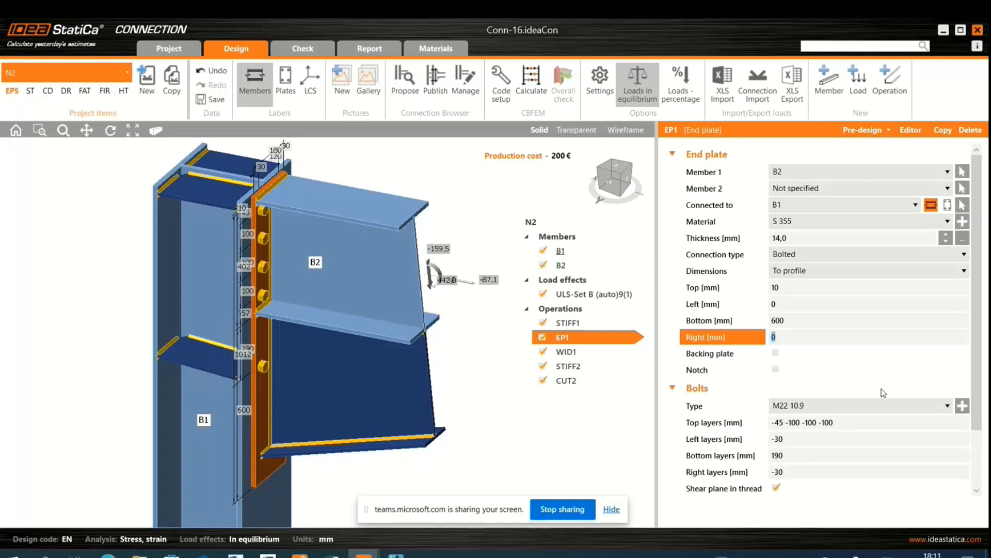
Step: Add two bolt rows at 100 mm spacing to EP1's bottom layers, making them 190 100 100 mm
{"action": "left_click", "coordinate": [801, 459]}
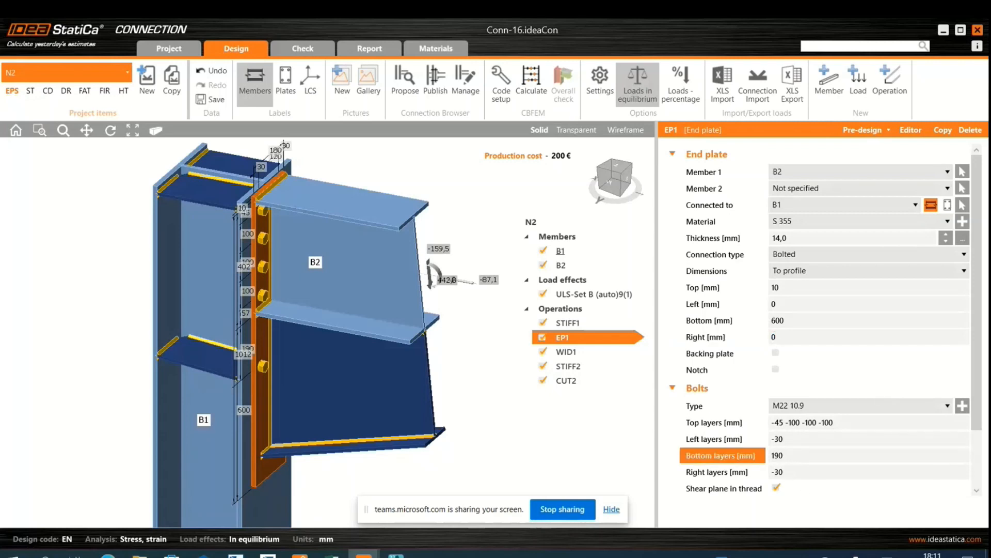
{"action": "type", "text": "100"}
{"action": "key", "text": "Tab"}
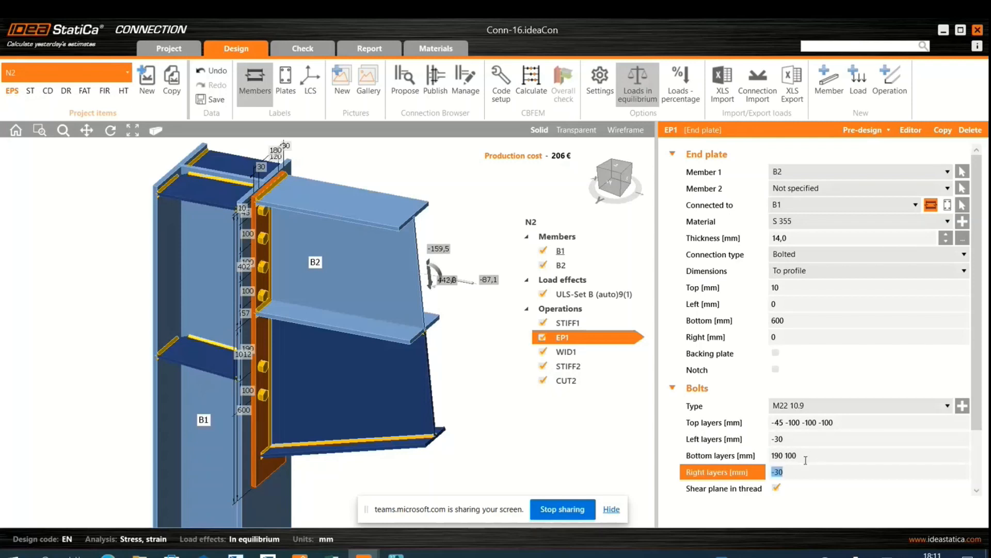
{"action": "left_click", "coordinate": [805, 457]}
{"action": "type", "text": "100"}
{"action": "key", "text": "Tab"}
{"action": "scroll", "coordinate": [673, 265], "scroll_direction": "down", "scroll_amount": 3}
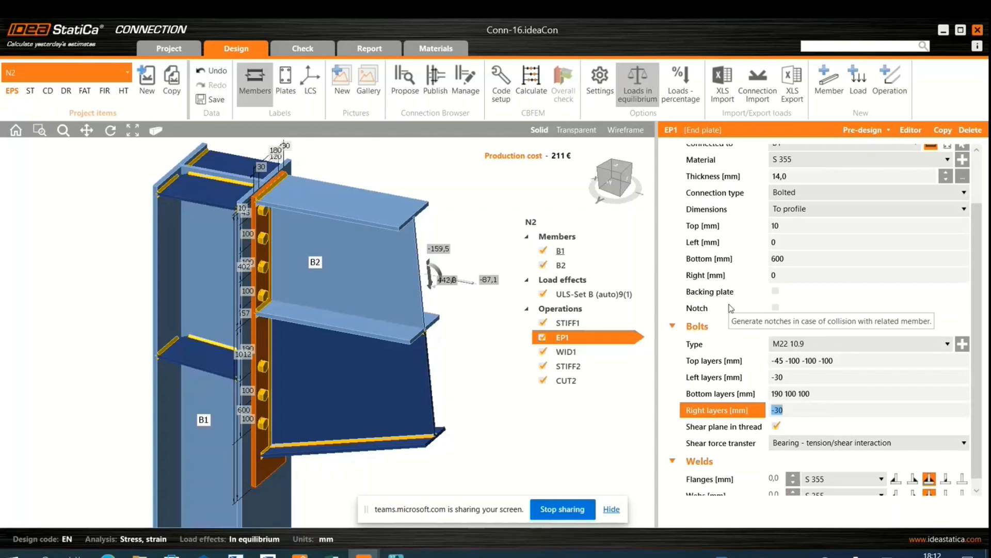
Step: Try X-positions of 500 mm and 600 mm for the lower column stiffener STIFF2
{"action": "left_click", "coordinate": [595, 354]}
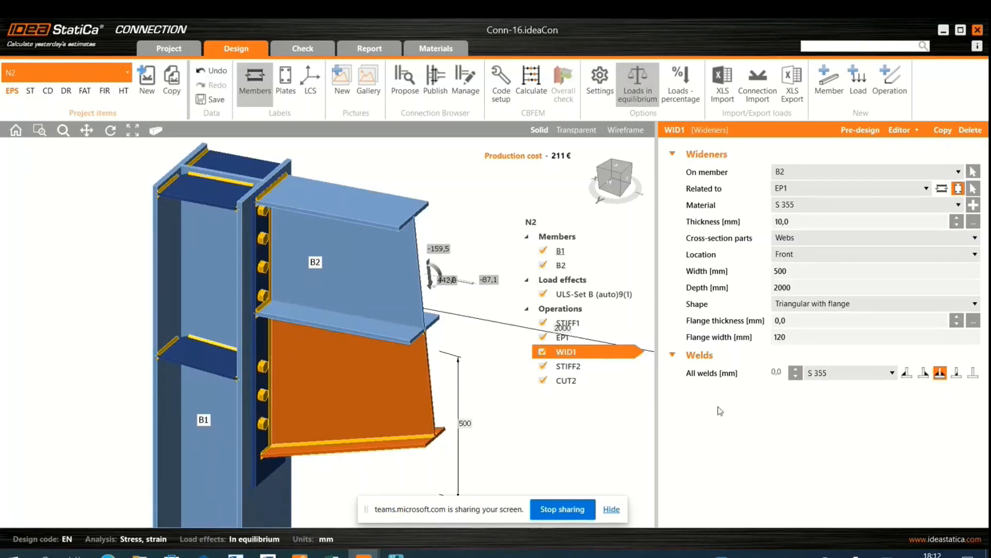
{"action": "left_click", "coordinate": [584, 367]}
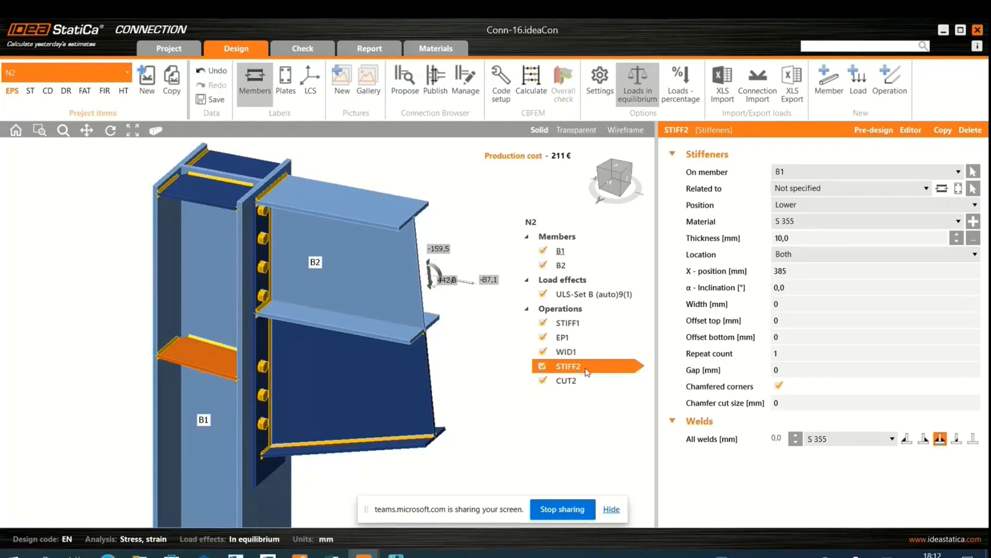
{"action": "left_click", "coordinate": [577, 381]}
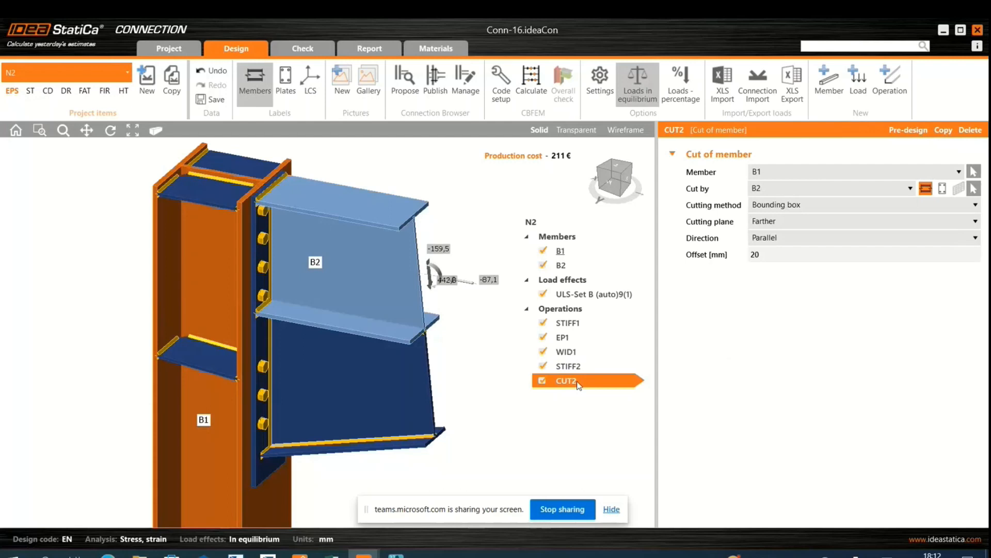
{"action": "left_click", "coordinate": [576, 368]}
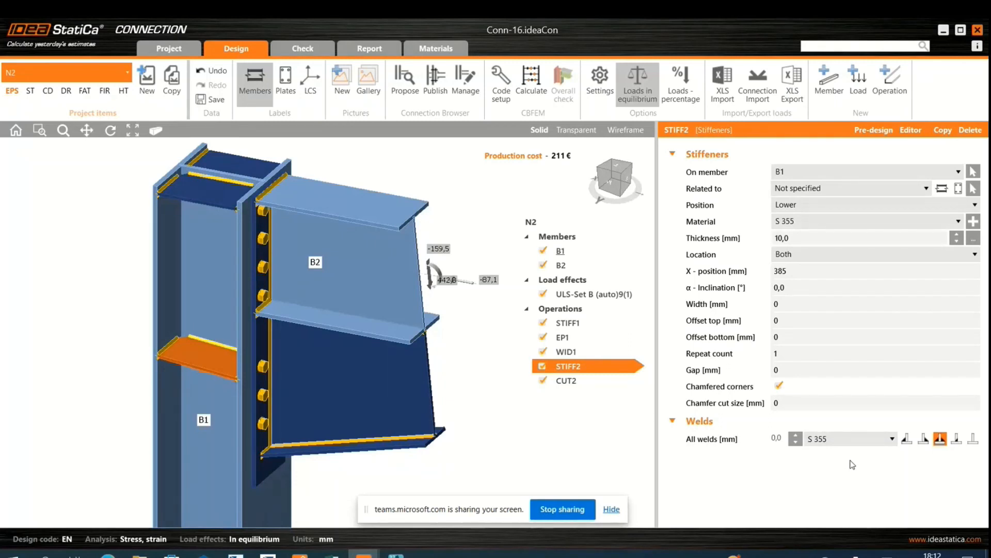
{"action": "left_click", "coordinate": [800, 276]}
{"action": "left_click_drag", "start_coordinate": [800, 275], "coordinate": [774, 273]}
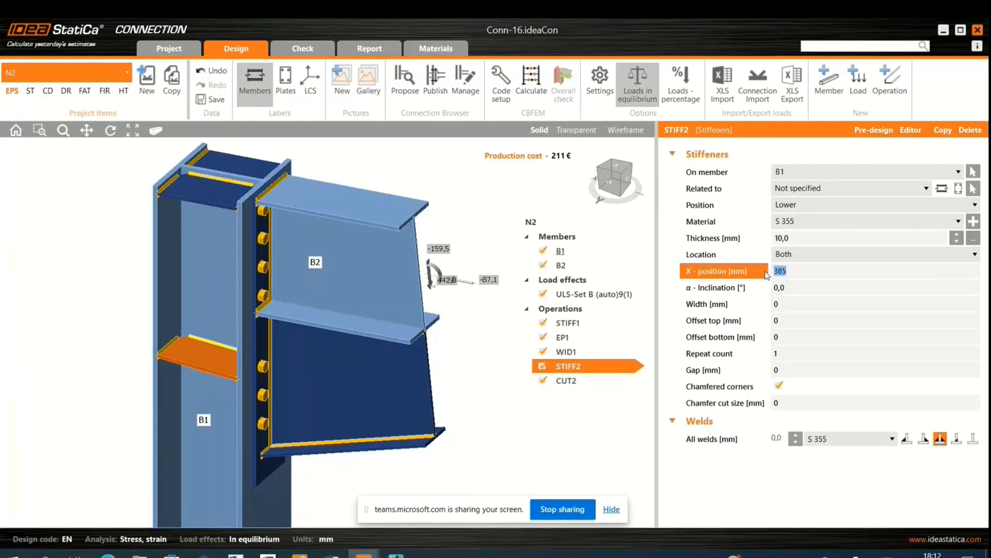
{"action": "type", "text": "500"}
{"action": "key", "text": "Tab"}
{"action": "left_click_drag", "start_coordinate": [806, 274], "coordinate": [768, 277]}
{"action": "type", "text": "600"}
{"action": "key", "text": "Tab"}
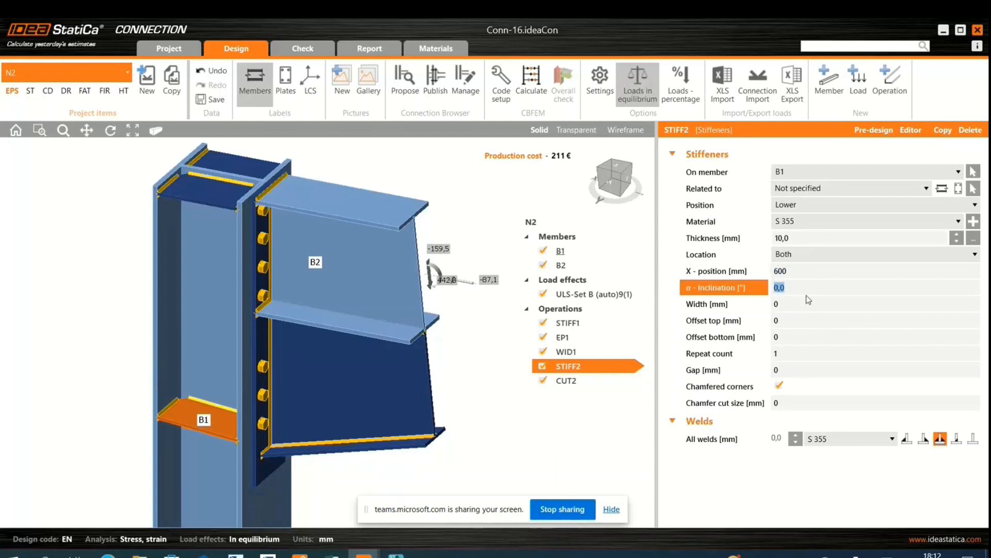
Step: Set the X-position of the lower column stiffener STIFF2 to 650 mm
{"action": "left_click_drag", "start_coordinate": [810, 273], "coordinate": [773, 277]}
{"action": "type", "text": "650"}
{"action": "key", "text": "Tab"}
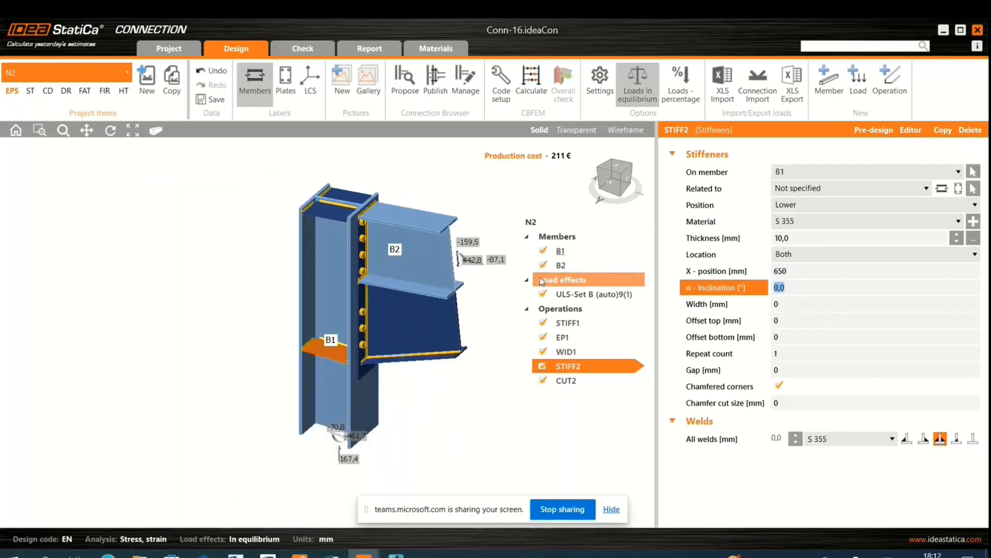
Step: Run the stress/strain analysis of joint N2 and display the overall check on the model
{"action": "scroll", "coordinate": [339, 406], "scroll_direction": "up", "scroll_amount": 5}
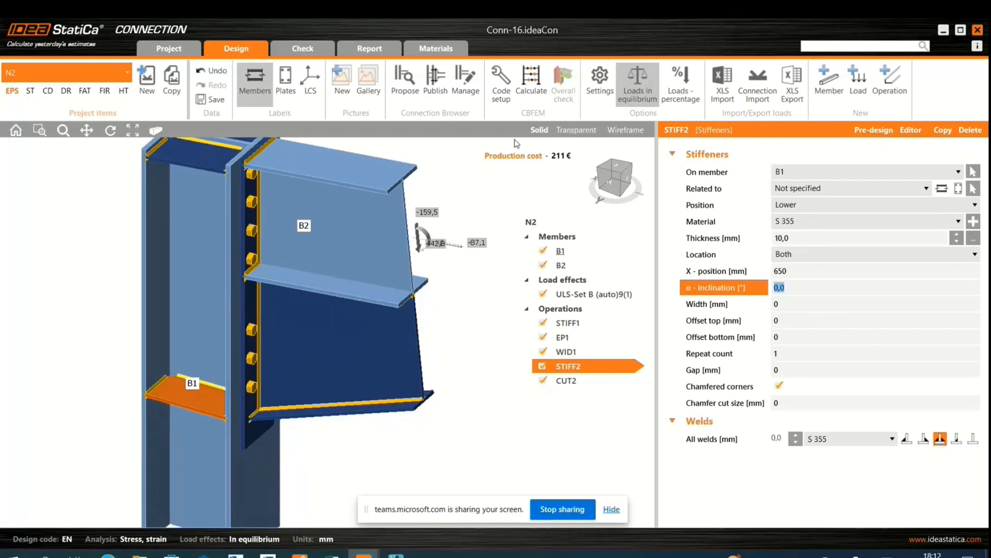
{"action": "scroll", "coordinate": [380, 338], "scroll_direction": "down", "scroll_amount": 3}
{"action": "scroll", "coordinate": [458, 285], "scroll_direction": "up", "scroll_amount": 3}
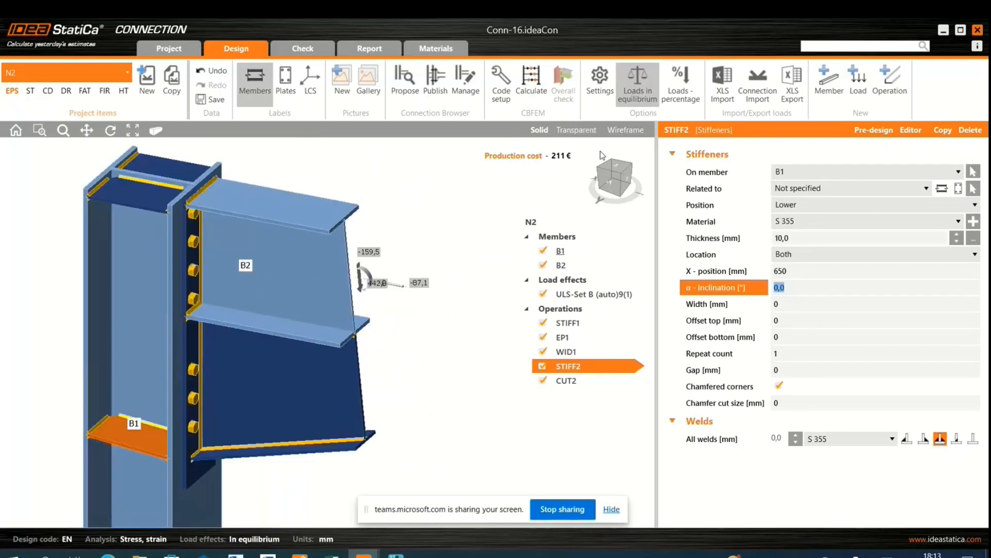
{"action": "left_click", "coordinate": [540, 78]}
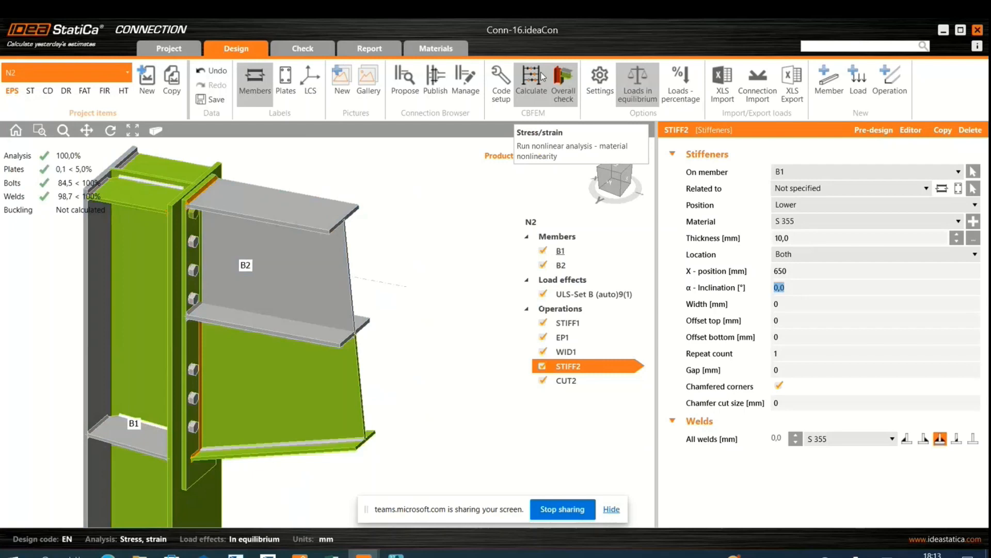
{"action": "left_click", "coordinate": [563, 85]}
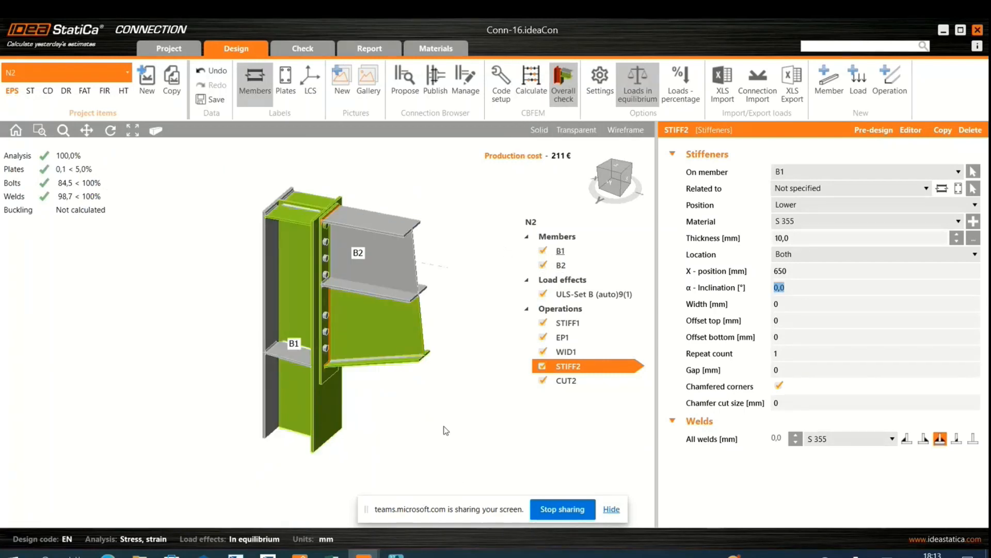
Step: Go to the joint's check results and display the strain check on the model
{"action": "scroll", "coordinate": [457, 382], "scroll_direction": "up", "scroll_amount": 2}
{"action": "scroll", "coordinate": [459, 403], "scroll_direction": "down", "scroll_amount": 1}
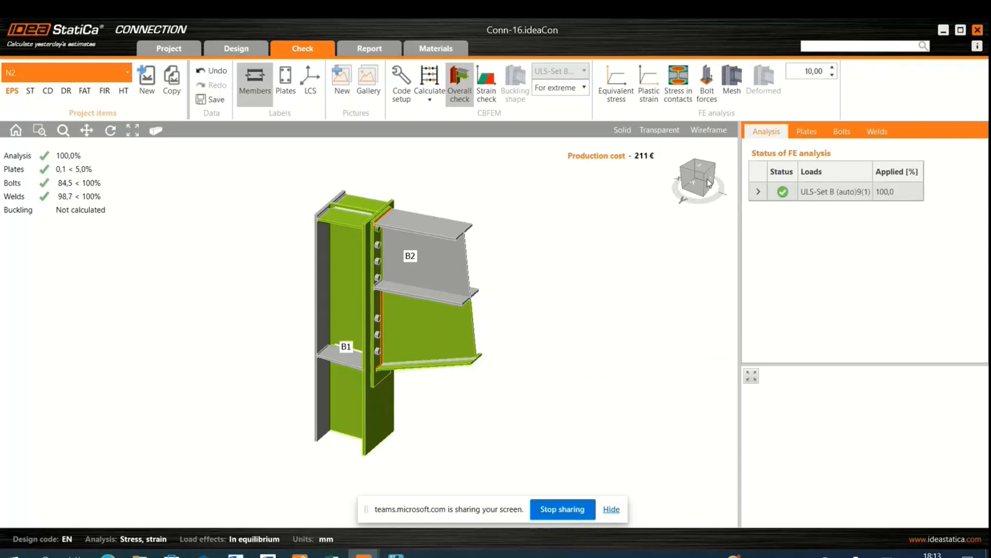
{"action": "left_click", "coordinate": [488, 93]}
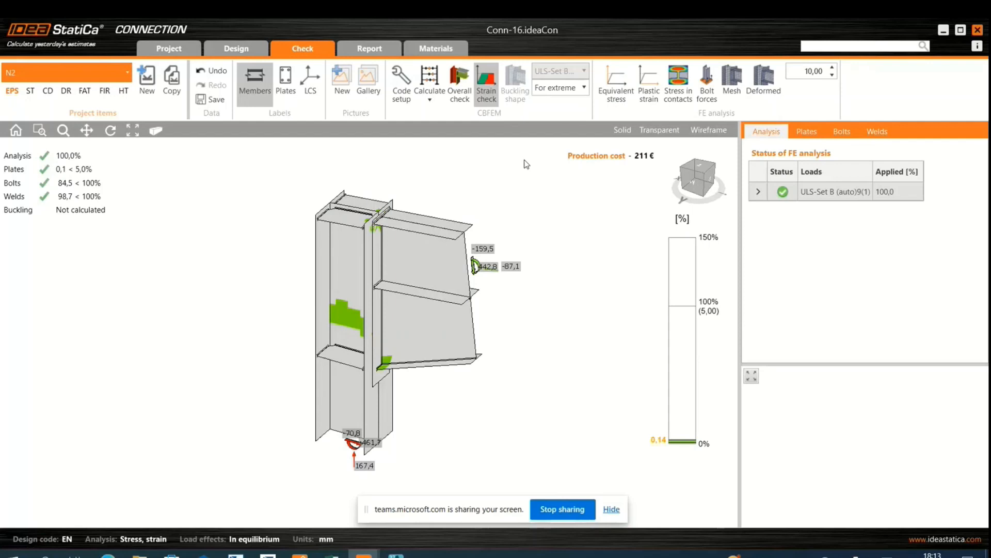
Step: Display the stress in contacts, bolt forces, finite element mesh and deformed shape on the joint model
{"action": "left_click", "coordinate": [678, 86]}
{"action": "left_click", "coordinate": [688, 101]}
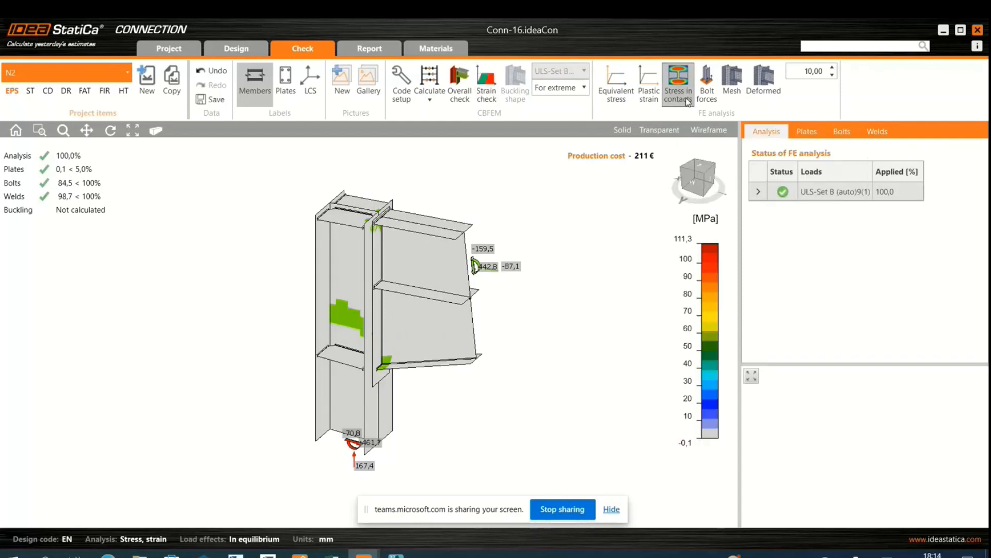
{"action": "left_click", "coordinate": [708, 100]}
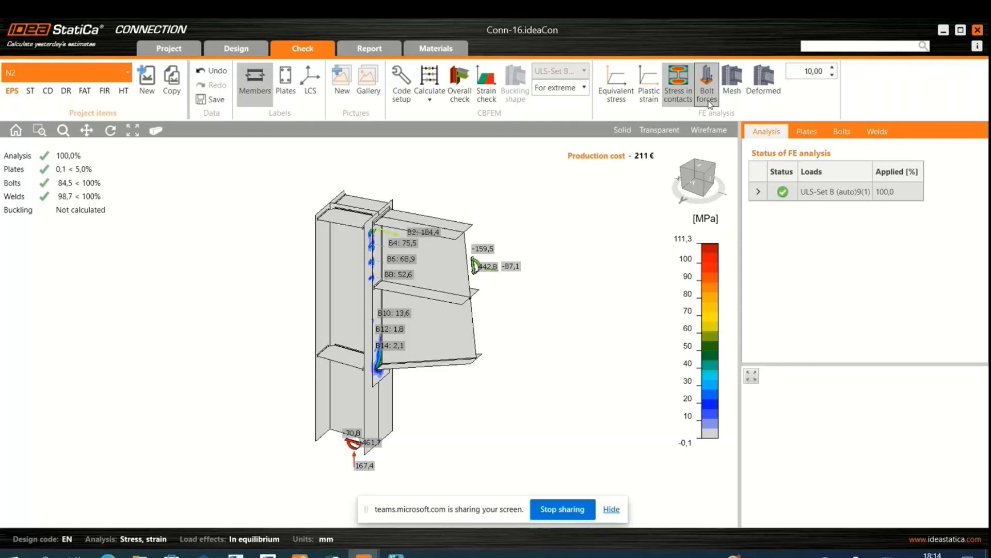
{"action": "left_click", "coordinate": [735, 86]}
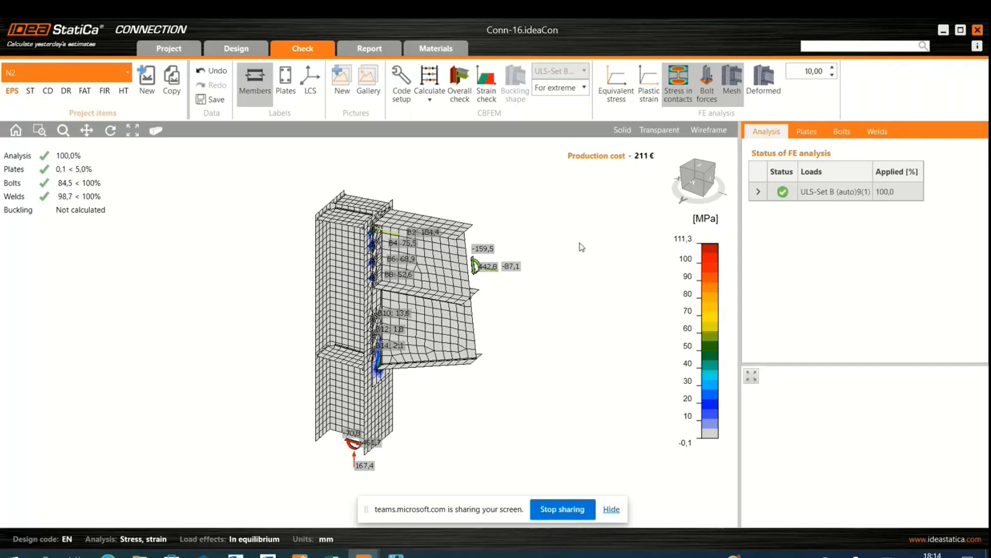
{"action": "left_click", "coordinate": [764, 82]}
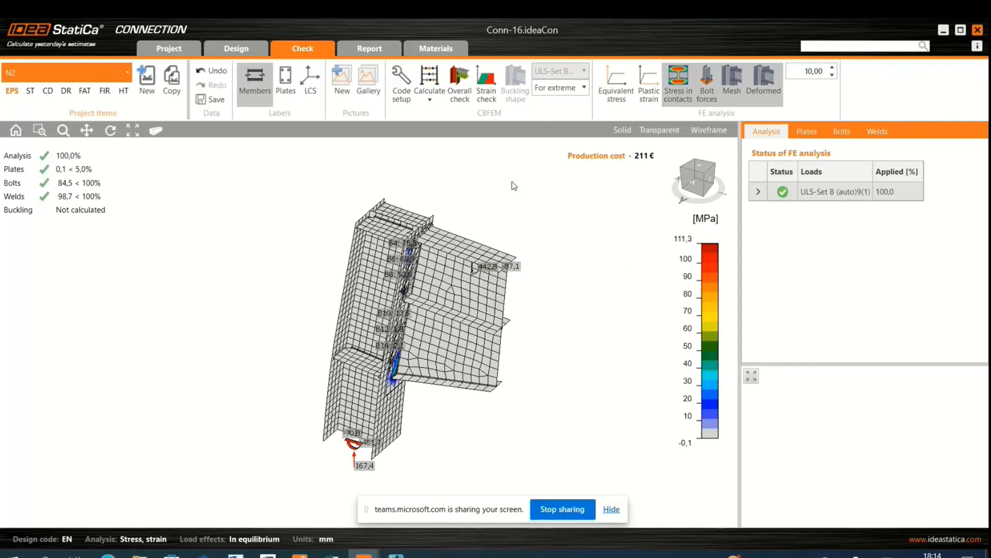
Step: Open the detailed report of joint N2 and examine its geometry, load effects, check summary, plate results and overall check picture
{"action": "left_click", "coordinate": [369, 48]}
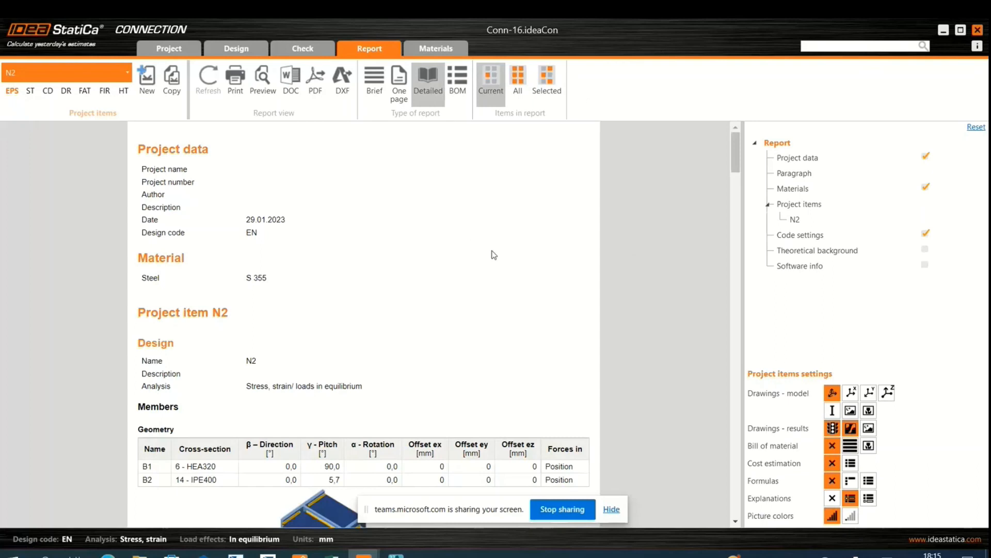
{"action": "scroll", "coordinate": [494, 254], "scroll_direction": "down", "scroll_amount": 2}
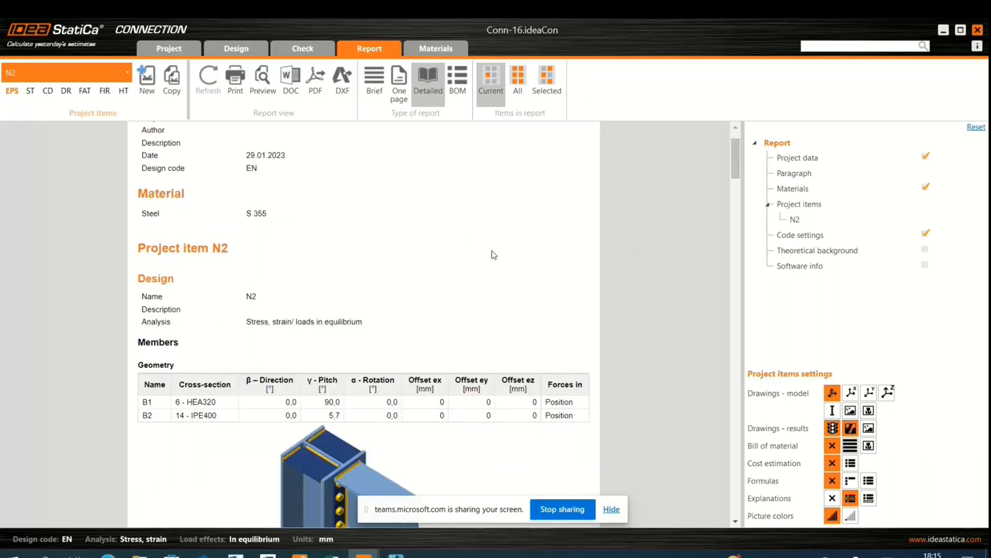
{"action": "scroll", "coordinate": [519, 239], "scroll_direction": "down", "scroll_amount": 2}
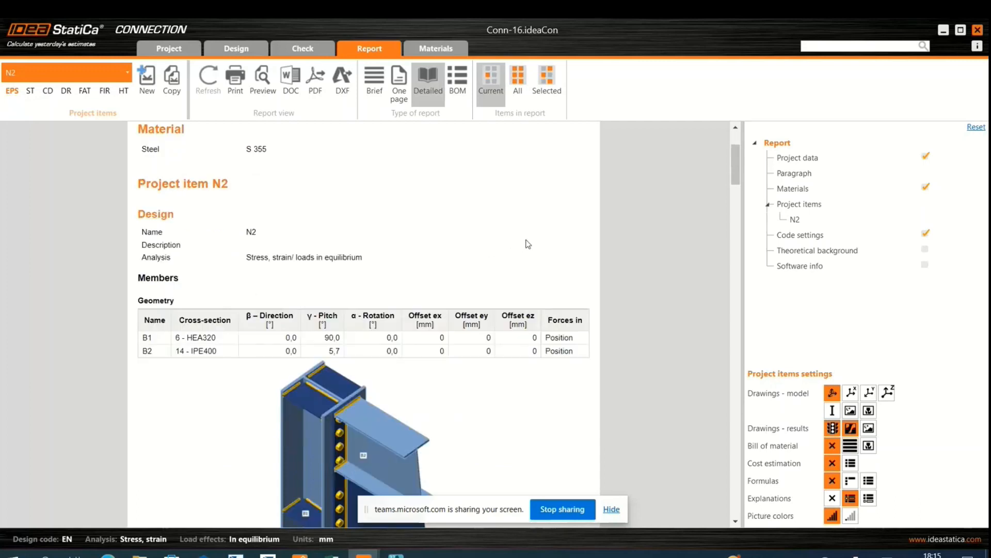
{"action": "scroll", "coordinate": [534, 237], "scroll_direction": "down", "scroll_amount": 8}
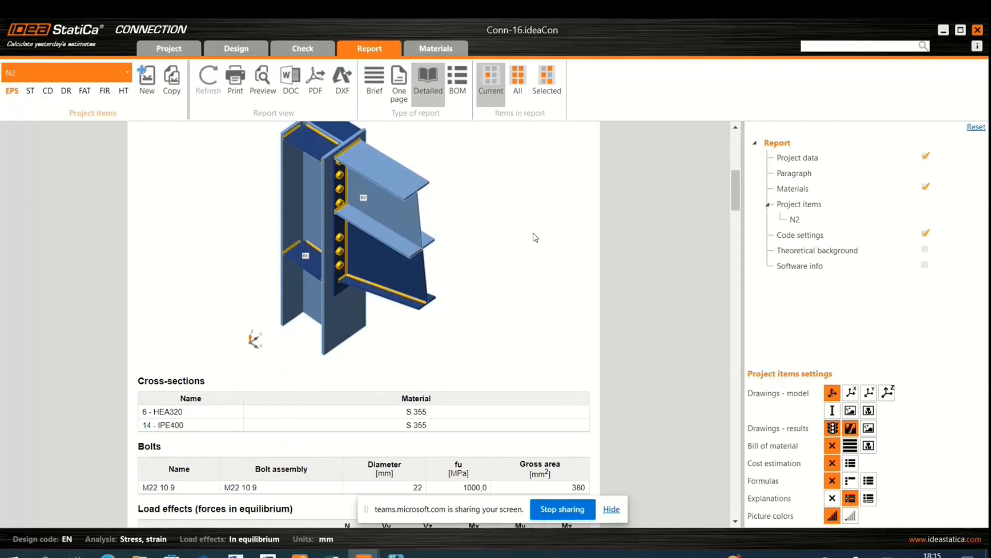
{"action": "scroll", "coordinate": [535, 237], "scroll_direction": "down", "scroll_amount": 10}
{"action": "scroll", "coordinate": [537, 236], "scroll_direction": "down", "scroll_amount": 2}
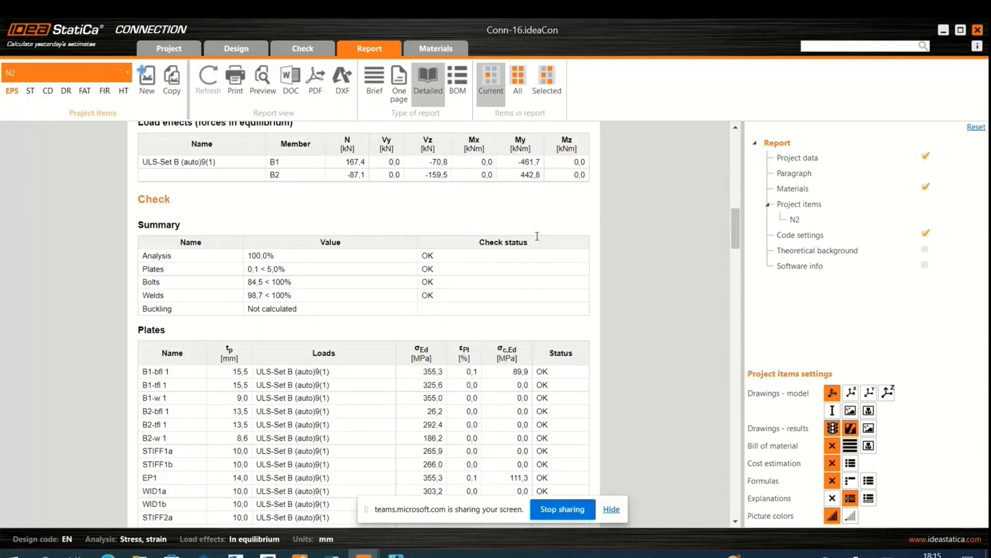
{"action": "scroll", "coordinate": [540, 234], "scroll_direction": "down", "scroll_amount": 8}
{"action": "scroll", "coordinate": [540, 234], "scroll_direction": "down", "scroll_amount": 10}
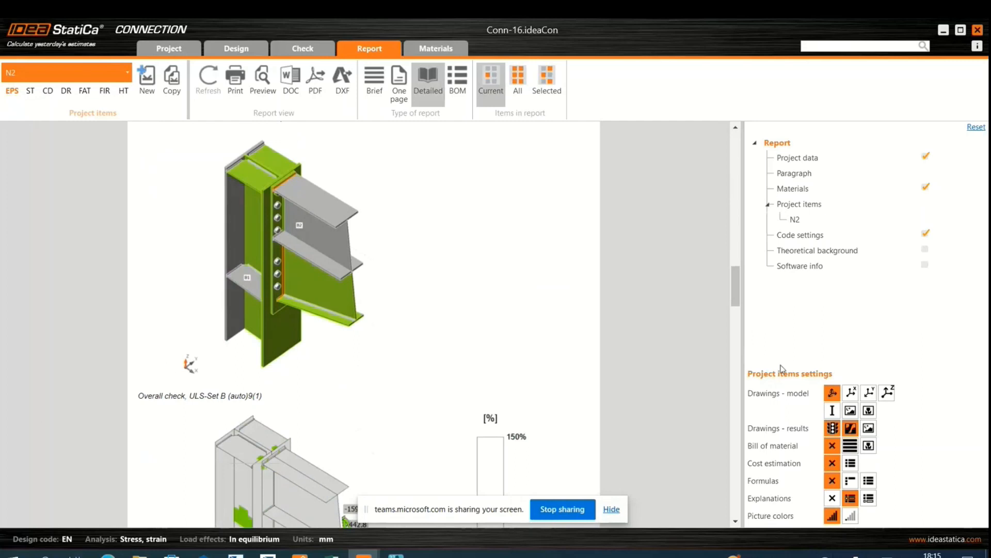
Step: Include all the remaining model drawings in the report's project item settings, in addition to the axonometric view
{"action": "left_click", "coordinate": [850, 392]}
{"action": "left_click", "coordinate": [869, 392]}
{"action": "left_click", "coordinate": [887, 392]}
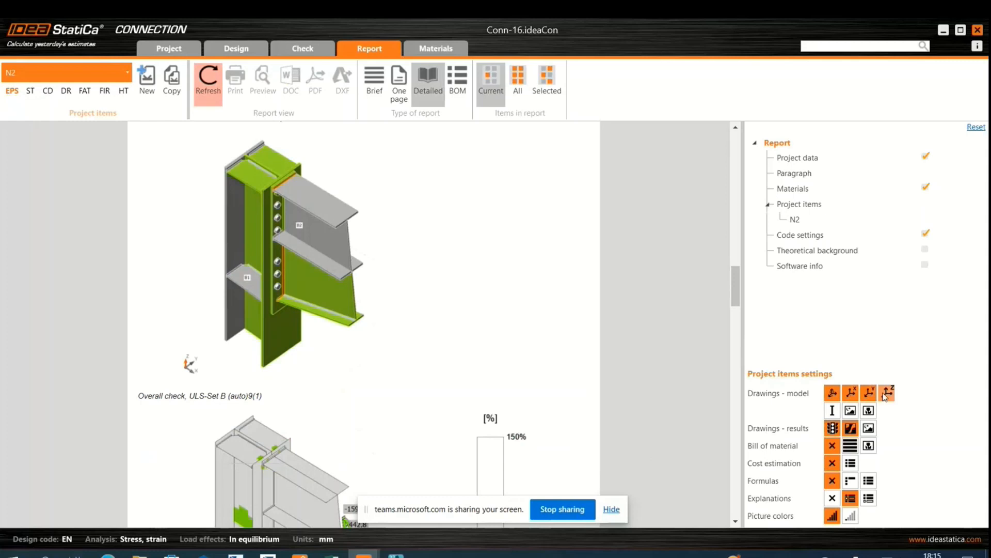
{"action": "left_click", "coordinate": [832, 411]}
{"action": "left_click", "coordinate": [851, 411]}
{"action": "left_click", "coordinate": [868, 411]}
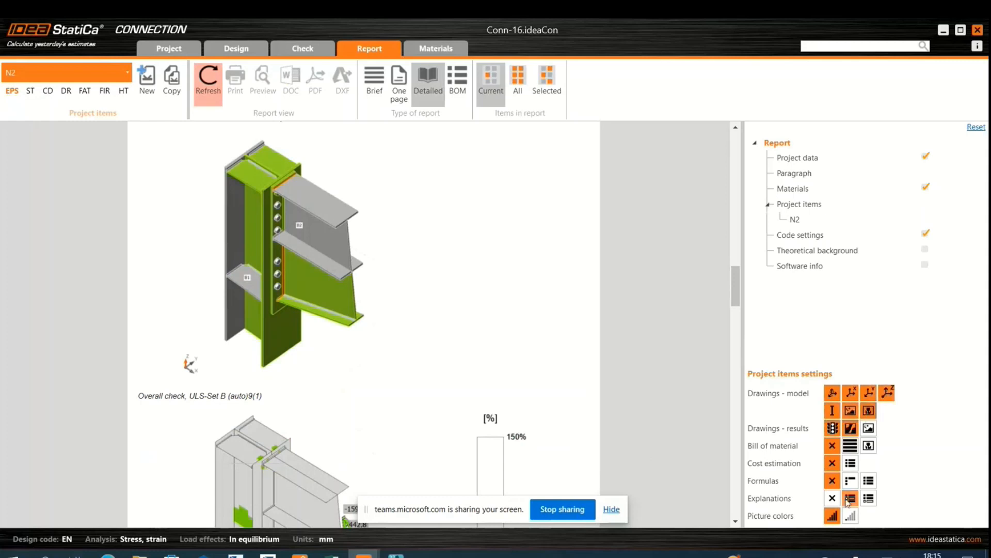
Step: Add the remaining result drawing, illustrated bill of material, cost estimation, detailed formulas and one-table symbol explanations to the report settings
{"action": "left_click", "coordinate": [869, 445]}
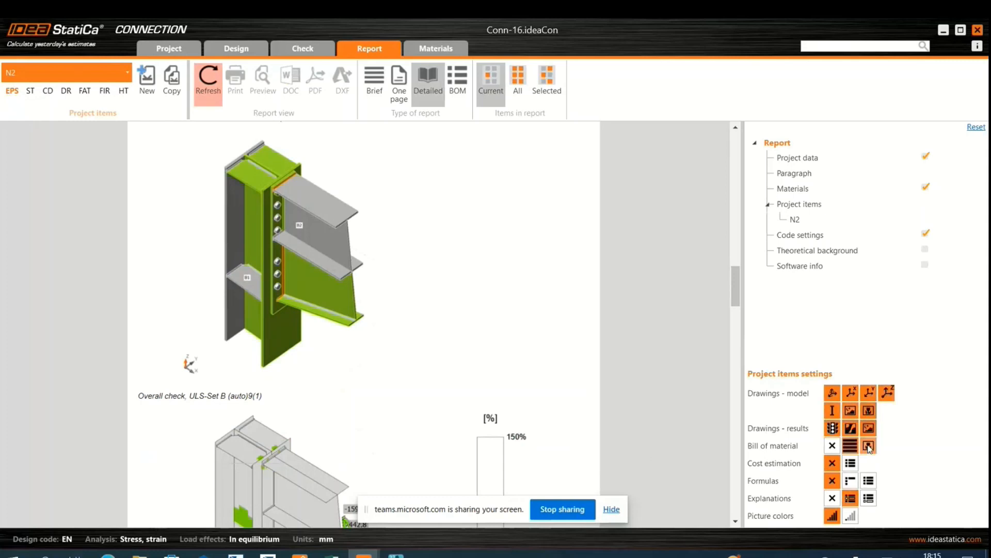
{"action": "left_click", "coordinate": [851, 462]}
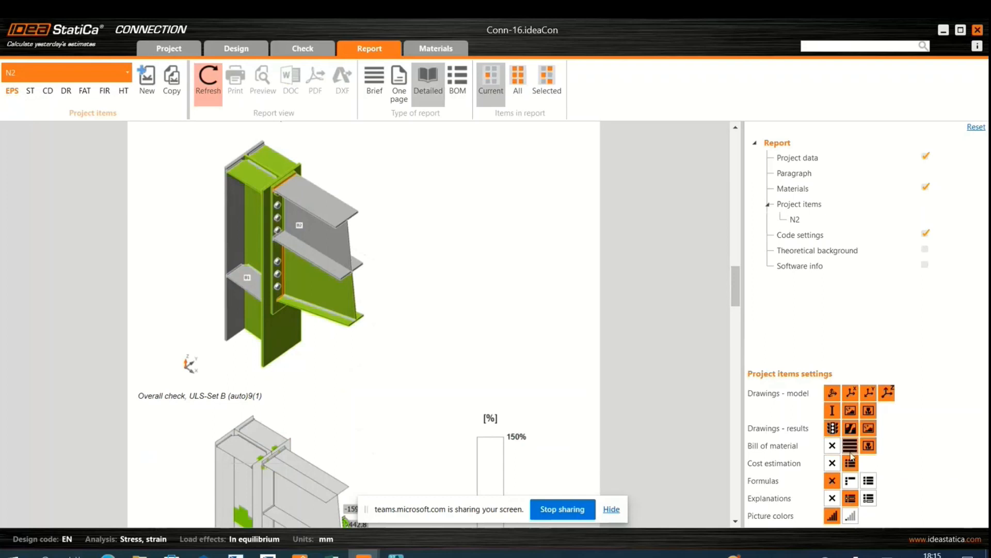
{"action": "left_click", "coordinate": [868, 481]}
{"action": "left_click", "coordinate": [869, 498]}
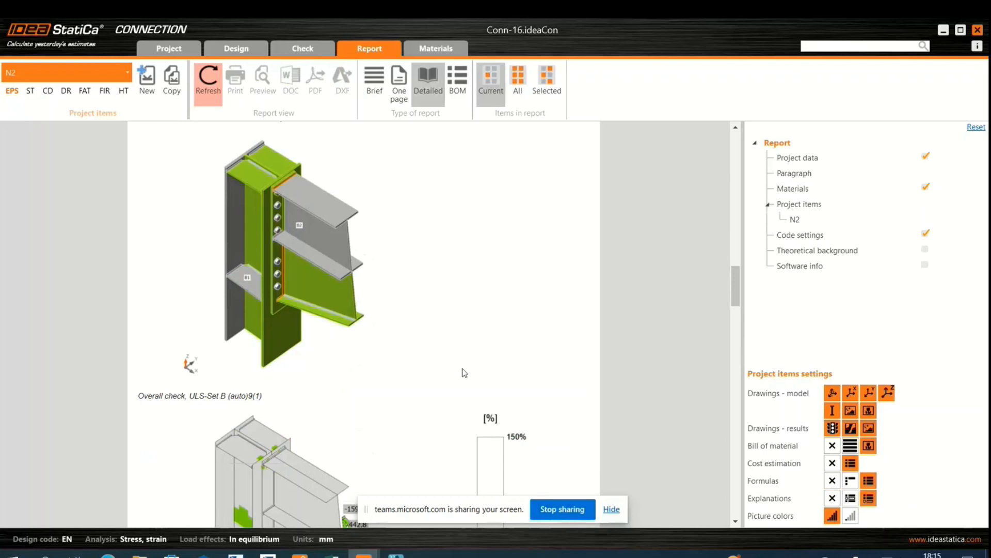
Step: Look through the report down to the bolt results and regenerate it with the current settings
{"action": "scroll", "coordinate": [448, 309], "scroll_direction": "down", "scroll_amount": 5}
{"action": "scroll", "coordinate": [430, 320], "scroll_direction": "down", "scroll_amount": 10}
{"action": "scroll", "coordinate": [428, 320], "scroll_direction": "down", "scroll_amount": 5}
{"action": "scroll", "coordinate": [413, 361], "scroll_direction": "up", "scroll_amount": 10}
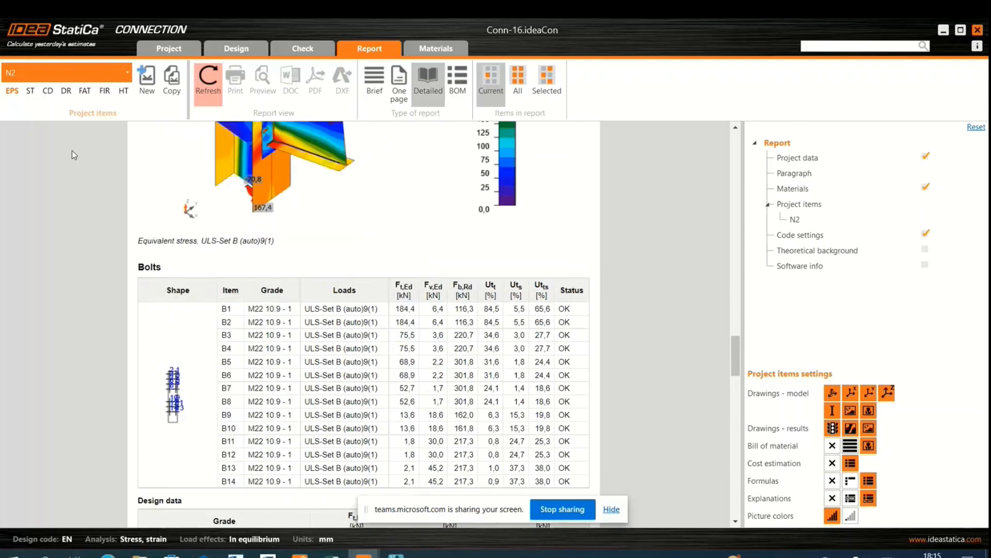
{"action": "left_click", "coordinate": [208, 79]}
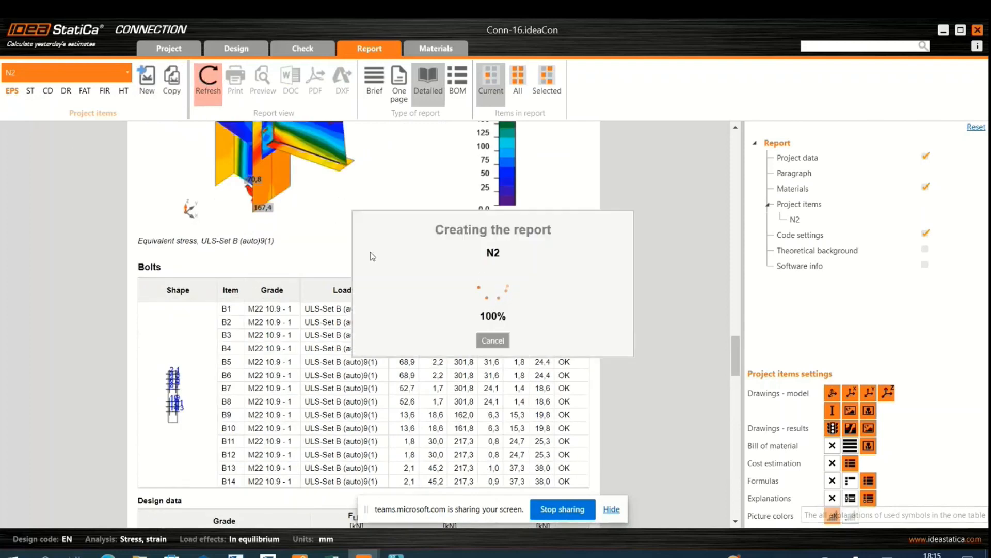